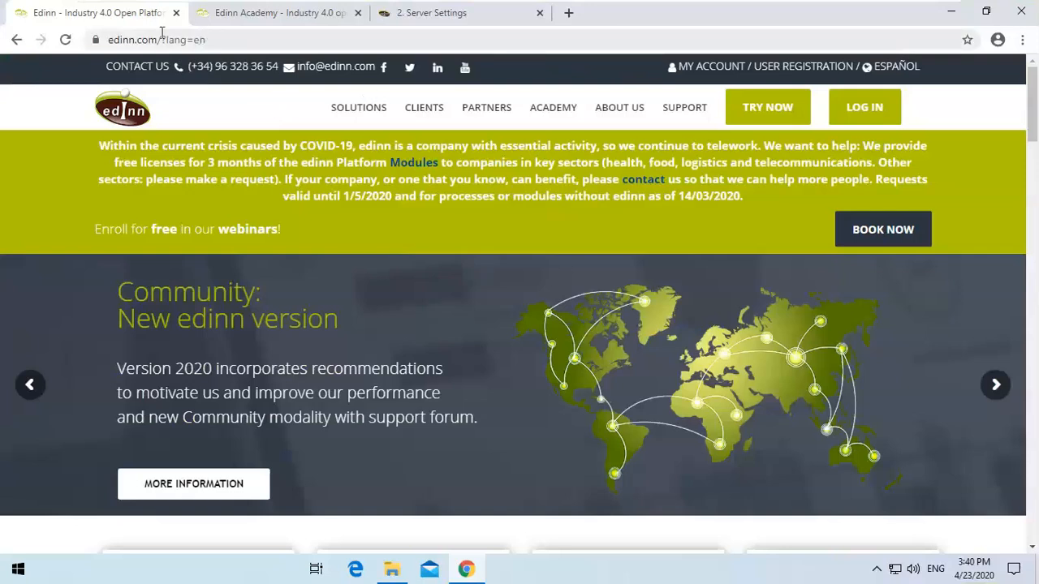
# Open the Access Now page of the Edinn Academy from the site's Academy menu.
pyautogui.click(114, 39)
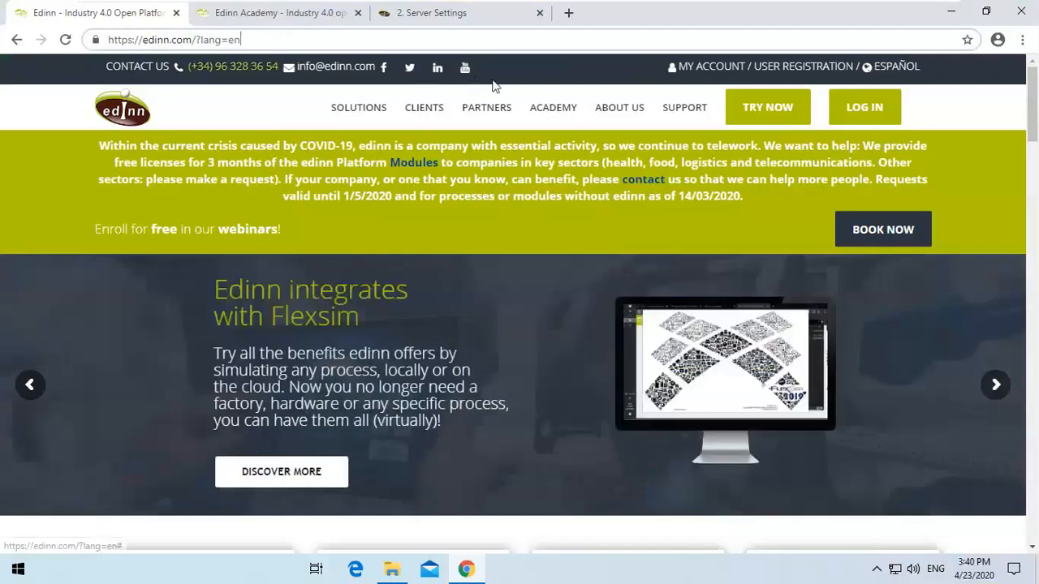
pyautogui.moveTo(552, 99)
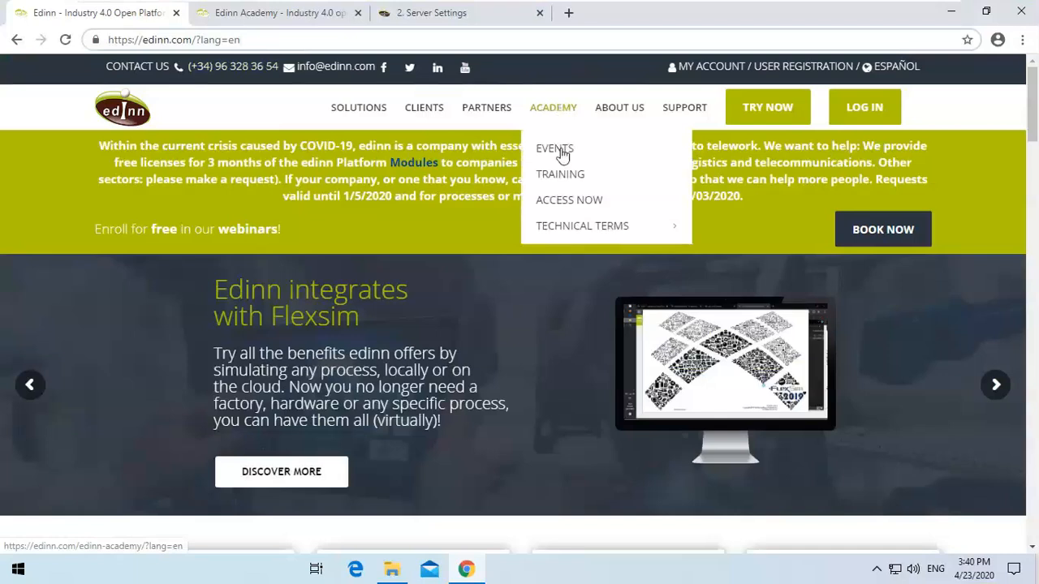
pyautogui.click(569, 200)
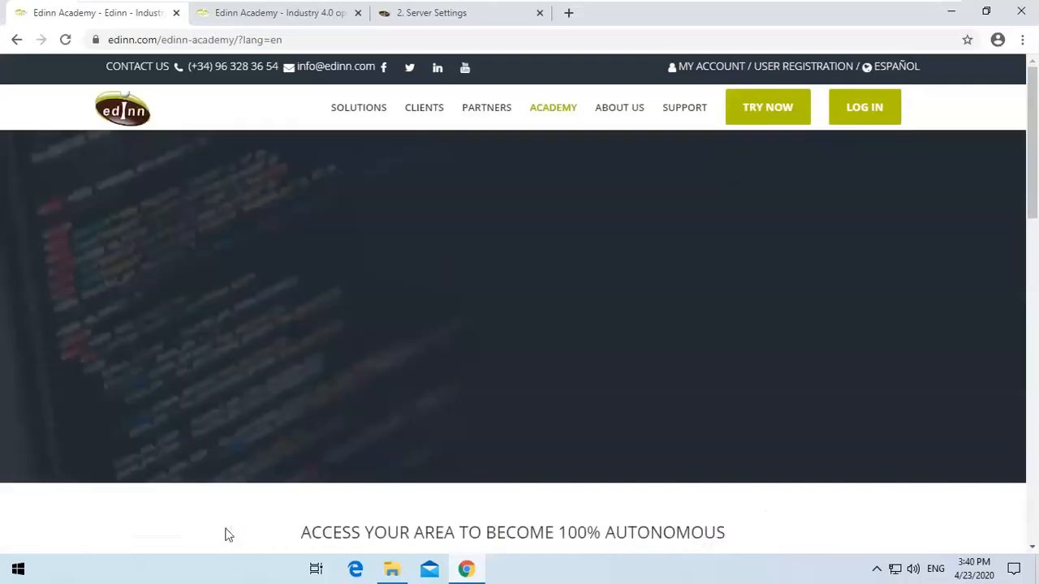
# Compare the two Academy tabs and scroll through the private area's installation steps list.
pyautogui.click(300, 15)
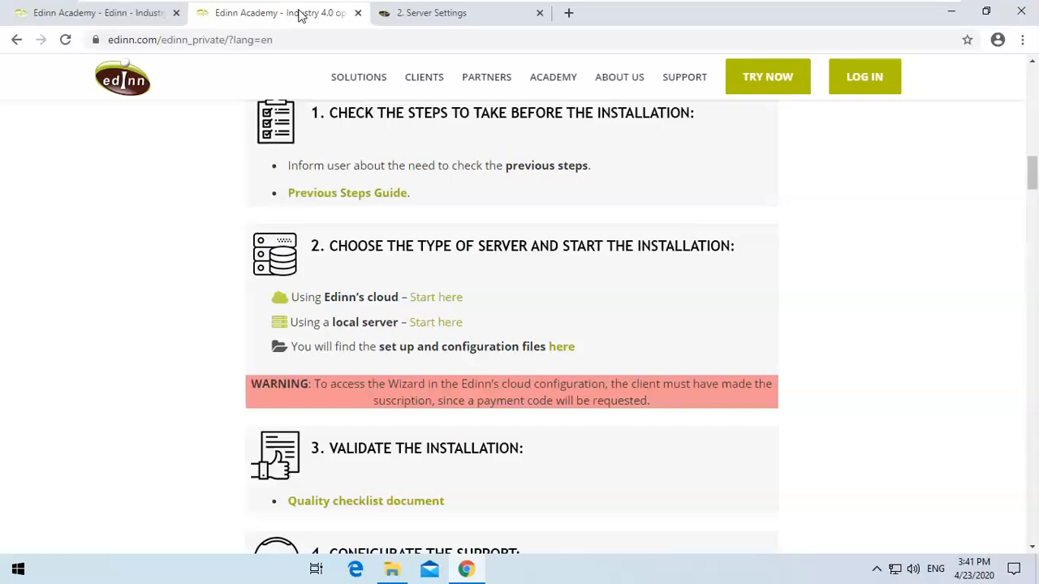
pyautogui.click(109, 16)
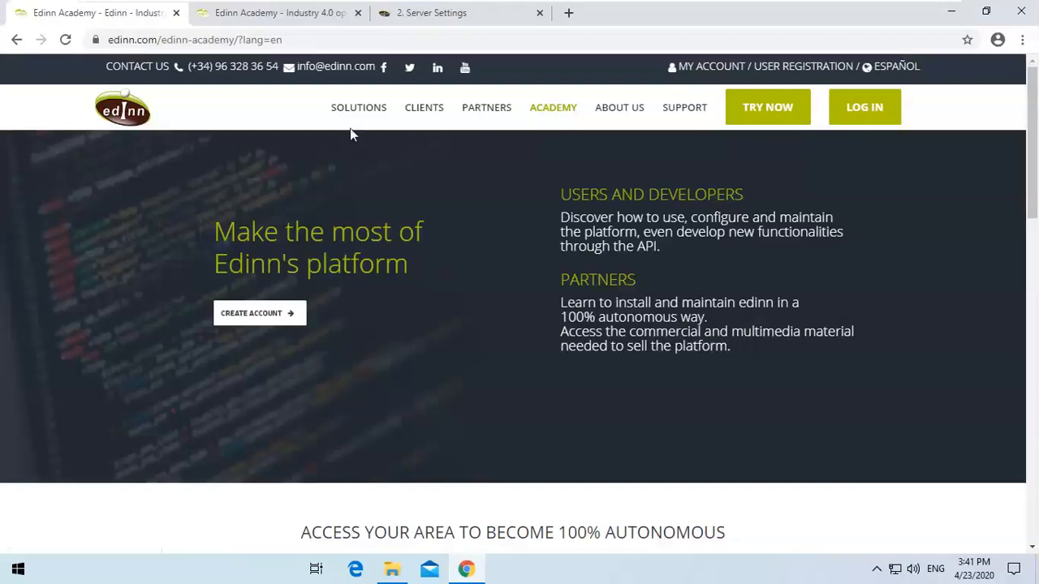
pyautogui.click(301, 15)
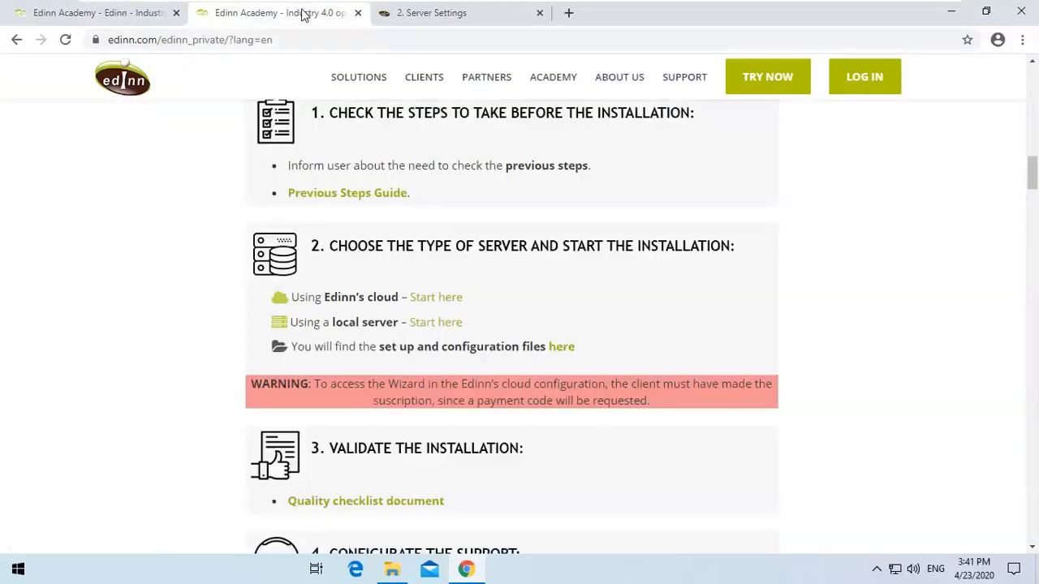
pyautogui.moveTo(1031, 180); pyautogui.dragTo(1032, 78)
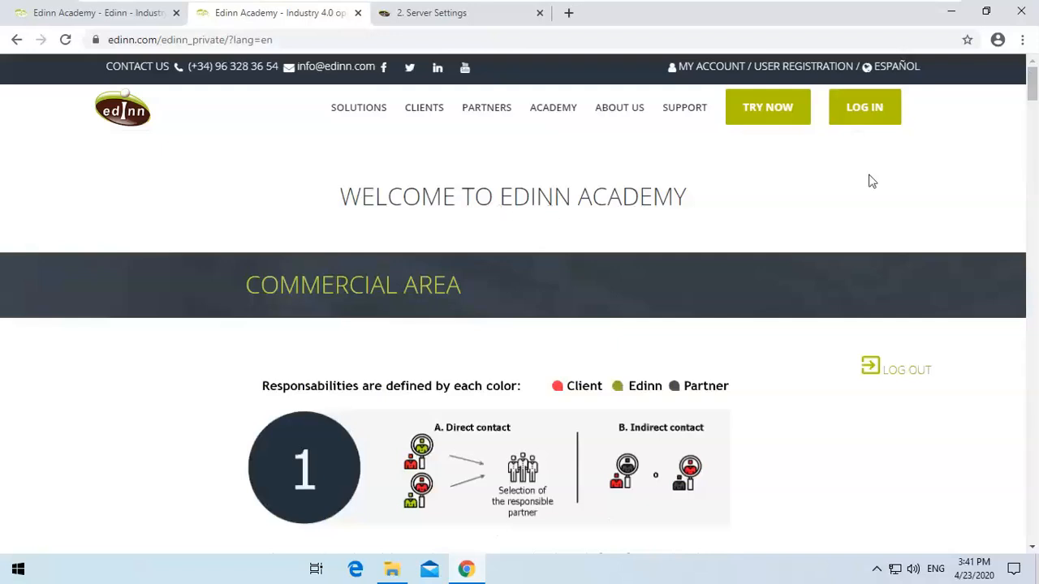
pyautogui.moveTo(1033, 87); pyautogui.dragTo(1034, 188)
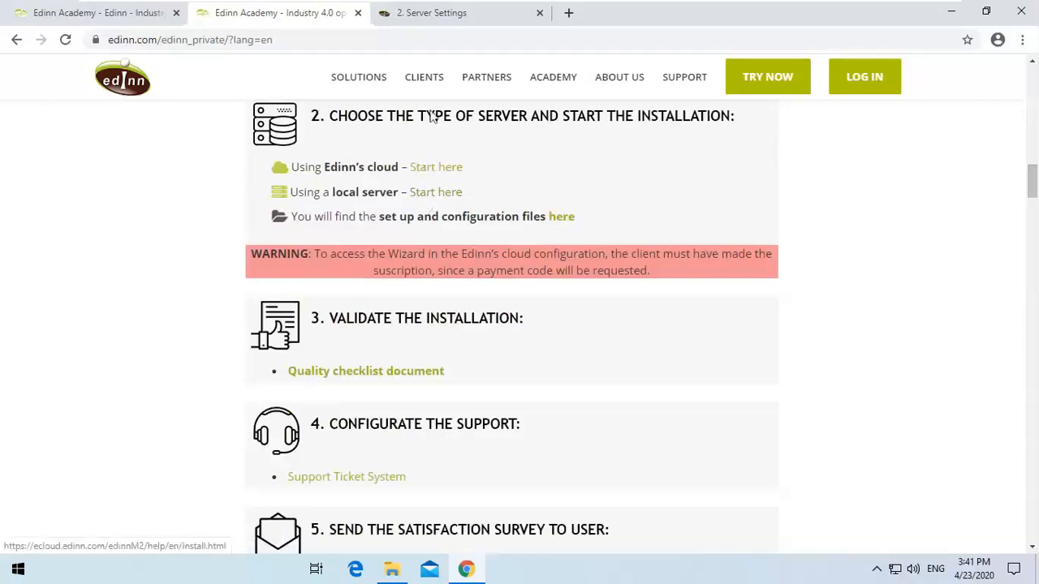
# In the server installation guide, open the x32 and x64 New Local Server Installation sections.
pyautogui.click(444, 17)
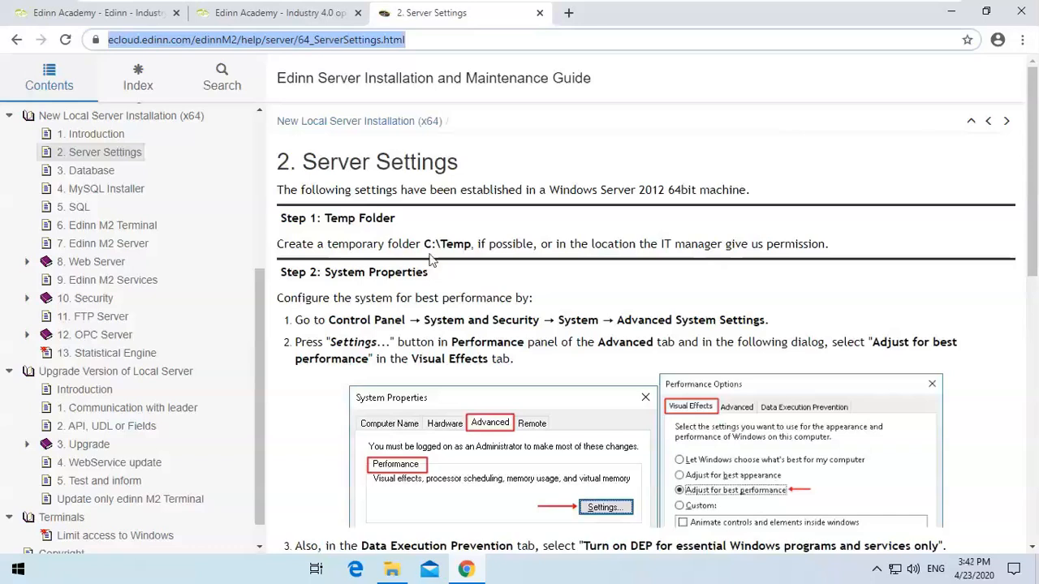
pyautogui.moveTo(258, 359); pyautogui.dragTo(252, 171)
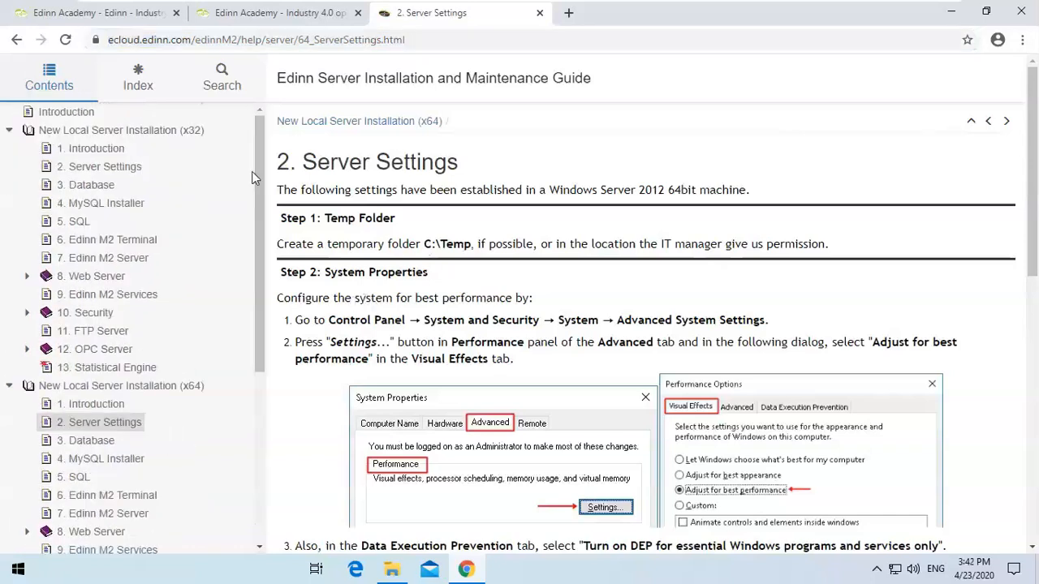
pyautogui.click(138, 140)
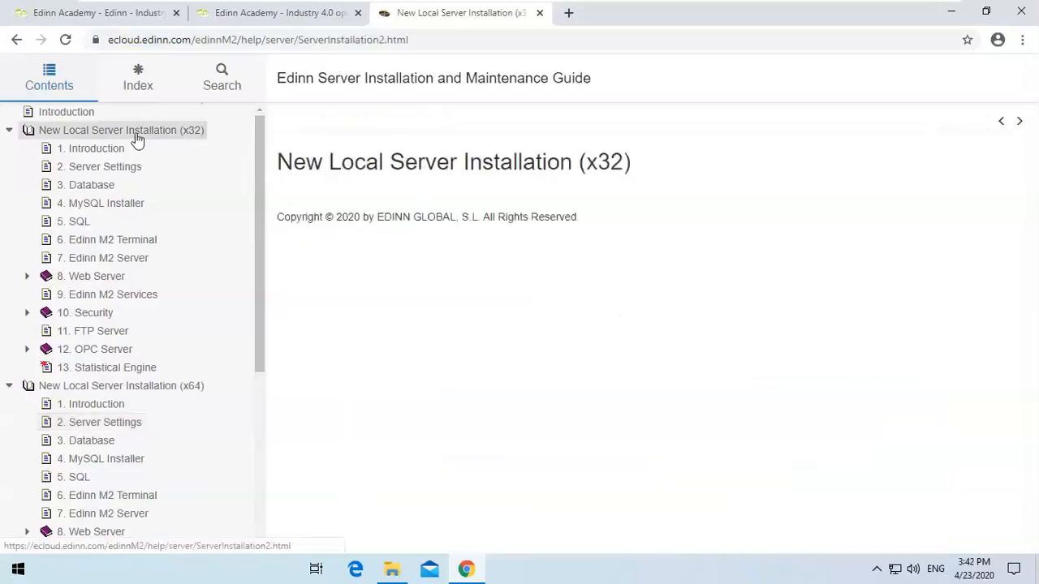
pyautogui.click(169, 394)
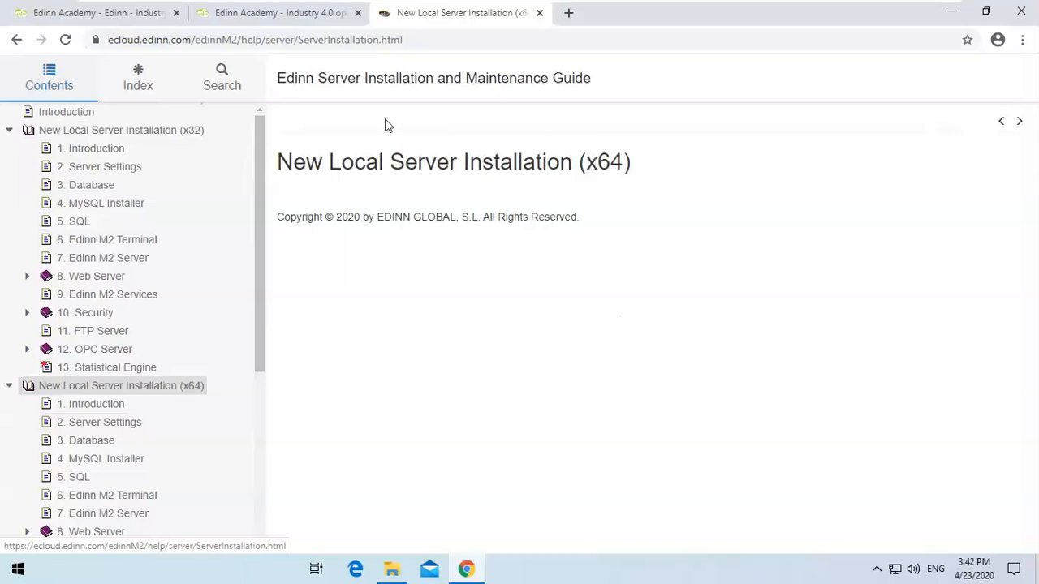
# Review the 202001 Version downloads listed in the Academy private area, highlighting the version number.
pyautogui.click(294, 22)
pyautogui.moveTo(1029, 190); pyautogui.dragTo(1032, 218)
pyautogui.moveTo(396, 197); pyautogui.dragTo(484, 195)
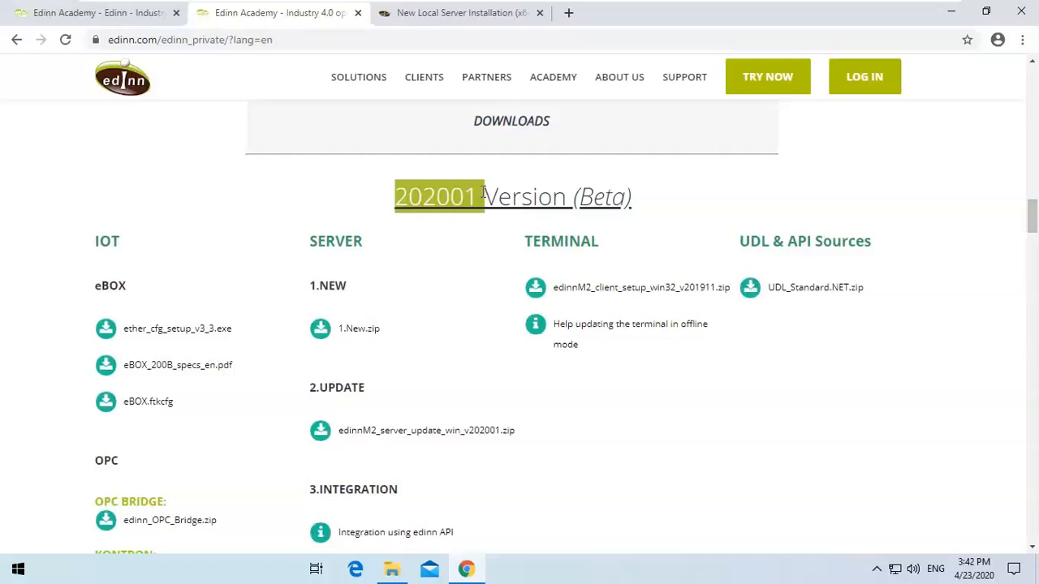
pyautogui.click(484, 195)
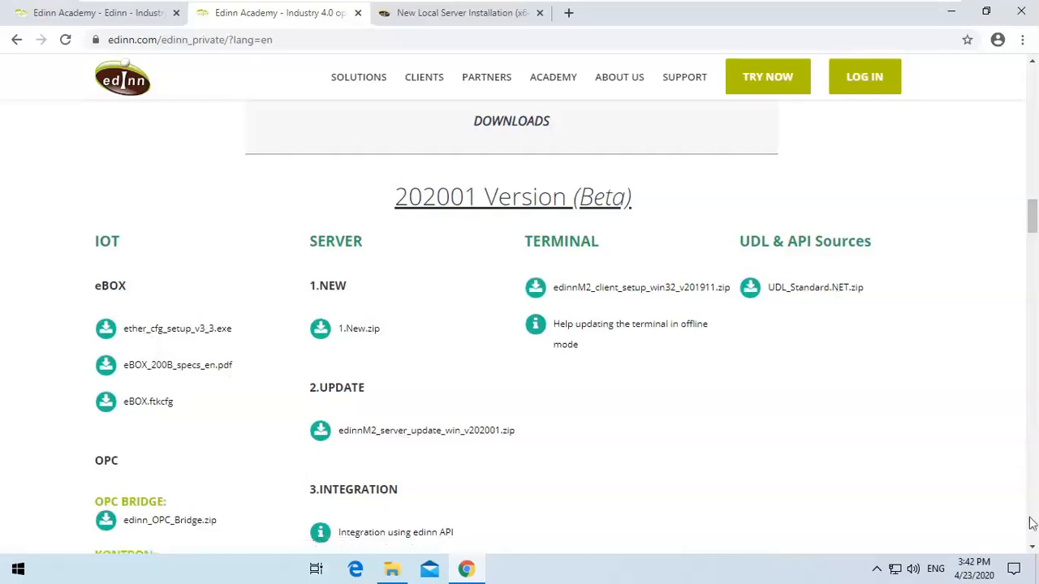
pyautogui.click(1033, 547)
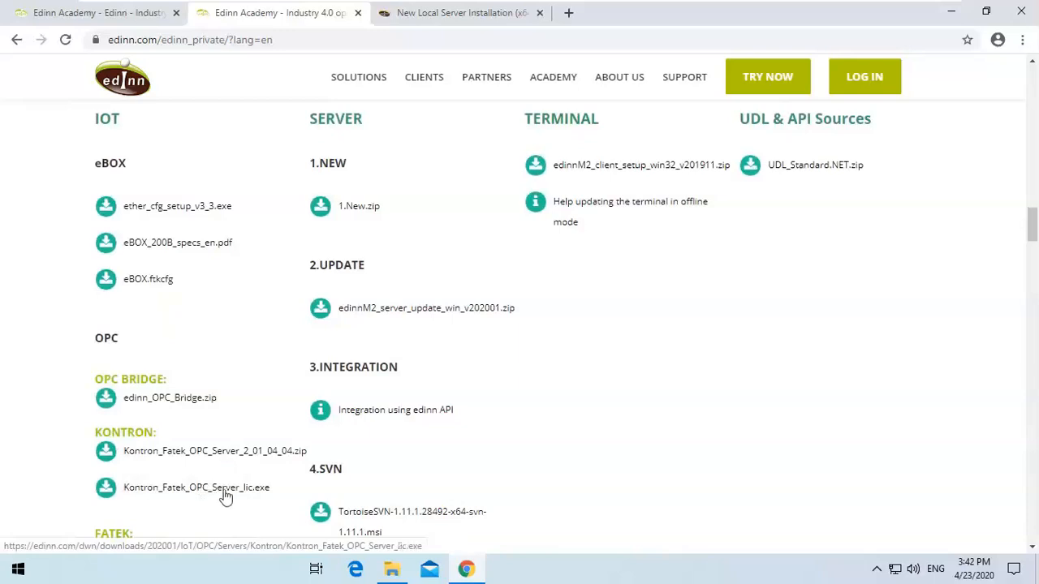
# Read the x64 guide chapters Server Settings, Database, MySQL Installer and SQL in turn.
pyautogui.click(465, 14)
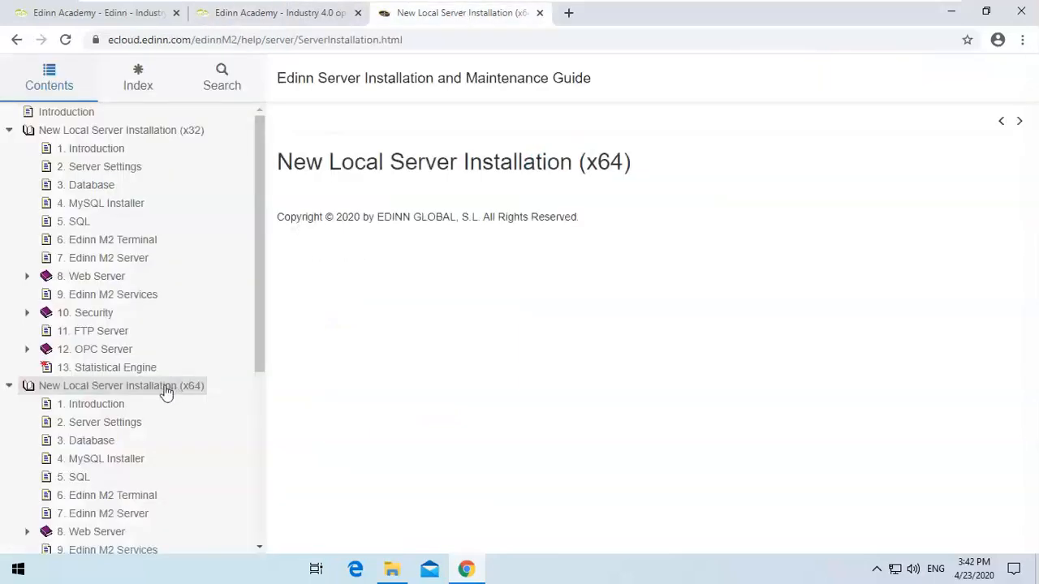
pyautogui.click(103, 424)
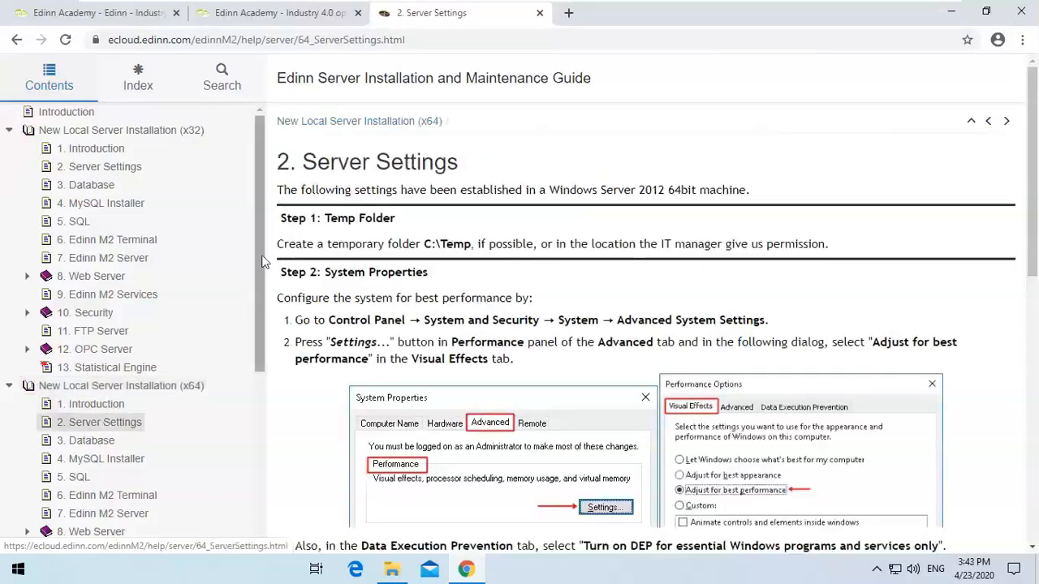
pyautogui.moveTo(261, 244); pyautogui.dragTo(261, 357)
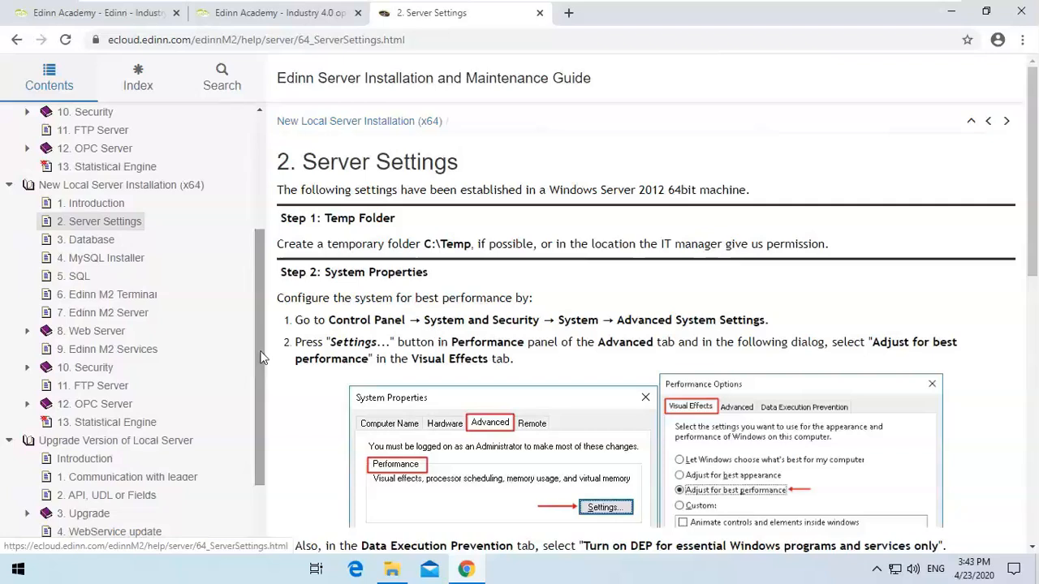
pyautogui.click(96, 243)
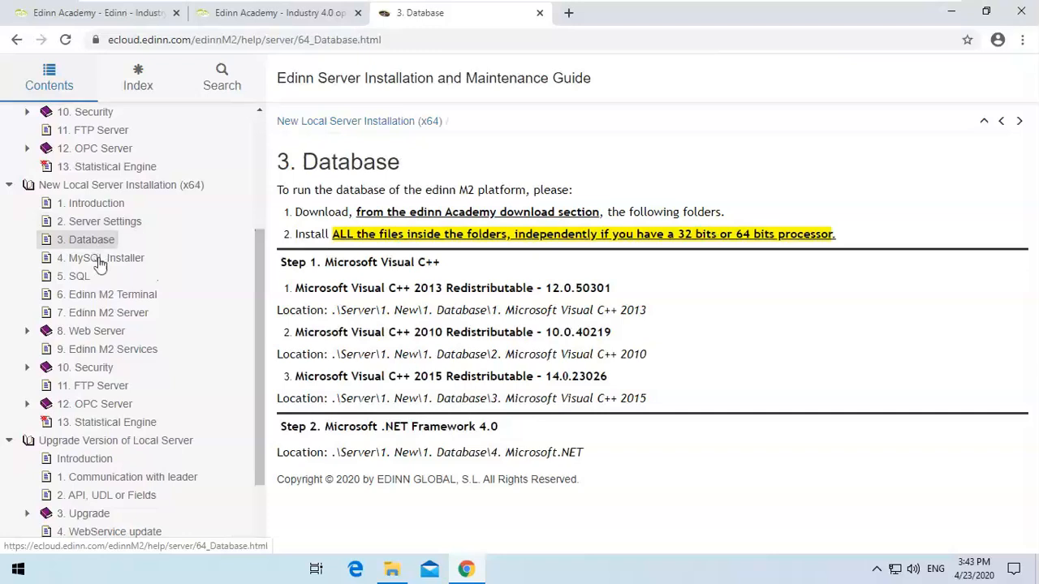
pyautogui.click(99, 261)
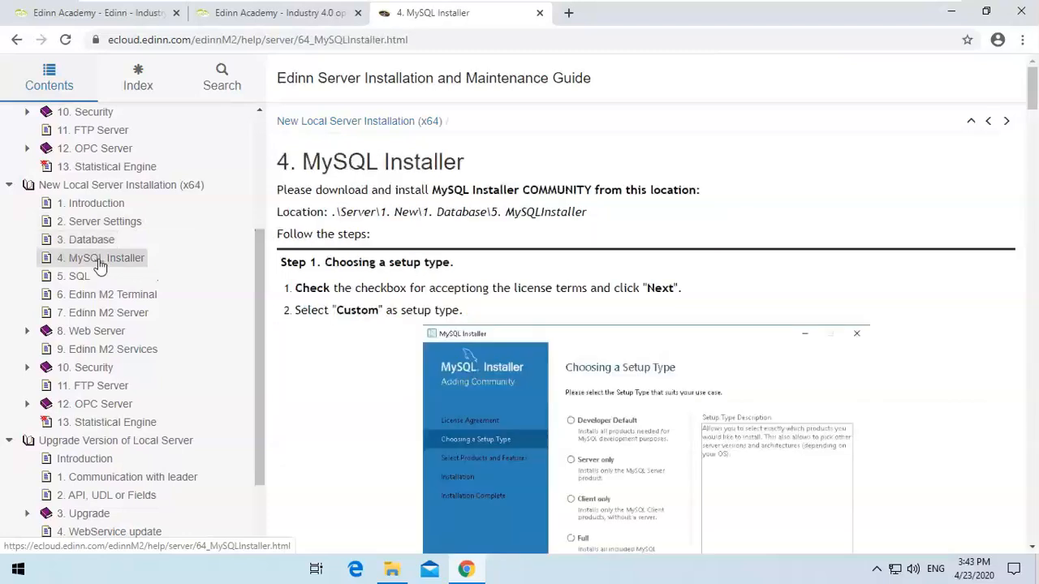
pyautogui.click(81, 278)
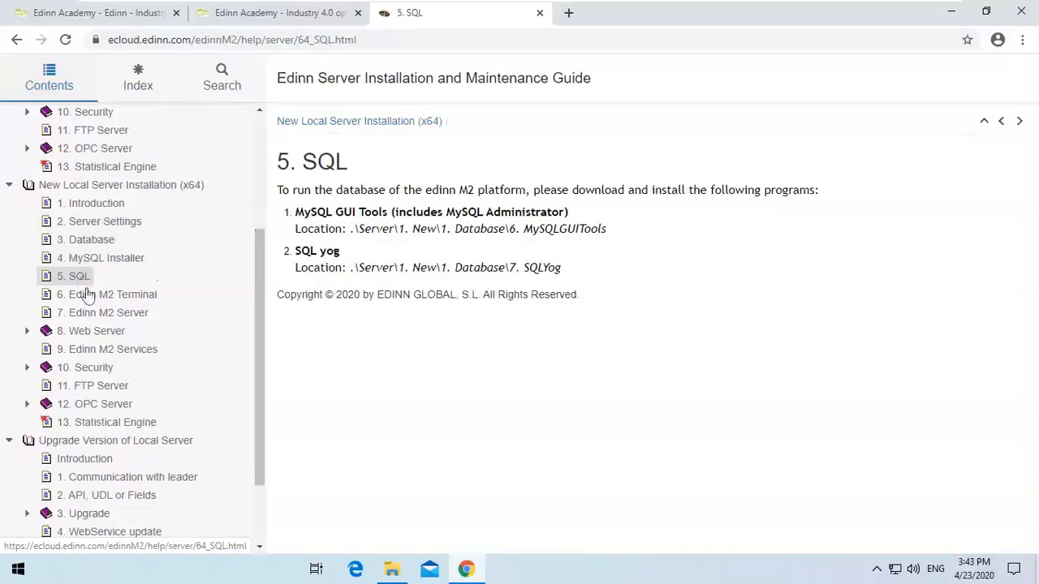
# Read the x64 guide chapters from Edinn M2 Terminal through Statistical Engine in turn.
pyautogui.click(93, 301)
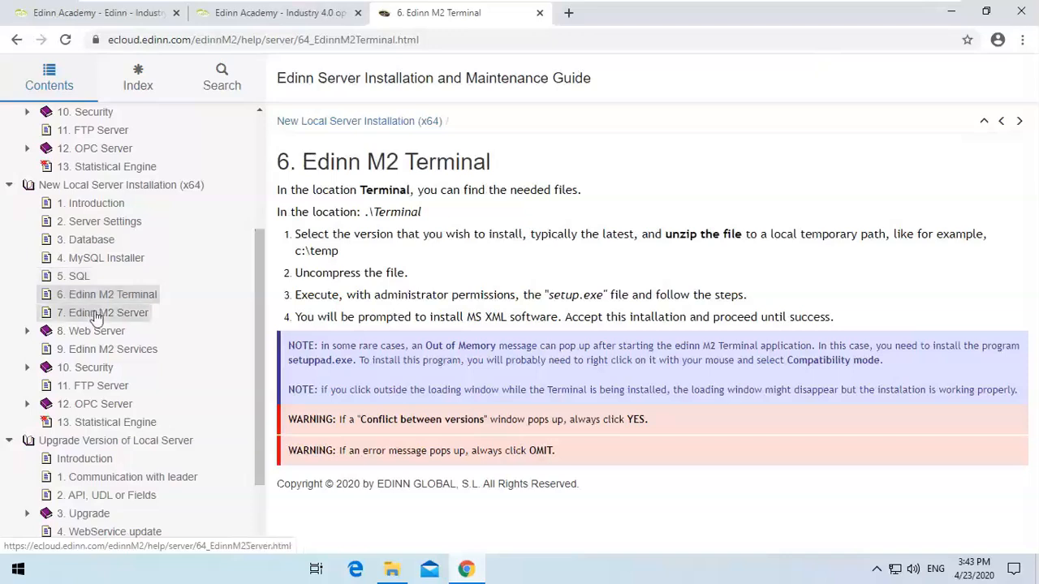
pyautogui.click(96, 315)
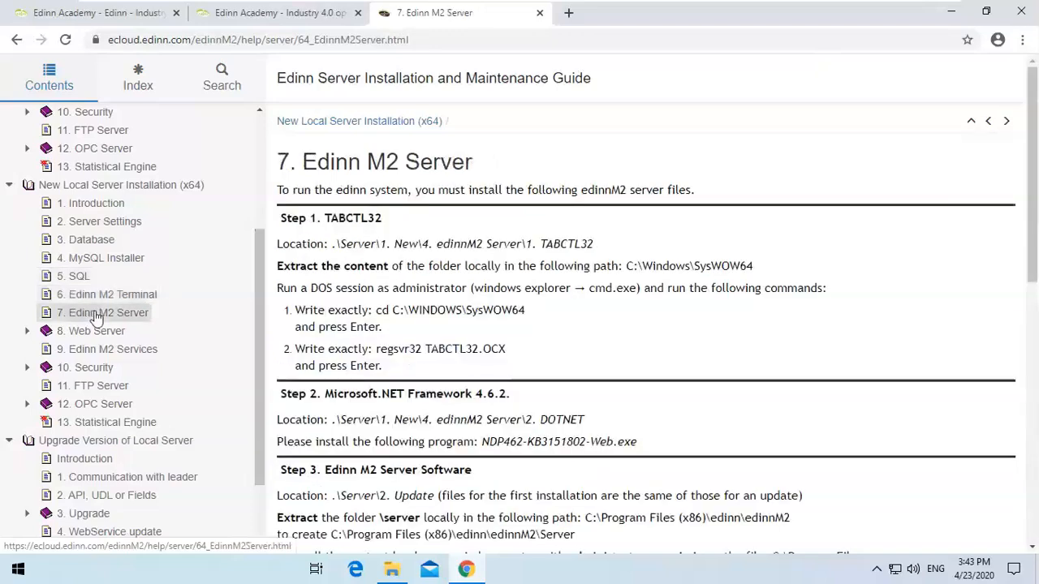
pyautogui.click(99, 334)
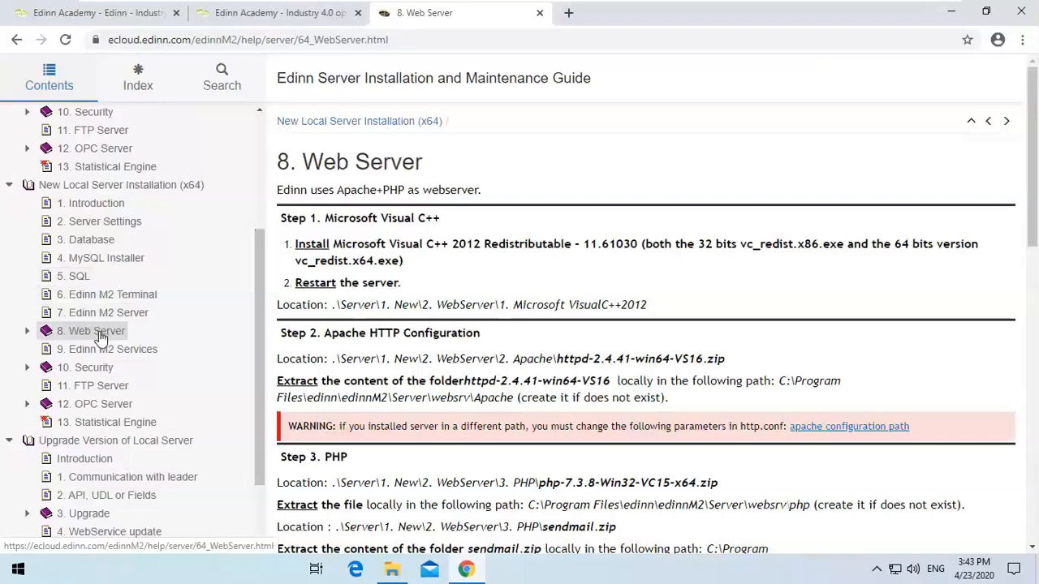
pyautogui.click(104, 359)
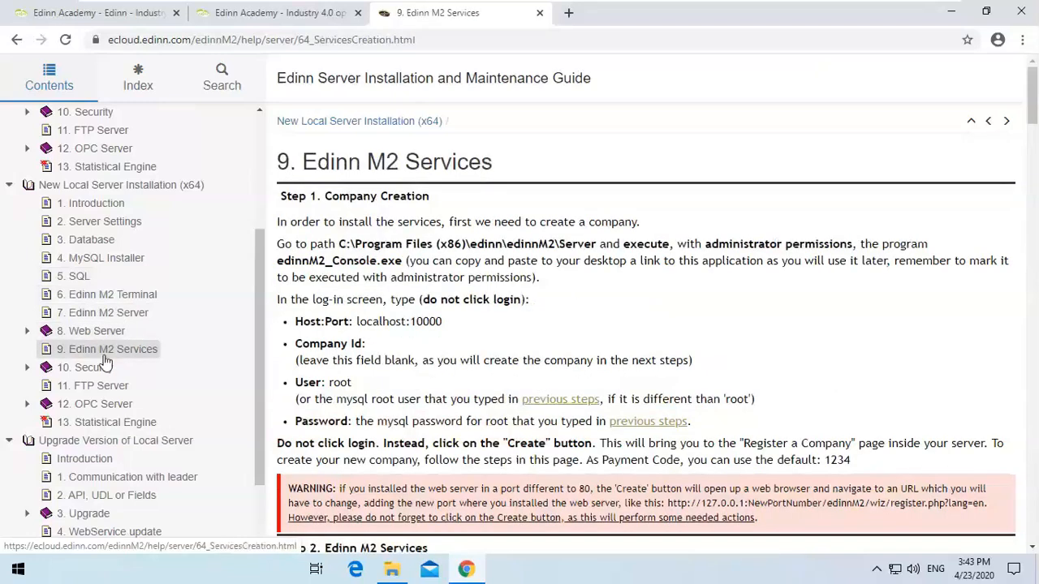
pyautogui.click(96, 371)
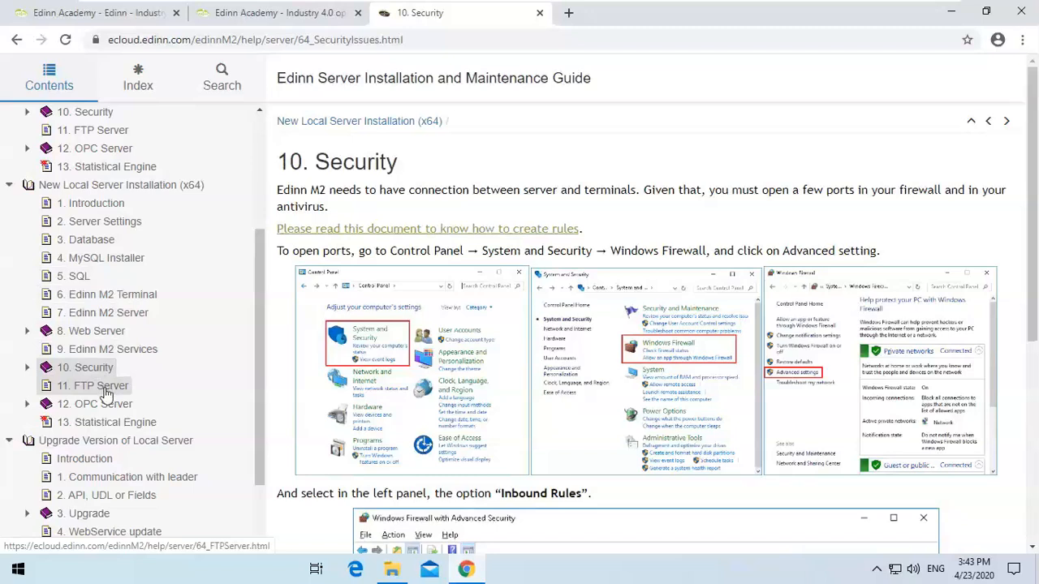
pyautogui.click(104, 388)
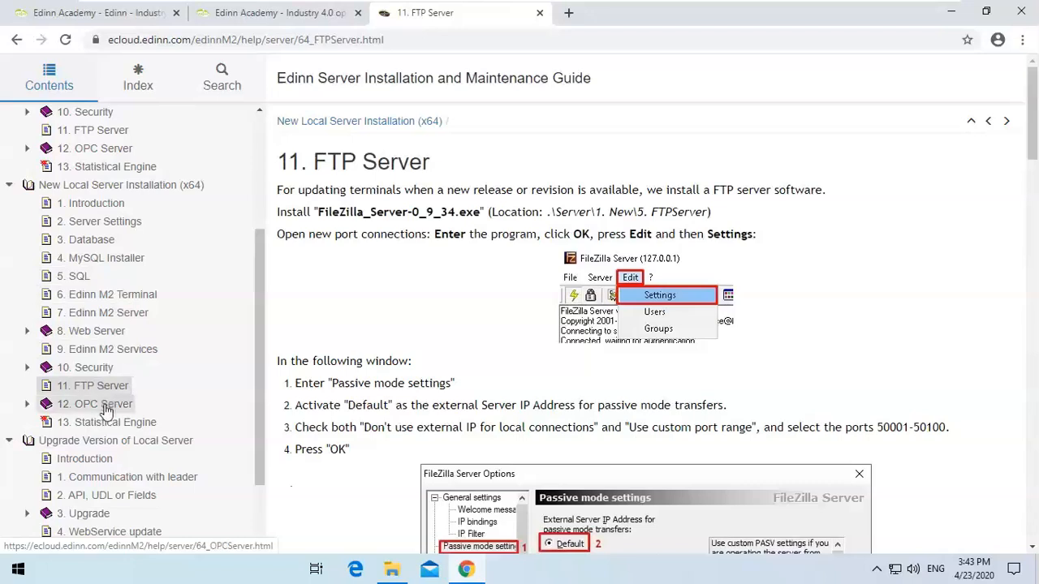
pyautogui.click(110, 423)
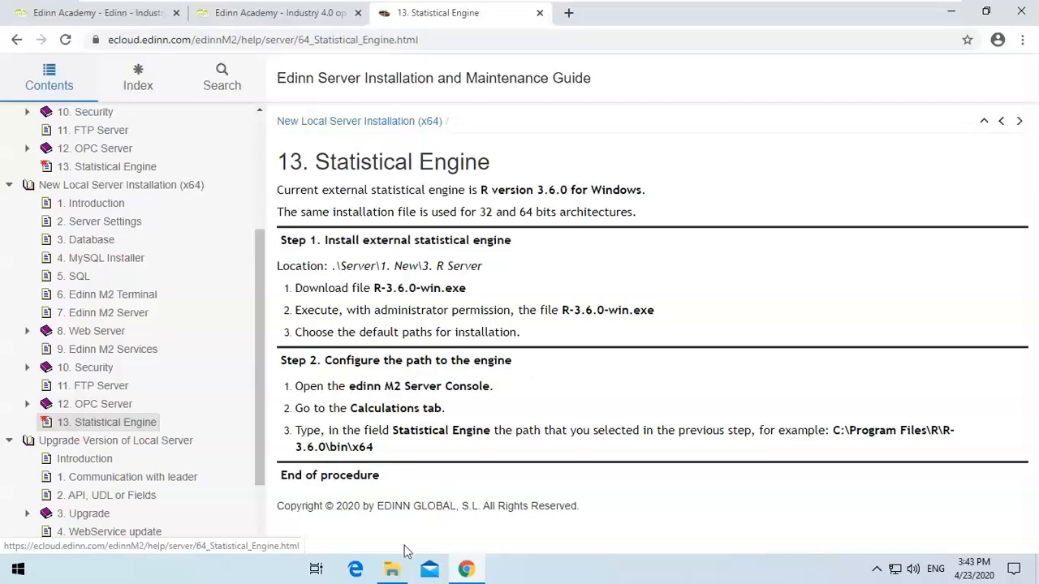
# Open the C:\Temp folder in File Explorer and select all the downloaded installation files there.
pyautogui.click(393, 571)
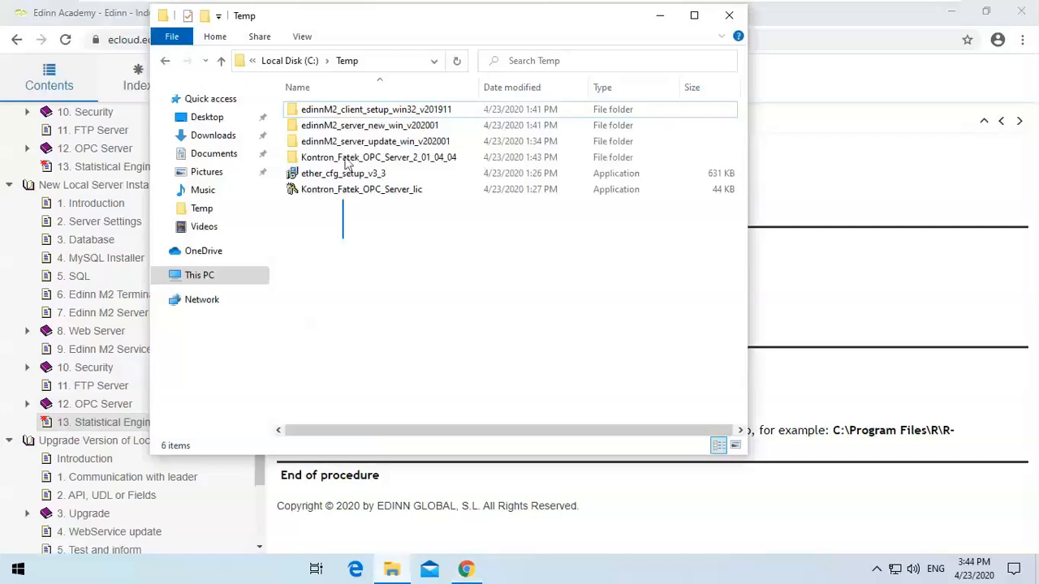
pyautogui.hotkey('ctrl', 'a')
pyautogui.click(355, 239)
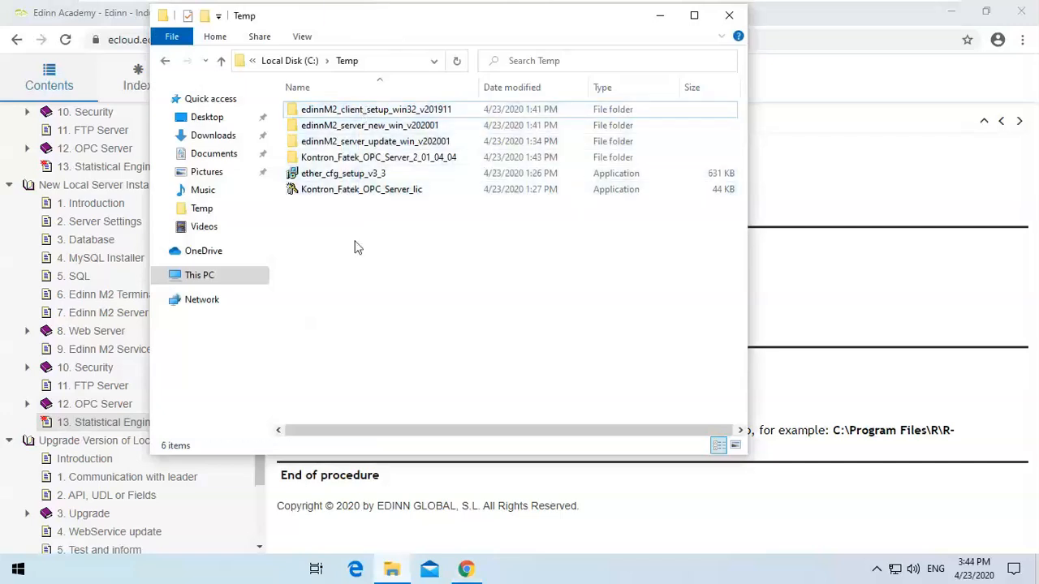
pyautogui.moveTo(350, 221); pyautogui.dragTo(361, 110)
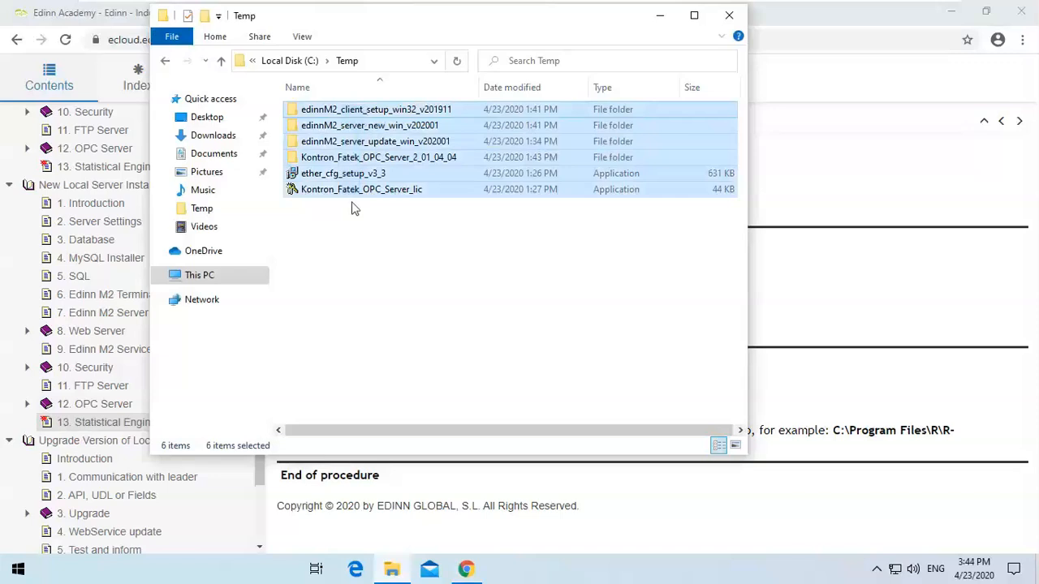
pyautogui.click(874, 181)
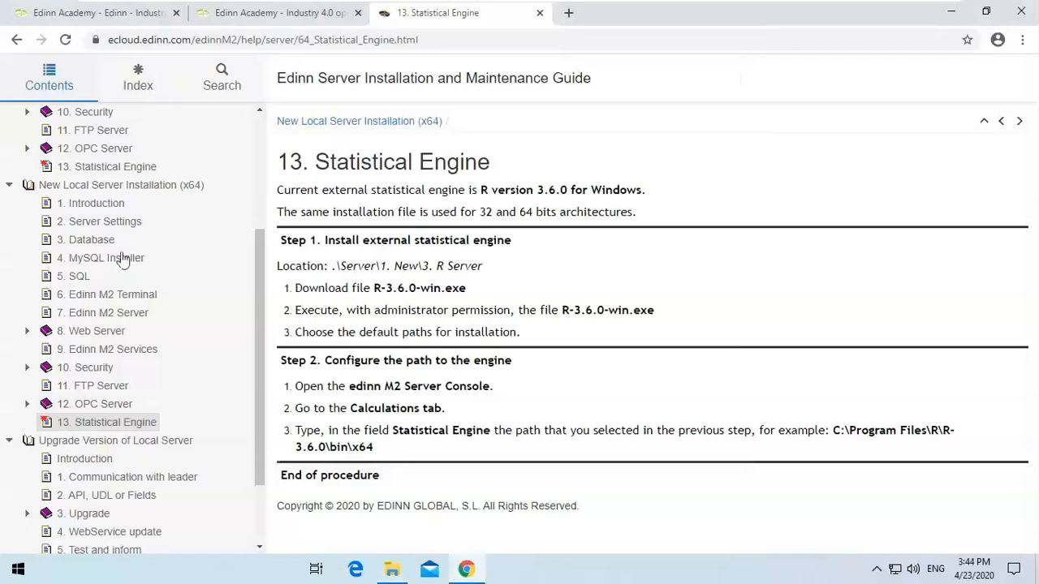
# Open the x64 Server Settings chapter and highlight the Control Panel to Advanced System Settings path.
pyautogui.click(99, 225)
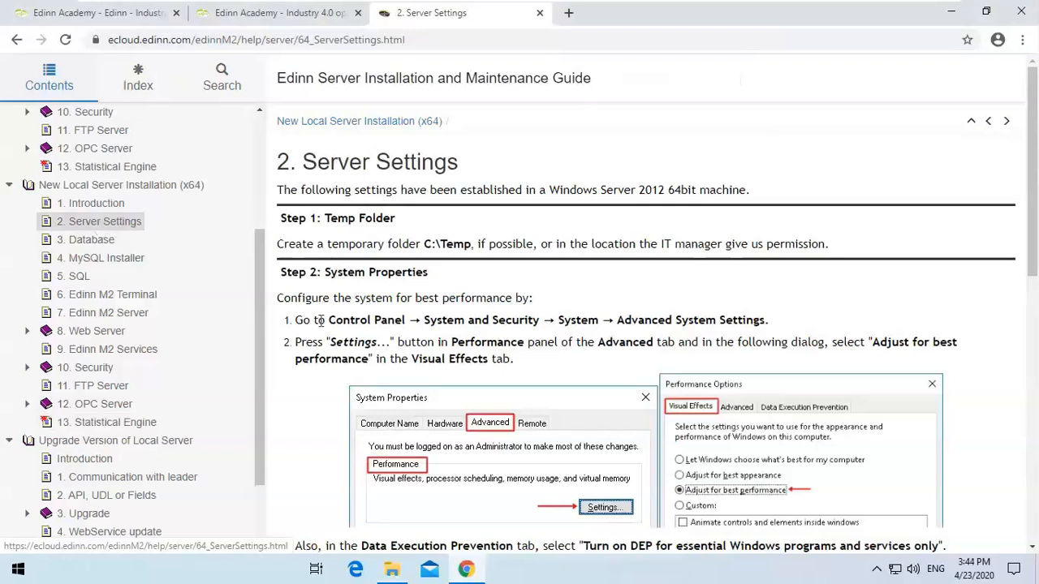
pyautogui.moveTo(329, 320); pyautogui.dragTo(745, 317)
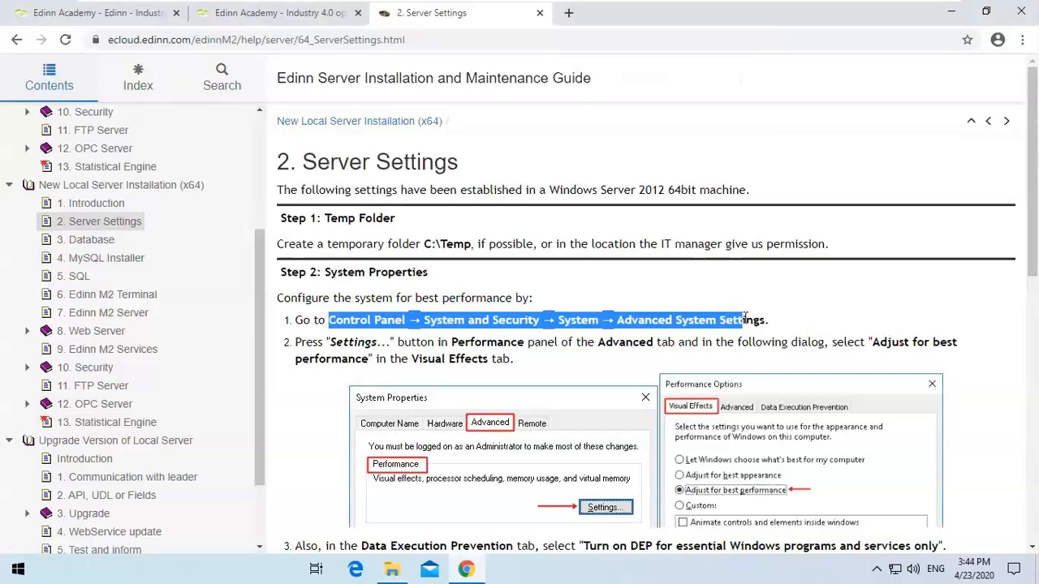
pyautogui.click(745, 320)
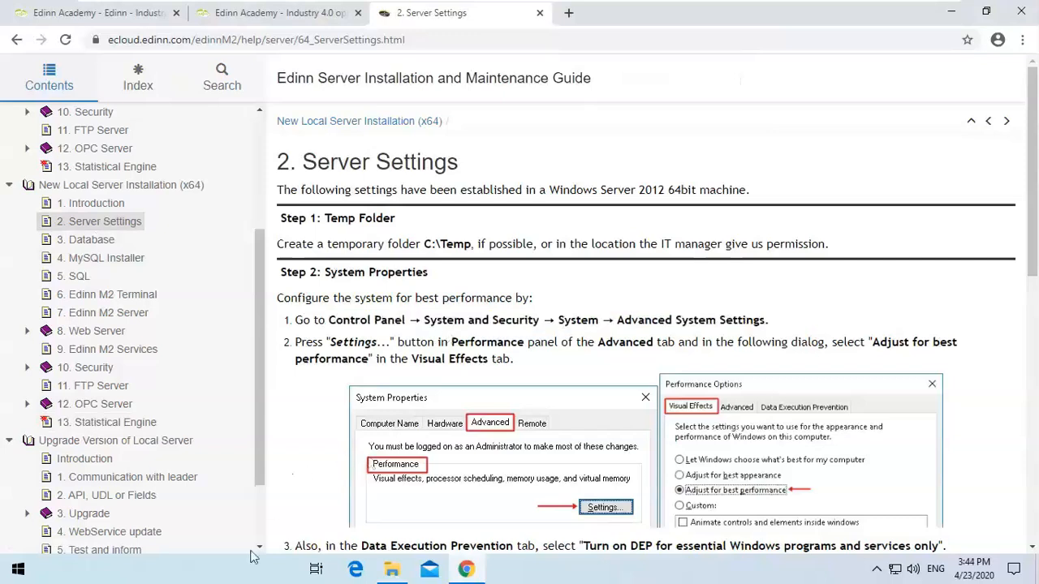
# Open Advanced System Settings through Control Panel, System and Security, and System.
pyautogui.click(230, 569)
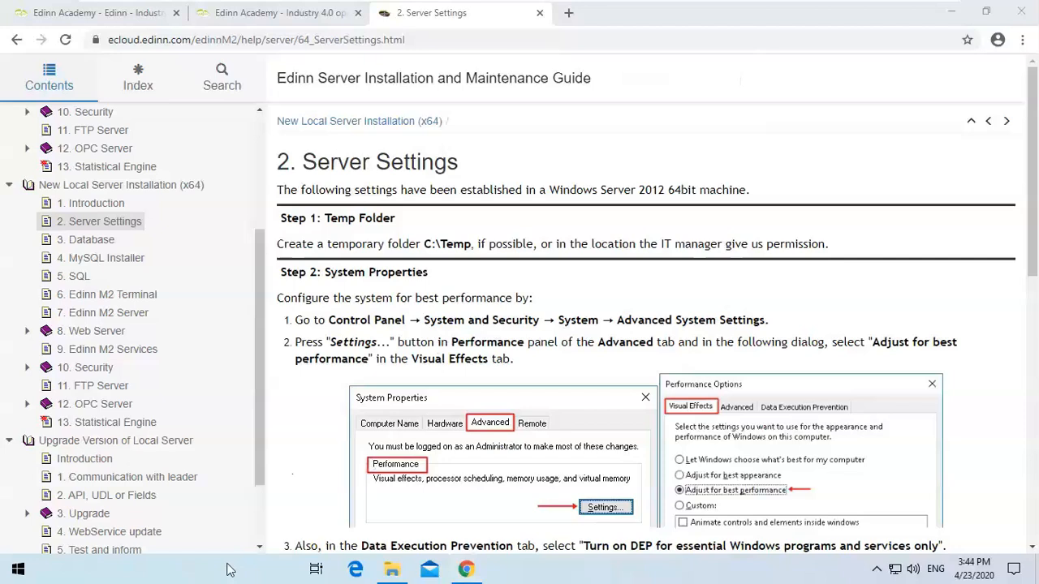
pyautogui.click(304, 461)
pyautogui.press('super+s')
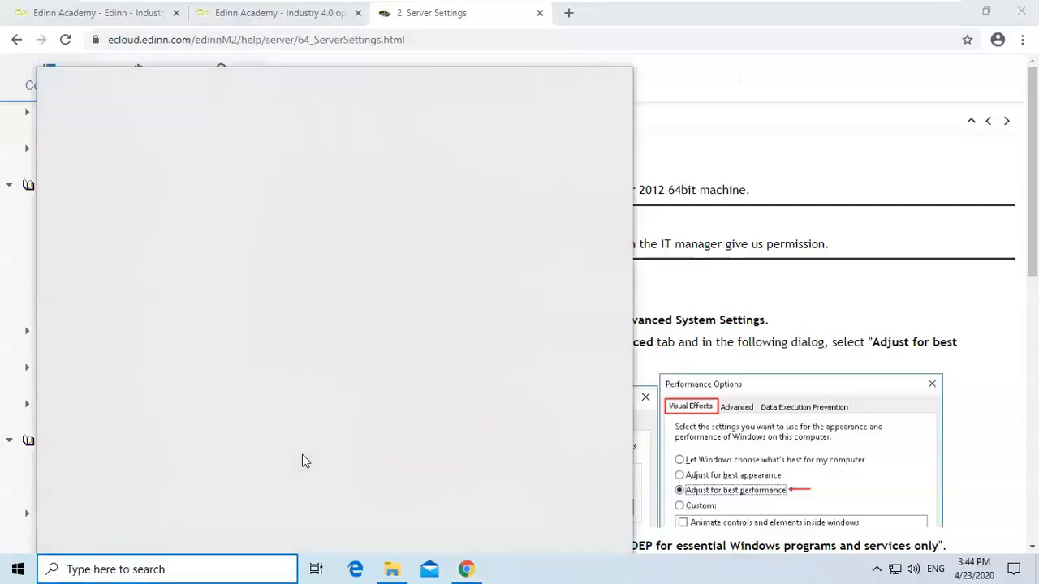
pyautogui.write('control')
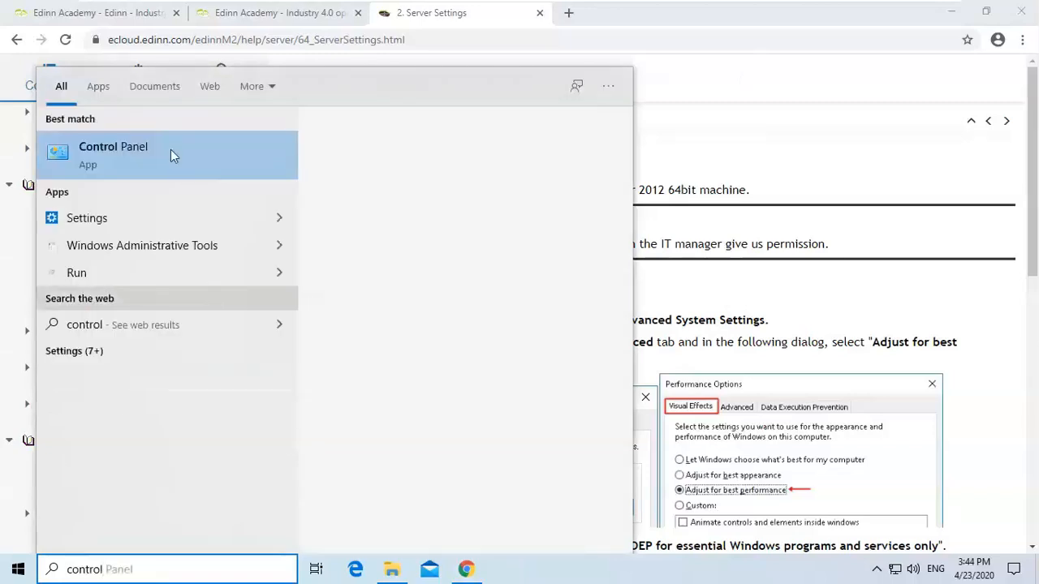
pyautogui.click(166, 151)
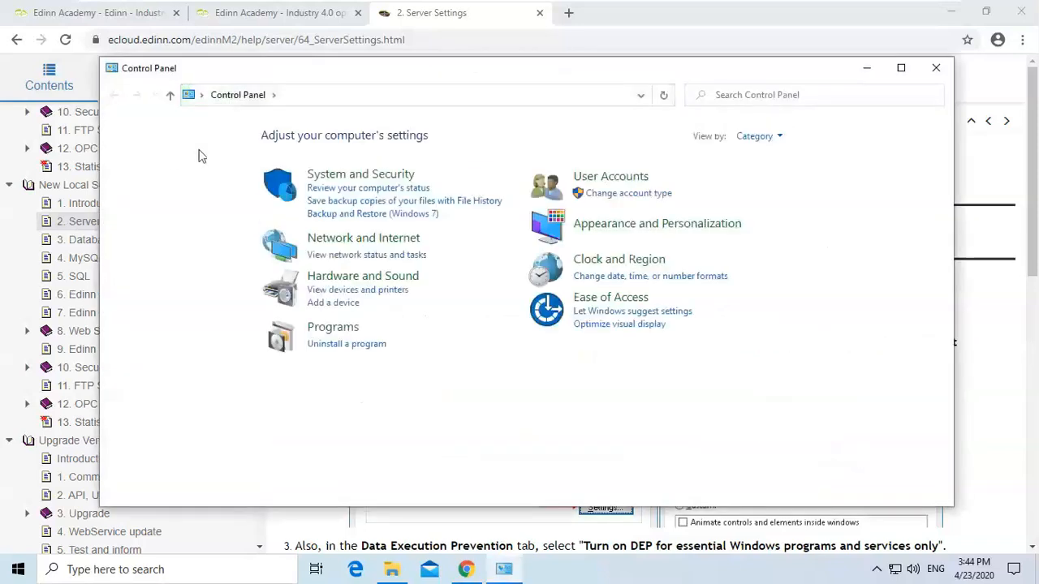
pyautogui.click(352, 179)
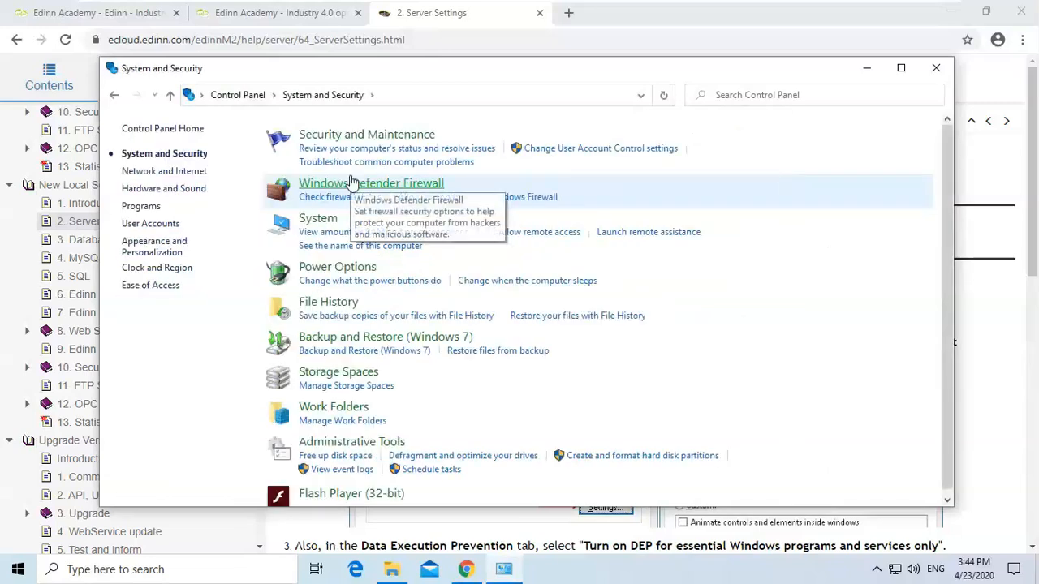
pyautogui.click(325, 224)
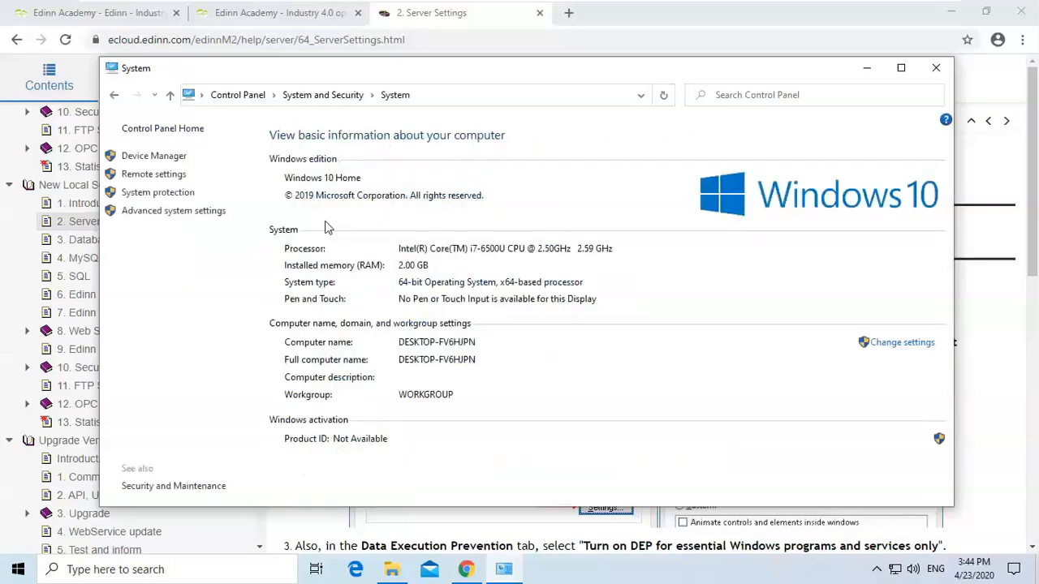
pyautogui.click(195, 212)
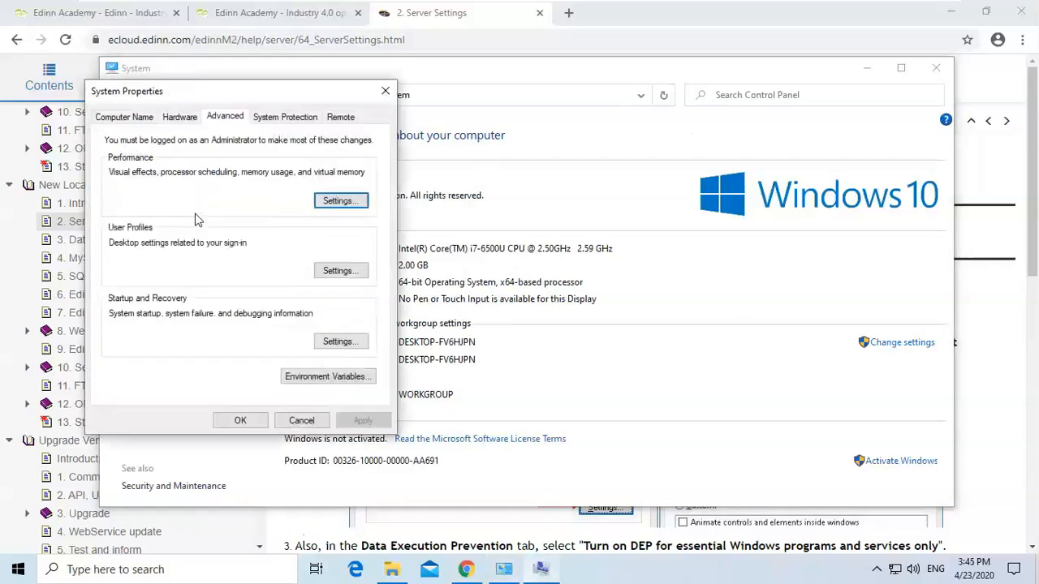
# Set the Performance Options visual effects to Adjust for best performance and apply.
pyautogui.click(341, 201)
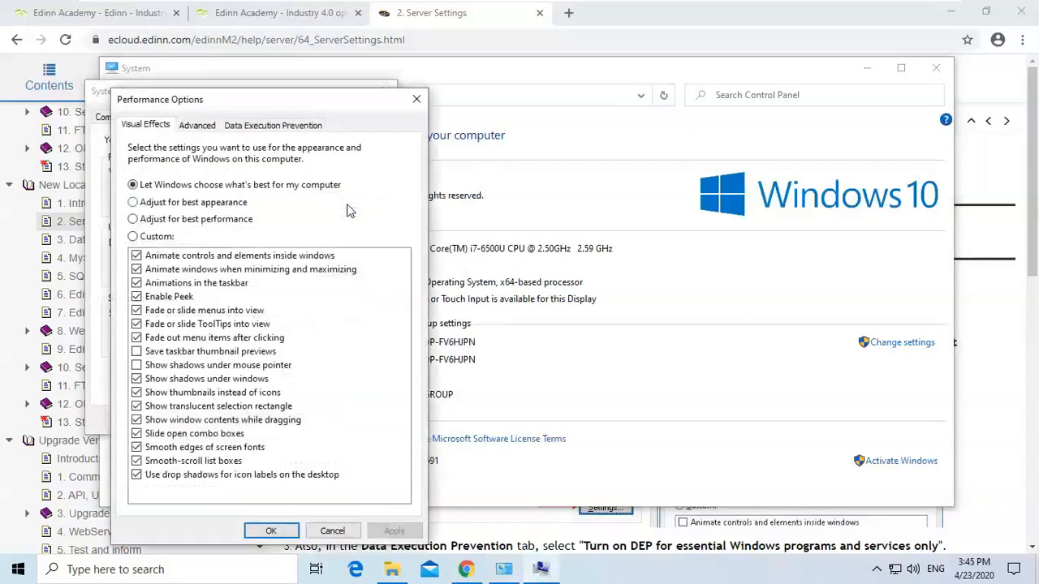
pyautogui.click(133, 219)
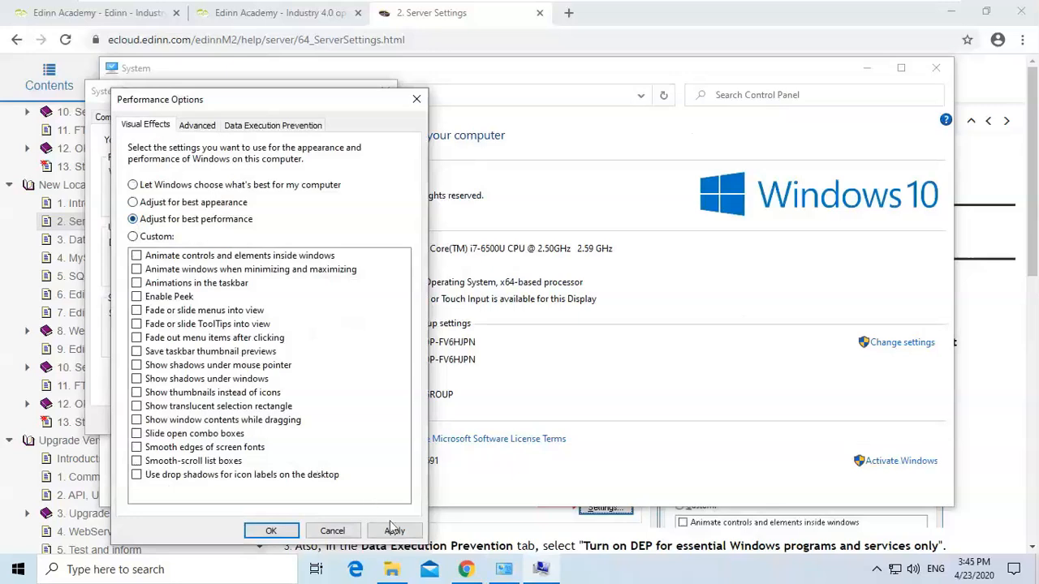
pyautogui.click(396, 533)
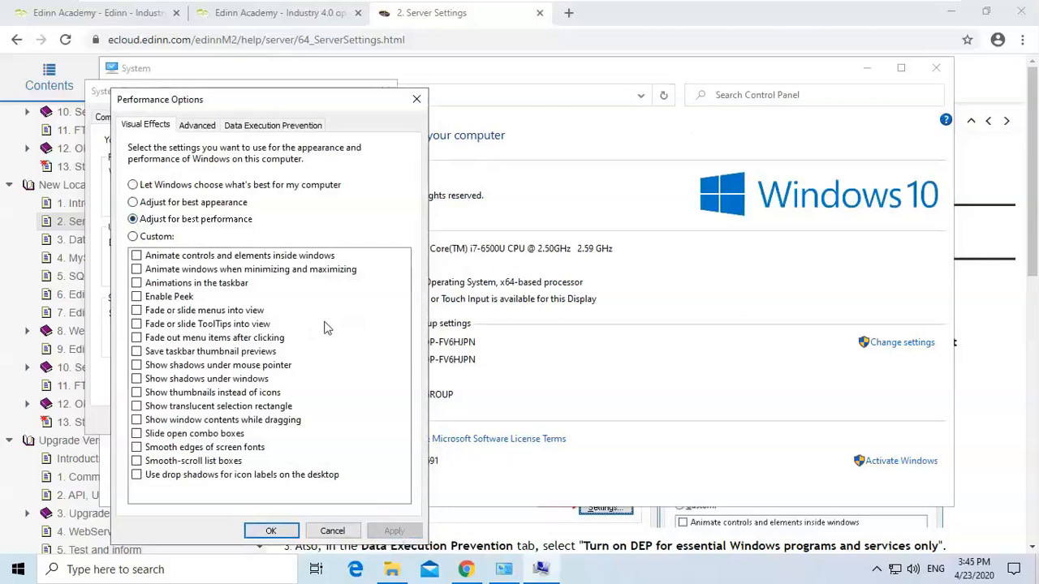
# Review the Data Execution Prevention option, confirm the Performance Options and System Properties dialogs, and minimize the System window.
pyautogui.click(274, 126)
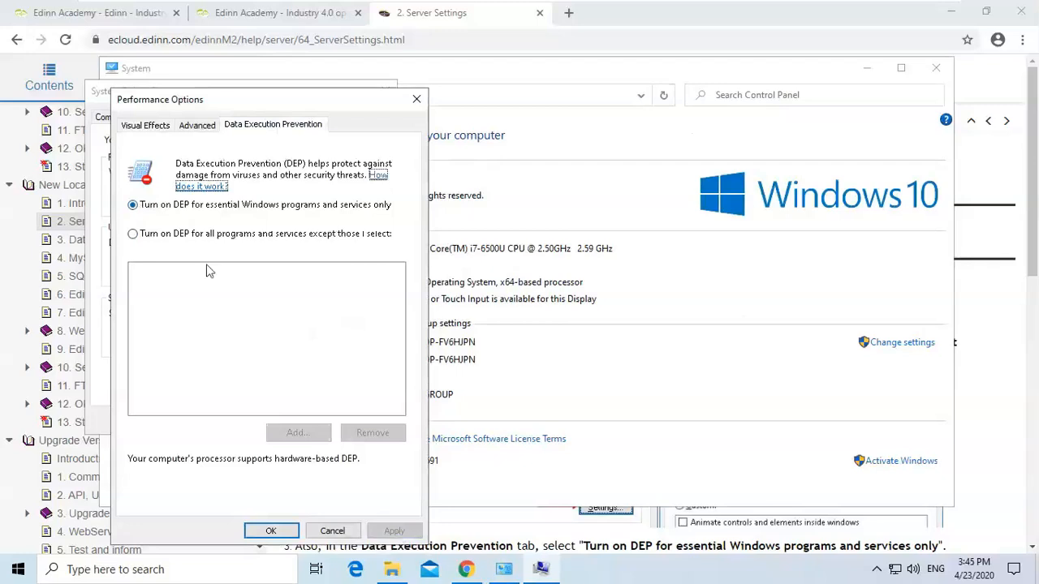
pyautogui.click(273, 532)
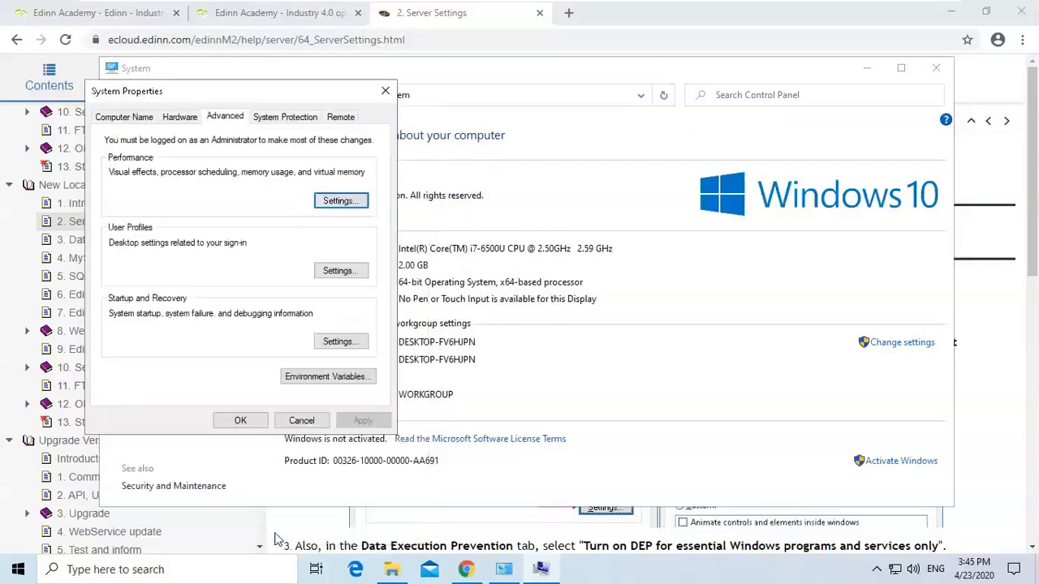
pyautogui.click(253, 421)
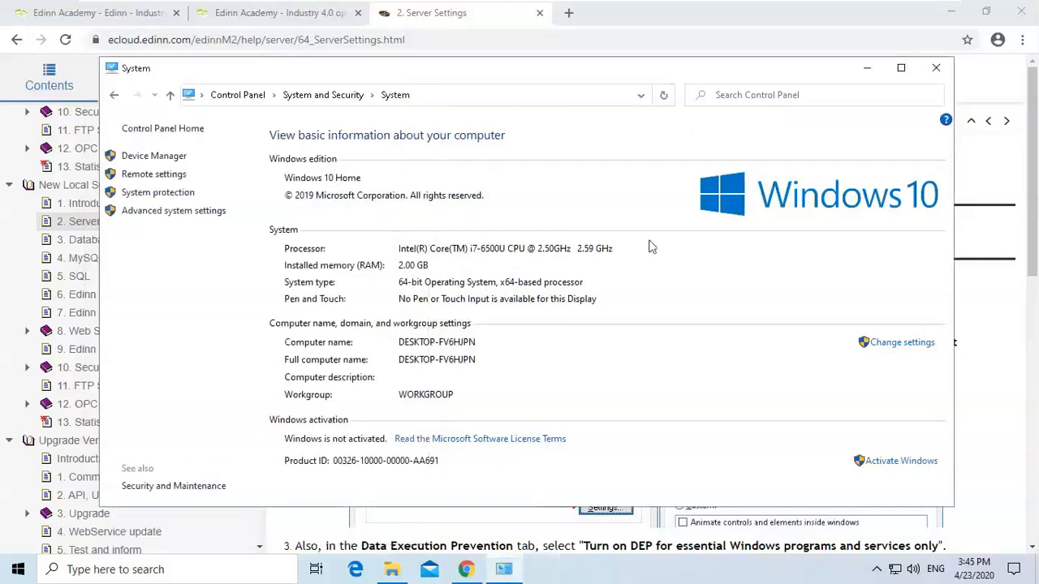
pyautogui.click(867, 70)
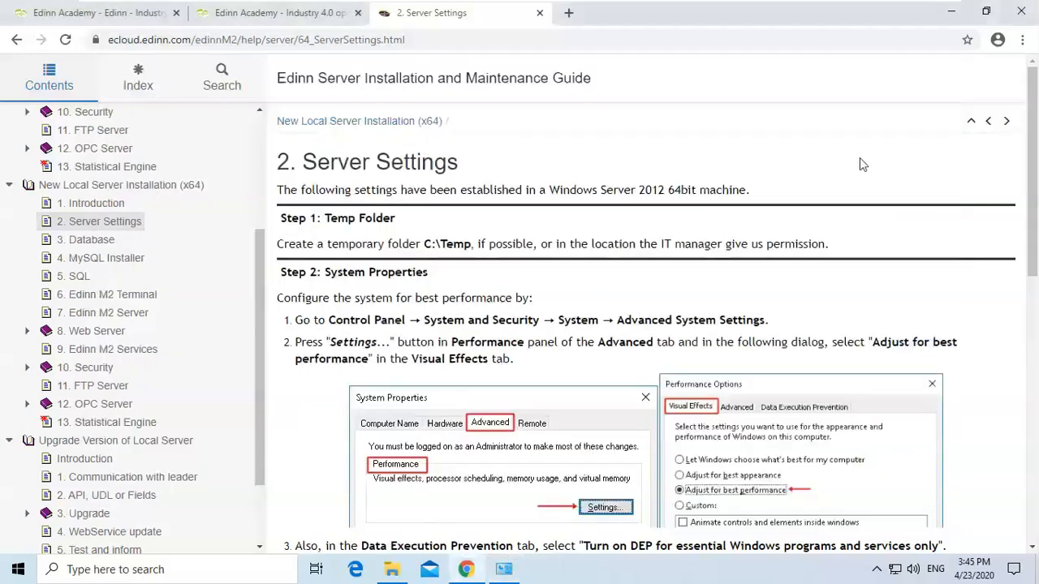
# Scroll the guide to Step 3 Folder Options and highlight its instruction text.
pyautogui.moveTo(1032, 158); pyautogui.dragTo(1037, 413)
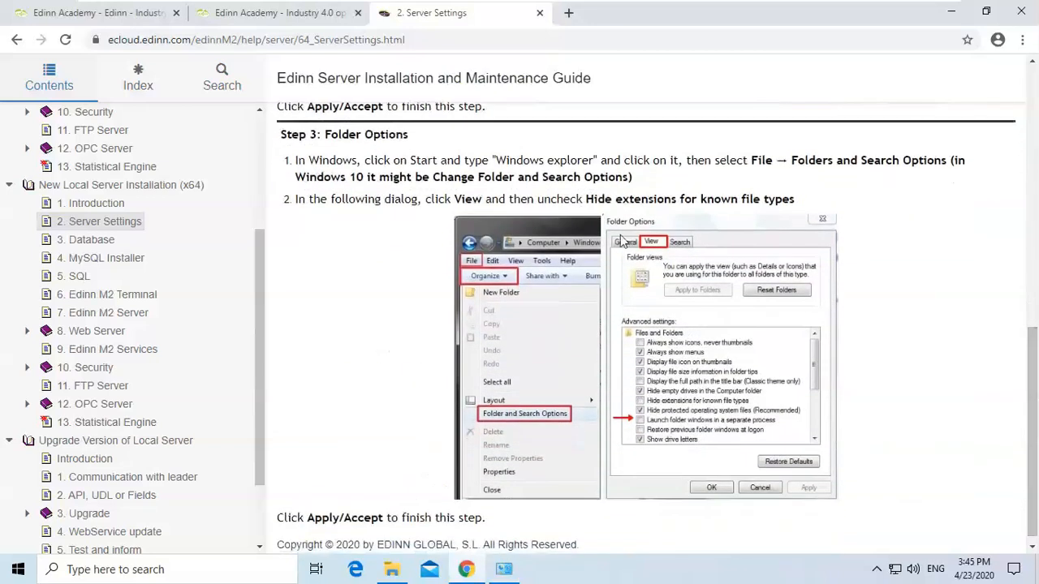
pyautogui.moveTo(288, 134); pyautogui.dragTo(402, 160)
pyautogui.click(391, 157)
# Open Folder Options from the Temp folder window and enable Launch folder windows in a separate process, then apply.
pyautogui.click(393, 570)
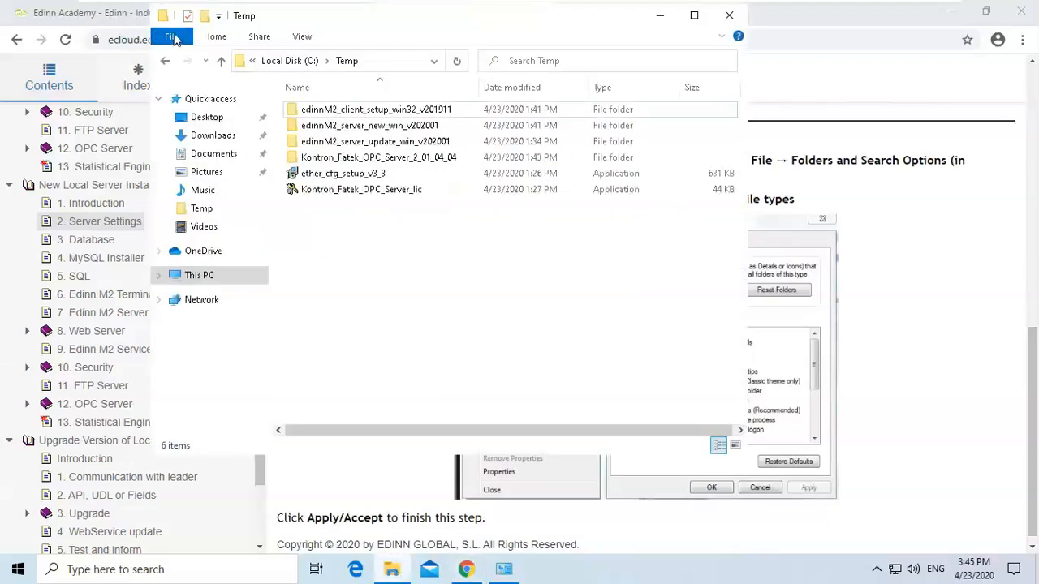
pyautogui.click(173, 37)
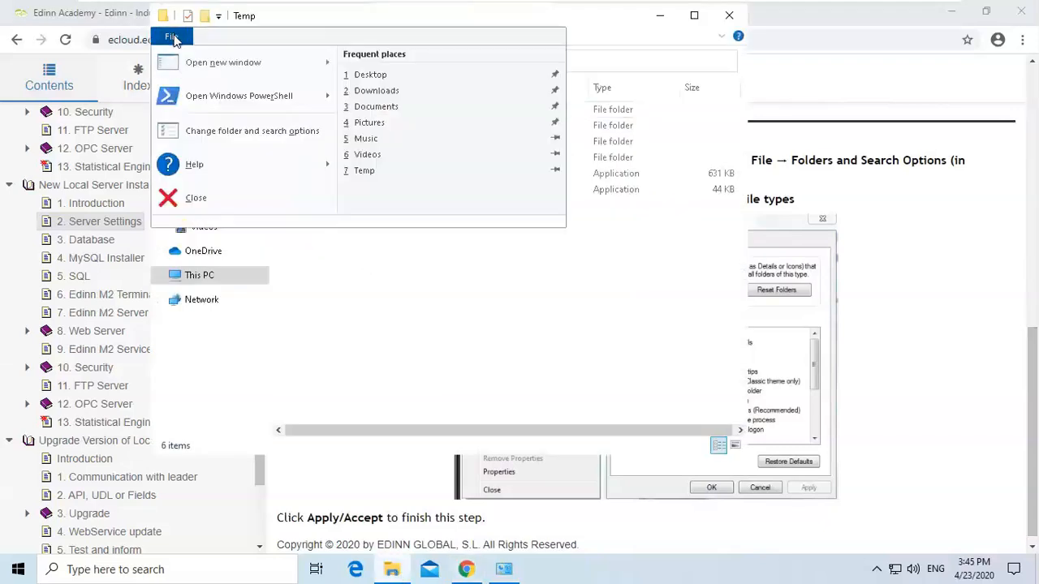
pyautogui.click(272, 138)
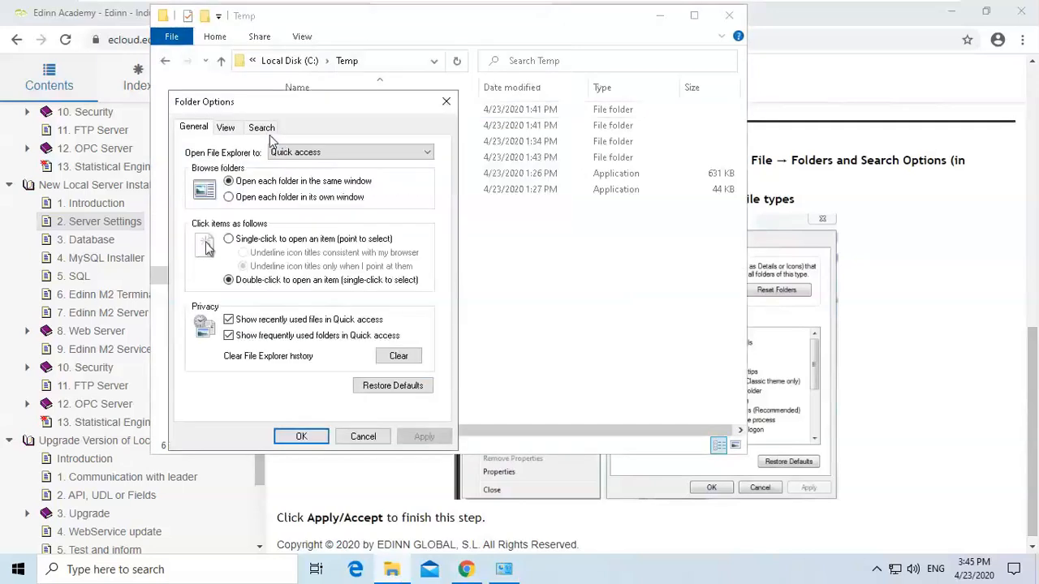
pyautogui.click(227, 130)
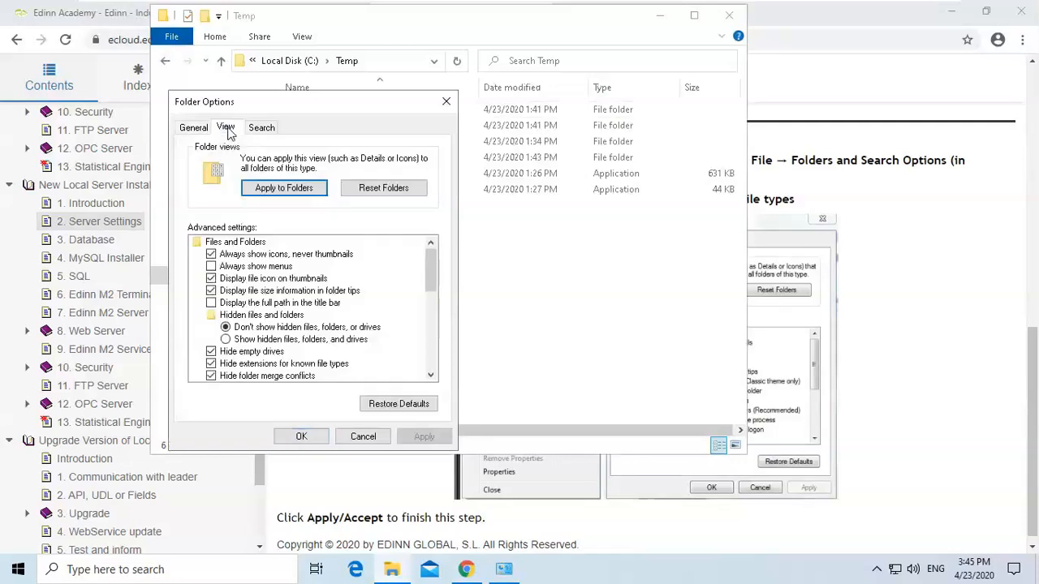
pyautogui.moveTo(435, 273); pyautogui.dragTo(433, 318)
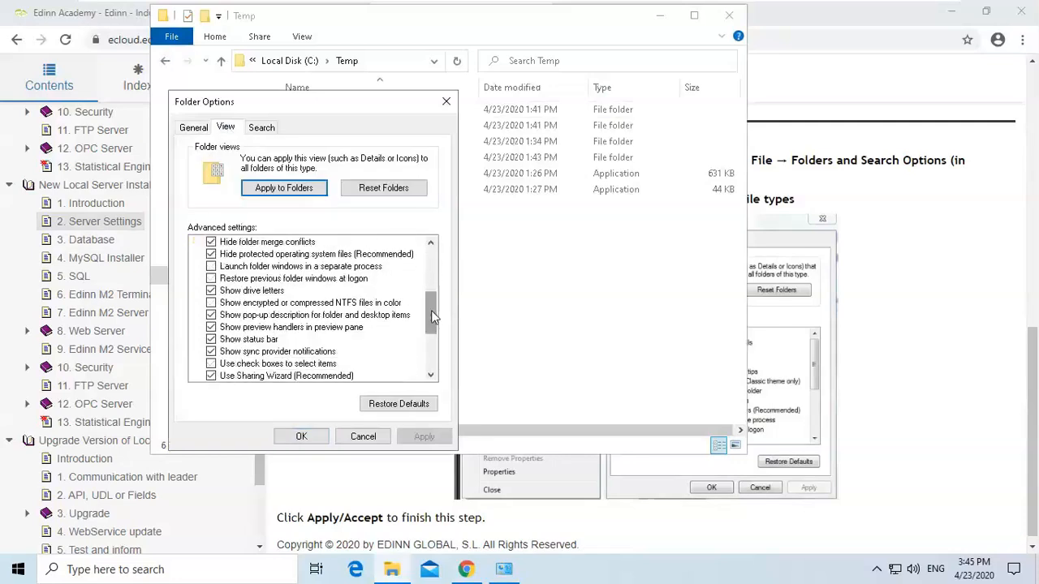
pyautogui.click(214, 269)
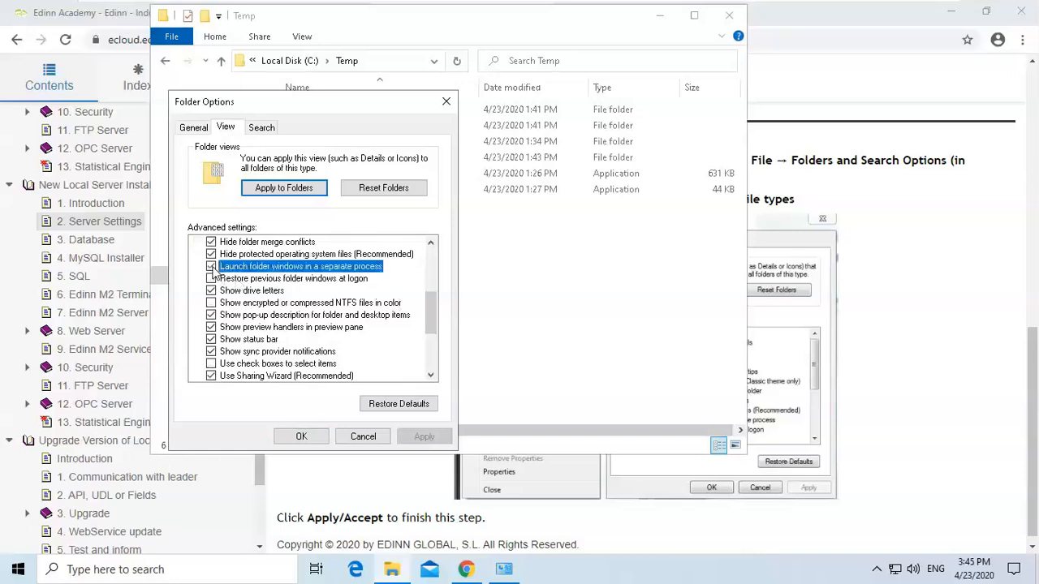
pyautogui.click(212, 267)
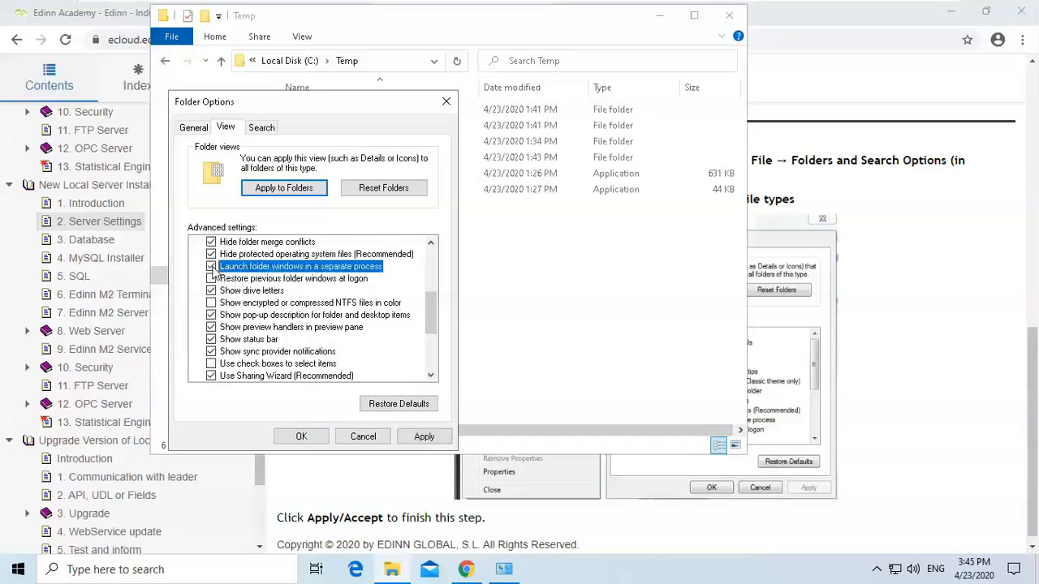
pyautogui.click(427, 442)
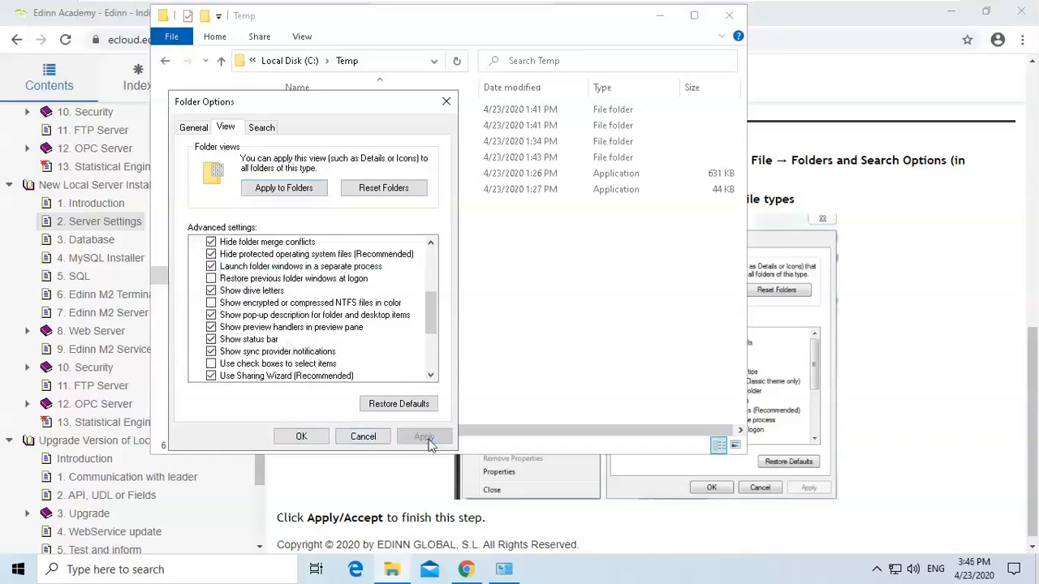
pyautogui.click(301, 438)
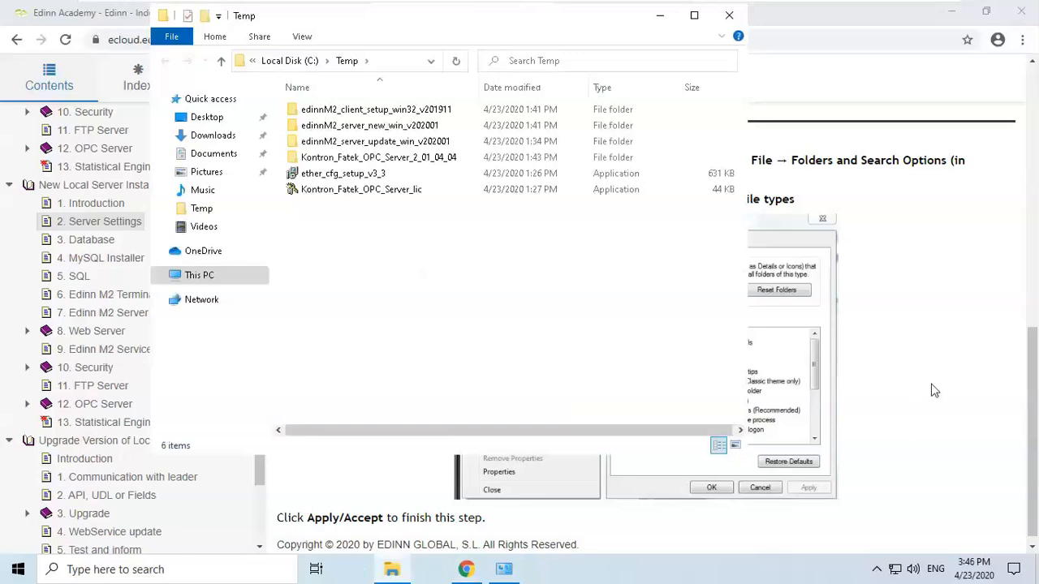
# Open the x64 Database chapter and highlight the Microsoft Visual C++ location paths.
pyautogui.click(1029, 397)
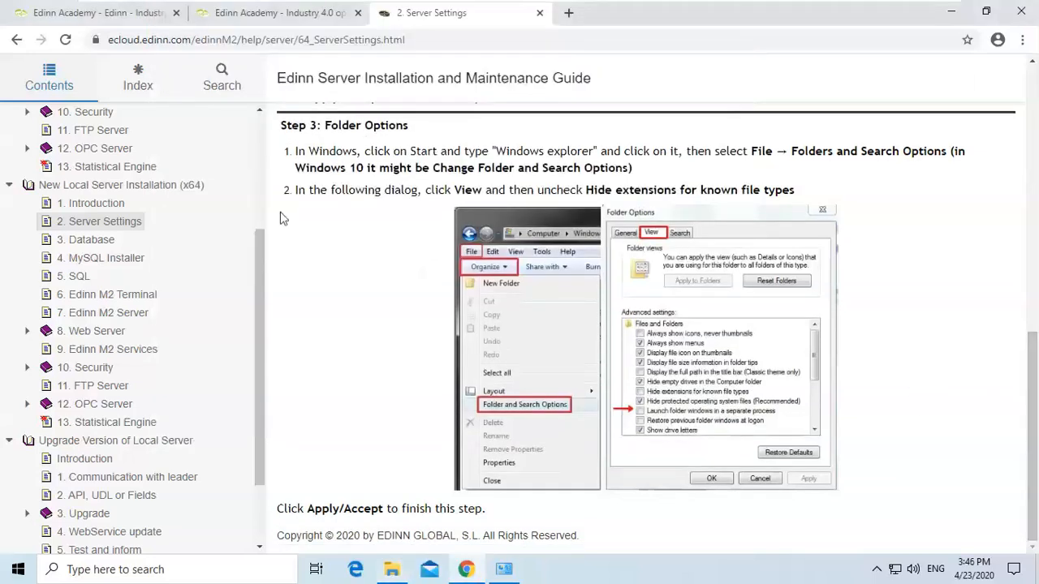
pyautogui.click(96, 244)
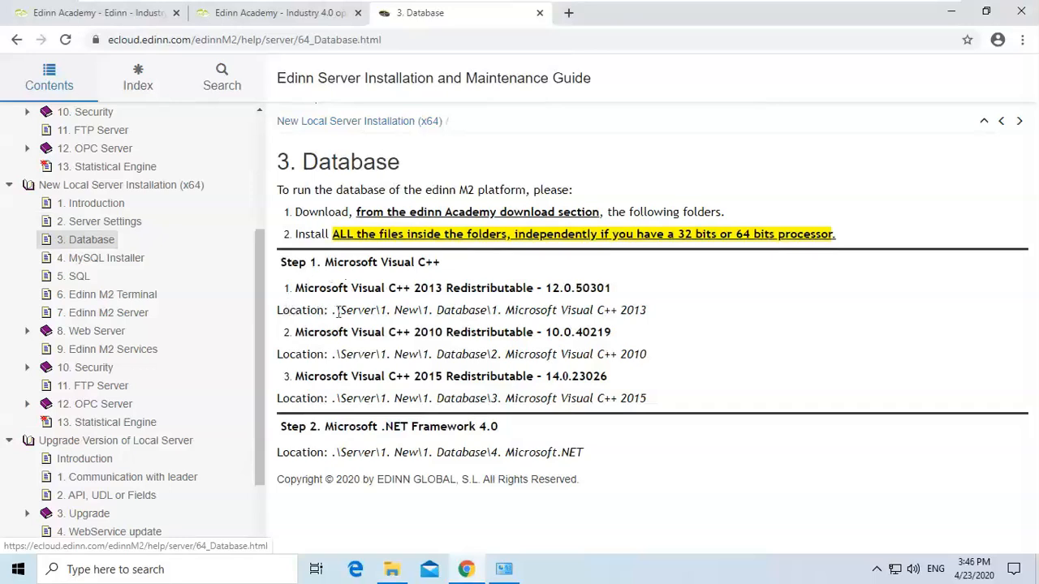
pyautogui.moveTo(336, 310); pyautogui.dragTo(636, 319)
pyautogui.click(625, 310)
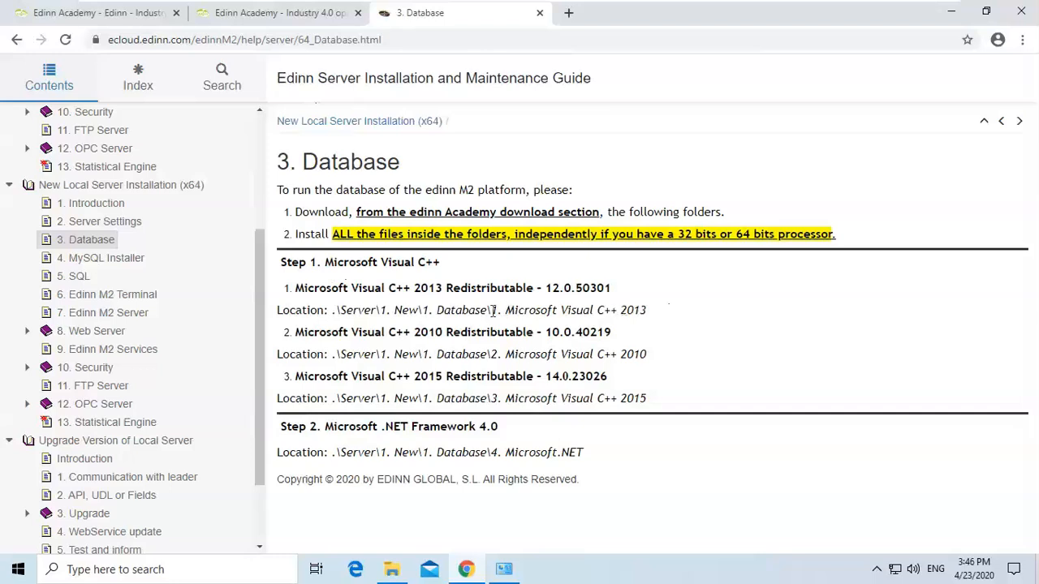
pyautogui.moveTo(380, 310); pyautogui.dragTo(646, 309)
pyautogui.click(634, 307)
pyautogui.moveTo(282, 262); pyautogui.dragTo(487, 503)
pyautogui.click(469, 392)
# Open edinnM2_server_new_win_v202001\1. New\1. Database\1. Microsoft Visual C++ 2013 and run vcredist_x64 as administrator.
pyautogui.click(392, 569)
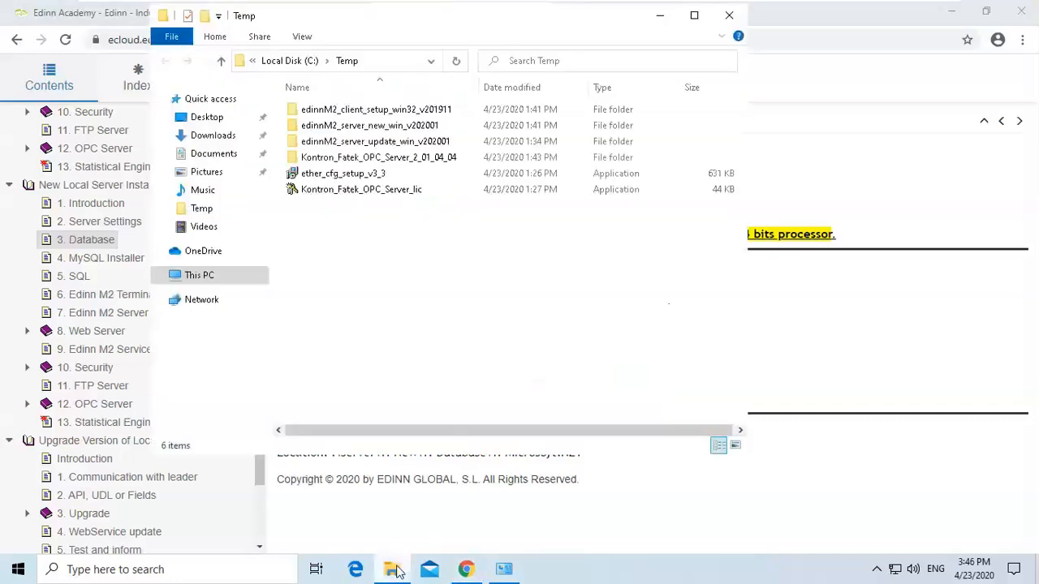
pyautogui.doubleClick(379, 128)
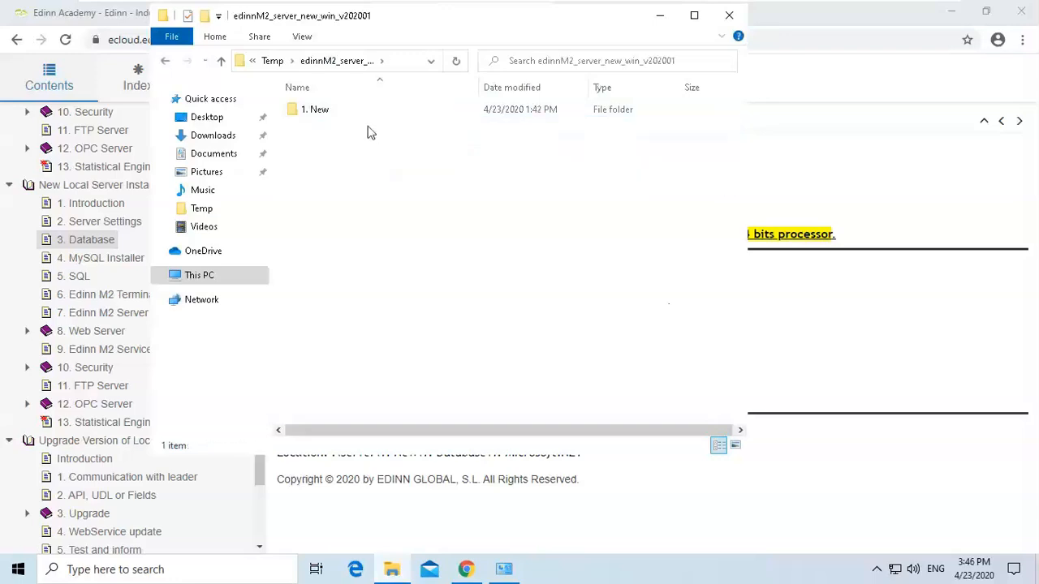
pyautogui.doubleClick(323, 116)
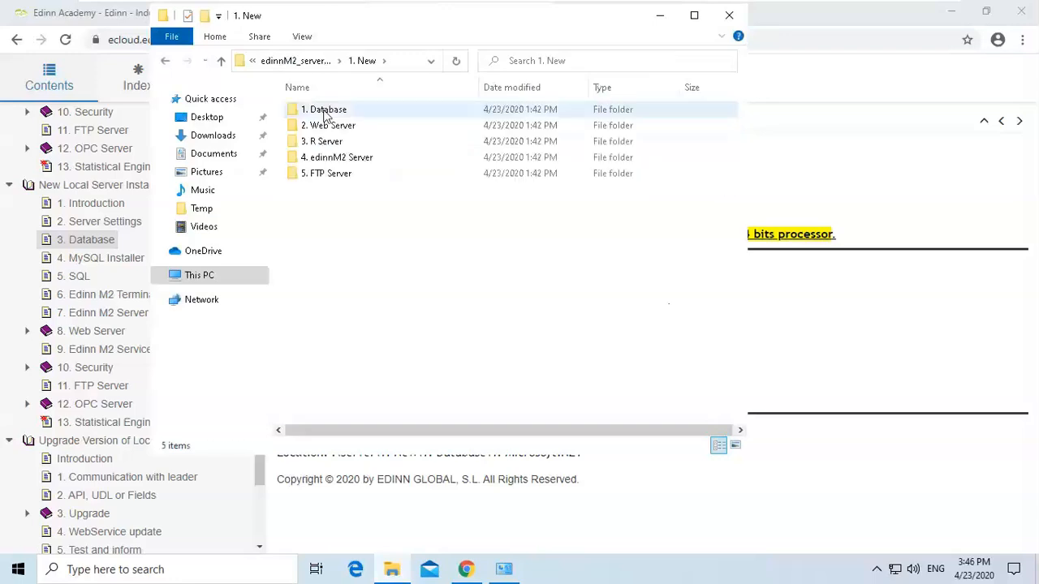
pyautogui.doubleClick(324, 116)
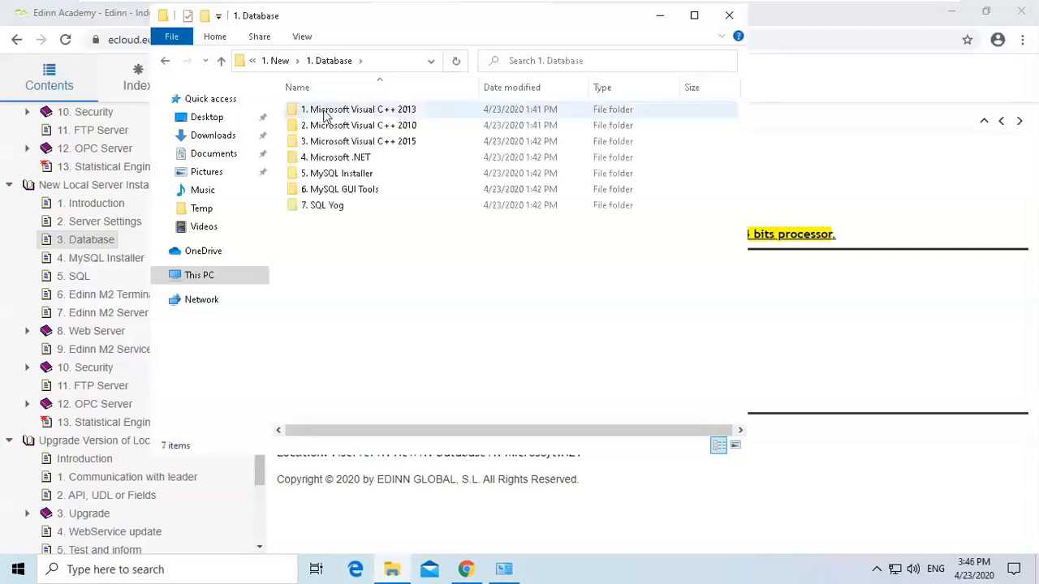
pyautogui.doubleClick(323, 116)
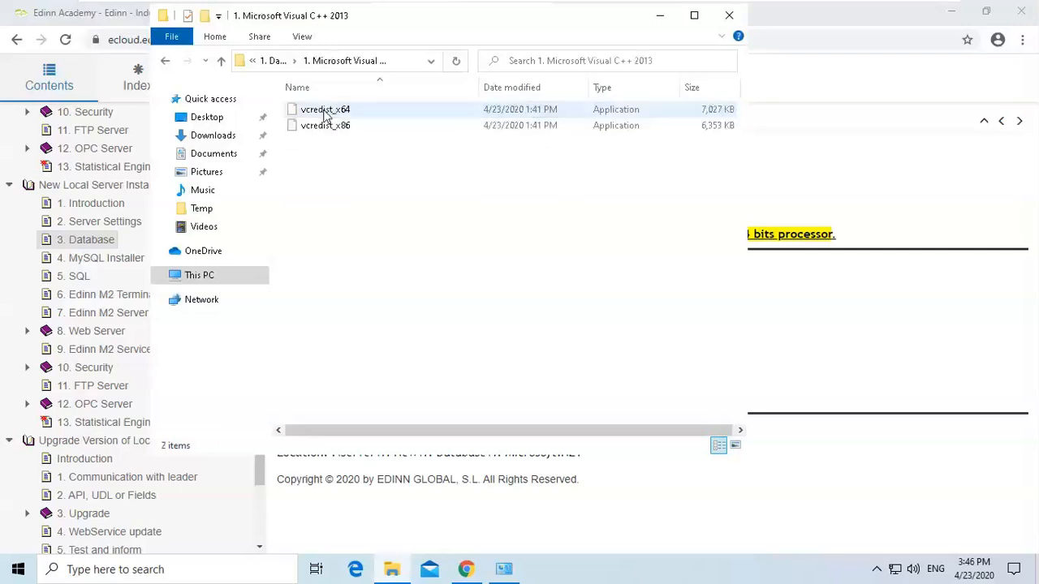
pyautogui.click(340, 114)
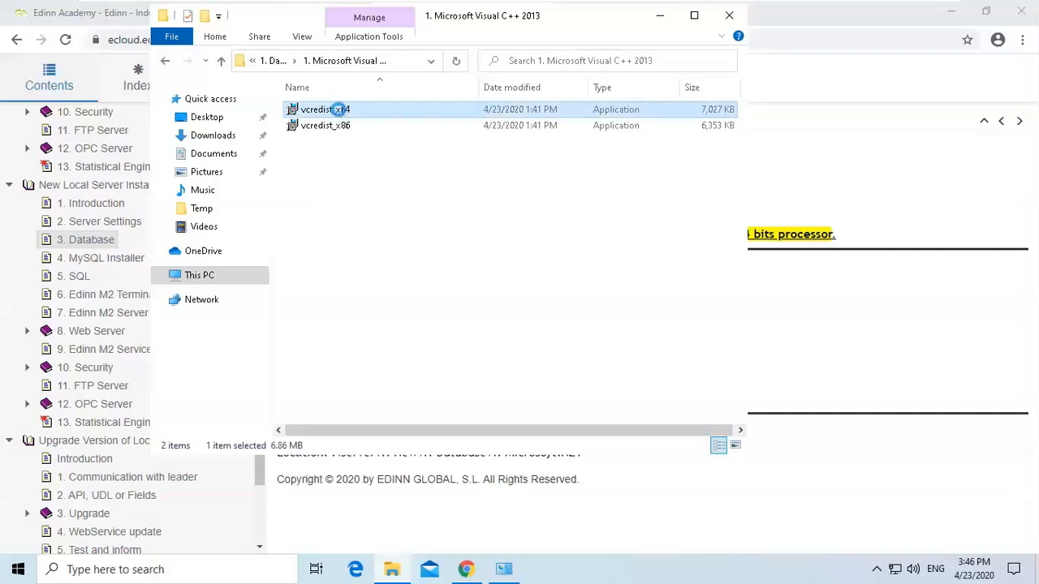
pyautogui.rightClick(339, 110)
pyautogui.click(386, 142)
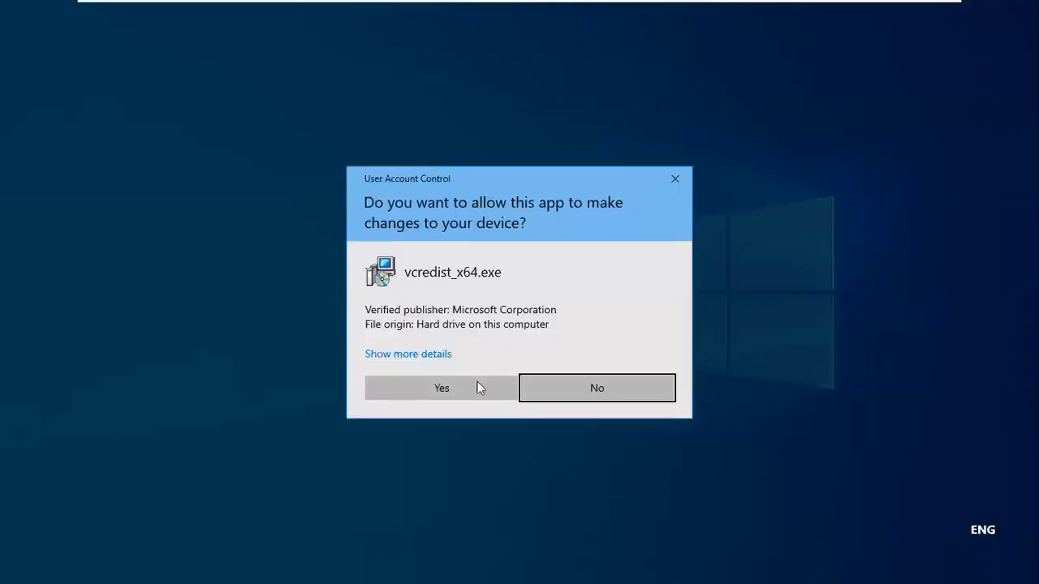
pyautogui.click(479, 384)
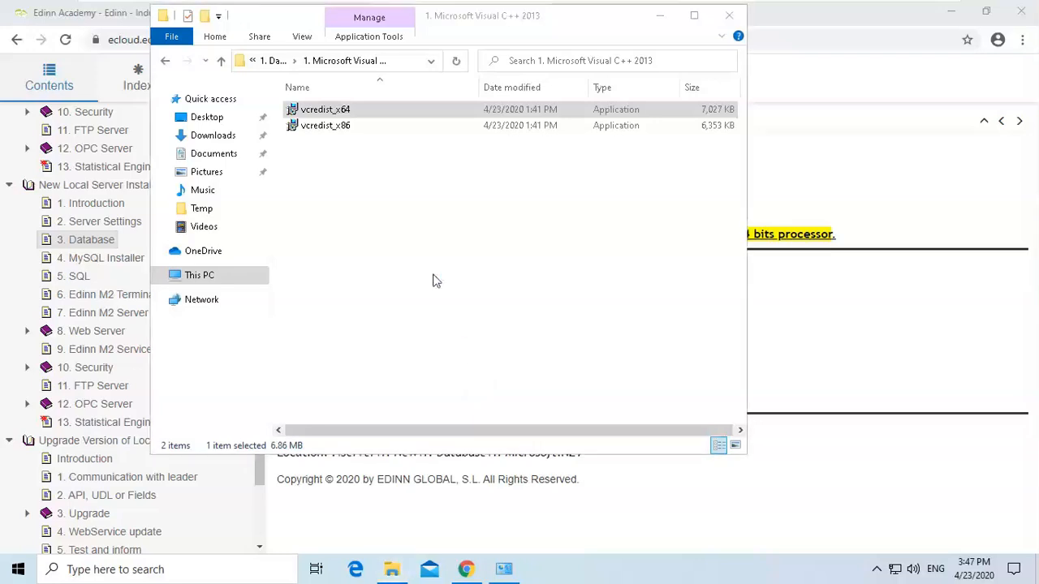
# Accept the license terms and install the Visual C++ 2013 x64 redistributable, then close the installer.
pyautogui.click(350, 346)
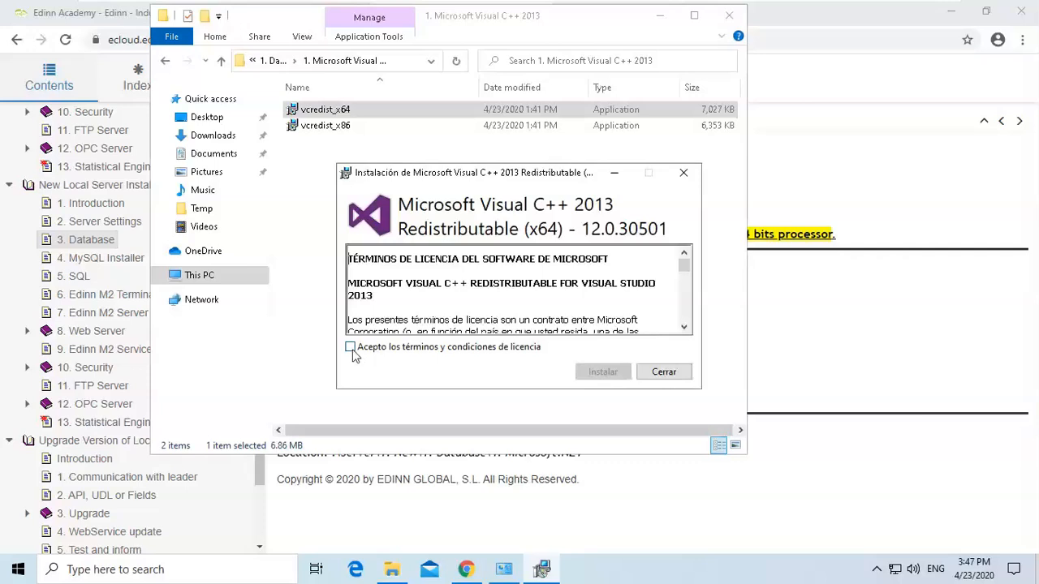
pyautogui.click(603, 373)
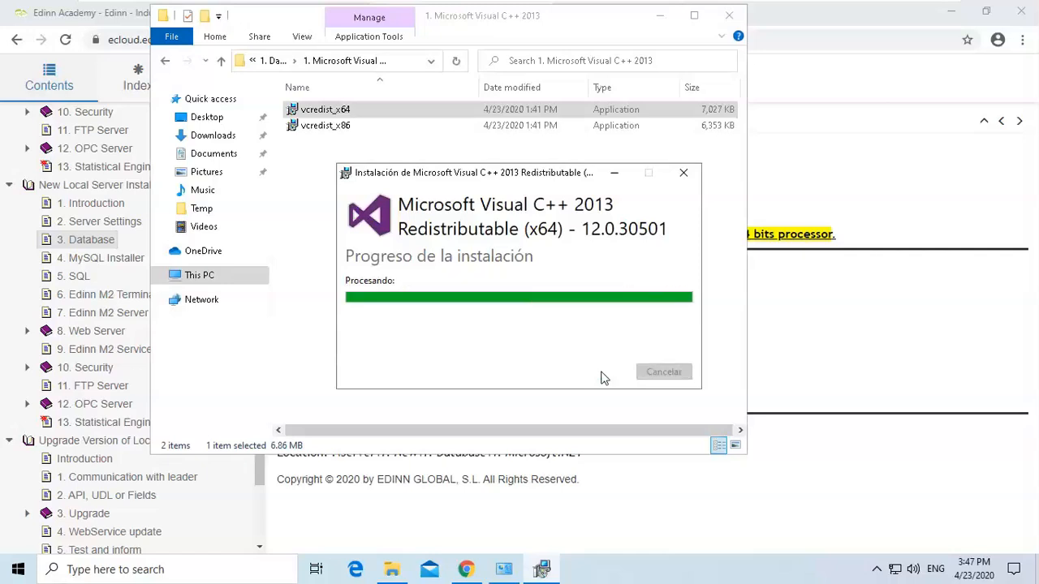
pyautogui.click(664, 372)
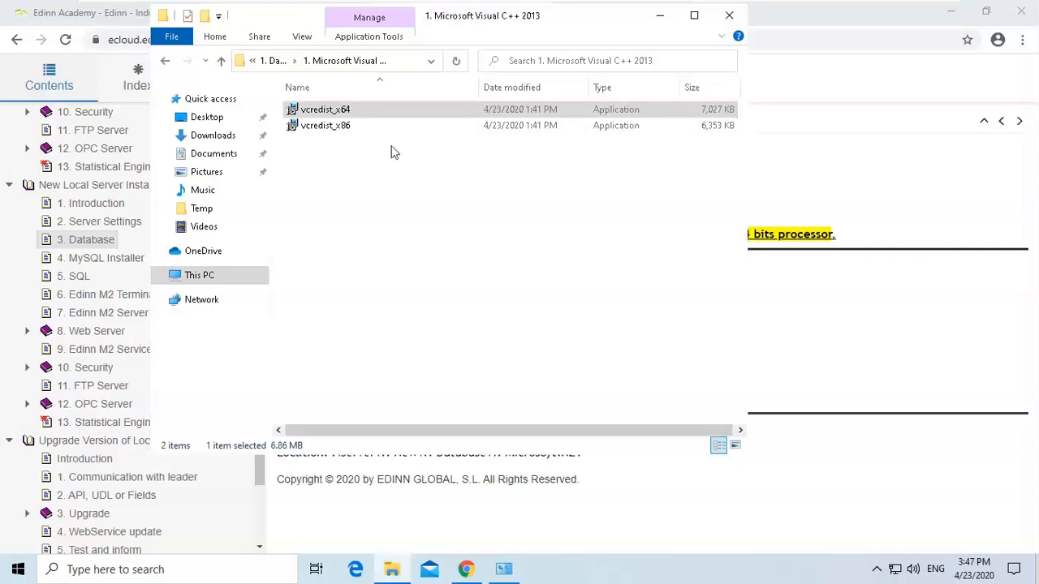
# Run vcredist_x86 from the Visual C++ 2013 folder as administrator, accept the license, install it and close the installer.
pyautogui.click(363, 128)
pyautogui.rightClick(363, 127)
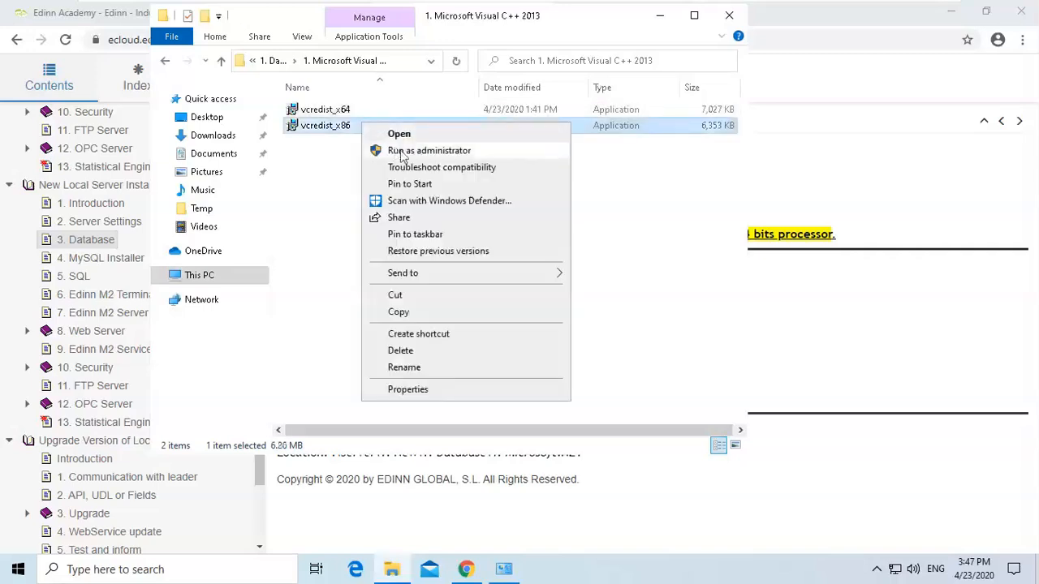
pyautogui.click(404, 151)
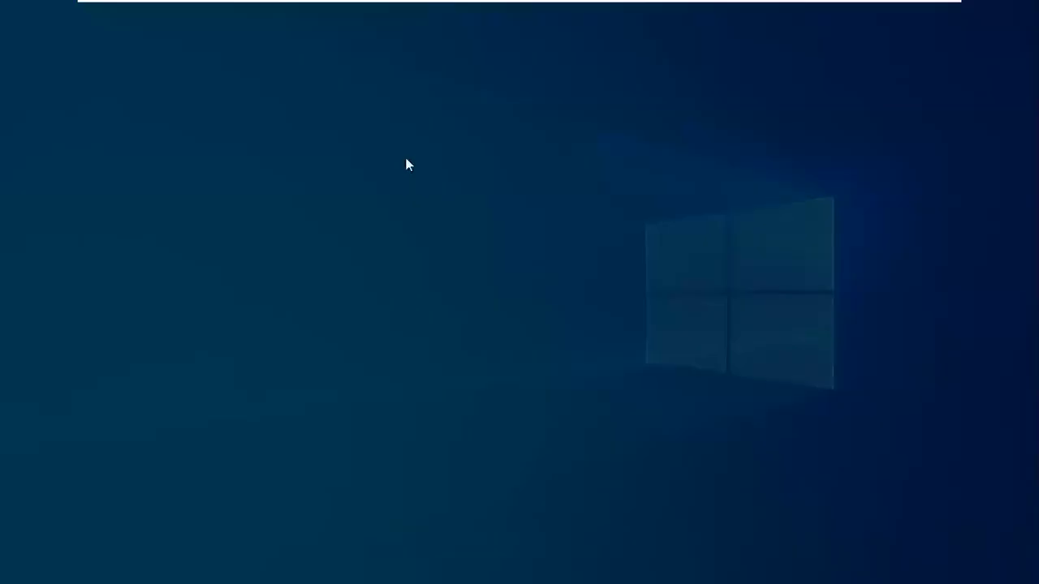
pyautogui.click(455, 389)
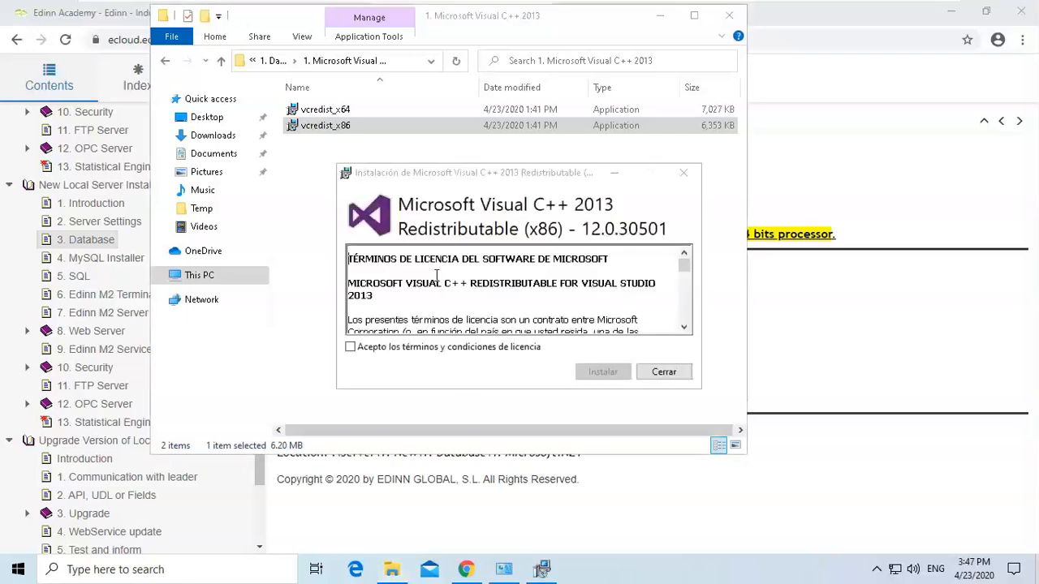
pyautogui.click(349, 348)
pyautogui.click(604, 372)
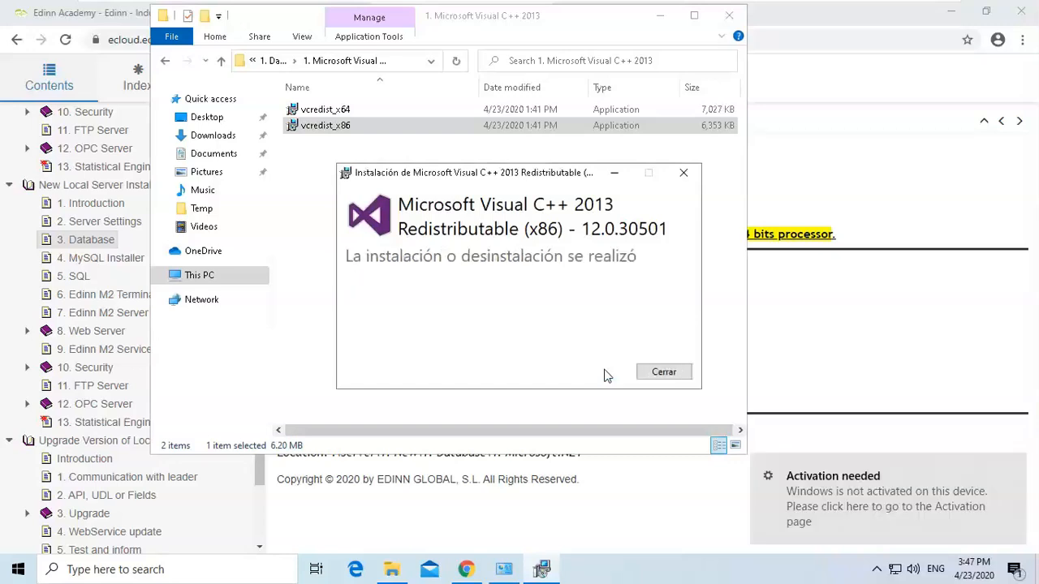
pyautogui.click(650, 377)
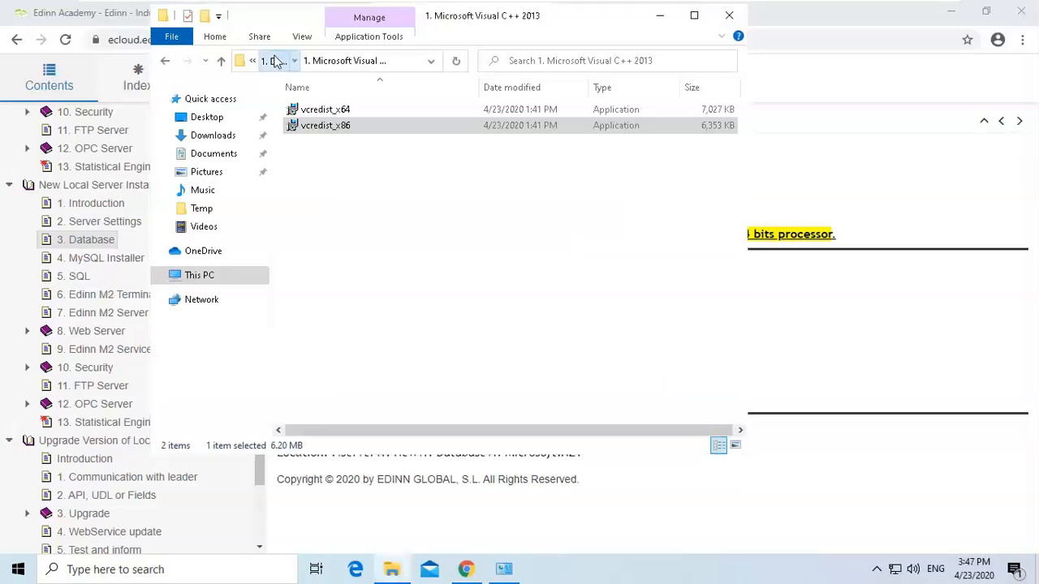
# Open the 2. Microsoft Visual C++ 2010 folder and install vcredist_x64 as administrator after accepting the license terms.
pyautogui.click(273, 60)
pyautogui.doubleClick(340, 126)
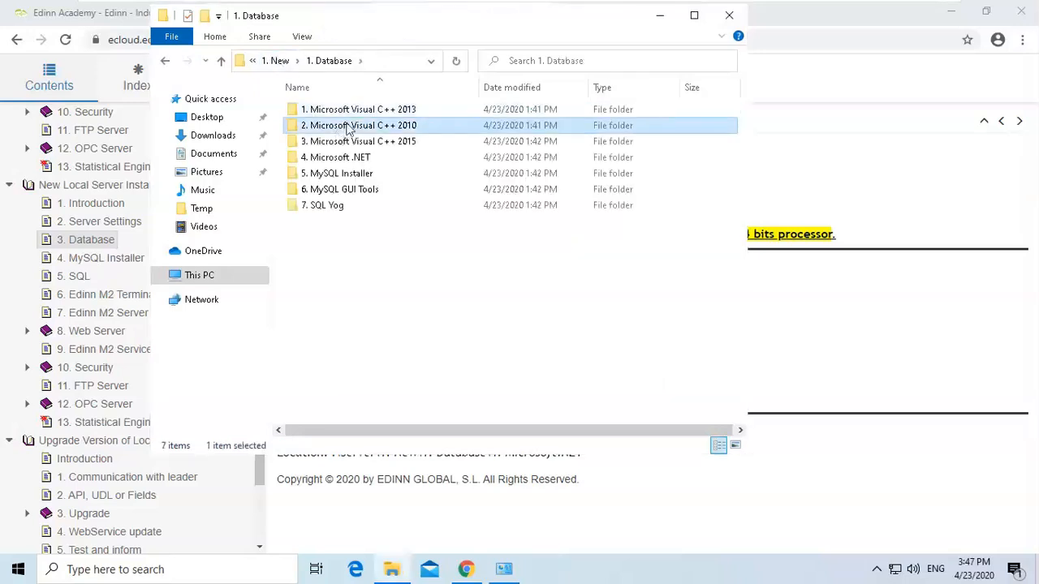
pyautogui.click(339, 116)
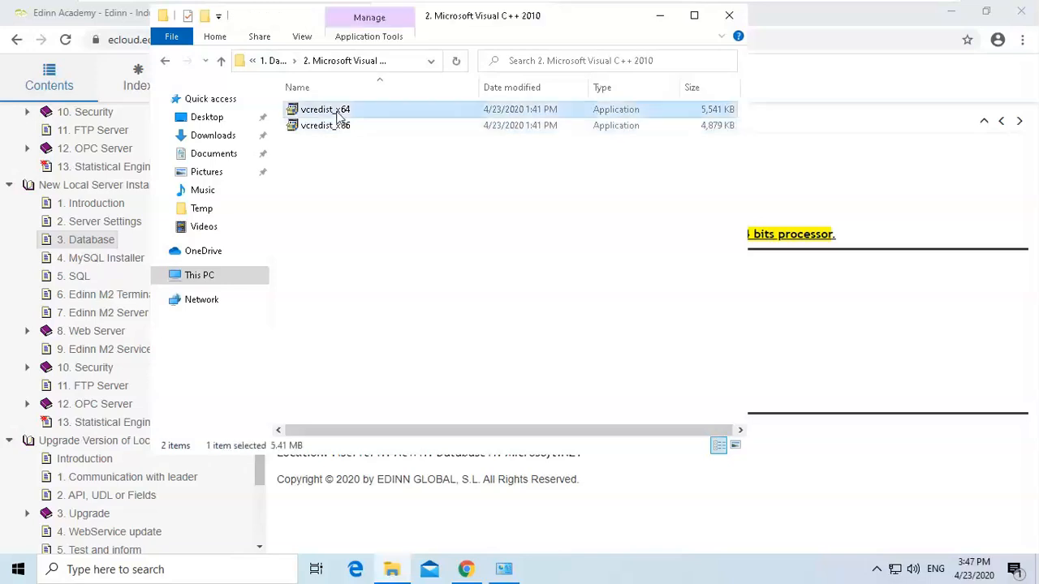
pyautogui.rightClick(339, 116)
pyautogui.click(379, 140)
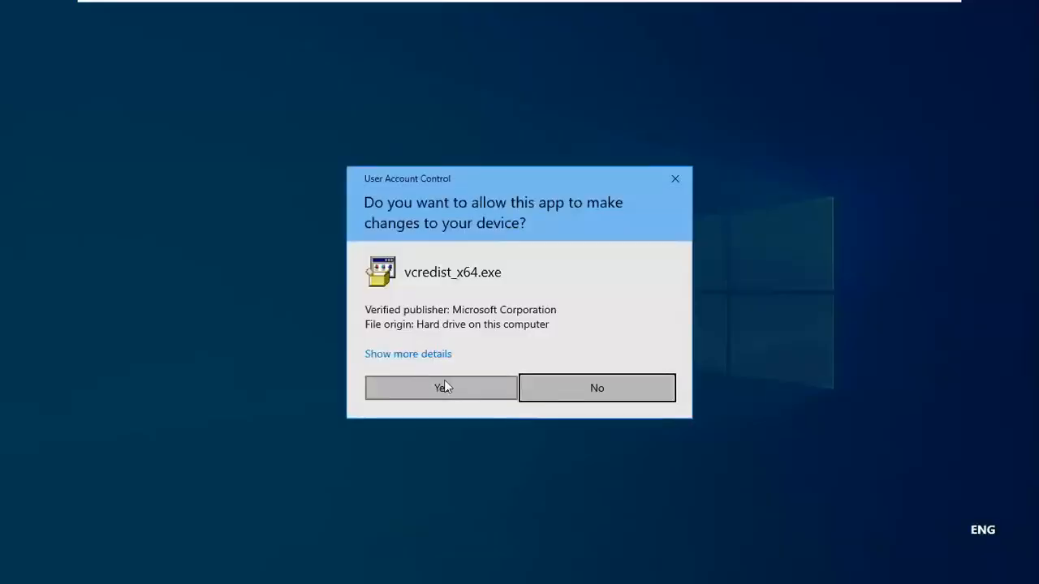
pyautogui.click(444, 387)
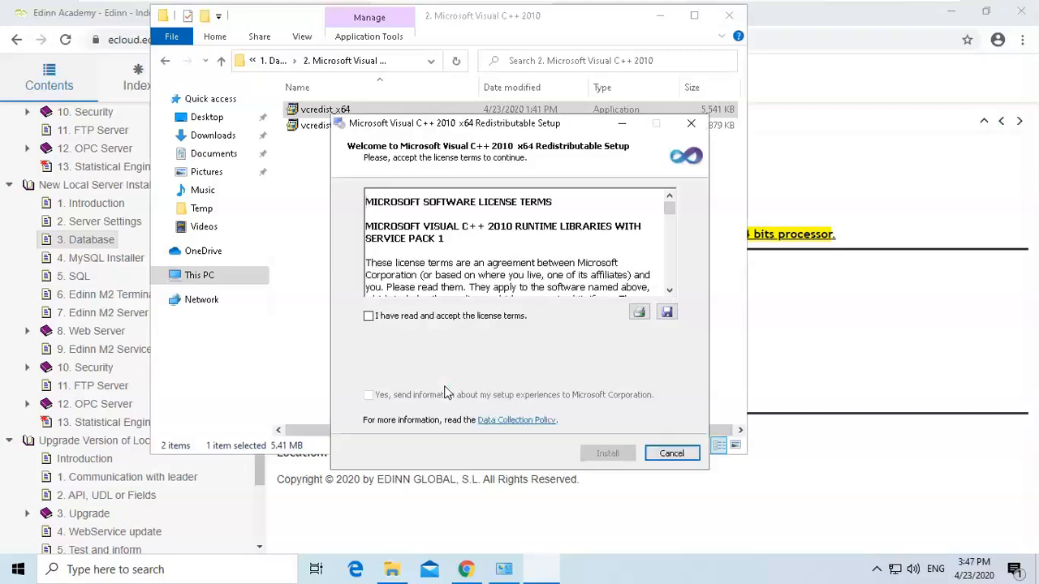
pyautogui.click(395, 317)
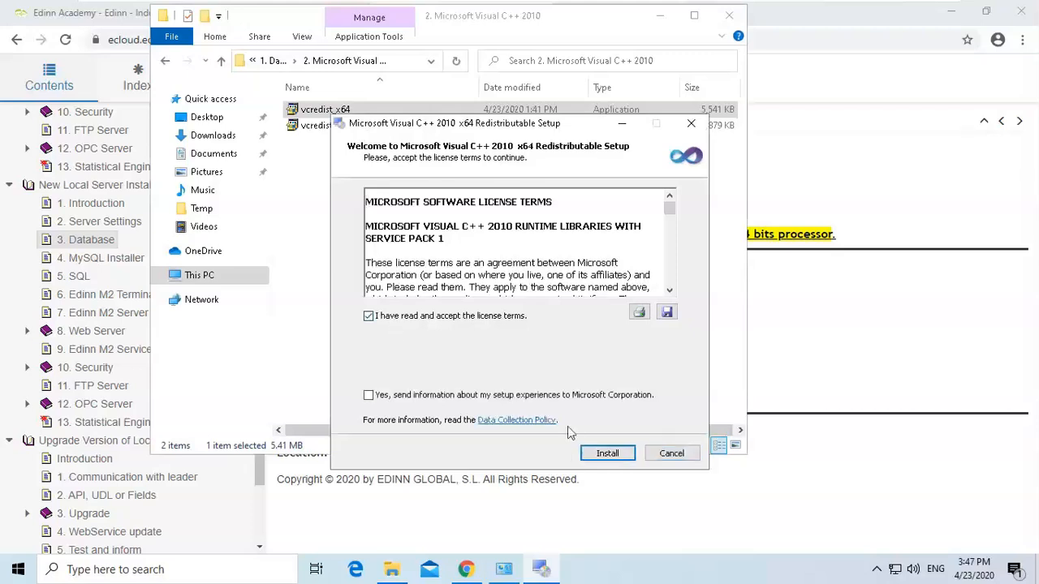
pyautogui.click(606, 454)
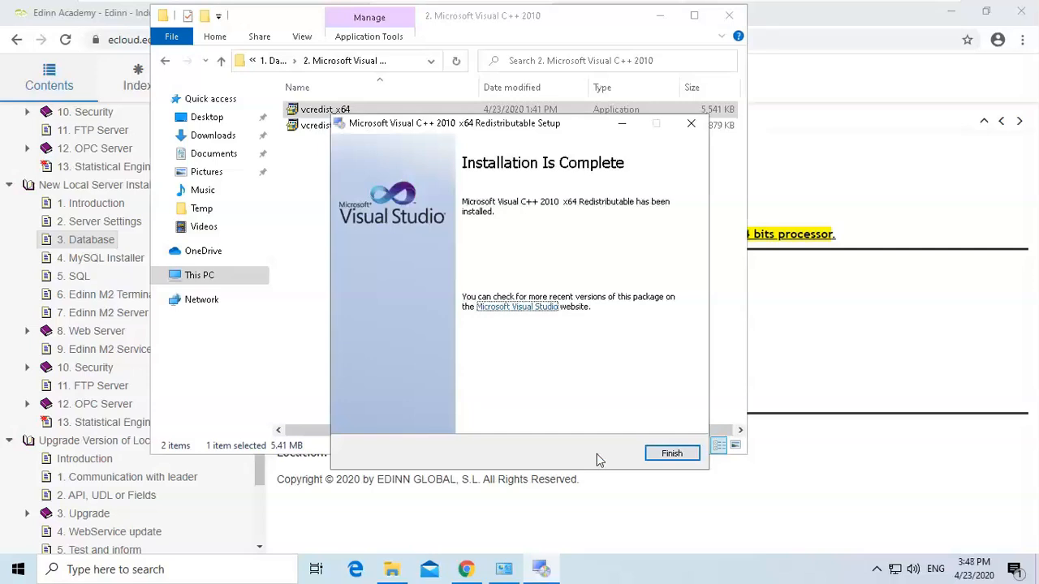
pyautogui.click(668, 454)
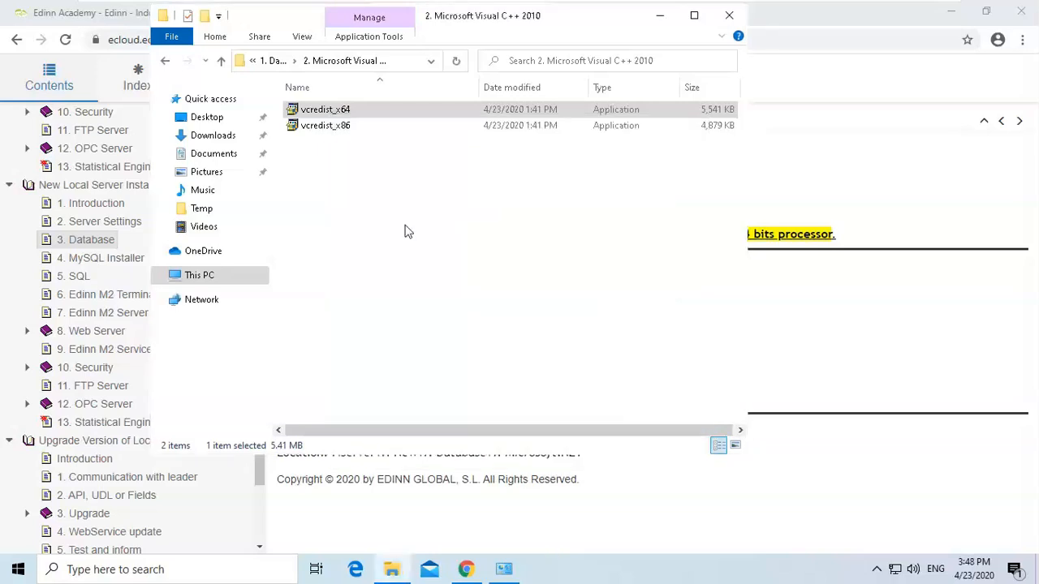
# Run the Visual C++ 2010 vcredist_x86 as administrator, accept the license terms, install it and close the setup.
pyautogui.click(351, 127)
pyautogui.rightClick(351, 126)
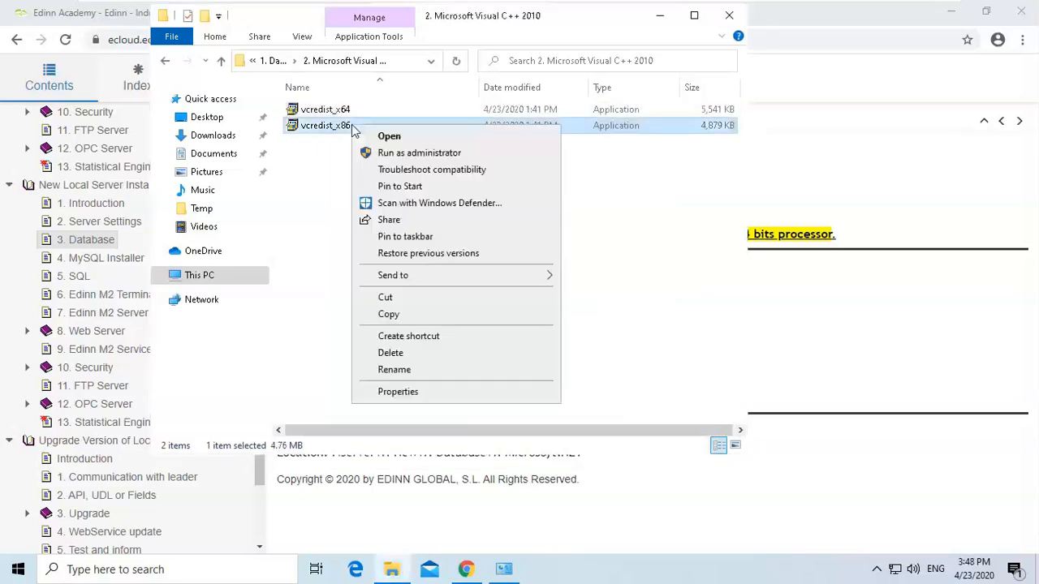
pyautogui.click(392, 152)
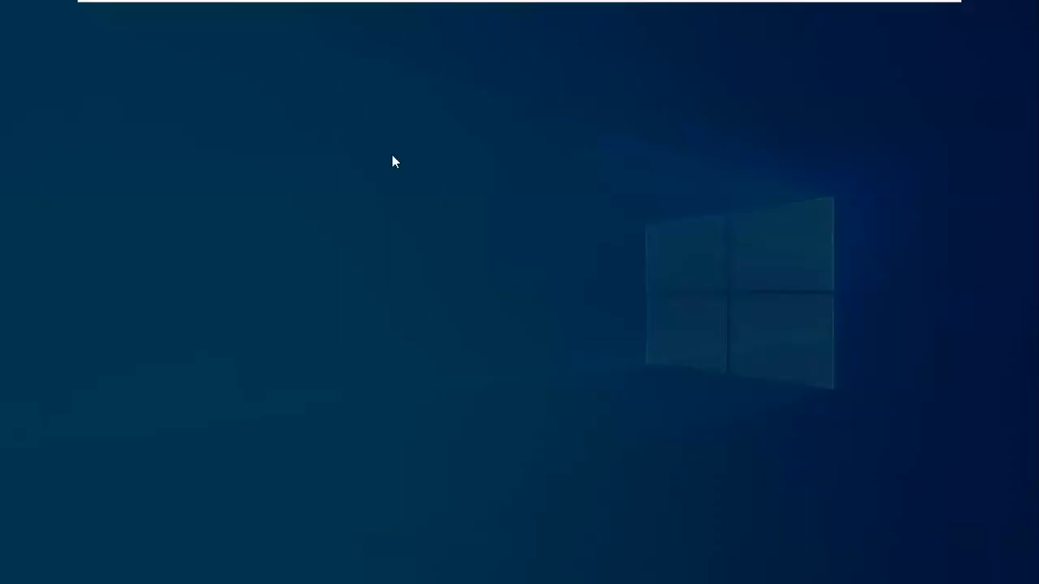
pyautogui.click(447, 385)
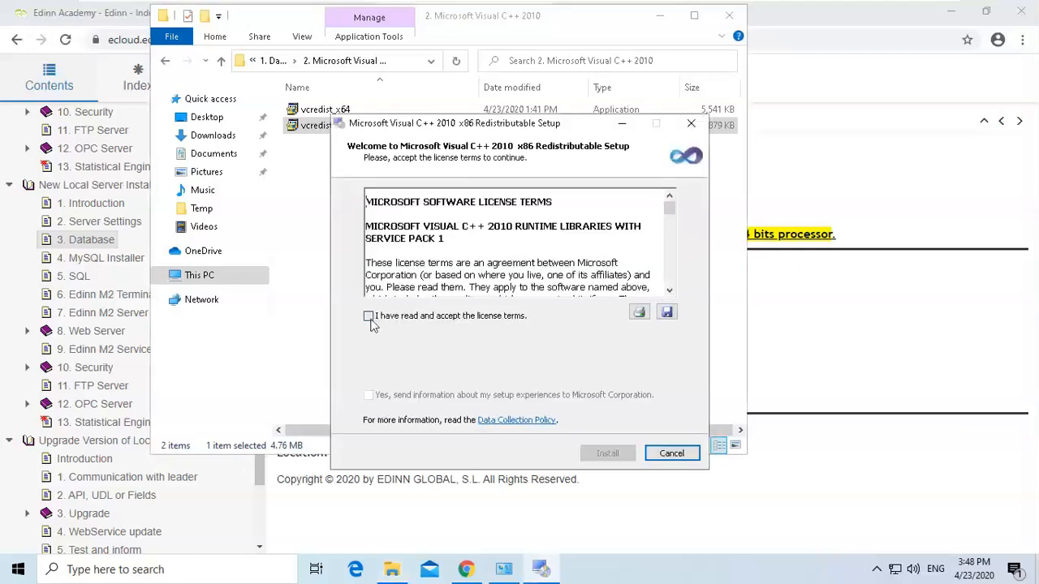
pyautogui.click(369, 317)
pyautogui.click(616, 457)
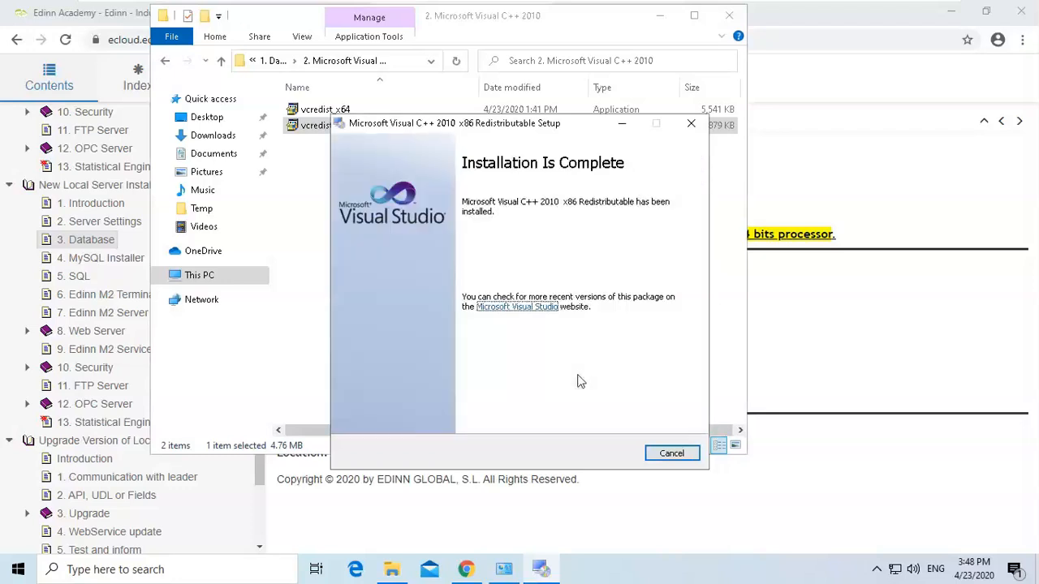
pyautogui.click(671, 453)
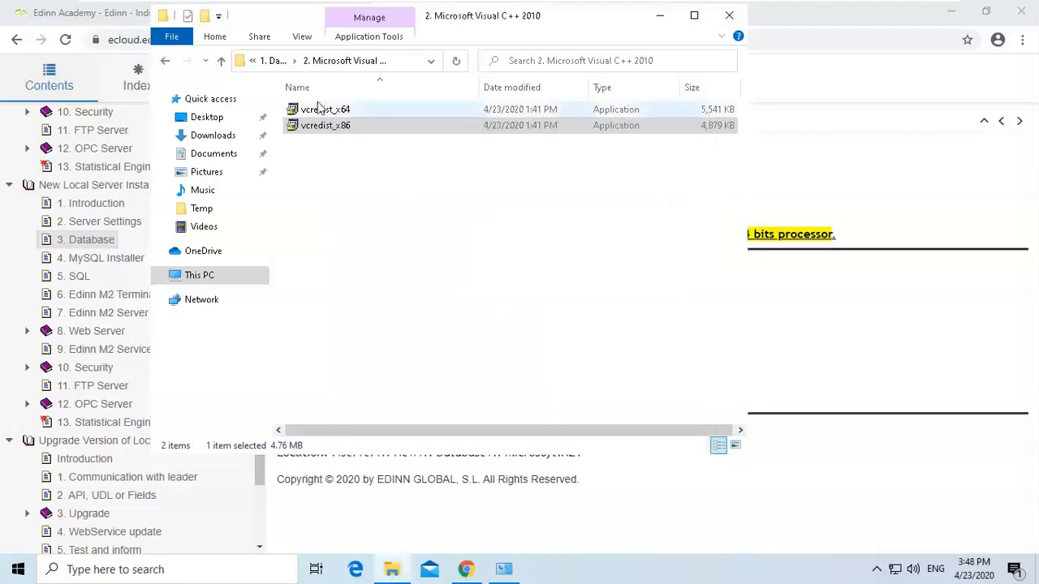
# Open the 3. Microsoft Visual C++ 2015 folder and try to install vc_redist.x64 as administrator, then close the installer.
pyautogui.click(268, 60)
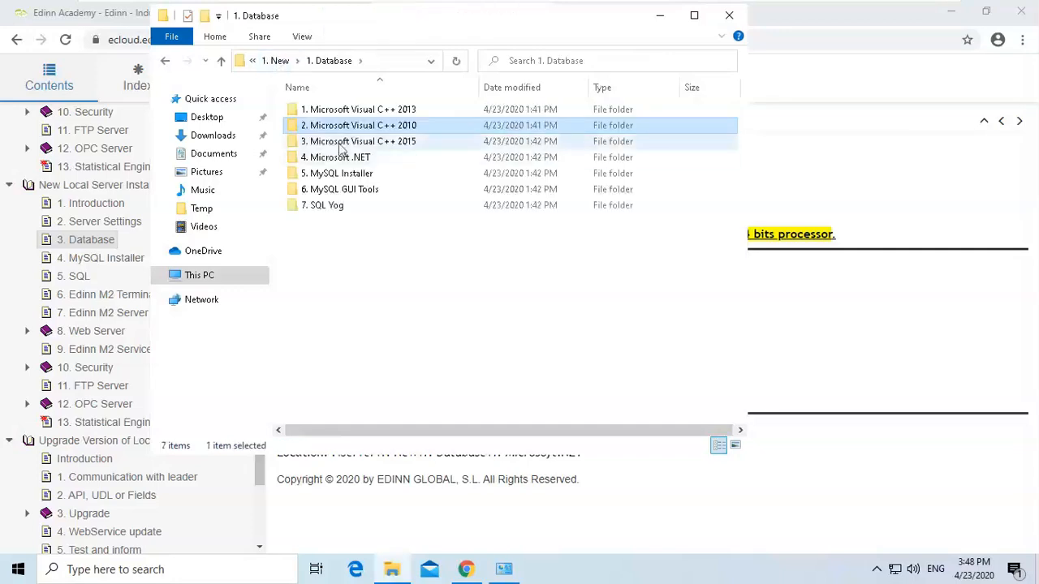
pyautogui.doubleClick(340, 143)
pyautogui.click(333, 112)
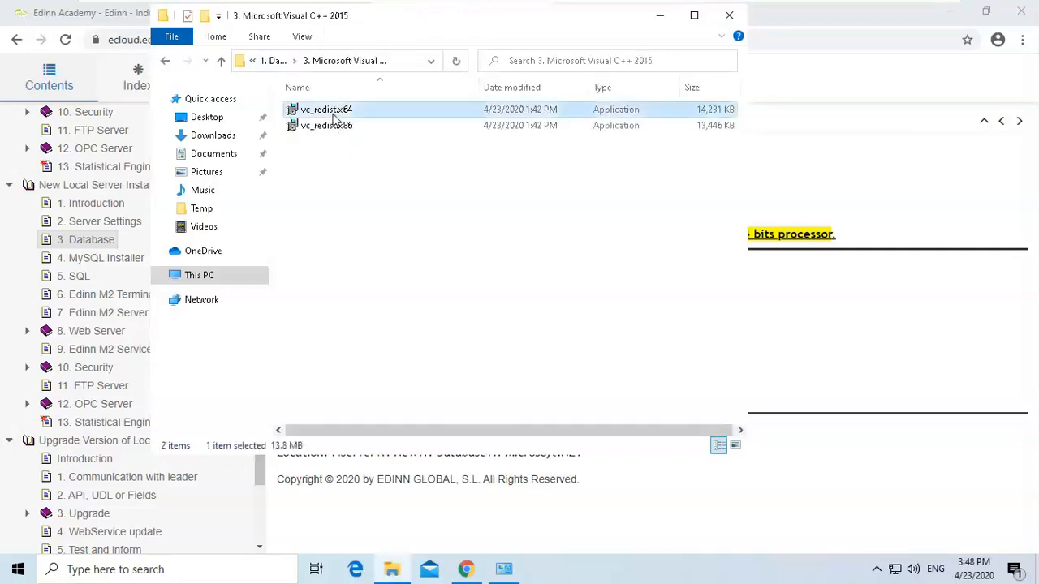
pyautogui.rightClick(333, 114)
pyautogui.click(369, 142)
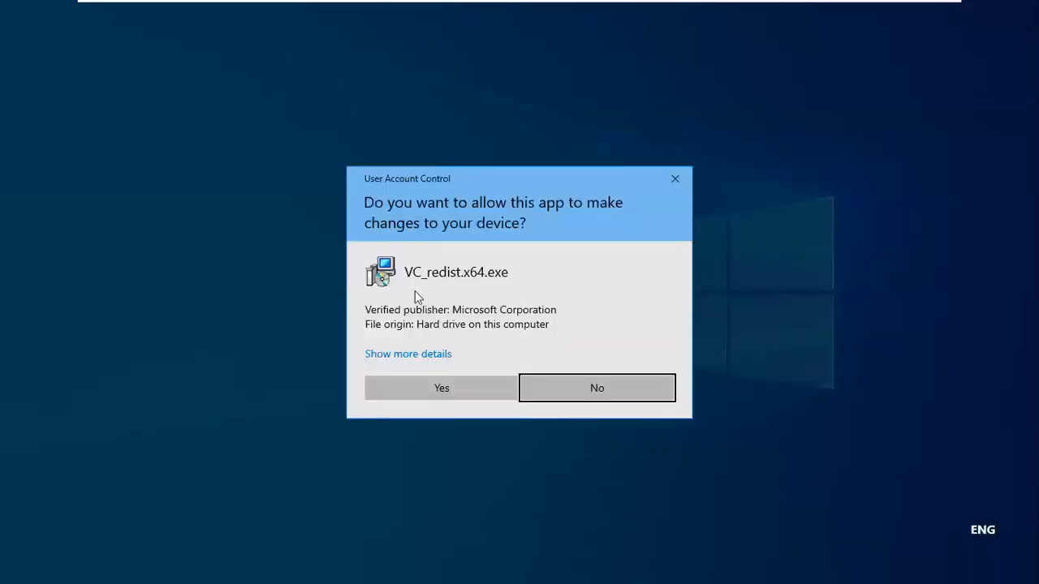
pyautogui.click(448, 385)
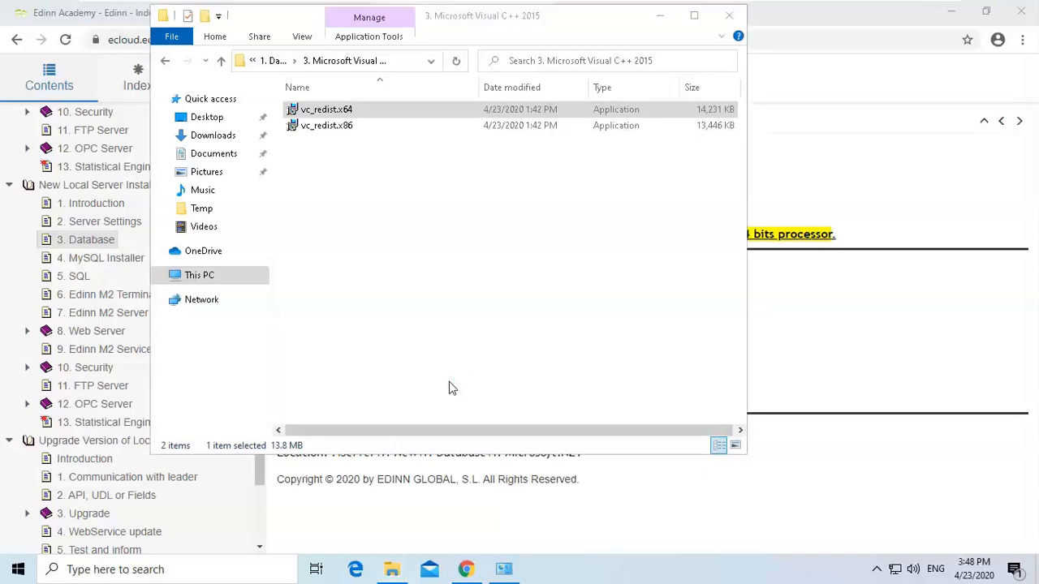
pyautogui.click(432, 348)
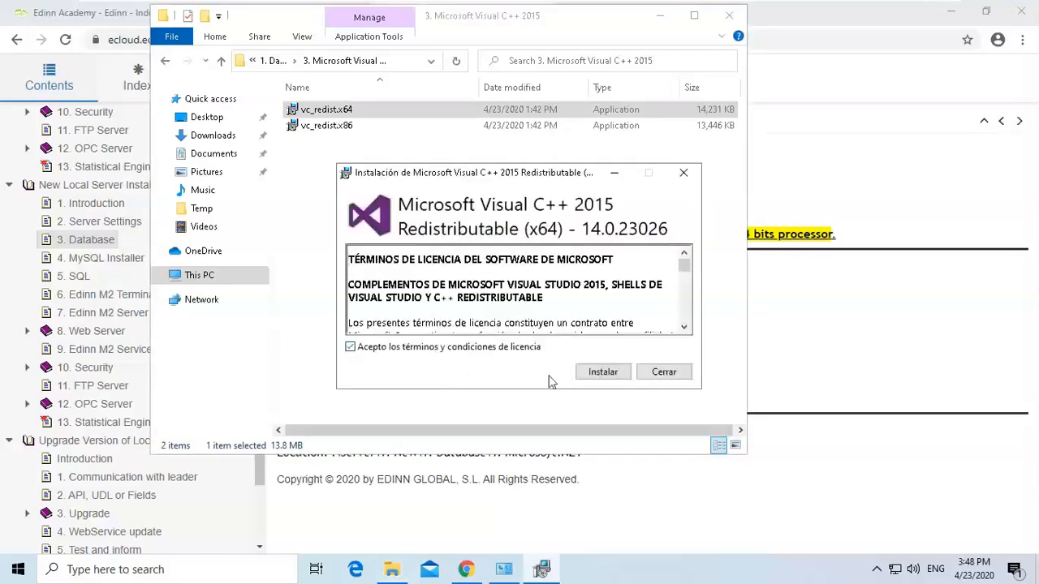
pyautogui.click(592, 379)
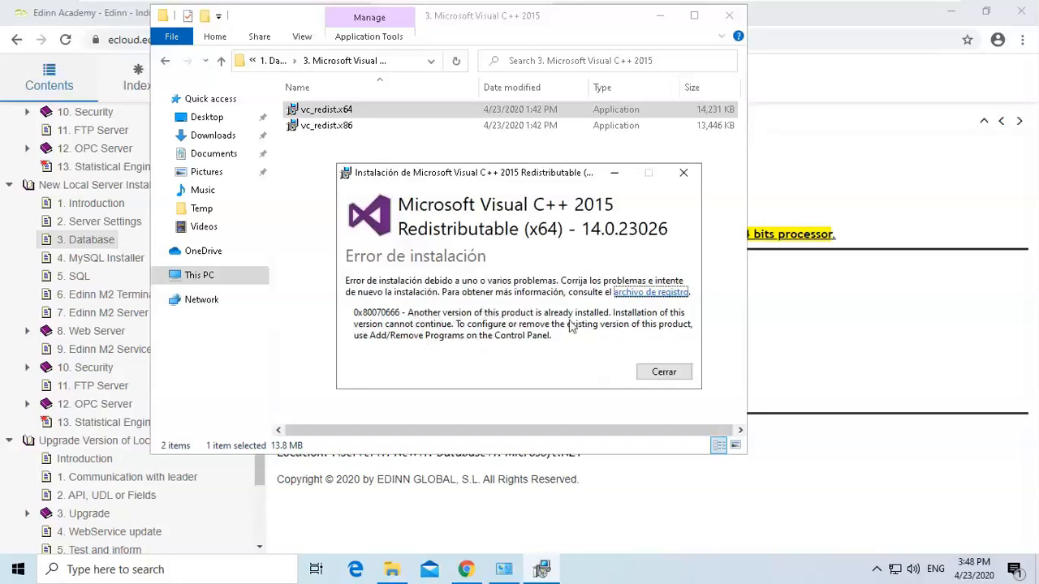
pyautogui.click(663, 373)
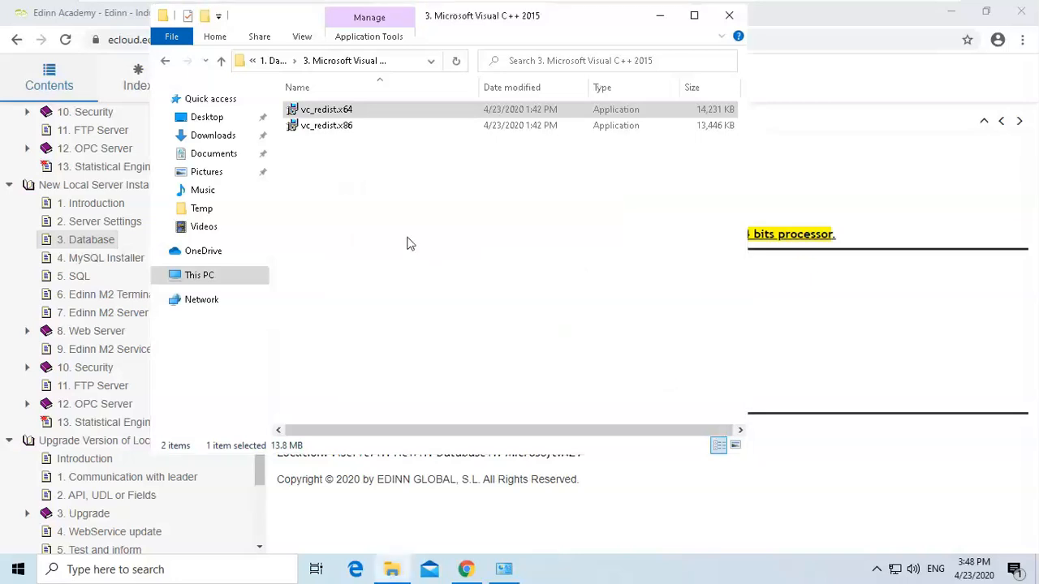
# Try to install the Visual C++ 2015 vc_redist.x86 as administrator with the license accepted, then close the installer.
pyautogui.click(338, 129)
pyautogui.rightClick(338, 128)
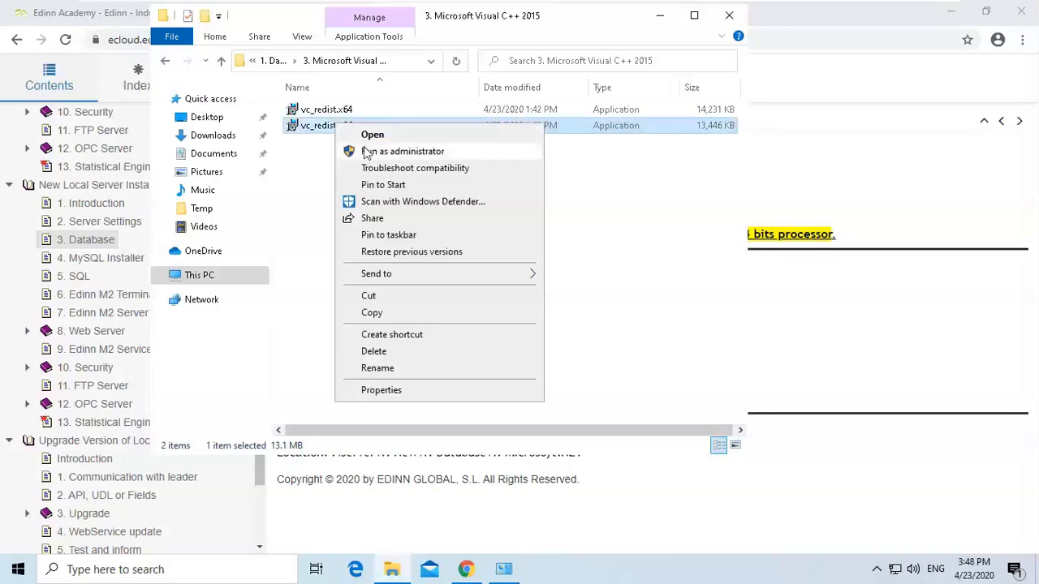
pyautogui.click(376, 148)
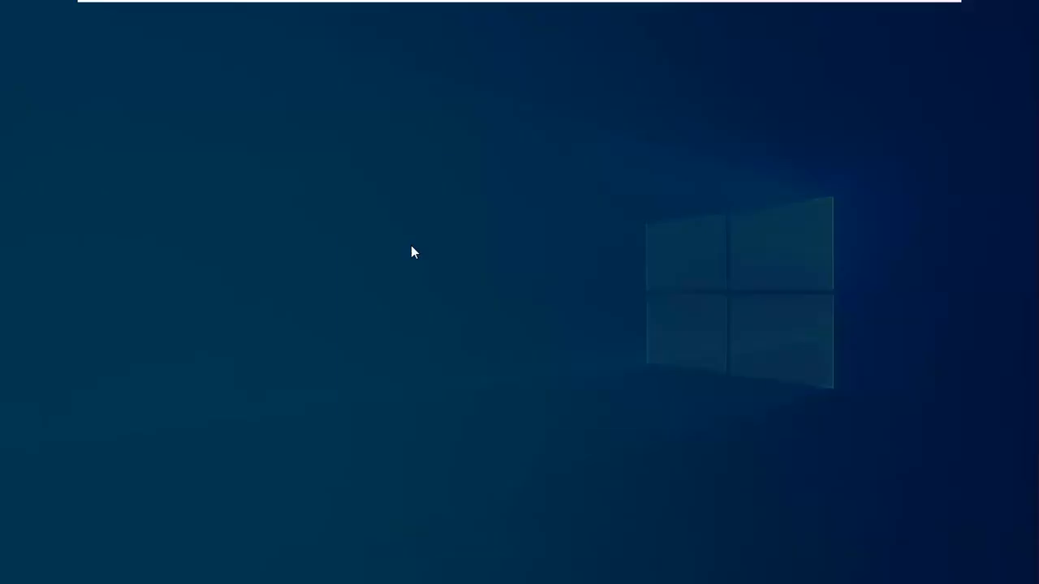
pyautogui.click(462, 394)
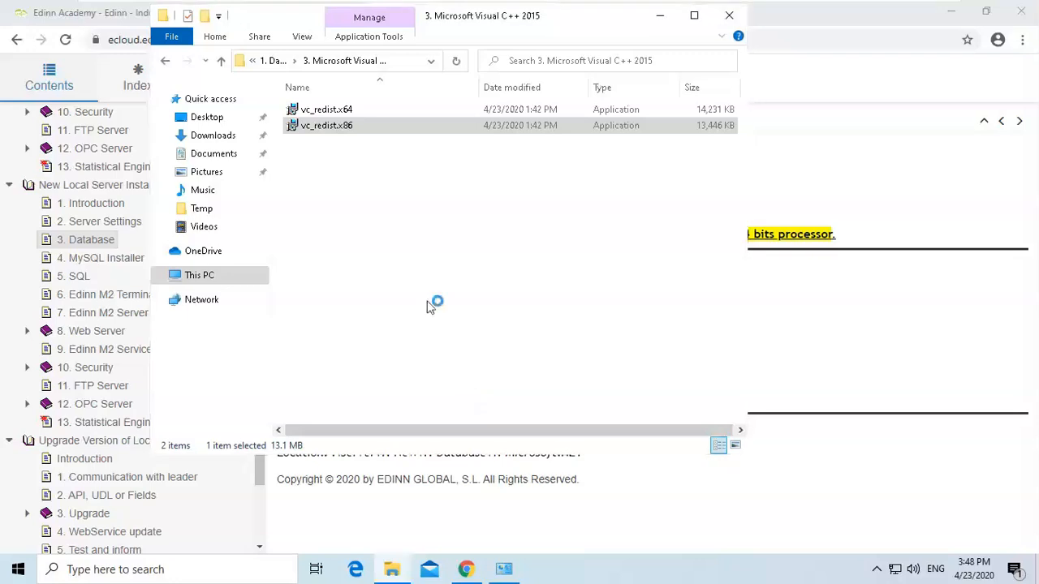
pyautogui.click(389, 348)
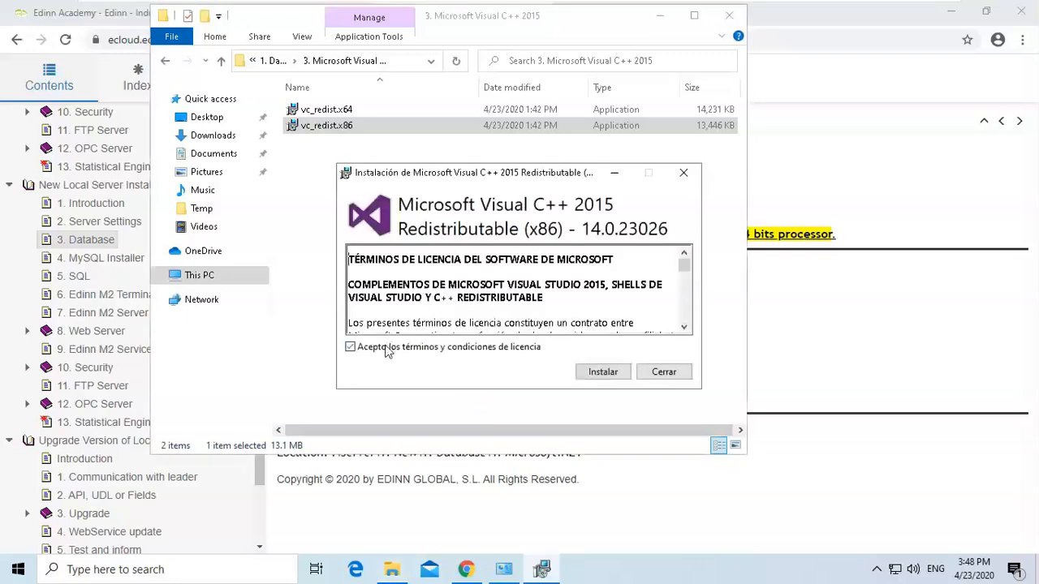
pyautogui.click(600, 372)
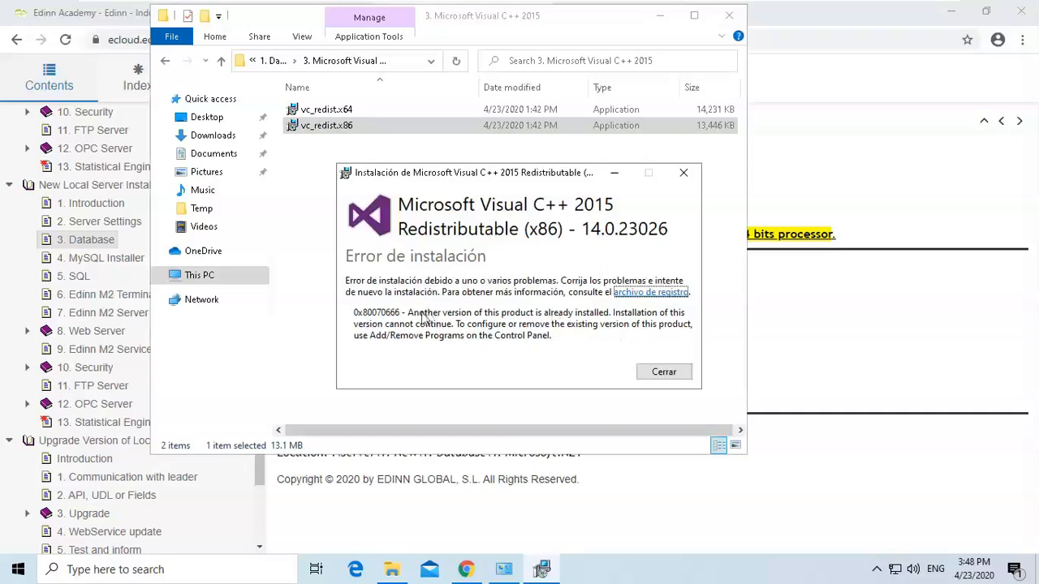
pyautogui.click(664, 375)
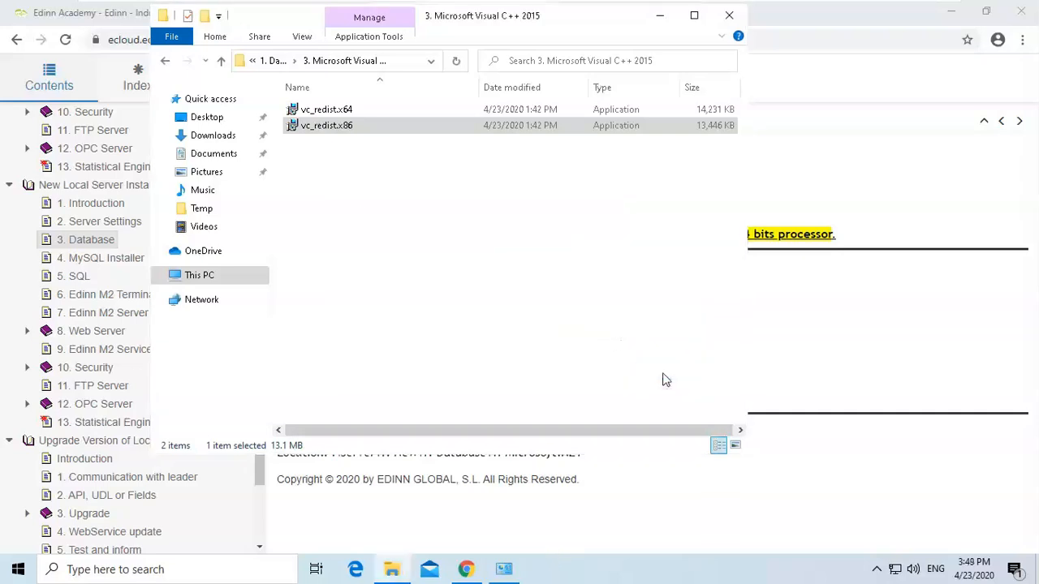
# Open the 4. Microsoft .NET folder, try to install dotNetFx40_Full_x86_x64 as administrator, and close the setup.
pyautogui.click(274, 61)
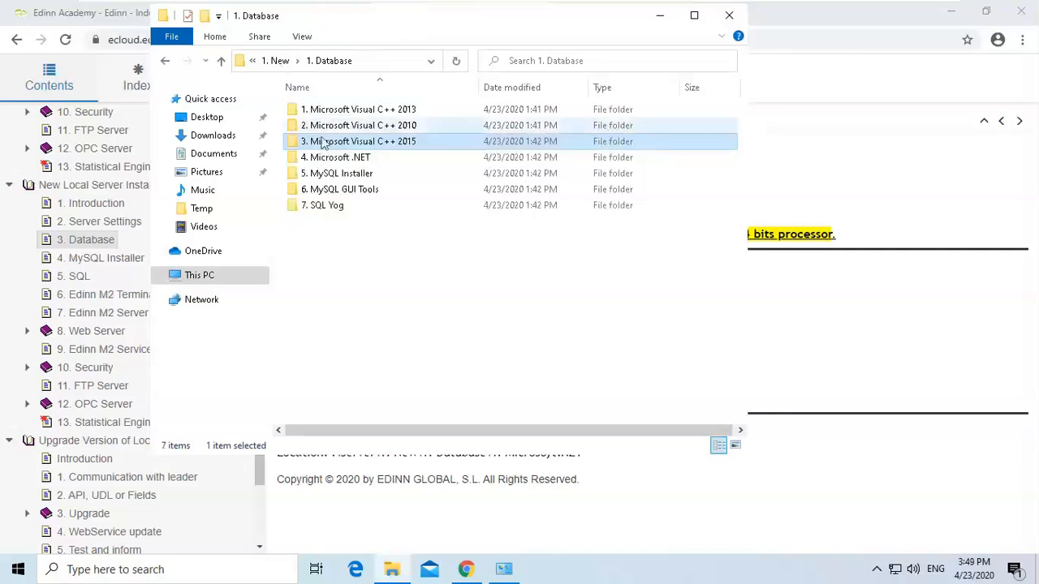
pyautogui.doubleClick(340, 157)
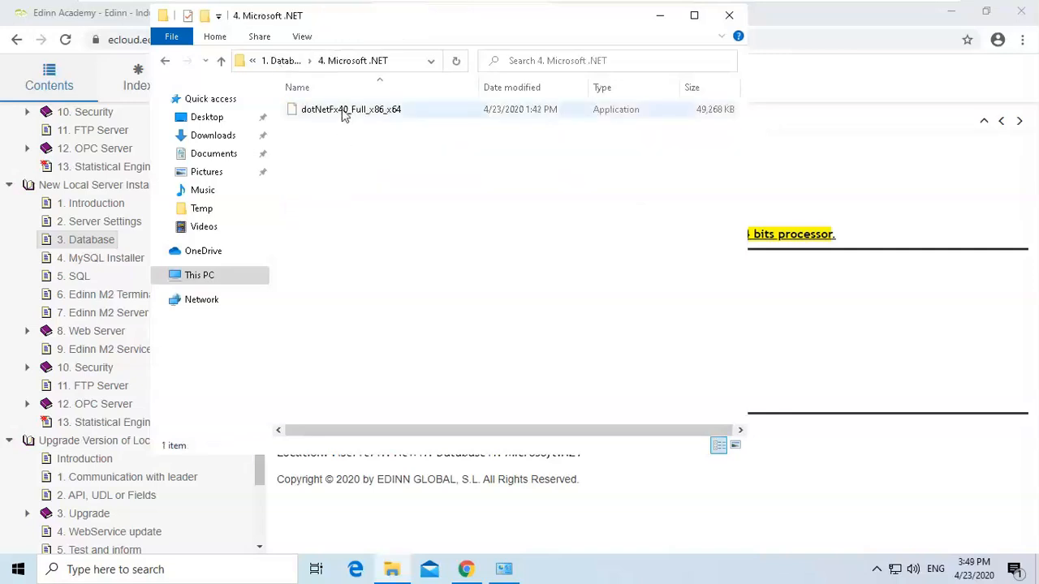
pyautogui.click(342, 111)
pyautogui.rightClick(344, 111)
pyautogui.click(373, 139)
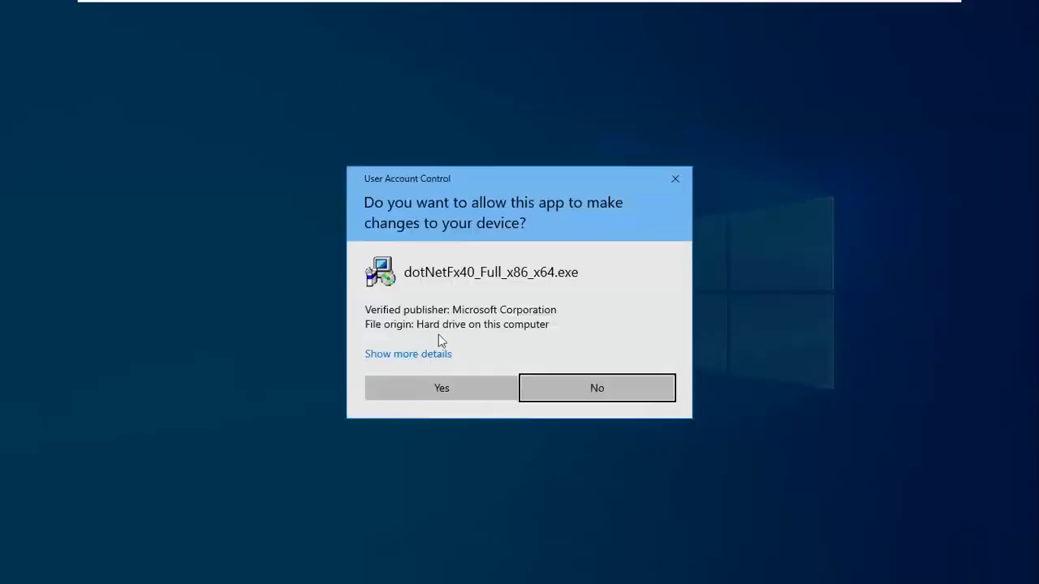
pyautogui.click(441, 386)
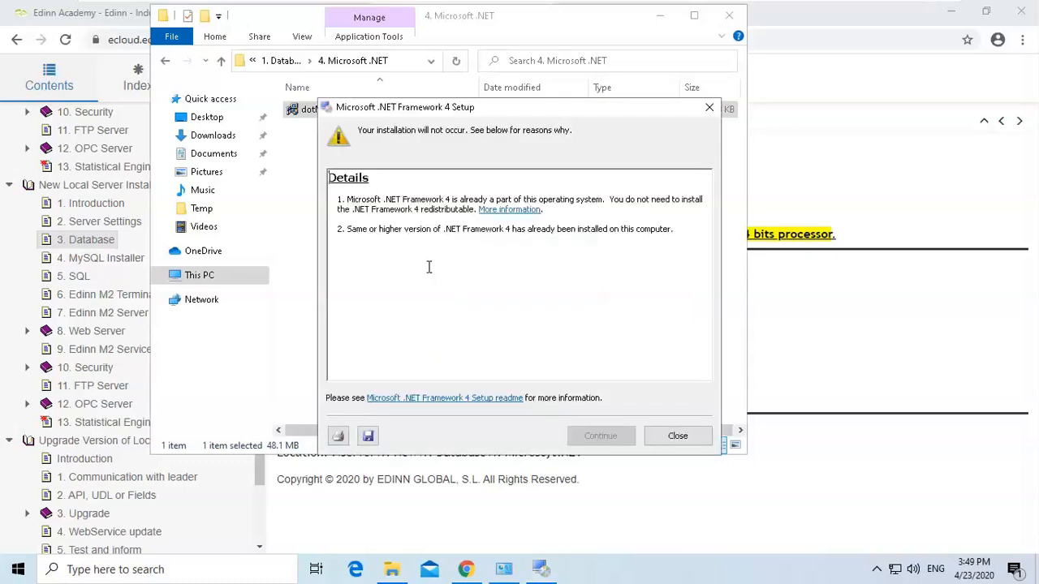
pyautogui.click(678, 437)
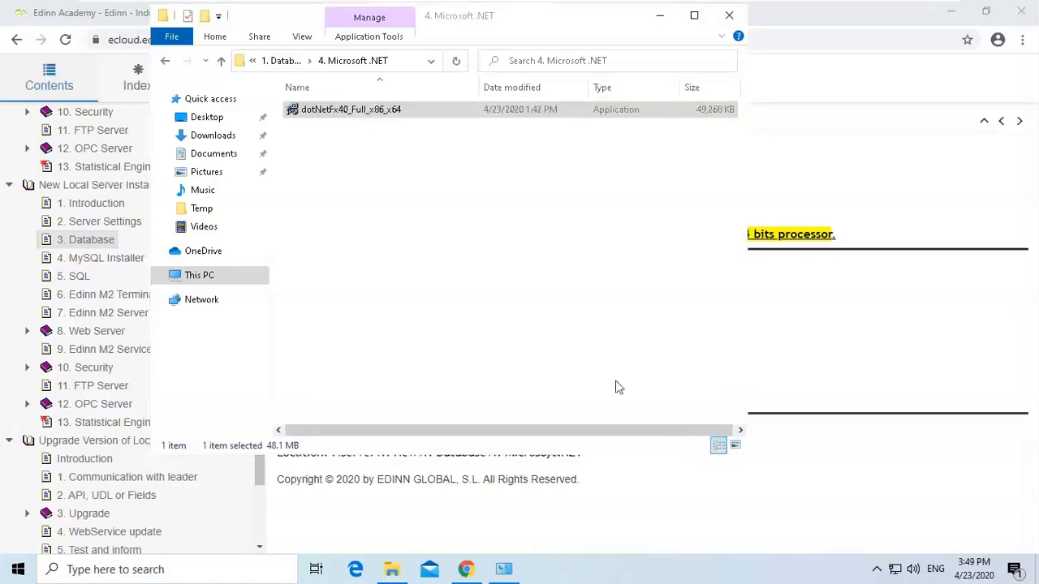
# Review the guide's Database page list of Visual C++ and .NET Framework installation steps.
pyautogui.click(280, 63)
pyautogui.click(792, 298)
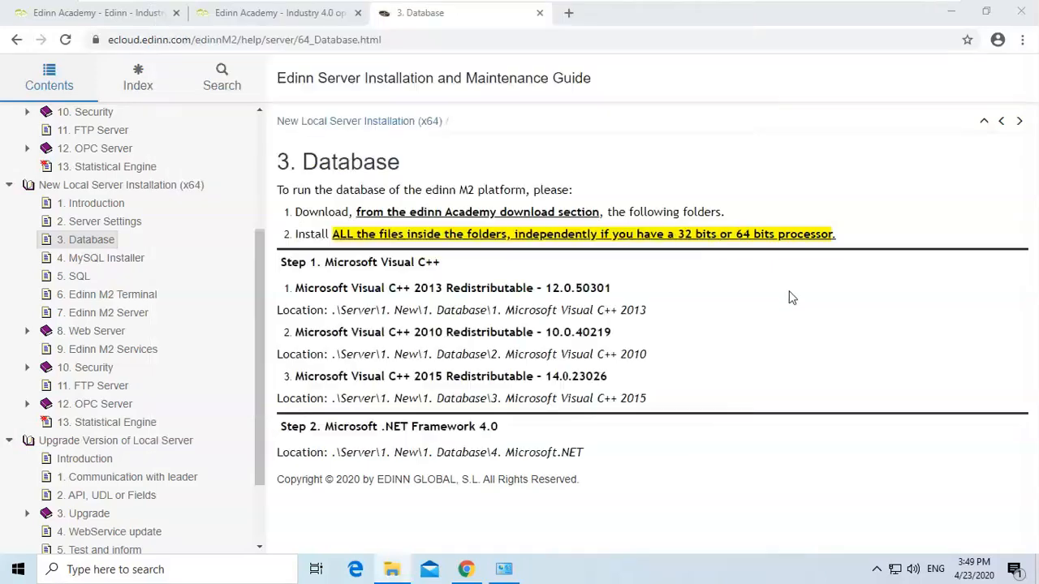
pyautogui.moveTo(288, 263); pyautogui.dragTo(583, 452)
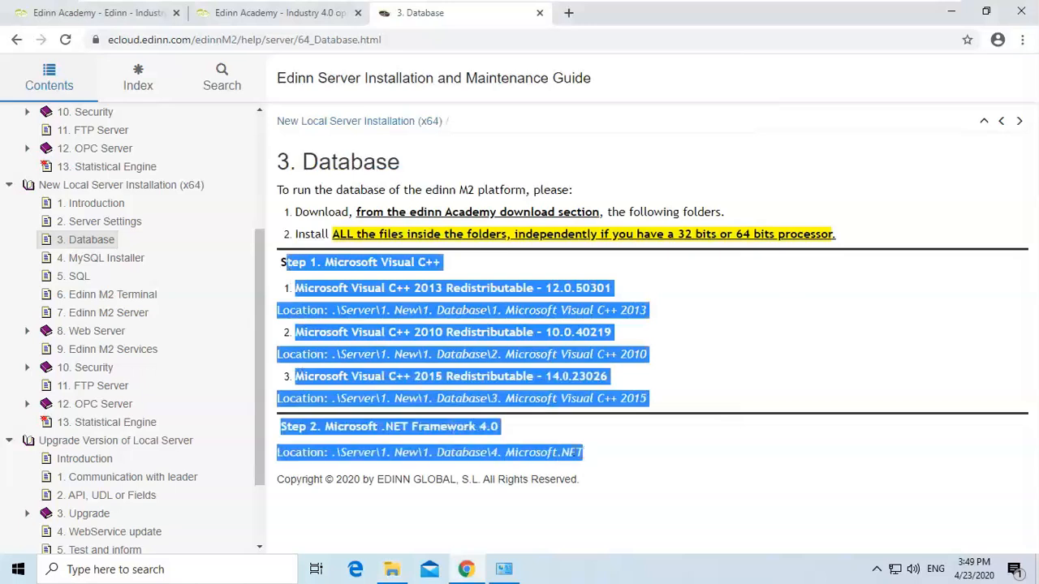
pyautogui.click(481, 350)
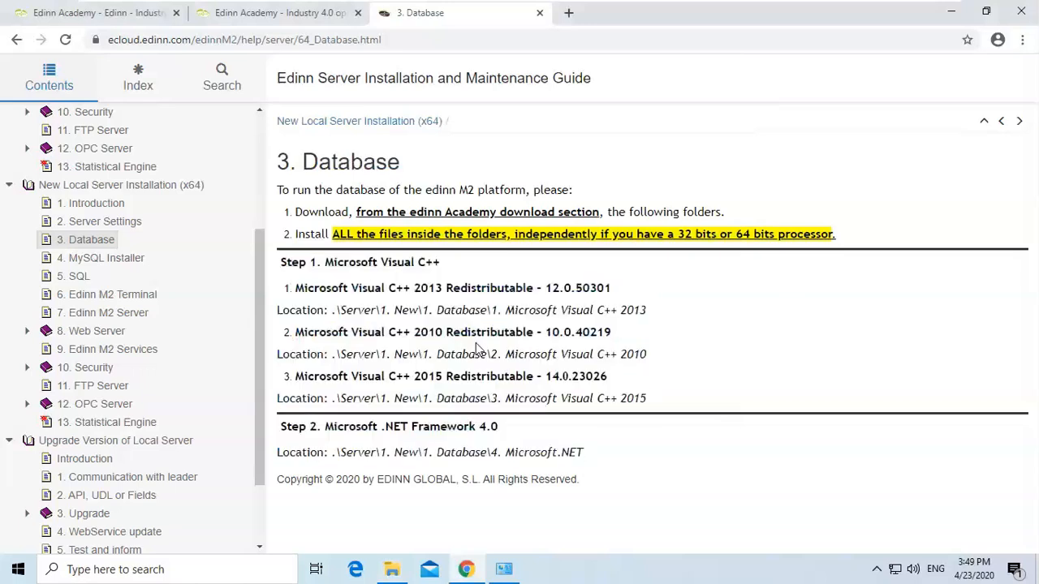
# Open the guide's 4. MySQL Installer page and read the installer location and setup type instructions.
pyautogui.click(95, 267)
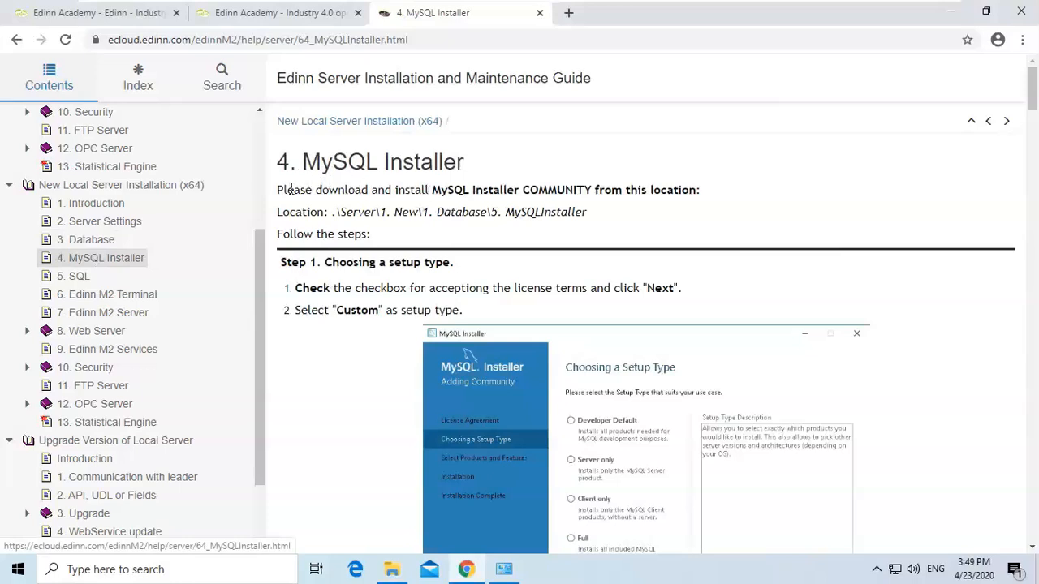
pyautogui.moveTo(1034, 88)
pyautogui.mouseDown()
pyautogui.moveTo(1034, 112)
pyautogui.moveTo(1035, 94)
pyautogui.mouseUp()
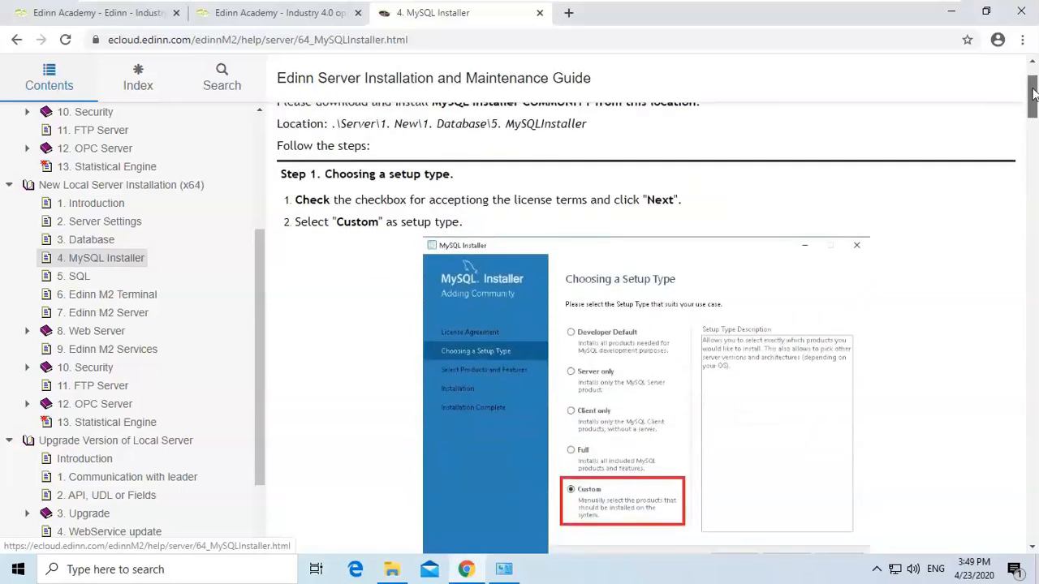
pyautogui.moveTo(380, 123); pyautogui.dragTo(607, 128)
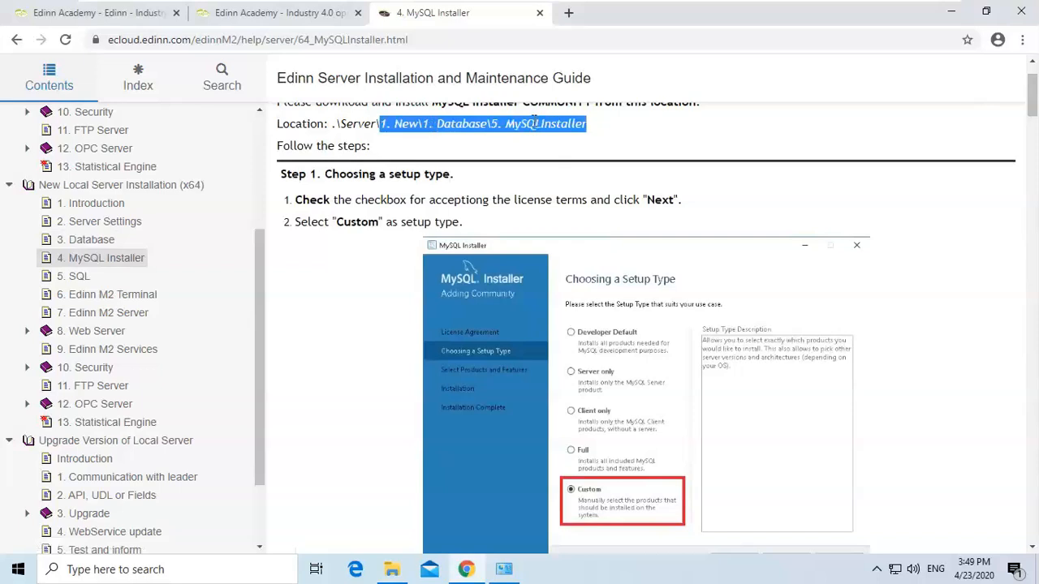
pyautogui.click(535, 122)
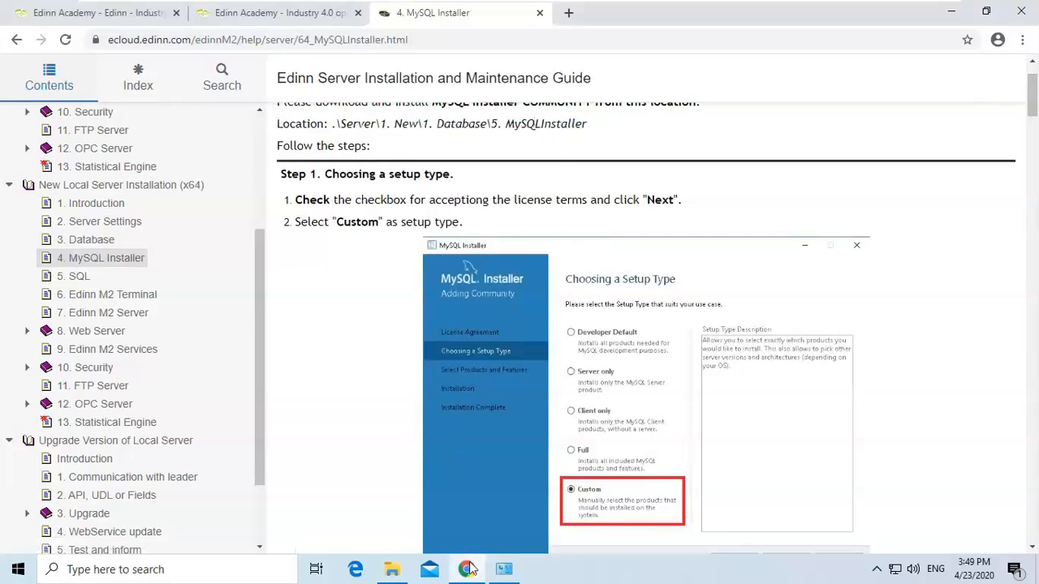
# Open the 5. MySQL Installer folder and run mysql-installer-community-5.7.23.0 as administrator.
pyautogui.click(393, 569)
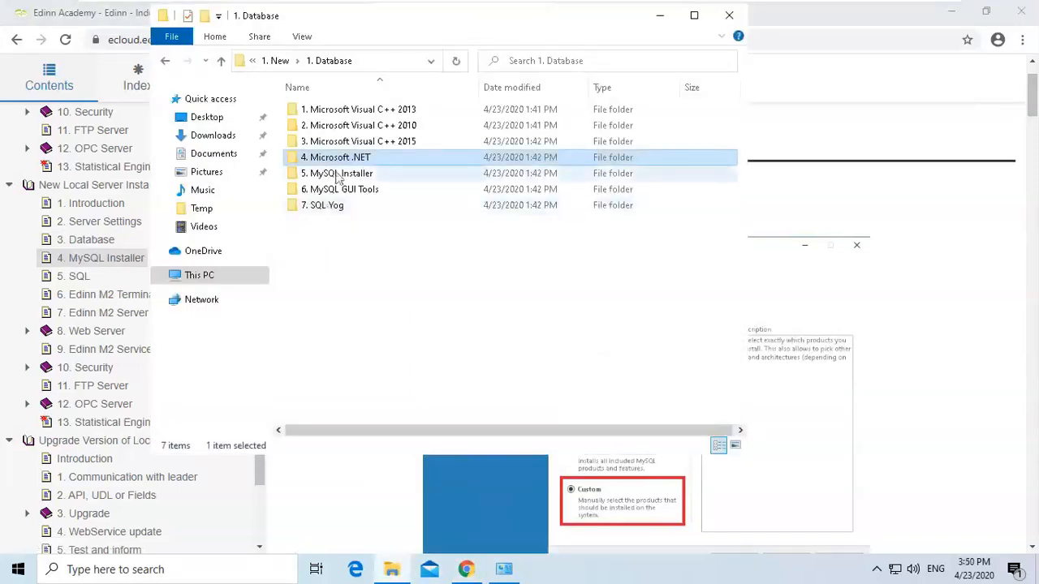
pyautogui.doubleClick(341, 174)
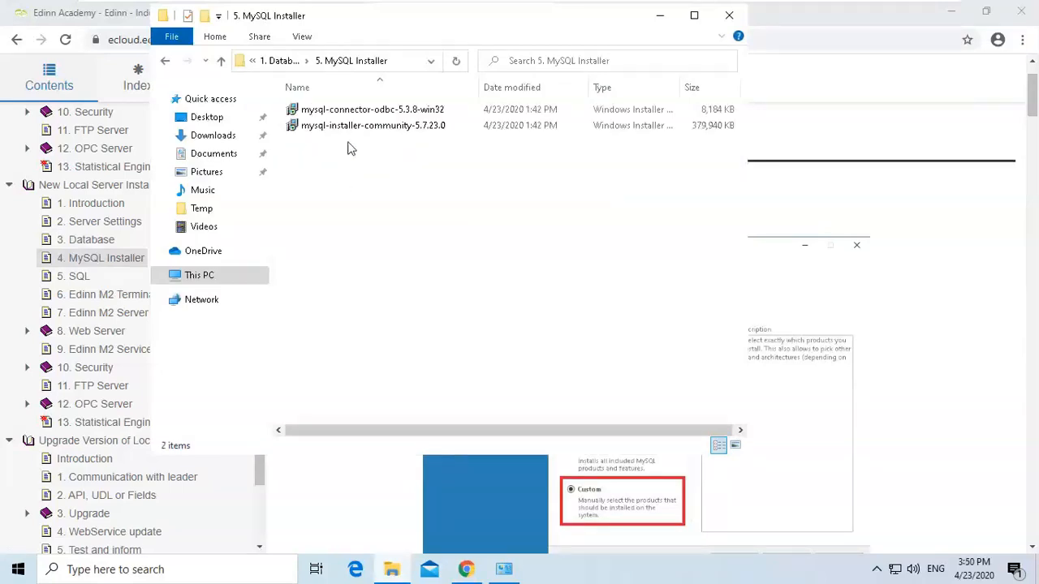
pyautogui.click(351, 131)
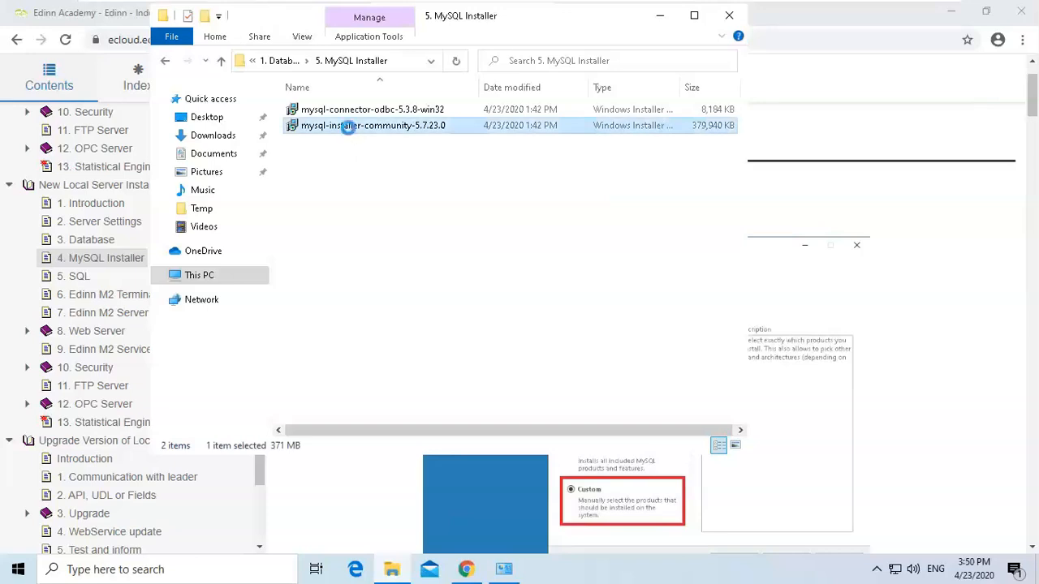
pyautogui.rightClick(349, 130)
pyautogui.click(377, 139)
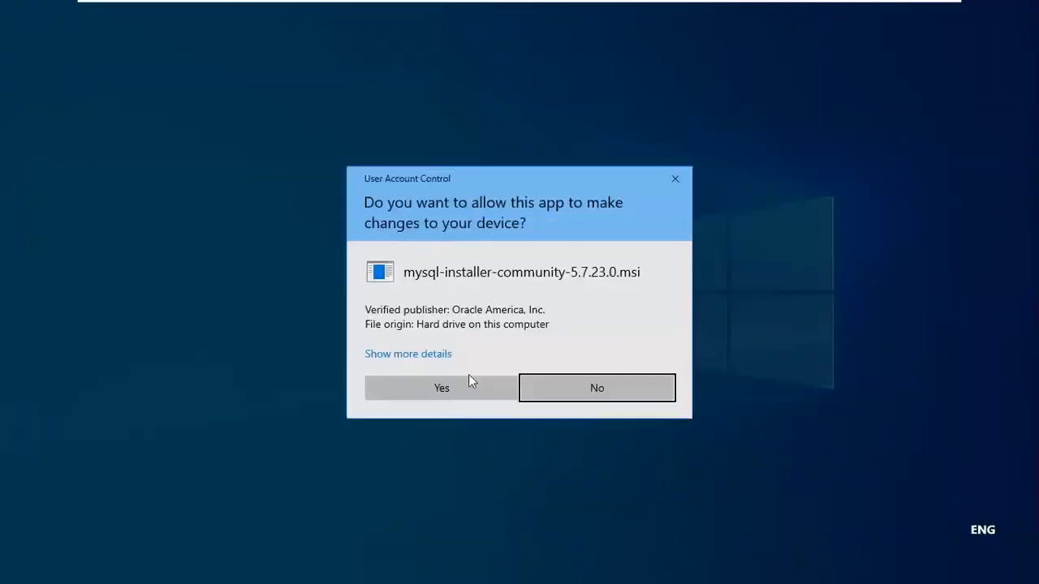
pyautogui.click(466, 386)
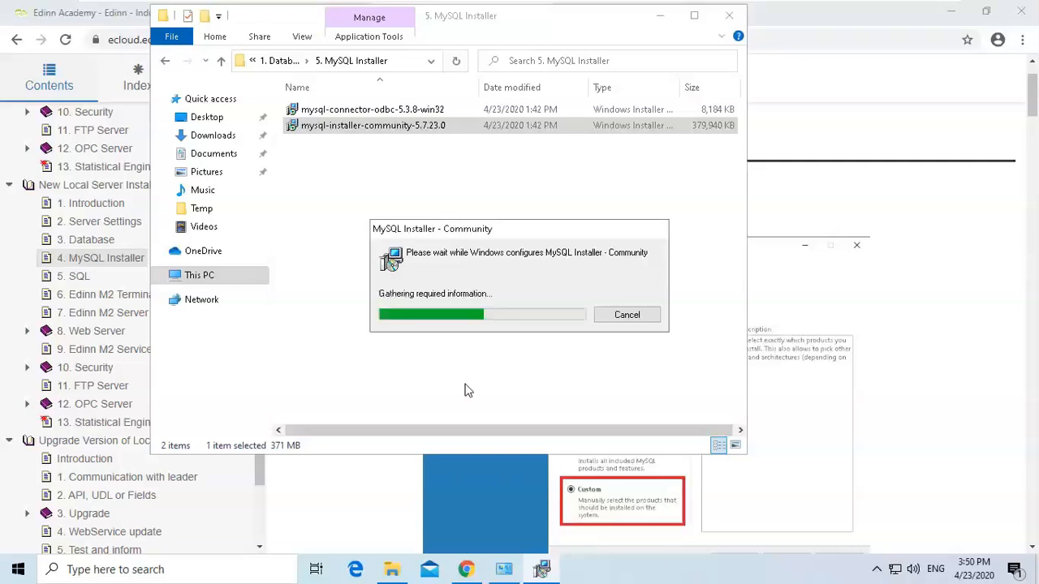
pyautogui.click(809, 25)
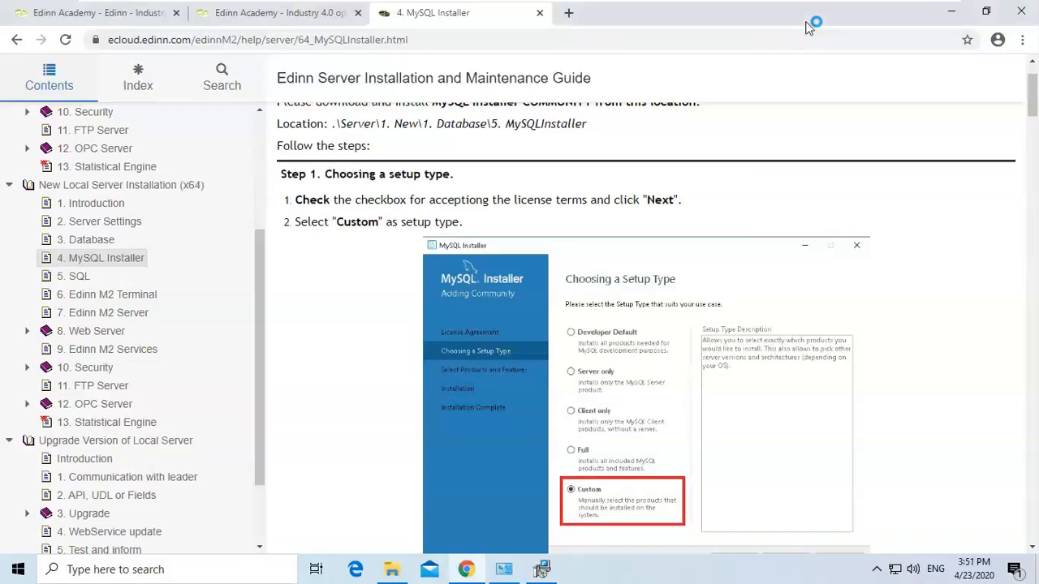
pyautogui.click(955, 20)
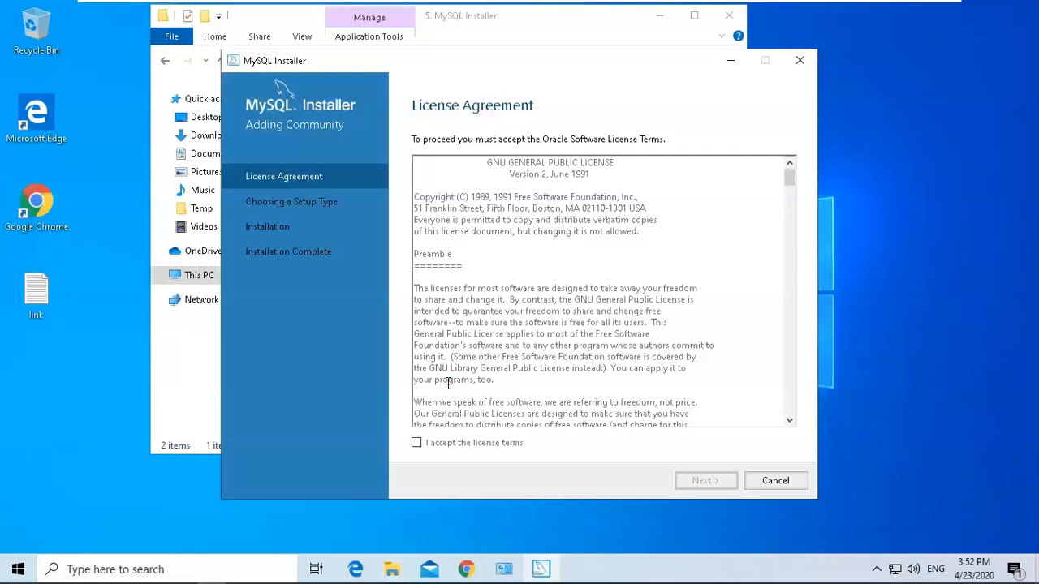
# Accept the MySQL Installer license terms and continue to the setup type selection.
pyautogui.click(466, 569)
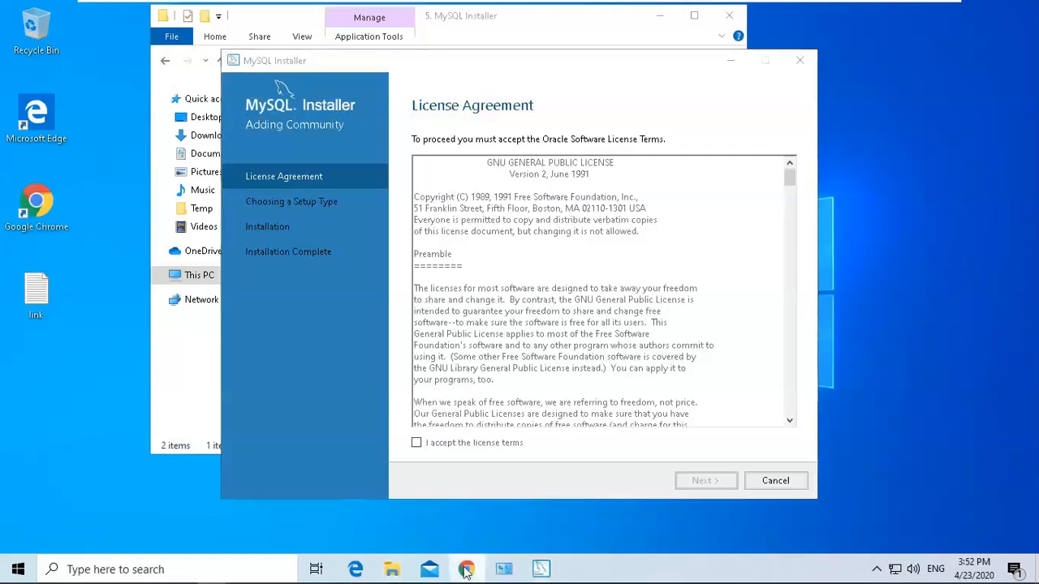
pyautogui.moveTo(1034, 96)
pyautogui.mouseDown()
pyautogui.moveTo(1034, 108)
pyautogui.moveTo(1034, 97)
pyautogui.mouseUp()
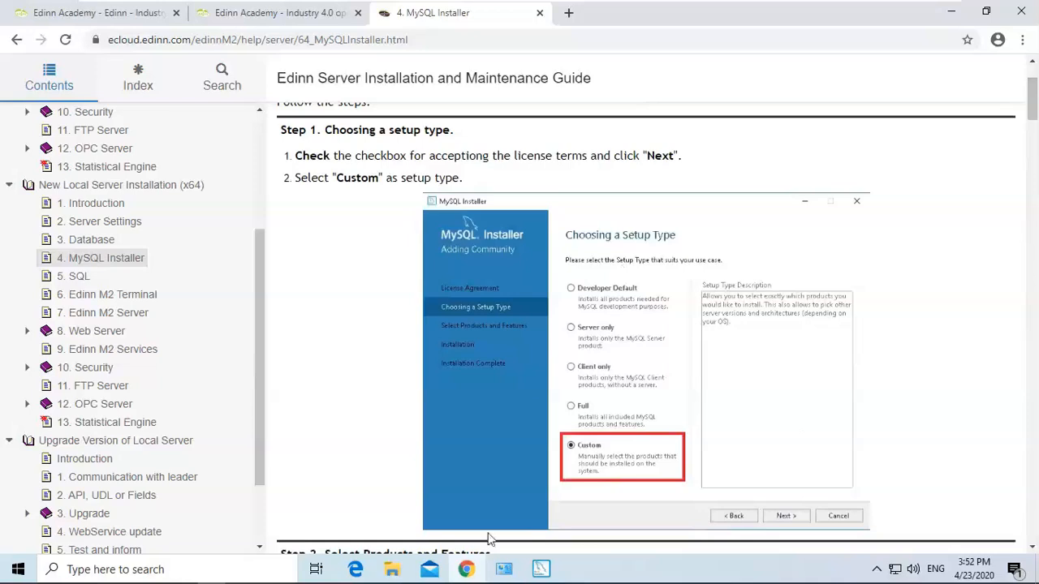
pyautogui.click(542, 569)
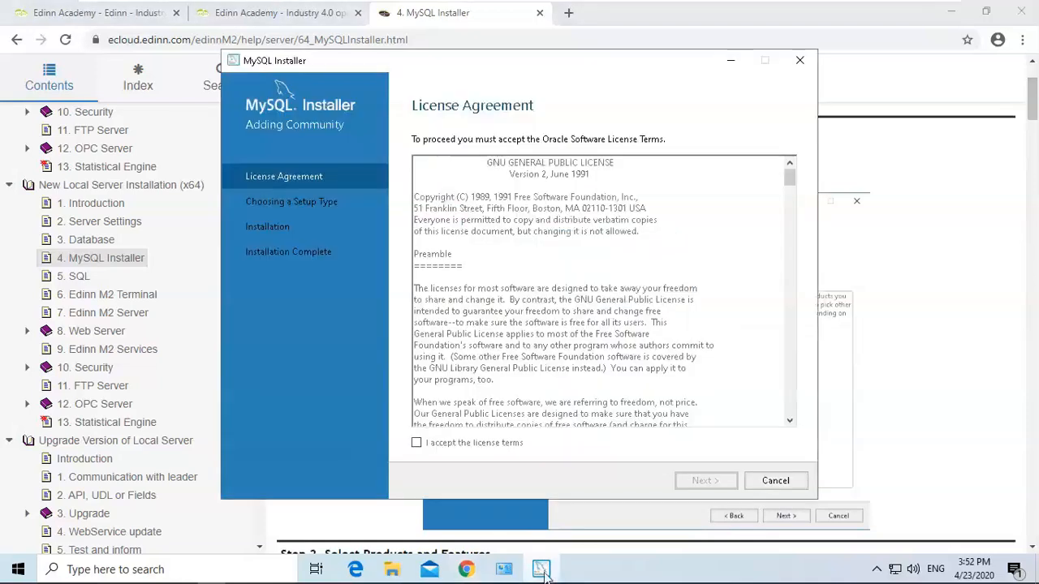
pyautogui.click(433, 444)
pyautogui.click(703, 480)
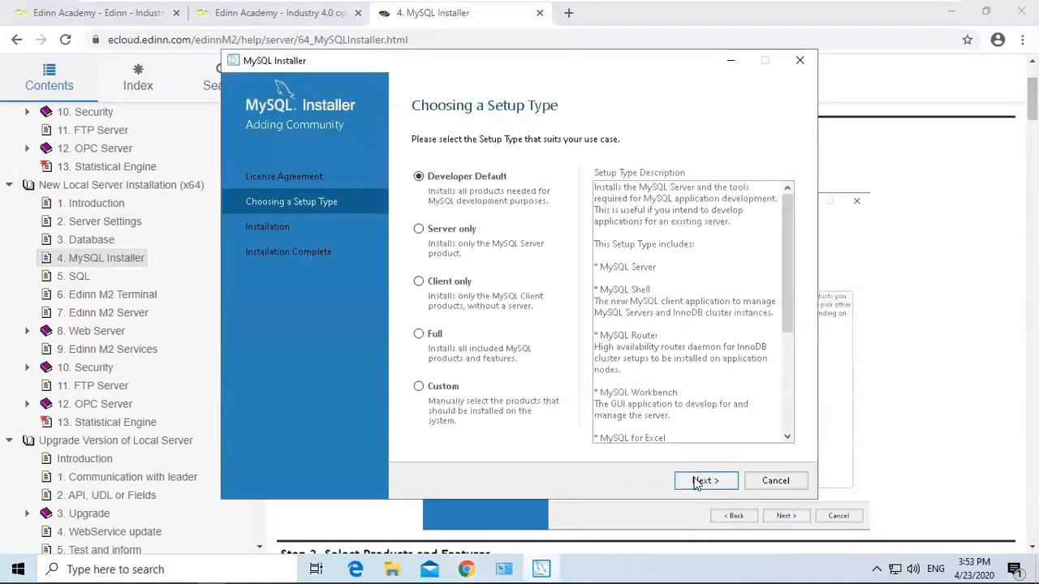
# Choose the Custom setup type and add MySQL Server 5.7.23 - X64 to the products to be installed.
pyautogui.click(419, 388)
pyautogui.click(718, 482)
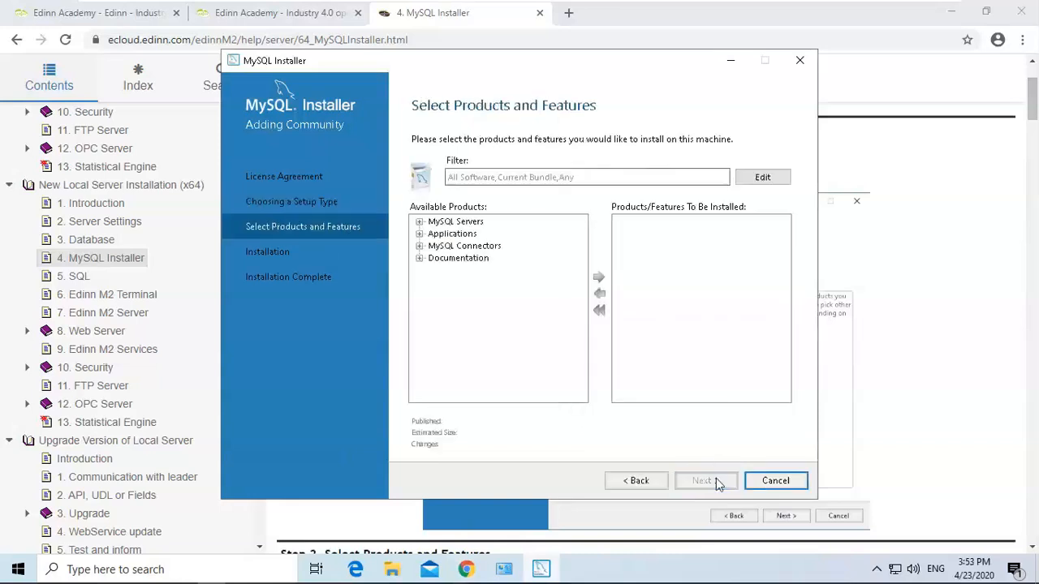
pyautogui.click(419, 222)
pyautogui.click(434, 234)
pyautogui.click(448, 246)
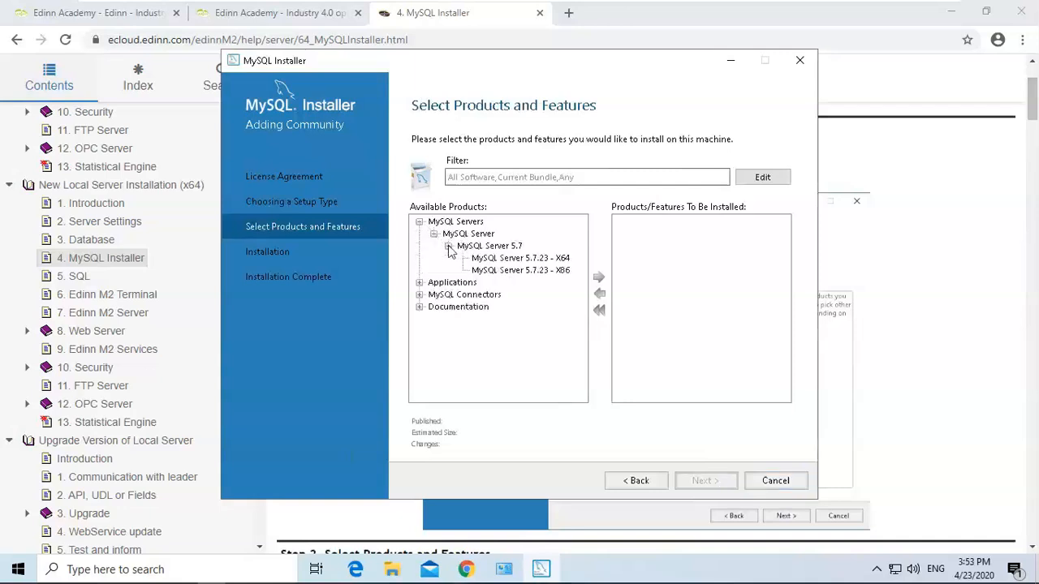
pyautogui.click(511, 258)
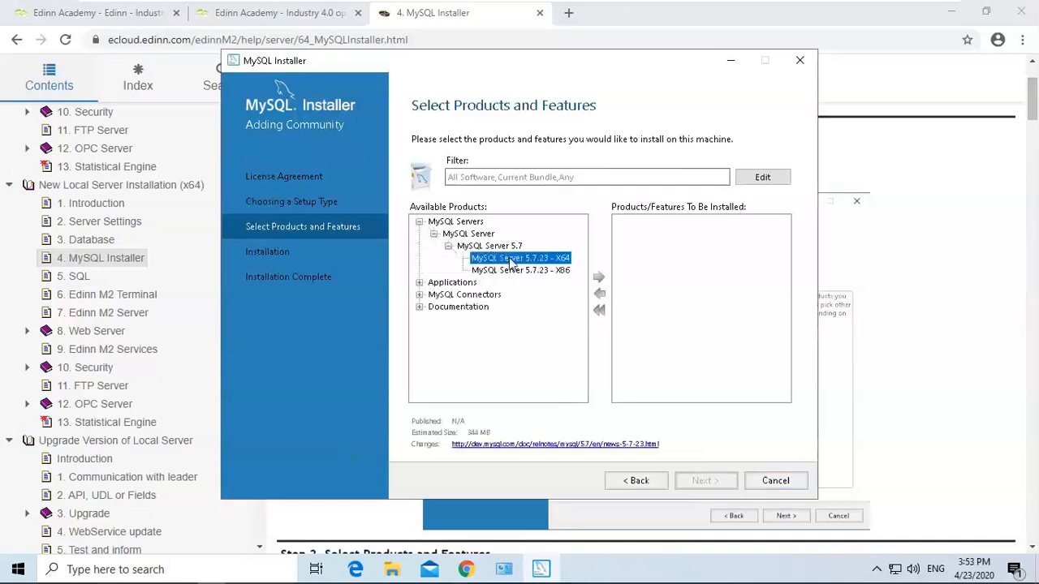
pyautogui.click(600, 280)
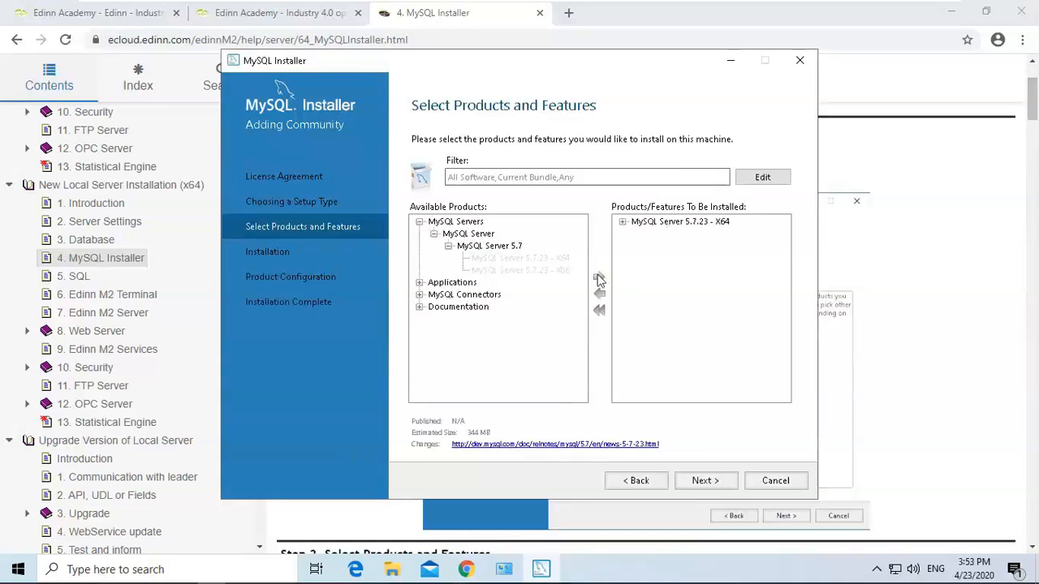
pyautogui.click(680, 222)
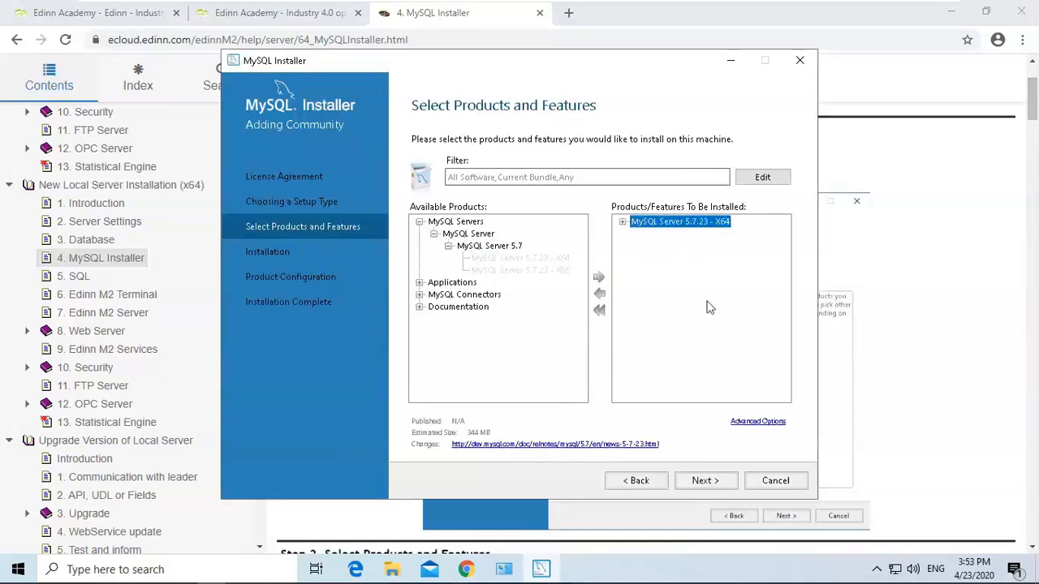
# Open the server's Advanced Options and set the install directory to C:\Program Files\edinn\edinnM2\Server\MySQL copied from the guide.
pyautogui.click(756, 423)
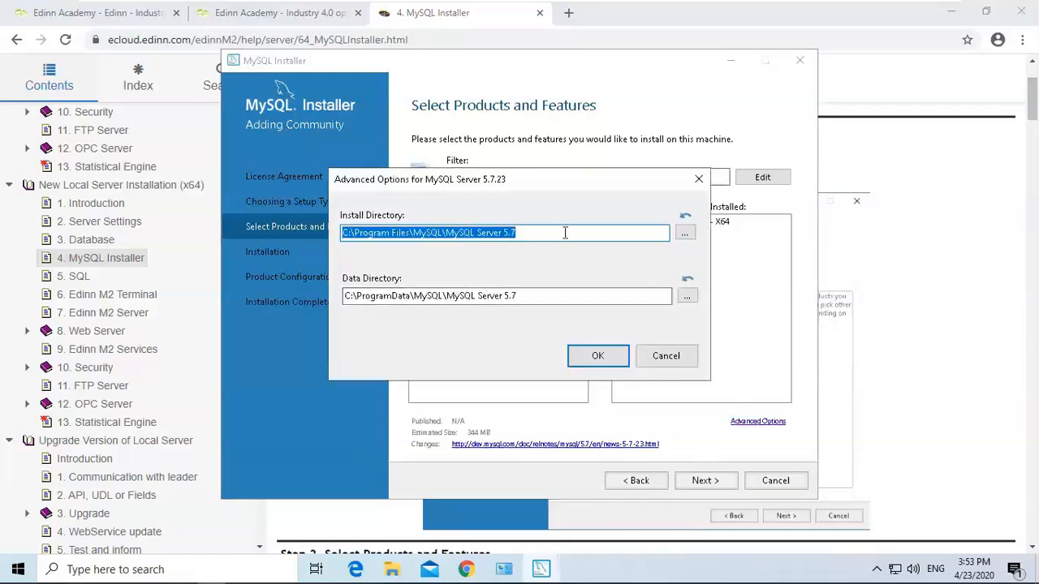
pyautogui.click(982, 183)
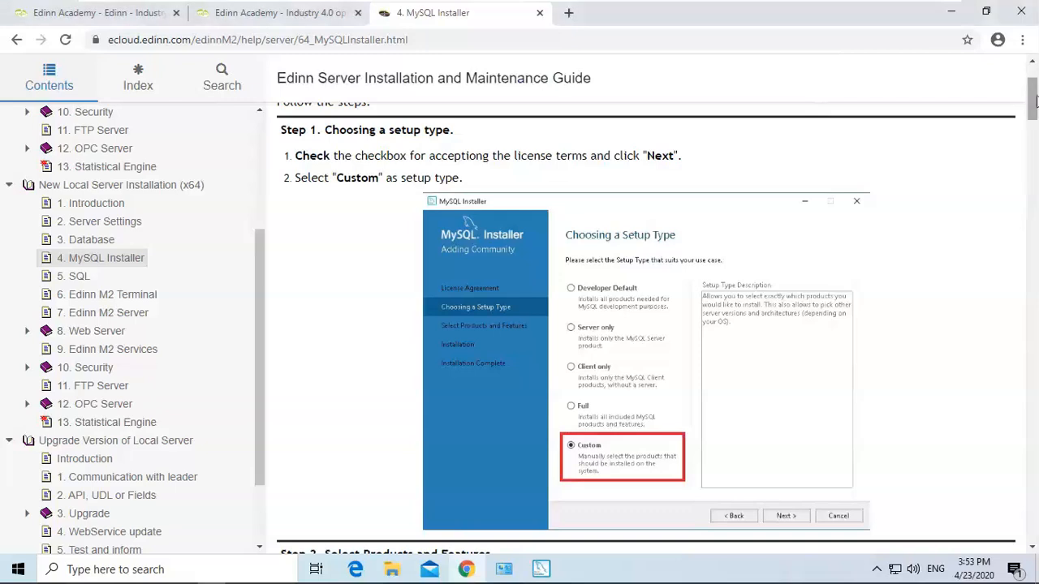
pyautogui.moveTo(1033, 101); pyautogui.dragTo(1032, 143)
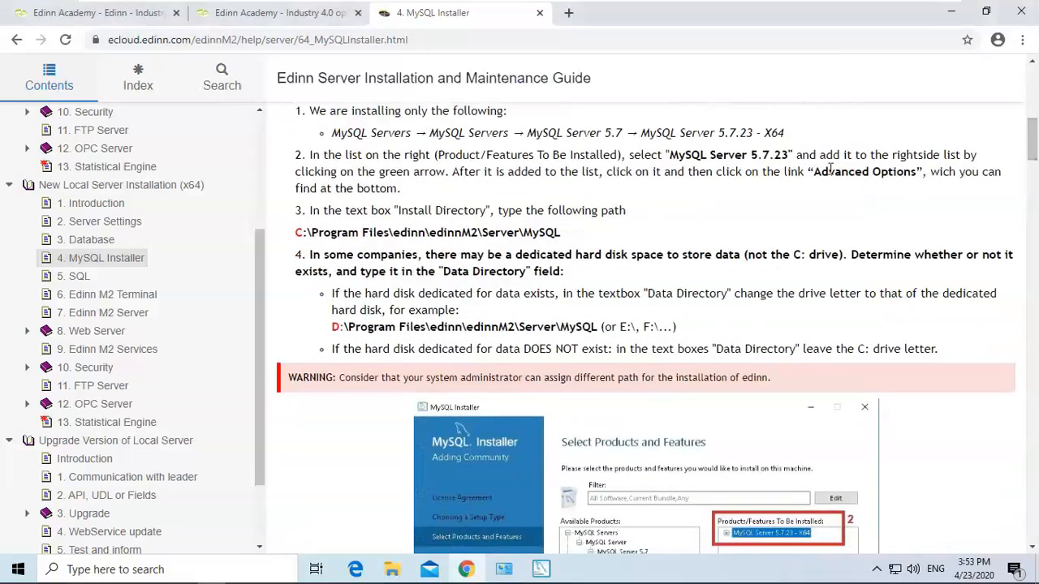
pyautogui.moveTo(561, 233); pyautogui.dragTo(294, 240)
pyautogui.hotkey('ctrl', 'c')
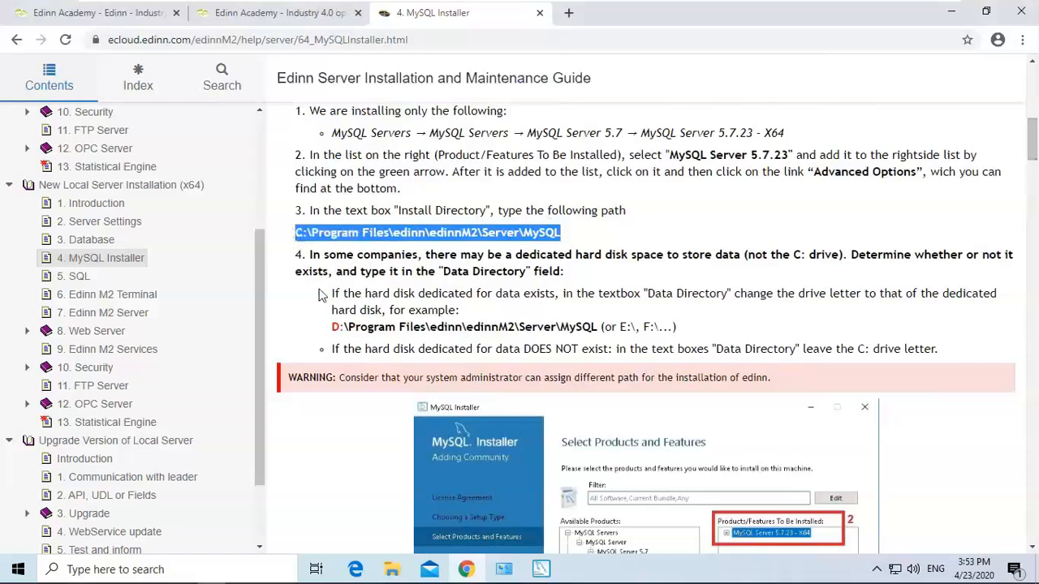
pyautogui.click(541, 569)
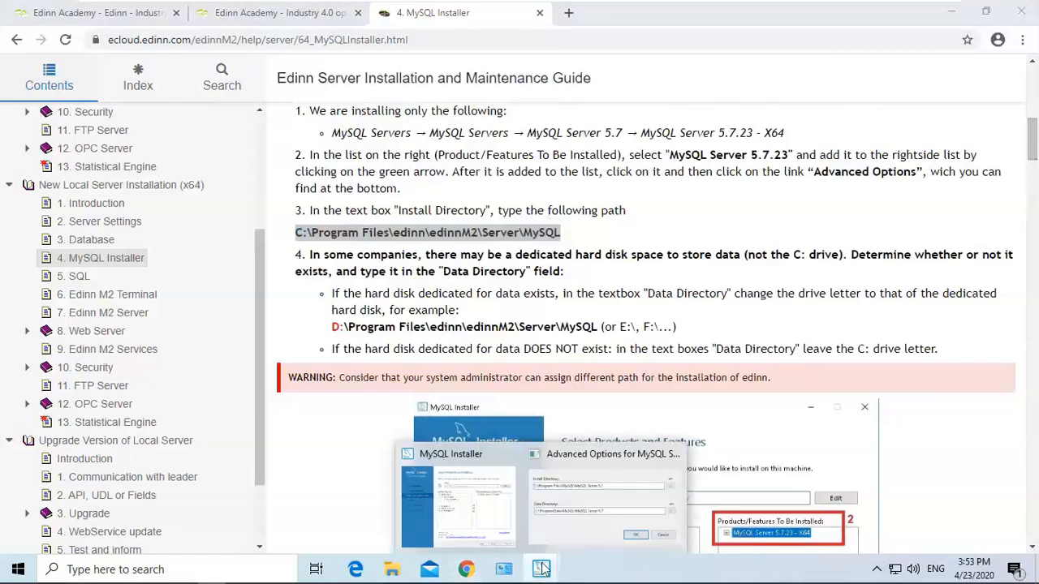
pyautogui.click(570, 492)
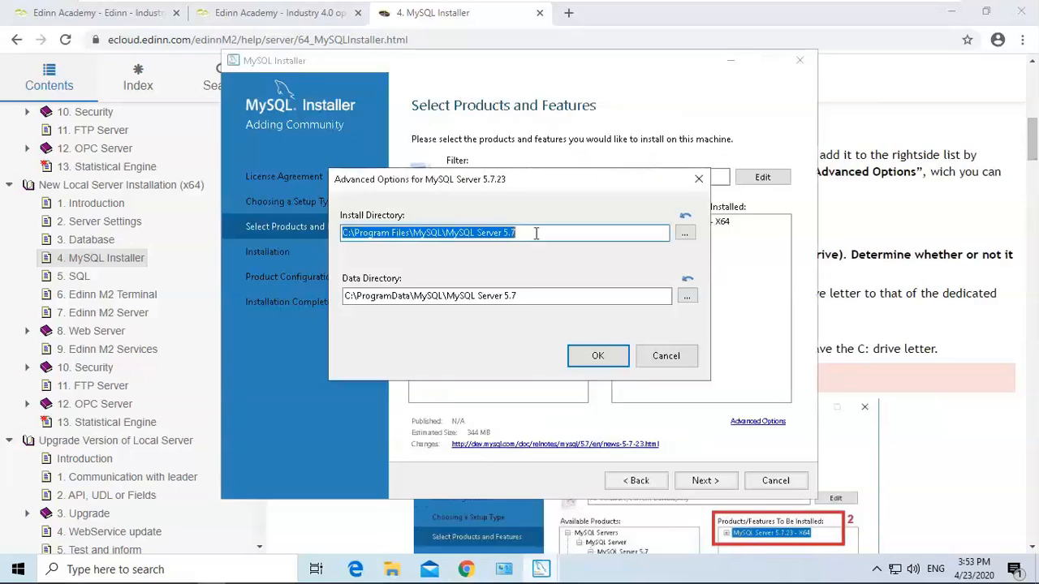
pyautogui.hotkey('ctrl', 'v')
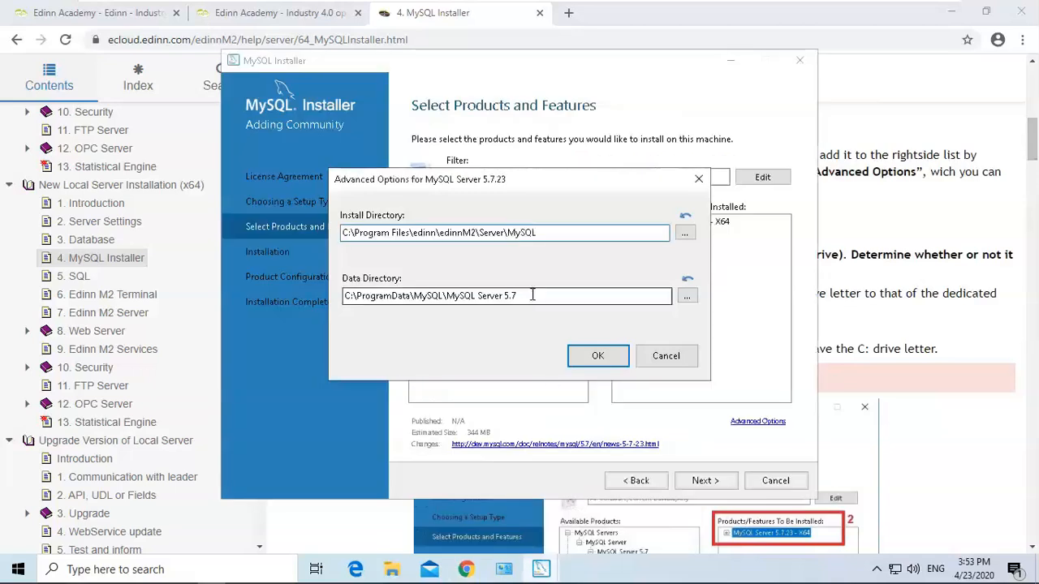
# Set the data directory to C:\Program Files\edinn\edinnM2\Server\MySQL and confirm the advanced options.
pyautogui.moveTo(531, 296); pyautogui.dragTo(231, 285)
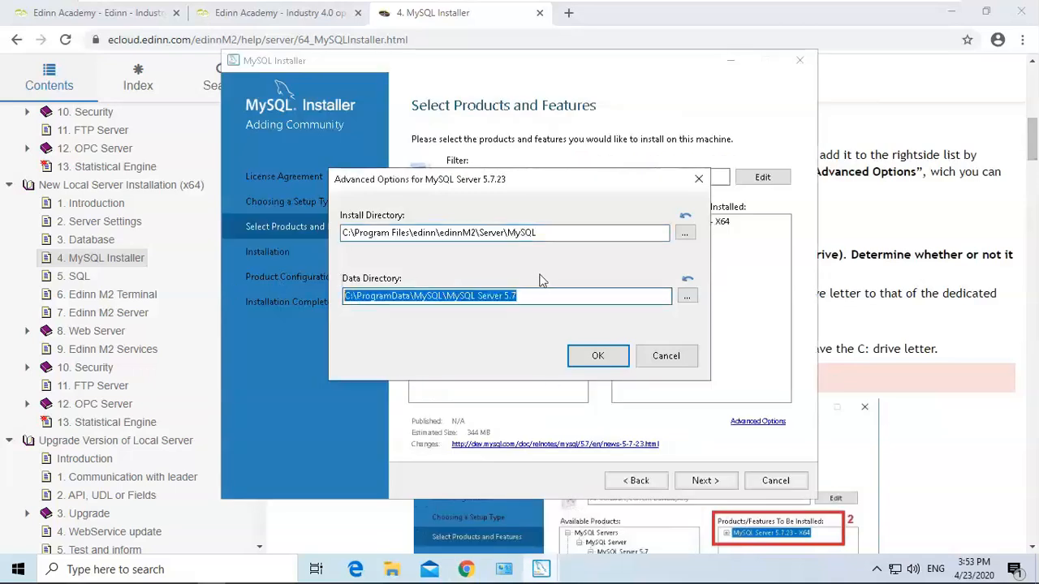
pyautogui.hotkey('ctrl', 'v')
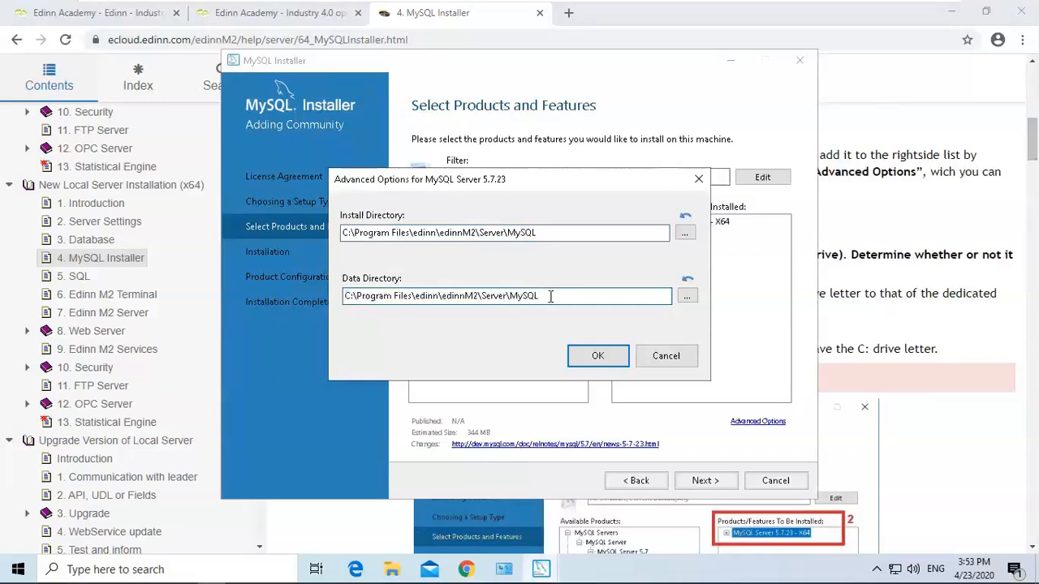
pyautogui.moveTo(551, 297); pyautogui.dragTo(351, 295)
pyautogui.click(352, 297)
pyautogui.click(562, 296)
pyautogui.click(598, 358)
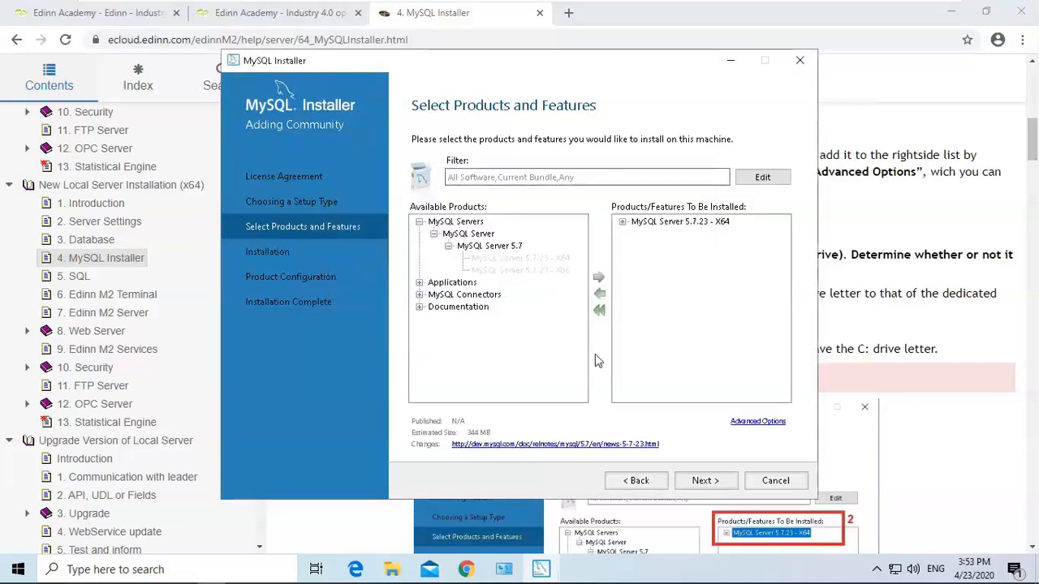
# Execute the installation of MySQL Server 5.7.23 and continue into its configuration wizard.
pyautogui.click(703, 482)
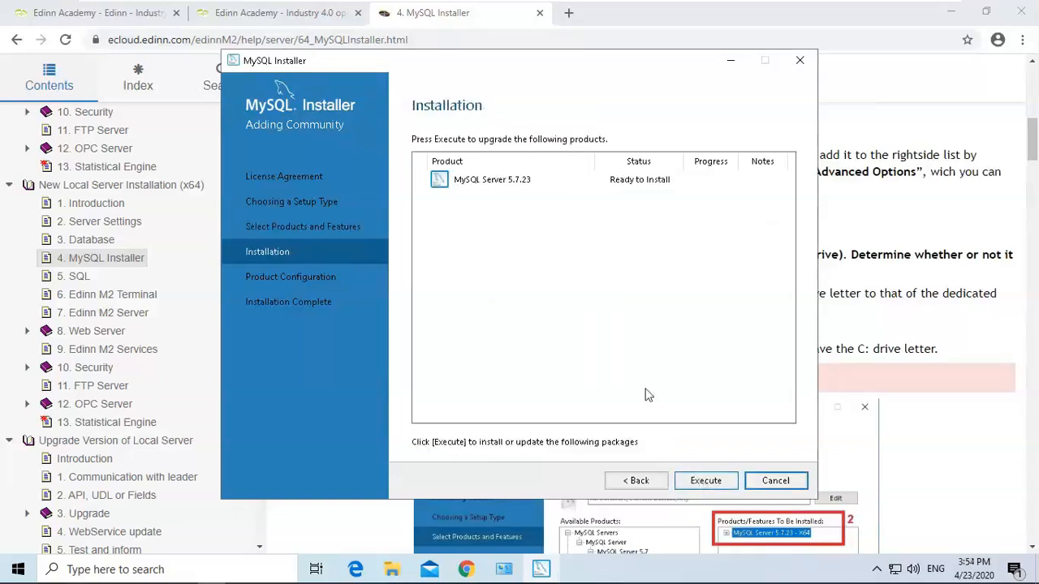
pyautogui.click(705, 485)
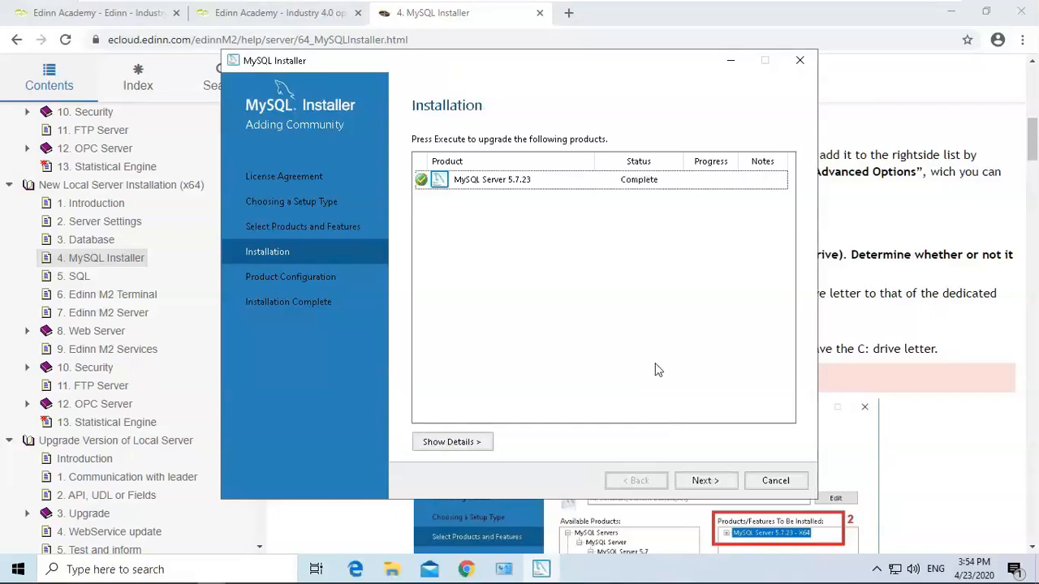
pyautogui.click(706, 482)
pyautogui.click(706, 482)
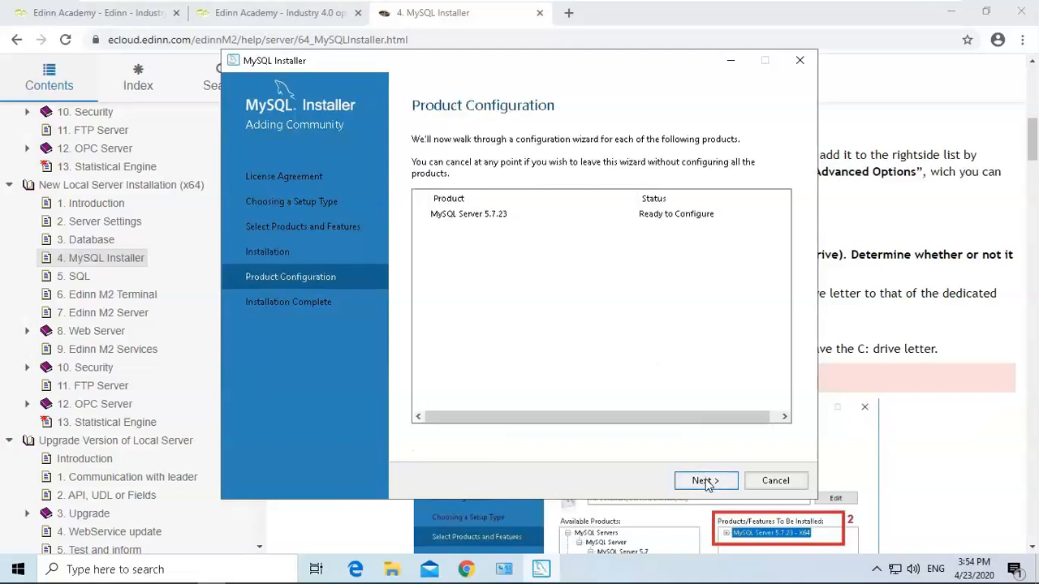
pyautogui.click(706, 482)
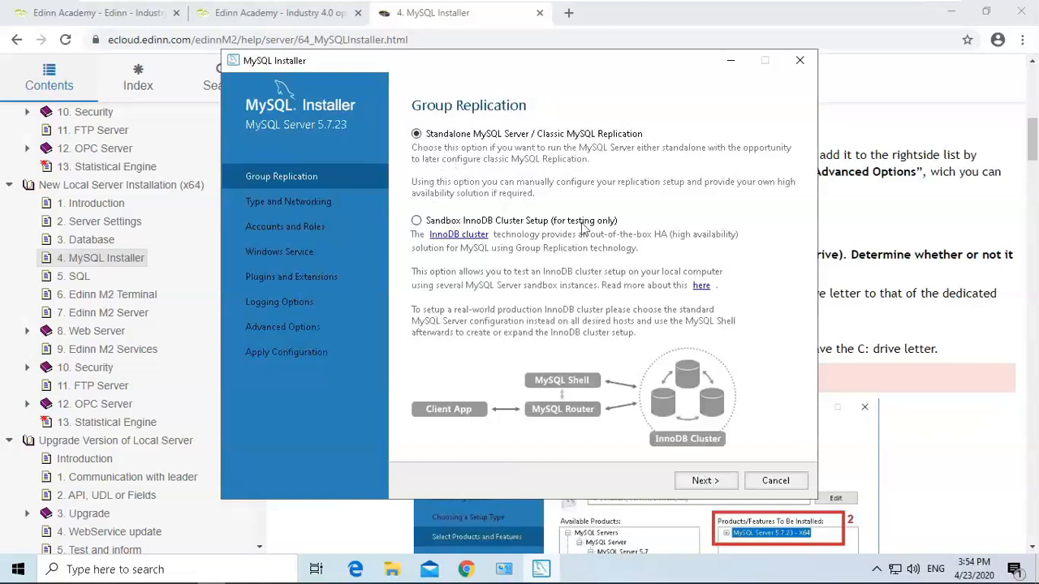
# Keep the standalone replication option and choose Server Computer as the config type, following the guide.
pyautogui.moveTo(1033, 144); pyautogui.dragTo(1034, 285)
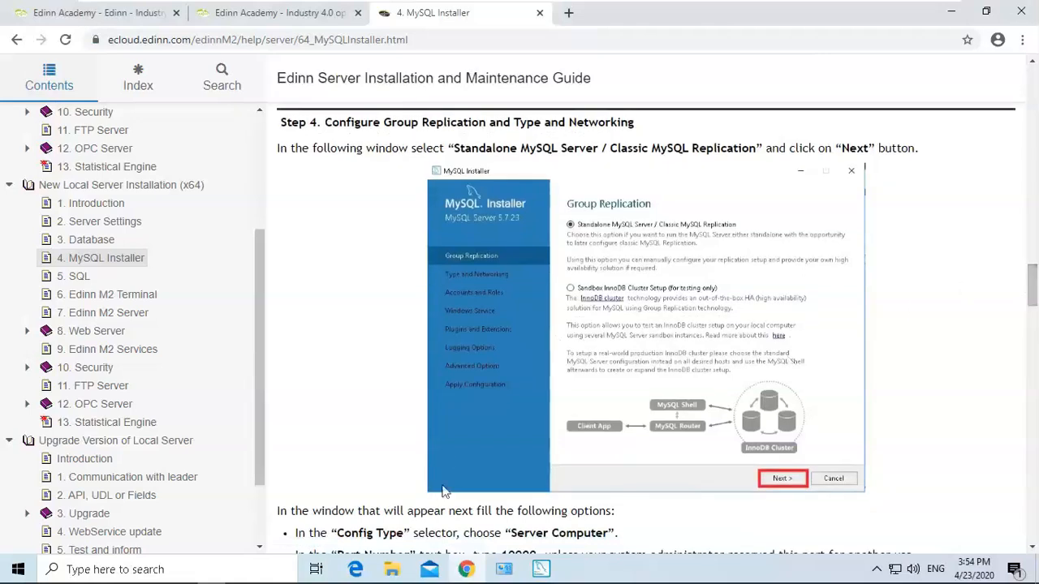
pyautogui.click(540, 571)
pyautogui.click(692, 481)
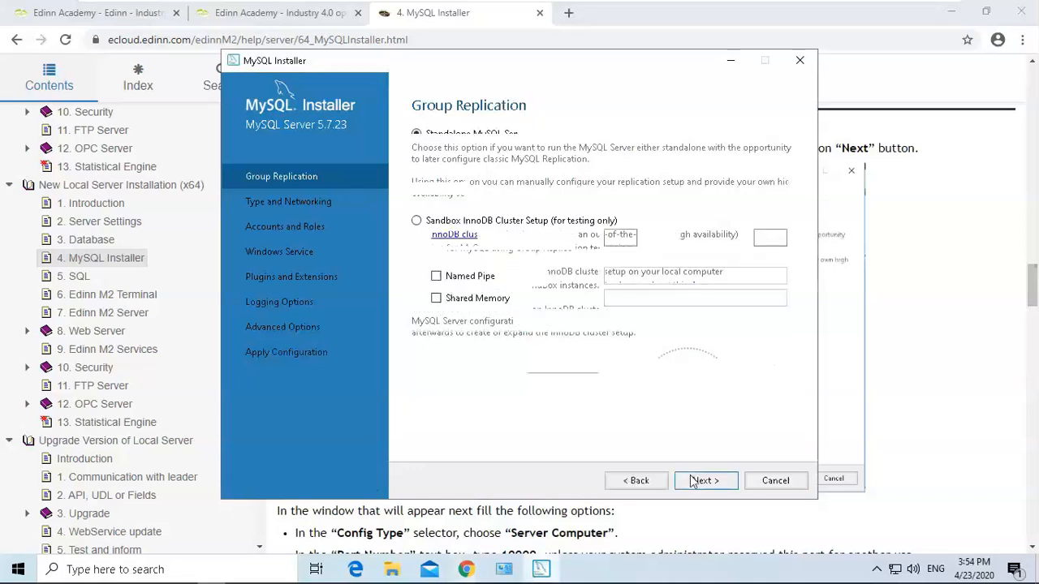
pyautogui.click(583, 178)
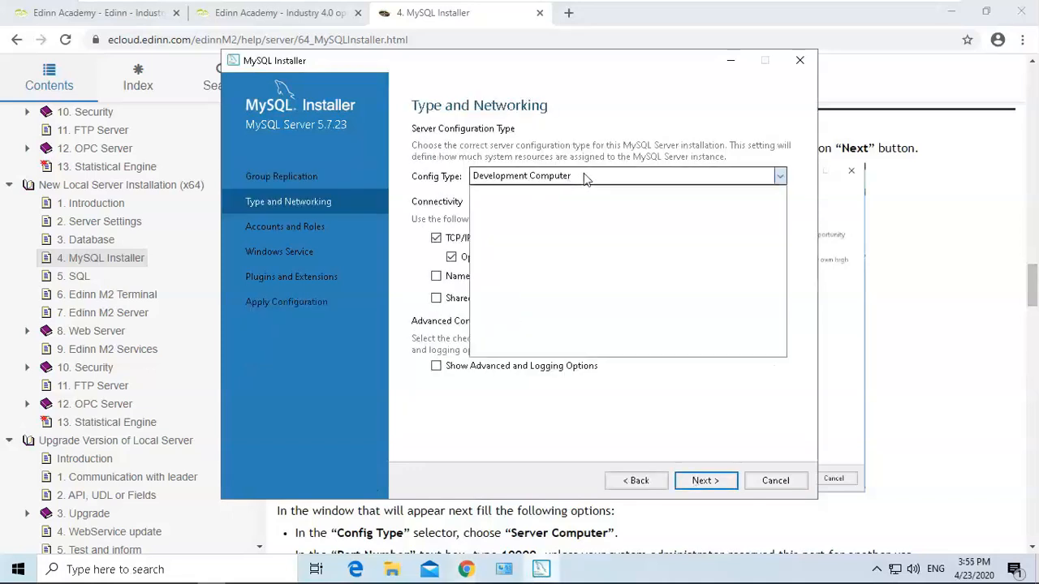
pyautogui.click(572, 273)
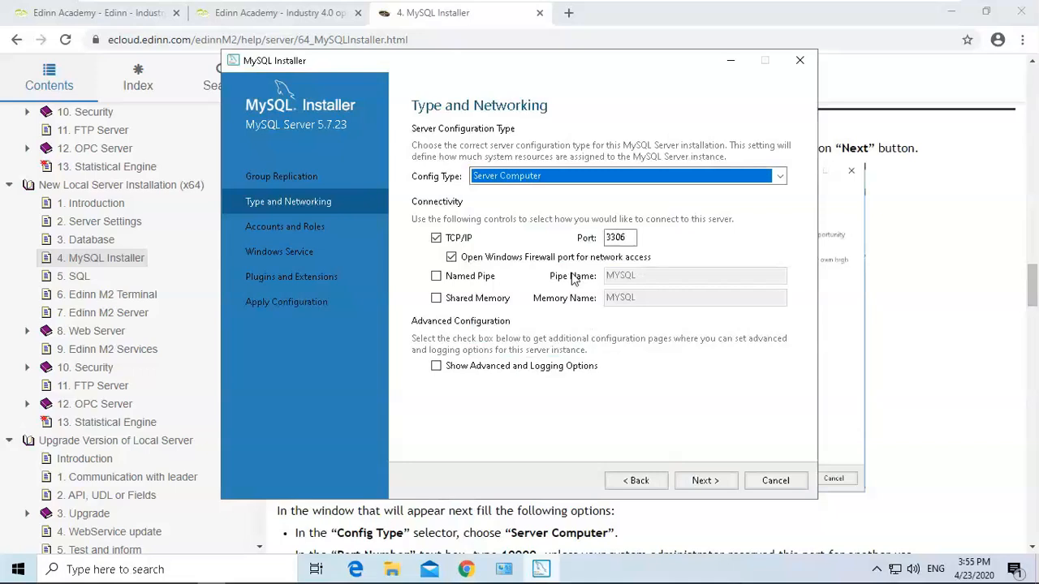
# Set the TCP/IP port to 10000, enable Show Advanced and Logging Options, and continue.
pyautogui.doubleClick(618, 238)
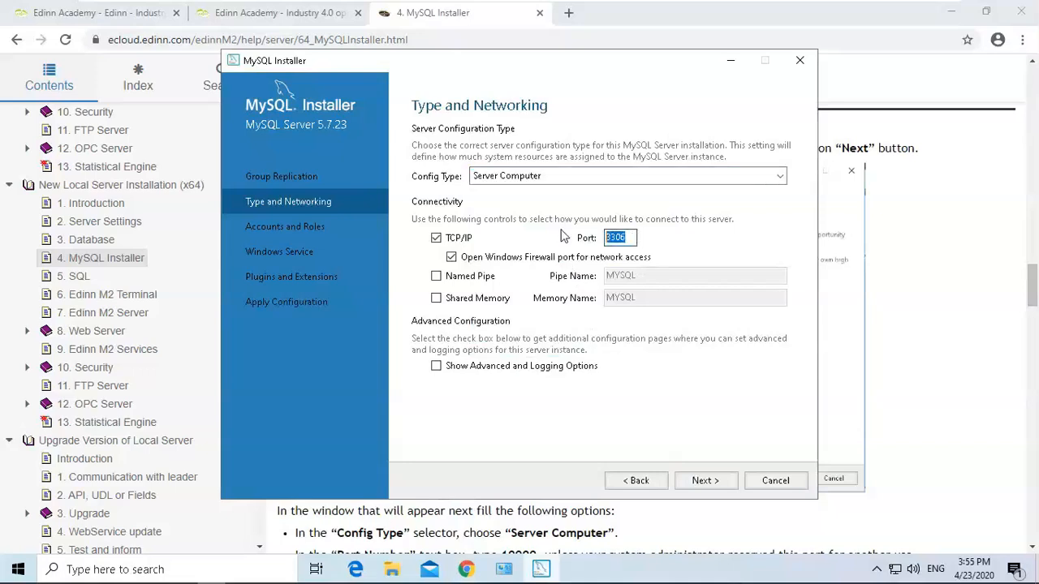
pyautogui.press('BackSpace')
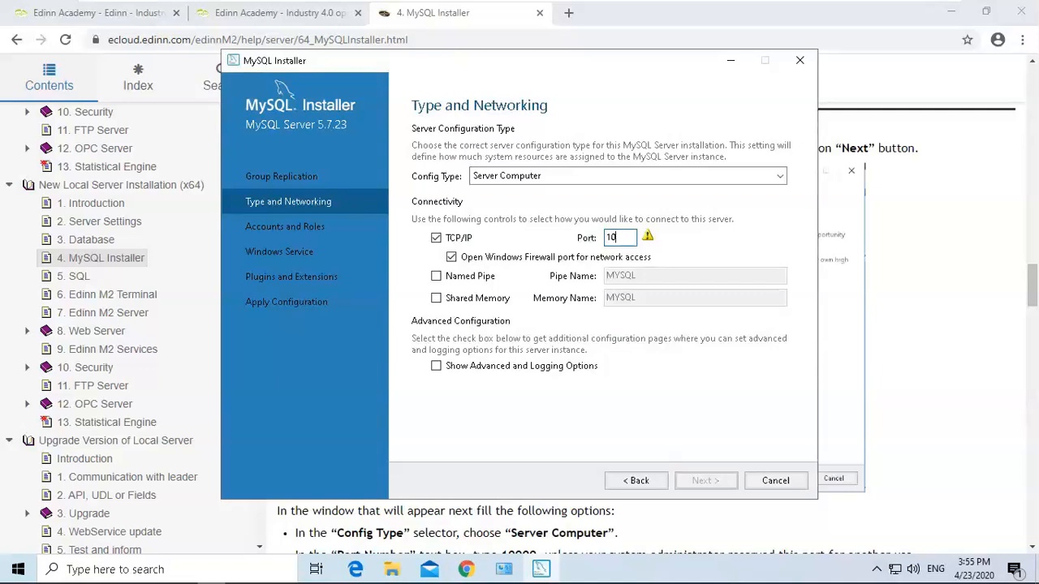
pyautogui.write('10000')
pyautogui.click(436, 366)
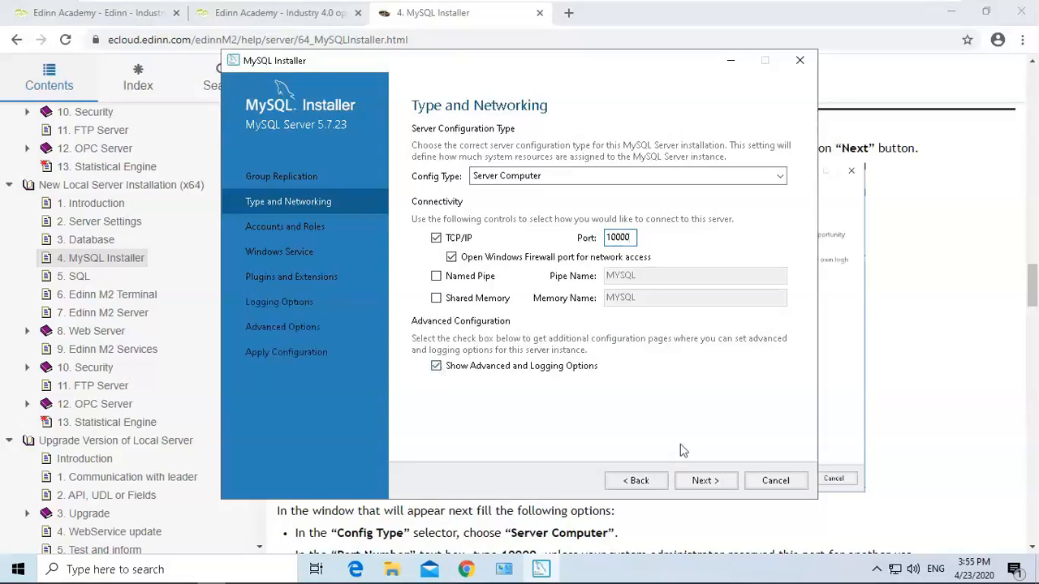
pyautogui.click(706, 481)
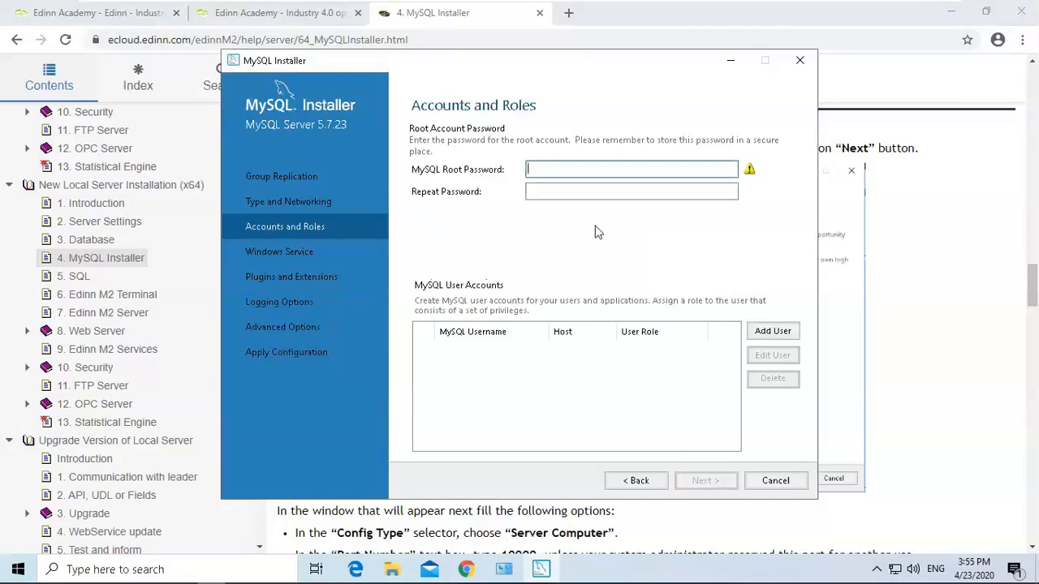
# Enter the MySQL root password in both password fields and continue.
pyautogui.write('edin')
pyautogui.press('Tab')
pyautogui.write('edi')
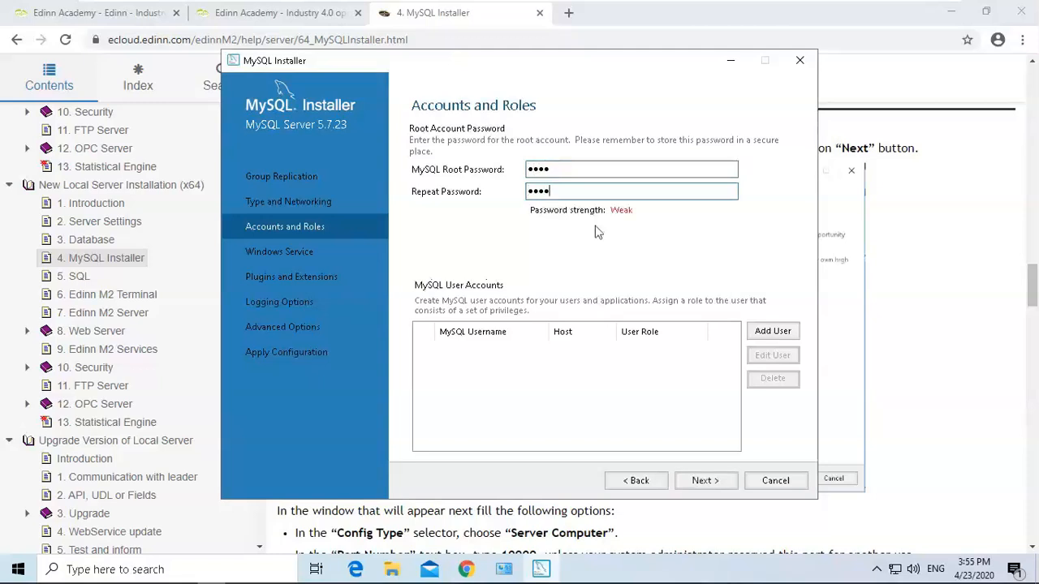
pyautogui.click(705, 481)
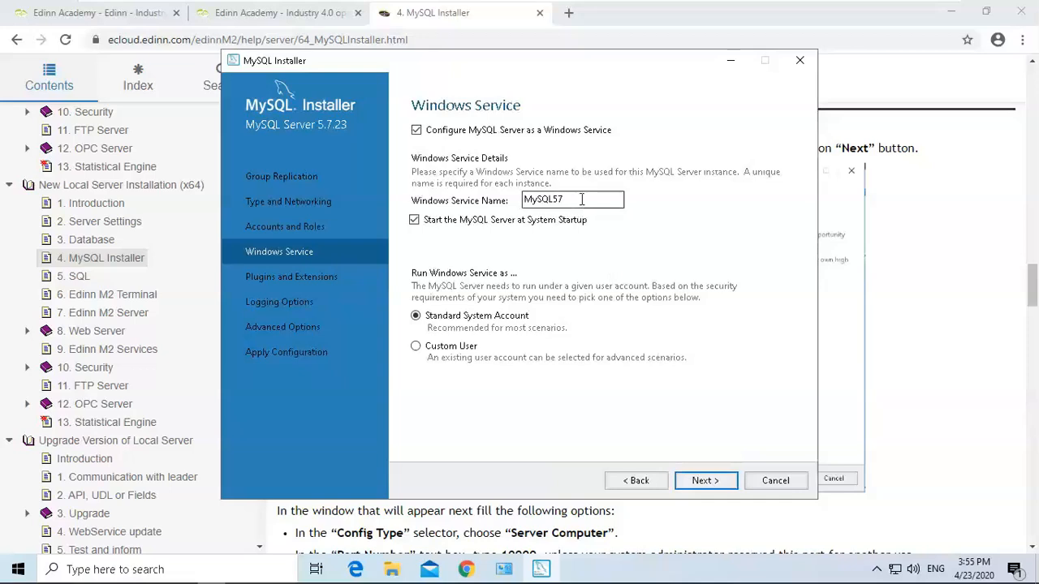
# Set the Windows service name to edinnM2_MySQL, copied from the guide's Configure Service step.
pyautogui.click(905, 249)
pyautogui.moveTo(1032, 286); pyautogui.dragTo(1036, 388)
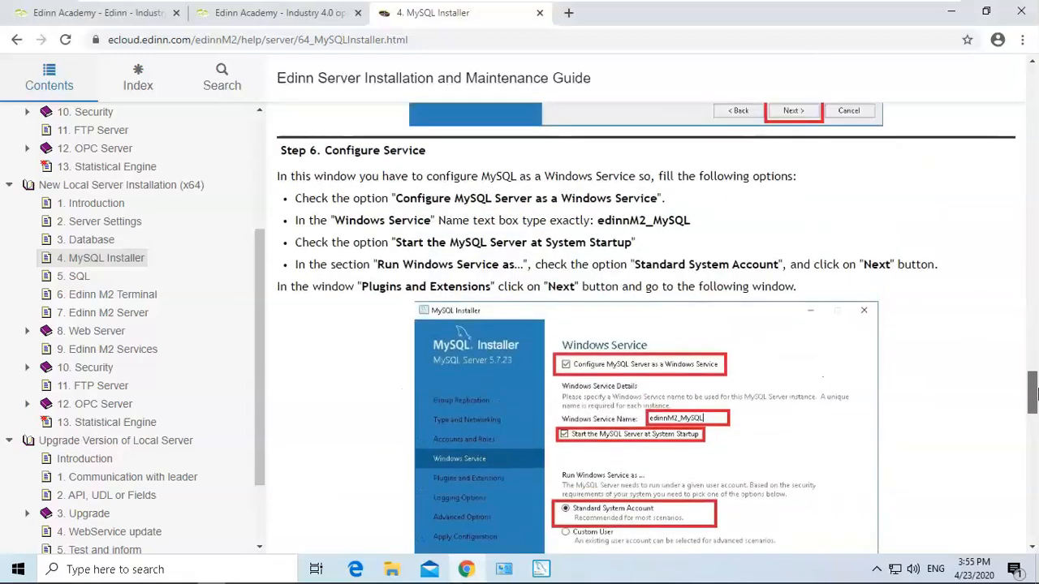
pyautogui.moveTo(691, 220); pyautogui.dragTo(600, 226)
pyautogui.hotkey('ctrl', 'c')
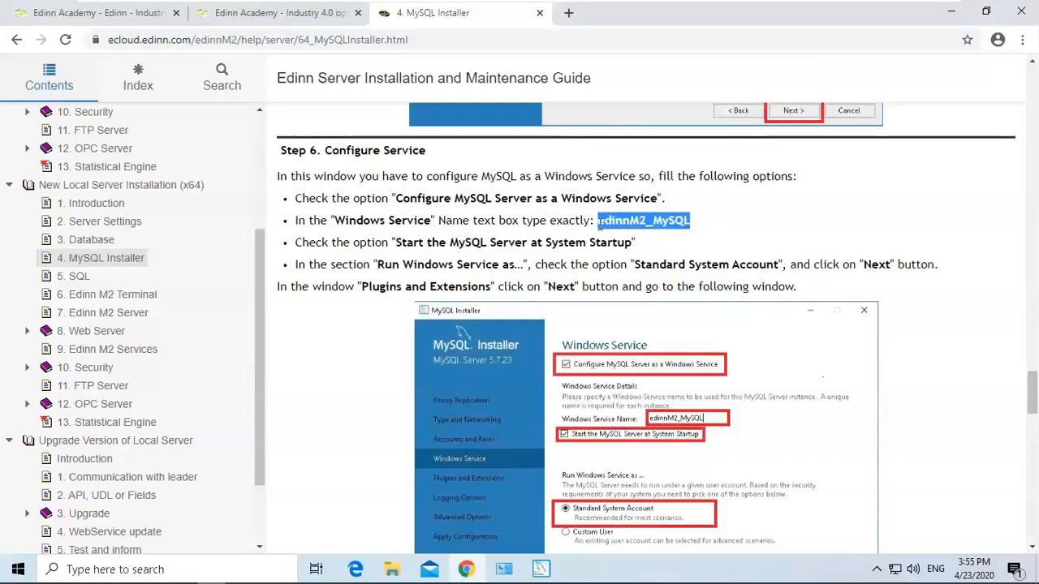
pyautogui.moveTo(542, 569)
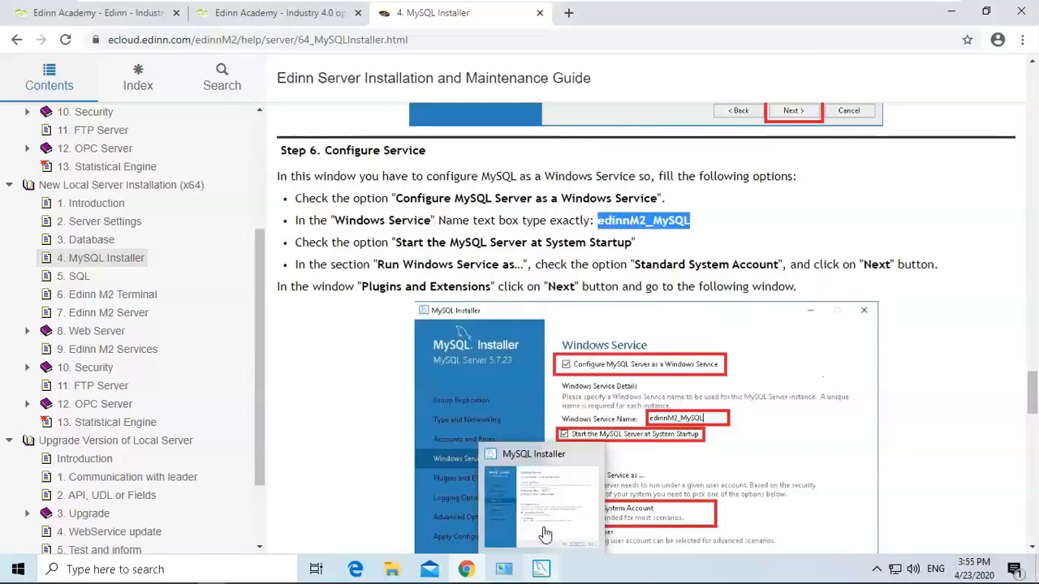
pyautogui.click(543, 570)
pyautogui.hotkey('ctrl', 'a')
pyautogui.hotkey('ctrl', 'v')
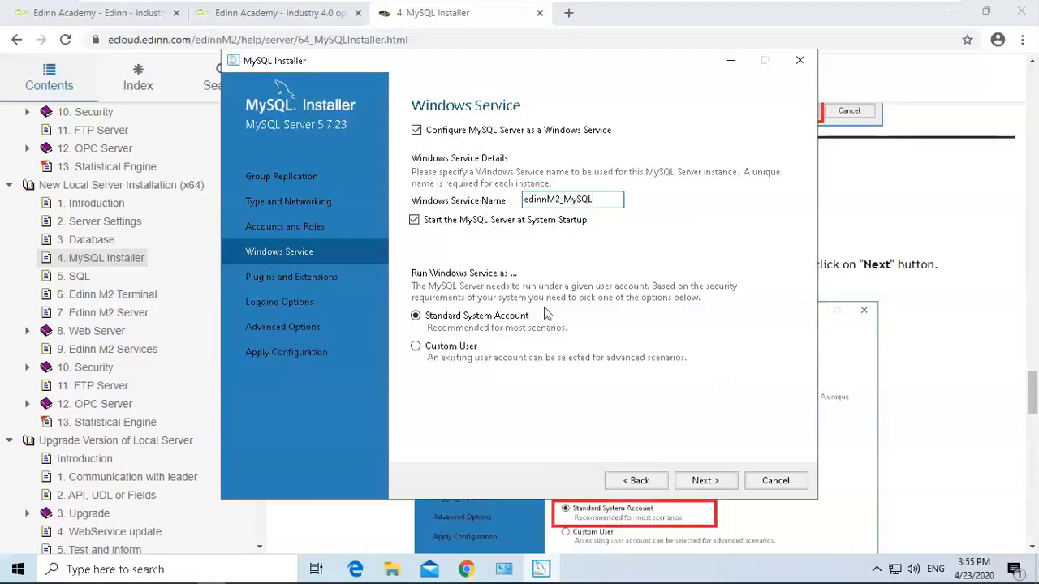
# Continue past the plugins page and turn off the Slow Query Log.
pyautogui.click(719, 484)
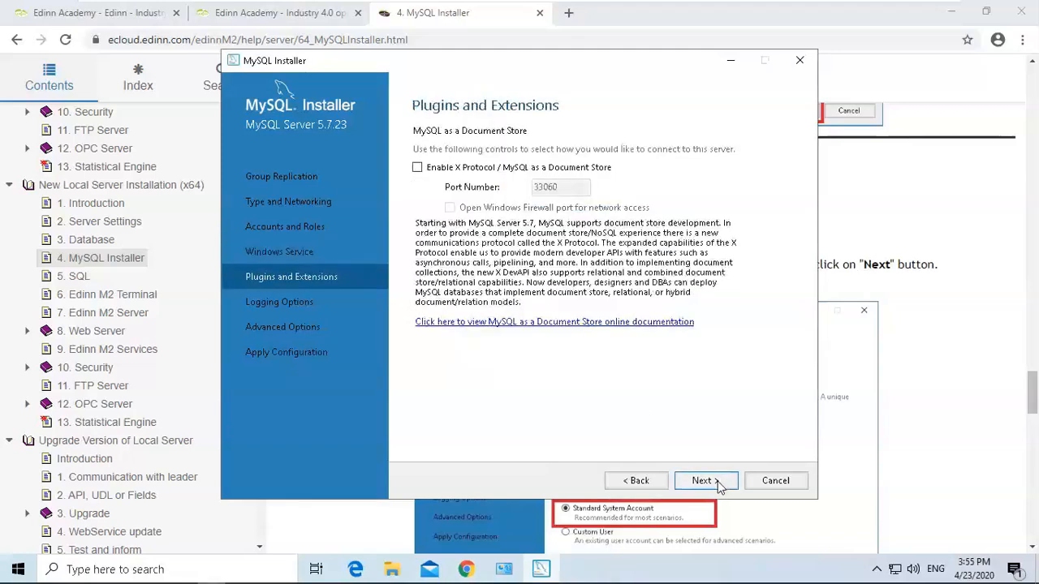
pyautogui.click(720, 484)
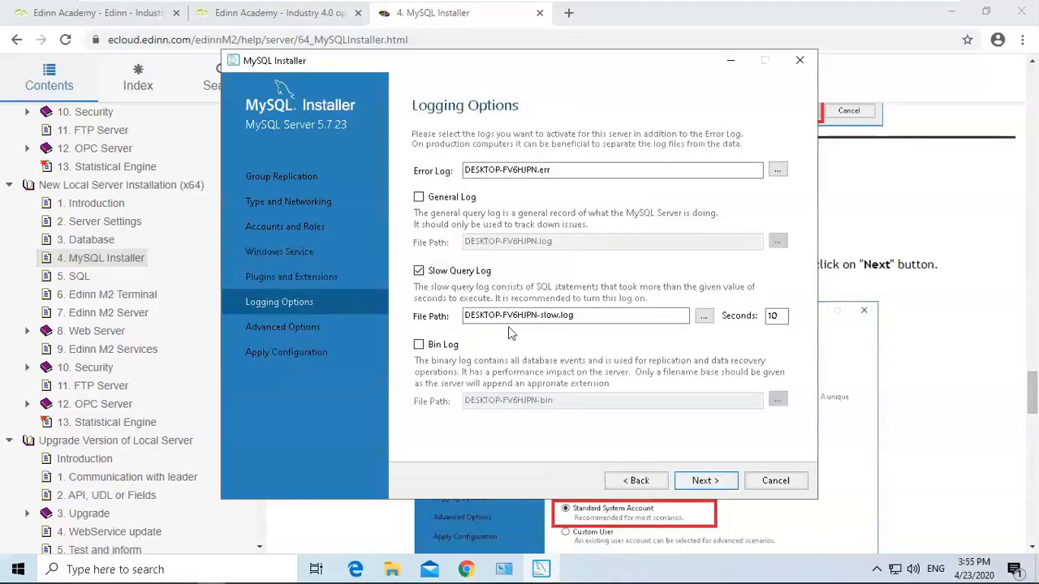
pyautogui.click(419, 274)
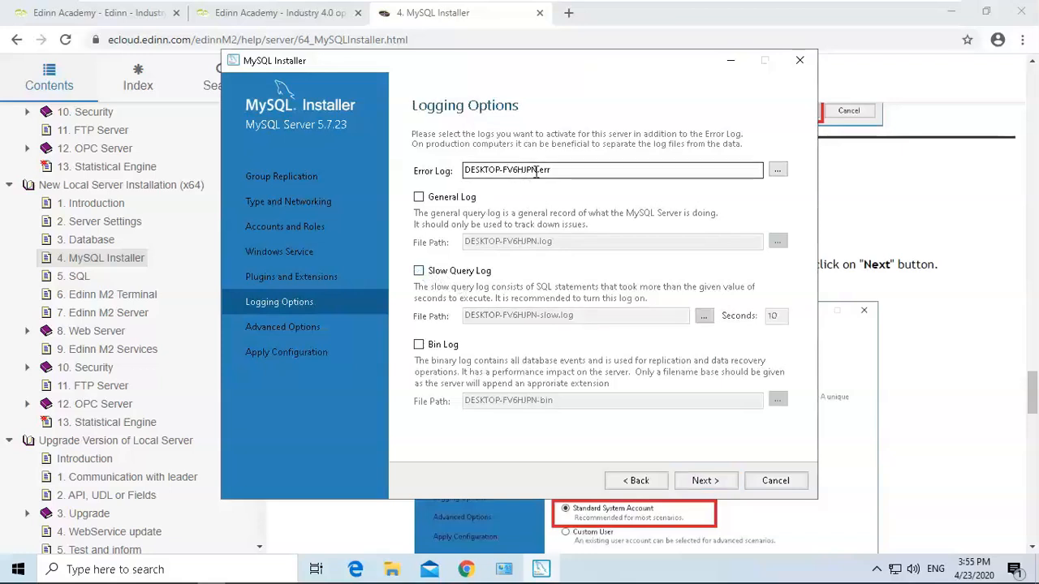
# Rename the error log to EDINN2.err and continue to the advanced options.
pyautogui.moveTo(537, 174); pyautogui.dragTo(436, 180)
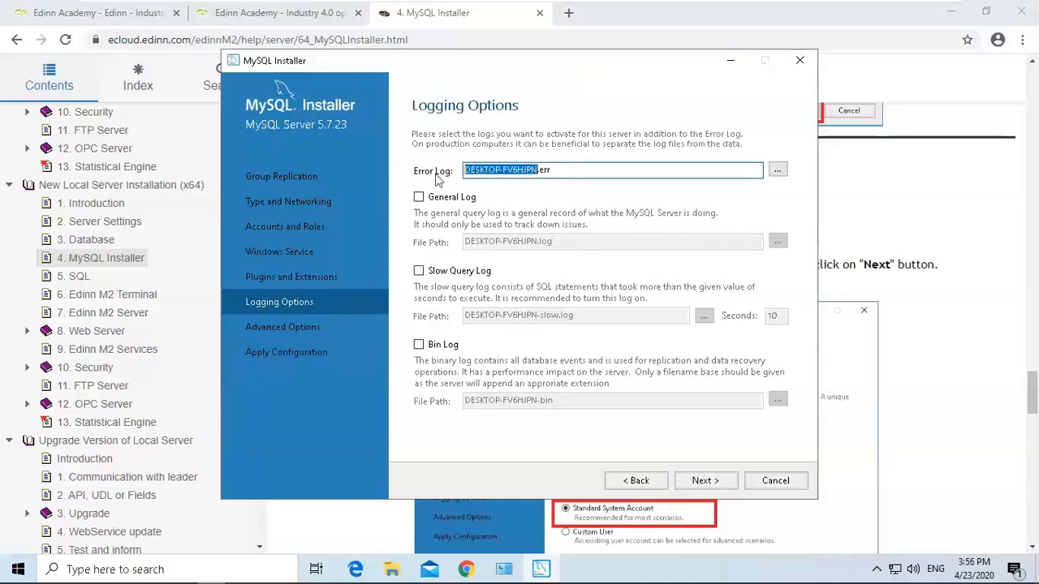
pyautogui.press('BackSpace')
pyautogui.write('EDINN2')
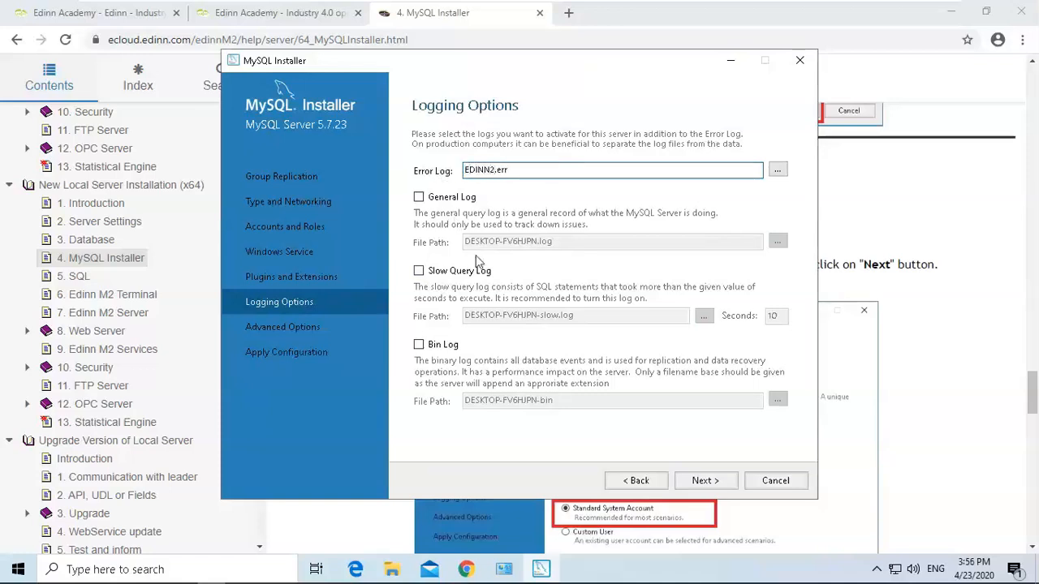
pyautogui.click(706, 480)
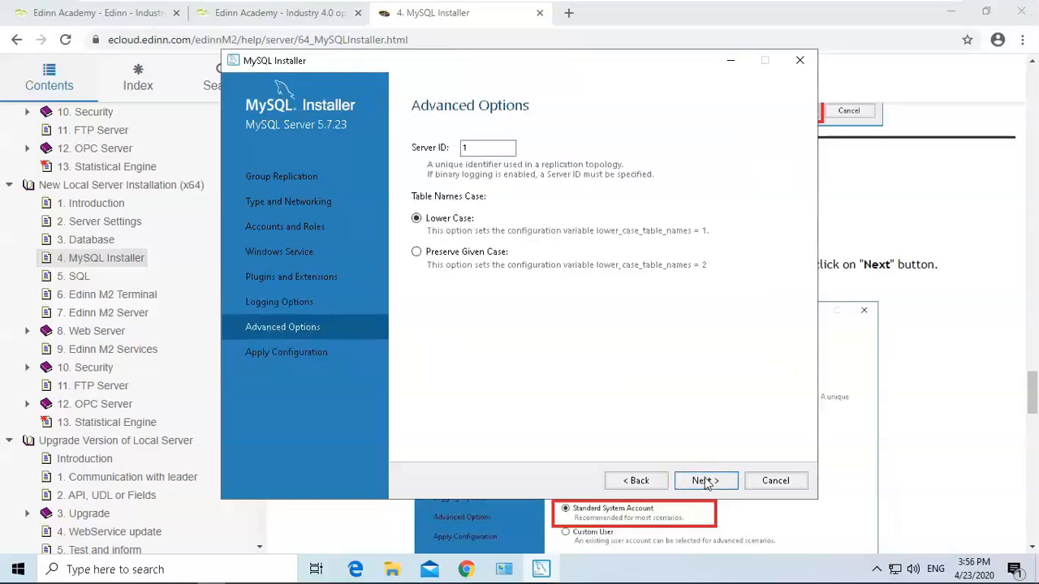
# Execute the server configuration and finish the MySQL Installer.
pyautogui.click(706, 481)
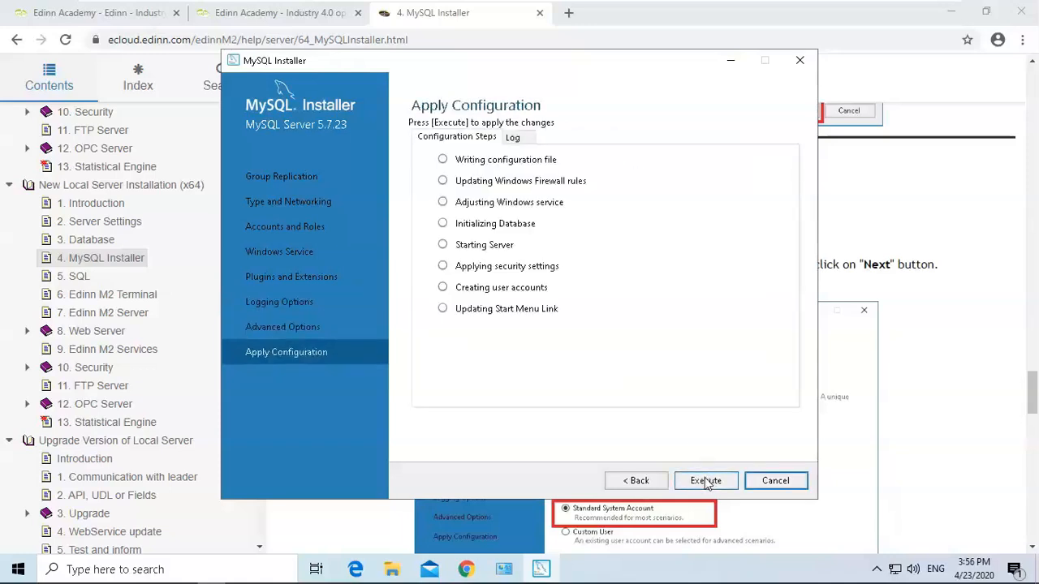
pyautogui.click(706, 481)
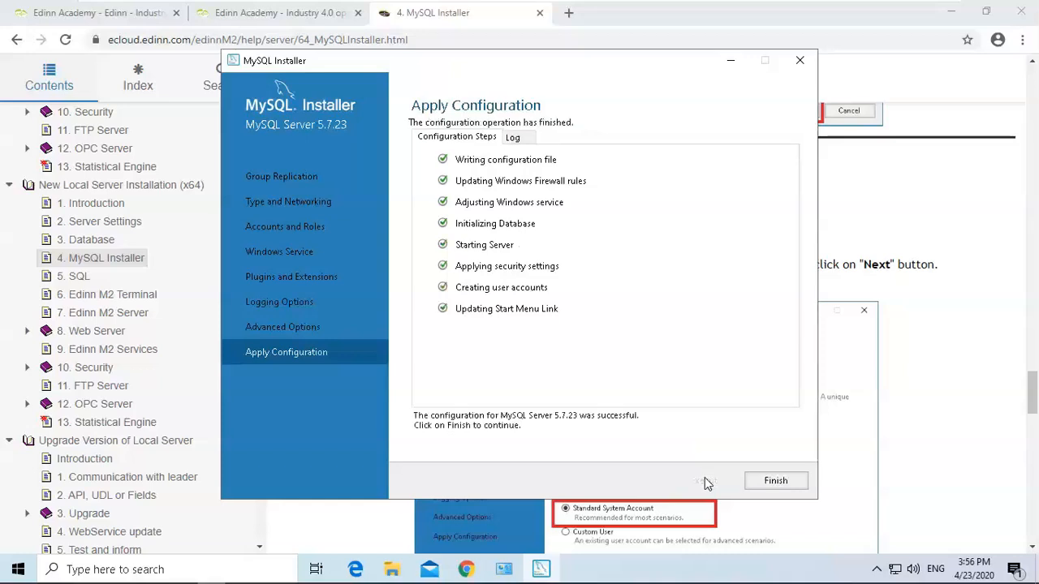
pyautogui.click(789, 482)
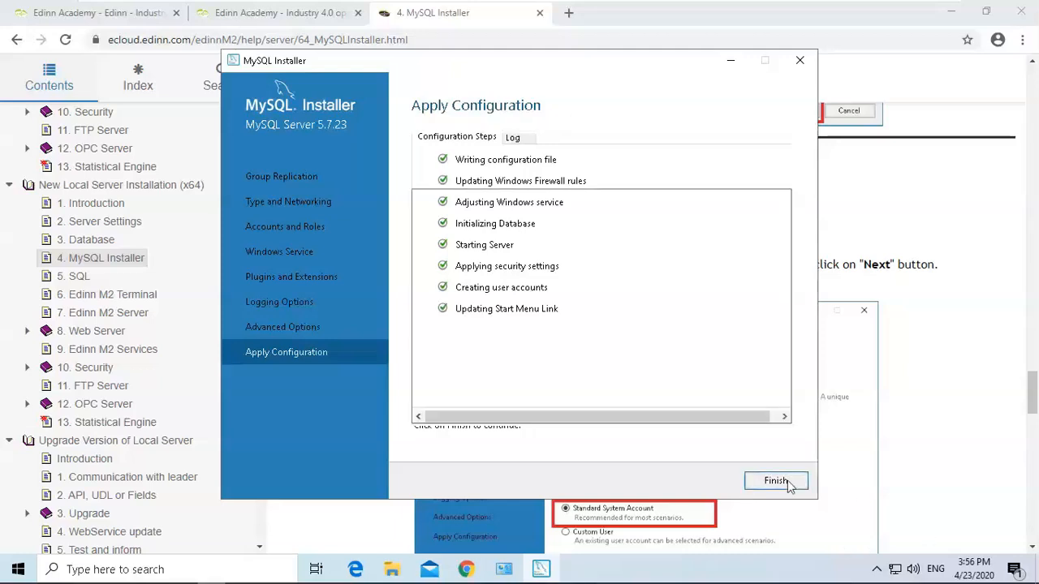
pyautogui.click(704, 481)
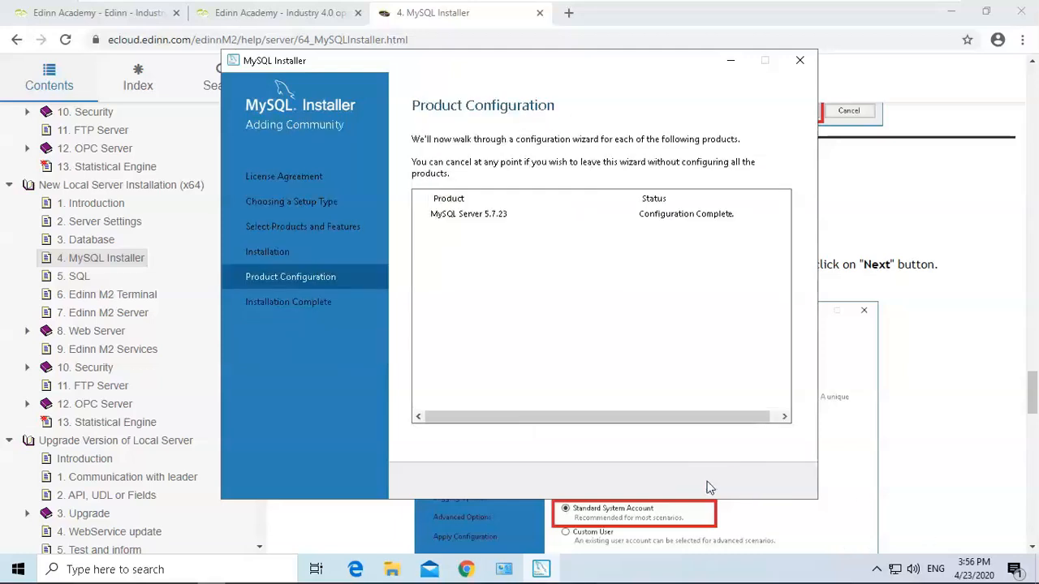
pyautogui.click(794, 483)
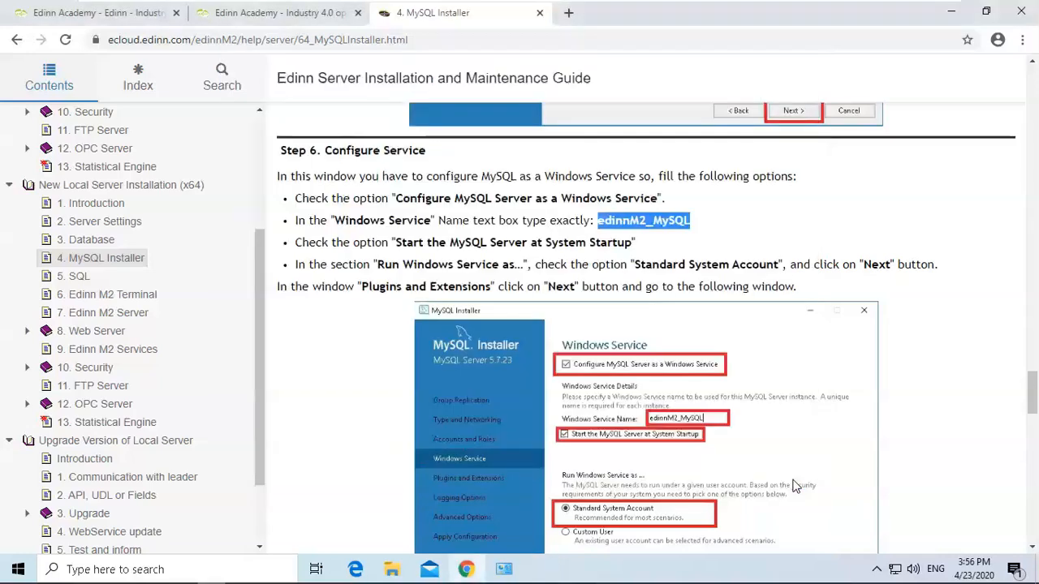
# Read the guide's Connector ODBC step and open the 5. MySQL Installer folder.
pyautogui.moveTo(1030, 392); pyautogui.dragTo(1032, 520)
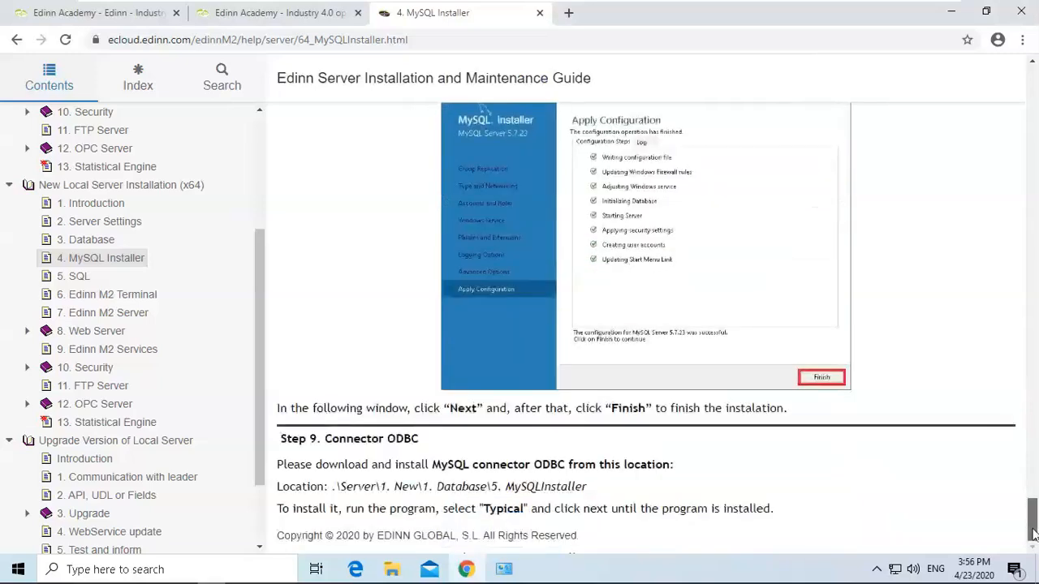
pyautogui.moveTo(281, 438); pyautogui.dragTo(444, 441)
pyautogui.click(404, 442)
pyautogui.moveTo(381, 487); pyautogui.dragTo(598, 492)
pyautogui.click(490, 526)
pyautogui.click(392, 569)
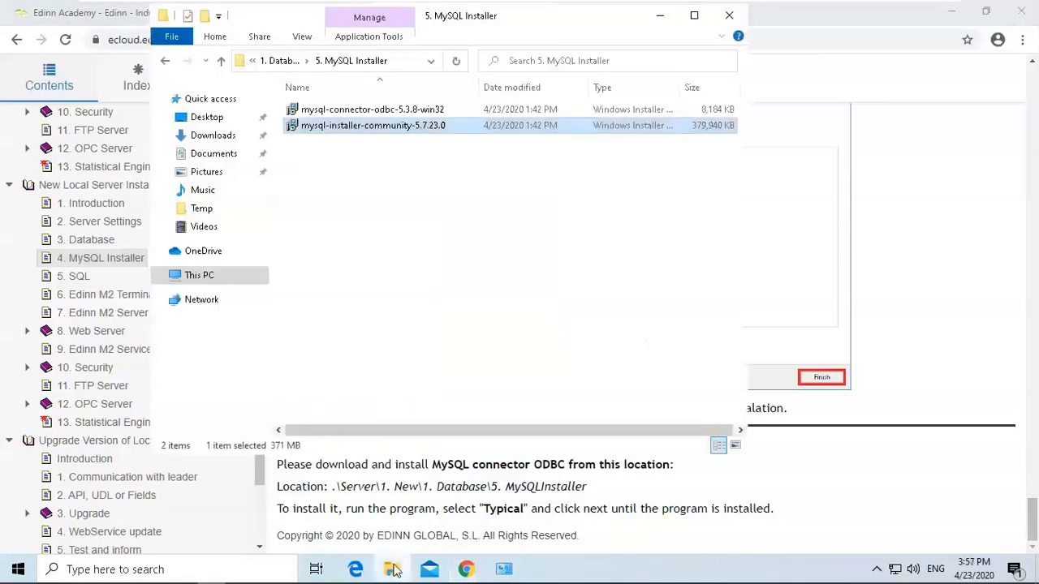
# Launch the installer for mysql-connector-odbc-5.3.8-win32 from the 5. MySQL Installer folder and start its setup wizard.
pyautogui.click(372, 114)
pyautogui.doubleClick(369, 111)
pyautogui.rightClick(370, 111)
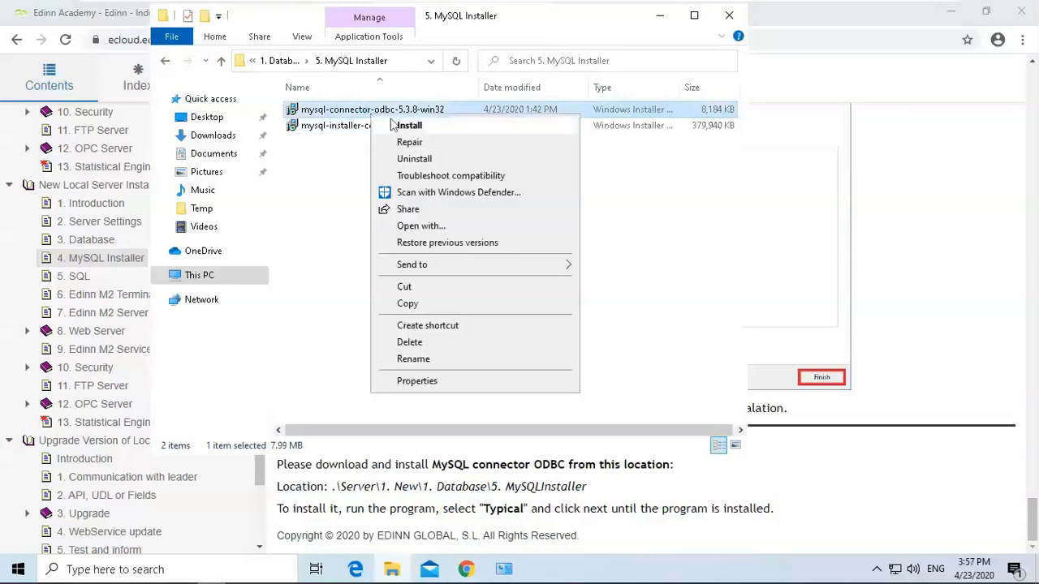
pyautogui.click(405, 124)
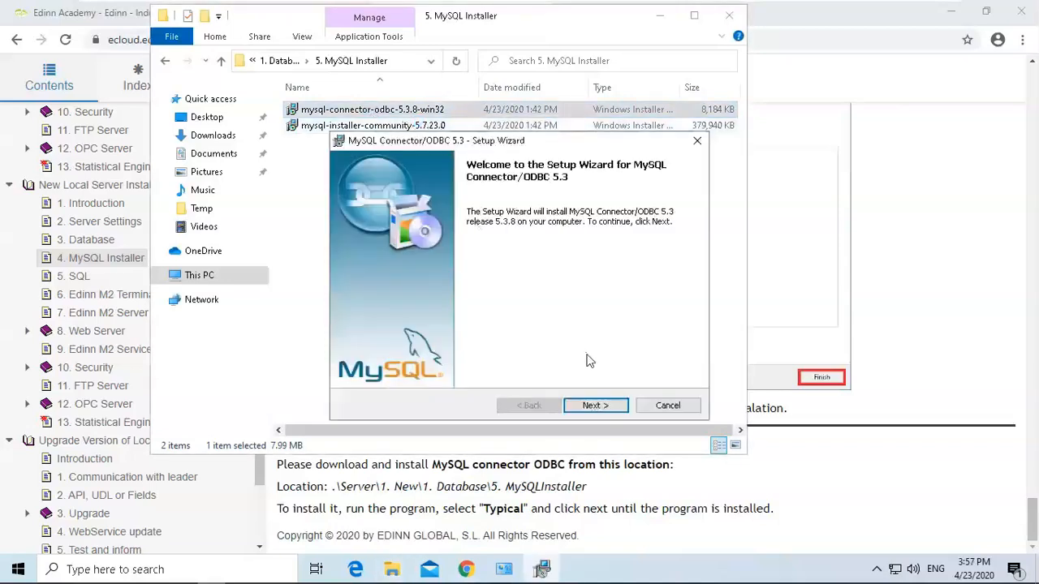
pyautogui.click(595, 405)
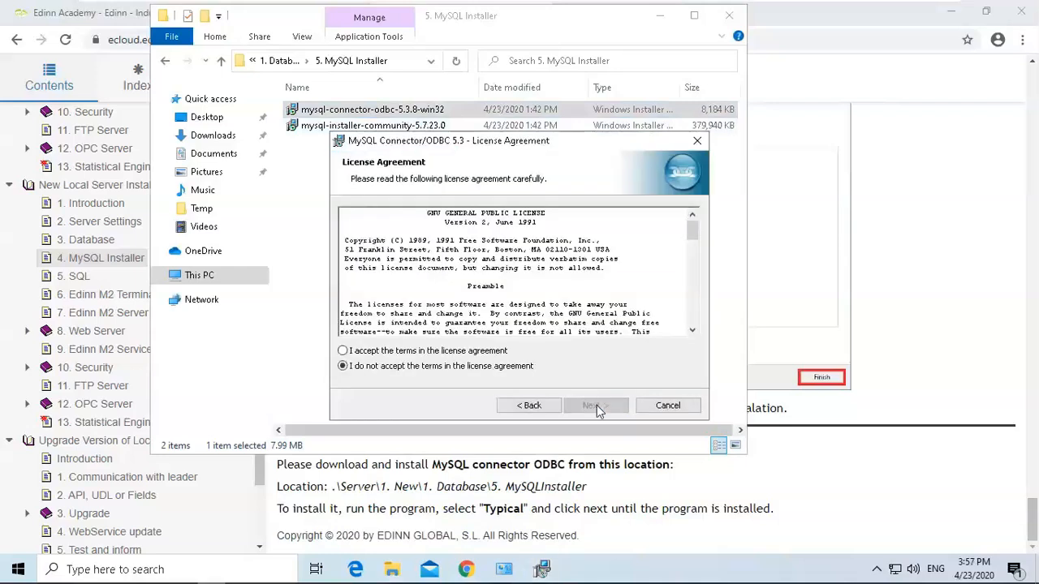
# Accept the license agreement, step through the default setup to install MySQL Connector/ODBC 5.3, and finish the wizard.
pyautogui.click(489, 351)
pyautogui.click(595, 406)
pyautogui.click(594, 406)
pyautogui.click(595, 406)
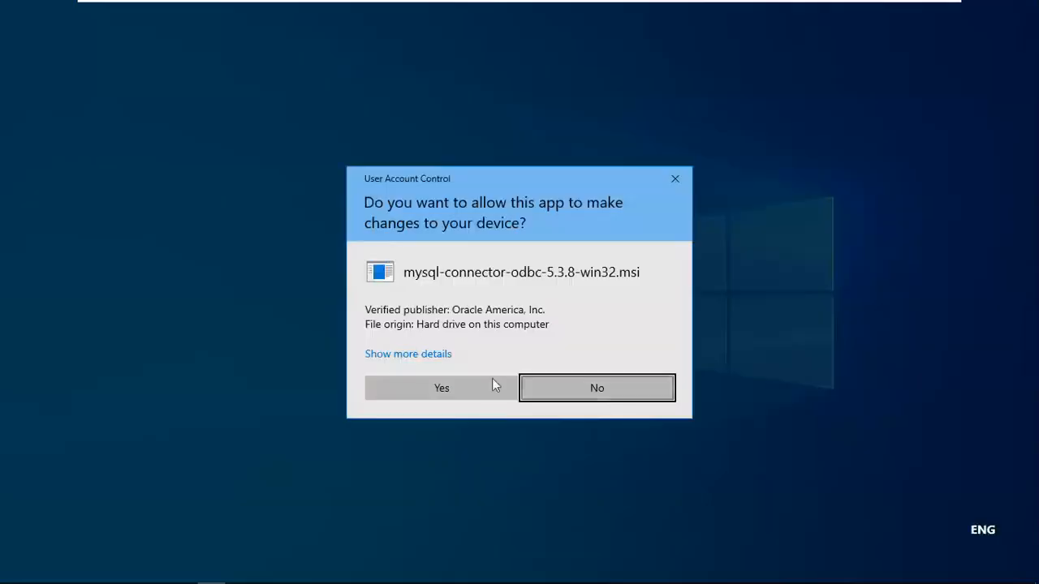
pyautogui.click(490, 383)
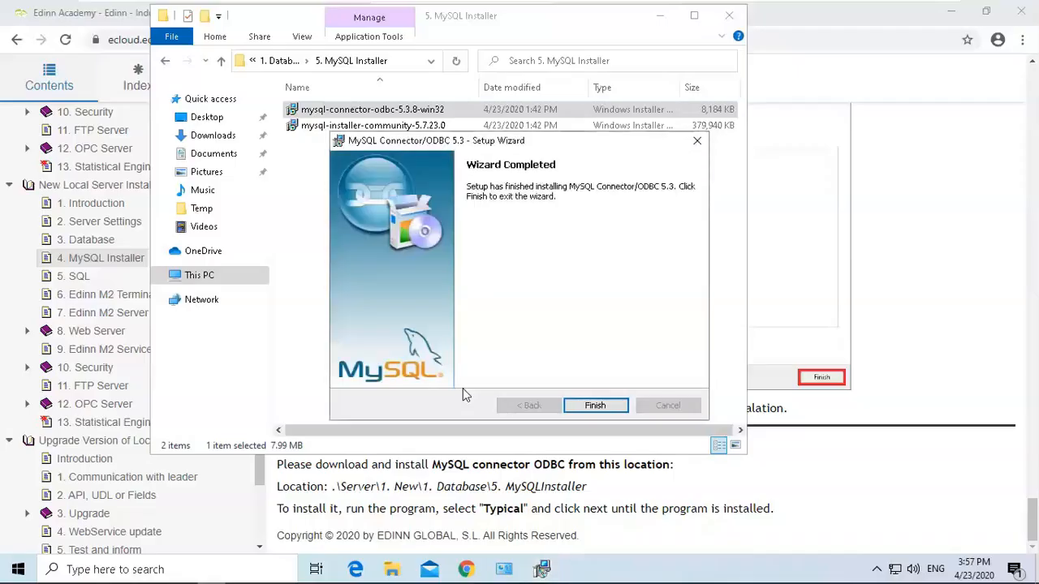
pyautogui.click(601, 406)
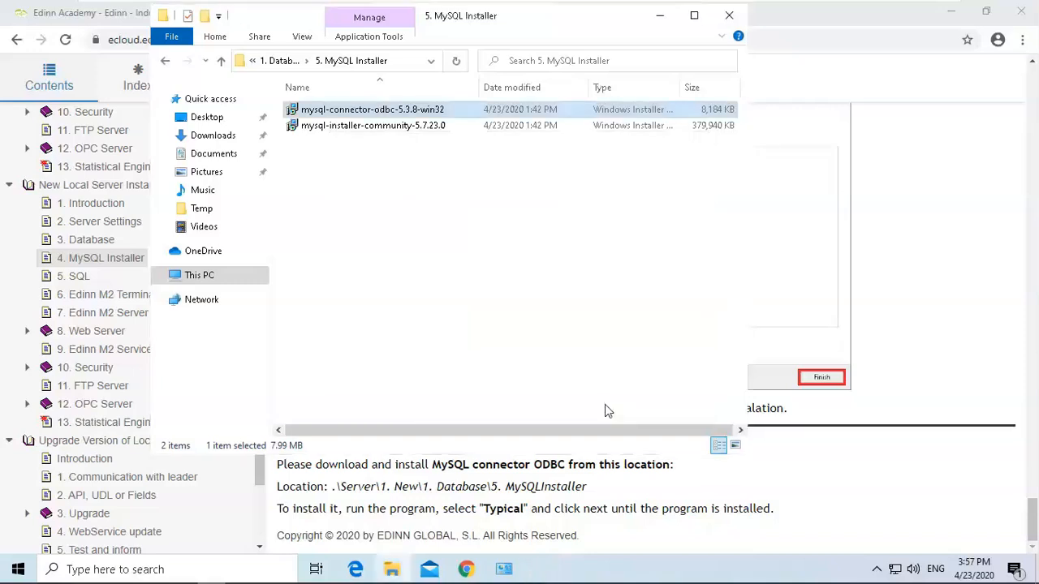
# Open the guide's 5. SQL page and read which programs and locations it lists.
pyautogui.click(89, 268)
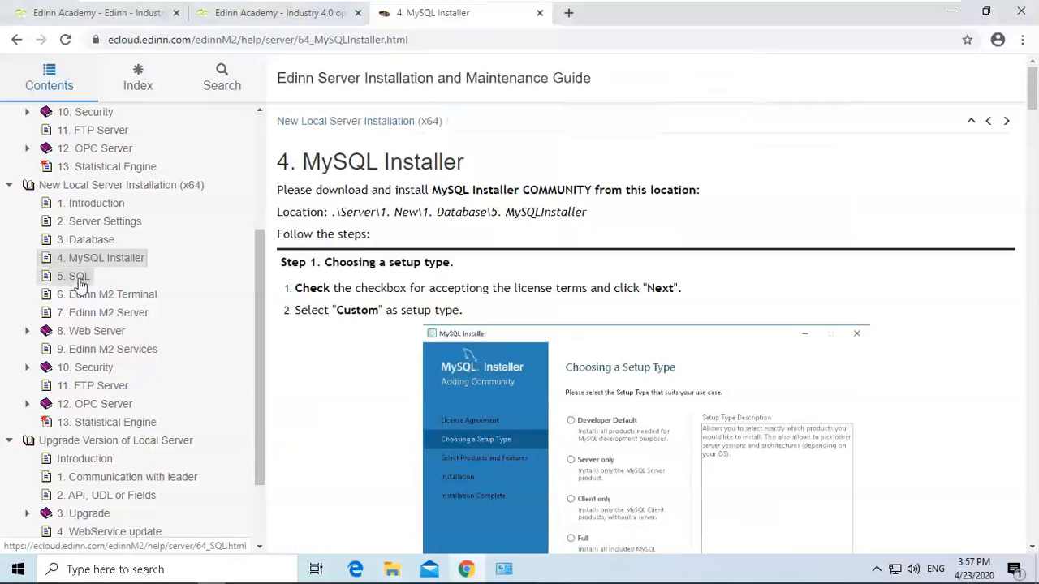
pyautogui.click(77, 276)
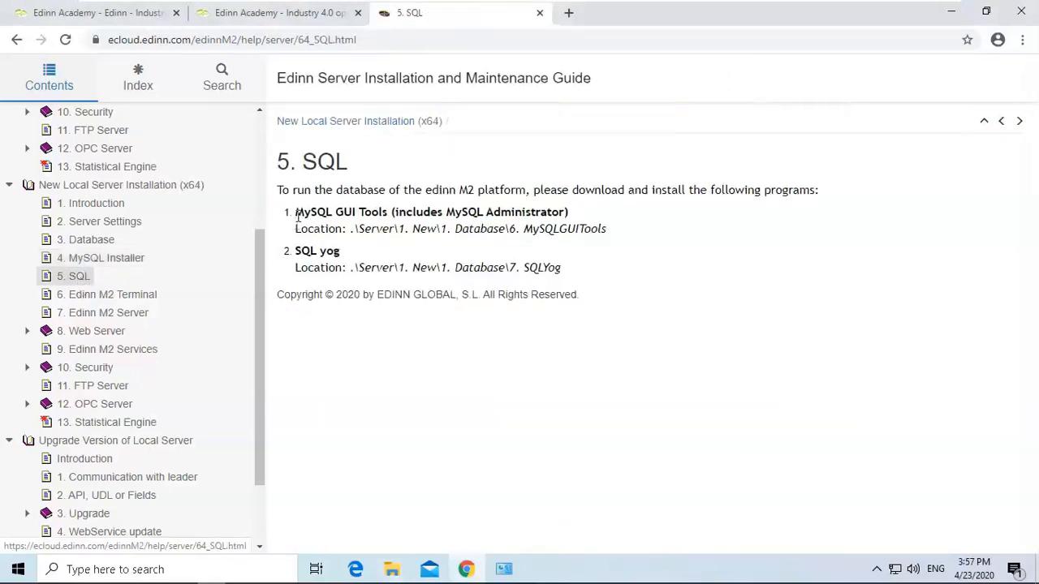
pyautogui.moveTo(297, 213); pyautogui.dragTo(337, 253)
pyautogui.click(333, 252)
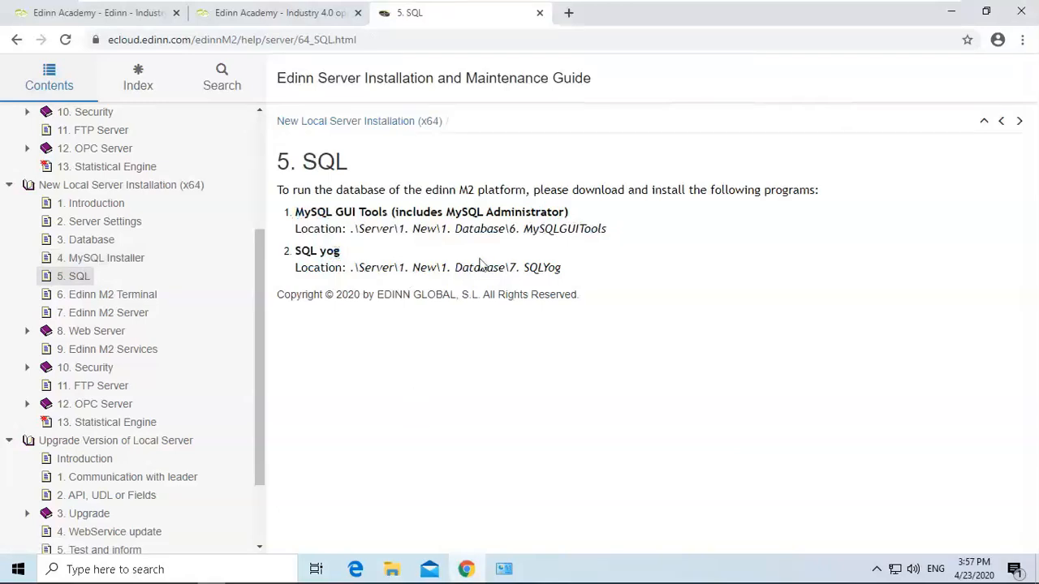
pyautogui.doubleClick(415, 233)
pyautogui.click(522, 335)
# Open the 6. MySQL GUI Tools folder and launch the mysql-gui-tools-5.0-r17-win32 installer.
pyautogui.moveTo(392, 569)
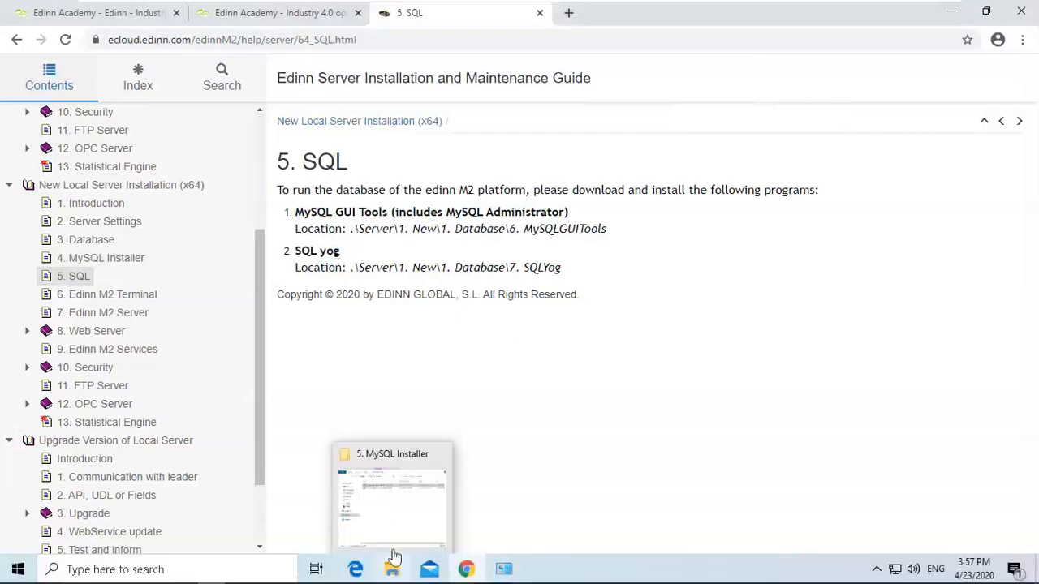
pyautogui.click(395, 507)
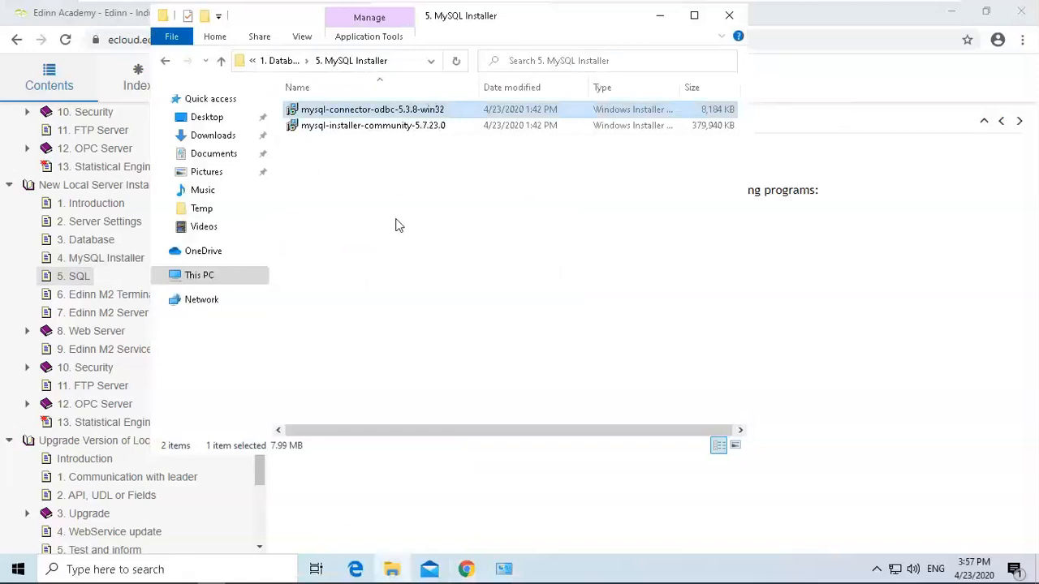
pyautogui.click(275, 62)
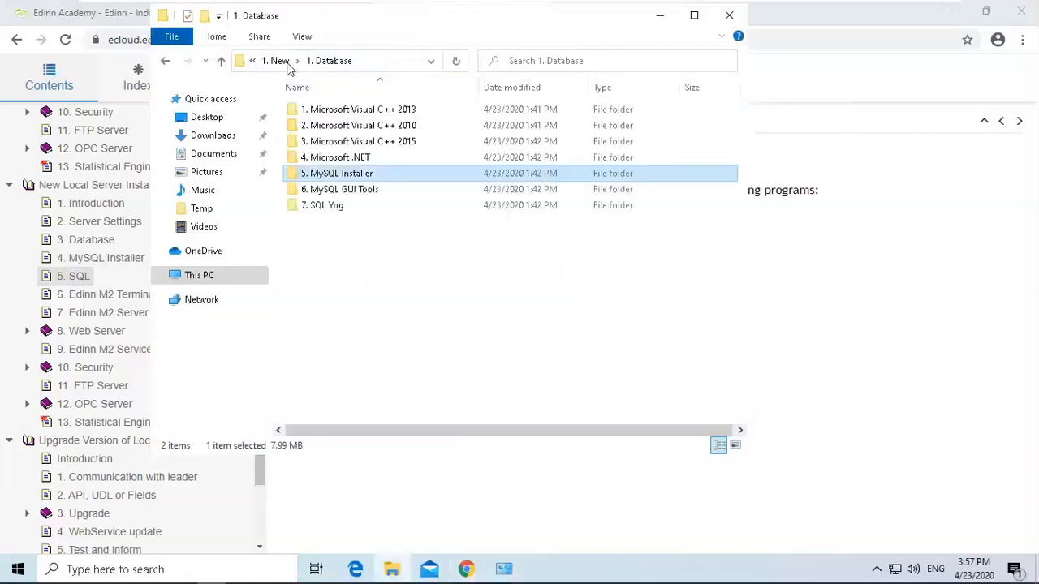
pyautogui.doubleClick(349, 193)
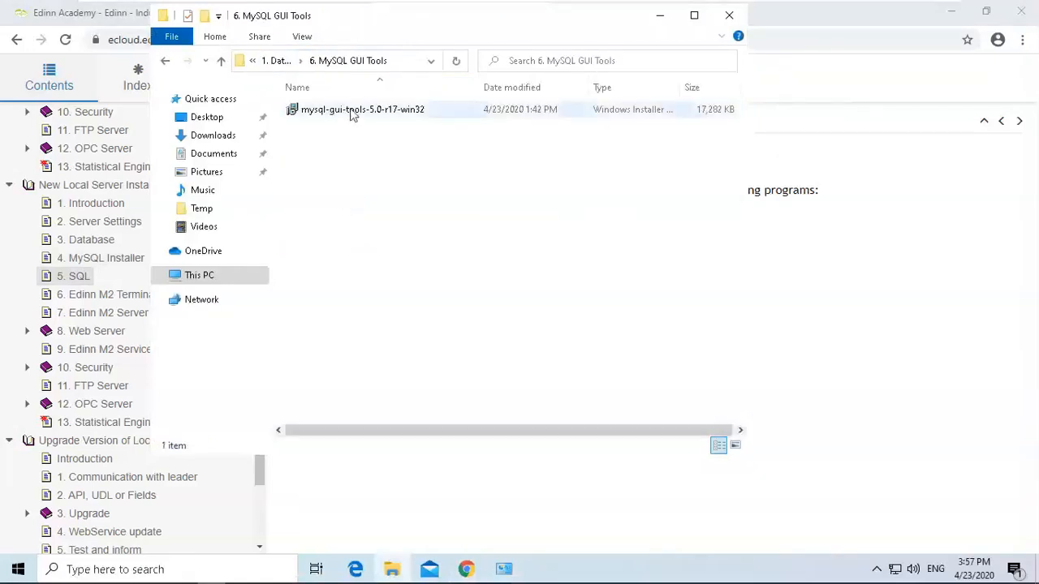
pyautogui.click(352, 114)
pyautogui.rightClick(351, 112)
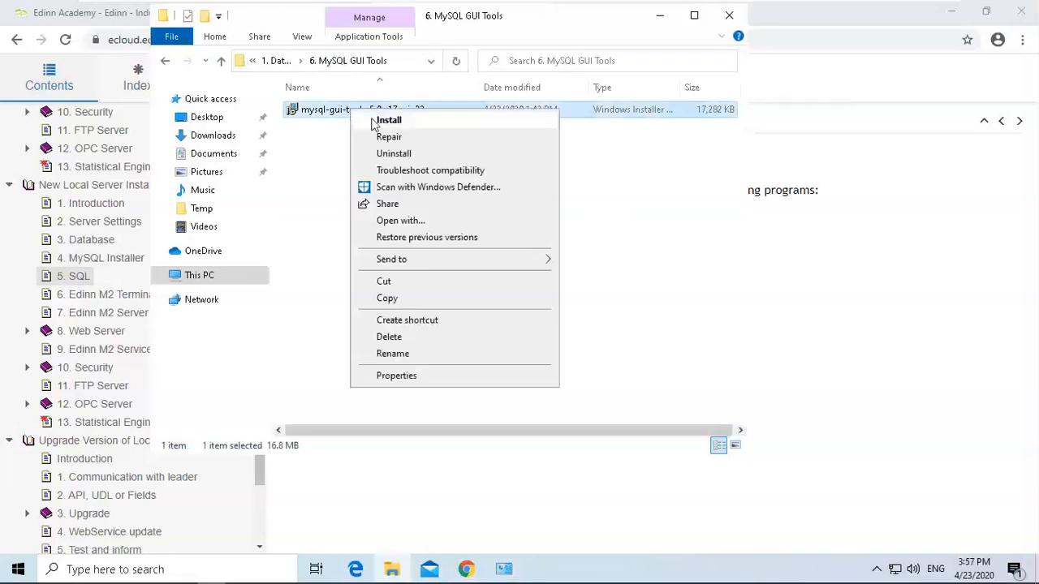
pyautogui.click(373, 120)
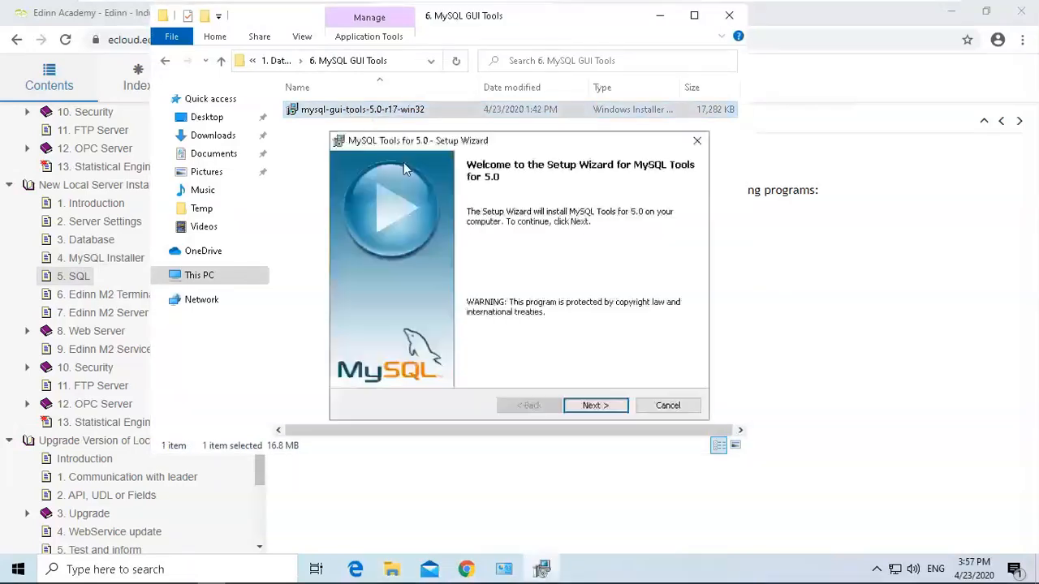
# Accept the license, keep the Complete setup type, and install MySQL Tools for 5.0 through to Finish.
pyautogui.click(597, 407)
pyautogui.click(498, 353)
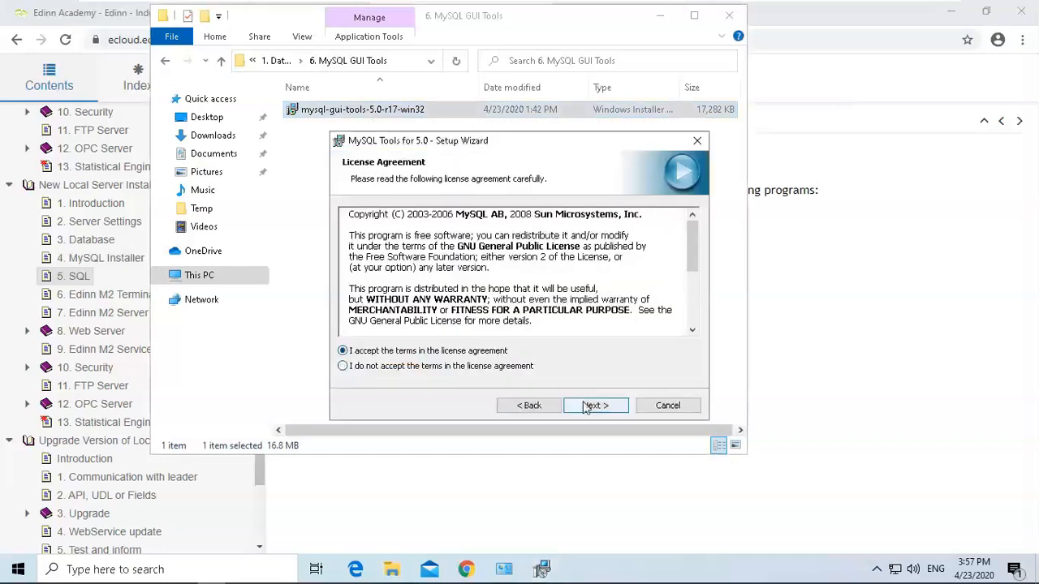
pyautogui.click(589, 407)
pyautogui.click(596, 406)
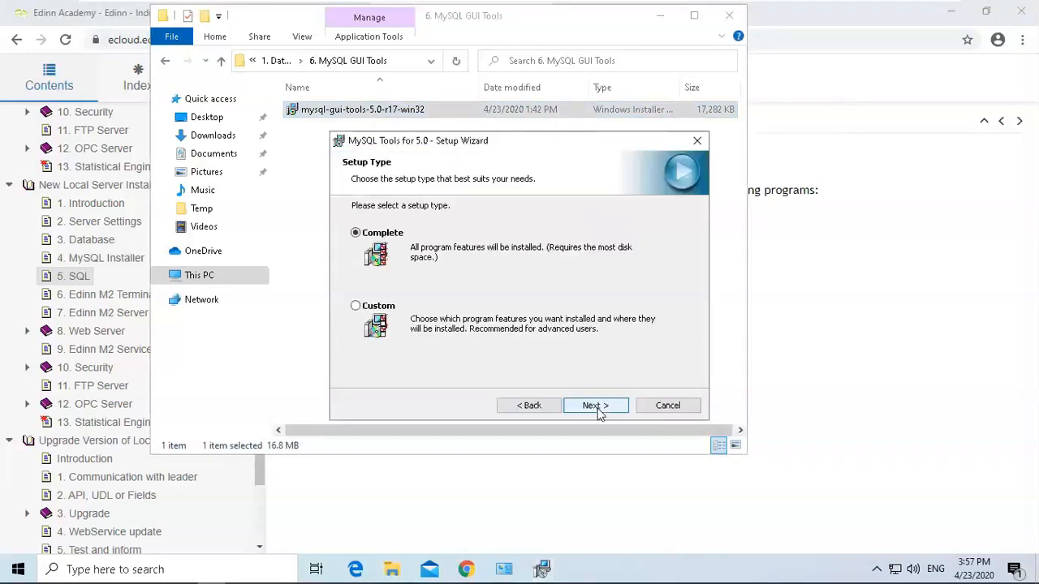
pyautogui.click(596, 406)
pyautogui.click(597, 406)
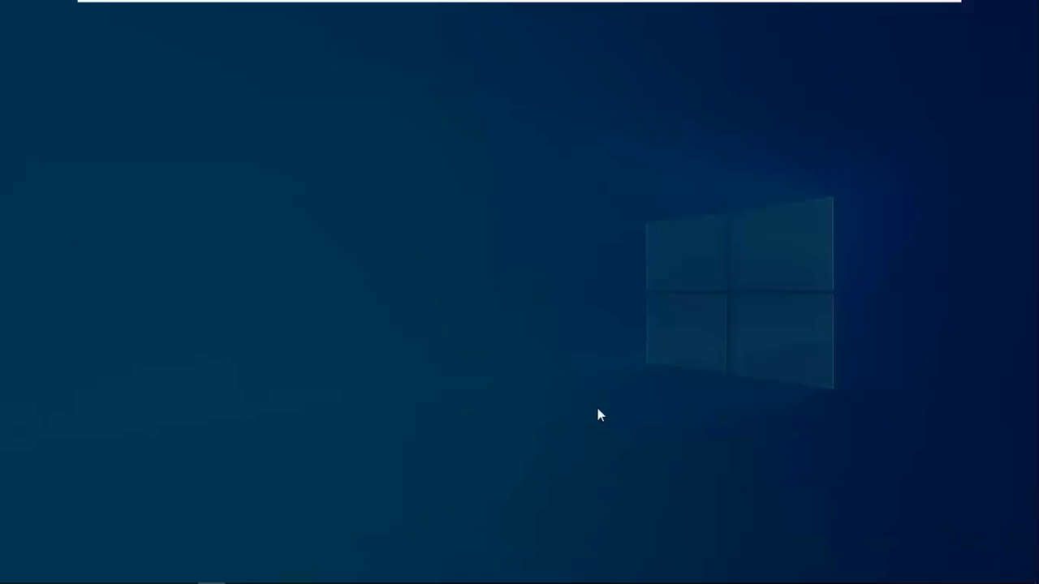
pyautogui.click(459, 414)
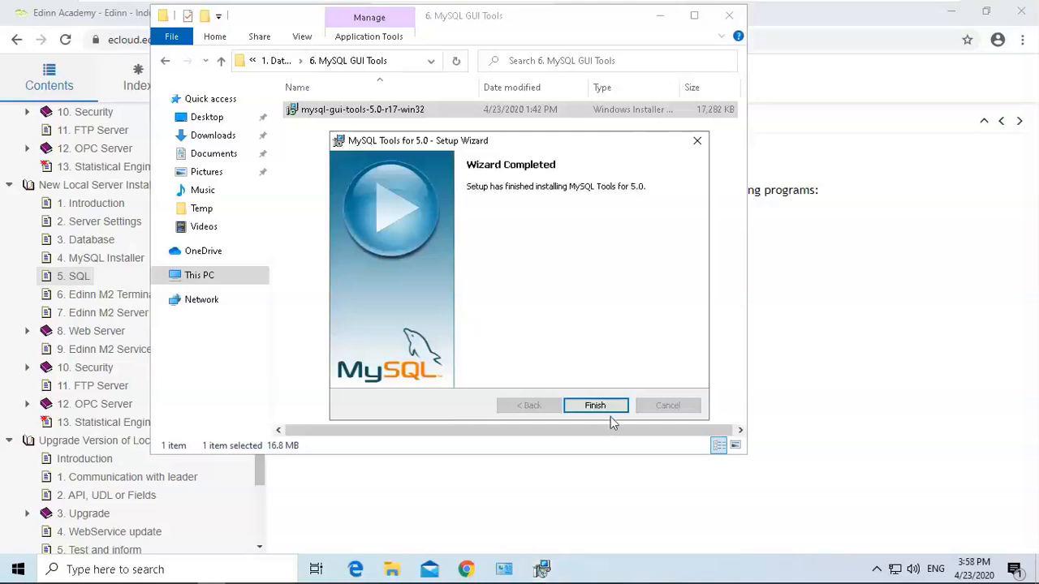
pyautogui.click(609, 410)
# Open the 7. SQL Yog folder, run SQLyog-12.2.1-0.x64Community as administrator, and choose English as installer language.
pyautogui.click(276, 60)
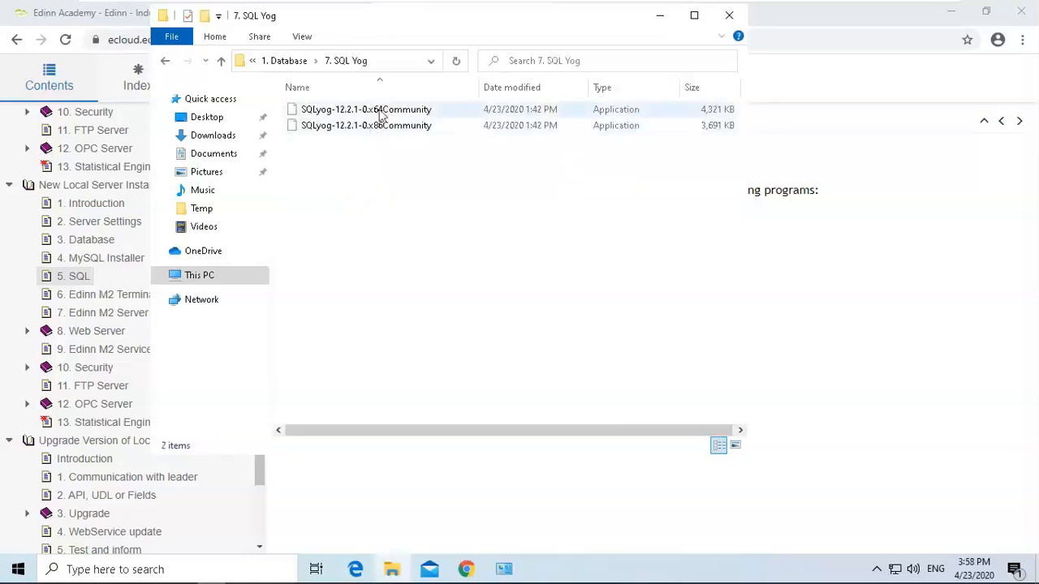
pyautogui.click(381, 114)
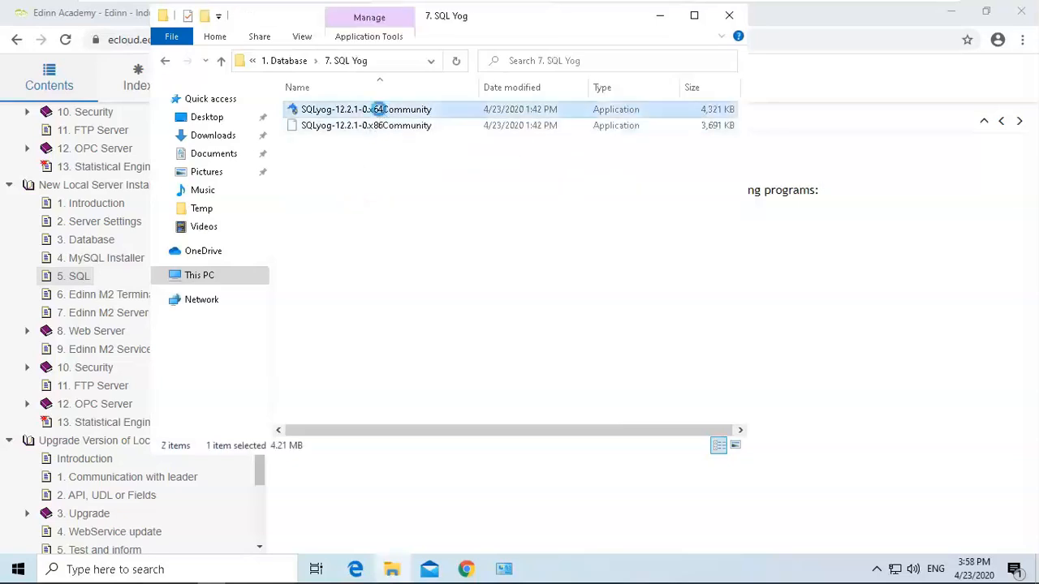
pyautogui.rightClick(379, 111)
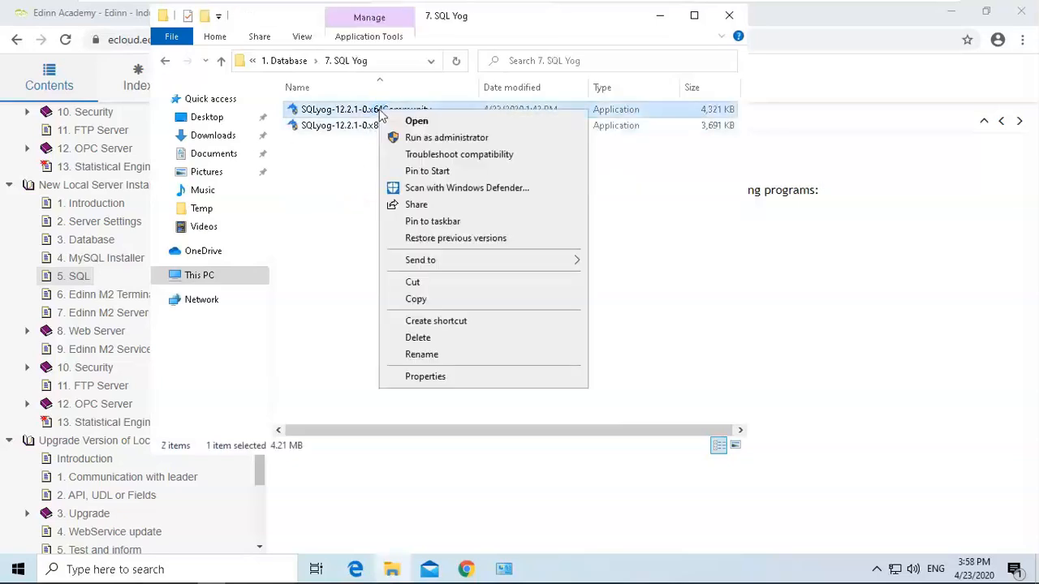
pyautogui.click(444, 138)
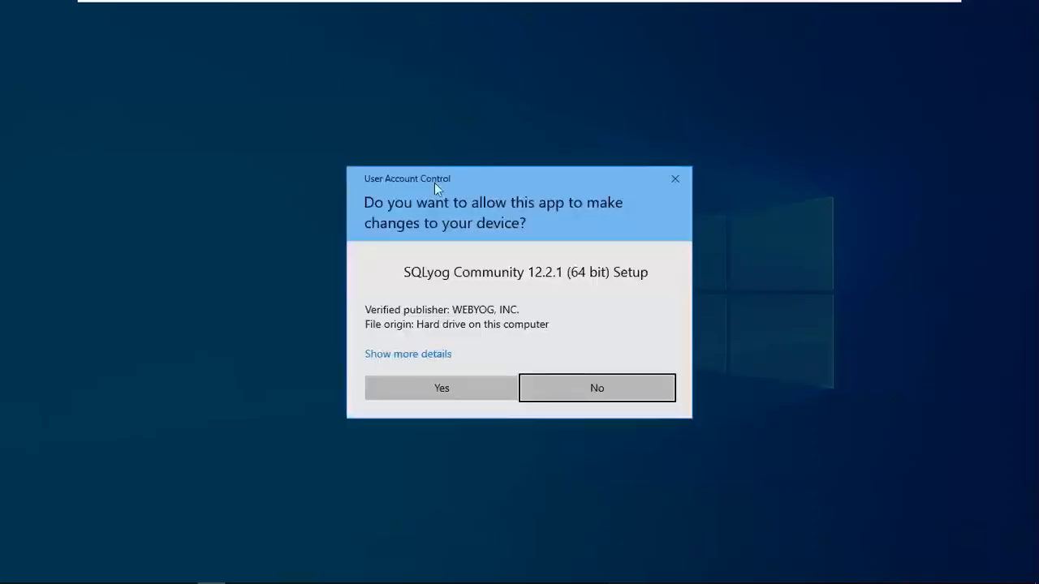
pyautogui.click(456, 384)
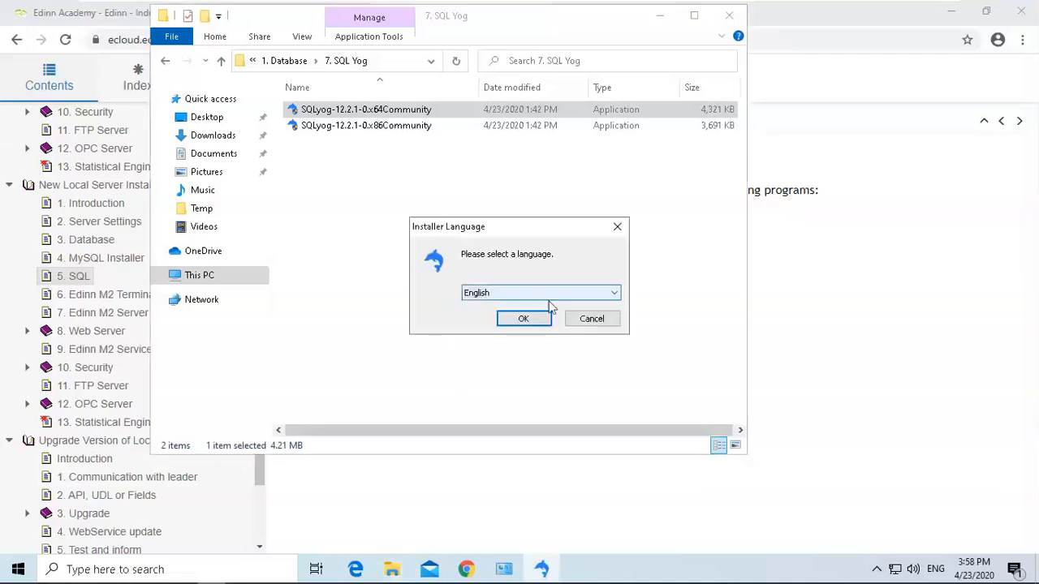
pyautogui.click(532, 321)
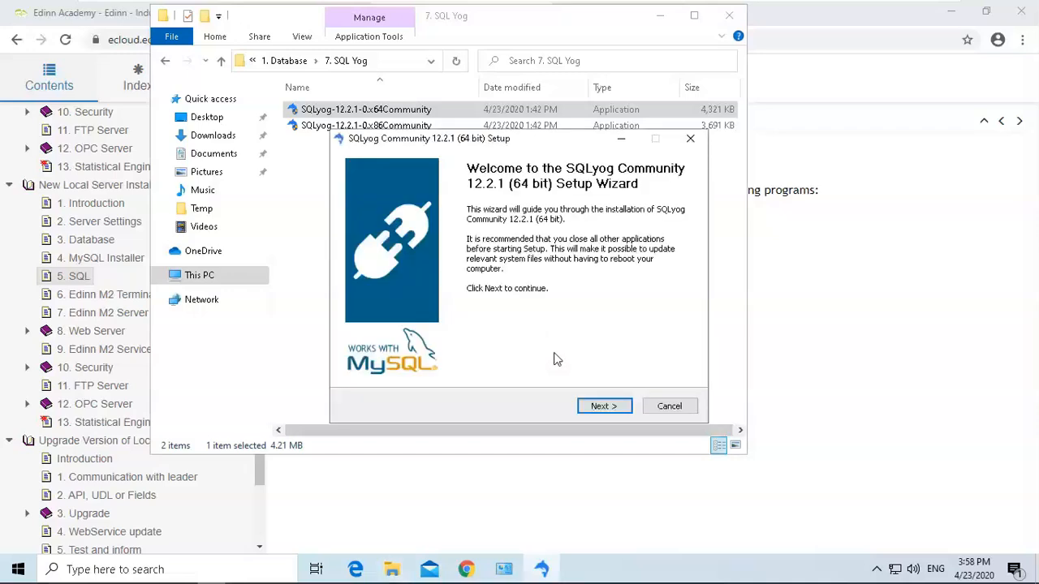
# Accept the license and install SQLyog Community 12.2.1 (64 bit) with default components, launching it on finish.
pyautogui.click(604, 408)
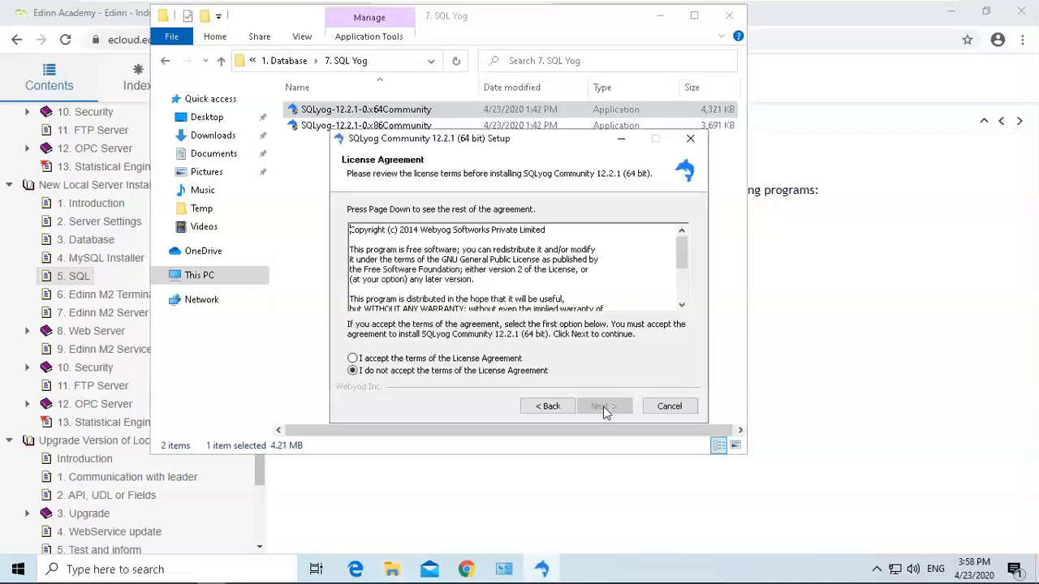
pyautogui.click(481, 359)
pyautogui.click(607, 407)
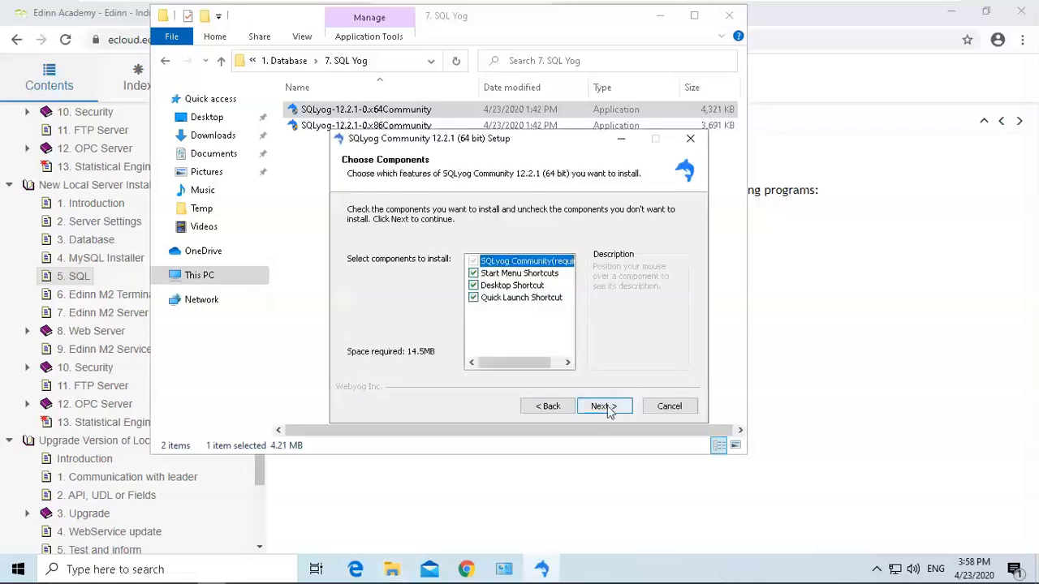
pyautogui.click(608, 407)
pyautogui.click(607, 408)
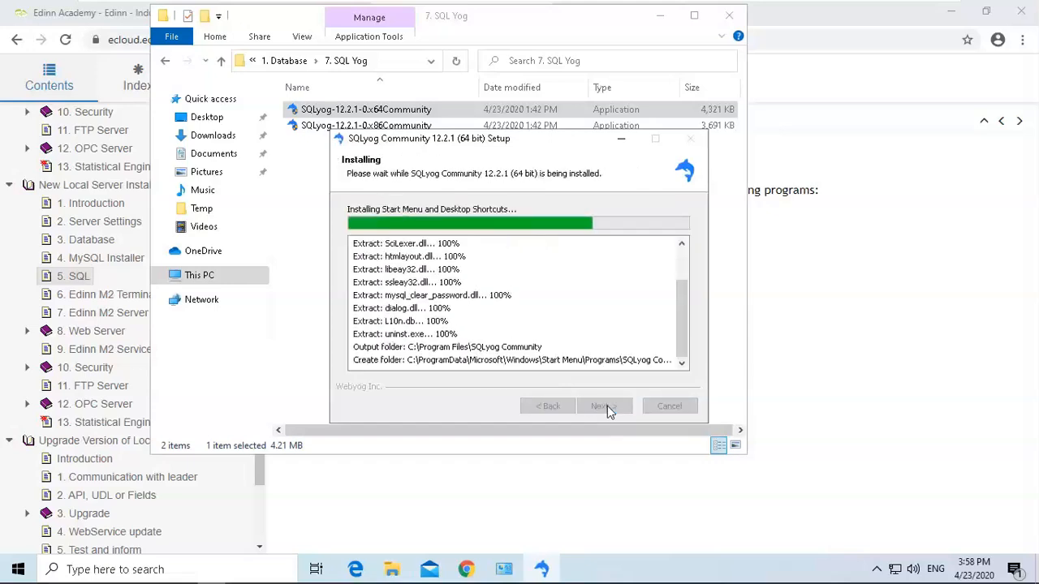
pyautogui.click(605, 406)
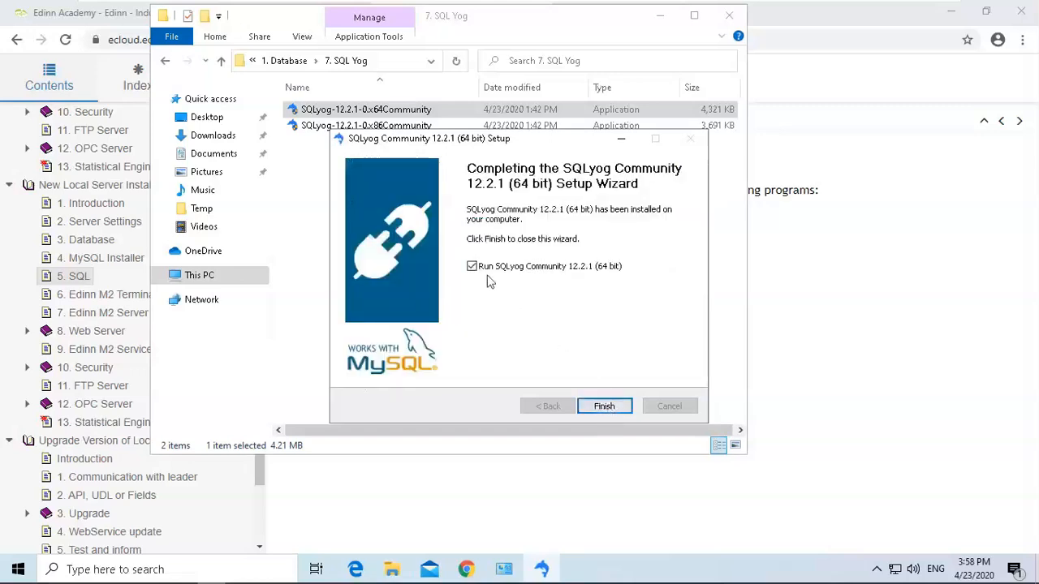
pyautogui.click(605, 406)
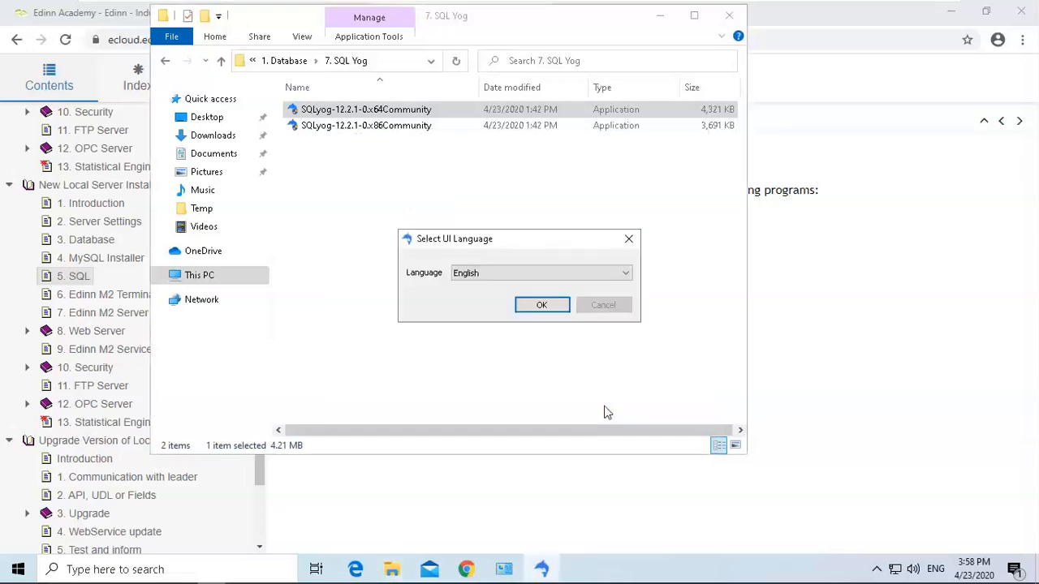
# Confirm English as SQLyog's interface language and create a new MySQL connection named New Connection.
pyautogui.click(538, 307)
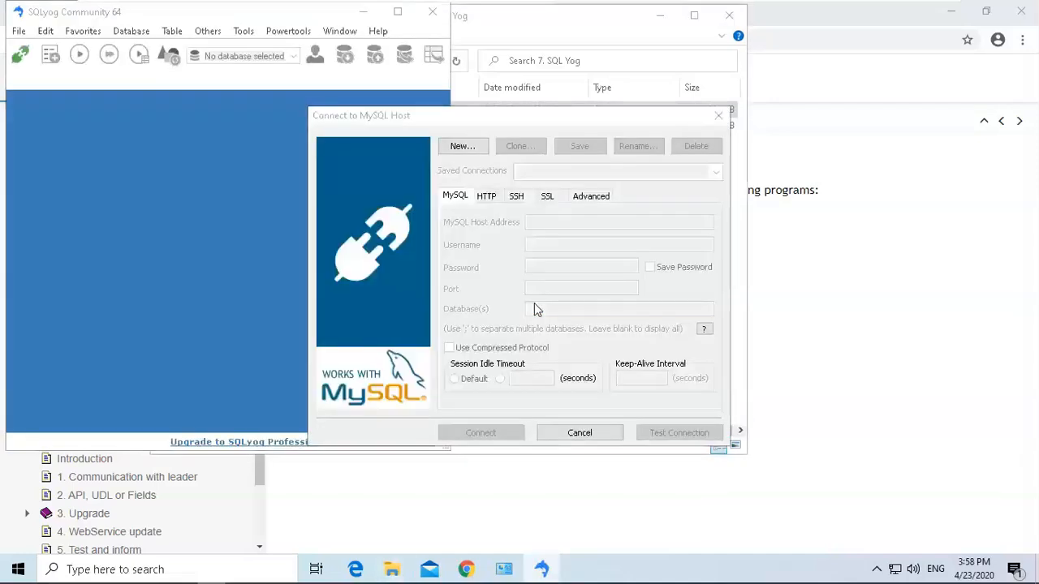
pyautogui.click(463, 147)
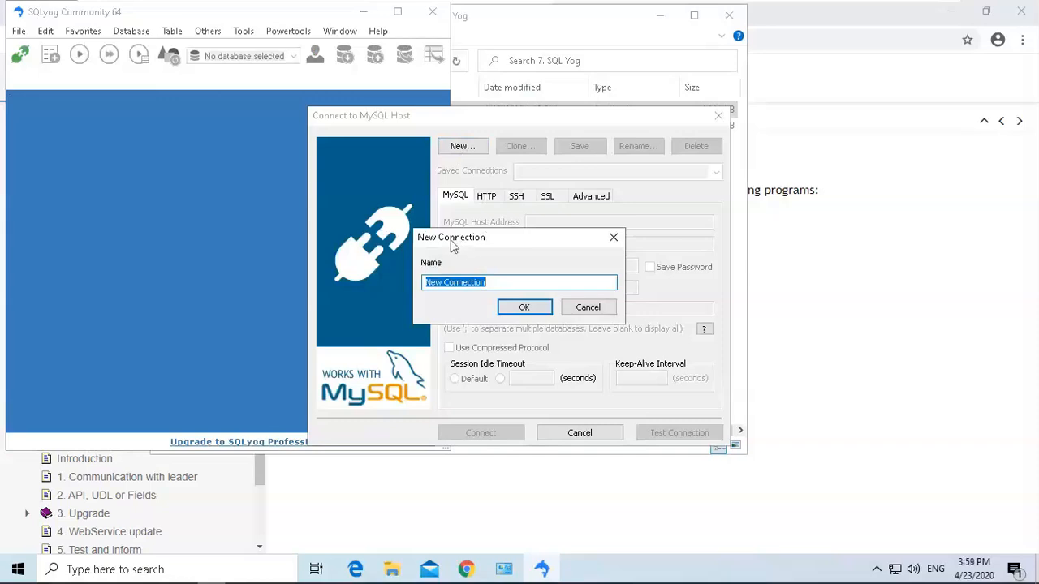
pyautogui.click(501, 286)
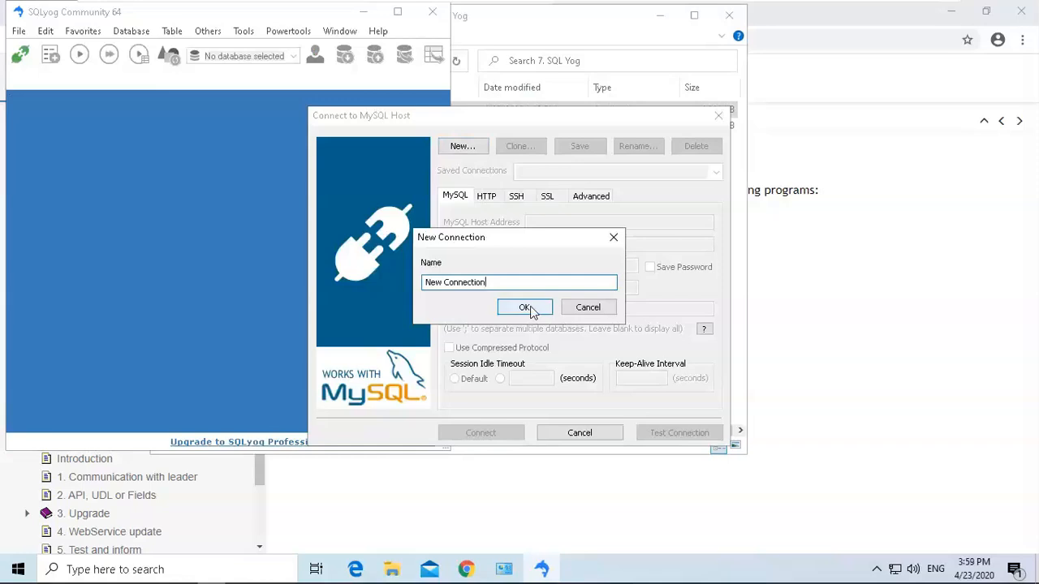
pyautogui.click(526, 308)
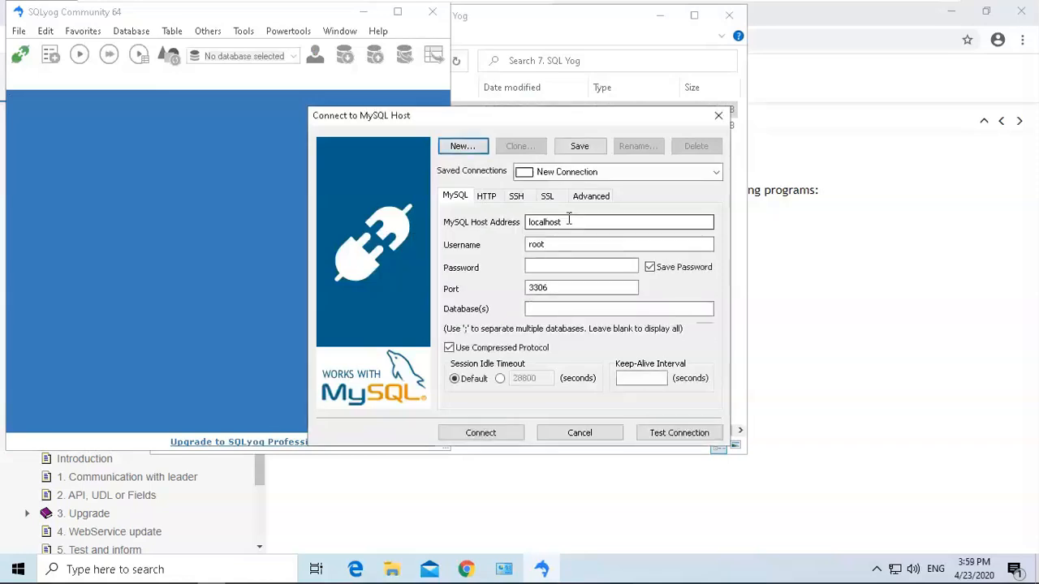
# Enter the root account password for localhost and set the connection port to 10000.
pyautogui.moveTo(569, 222); pyautogui.dragTo(500, 244)
pyautogui.click(570, 246)
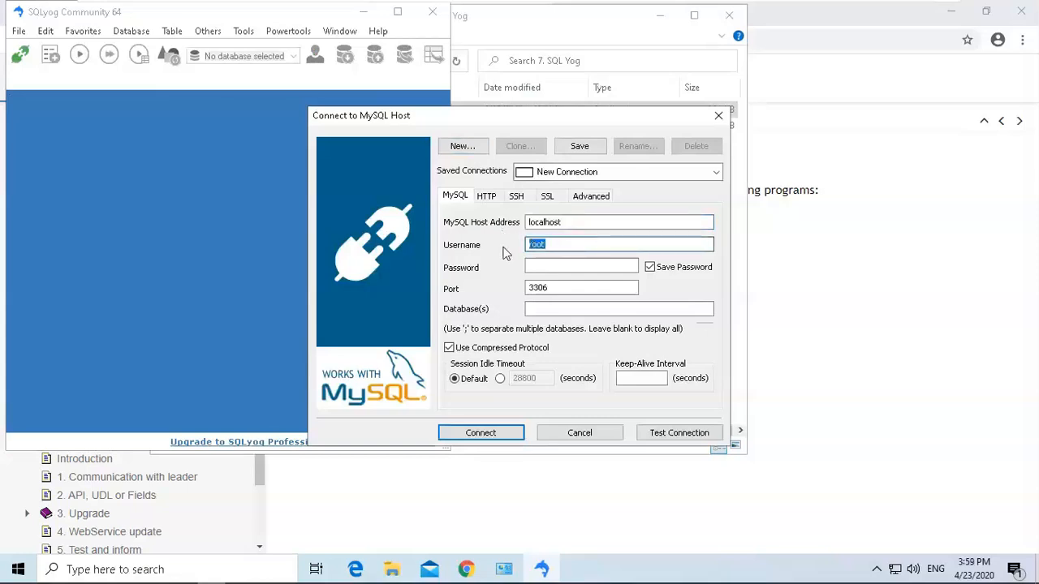
pyautogui.click(555, 269)
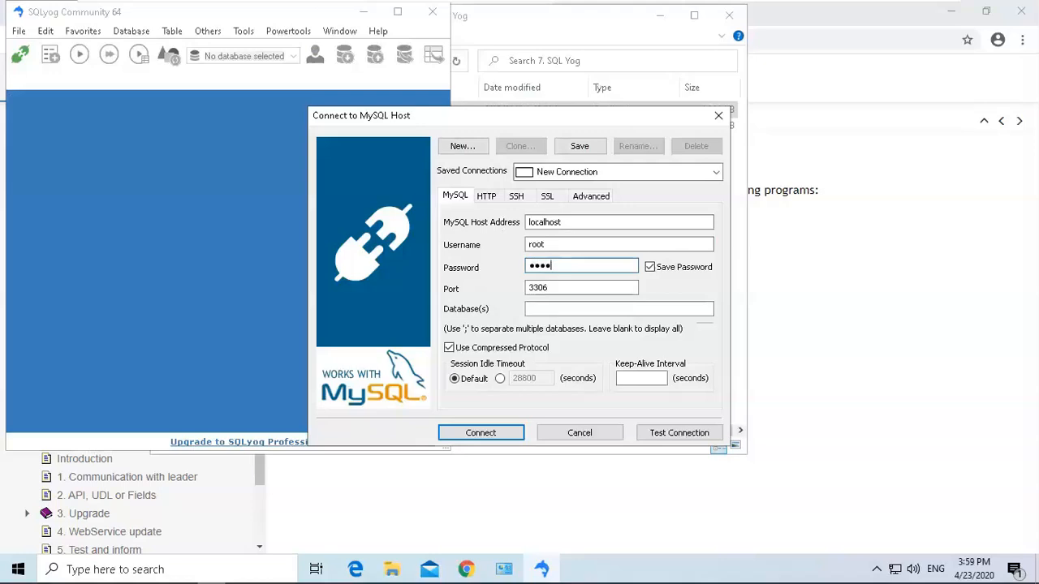
pyautogui.moveTo(533, 295); pyautogui.dragTo(492, 301)
pyautogui.press('BackSpace')
pyautogui.write('10000')
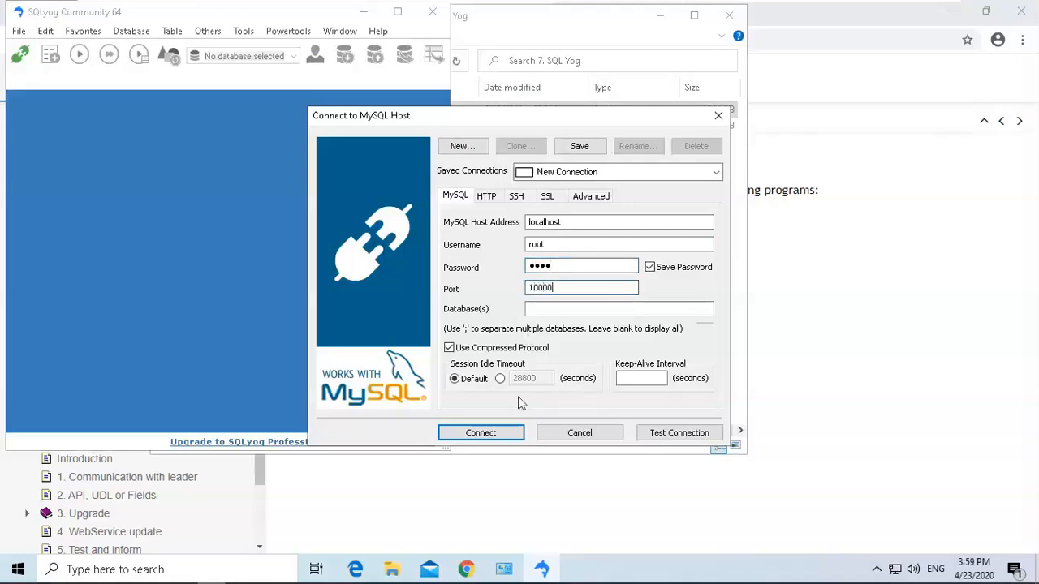
# Connect to the MySQL host, saving the connection changes, and dismiss the update notice.
pyautogui.click(491, 436)
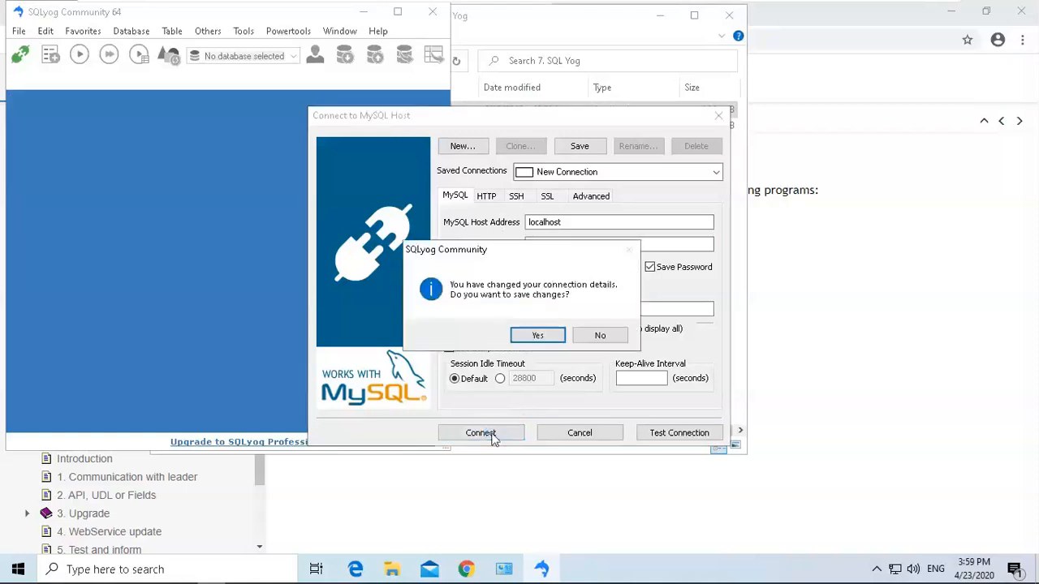
pyautogui.click(537, 336)
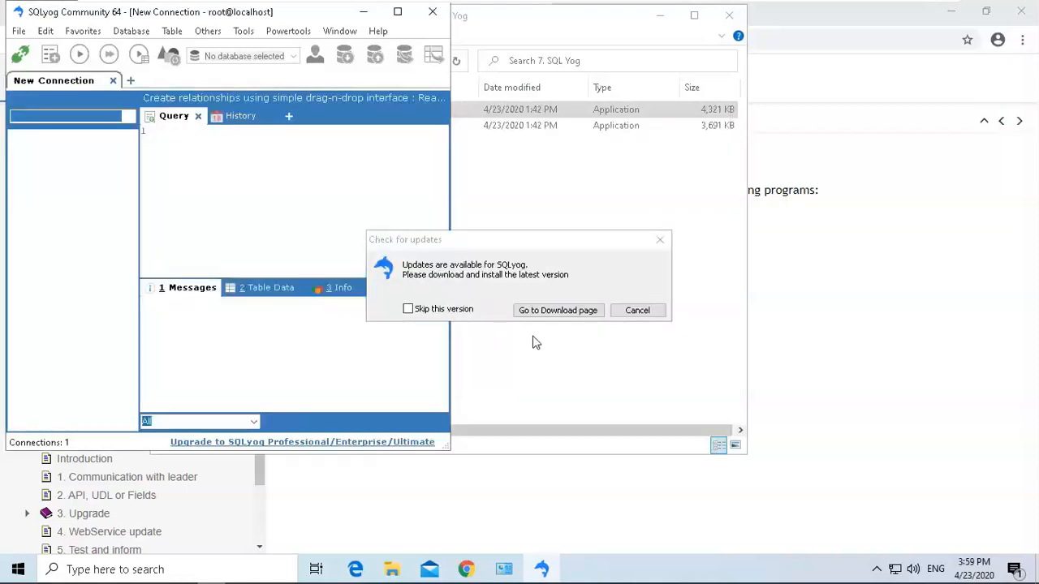
pyautogui.click(660, 239)
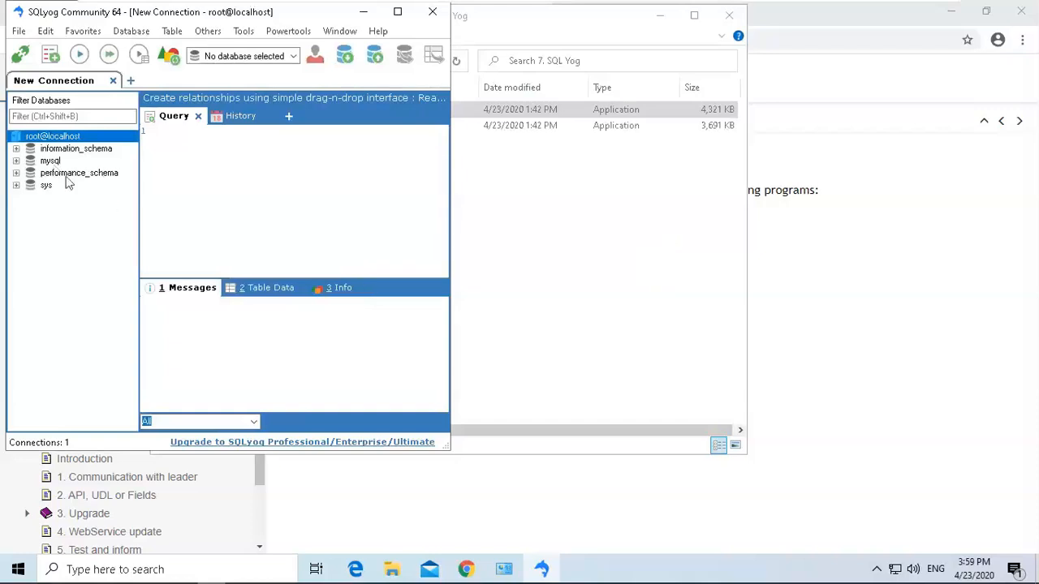
# Close SQLyog and continue past the Community Edition upgrade screen.
pyautogui.click(436, 13)
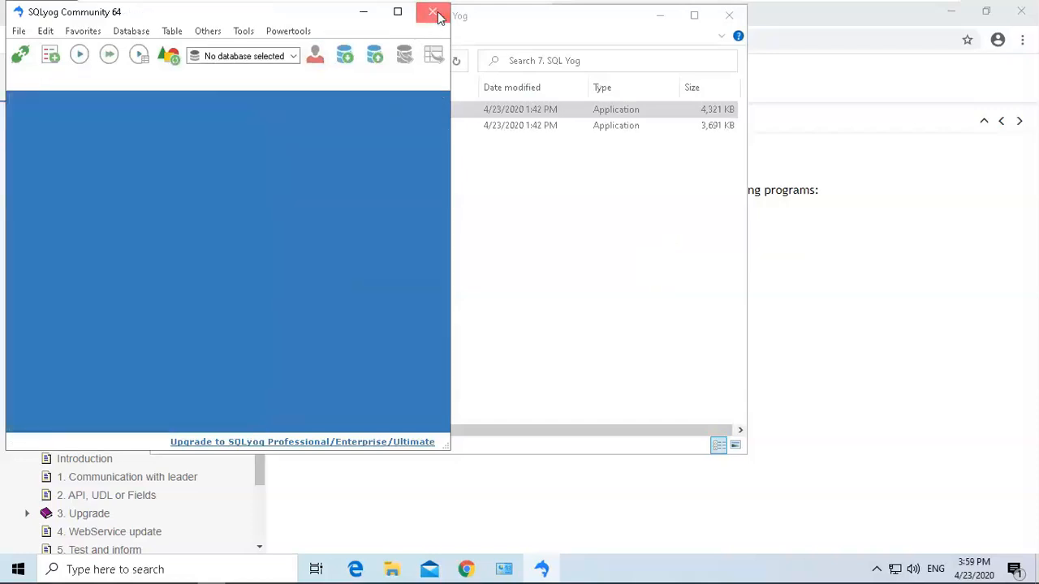
pyautogui.click(435, 14)
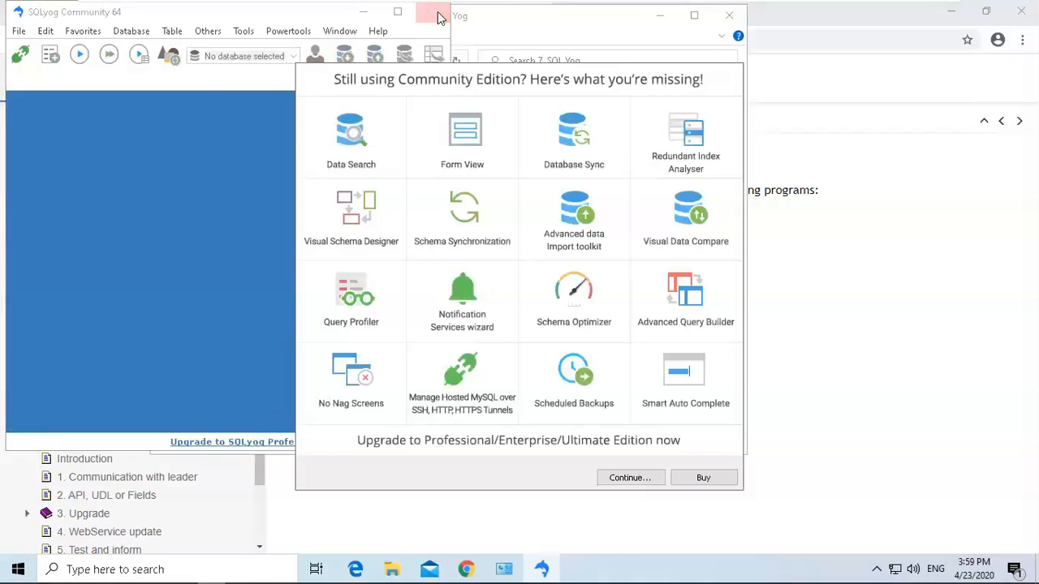
pyautogui.click(631, 478)
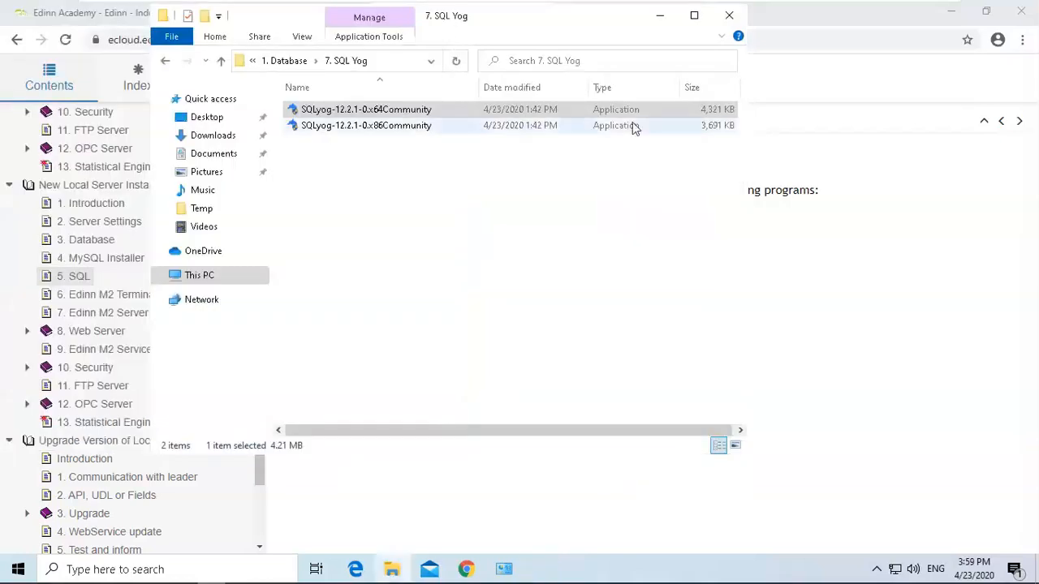
# Open the 6. Edinn M2 Terminal page of the guide and read its file location instructions.
pyautogui.click(867, 224)
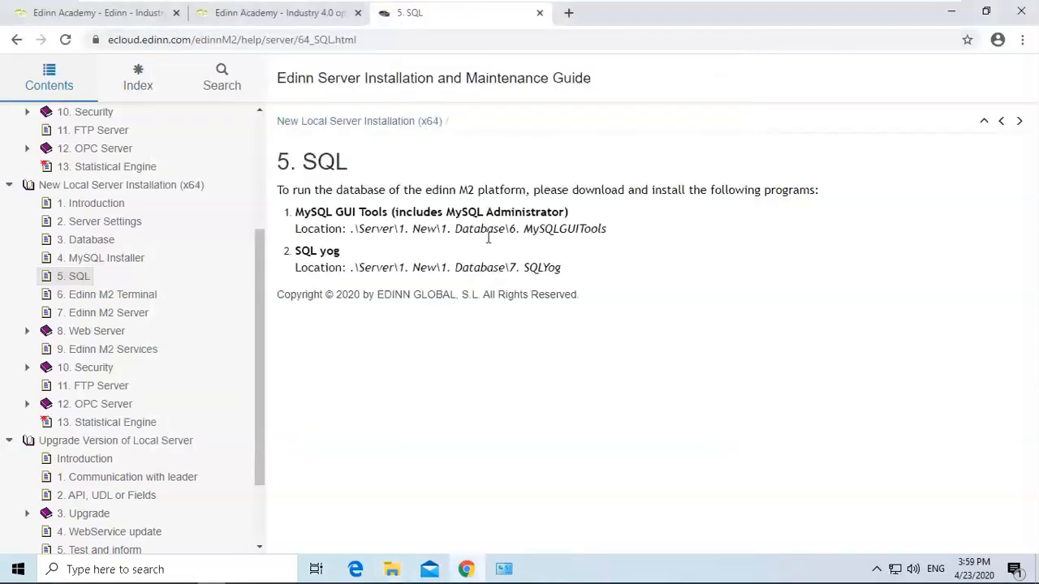
pyautogui.click(106, 297)
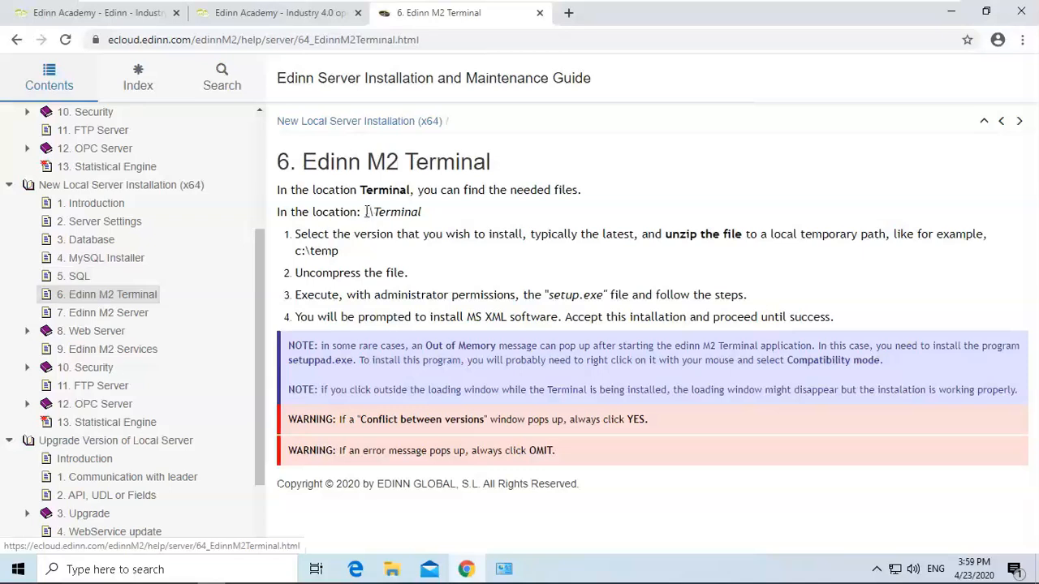
pyautogui.moveTo(367, 211); pyautogui.dragTo(422, 212)
pyautogui.click(442, 212)
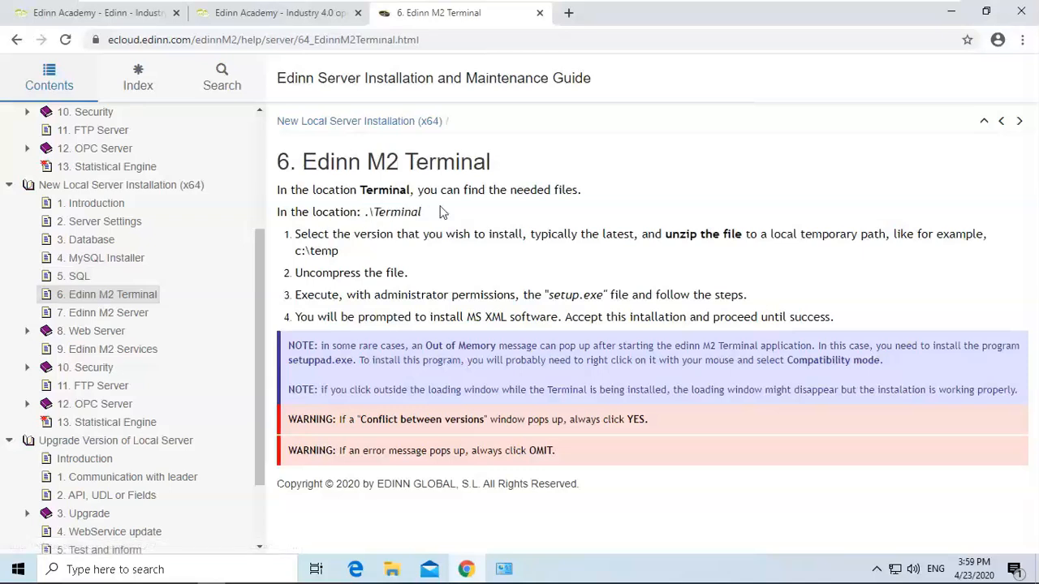
# Navigate File Explorer up from the SQL Yog folder to the C:\Temp folder.
pyautogui.click(392, 569)
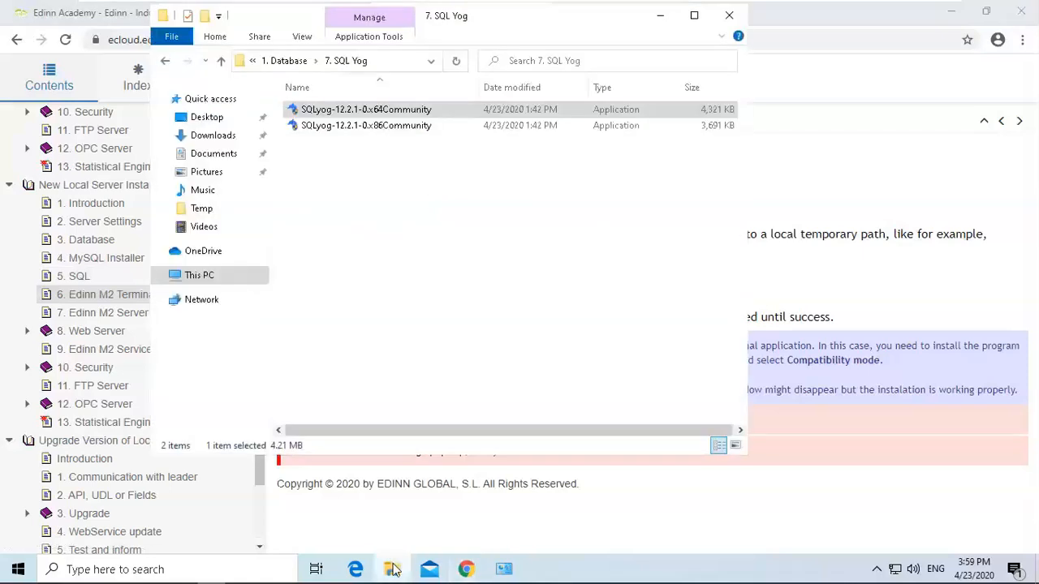
pyautogui.click(280, 63)
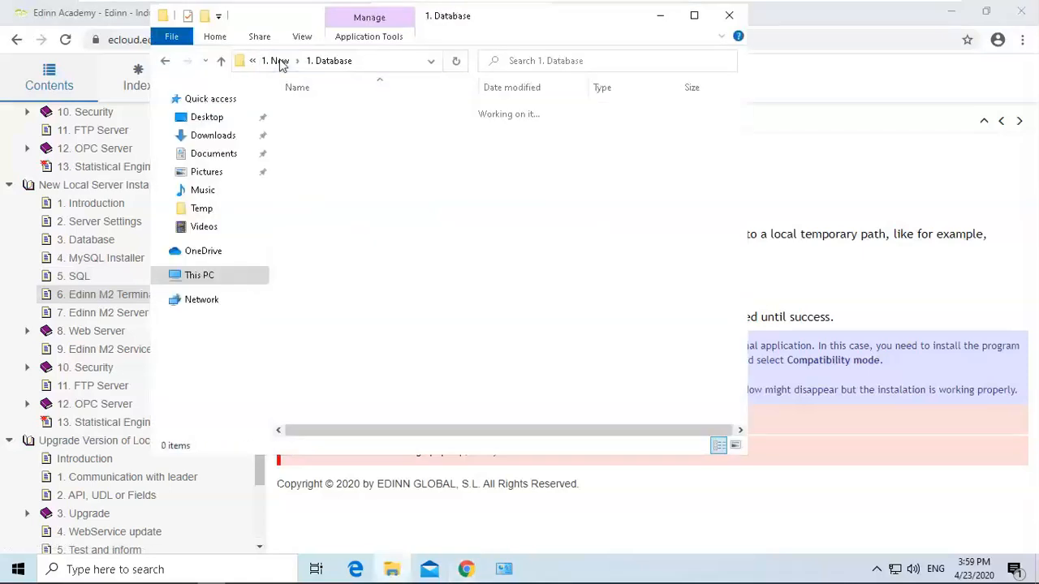
pyautogui.click(276, 61)
pyautogui.click(282, 64)
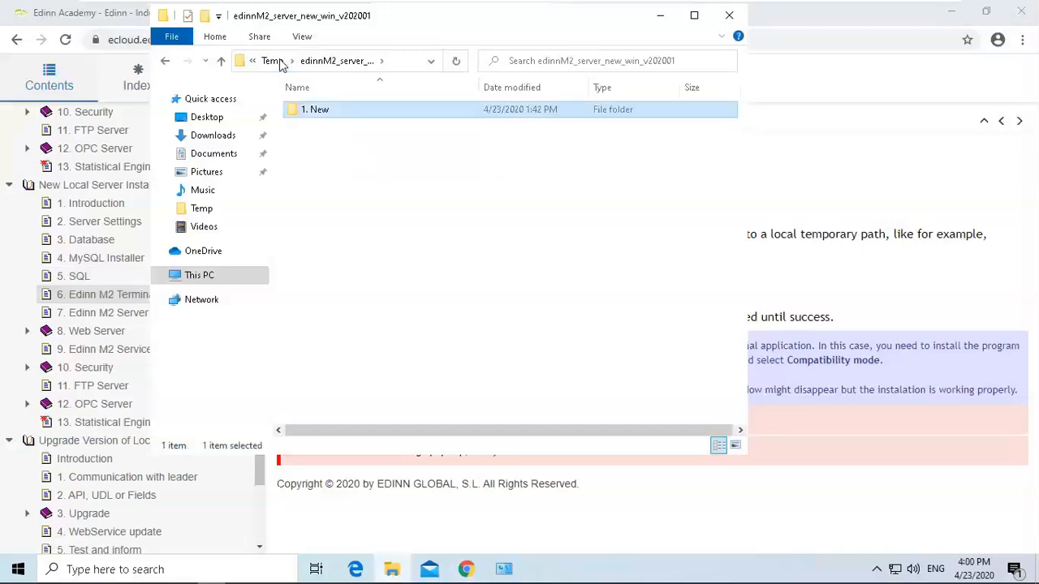
pyautogui.click(277, 63)
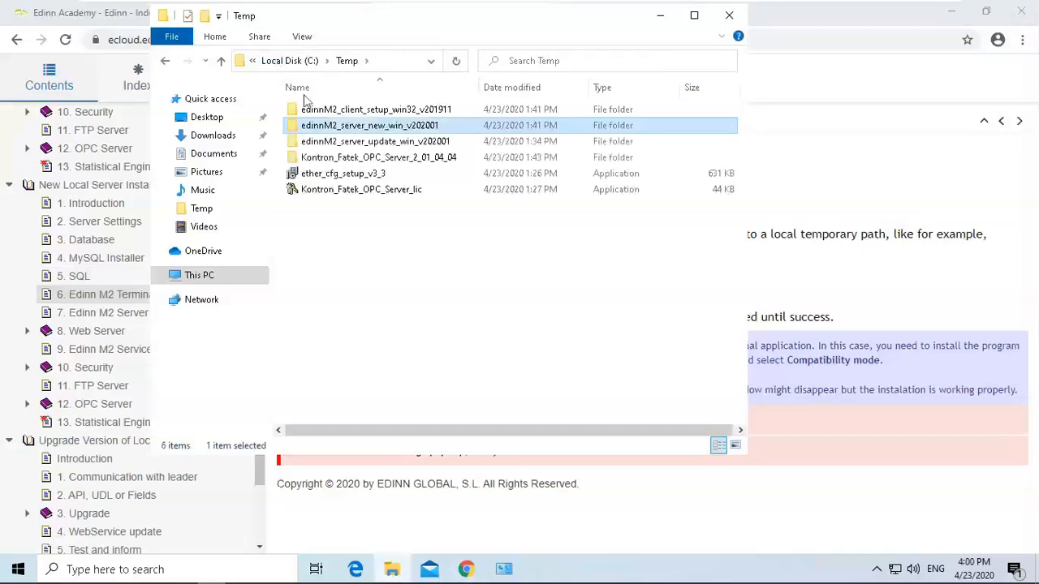
pyautogui.click(379, 213)
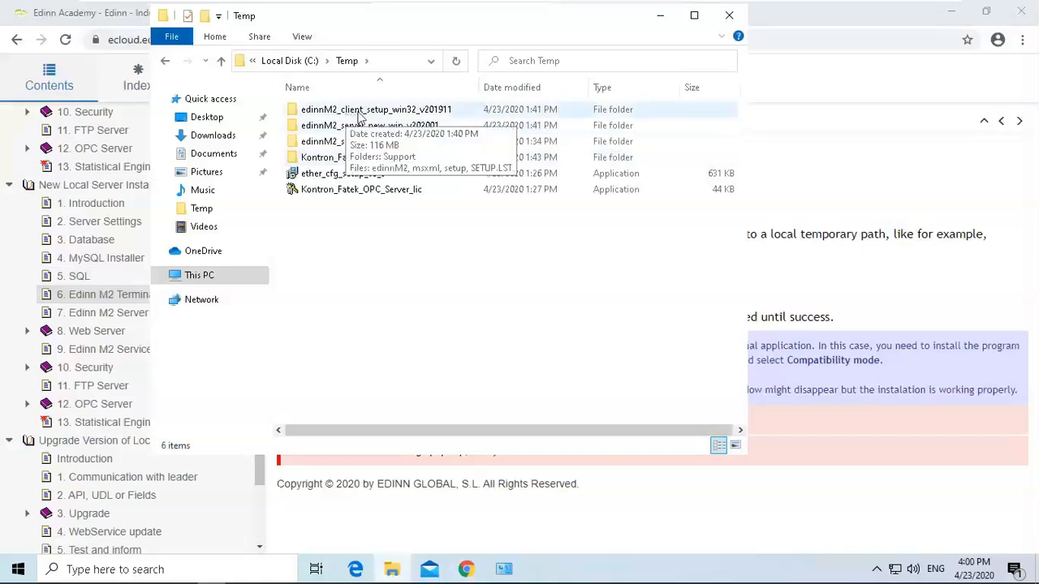
# Open the edinnM2_client_setup_win32_v201911 folder and run setup as administrator.
pyautogui.doubleClick(360, 116)
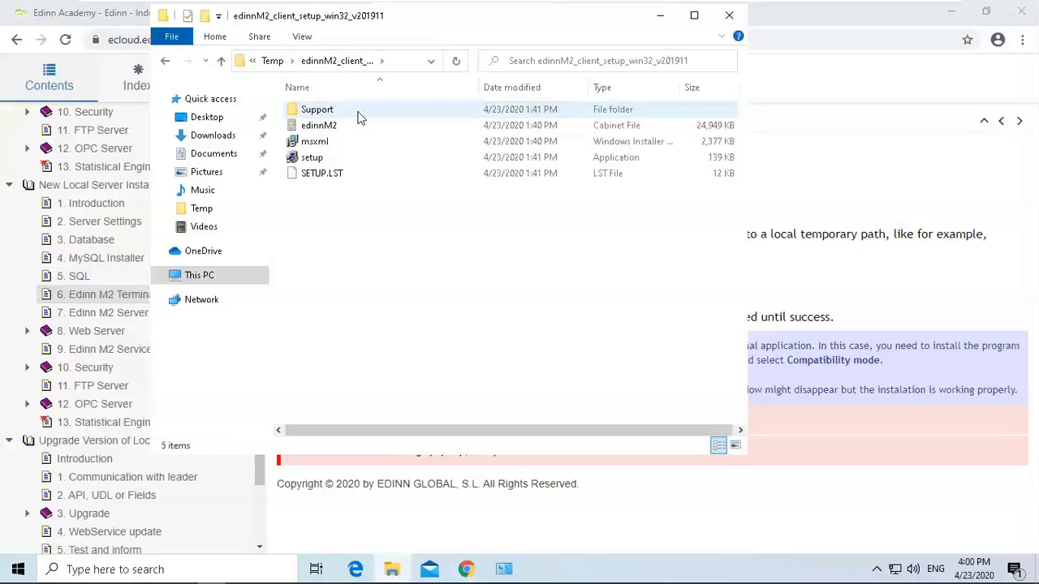
pyautogui.click(317, 161)
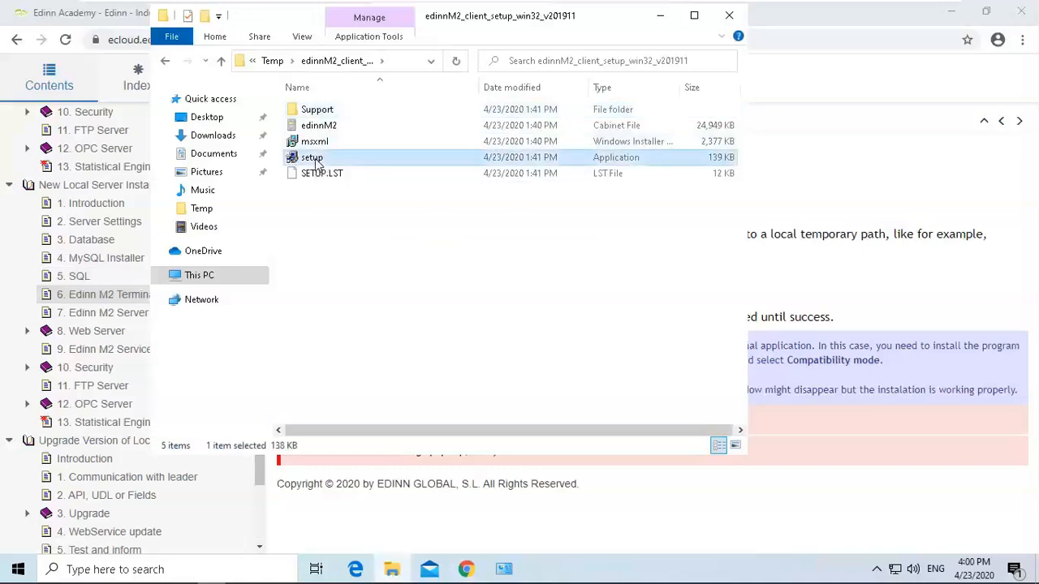
pyautogui.rightClick(317, 161)
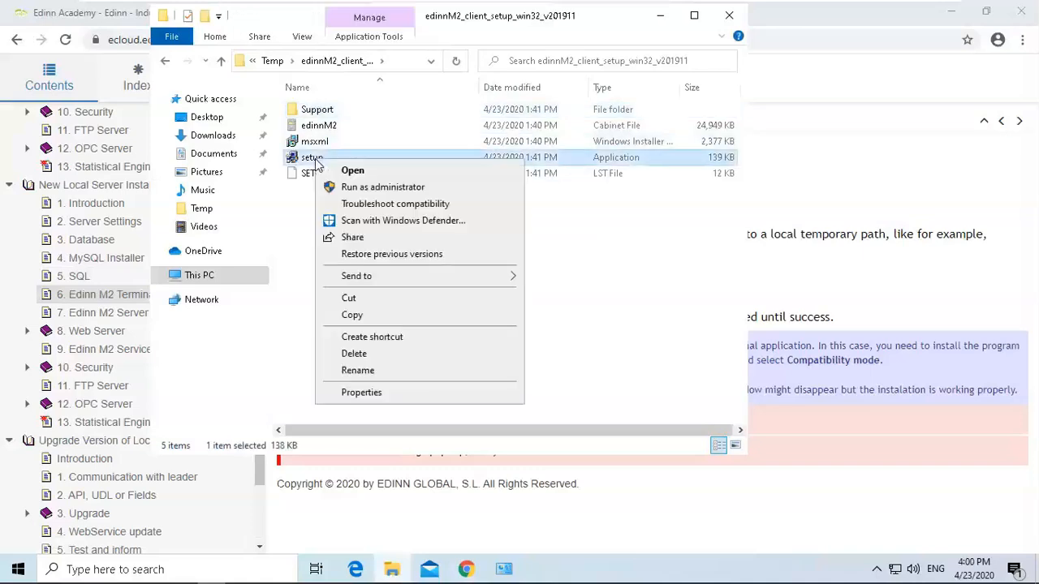
pyautogui.click(366, 188)
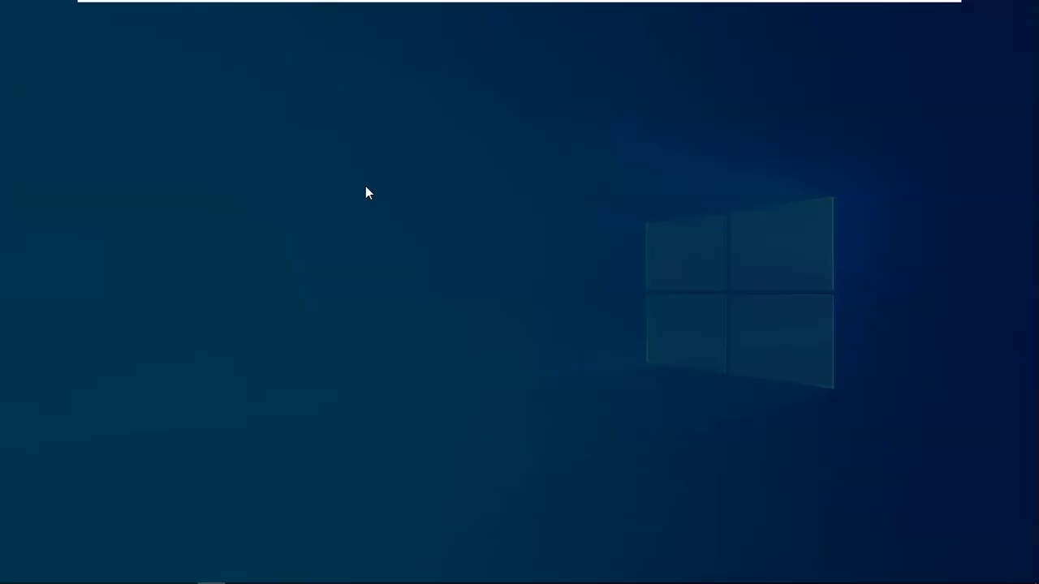
# Keep English and the default C:\Program Files (x86)\edinn\edinnM2\Client\ directory, and start the edinn M2 Client setup.
pyautogui.click(448, 394)
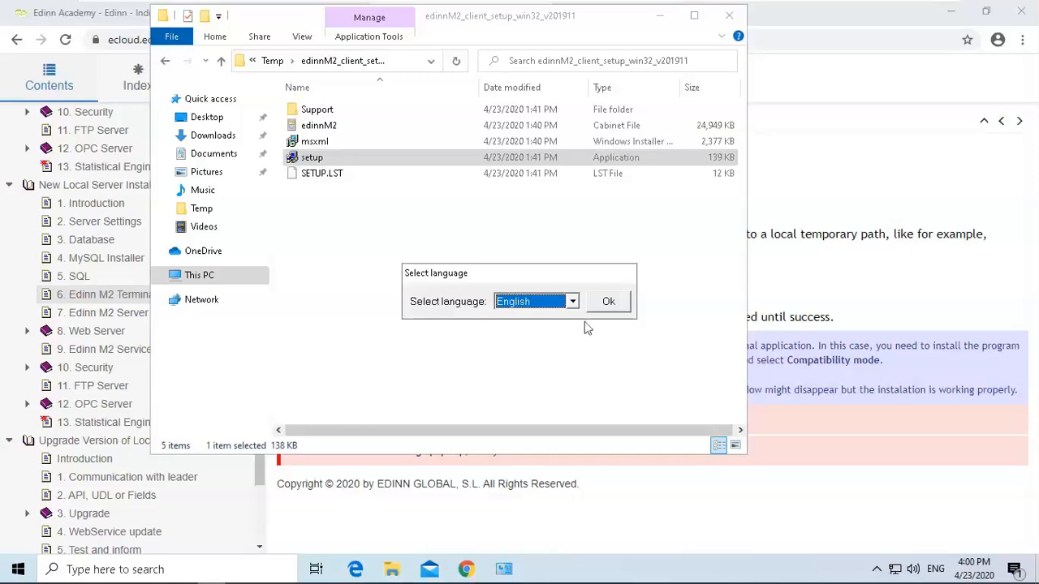
pyautogui.click(609, 302)
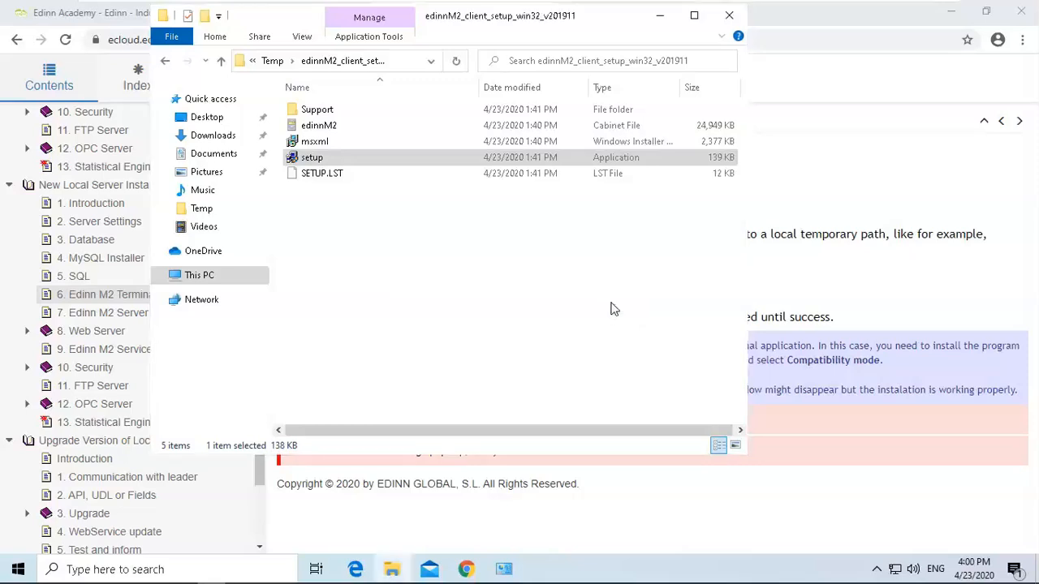
pyautogui.click(624, 313)
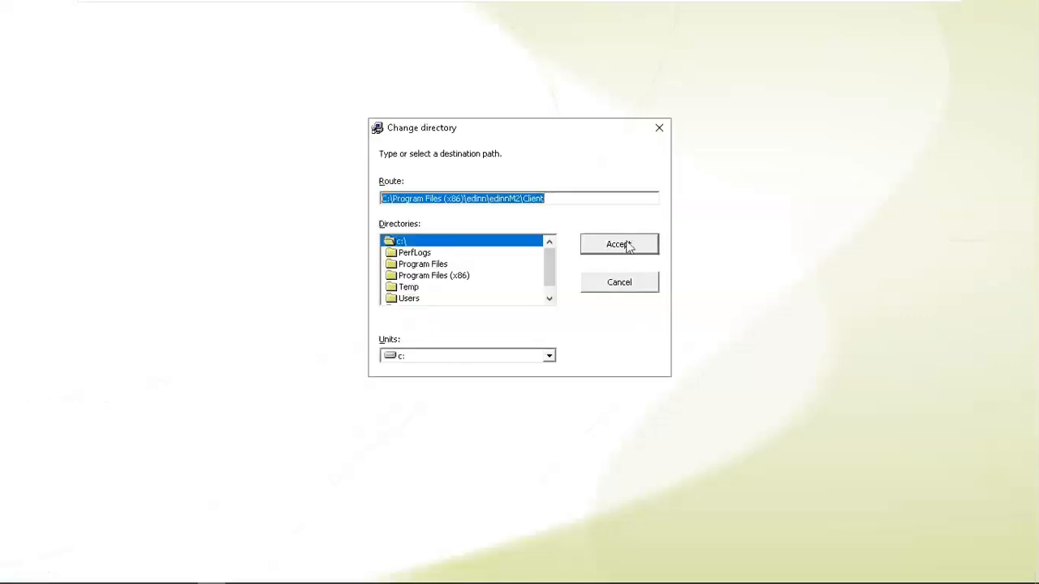
pyautogui.click(624, 244)
pyautogui.click(541, 352)
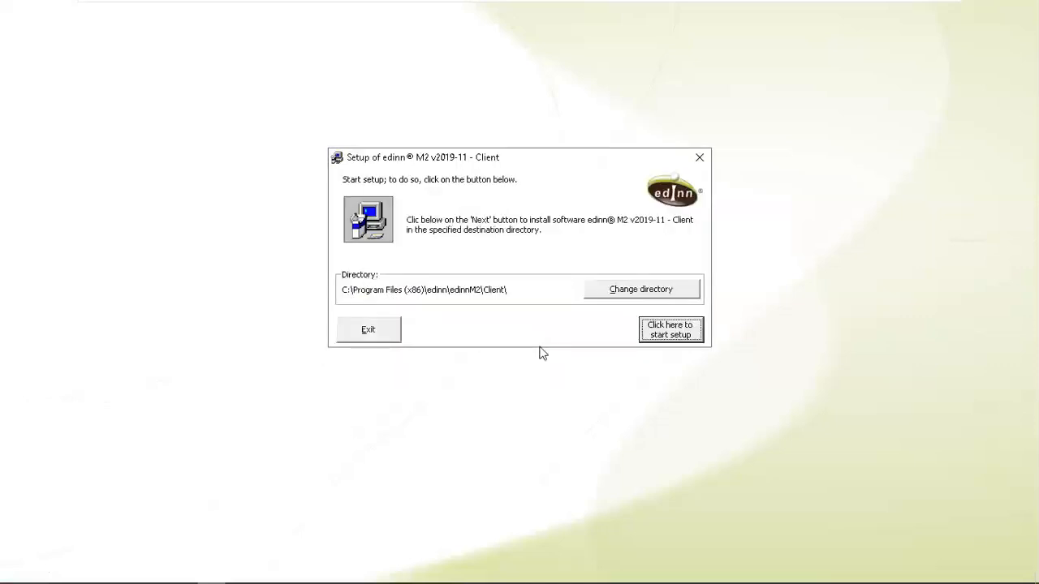
pyautogui.click(656, 335)
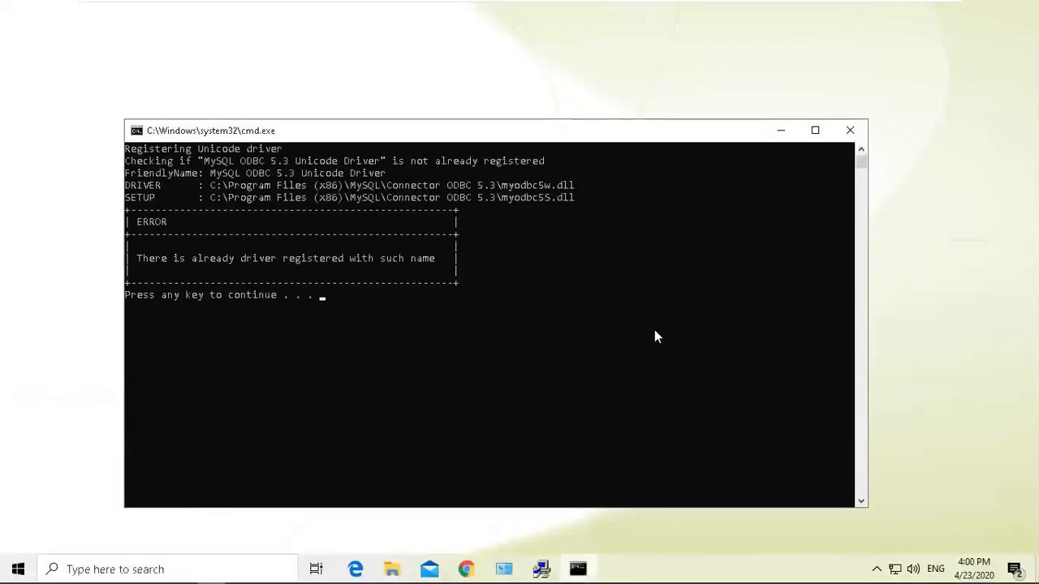
# Continue past the ODBC driver console and install MSXML 4.0 SP3 Parser using Install Now.
pyautogui.press('Return')
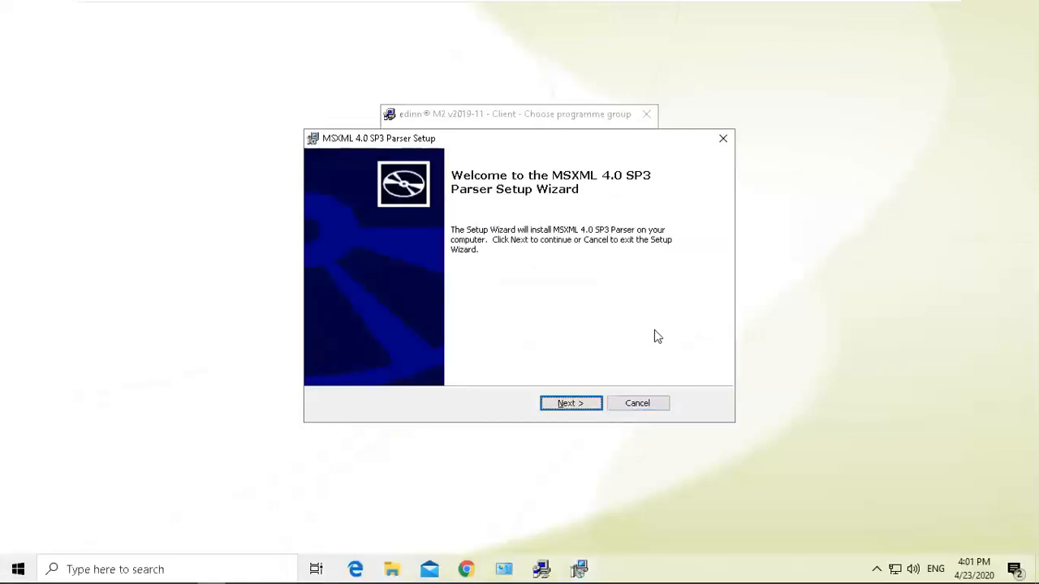
pyautogui.click(579, 408)
pyautogui.click(474, 352)
pyautogui.click(569, 408)
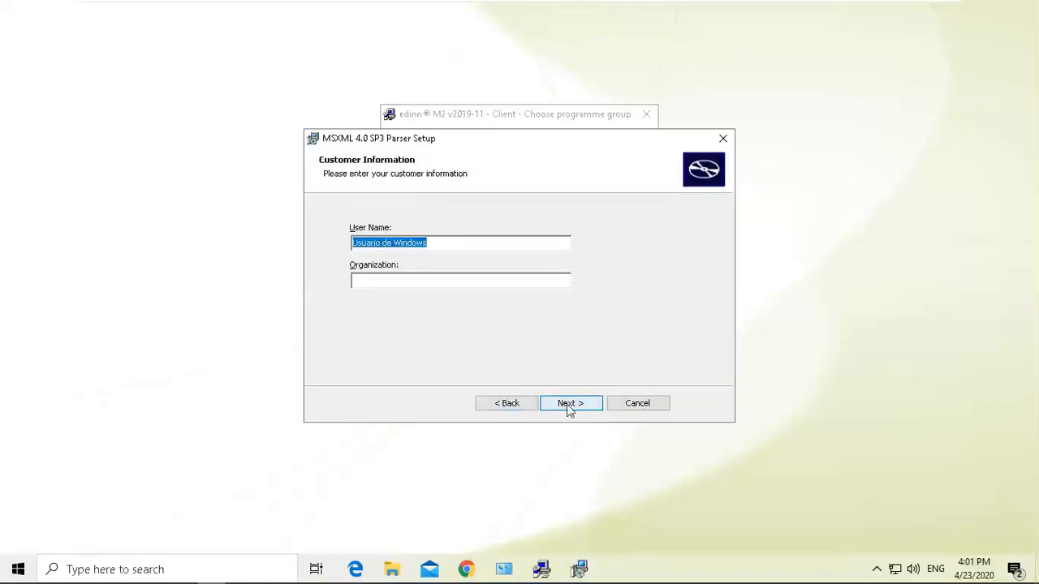
pyautogui.click(569, 405)
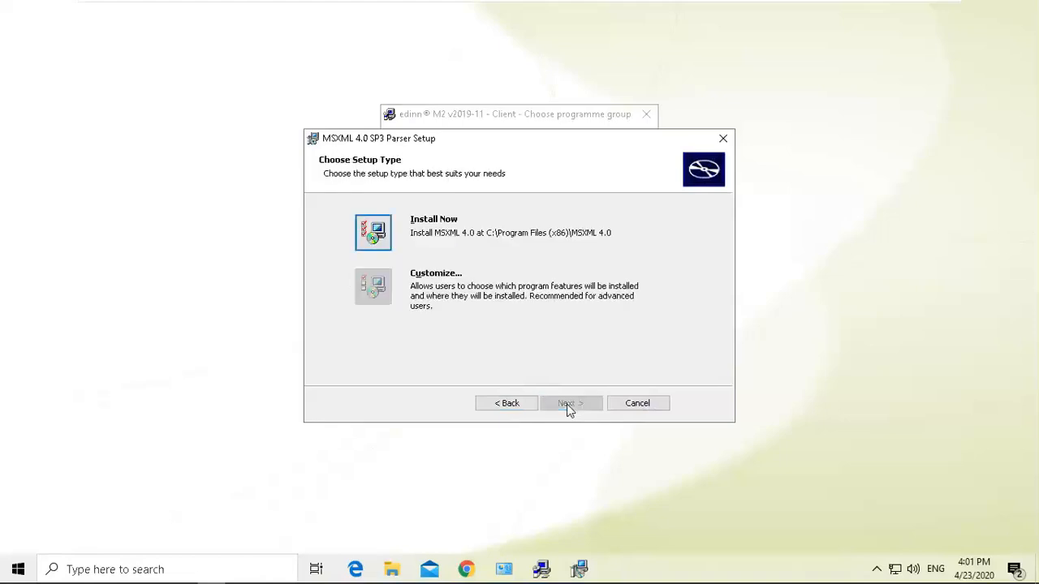
pyautogui.click(363, 240)
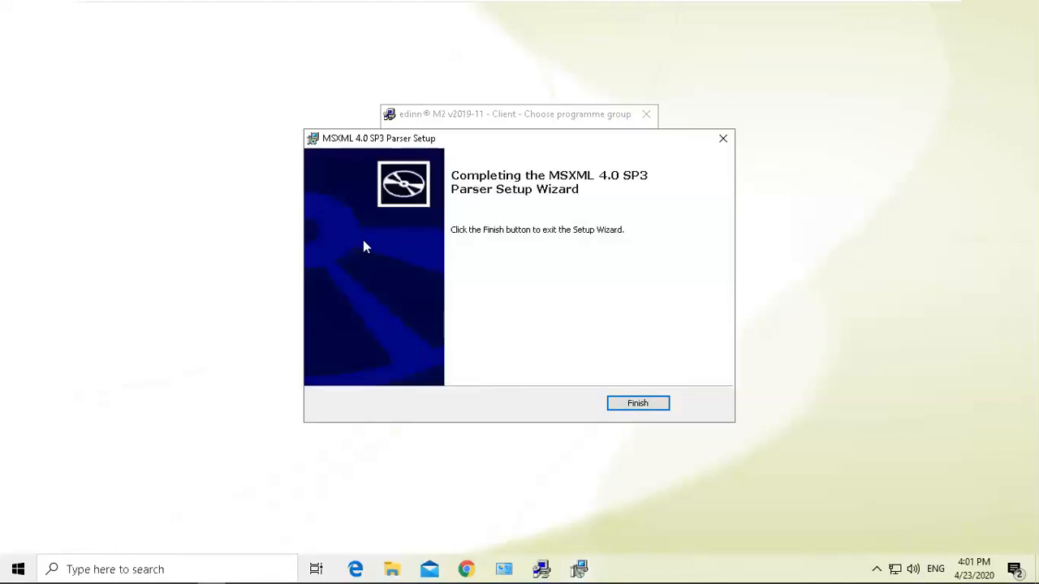
# Finish the MSXML setup and continue with the default edinn® M2 programme group.
pyautogui.click(649, 403)
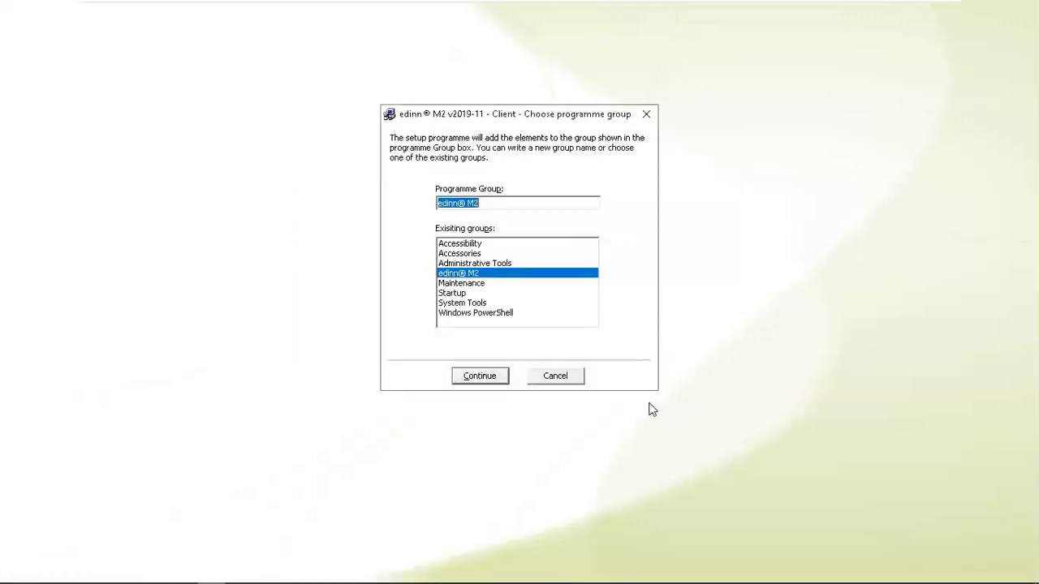
pyautogui.click(477, 376)
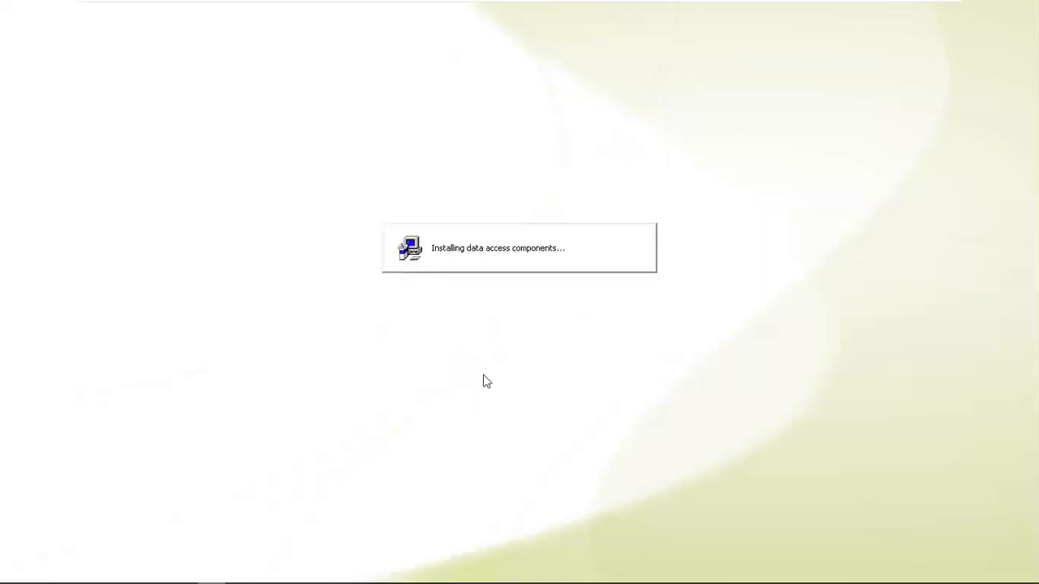
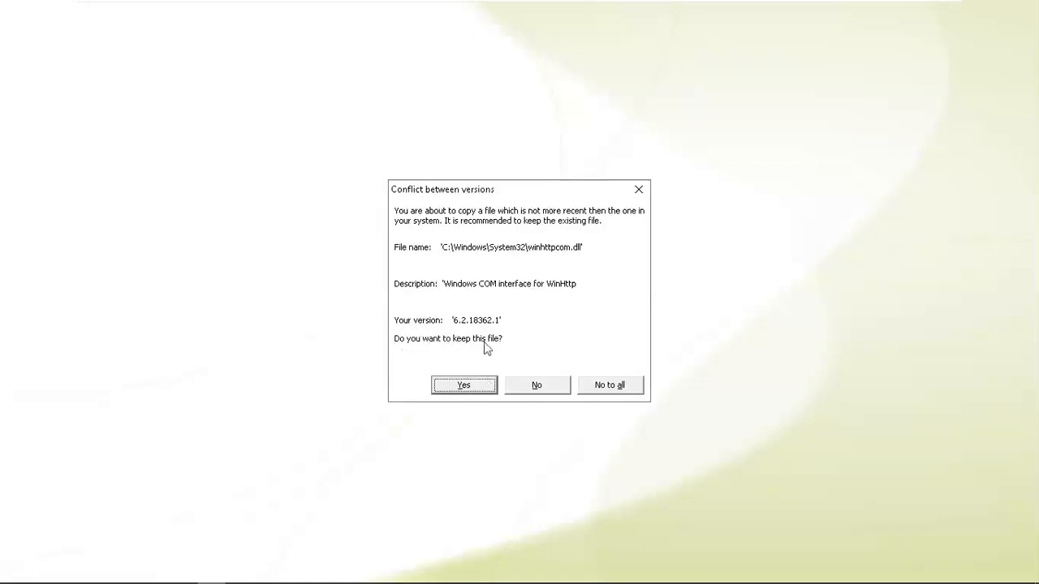
# Keep the existing system files in each version-conflict prompt during the client installation.
pyautogui.click(464, 387)
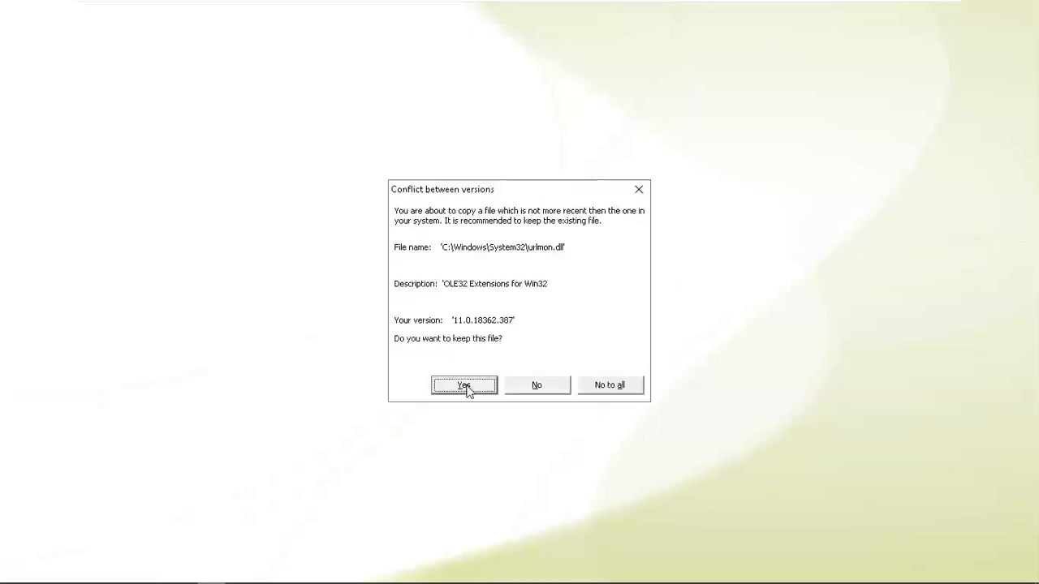
pyautogui.click(468, 389)
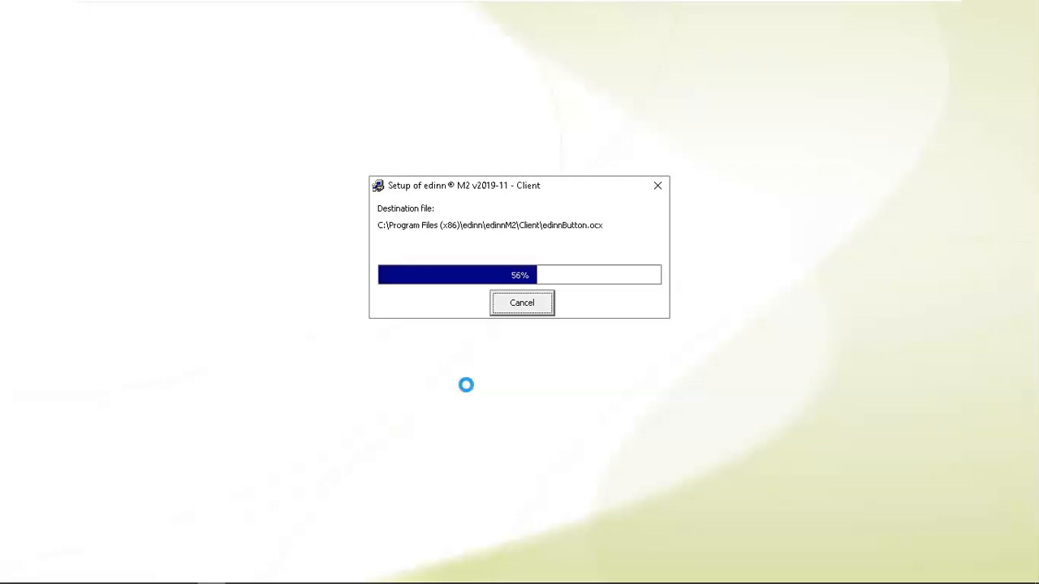
pyautogui.click(464, 386)
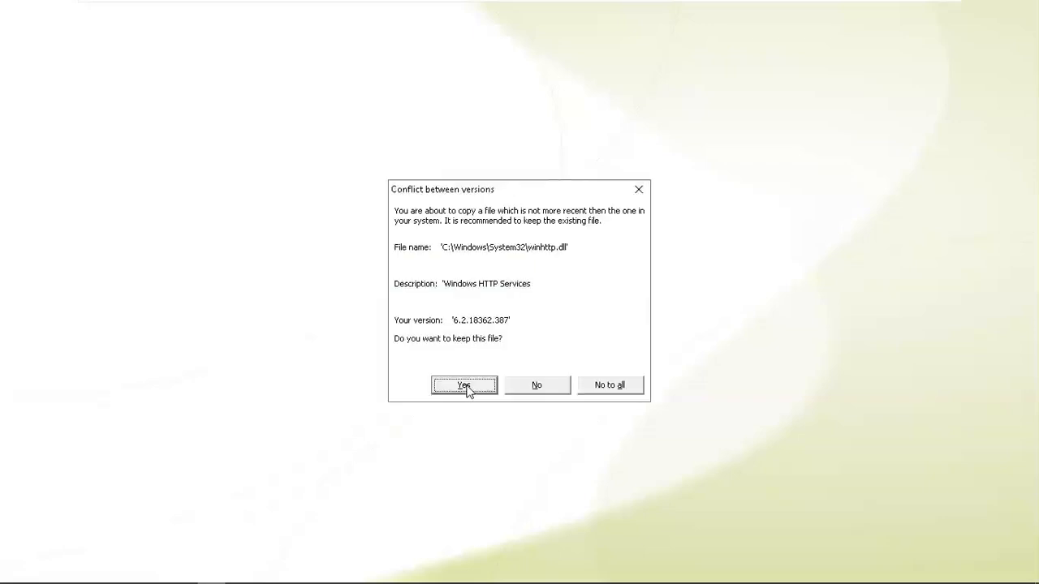
pyautogui.click(466, 388)
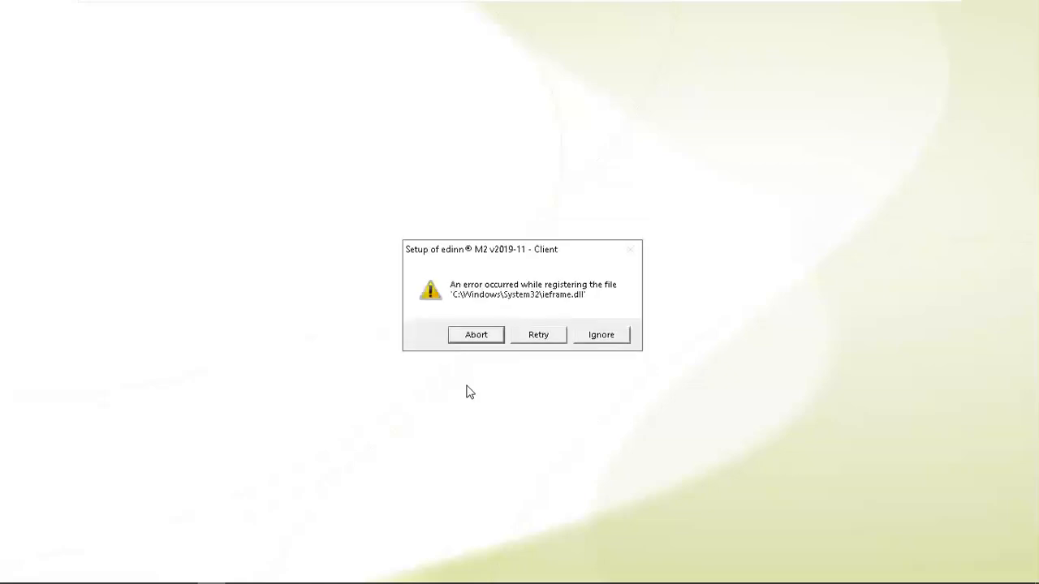
# Ignore the ieframe.dll registration error and close the finished edinn M2 Client setup.
pyautogui.click(601, 335)
pyautogui.click(601, 336)
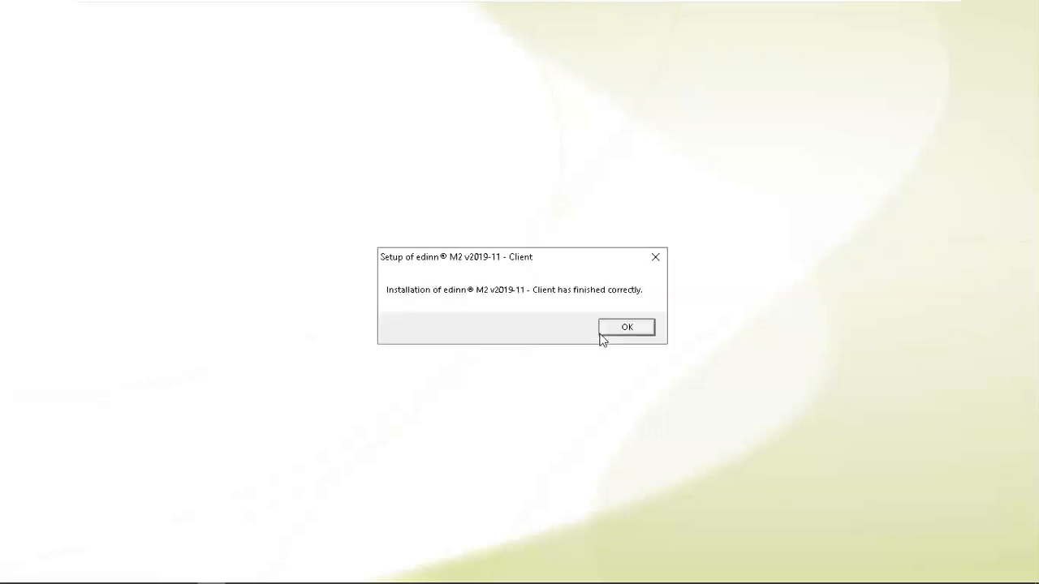
pyautogui.click(601, 333)
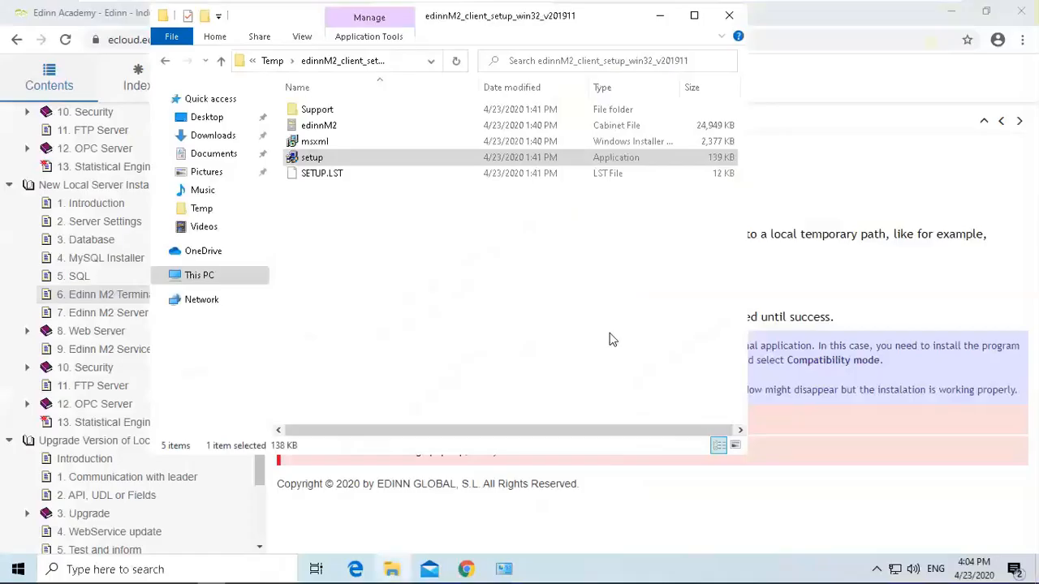
# Open the guide's 7. Edinn M2 Server page and read the Step 1 TABCTL32 location and extraction path.
pyautogui.click(823, 160)
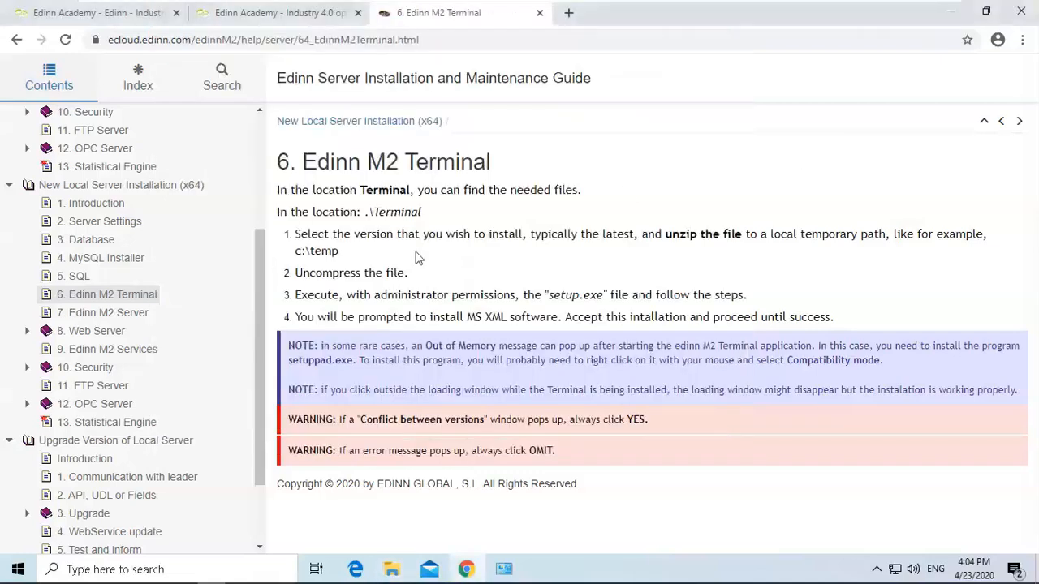
pyautogui.click(128, 321)
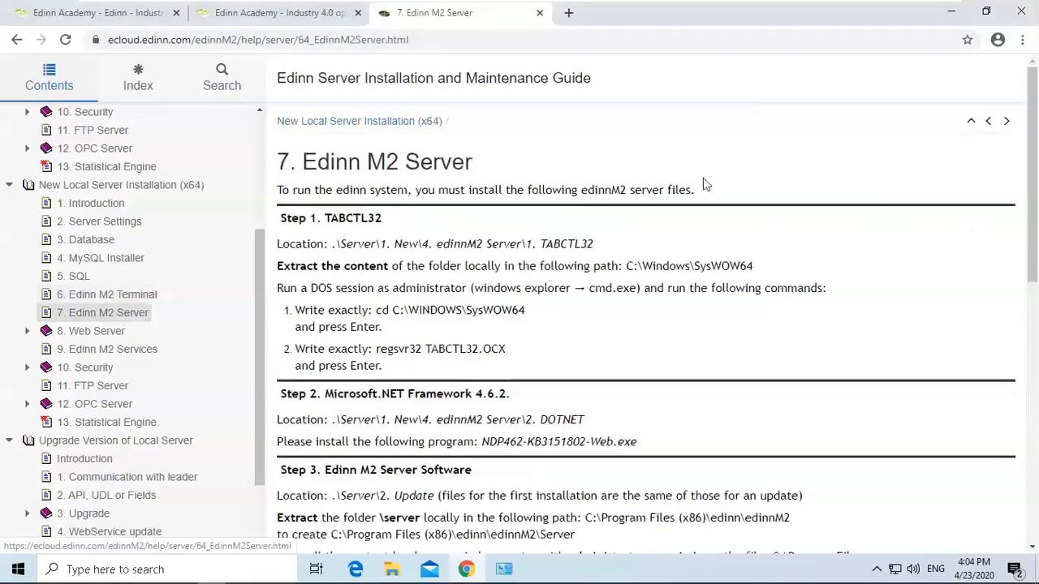
pyautogui.moveTo(1034, 146); pyautogui.dragTo(1034, 172)
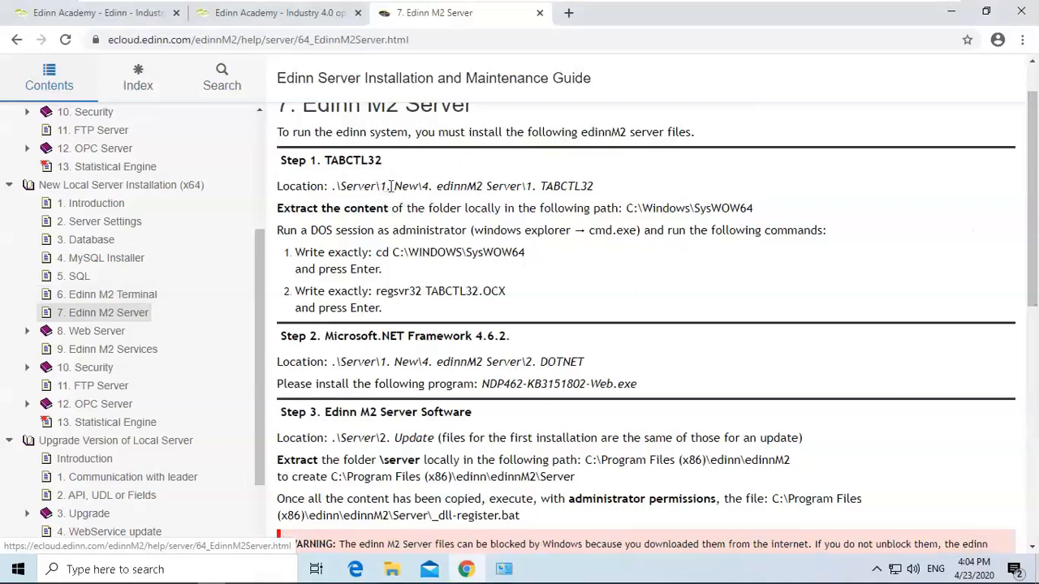
pyautogui.moveTo(392, 186); pyautogui.dragTo(618, 195)
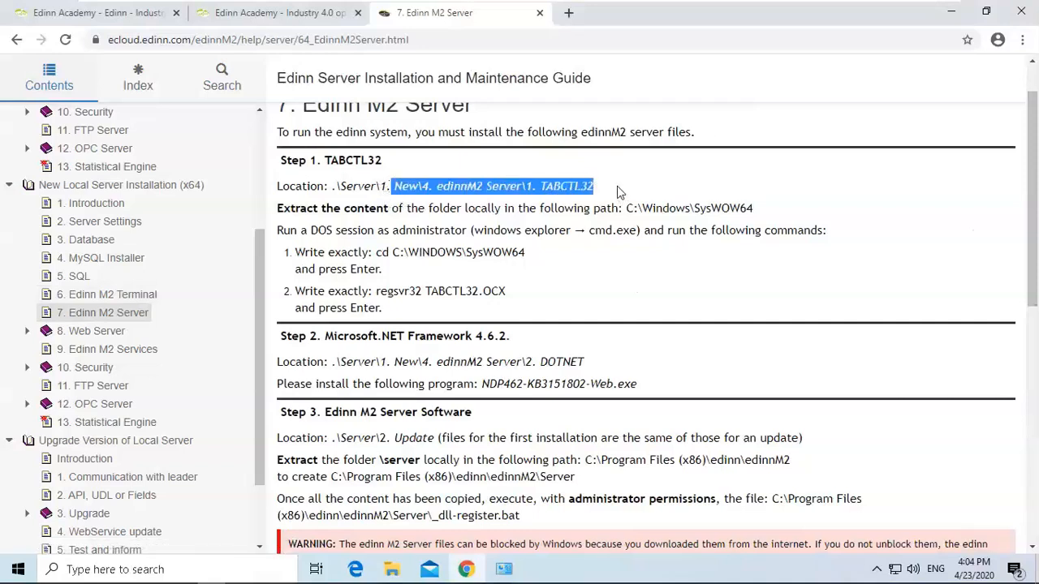
pyautogui.click(615, 192)
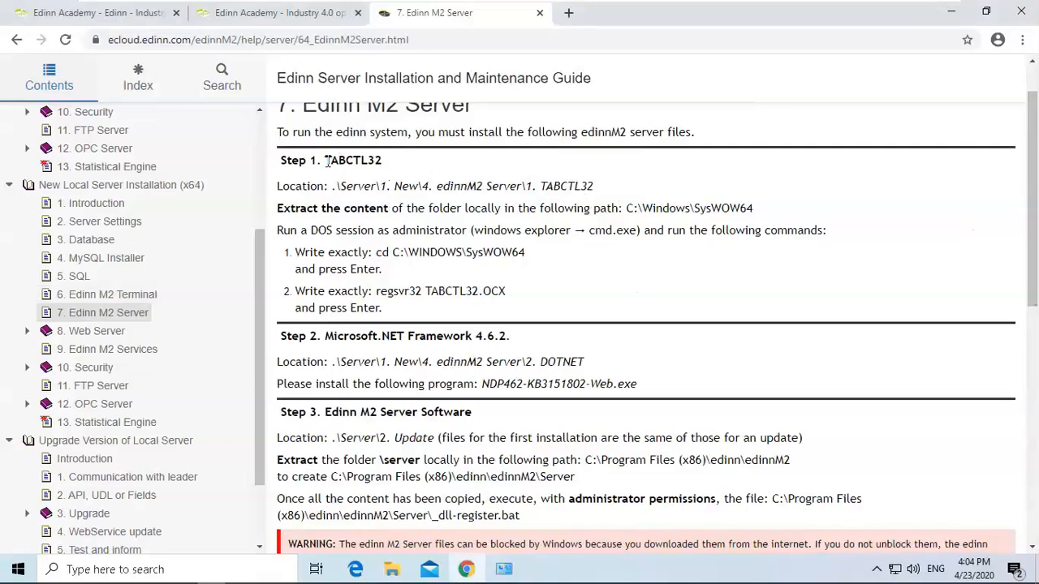
pyautogui.doubleClick(380, 160)
pyautogui.click(443, 180)
pyautogui.moveTo(671, 207); pyautogui.dragTo(768, 214)
pyautogui.click(763, 214)
# Extract the 1. TABCTL32 archive from Temp\edinnM2_server_new_win_v202001\1. New\4. edinnM2 Server into its default folder.
pyautogui.moveTo(392, 571)
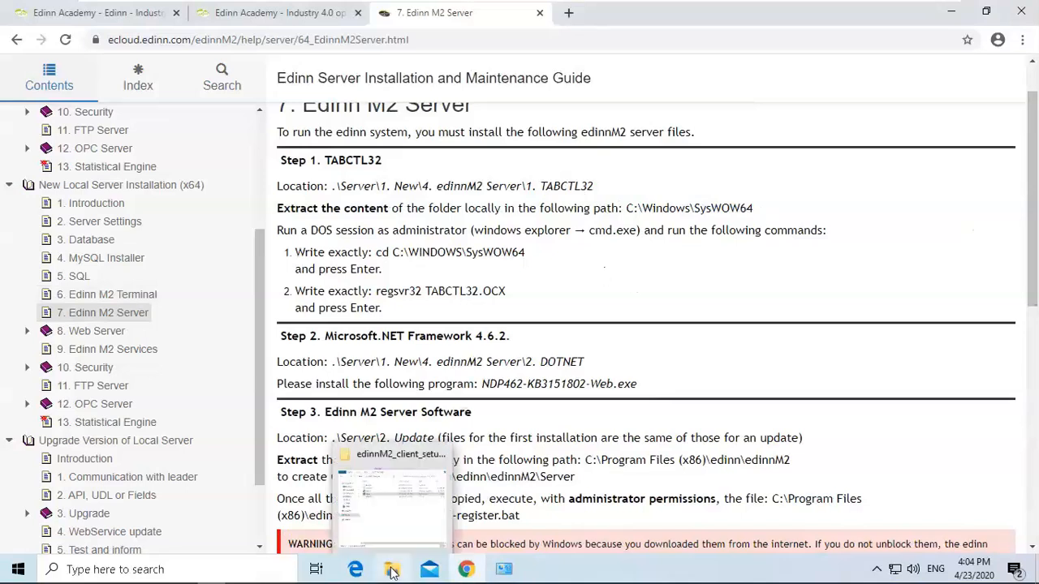
pyautogui.click(392, 572)
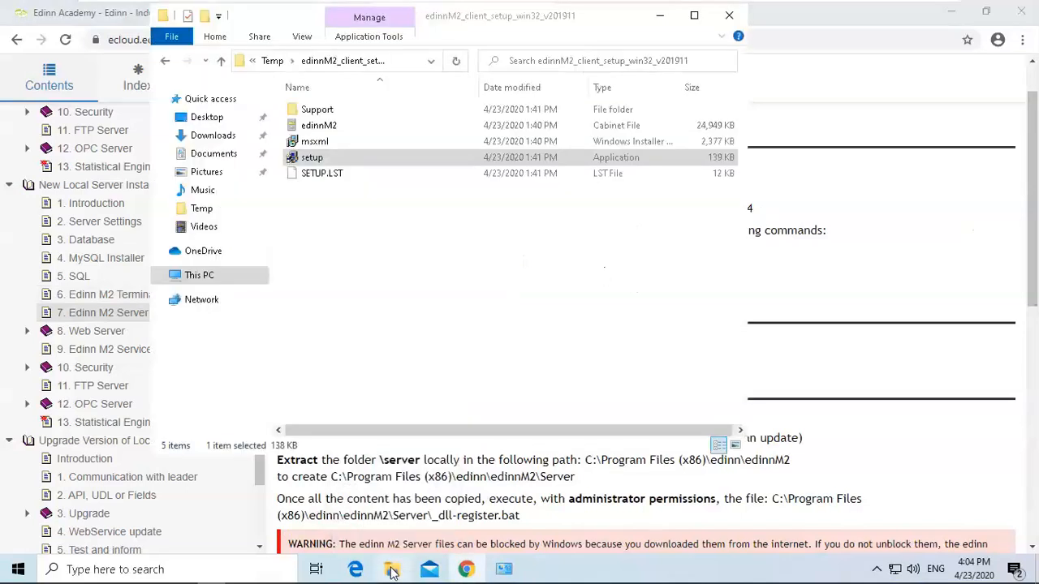
pyautogui.click(273, 62)
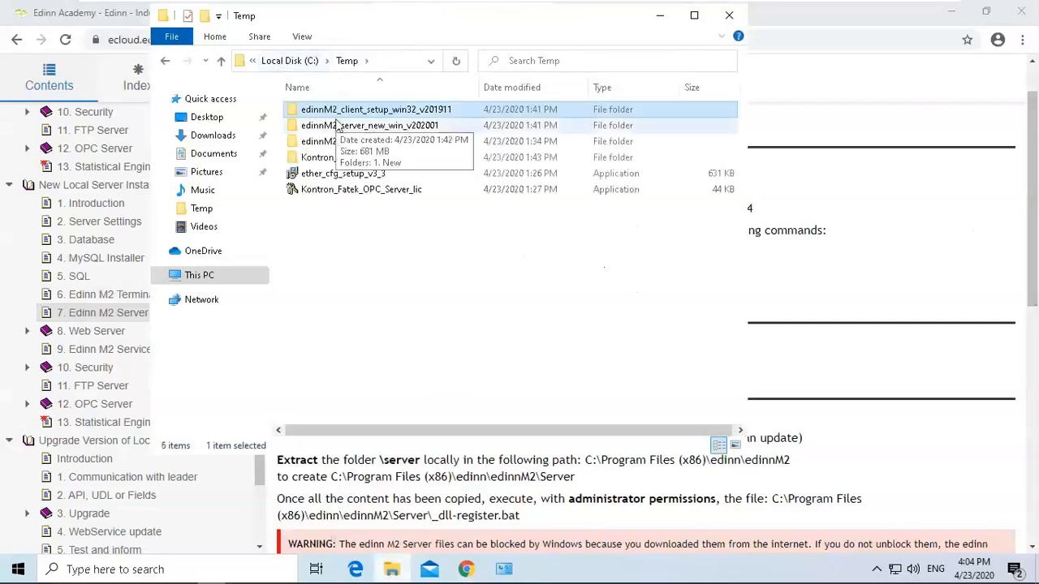
pyautogui.doubleClick(372, 127)
pyautogui.doubleClick(349, 114)
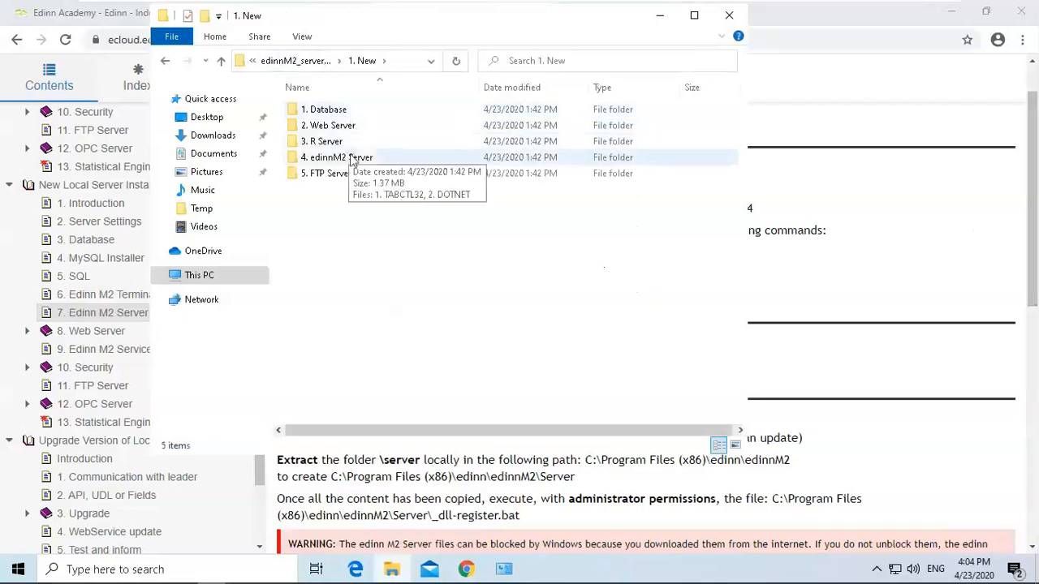
pyautogui.doubleClick(350, 159)
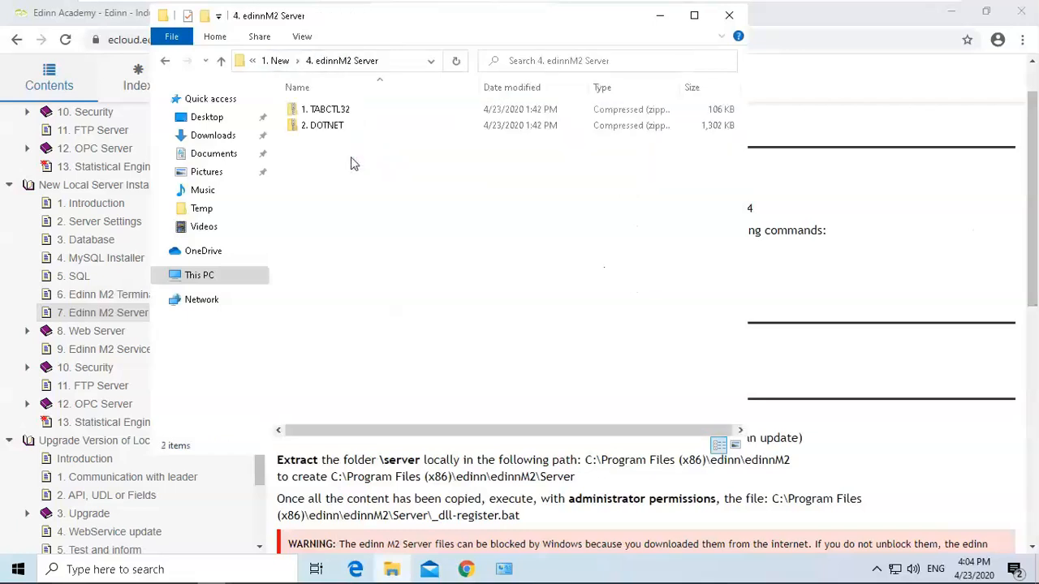
pyautogui.click(336, 114)
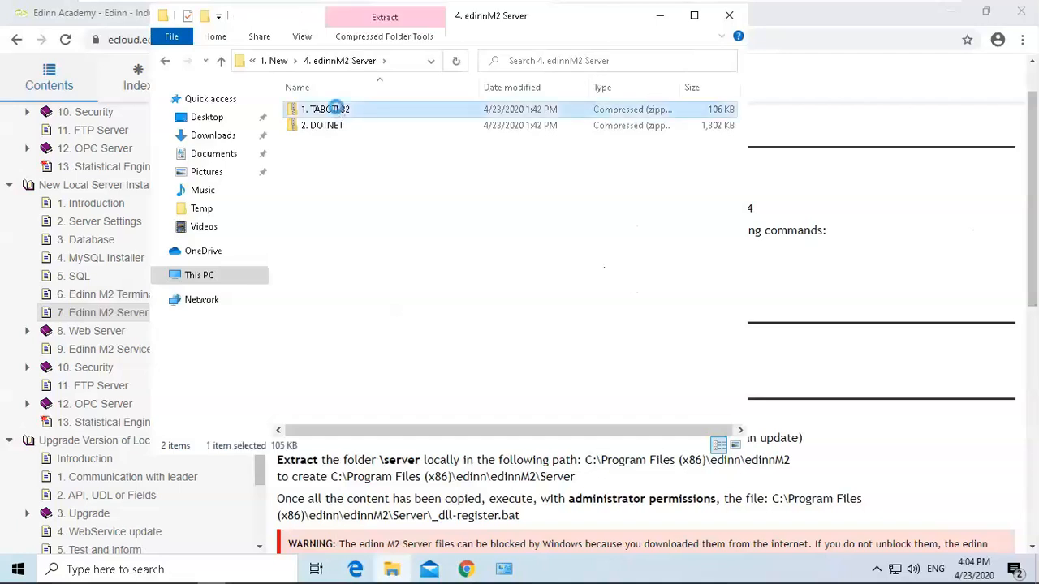
pyautogui.rightClick(337, 108)
pyautogui.click(385, 157)
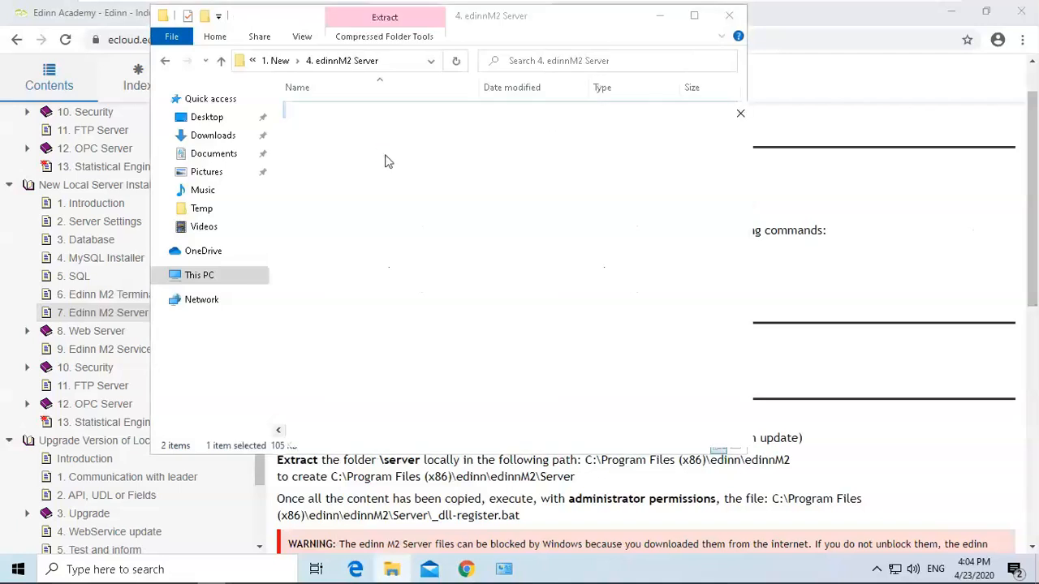
pyautogui.click(655, 431)
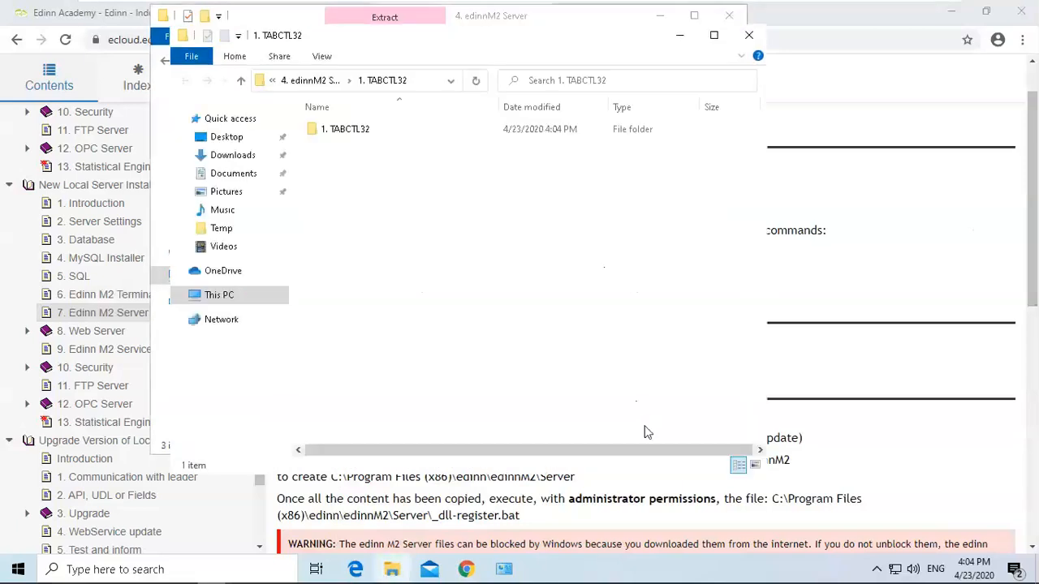
pyautogui.click(749, 35)
# Extract the 2. DOTNET archive in the same folder to its default location.
pyautogui.click(338, 143)
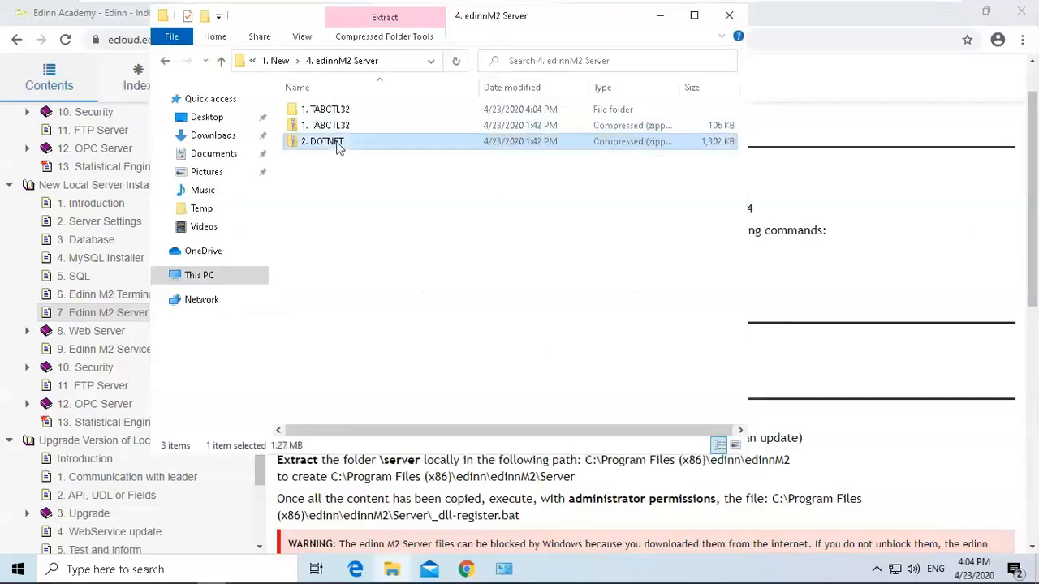
pyautogui.rightClick(338, 144)
pyautogui.click(385, 190)
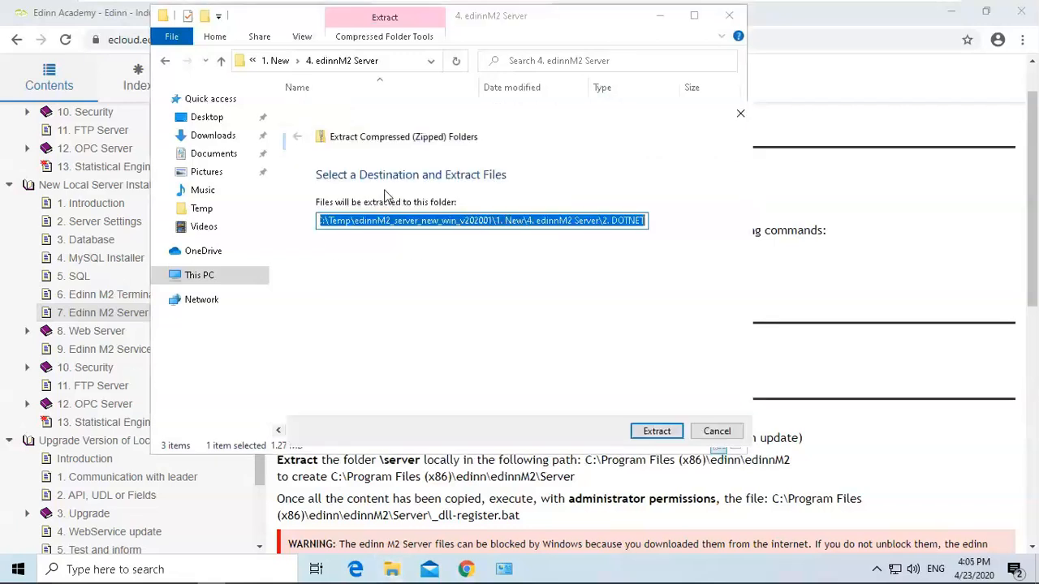
pyautogui.click(654, 431)
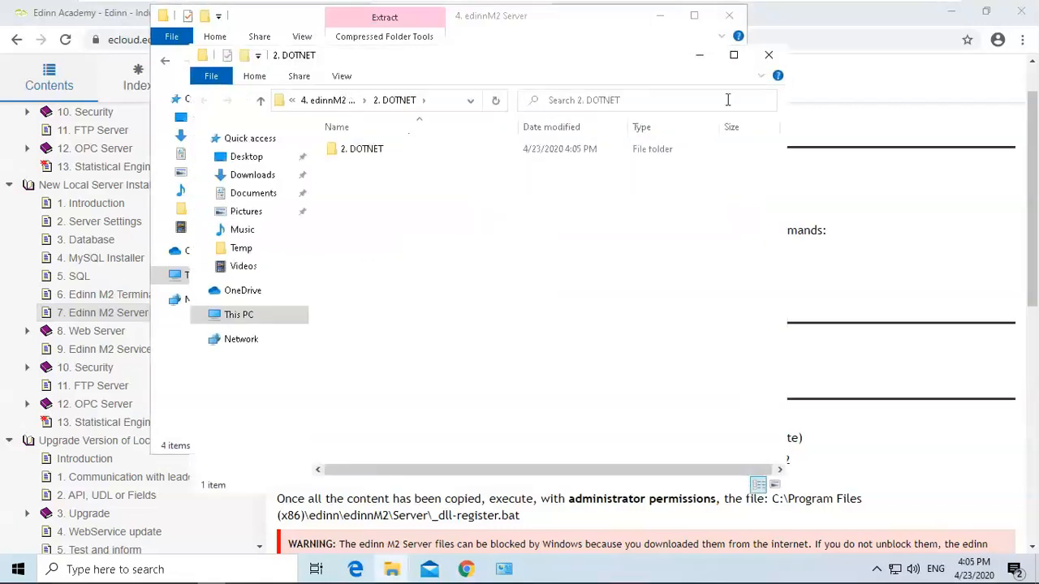
pyautogui.click(769, 54)
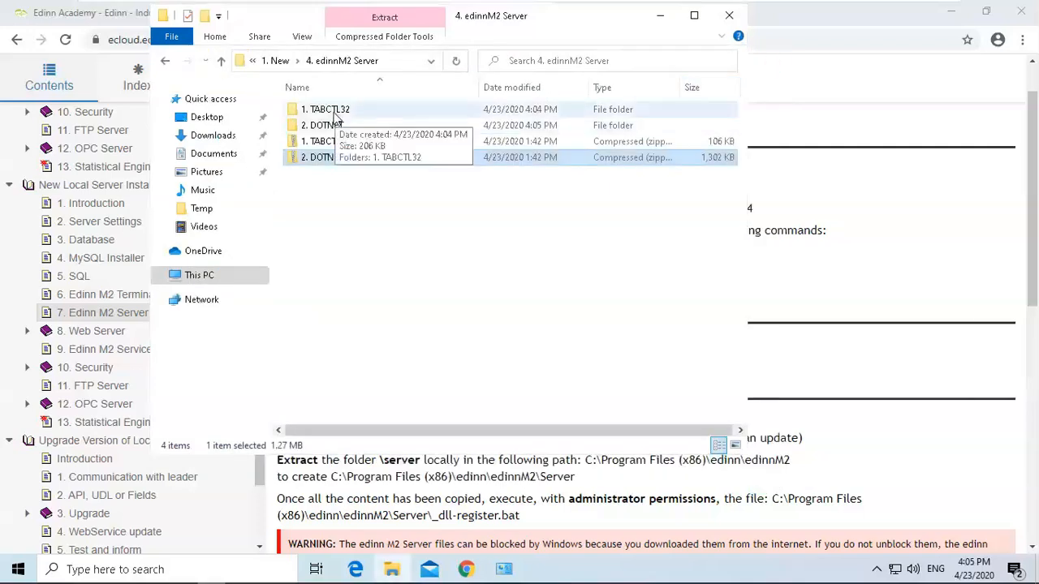
# Copy TABCTL32.DEP and TABCTL32.OCX from the extracted 1. TABCTL32 folder.
pyautogui.doubleClick(335, 114)
pyautogui.doubleClick(336, 115)
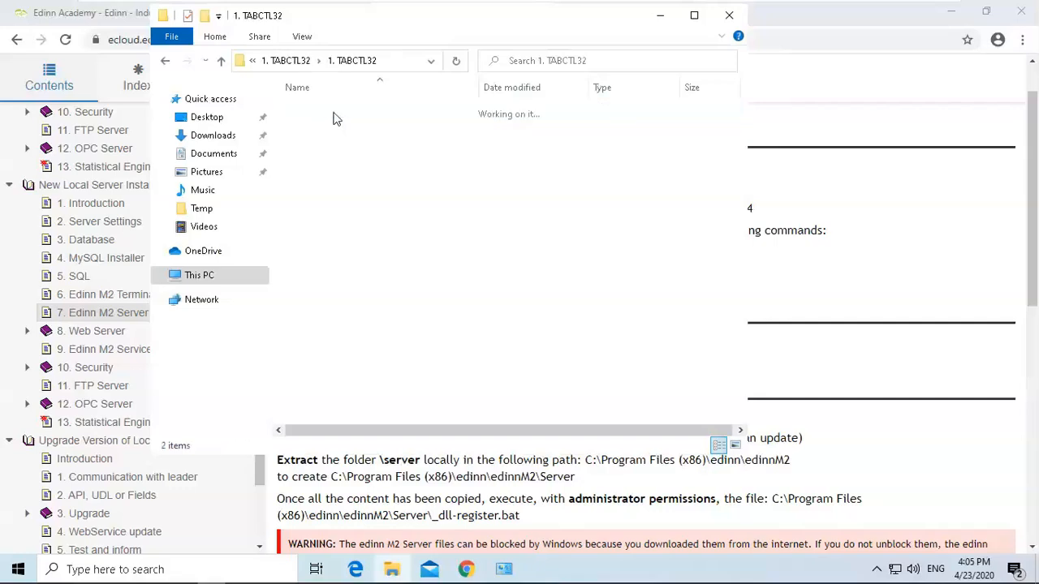
pyautogui.moveTo(324, 136)
pyautogui.mouseDown()
pyautogui.moveTo(327, 108)
pyautogui.moveTo(327, 118)
pyautogui.mouseUp()
pyautogui.rightClick(327, 131)
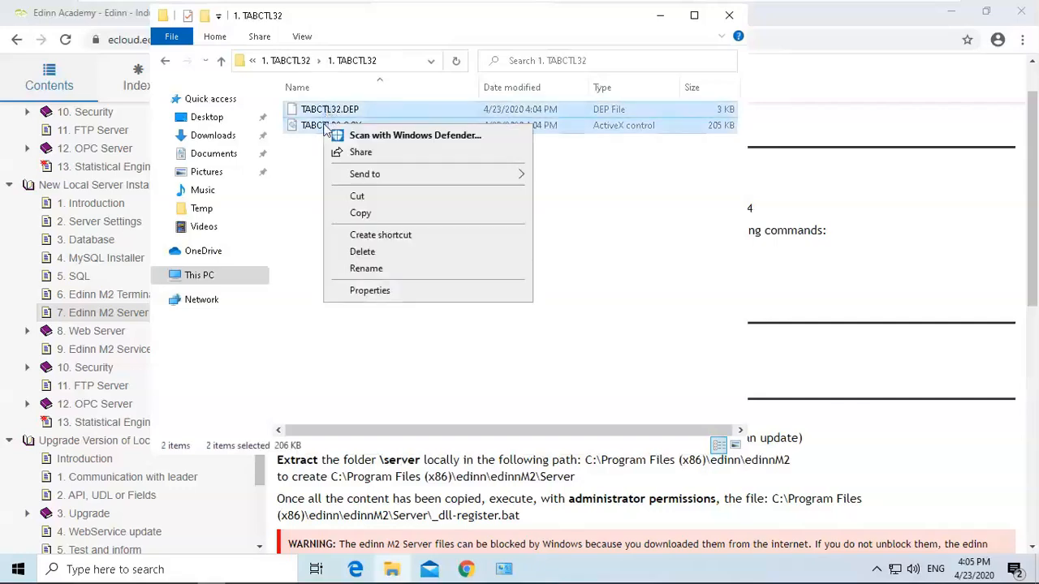
pyautogui.click(360, 213)
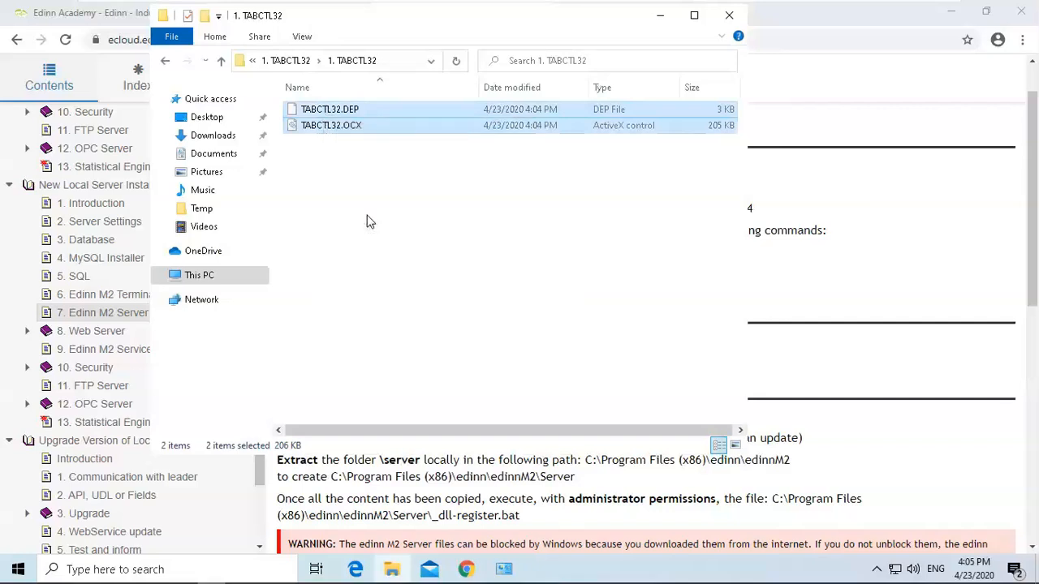
# Open a new File Explorer window and browse to Local Disk (C:).
pyautogui.click(764, 212)
pyautogui.moveTo(627, 209); pyautogui.dragTo(760, 217)
pyautogui.click(759, 217)
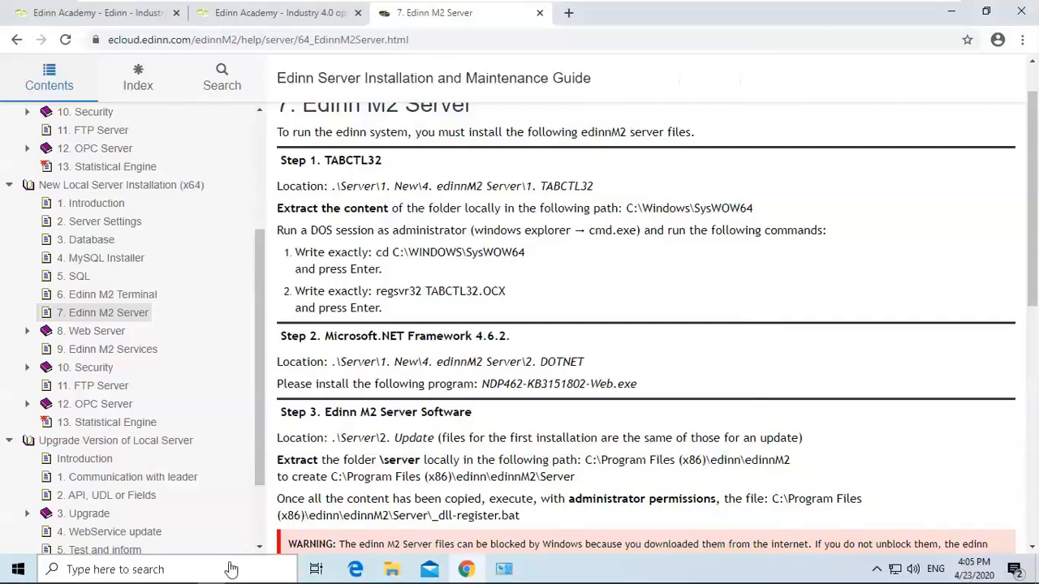
pyautogui.click(229, 562)
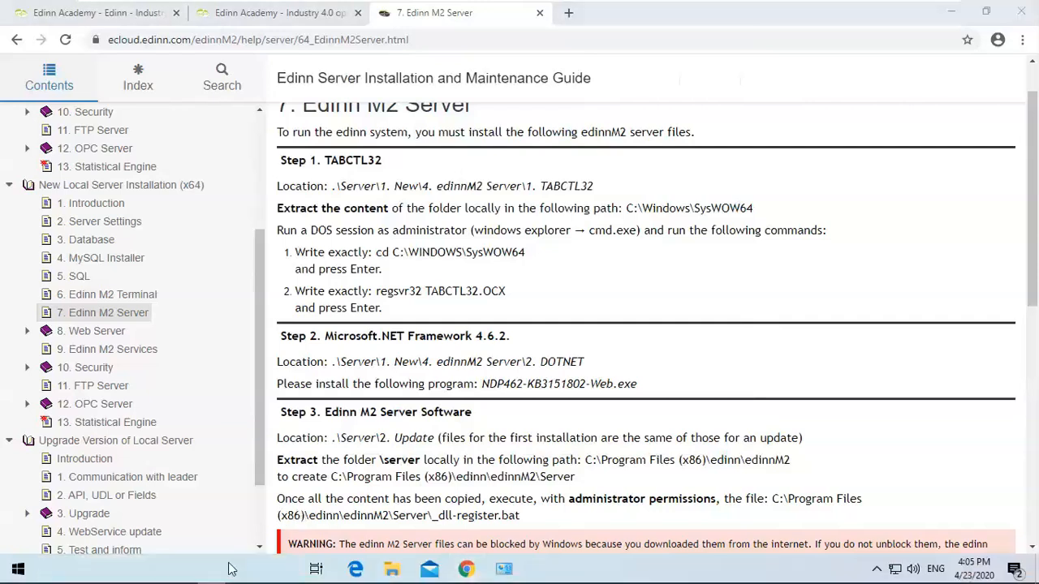
pyautogui.write('file')
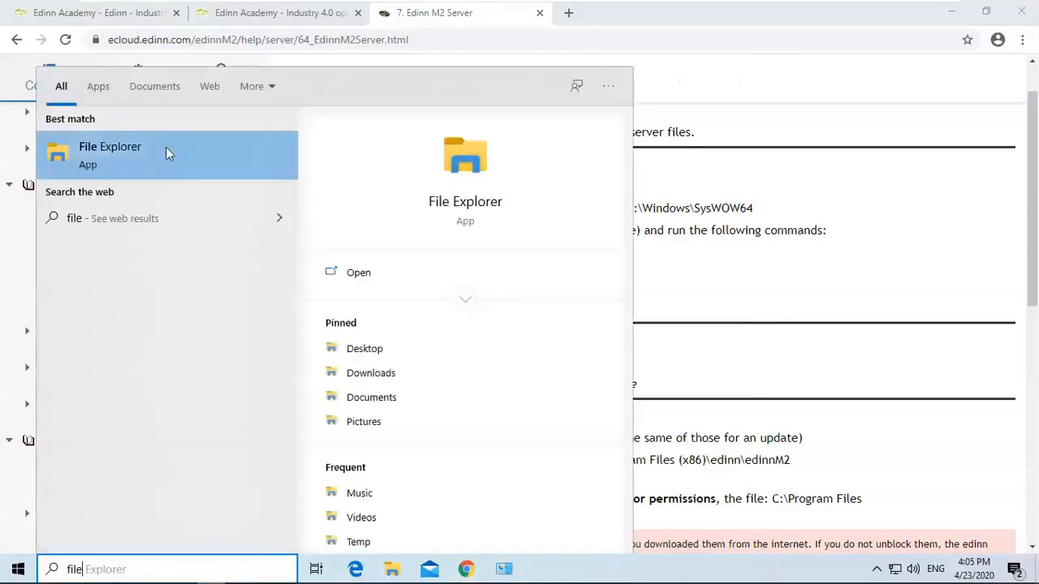
pyautogui.click(166, 147)
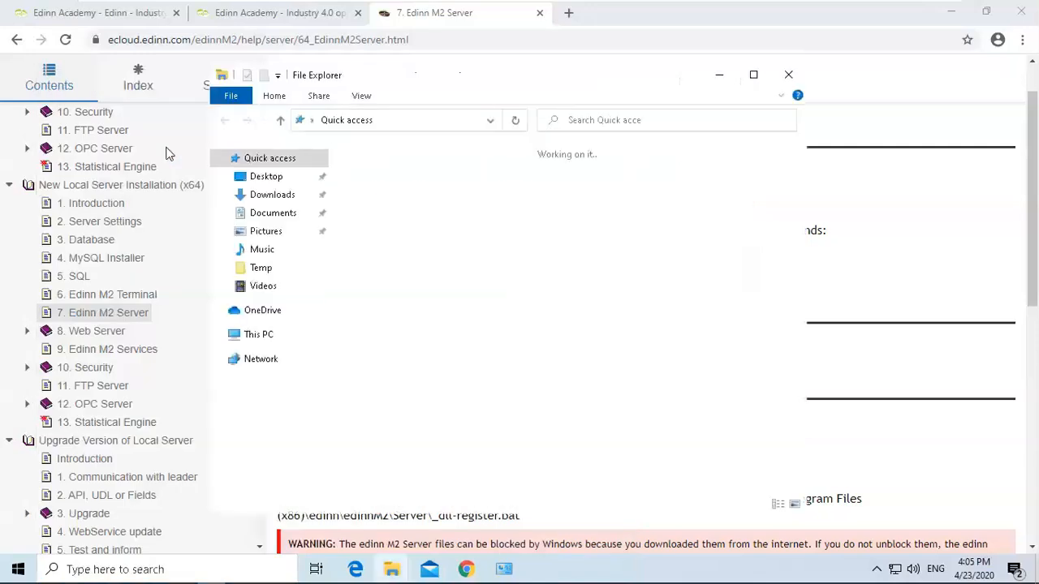
pyautogui.click(258, 334)
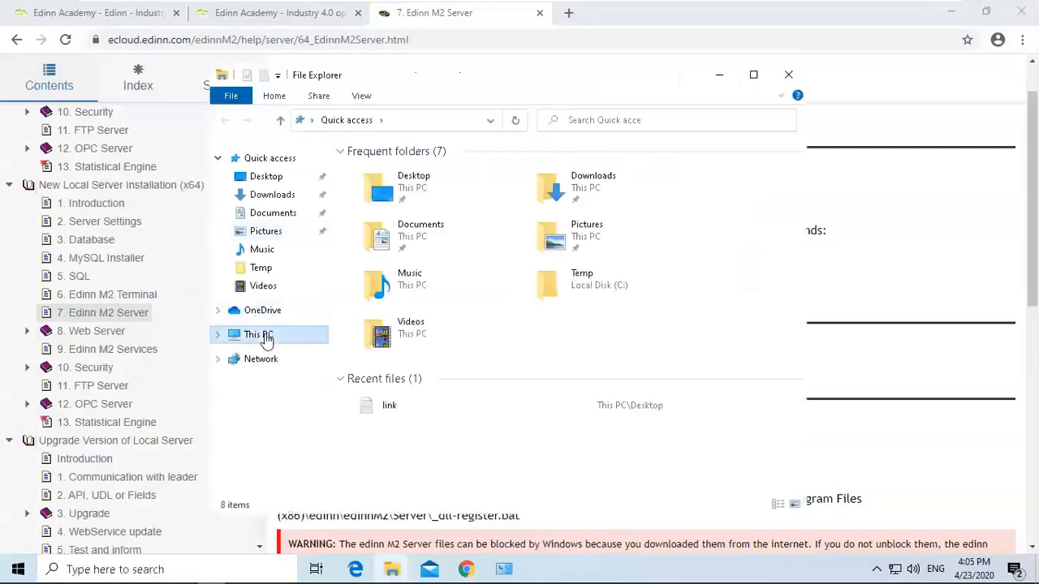
pyautogui.doubleClick(415, 387)
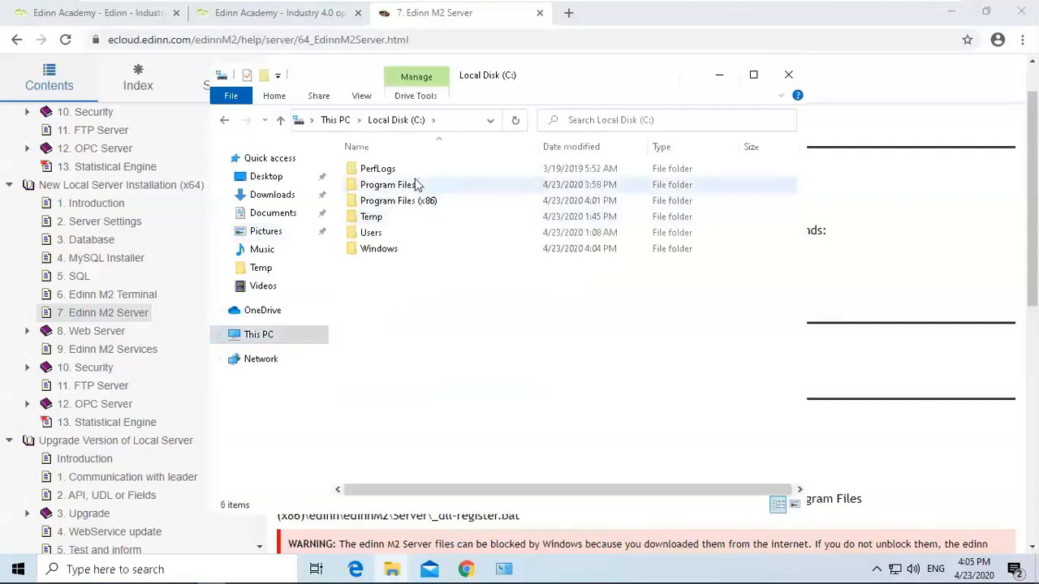
pyautogui.click(902, 198)
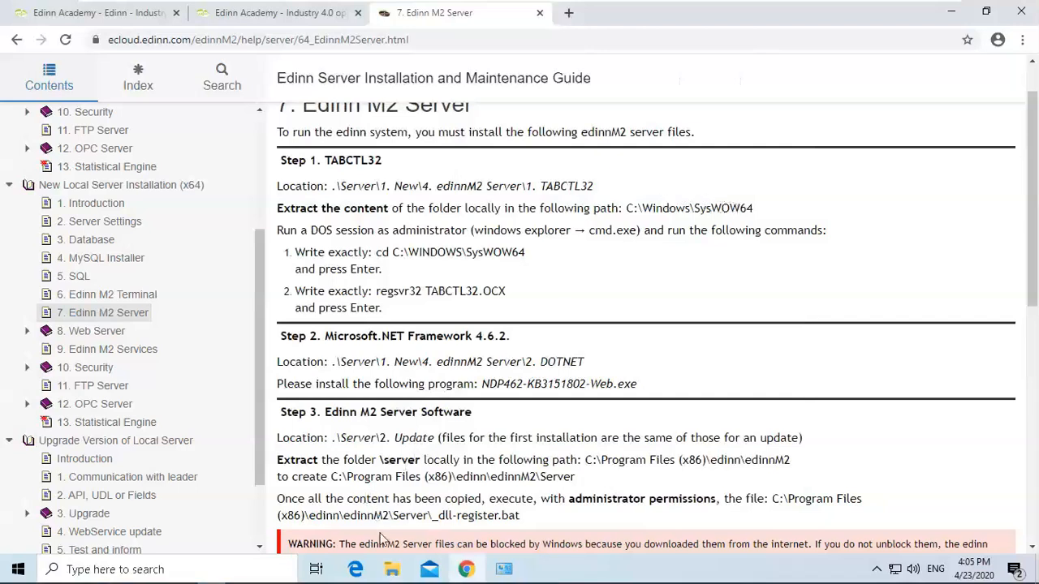
pyautogui.click(392, 571)
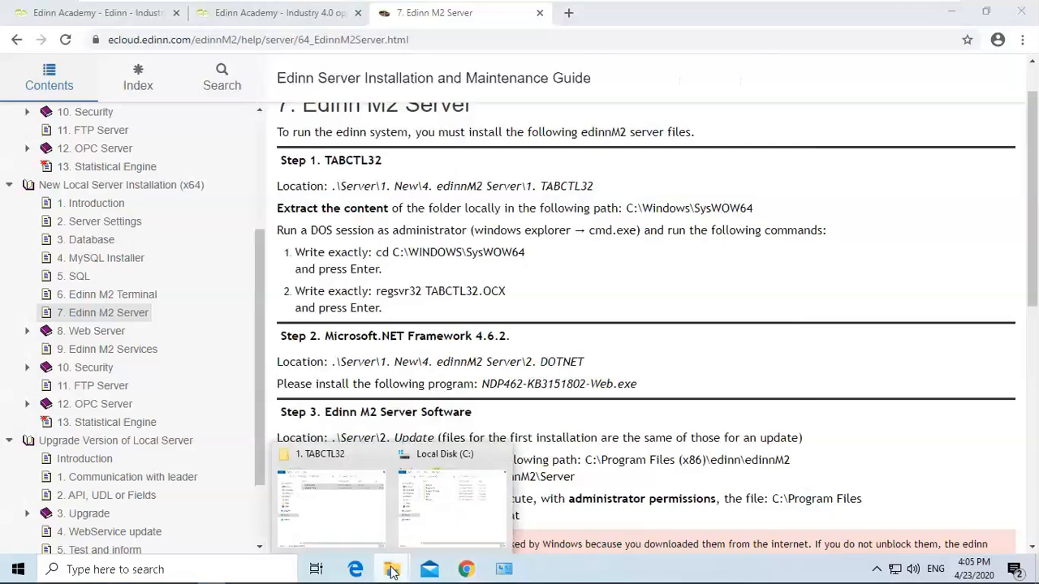
pyautogui.click(447, 486)
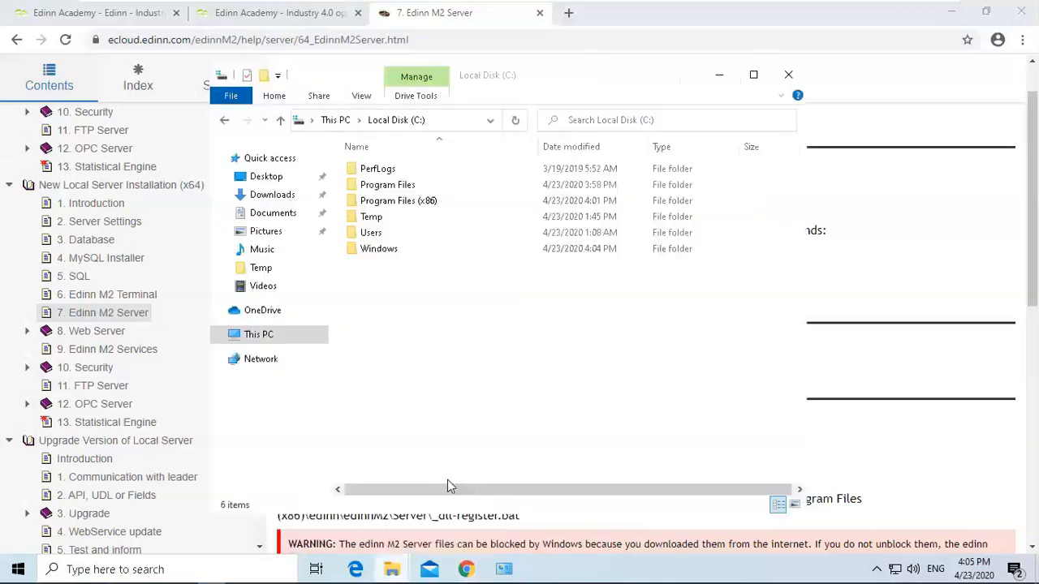
# Paste TABCTL32.DEP and TABCTL32.OCX into C:\Windows\SysWOW64, granting administrator permission for all current items.
pyautogui.doubleClick(385, 250)
pyautogui.moveTo(799, 180); pyautogui.dragTo(810, 359)
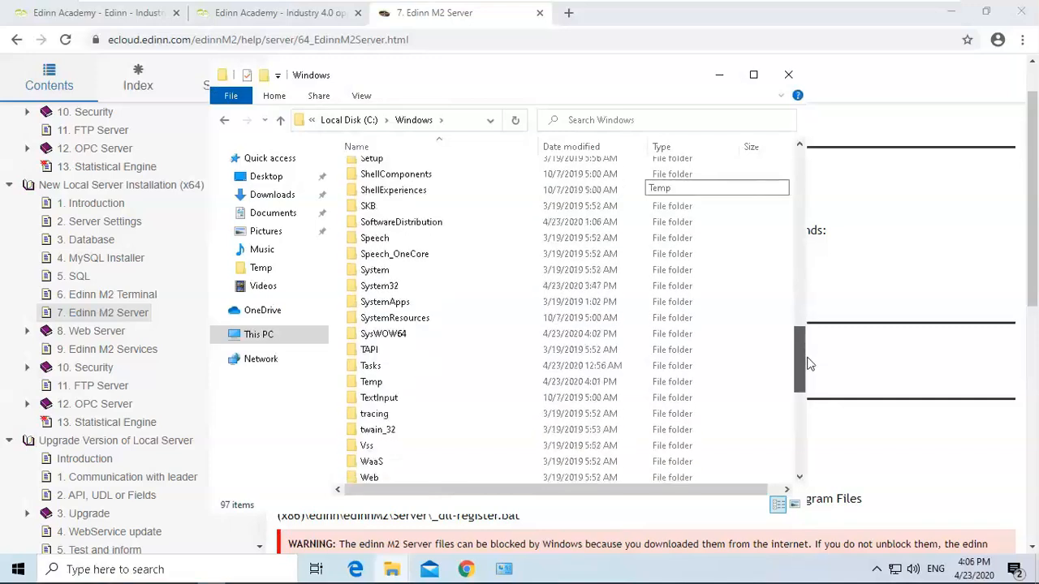
pyautogui.click(400, 338)
pyautogui.doubleClick(400, 338)
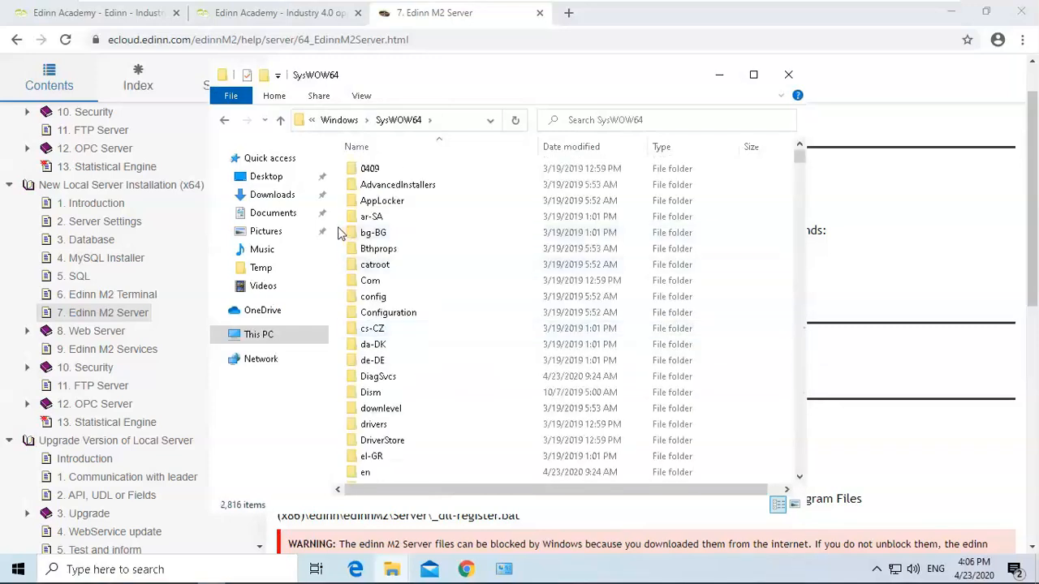
pyautogui.rightClick(341, 233)
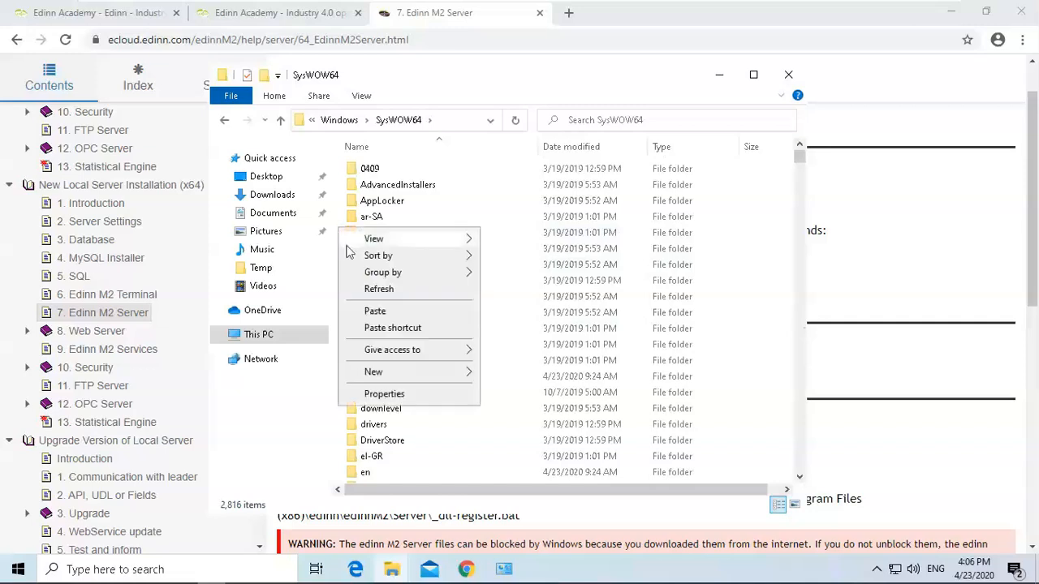
pyautogui.click(387, 316)
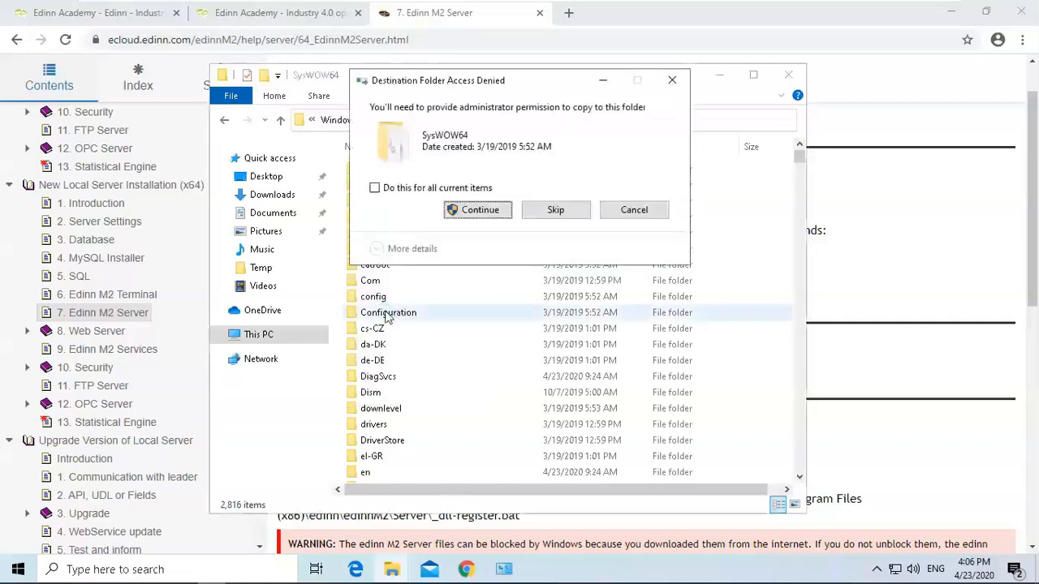
pyautogui.click(391, 188)
pyautogui.click(478, 211)
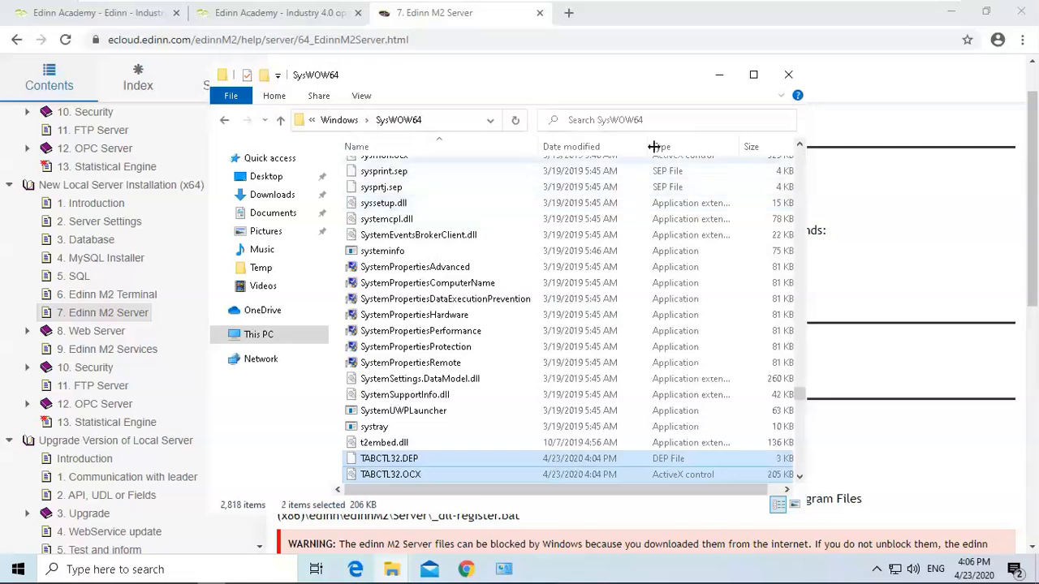
pyautogui.click(721, 76)
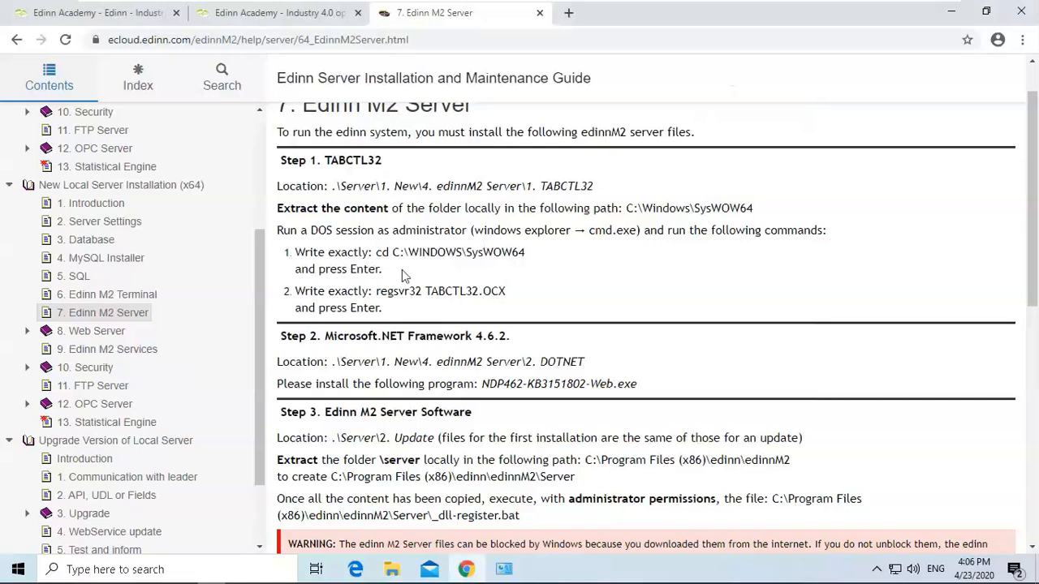
# Open Command Prompt as administrator.
pyautogui.moveTo(376, 253); pyautogui.dragTo(533, 258)
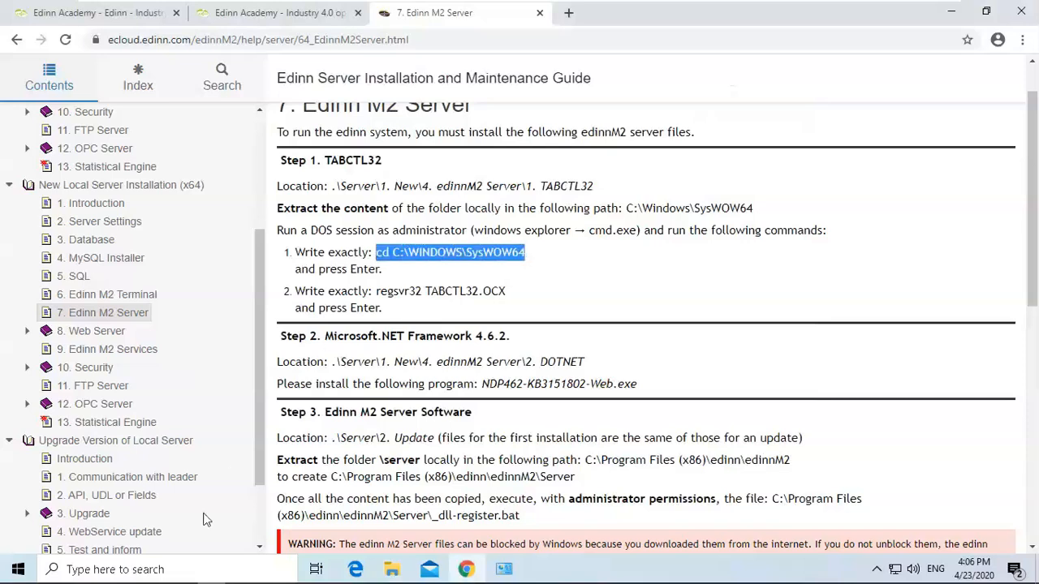
pyautogui.click(183, 569)
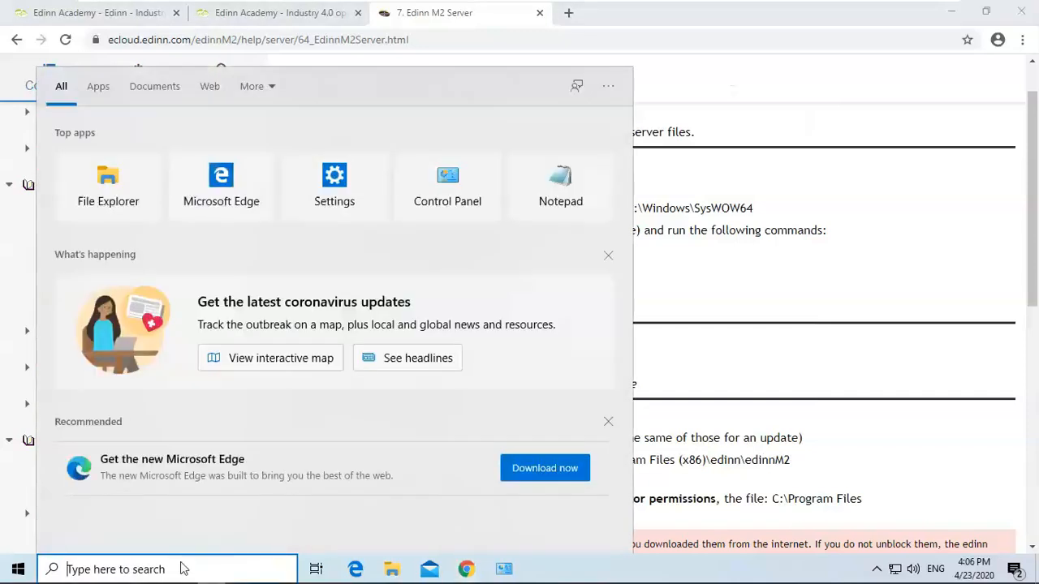
pyautogui.write('cmd')
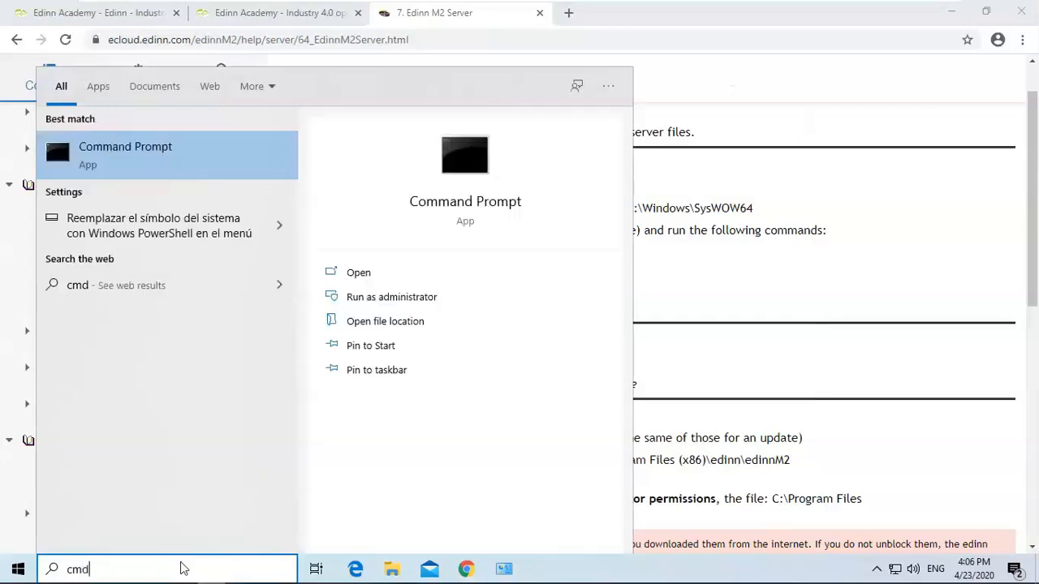
pyautogui.rightClick(160, 150)
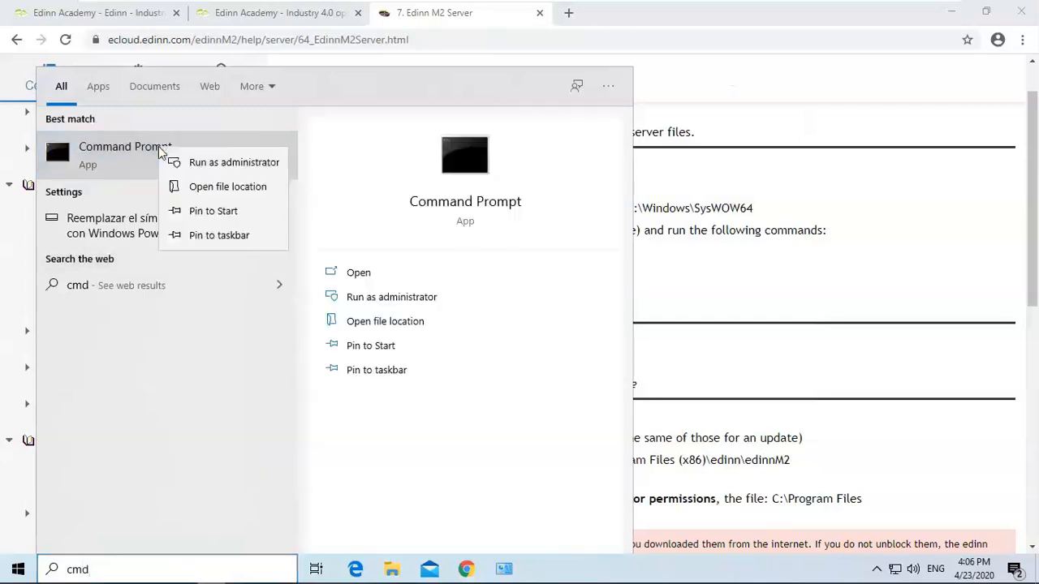
pyautogui.click(209, 166)
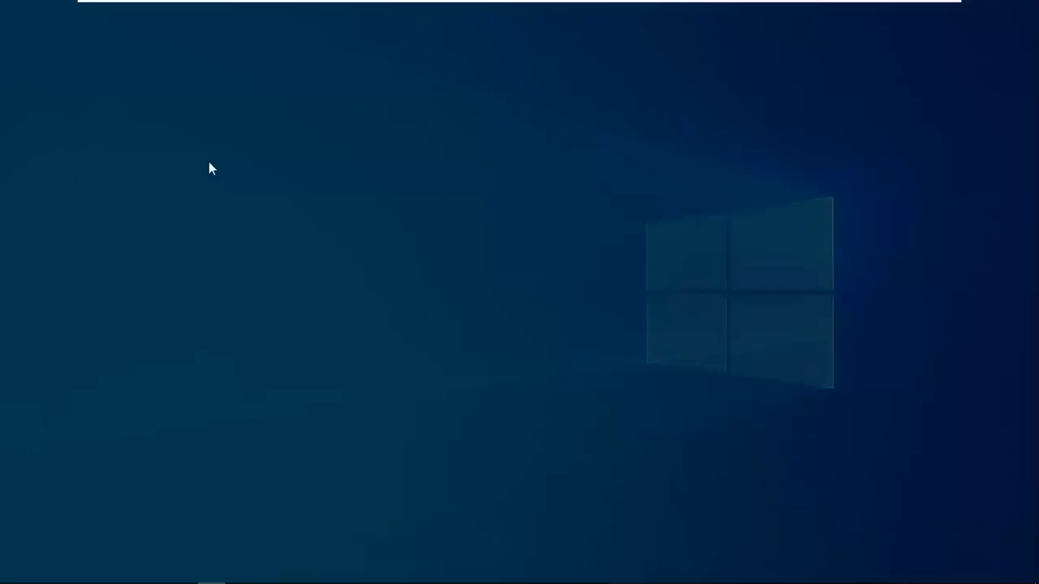
pyautogui.click(455, 383)
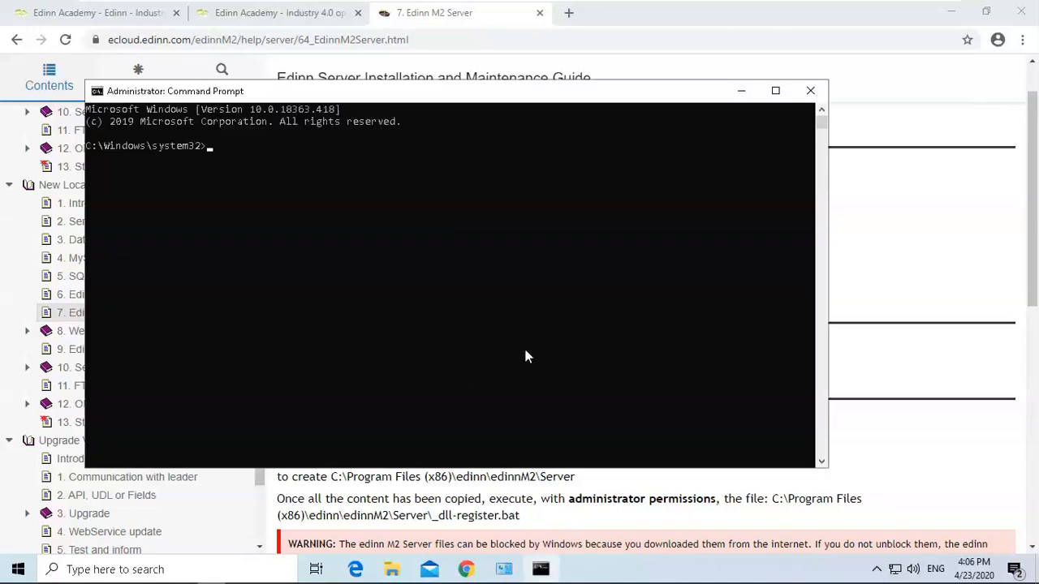
# Copy the guide's cd C:\WINDOWS\SysWOW64 command and run it in the Command Prompt.
pyautogui.click(857, 228)
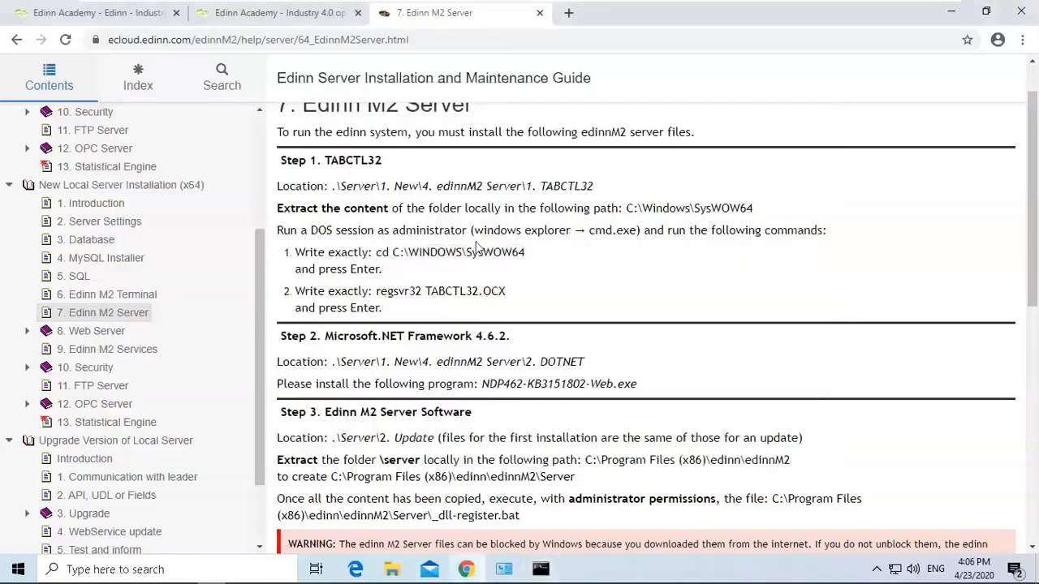
pyautogui.moveTo(533, 253); pyautogui.dragTo(375, 253)
pyautogui.hotkey('ctrl', 'c')
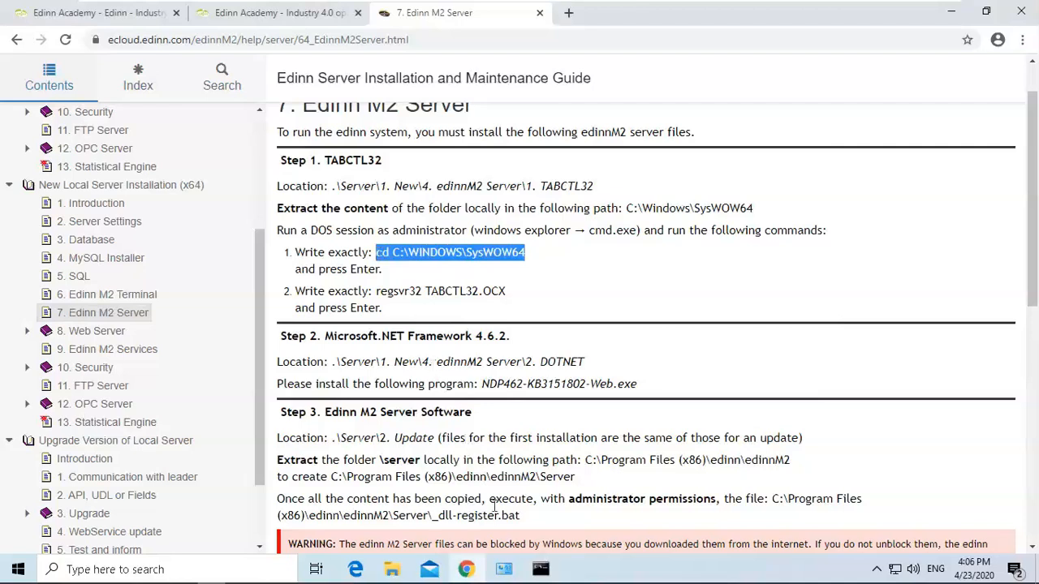
pyautogui.click(541, 569)
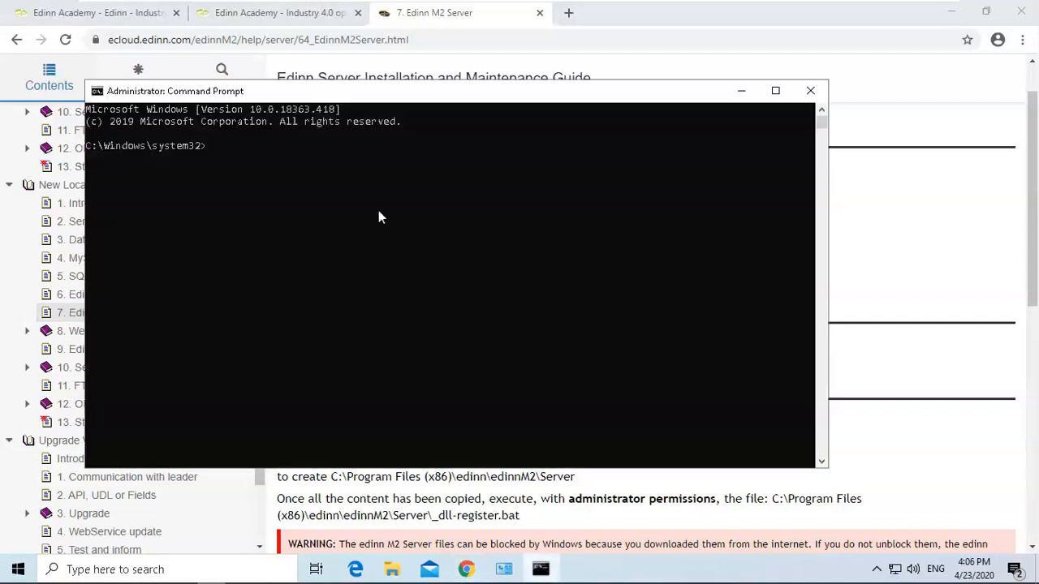
pyautogui.hotkey('ctrl', 'v')
pyautogui.press('Return')
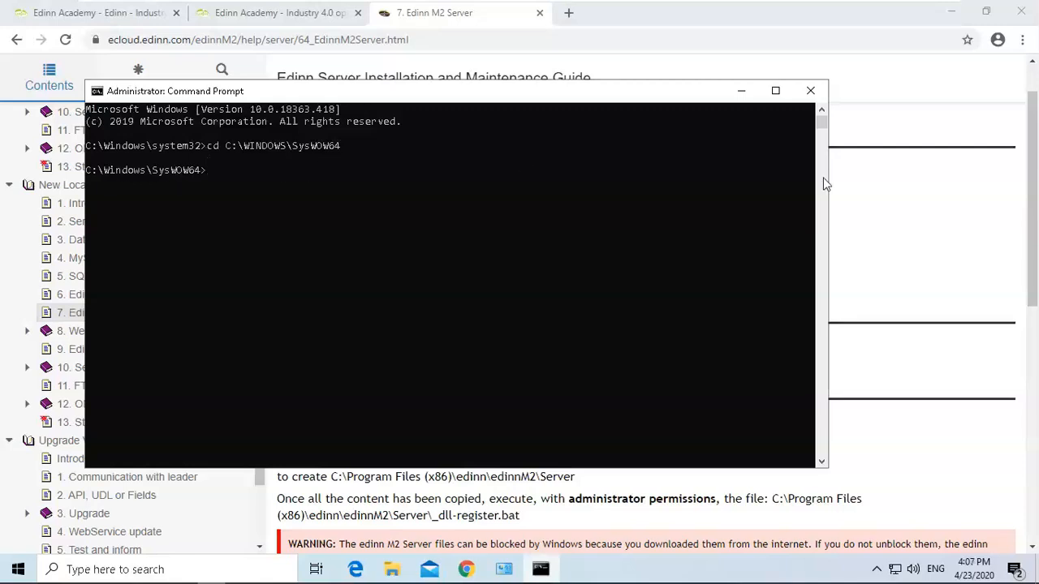
# Copy and run regsvr32 TABCTL32.OCX in the Command Prompt, then dismiss the RegSvr32 dialog.
pyautogui.click(876, 198)
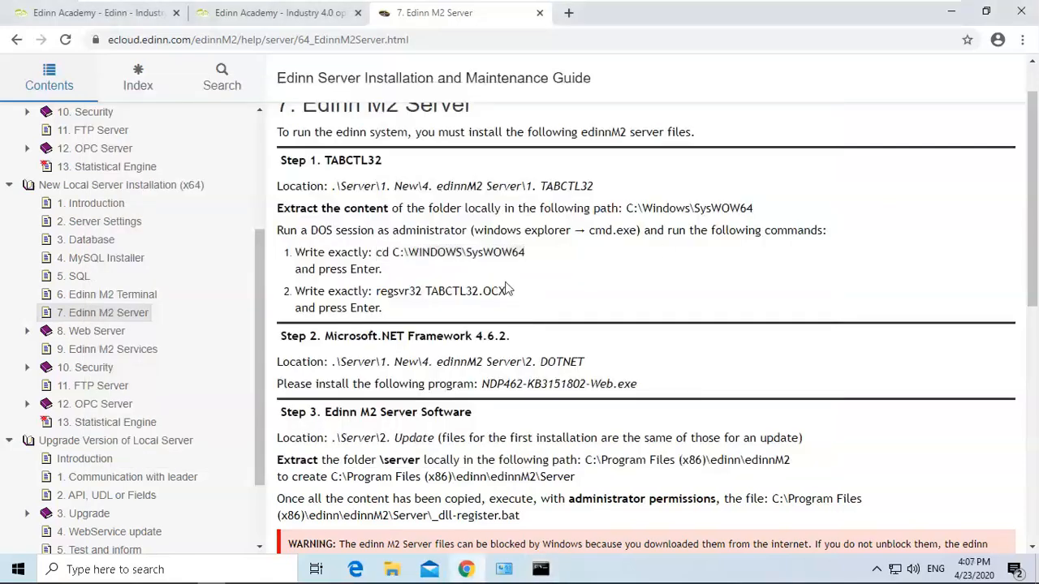
pyautogui.moveTo(507, 292); pyautogui.dragTo(377, 298)
pyautogui.hotkey('ctrl', 'c')
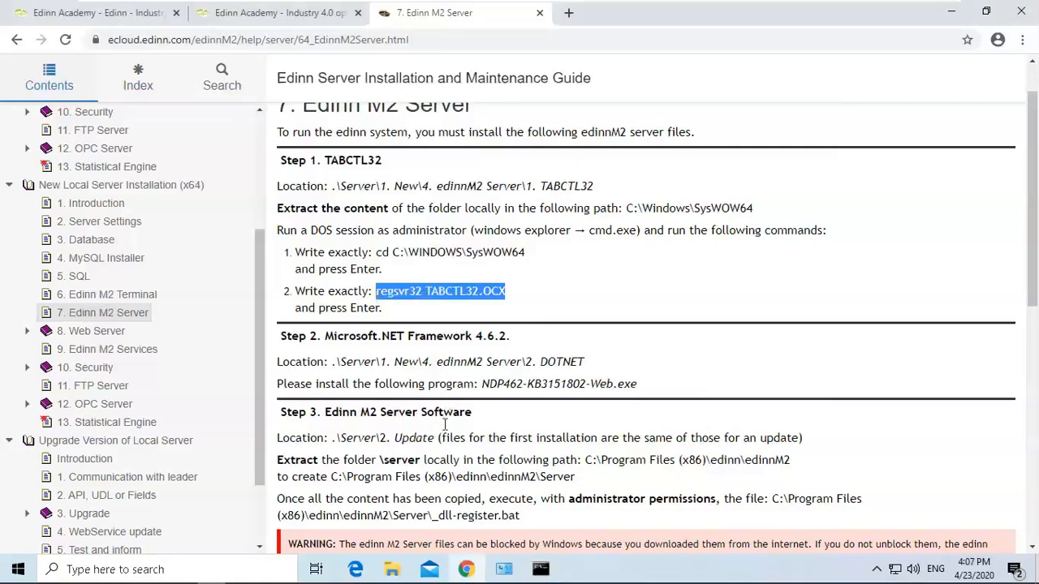
pyautogui.click(540, 570)
pyautogui.hotkey('ctrl', 'v')
pyautogui.press('Return')
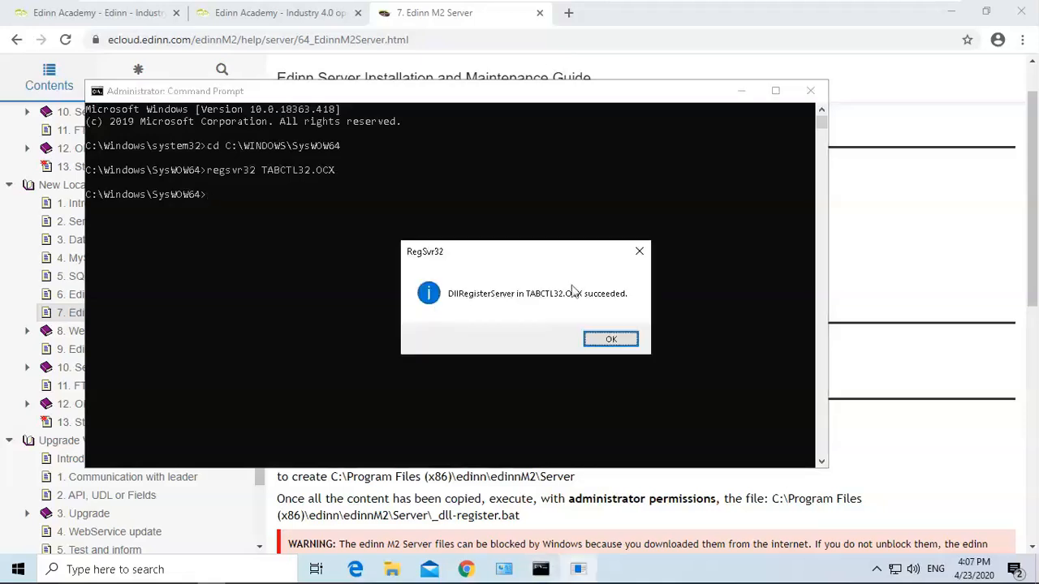
pyautogui.click(610, 340)
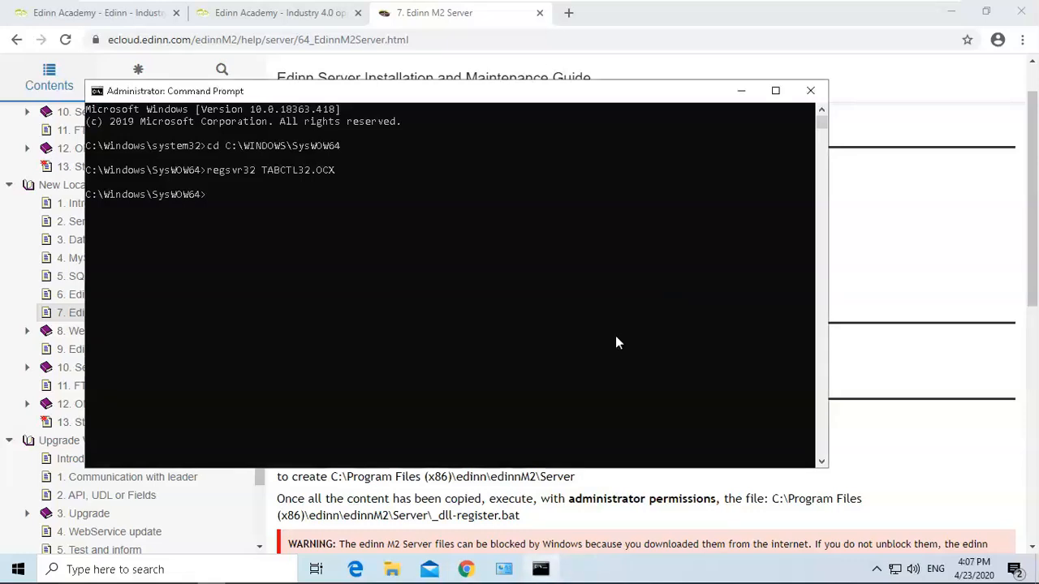
# Scroll the guide to Step 2 Microsoft .NET Framework 4.6.2 and read its location.
pyautogui.click(871, 255)
pyautogui.moveTo(1032, 203); pyautogui.dragTo(1033, 281)
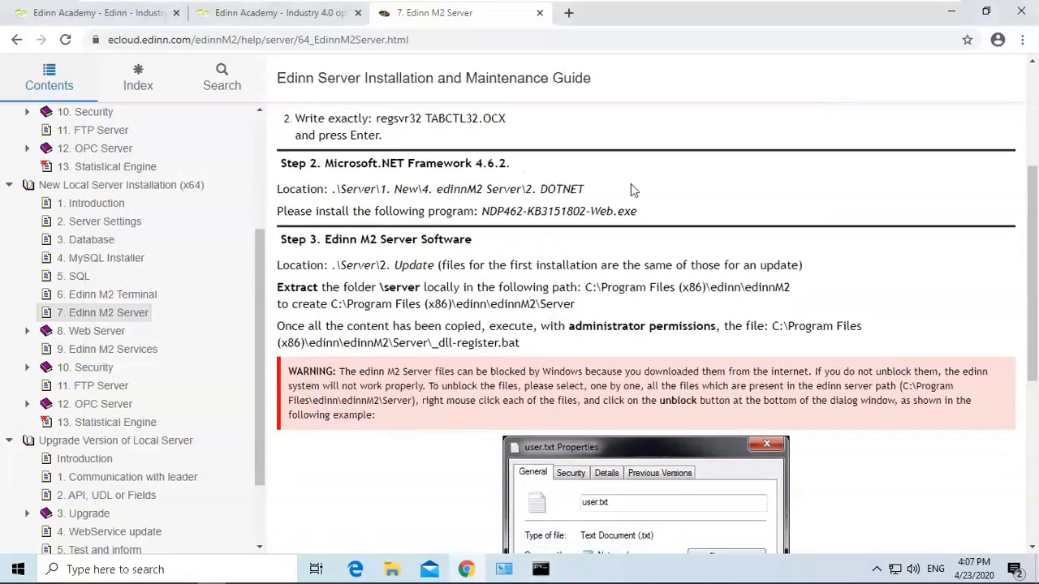
pyautogui.moveTo(324, 164); pyautogui.dragTo(582, 189)
pyautogui.click(486, 166)
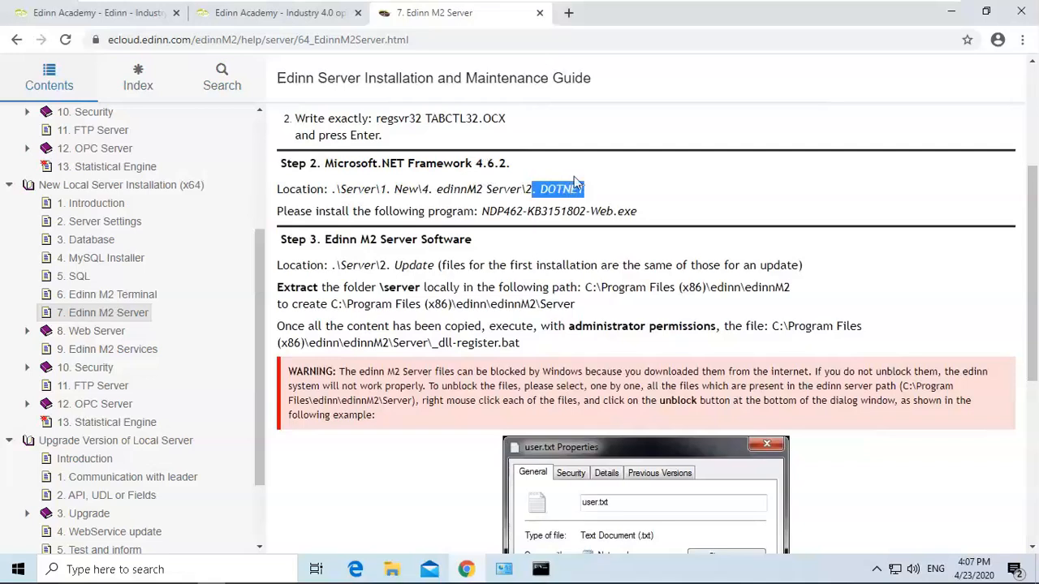
pyautogui.click(582, 189)
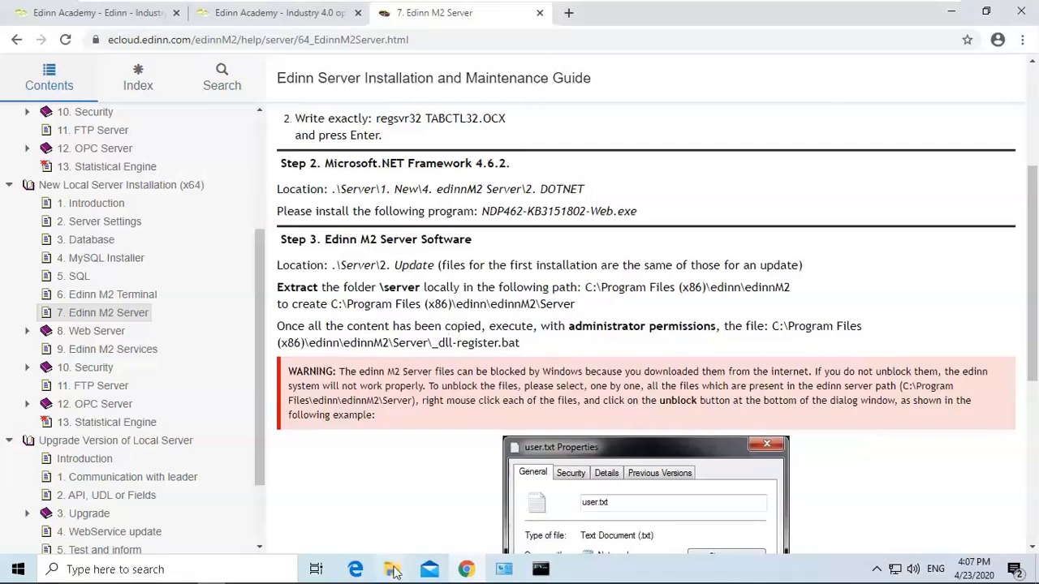
# Return File Explorer to the 4. edinnM2 Server folder.
pyautogui.moveTo(395, 573)
pyautogui.click(355, 499)
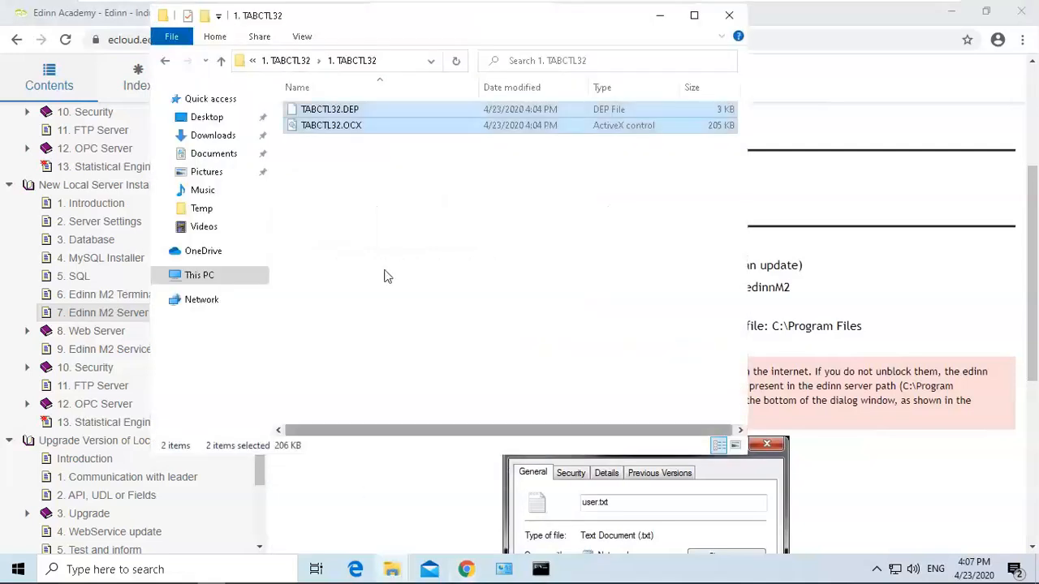
pyautogui.click(285, 61)
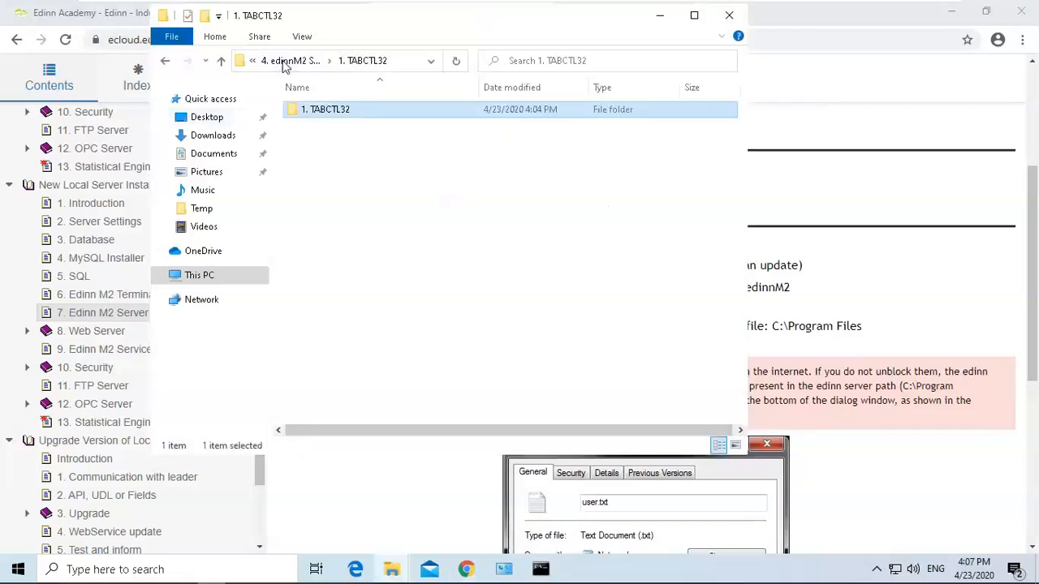
pyautogui.click(295, 62)
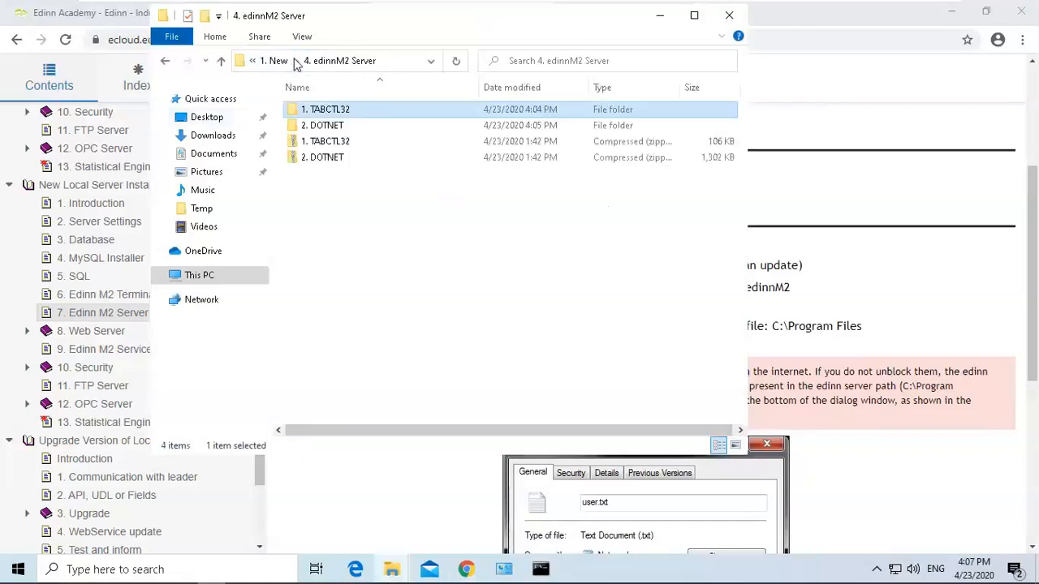
# Open the 2. DOTNET folder, run NDP462-KB3151802-Web as administrator, approve the permission prompt, and close the installer dialog.
pyautogui.doubleClick(333, 127)
pyautogui.doubleClick(333, 119)
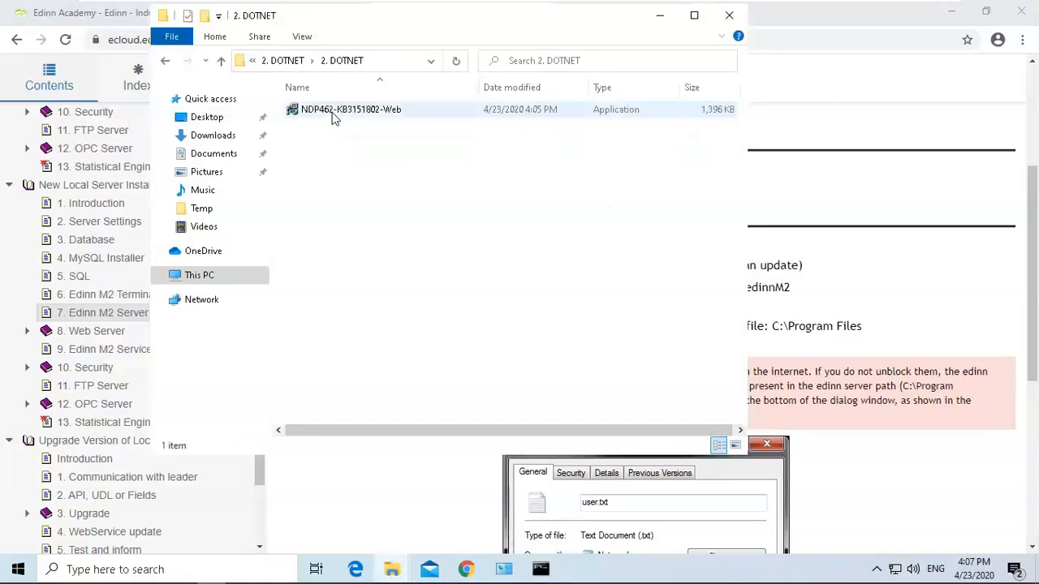
pyautogui.click(333, 117)
pyautogui.rightClick(333, 118)
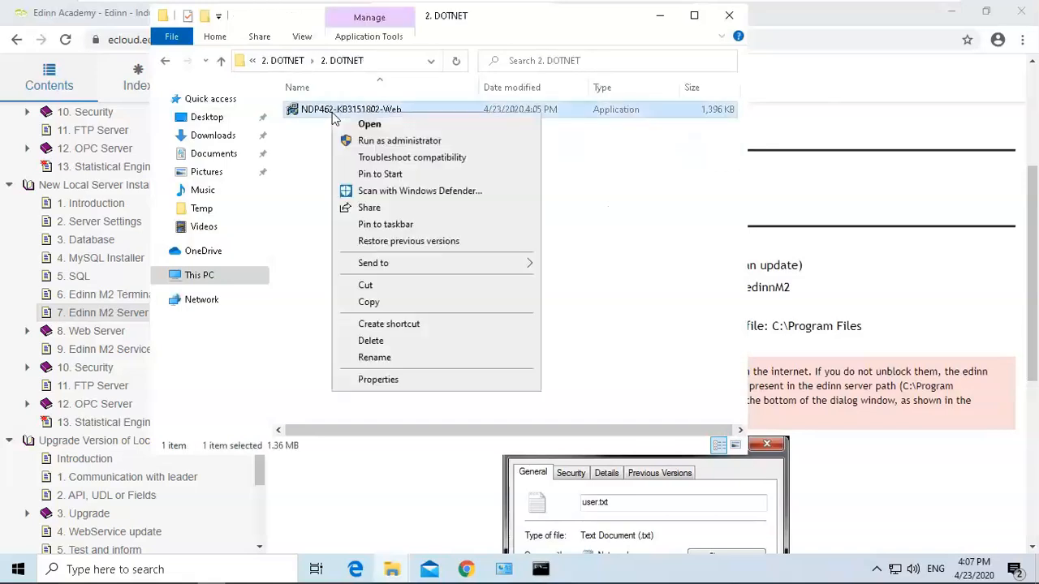
pyautogui.click(385, 141)
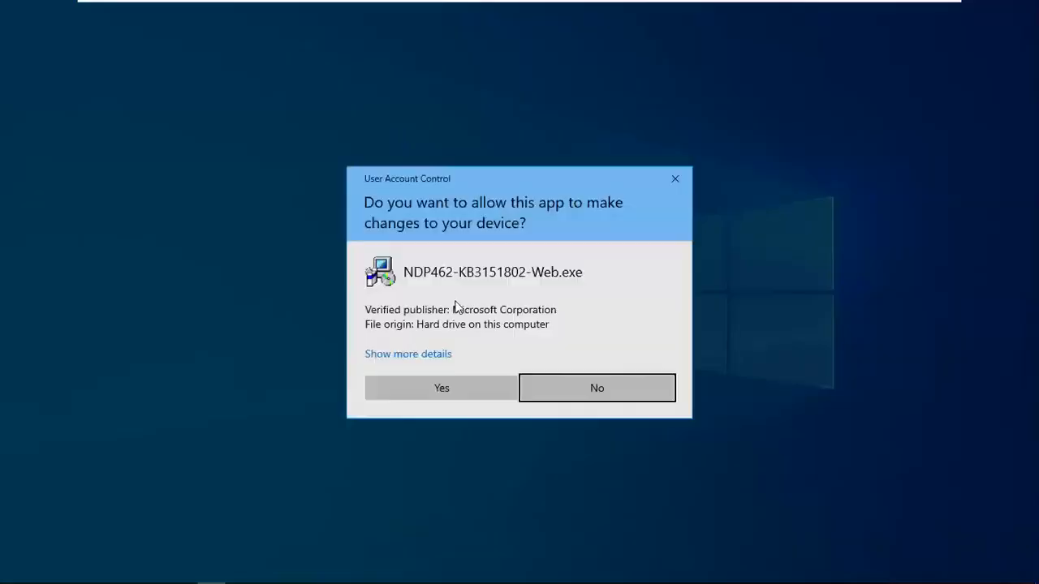
pyautogui.click(460, 395)
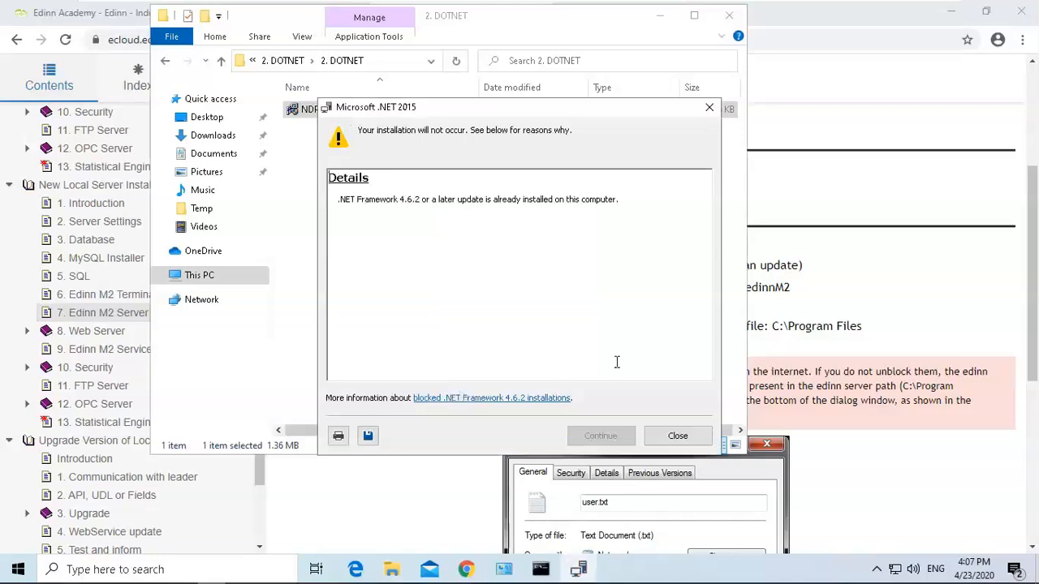
pyautogui.click(678, 436)
# Scroll the guide to Step 3 Edinn M2 Server Software and copy the path C:\Program Files (x86)\edinn\edinnM2.
pyautogui.click(868, 261)
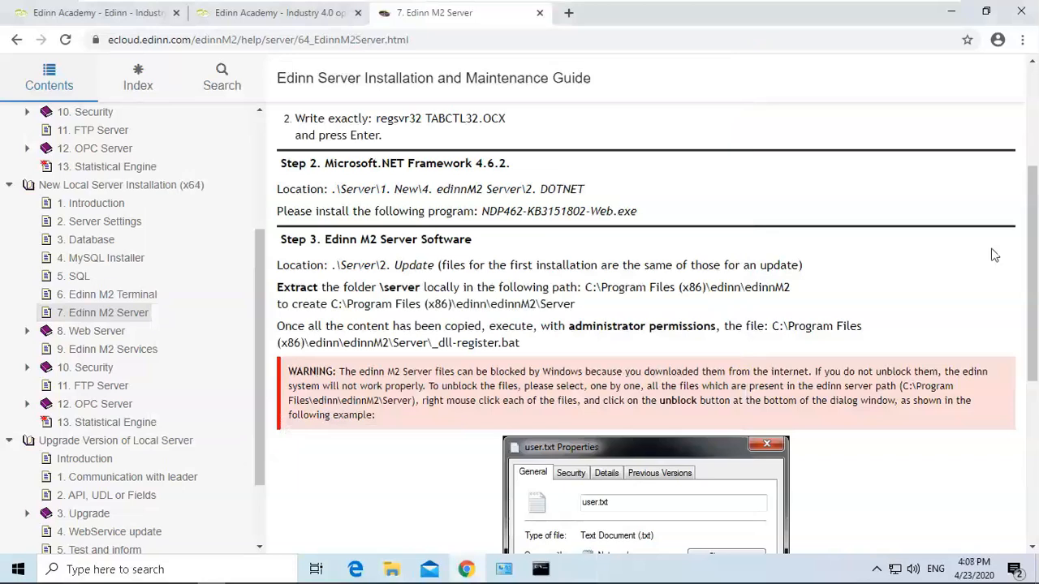
pyautogui.moveTo(1033, 252); pyautogui.dragTo(1035, 311)
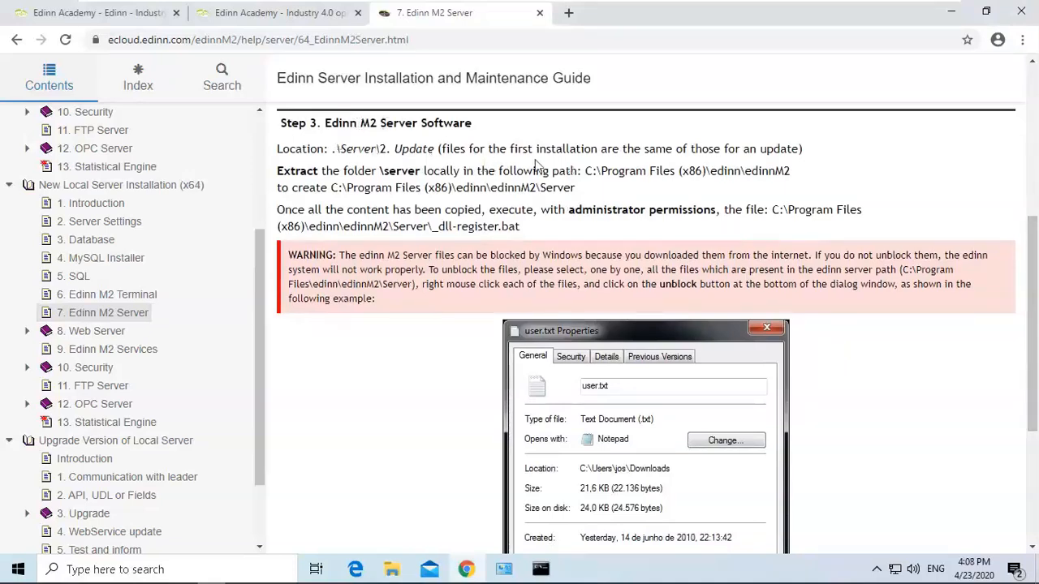
pyautogui.moveTo(586, 170); pyautogui.dragTo(797, 179)
pyautogui.hotkey('ctrl', 'c')
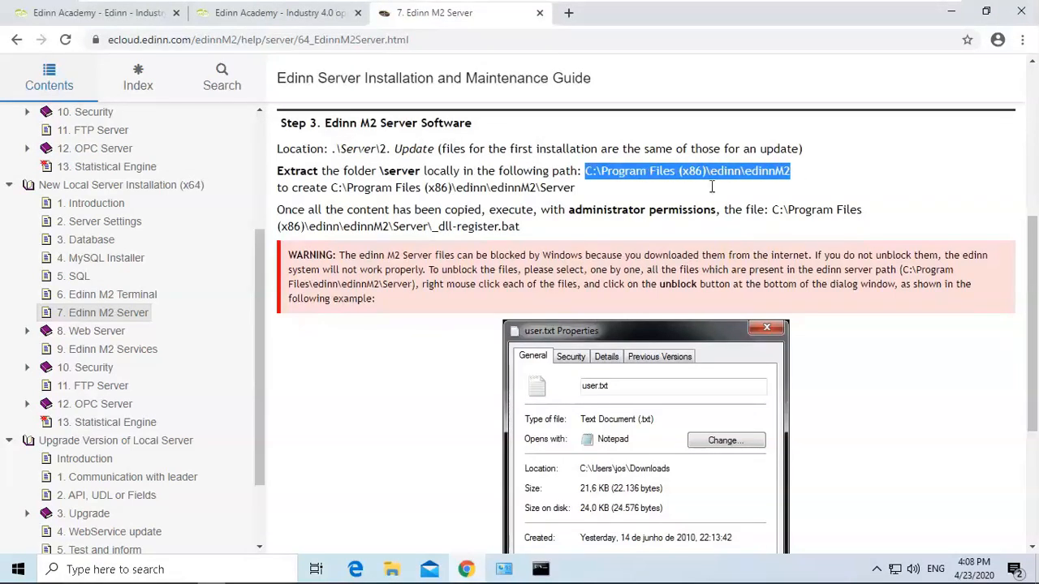
# Navigate the SysWOW64 Explorer window to the copied C:\Program Files (x86)\edinn\edinnM2 path.
pyautogui.click(390, 571)
pyautogui.click(452, 503)
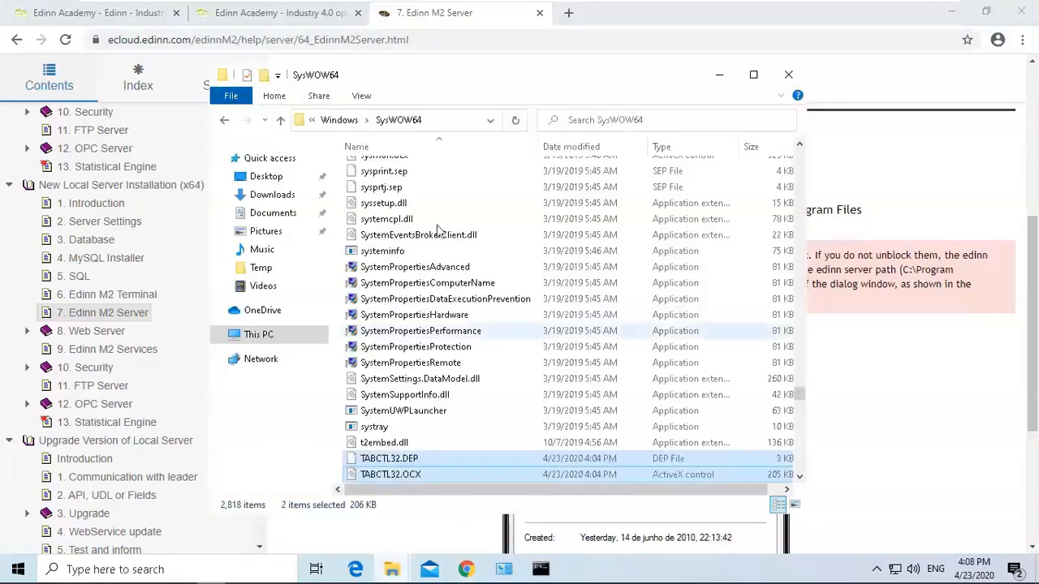
pyautogui.click(436, 121)
pyautogui.press('BackSpace')
pyautogui.hotkey('ctrl', 'v')
pyautogui.press('Return')
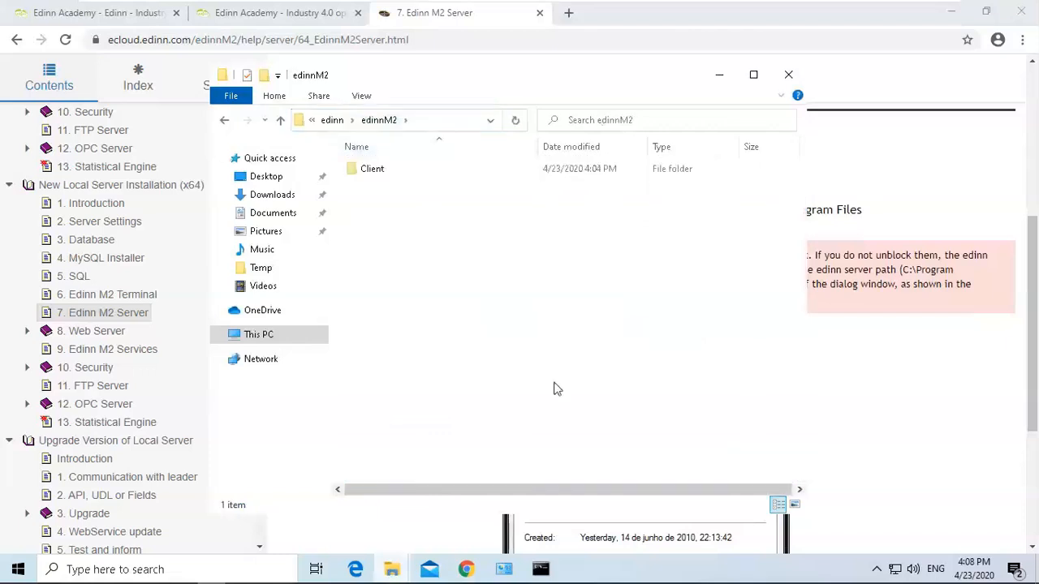
# In the other Explorer window, open C:\Temp\edinnM2_server_update_win_v202001 and cut its server folder.
pyautogui.click(394, 572)
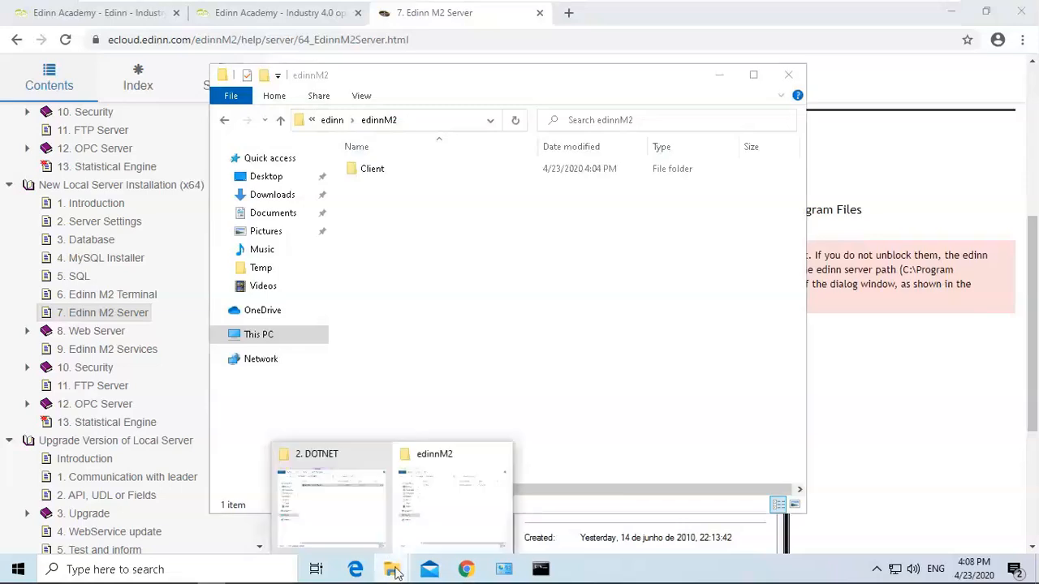
pyautogui.click(347, 479)
pyautogui.click(281, 60)
pyautogui.click(281, 61)
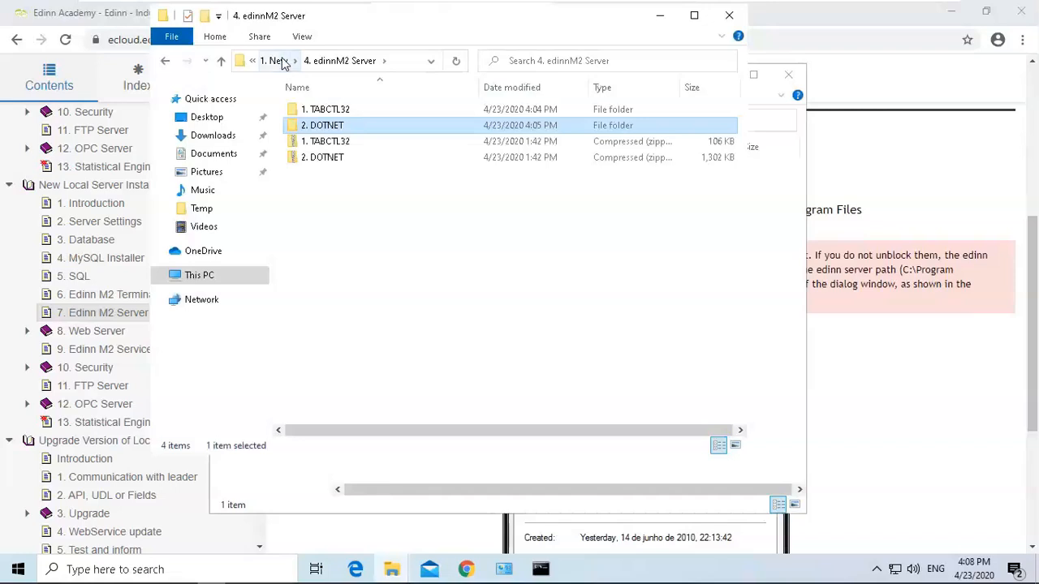
pyautogui.click(281, 61)
pyautogui.click(278, 61)
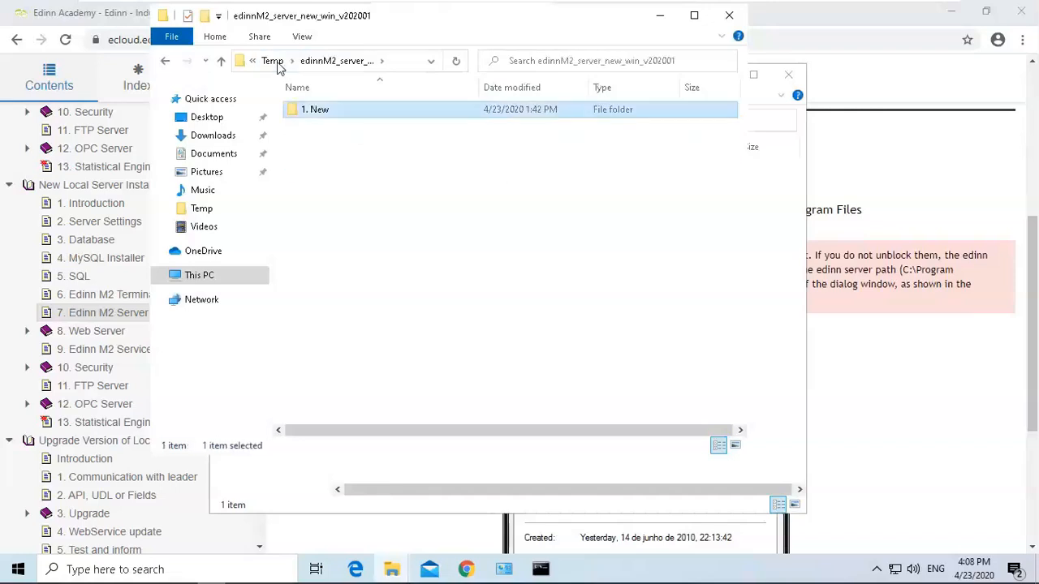
pyautogui.click(277, 63)
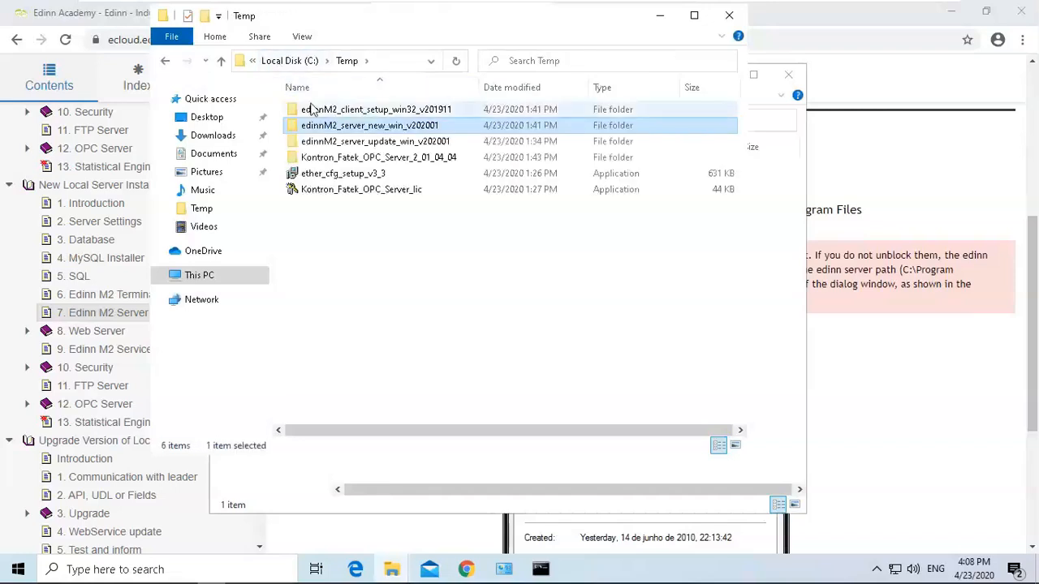
pyautogui.doubleClick(390, 145)
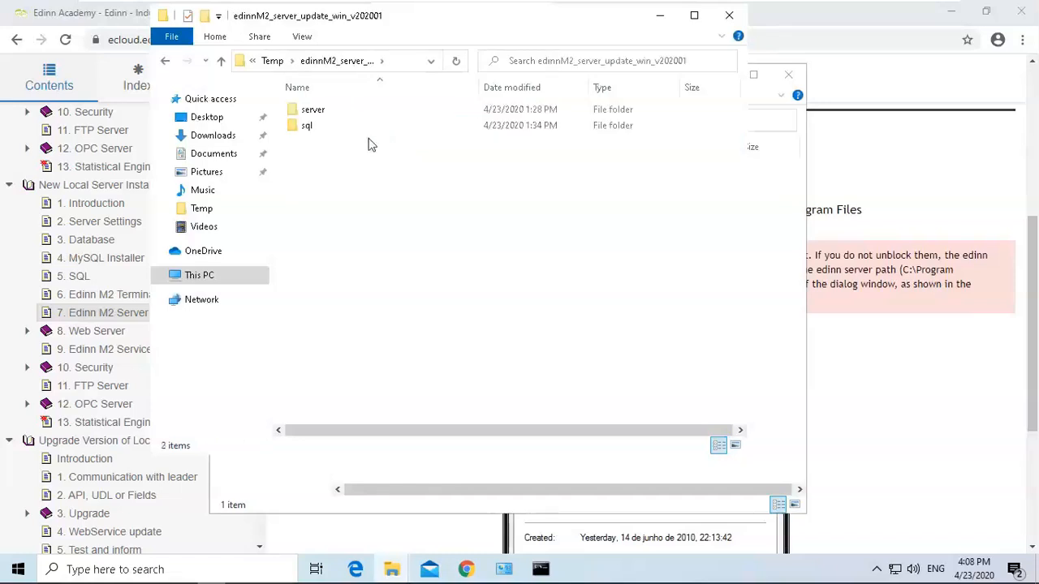
pyautogui.click(330, 116)
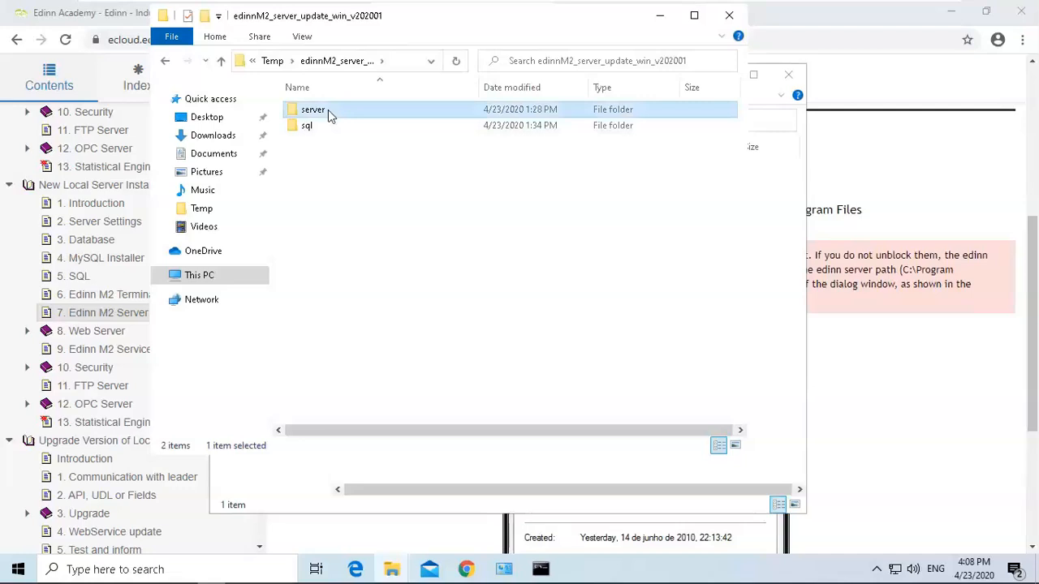
pyautogui.rightClick(329, 116)
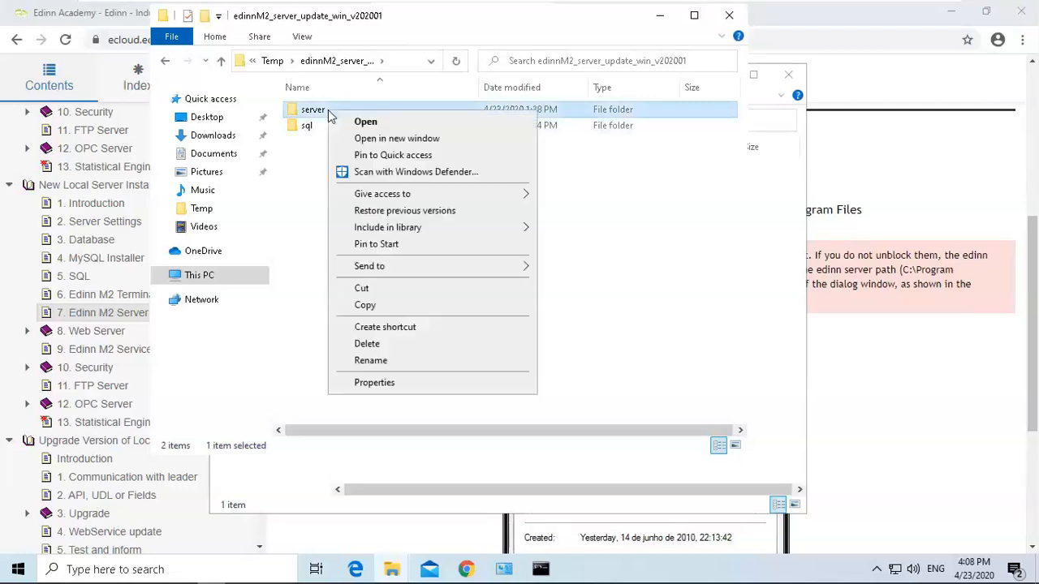
pyautogui.click(385, 291)
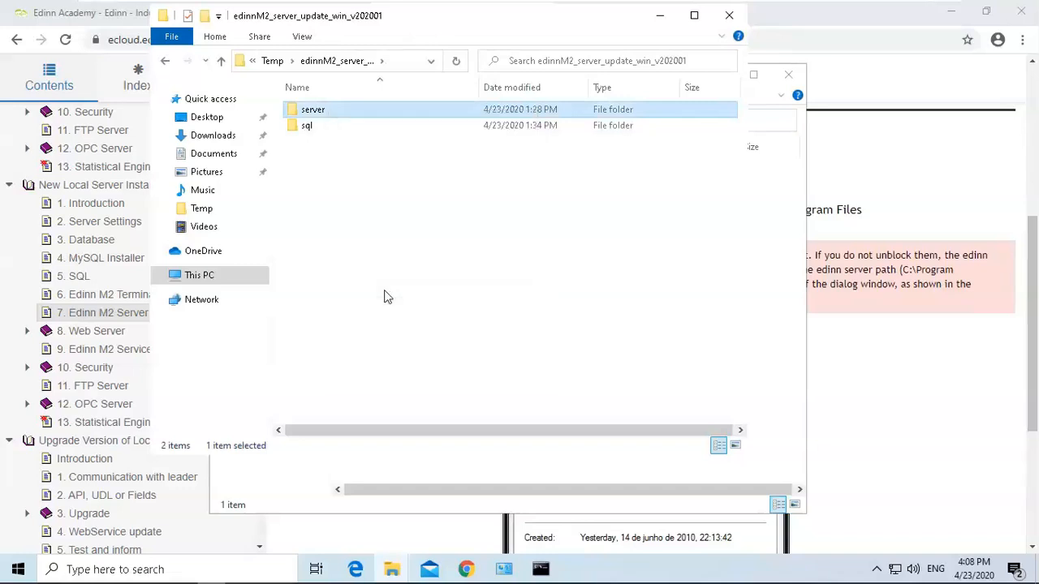
# Paste the server folder into the edinnM2 folder, granting administrator permission for the move.
pyautogui.click(660, 16)
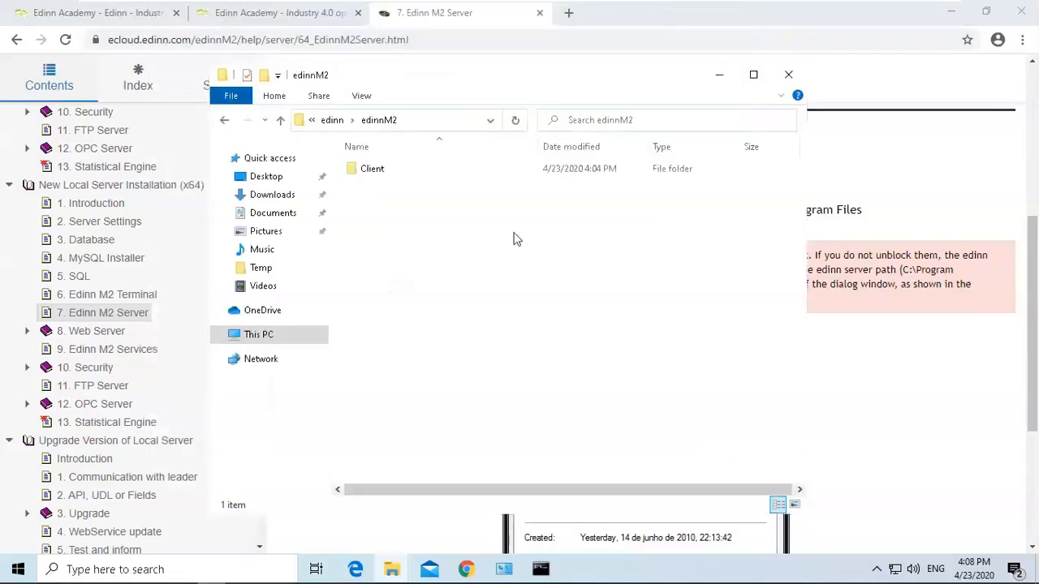
pyautogui.rightClick(408, 247)
pyautogui.click(444, 347)
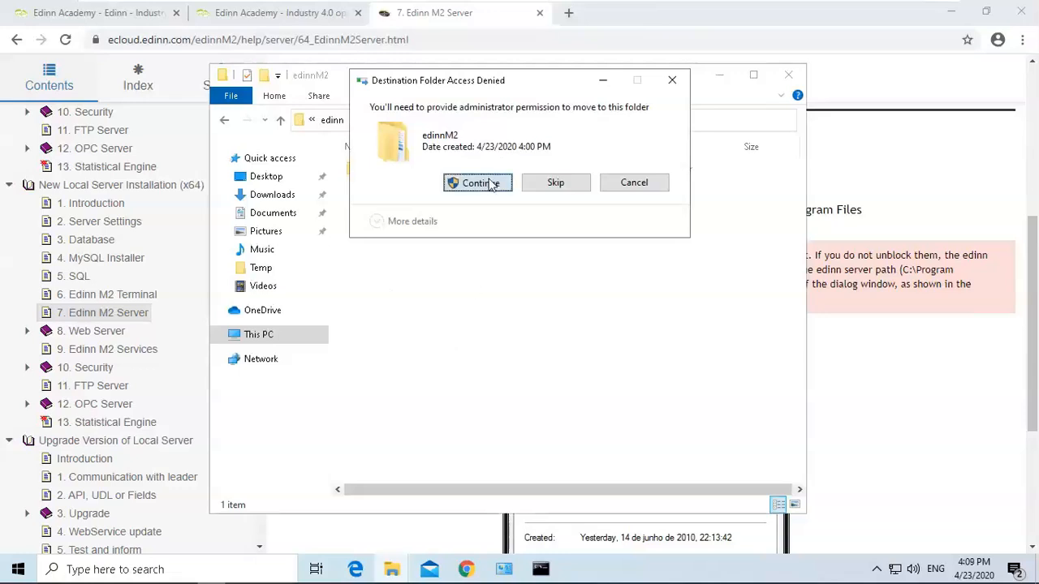
pyautogui.click(493, 182)
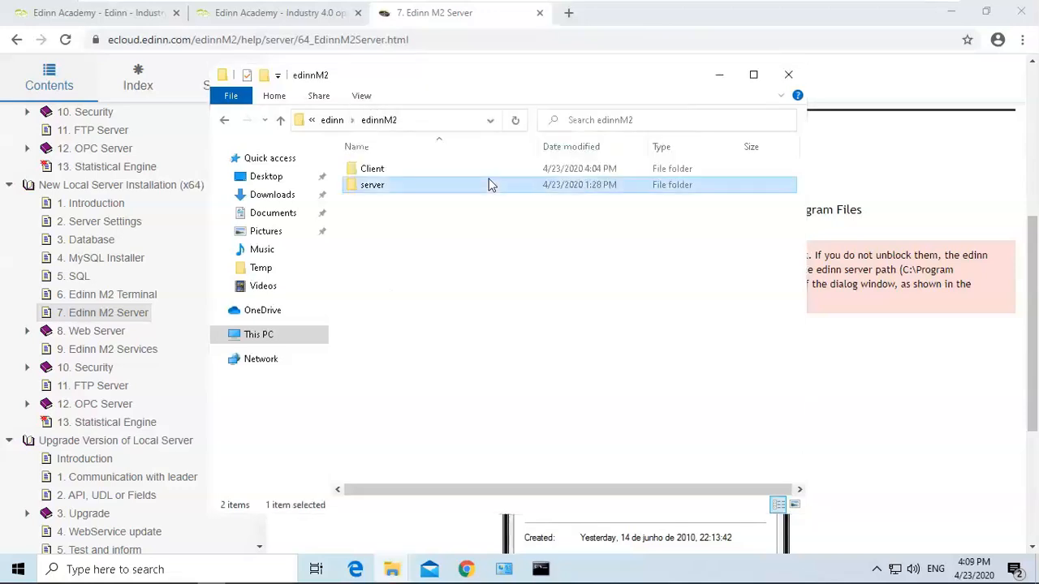
pyautogui.click(461, 233)
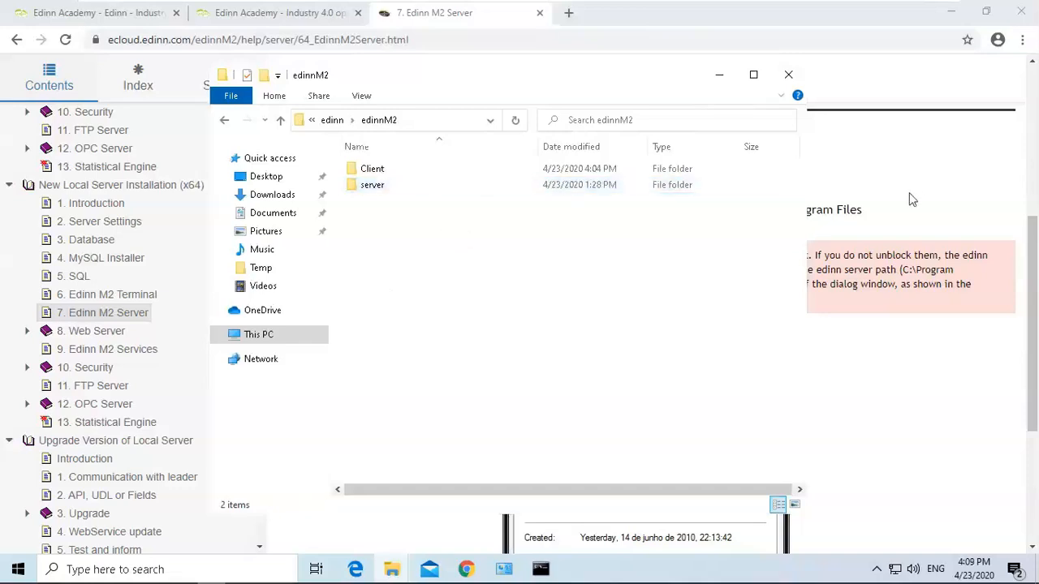
# Run _dll-register from the new server folder as administrator, allowing it past SmartScreen and the permission prompt, and continue the script.
pyautogui.click(874, 195)
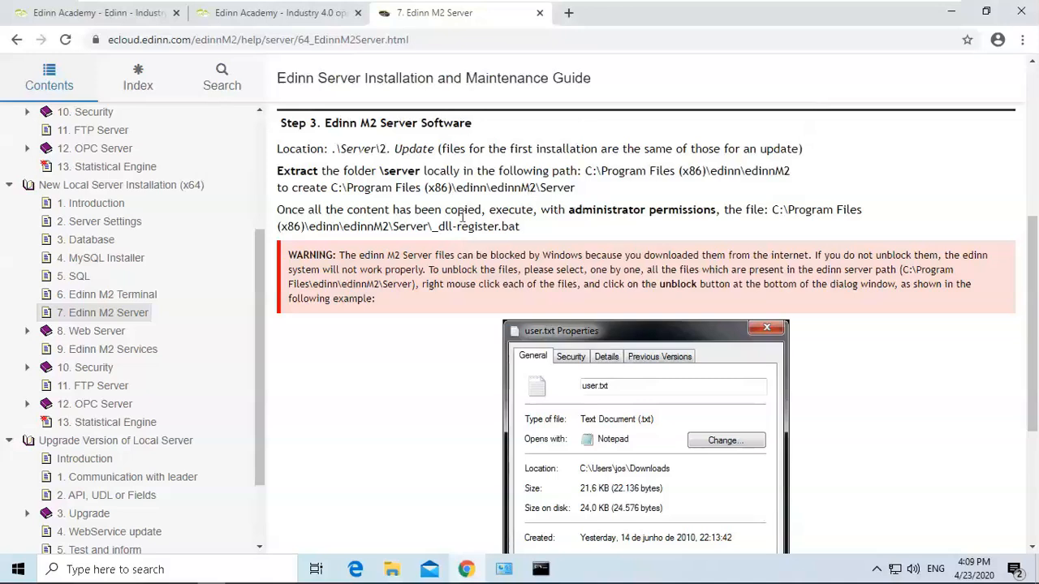
pyautogui.moveTo(432, 226); pyautogui.dragTo(511, 227)
pyautogui.click(507, 229)
pyautogui.doubleClick(569, 209)
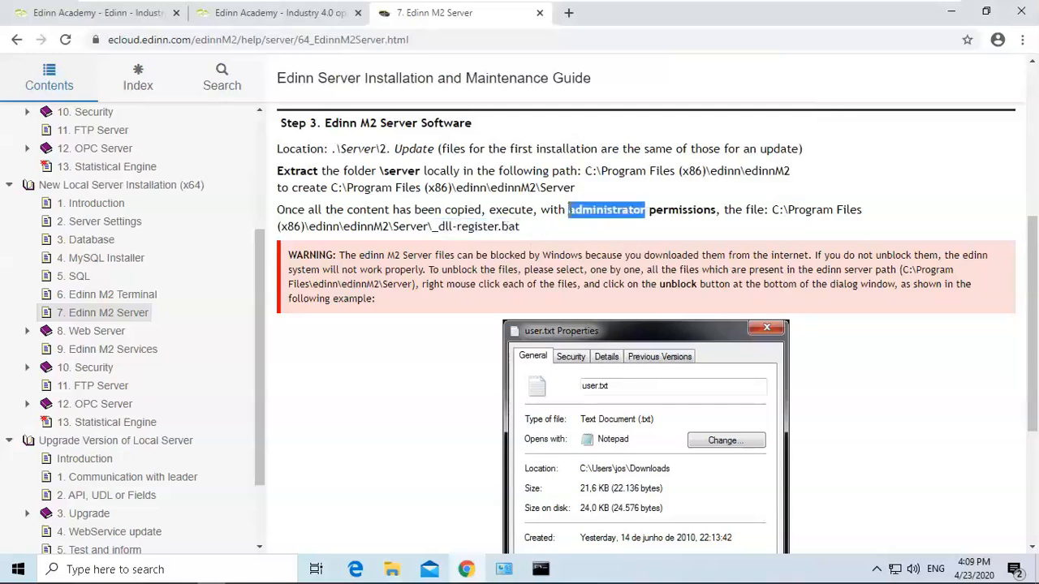
pyautogui.click(666, 204)
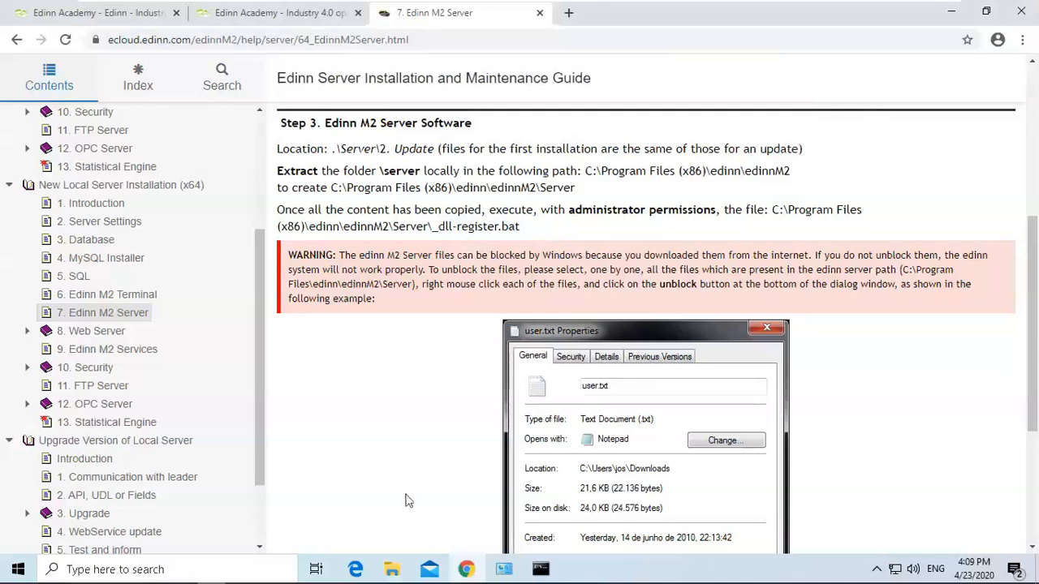
pyautogui.moveTo(393, 572)
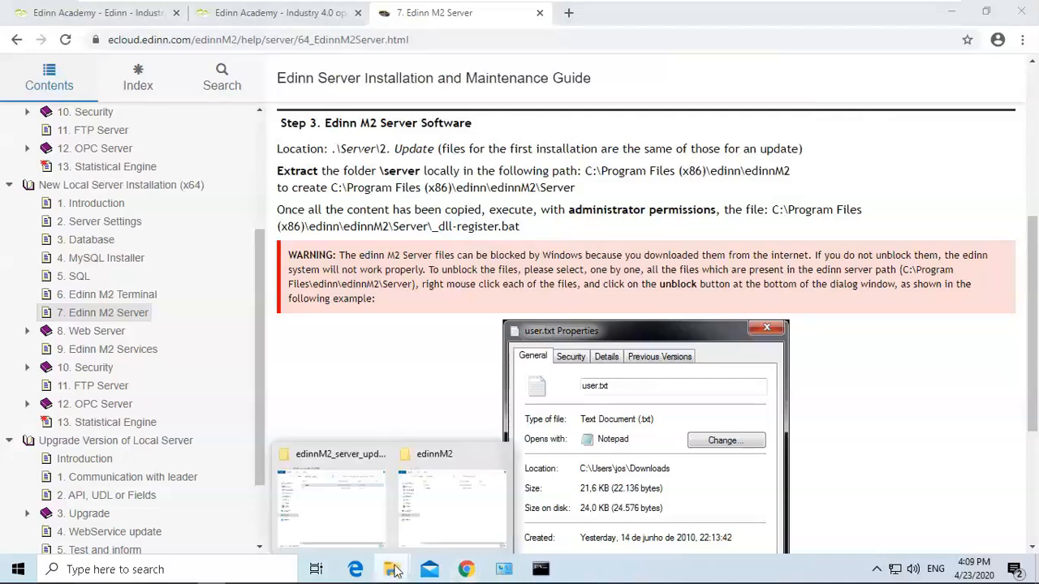
pyautogui.click(450, 487)
pyautogui.doubleClick(392, 188)
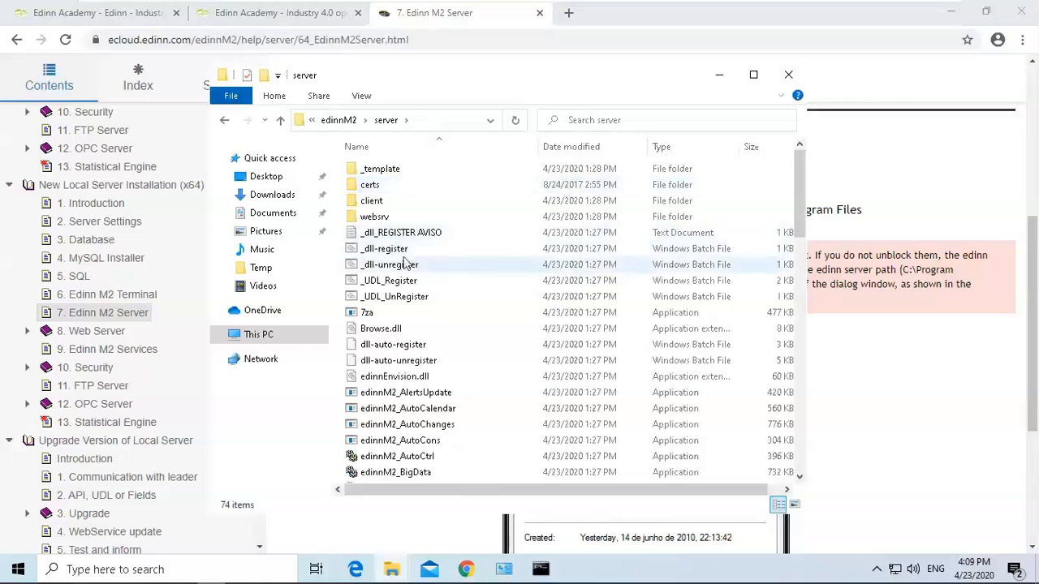
pyautogui.click(391, 252)
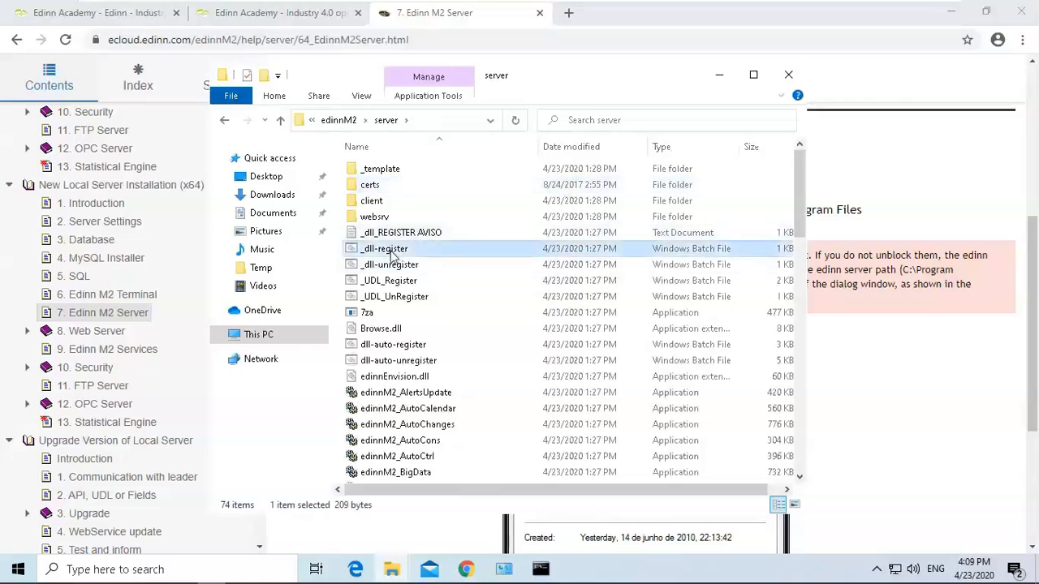
pyautogui.rightClick(392, 253)
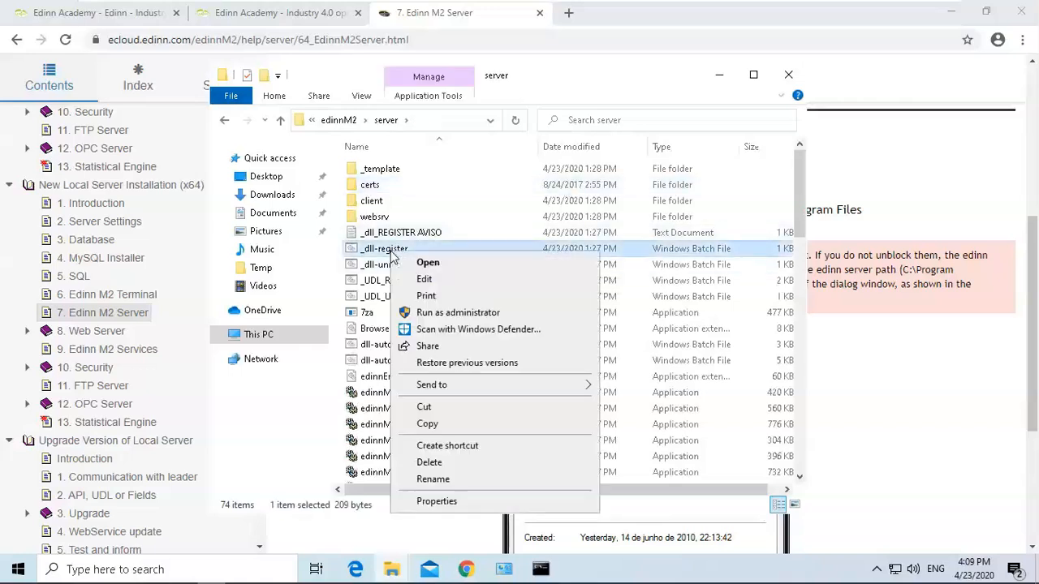
pyautogui.click(456, 318)
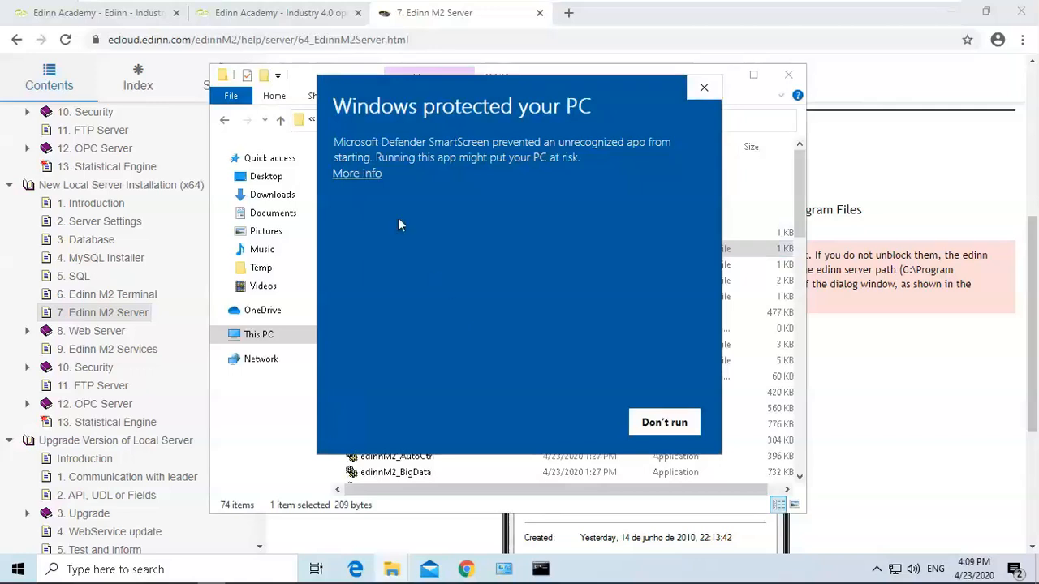
pyautogui.click(367, 176)
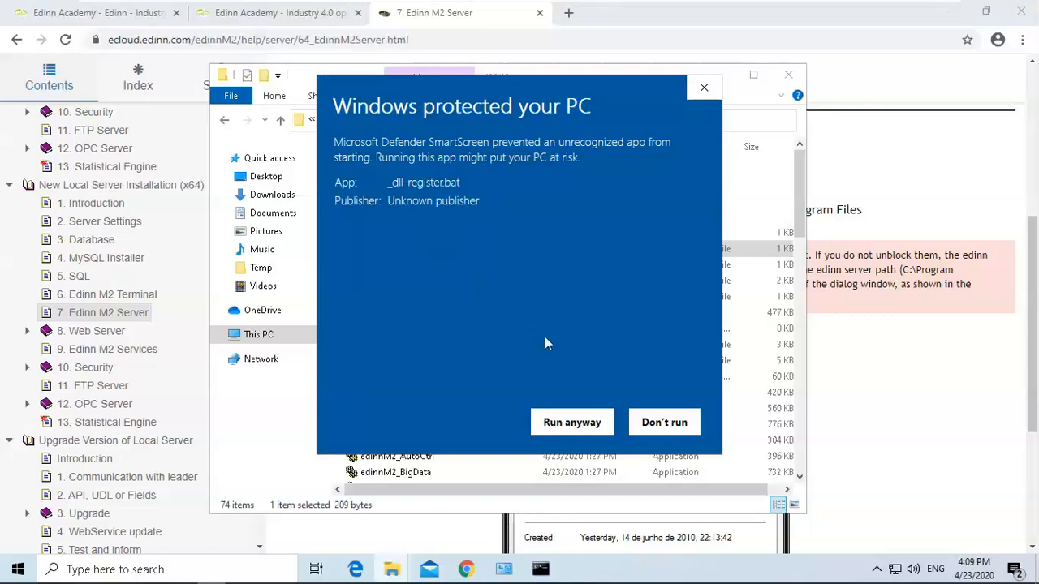
pyautogui.click(572, 423)
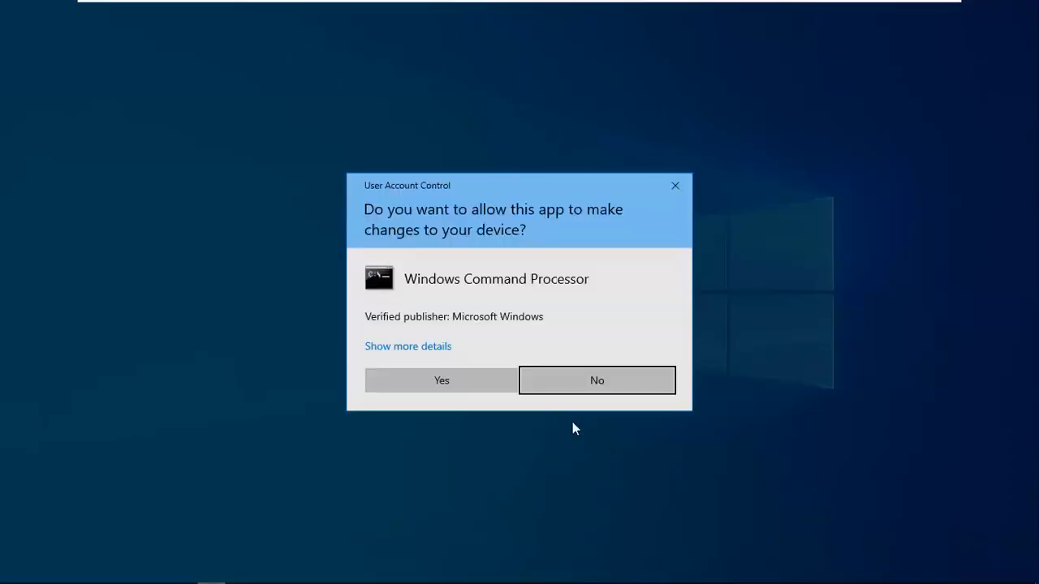
pyautogui.click(459, 384)
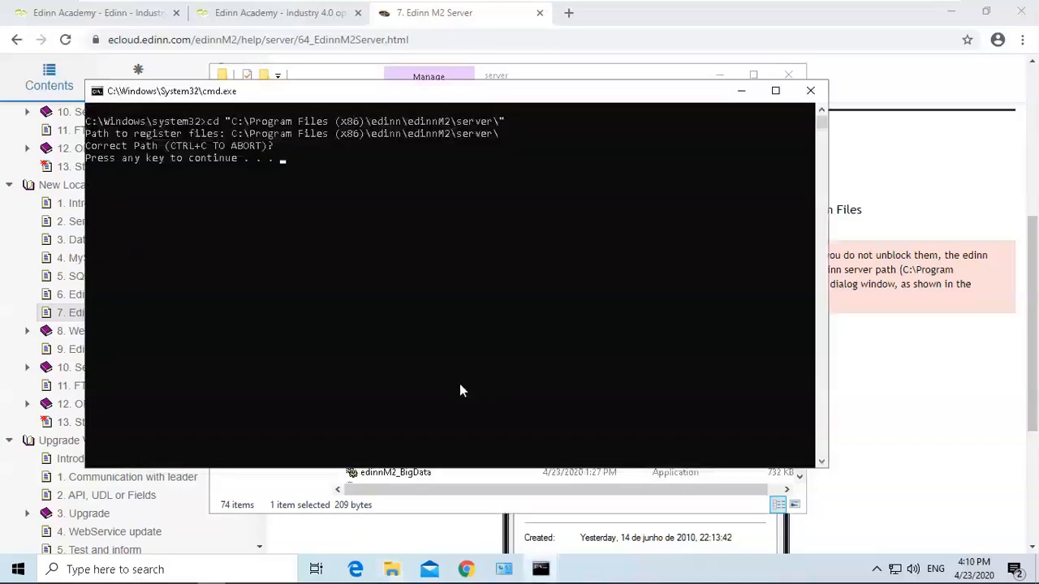
pyautogui.press('Return')
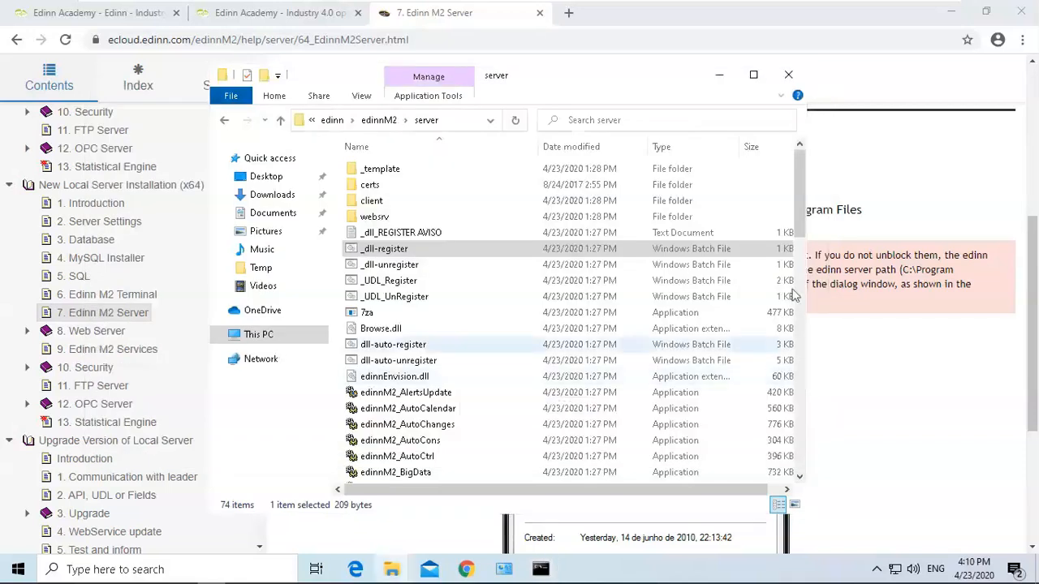
# Scroll through the rest of the server guide and open the 8. Web Server page.
pyautogui.click(918, 288)
pyautogui.moveTo(1033, 257); pyautogui.dragTo(1035, 367)
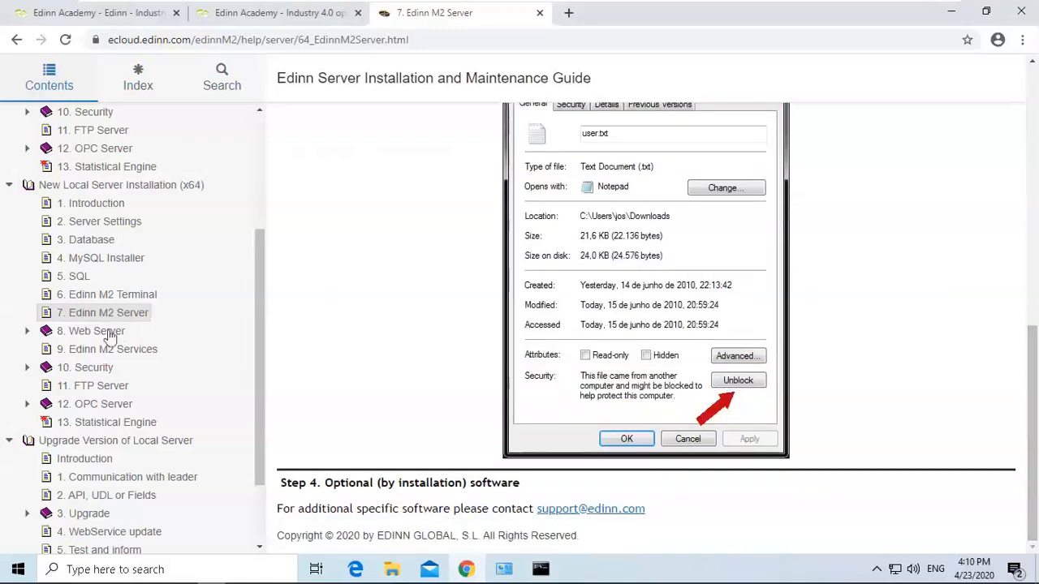
pyautogui.click(85, 334)
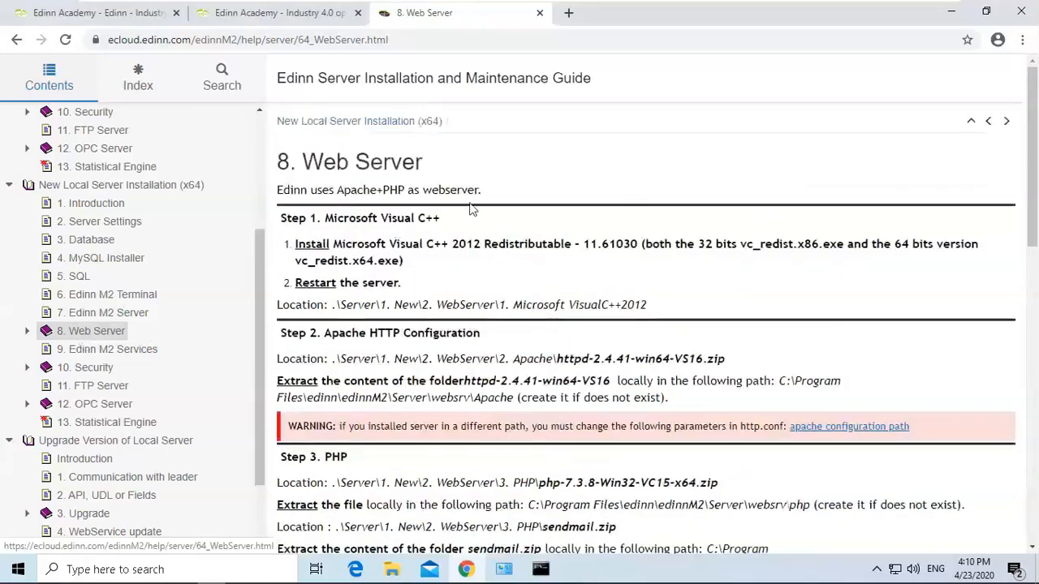
# Open the 1. New\2. Web Server\1. Microsoft Visual C++ 2012 folder inside edinnM2_server_new_win_v202001 in Temp.
pyautogui.moveTo(324, 219); pyautogui.dragTo(440, 220)
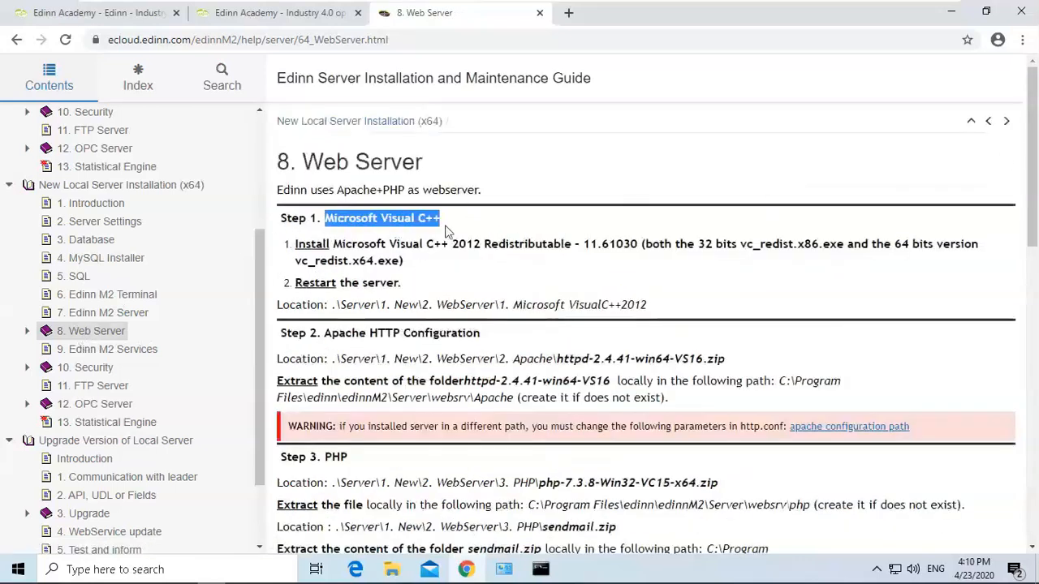
pyautogui.click(392, 243)
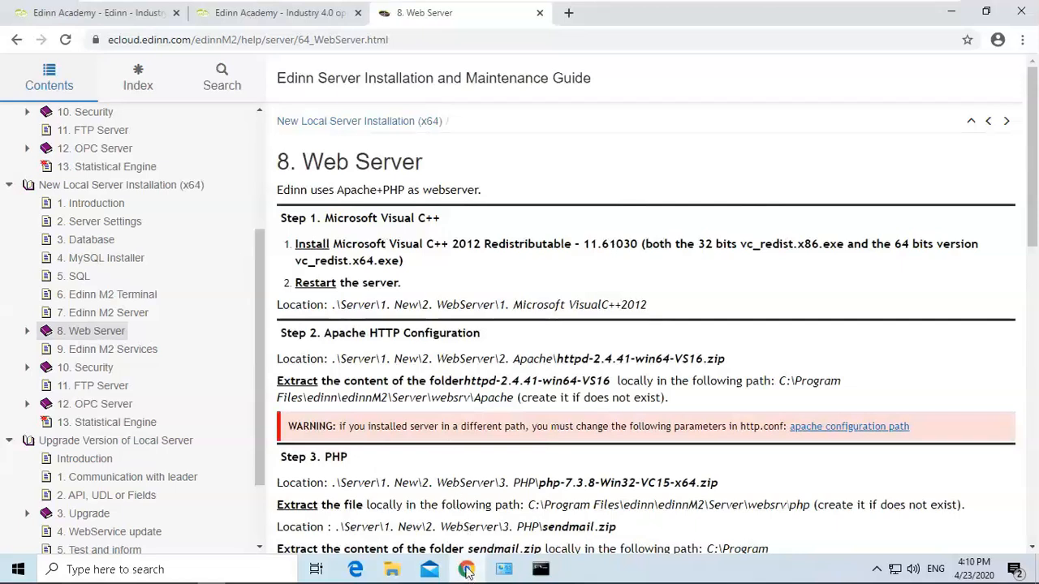
pyautogui.moveTo(391, 571)
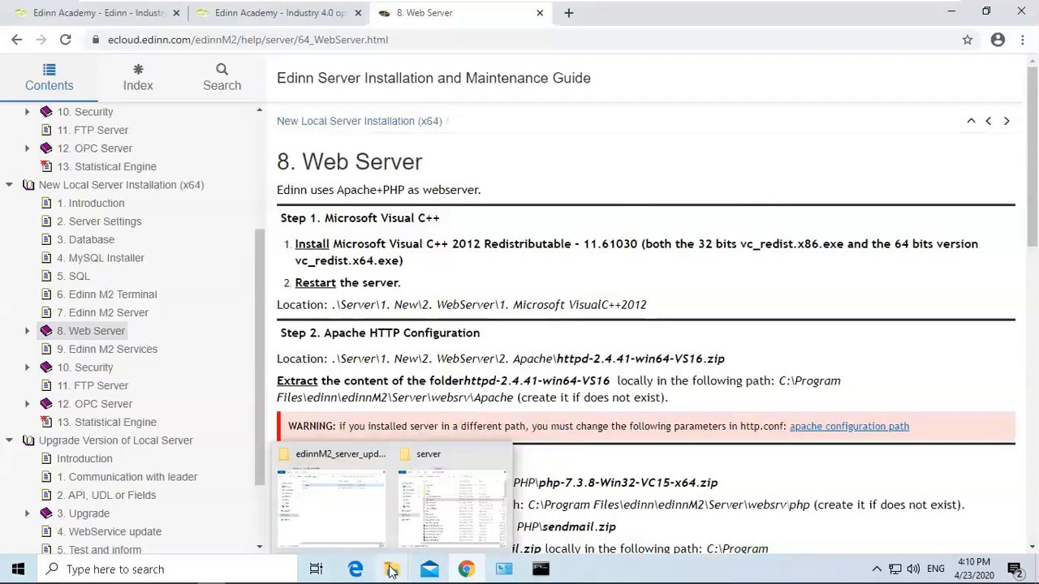
pyautogui.click(347, 494)
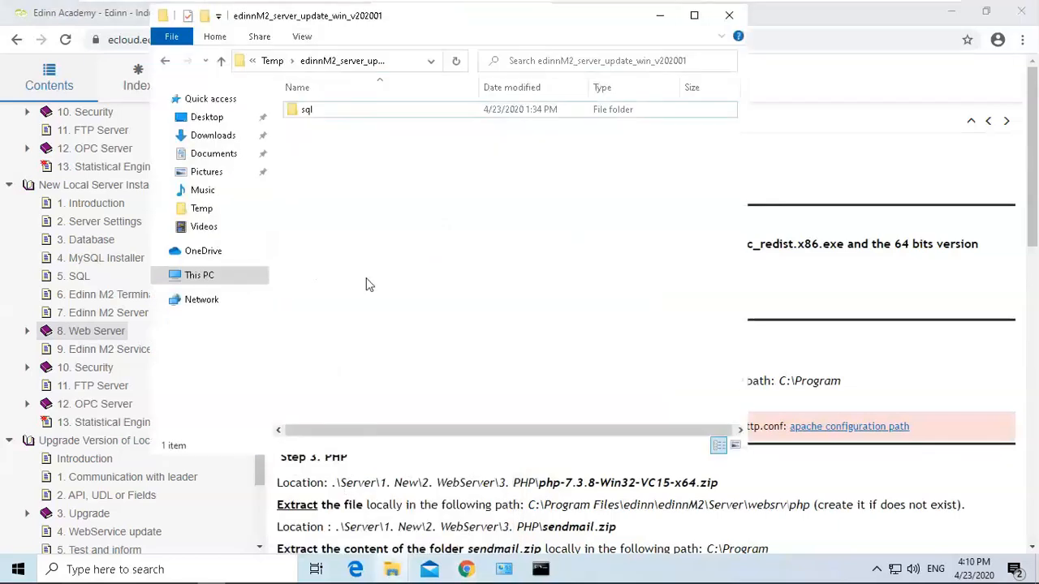
pyautogui.click(280, 62)
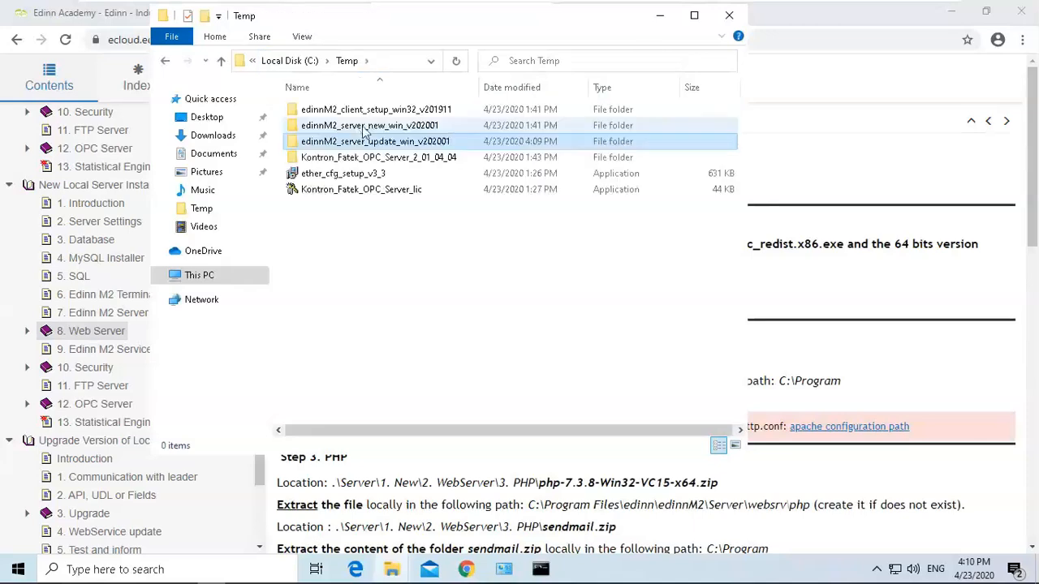
pyautogui.click(395, 129)
pyautogui.doubleClick(395, 126)
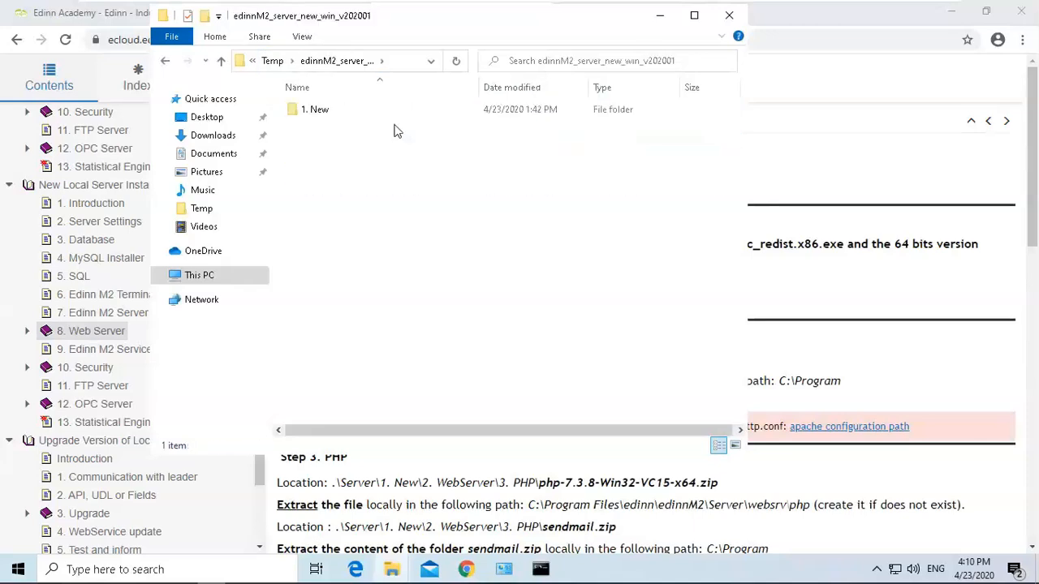
pyautogui.doubleClick(346, 109)
pyautogui.doubleClick(351, 126)
pyautogui.click(352, 111)
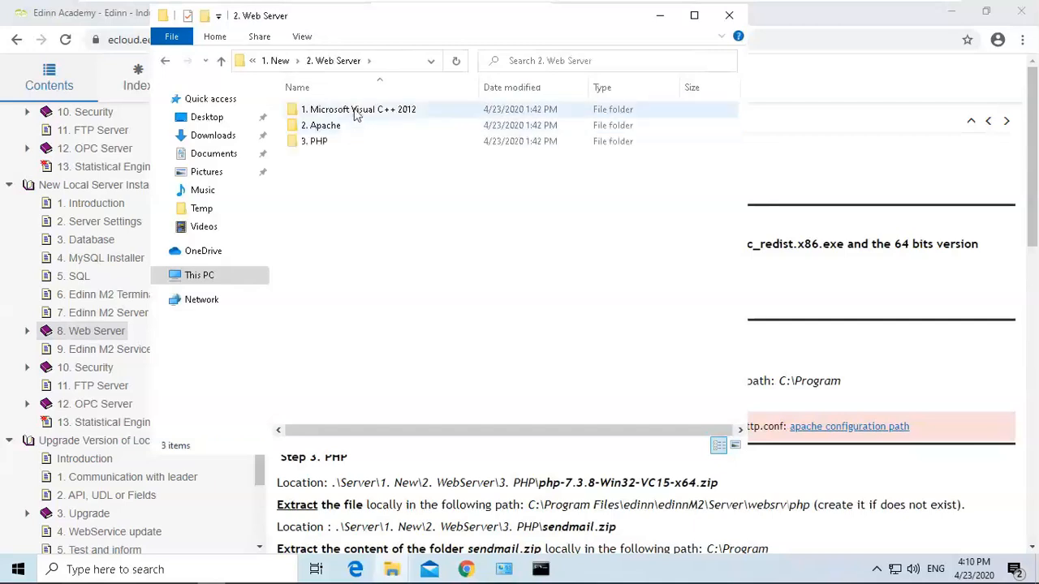
pyautogui.doubleClick(352, 111)
pyautogui.click(349, 116)
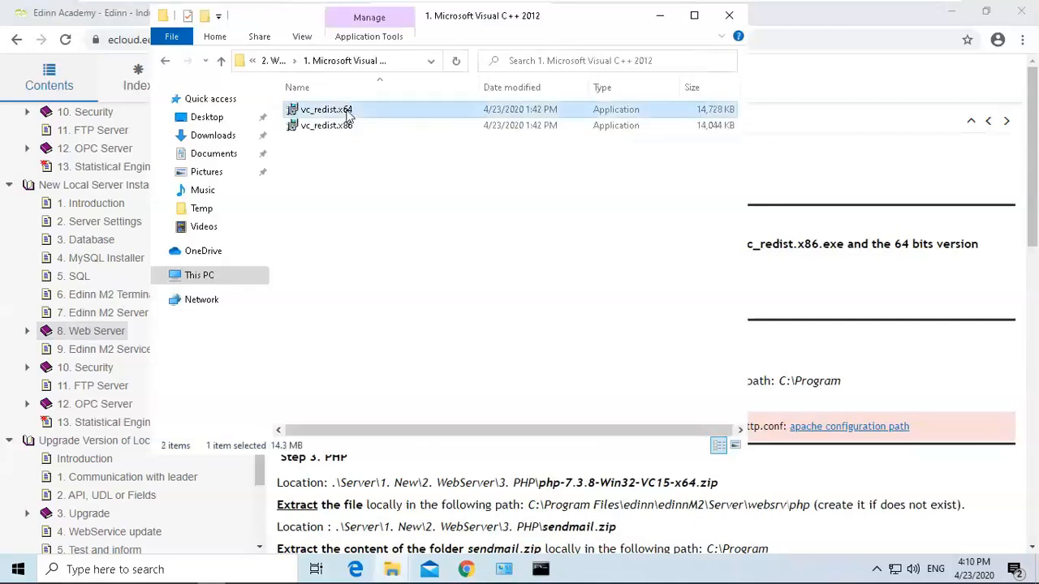
# Install vc_redist.x64 as administrator, allowing the permission prompt and accepting the licence terms.
pyautogui.rightClick(347, 116)
pyautogui.click(382, 138)
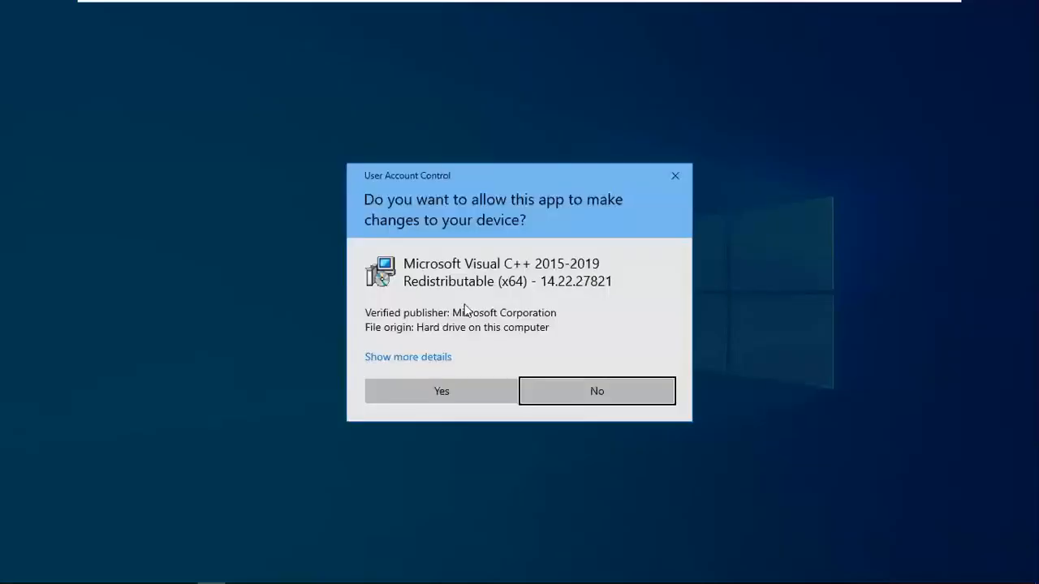
pyautogui.click(470, 398)
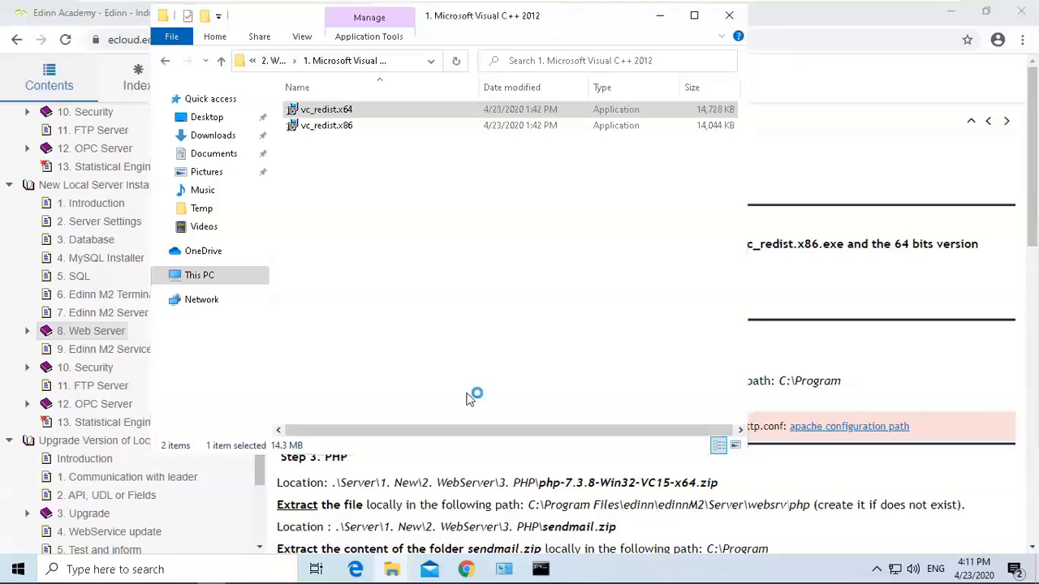
pyautogui.click(442, 348)
pyautogui.click(603, 372)
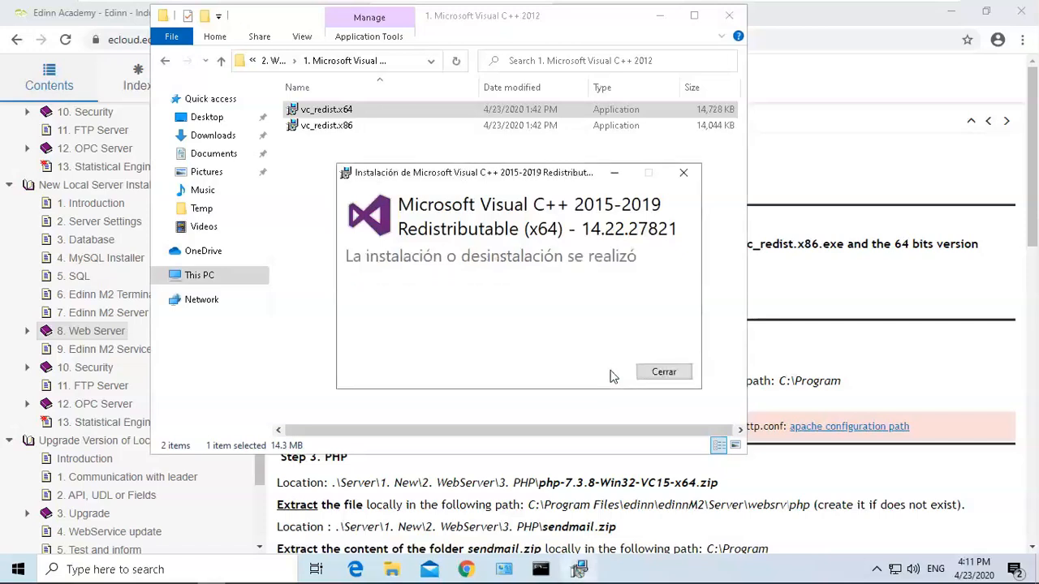
pyautogui.click(664, 372)
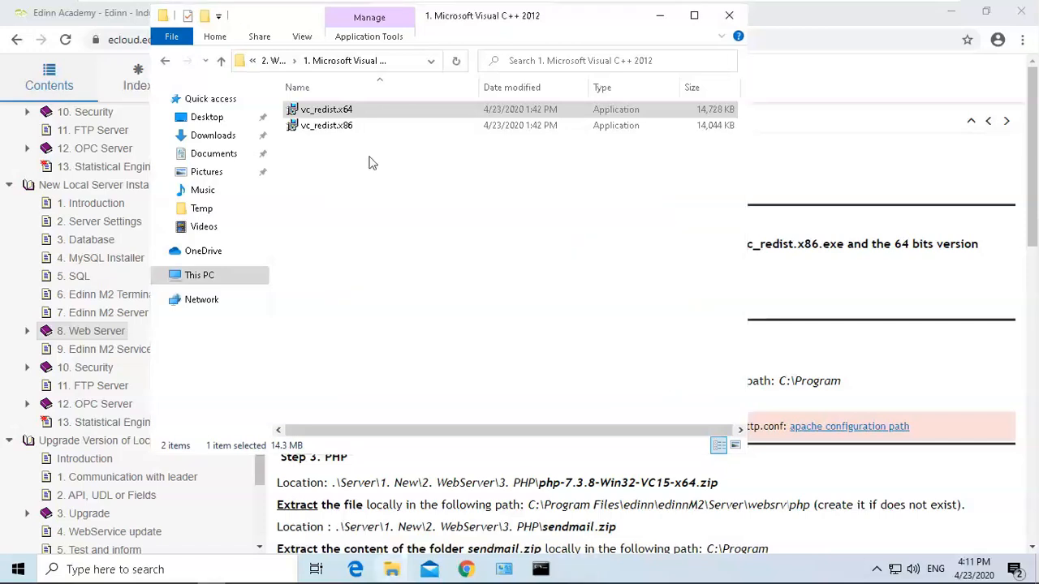
# Install vc_redist.x86 as administrator, allowing the permission prompt and accepting the licence terms.
pyautogui.click(342, 127)
pyautogui.rightClick(342, 127)
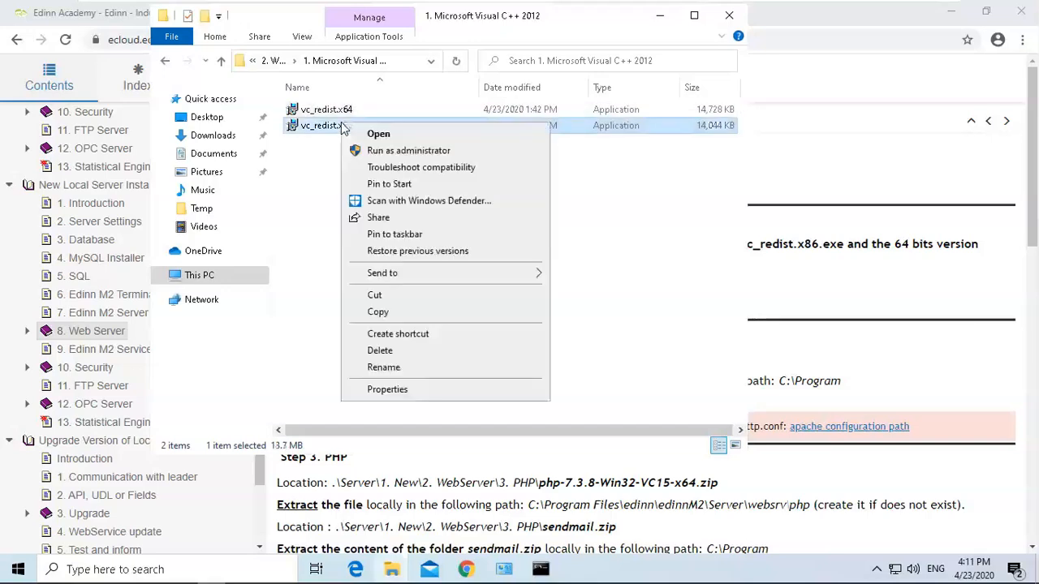
pyautogui.click(380, 146)
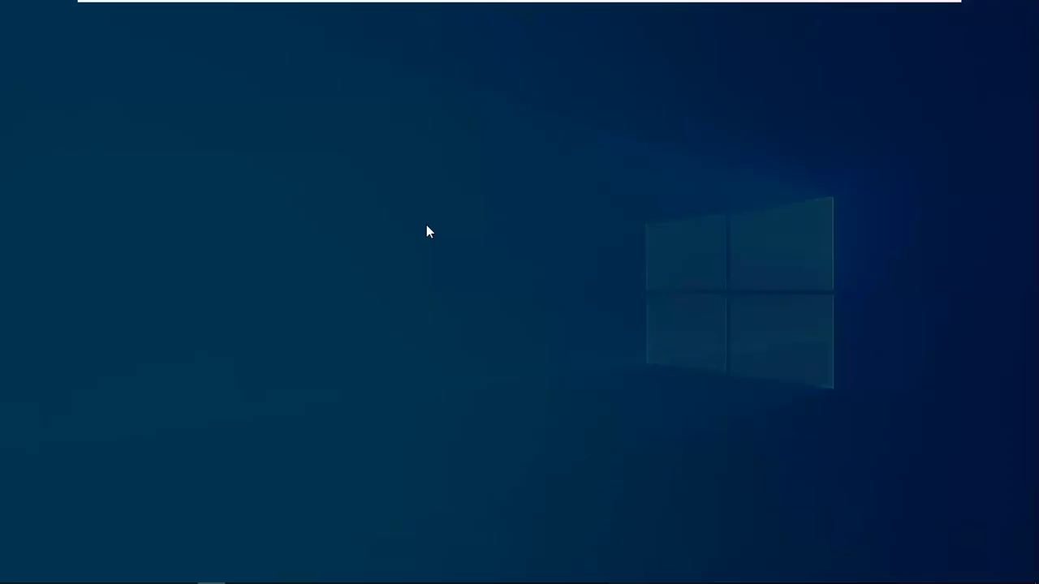
pyautogui.click(458, 392)
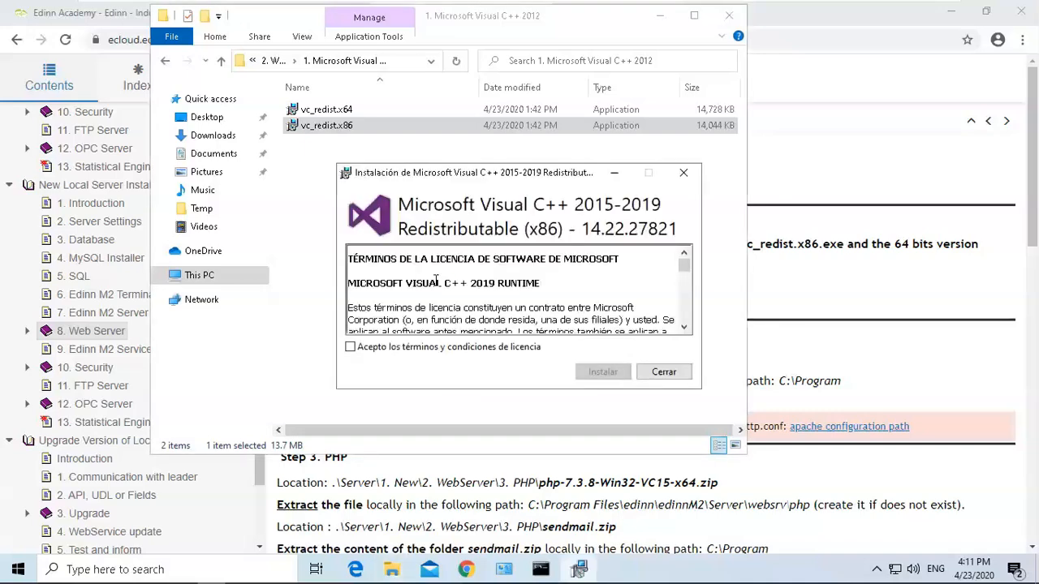
pyautogui.click(431, 347)
pyautogui.click(601, 372)
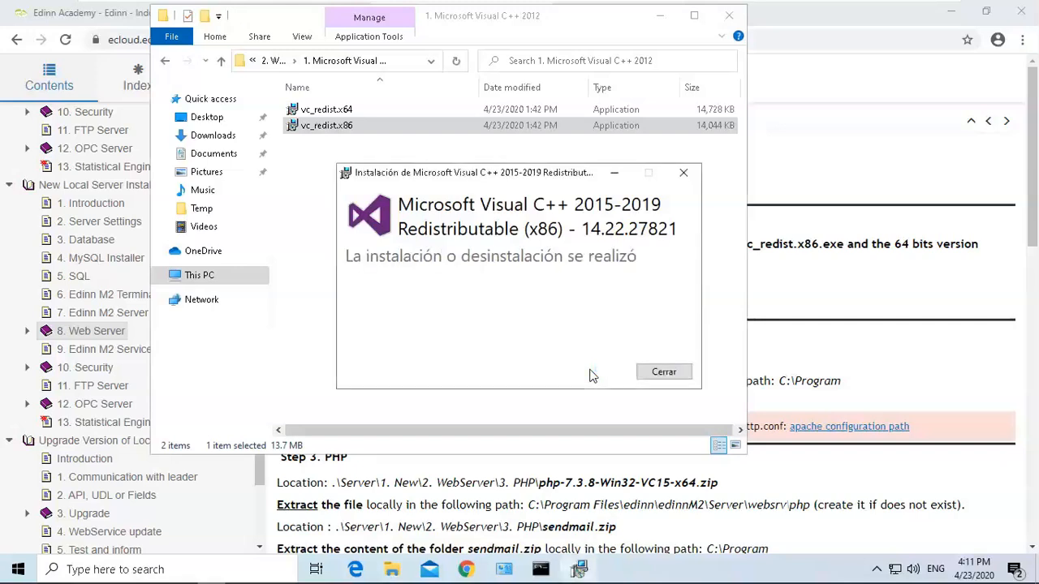
pyautogui.click(662, 372)
# Open the 2. Apache folder and extract httpd-2.4.41-win64-VS16 to its default destination.
pyautogui.click(874, 258)
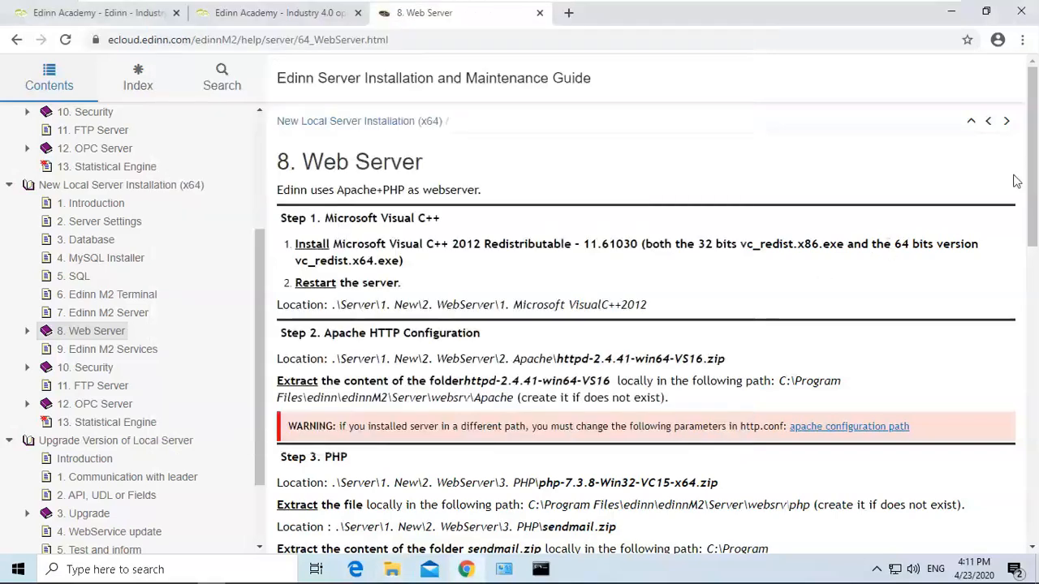
pyautogui.moveTo(1032, 167); pyautogui.dragTo(1031, 236)
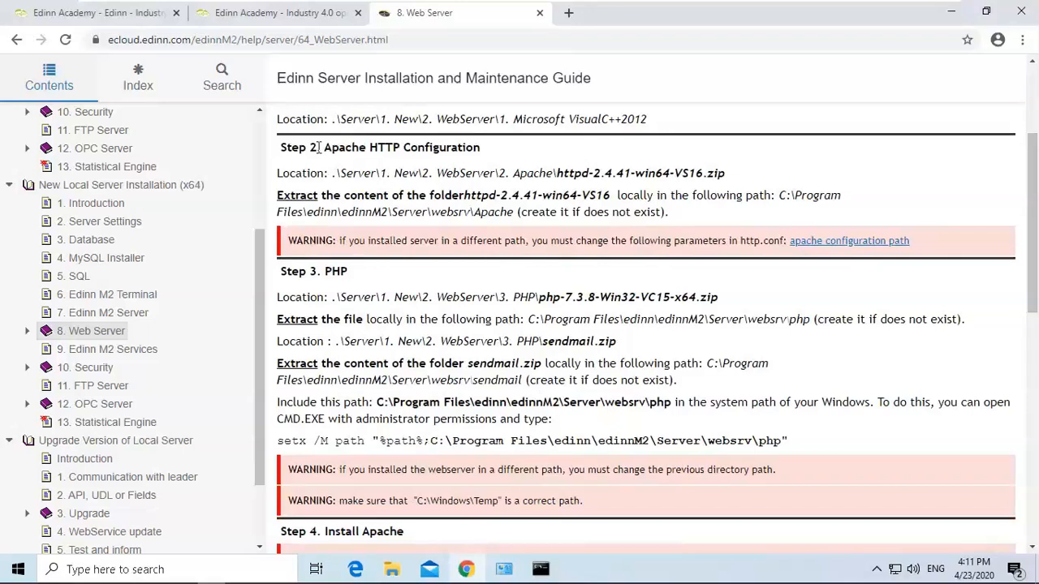
pyautogui.moveTo(325, 150); pyautogui.dragTo(602, 174)
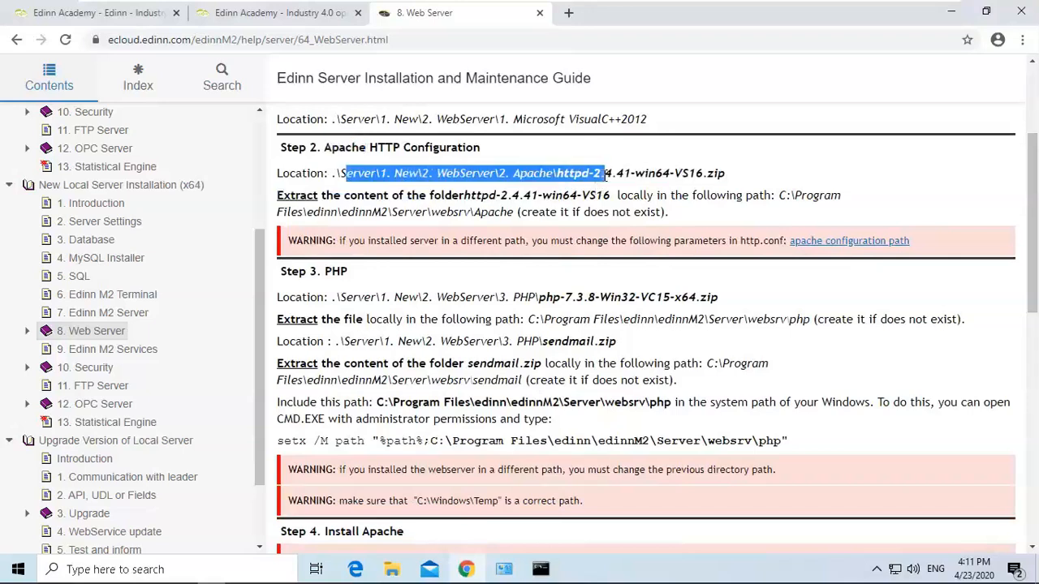
pyautogui.click(602, 171)
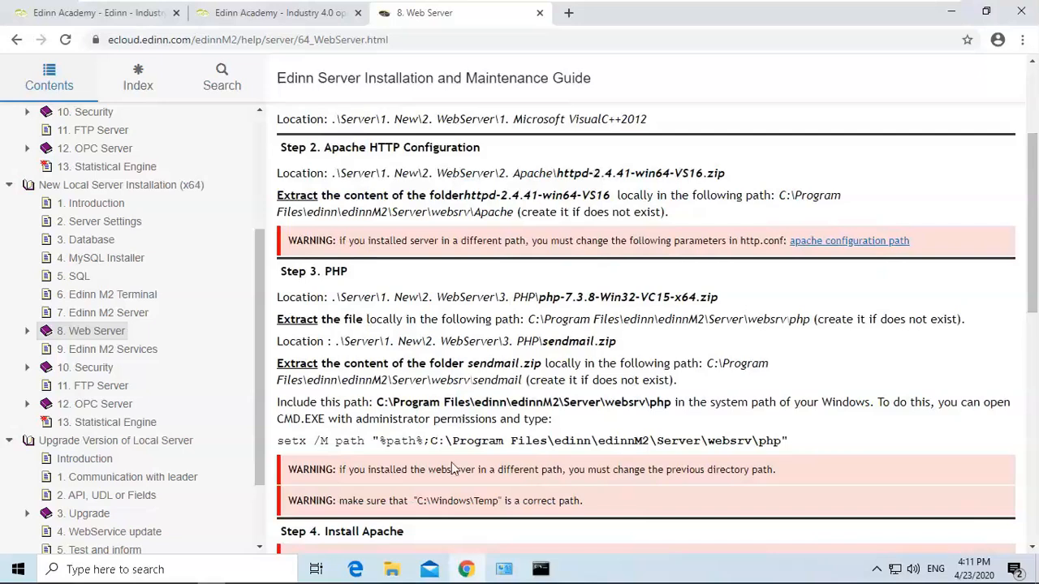
pyautogui.moveTo(392, 571)
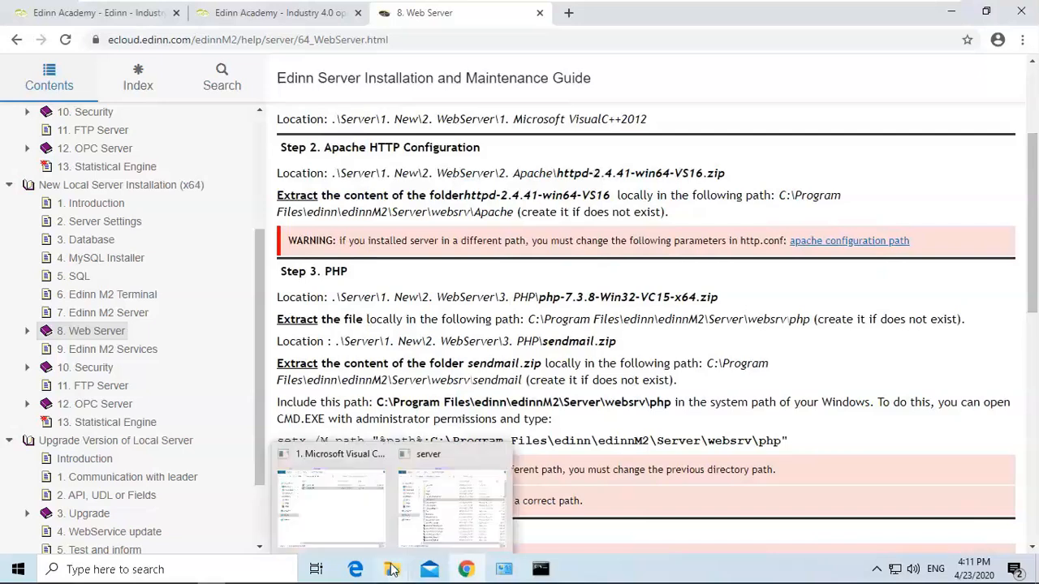
pyautogui.click(346, 507)
pyautogui.click(272, 61)
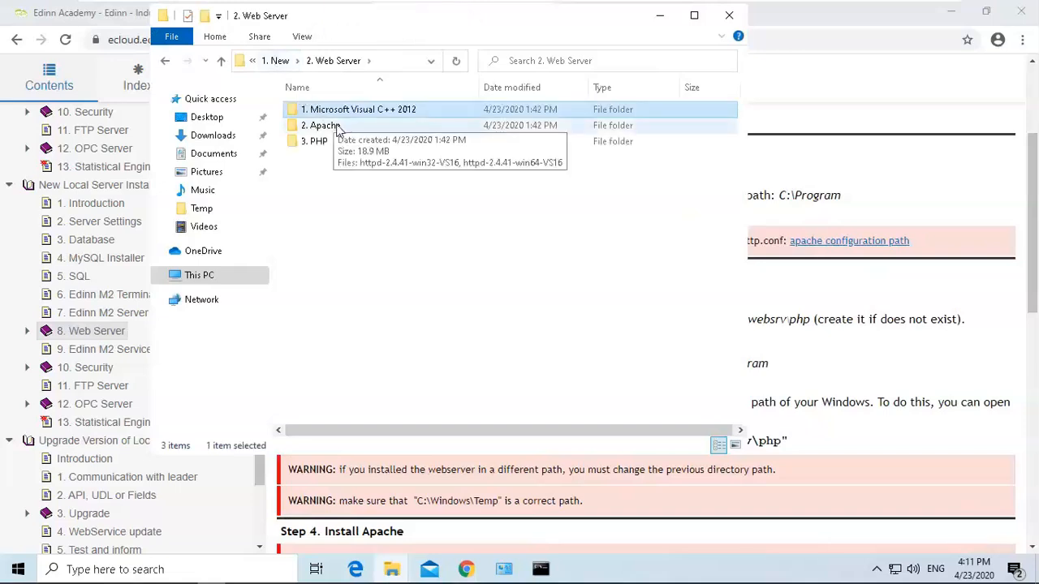
pyautogui.doubleClick(325, 126)
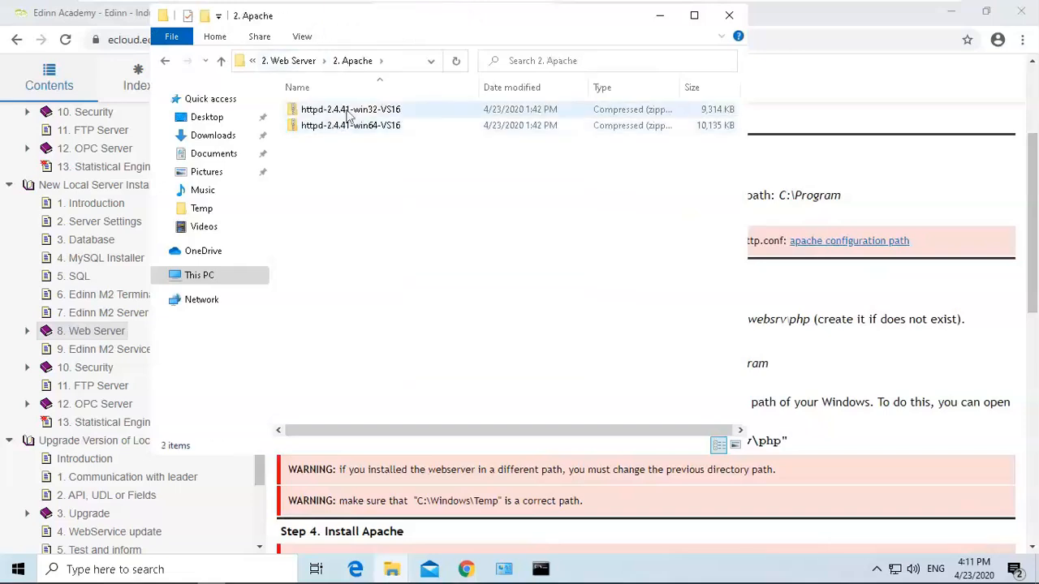
pyautogui.click(376, 128)
pyautogui.rightClick(376, 128)
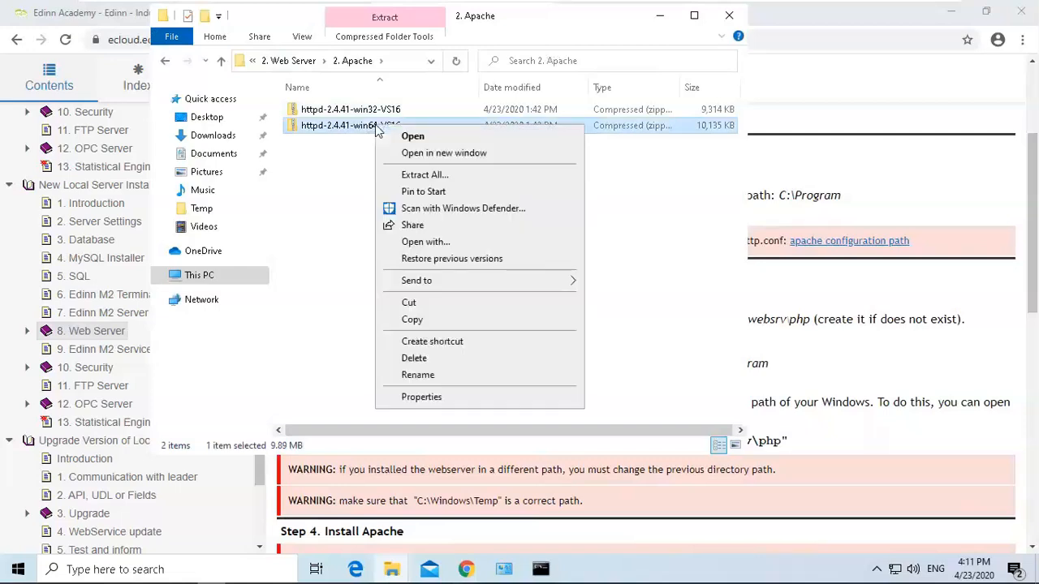
pyautogui.click(432, 175)
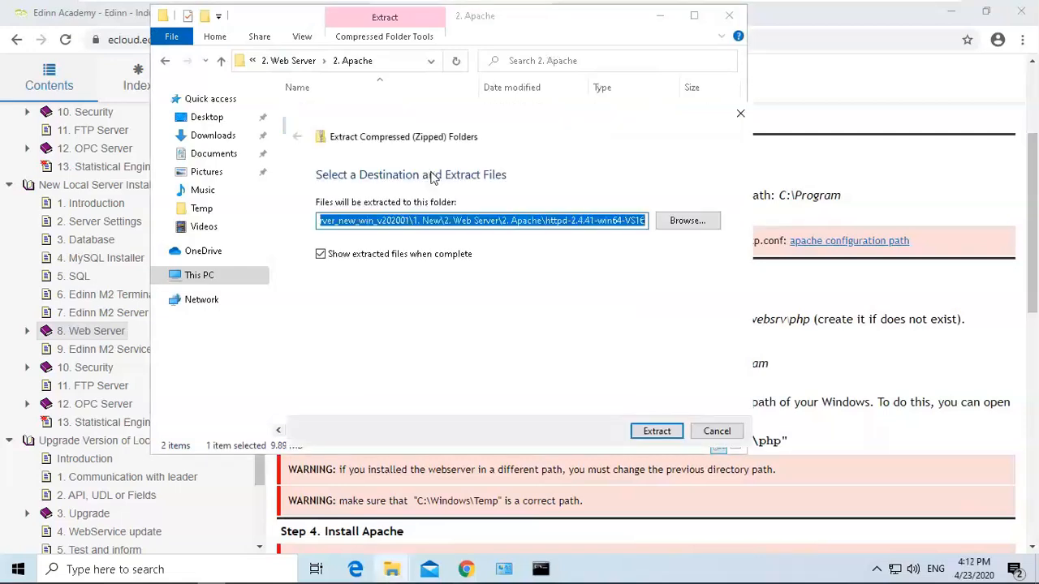
pyautogui.click(649, 431)
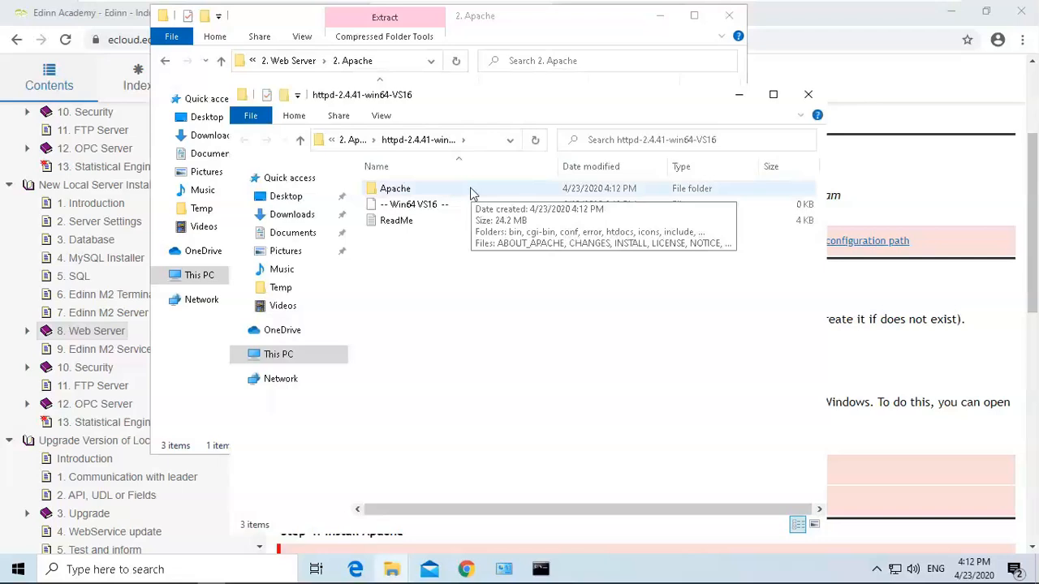
# Cut the Apache folder from the extracted httpd-2.4.41-win64-VS16 folder and minimise that window.
pyautogui.doubleClick(472, 192)
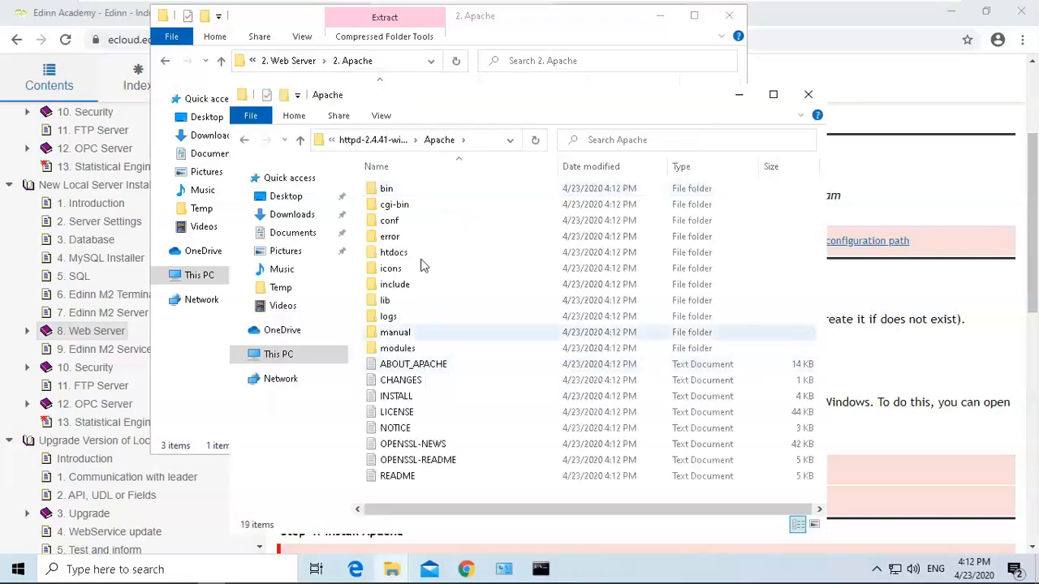
pyautogui.click(390, 143)
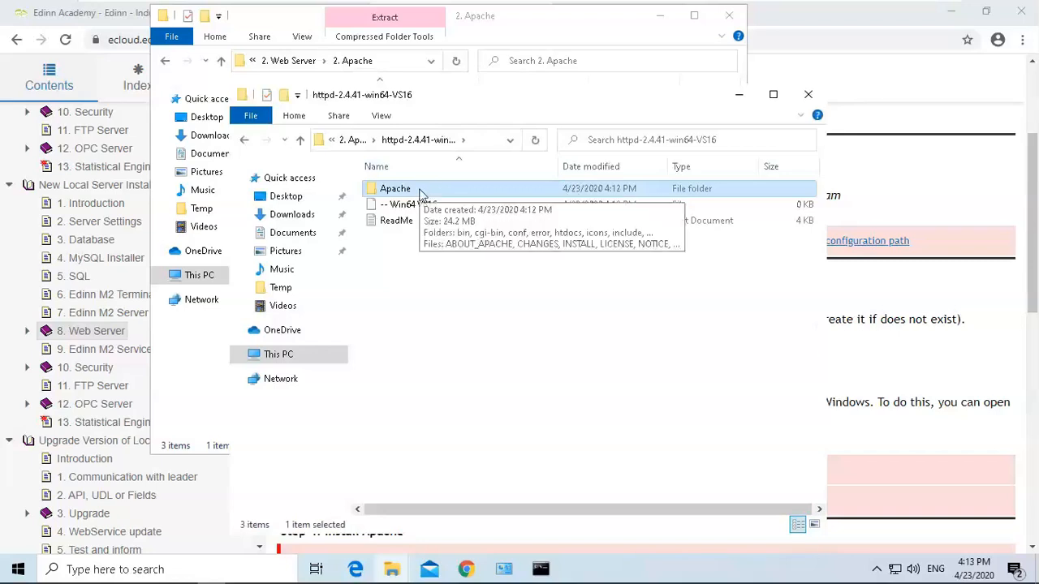
pyautogui.rightClick(420, 195)
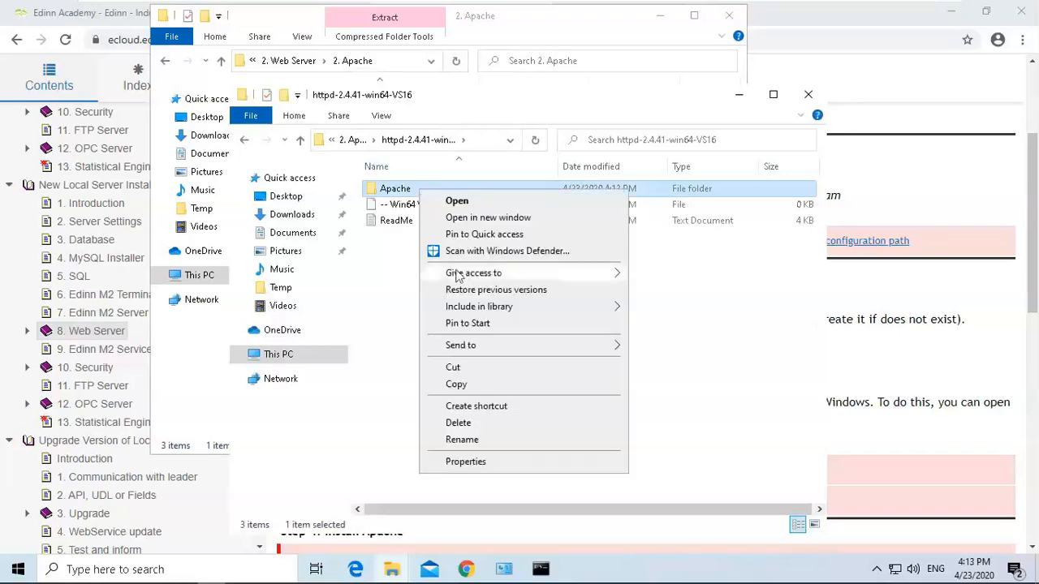
pyautogui.click(453, 368)
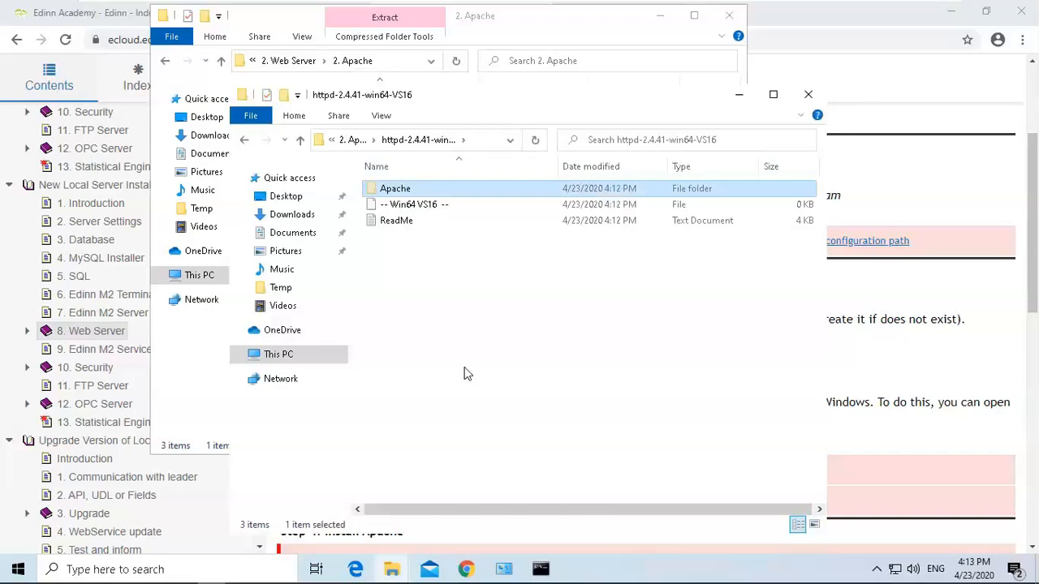
pyautogui.click(741, 98)
# Navigate the server folder window to C:\Program Files\edinn\edinnM2\Server, following the Apache extraction path in the guide.
pyautogui.click(810, 295)
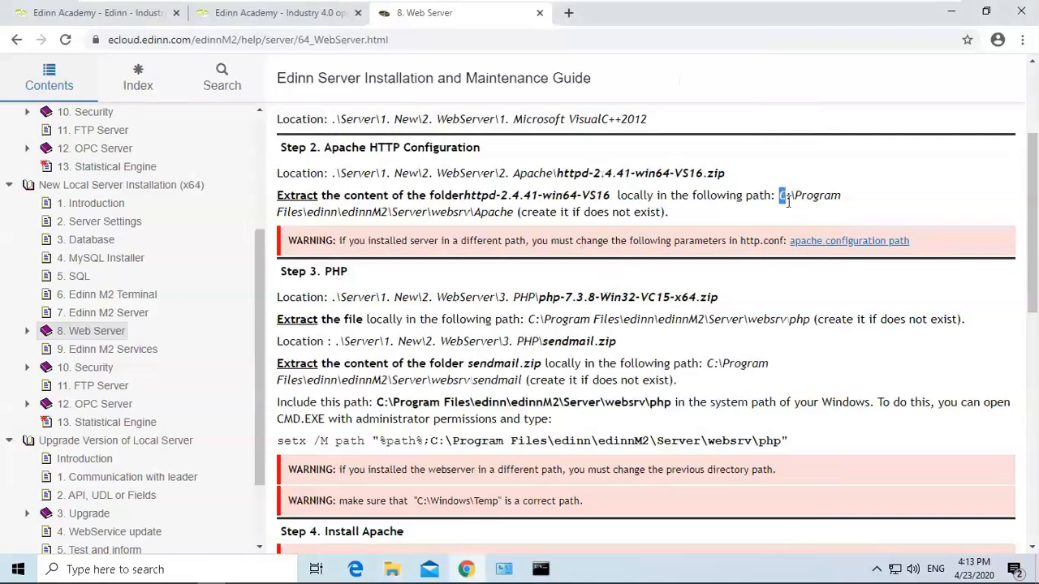
pyautogui.moveTo(785, 210); pyautogui.dragTo(448, 213)
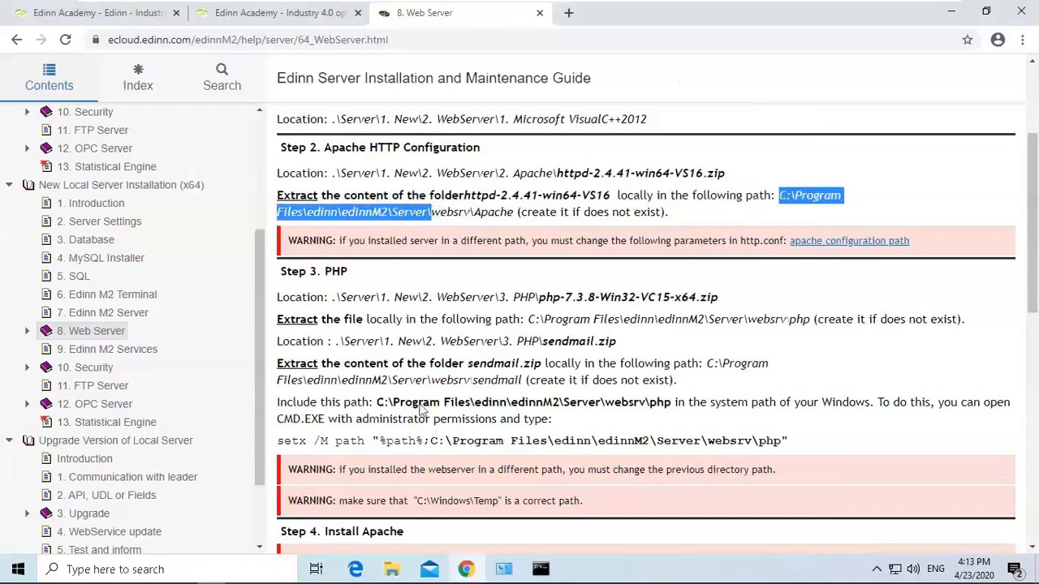
pyautogui.click(389, 571)
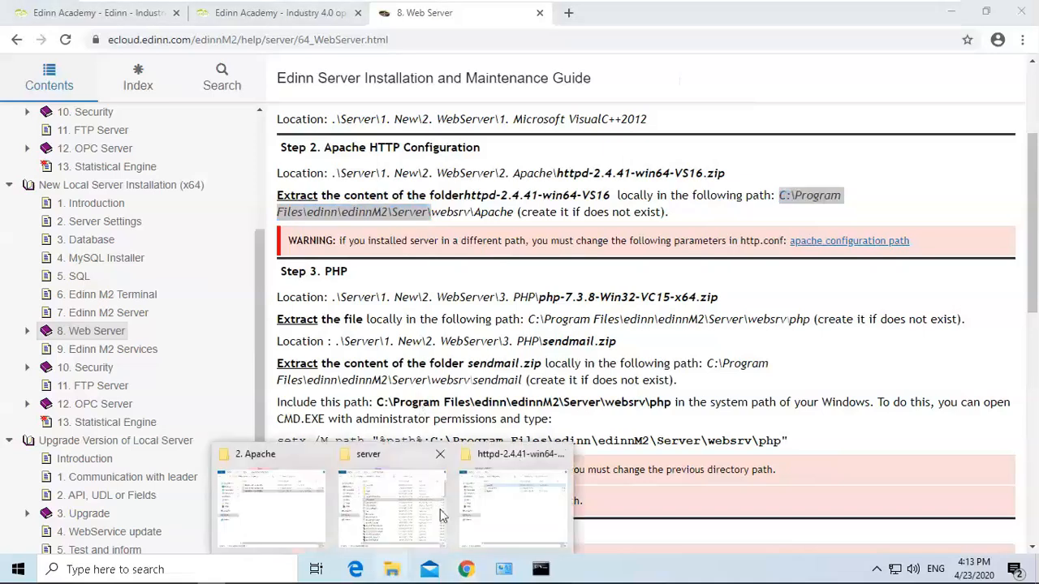
pyautogui.click(397, 499)
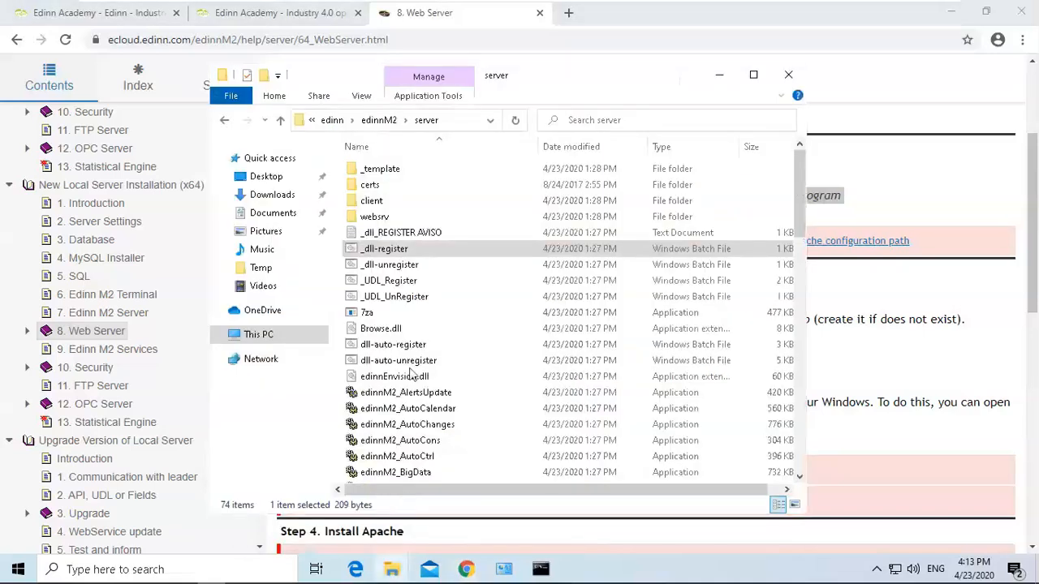
pyautogui.click(329, 121)
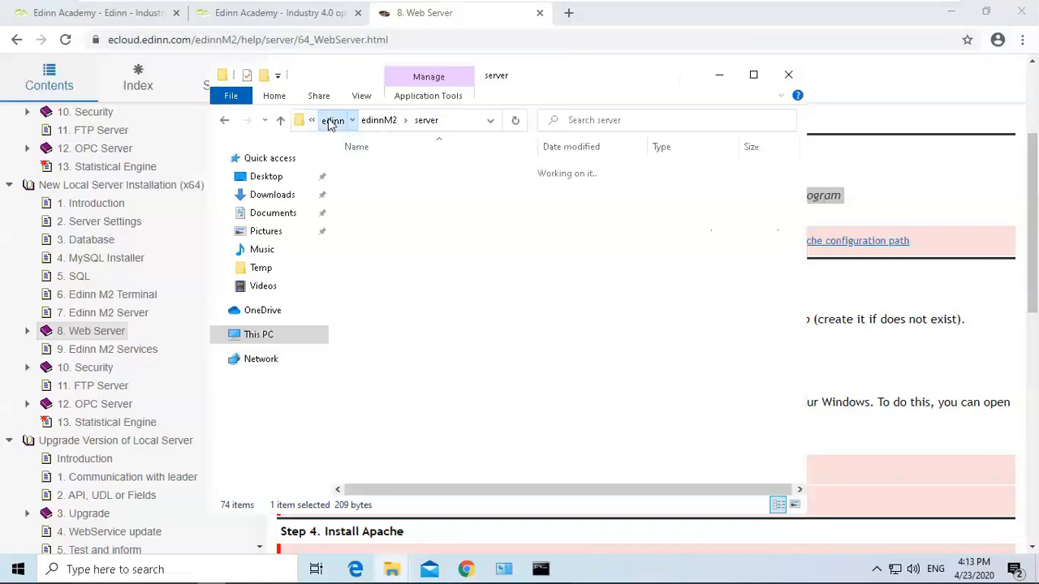
pyautogui.click(332, 121)
pyautogui.click(333, 120)
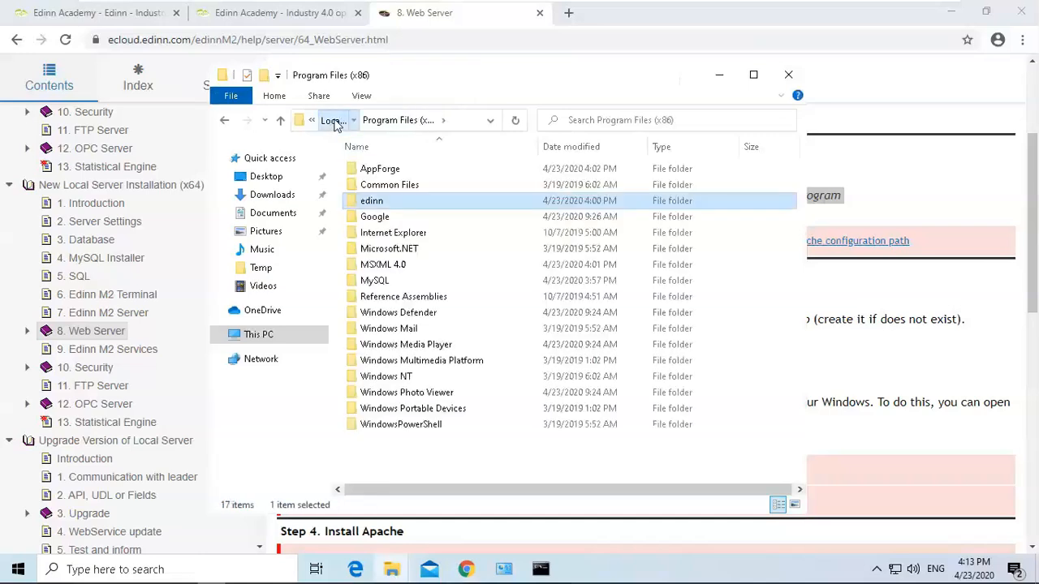
pyautogui.click(397, 187)
pyautogui.doubleClick(397, 187)
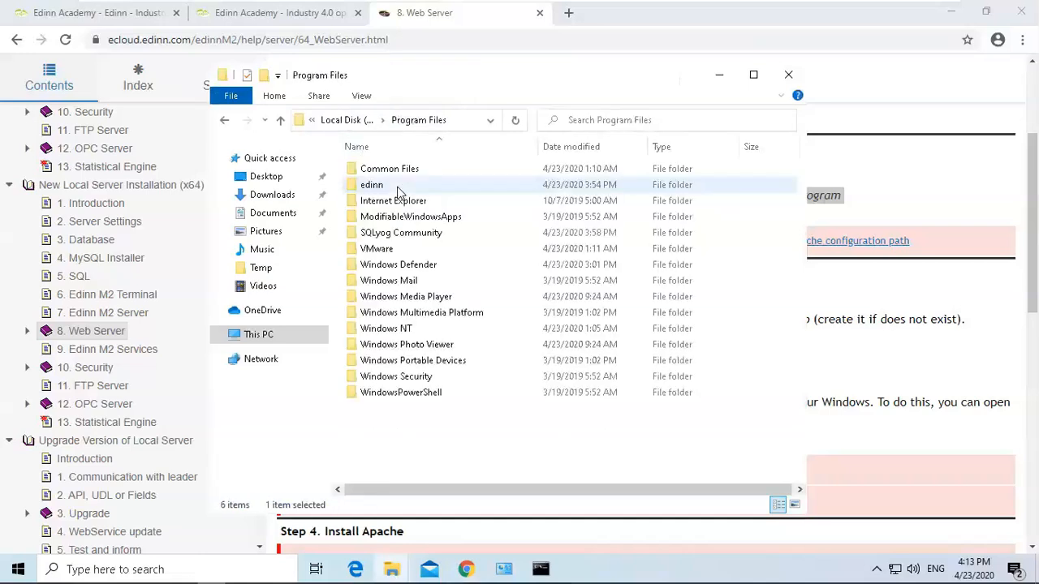
pyautogui.doubleClick(399, 186)
pyautogui.doubleClick(392, 172)
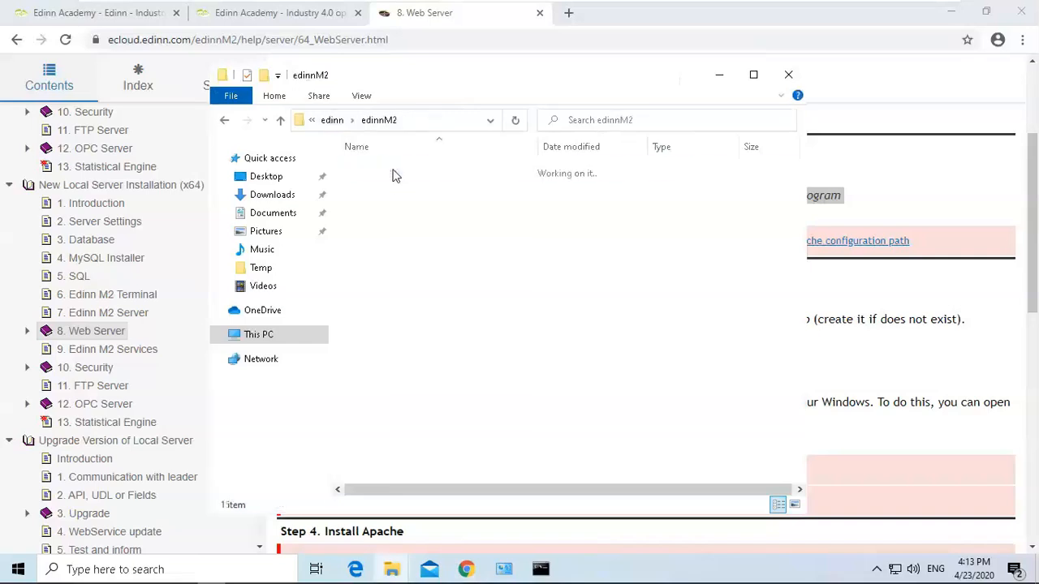
pyautogui.doubleClick(393, 173)
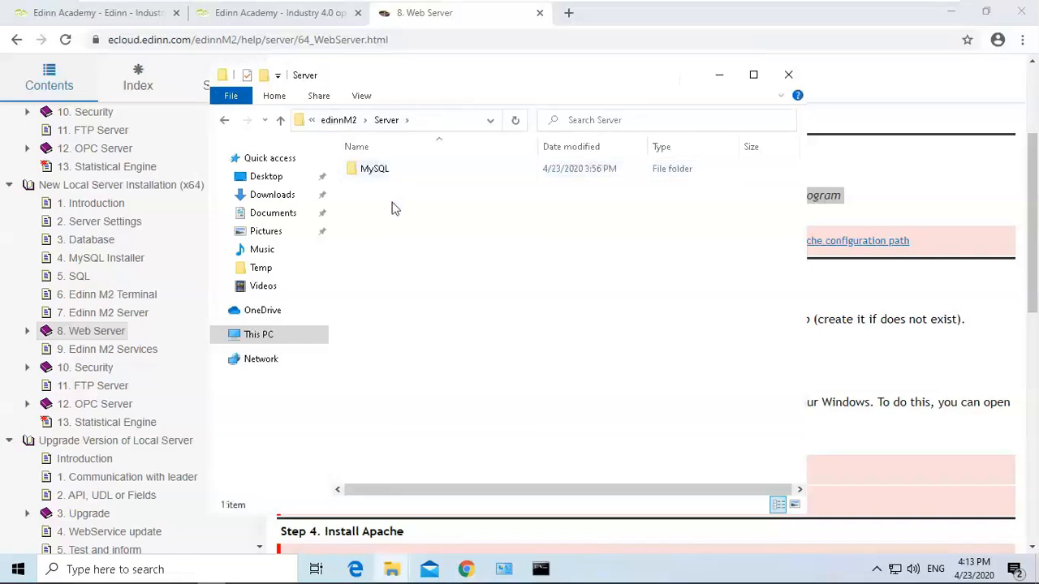
# Create a new folder named websrv inside the Server folder.
pyautogui.rightClick(392, 204)
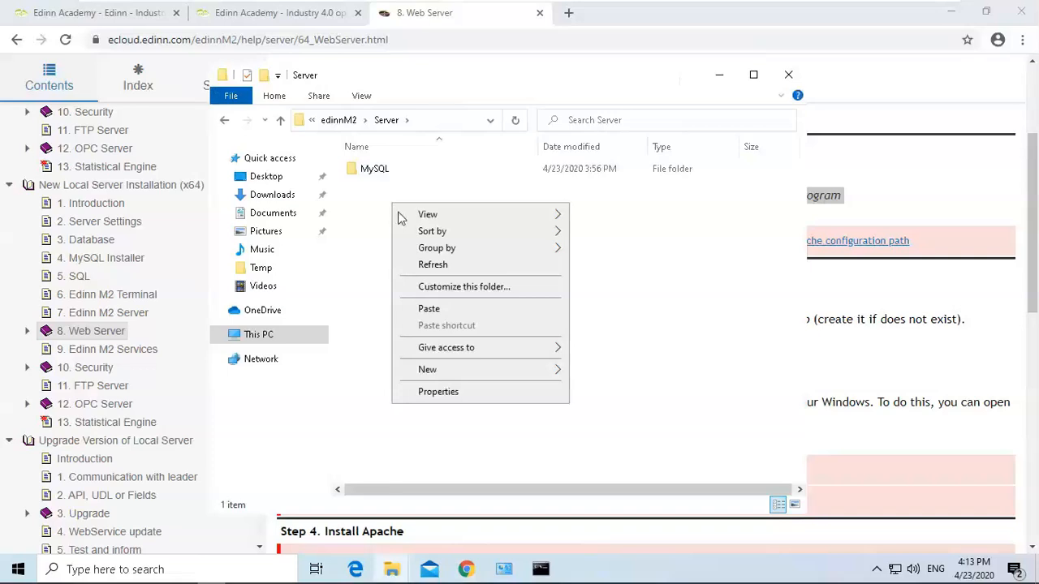
pyautogui.moveTo(545, 371)
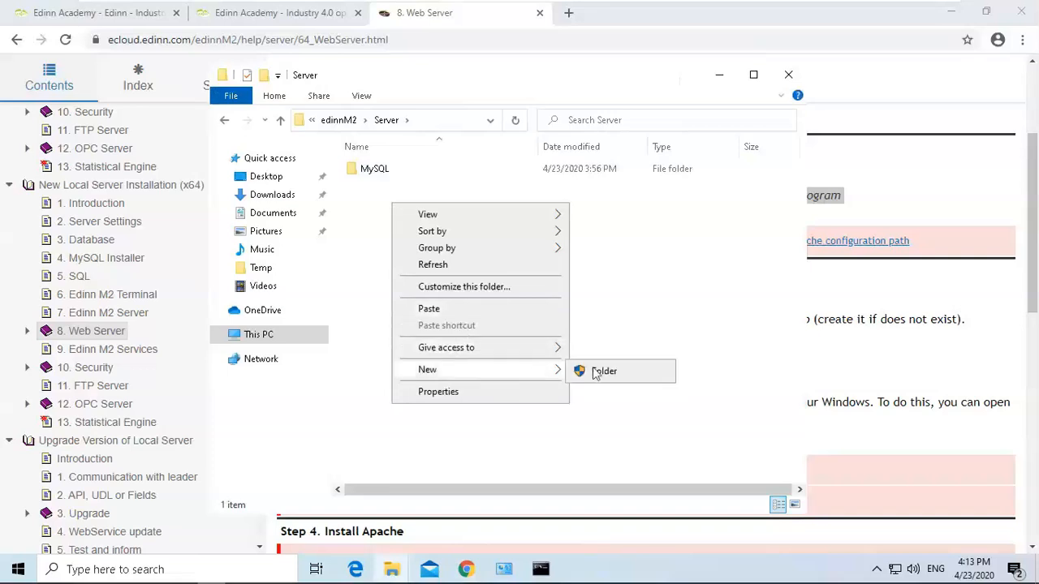
pyautogui.click(603, 372)
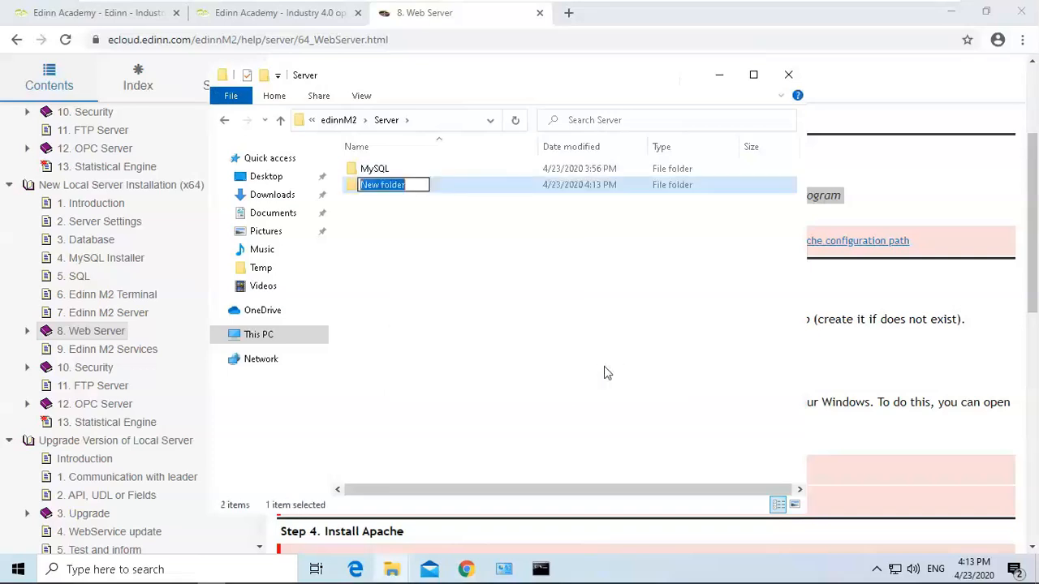
pyautogui.write('websrv')
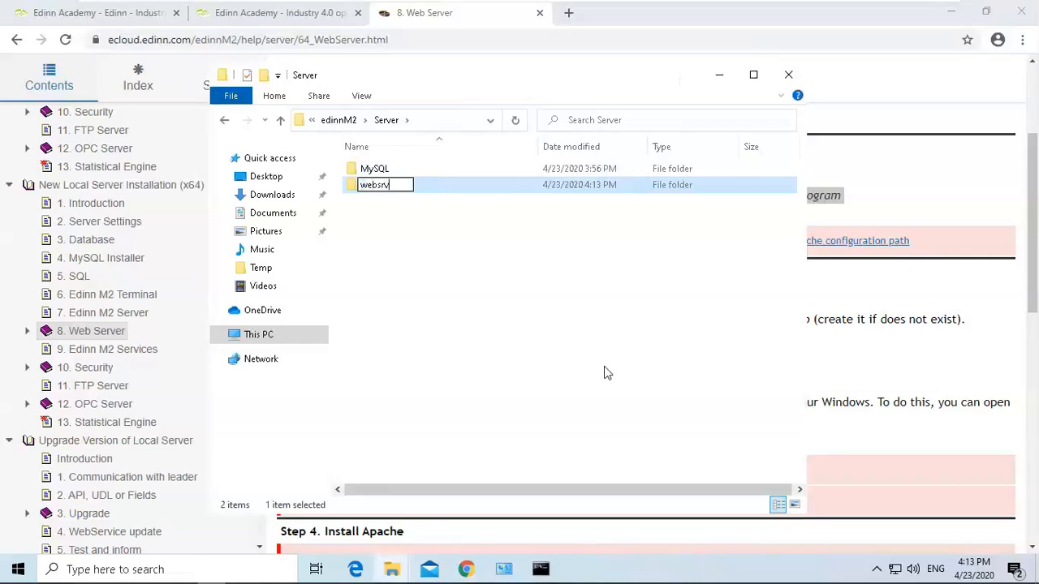
pyautogui.press('Return')
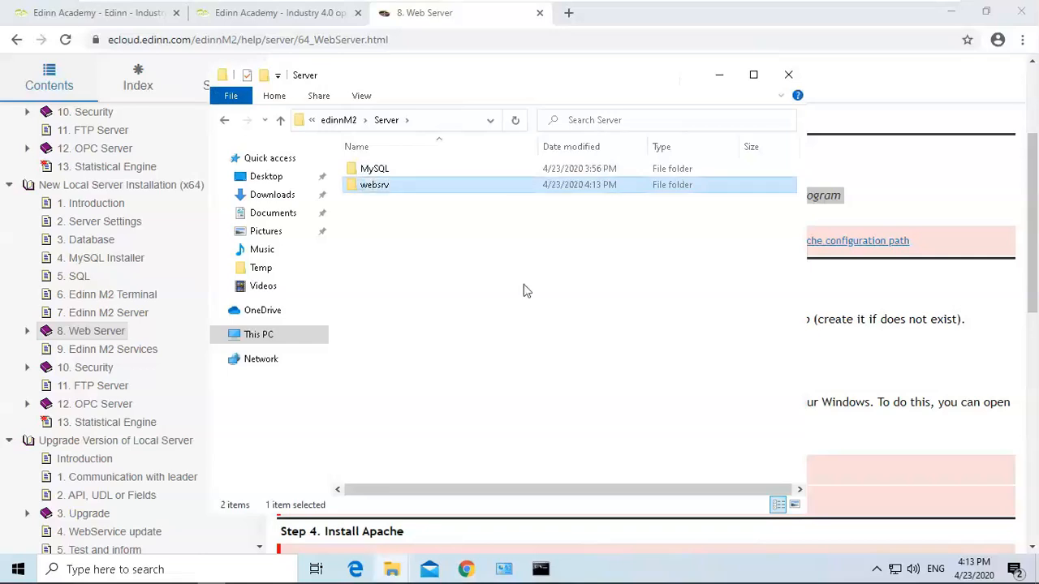
# Open the websrv folder and paste the Apache folder into it.
pyautogui.doubleClick(498, 186)
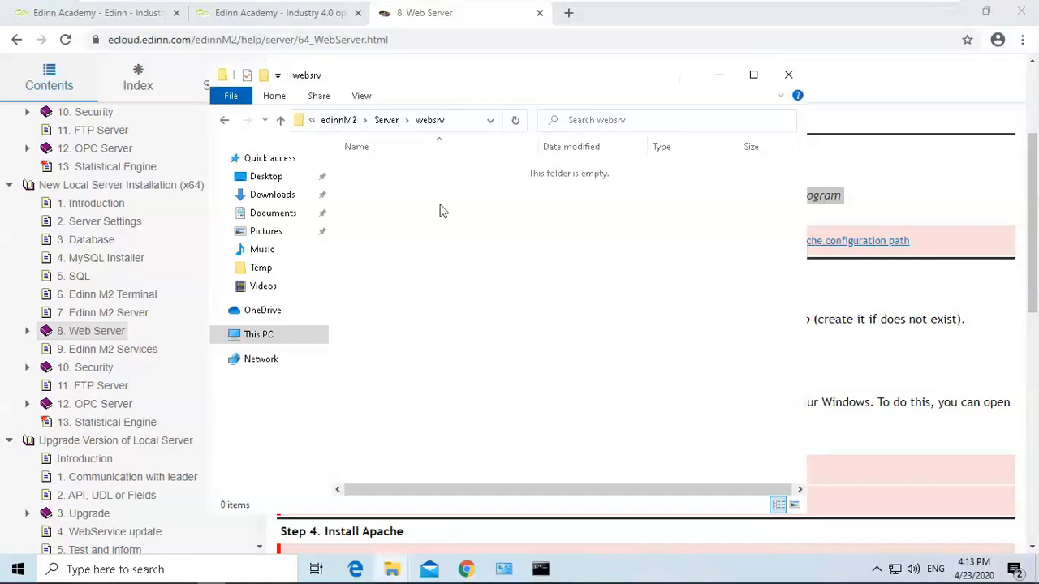
pyautogui.rightClick(443, 211)
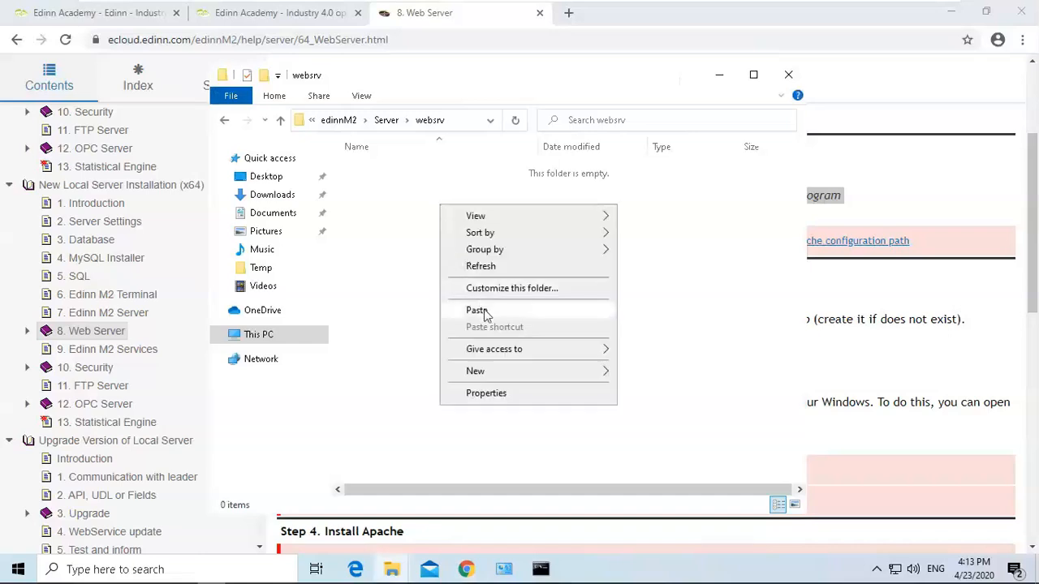
pyautogui.click(483, 310)
pyautogui.click(477, 182)
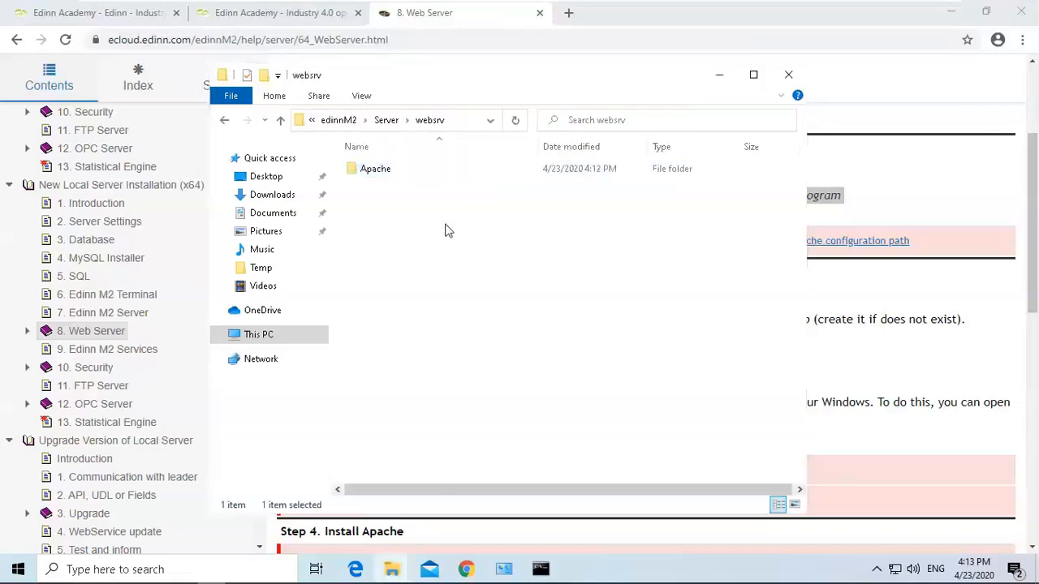
# Read the guide's Step 3 PHP instructions and their destination paths.
pyautogui.click(855, 181)
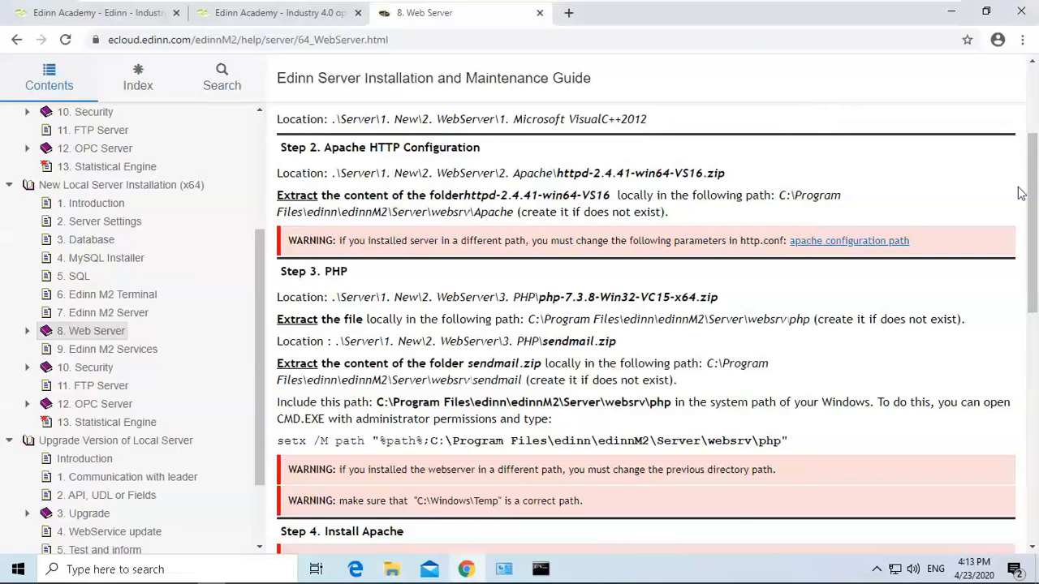
pyautogui.scroll(-2, 1034, 209)
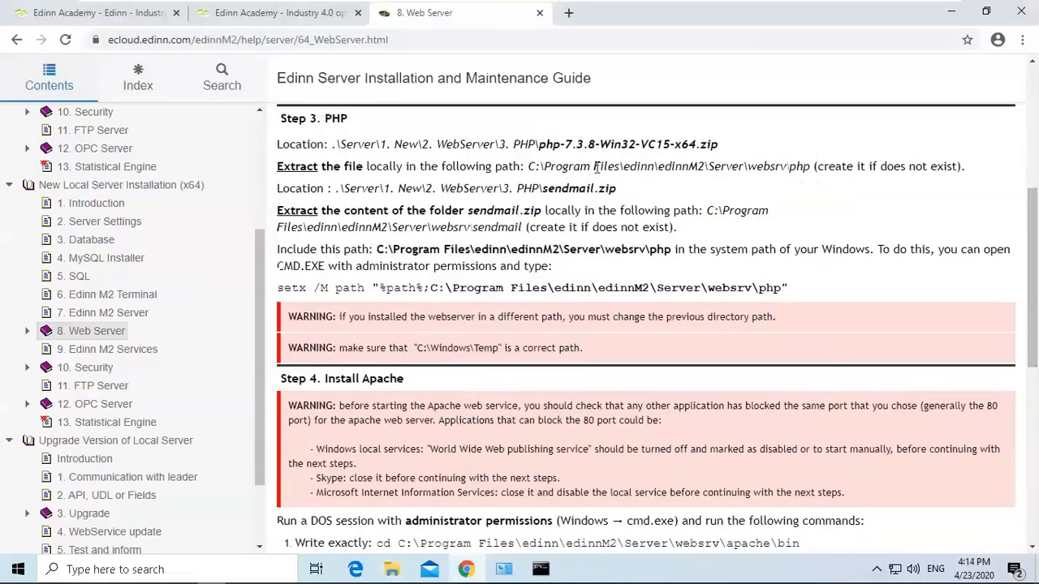
pyautogui.moveTo(321, 119); pyautogui.dragTo(625, 188)
pyautogui.click(615, 160)
# Switch to the installation files window and open the 3. PHP folder under 2. Web Server.
pyautogui.click(392, 571)
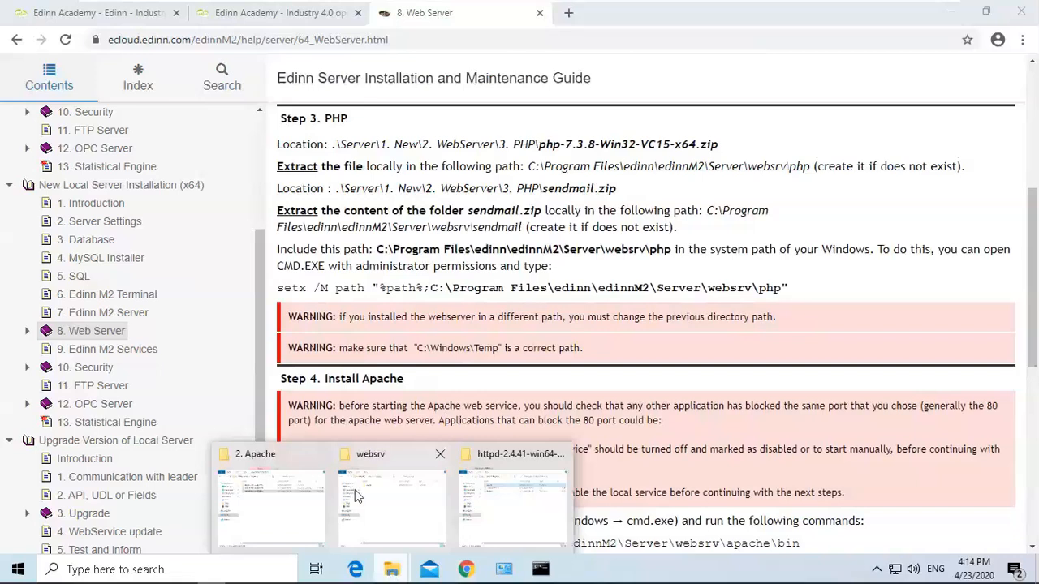
pyautogui.click(272, 501)
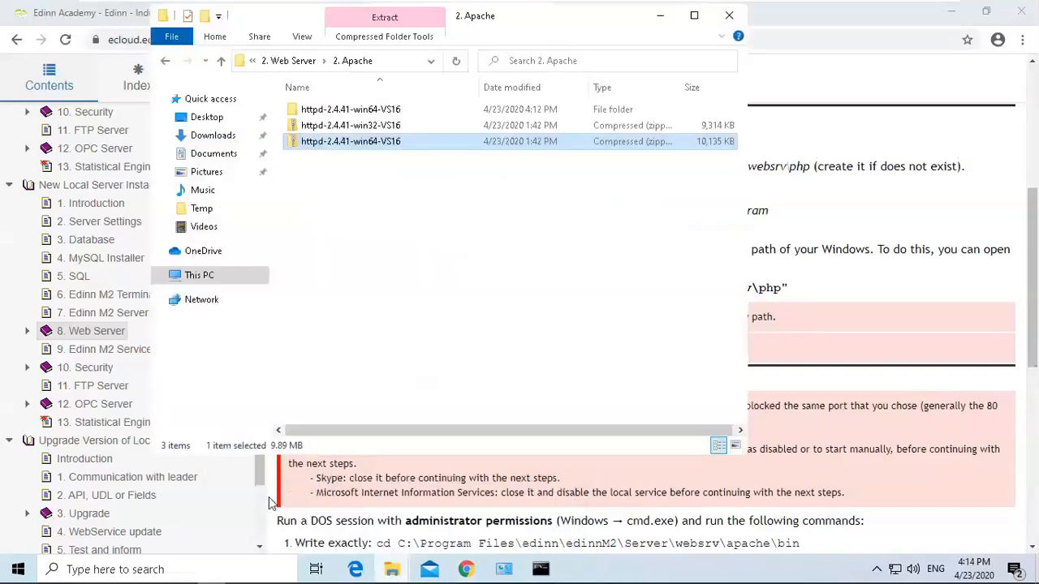
pyautogui.click(284, 61)
pyautogui.doubleClick(323, 140)
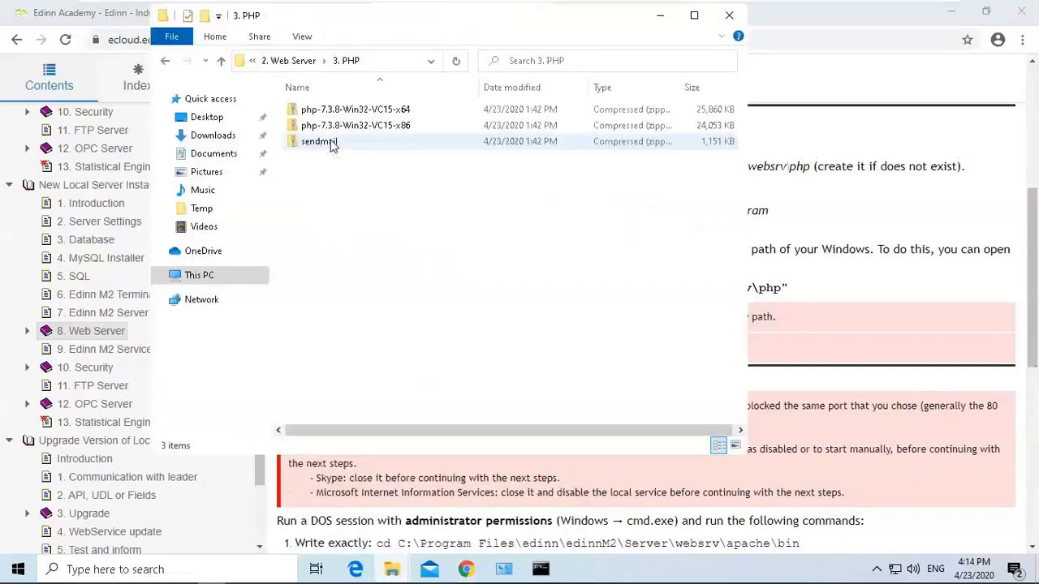
# Extract php-7.3.8-Win32-VC15-x64 to its default destination.
pyautogui.click(375, 108)
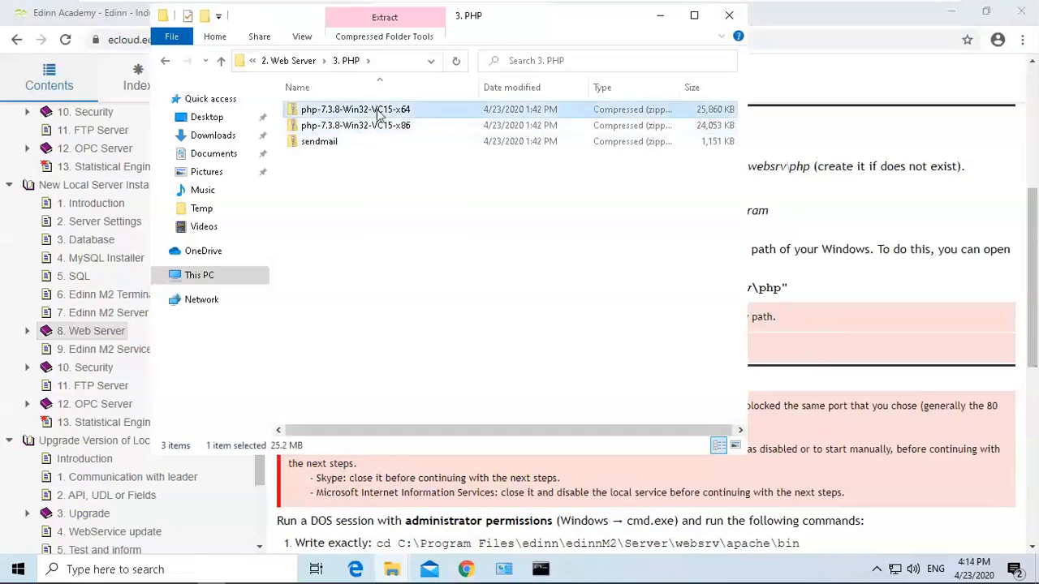
pyautogui.rightClick(376, 109)
pyautogui.click(427, 160)
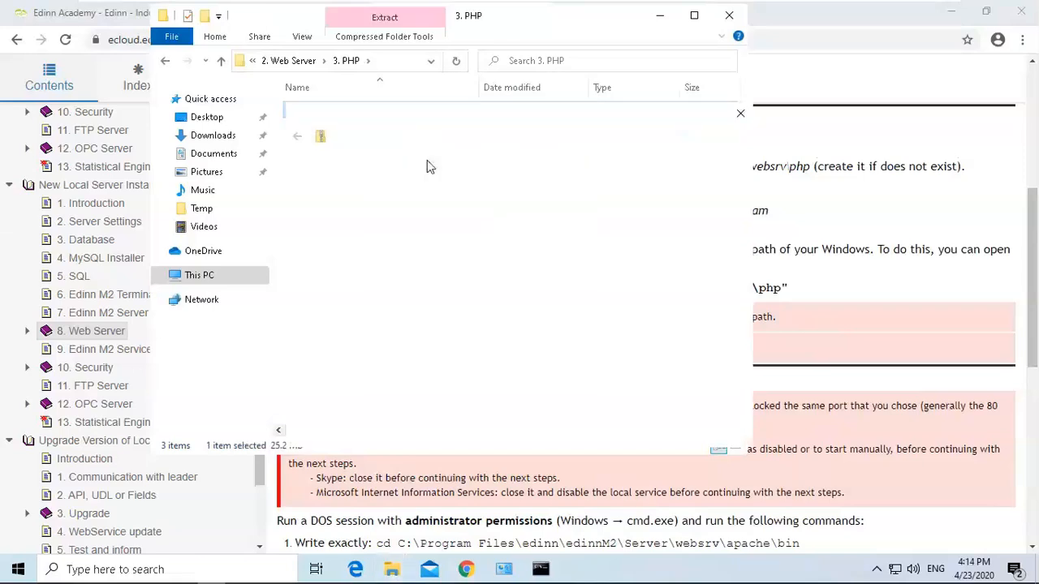
pyautogui.click(656, 431)
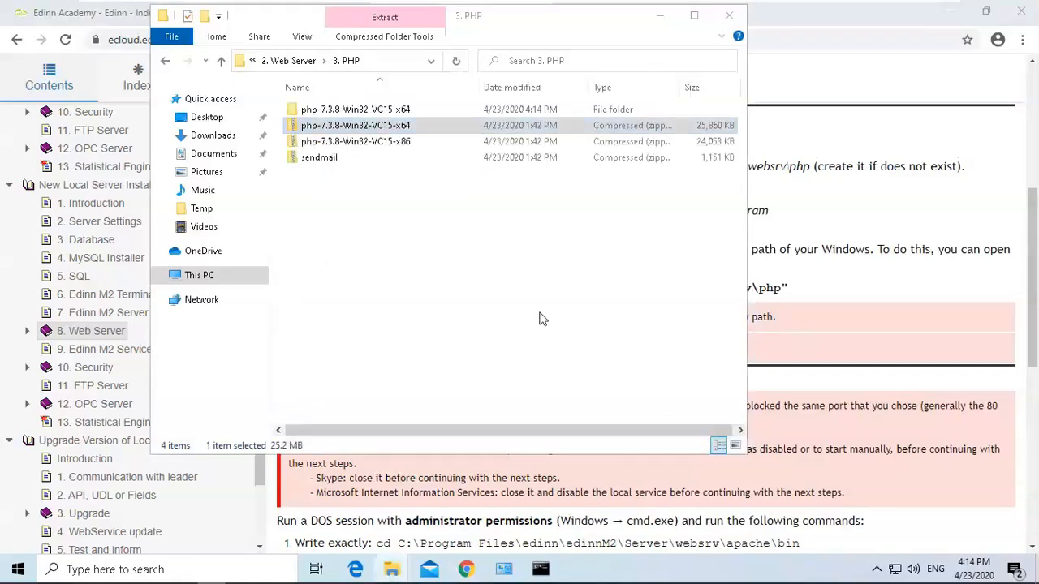
pyautogui.click(828, 15)
# Extract sendmail to its default destination and close the window that opens afterwards.
pyautogui.click(330, 163)
pyautogui.rightClick(329, 162)
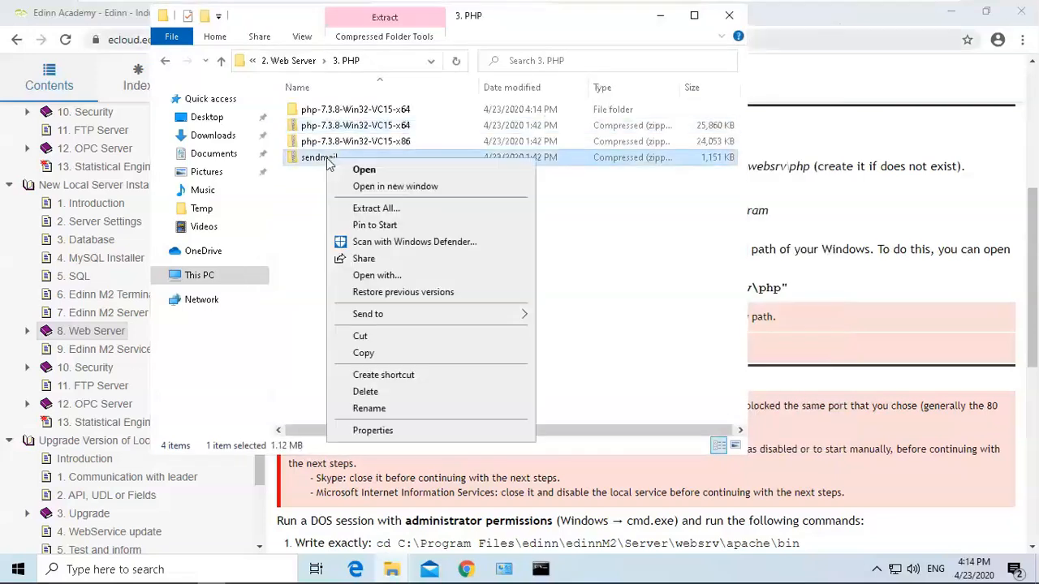
pyautogui.click(376, 208)
pyautogui.click(654, 437)
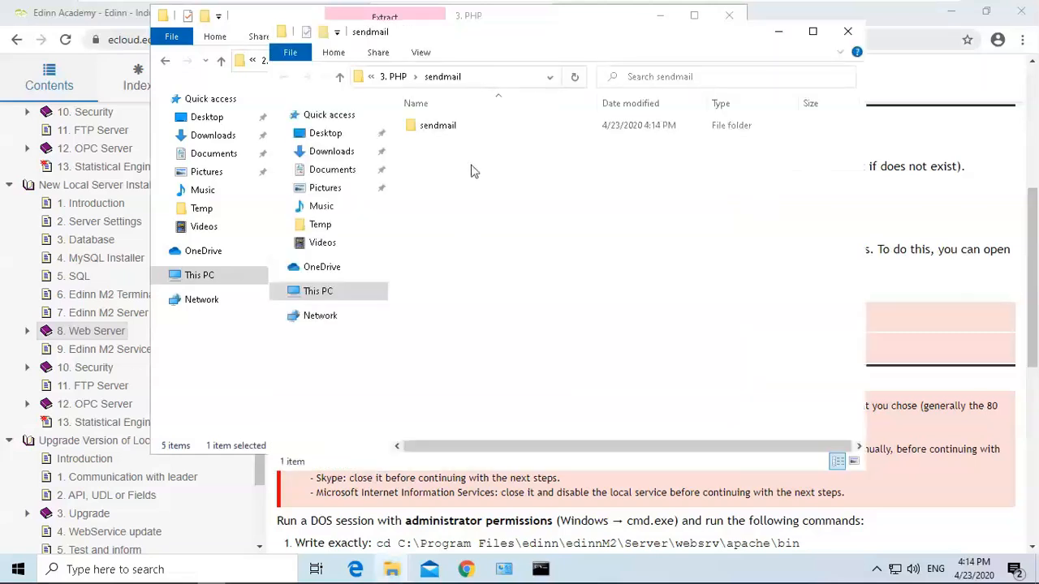
pyautogui.click(848, 31)
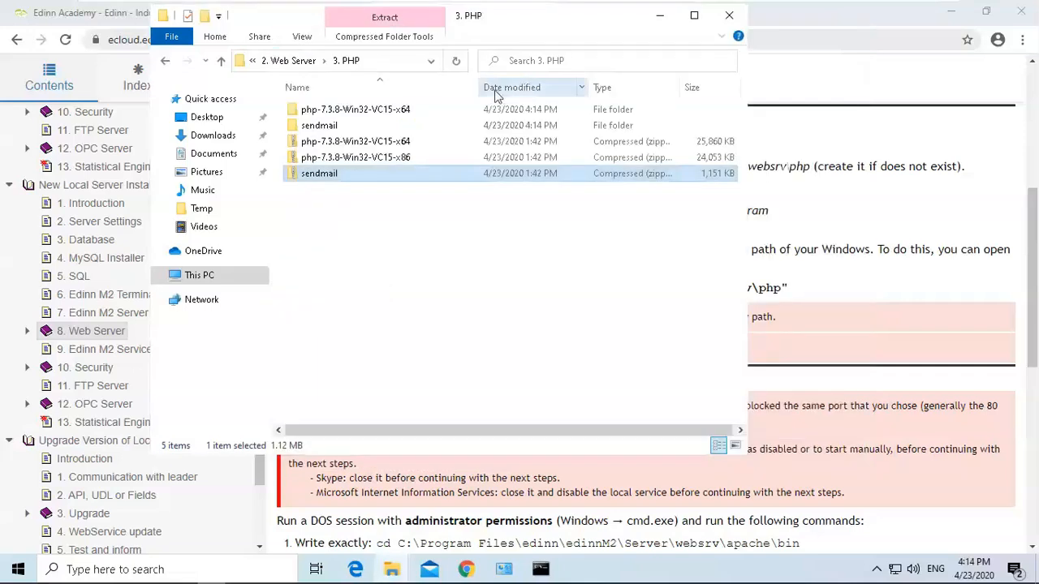
# Cut the php folder from the extracted php-7.3.8-Win32-VC15-x64 folder and switch to the websrv window.
pyautogui.doubleClick(366, 115)
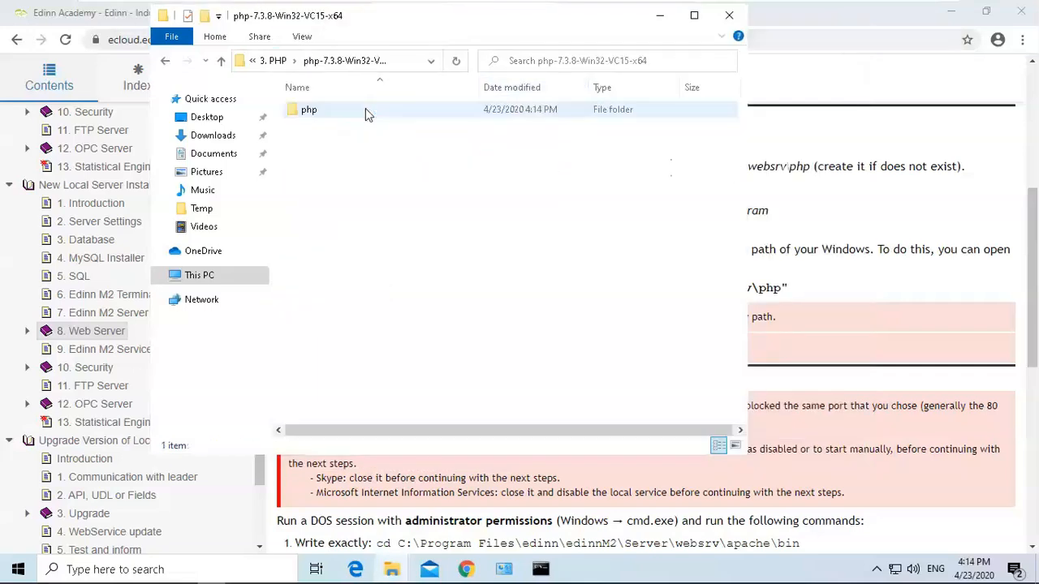
pyautogui.doubleClick(366, 112)
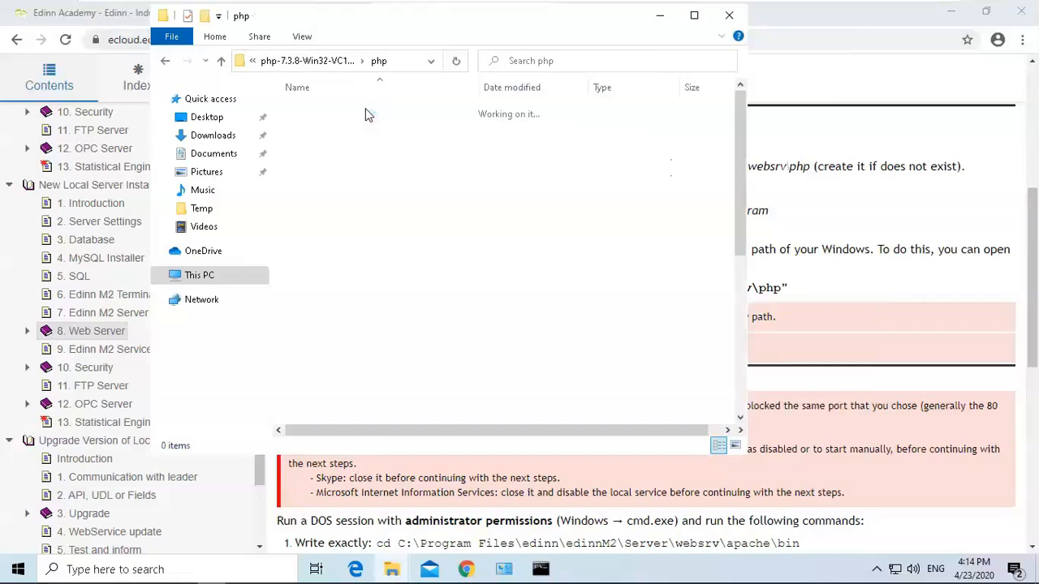
pyautogui.click(311, 61)
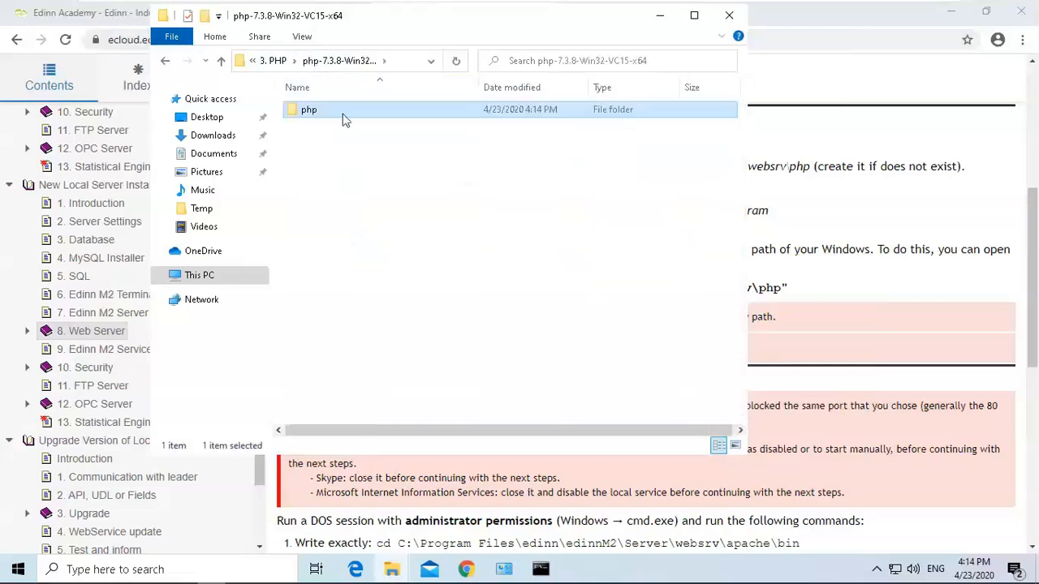
pyautogui.rightClick(344, 118)
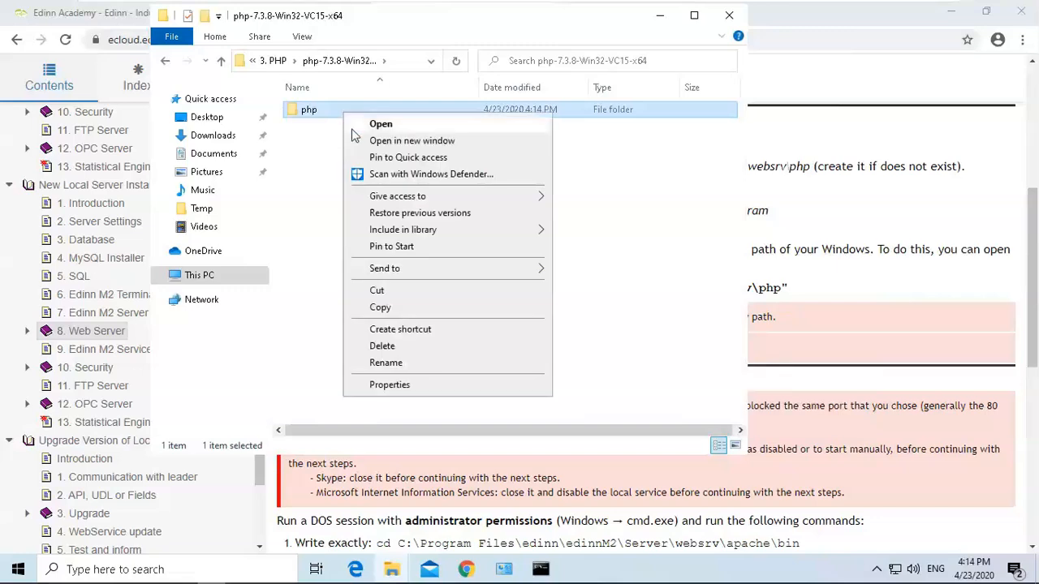
pyautogui.click(403, 291)
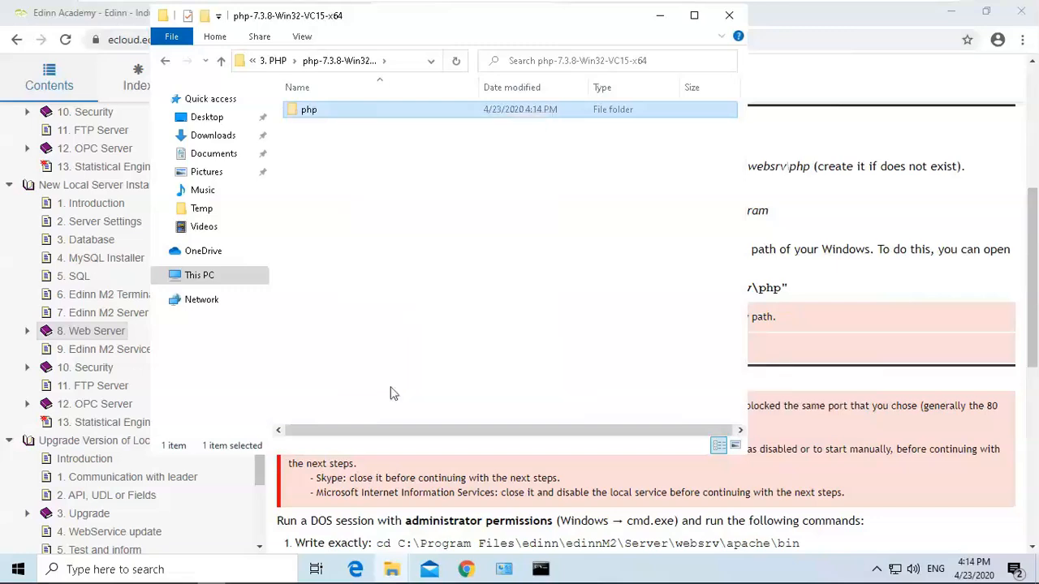
pyautogui.click(395, 571)
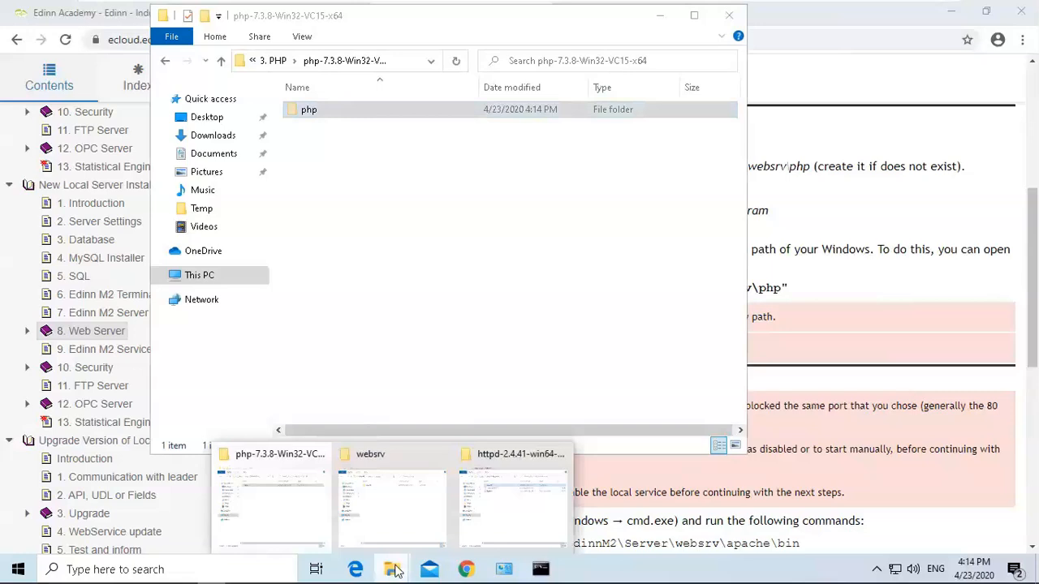
pyautogui.click(394, 499)
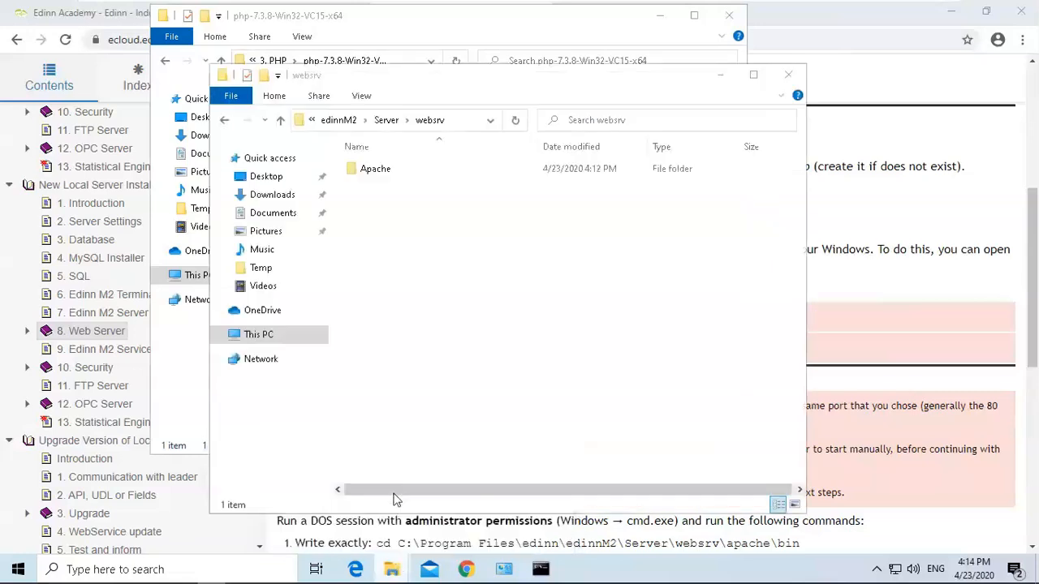
# Paste the php folder into websrv, granting administrator permission for the move.
pyautogui.rightClick(433, 220)
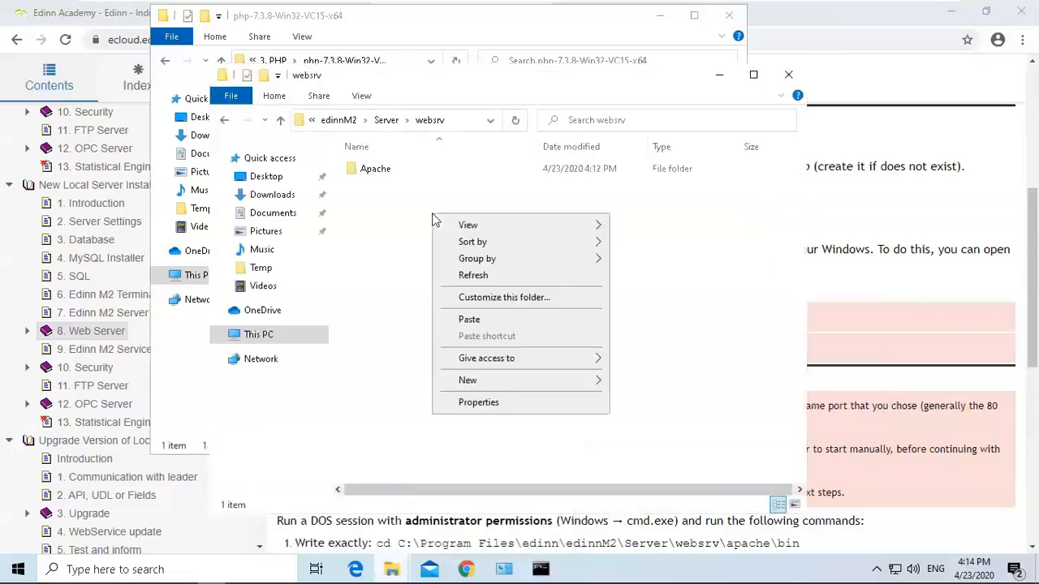
pyautogui.click(470, 319)
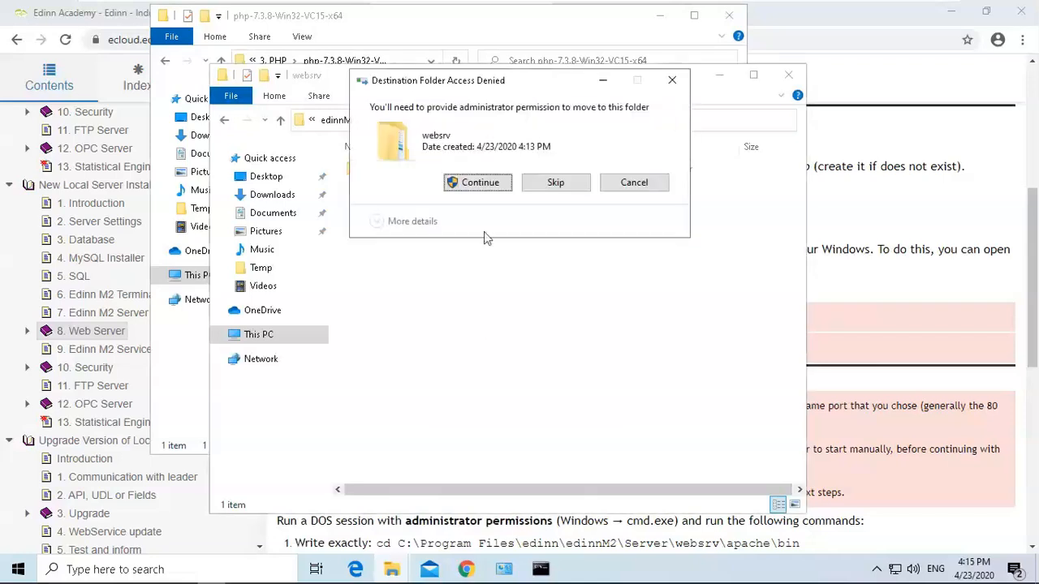
pyautogui.click(478, 188)
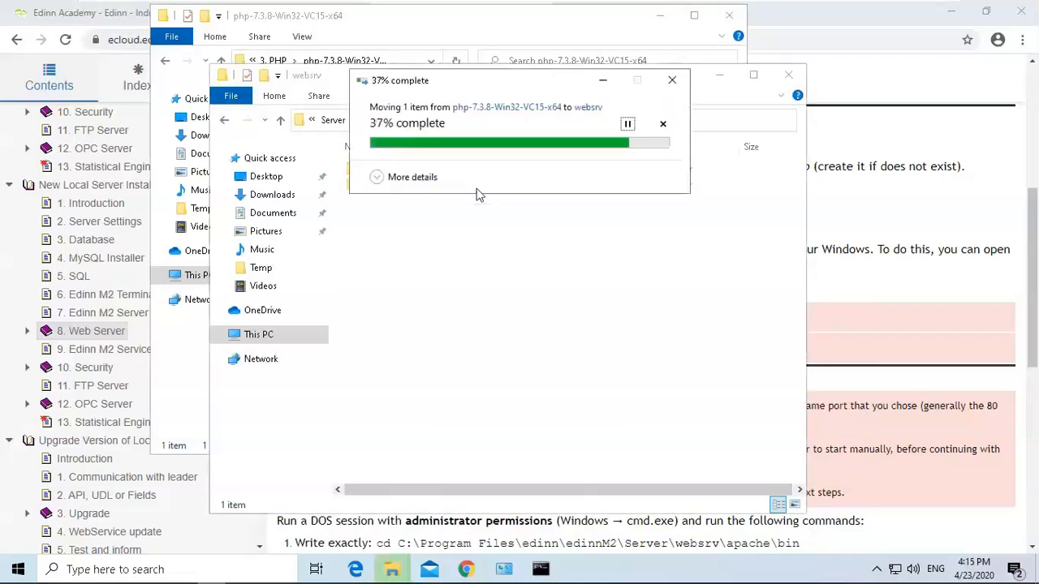
pyautogui.click(464, 263)
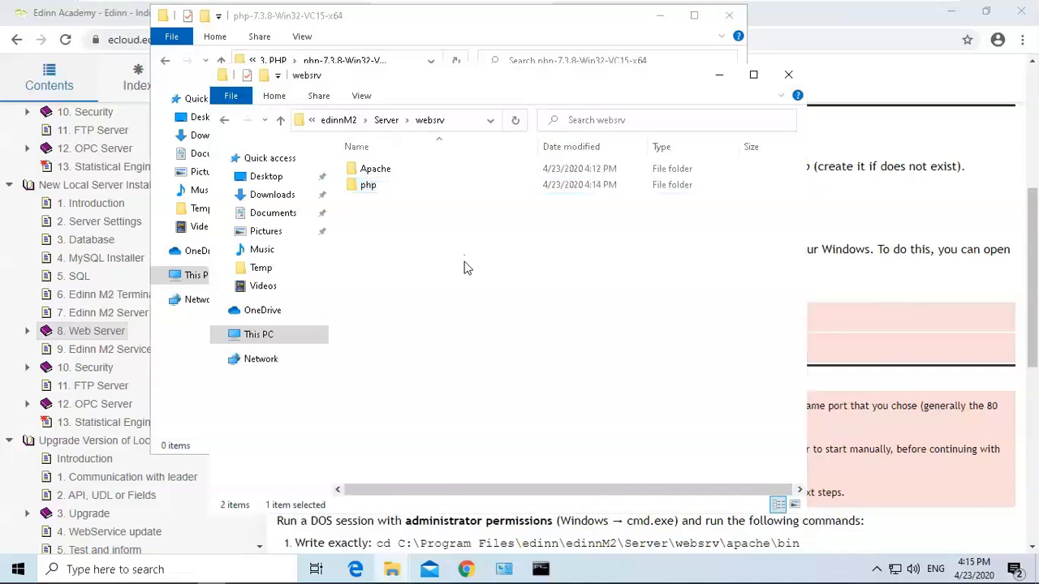
# Return to the PHP files window, open the extracted sendmail folder and cut its inner sendmail folder.
pyautogui.click(398, 572)
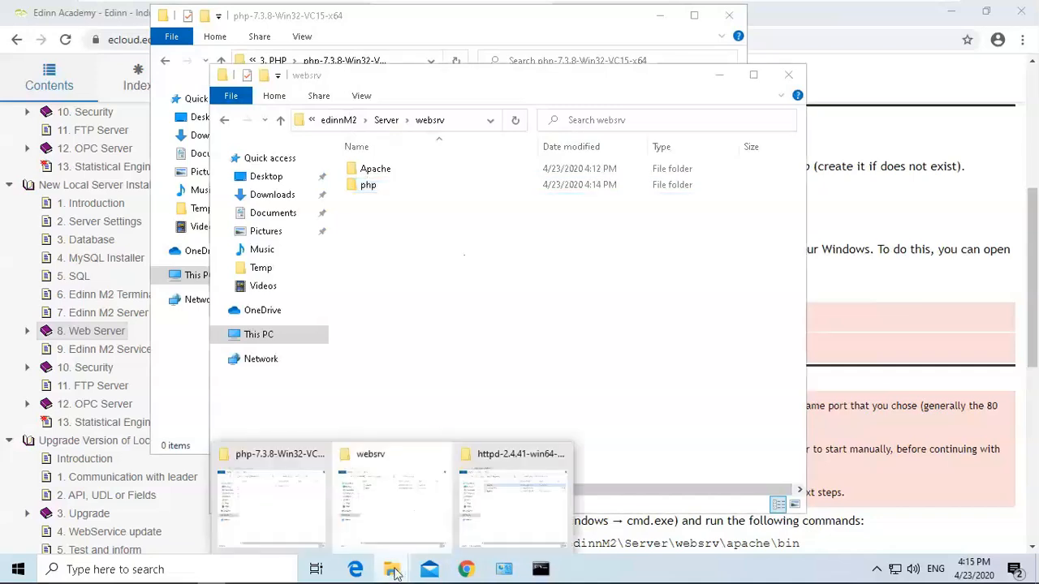
pyautogui.click(276, 492)
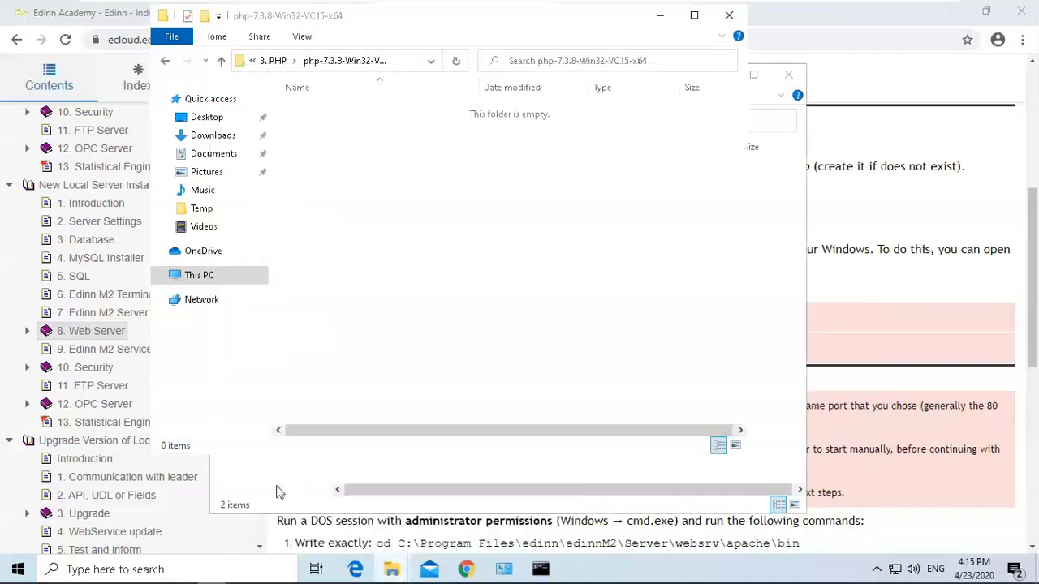
pyautogui.click(275, 62)
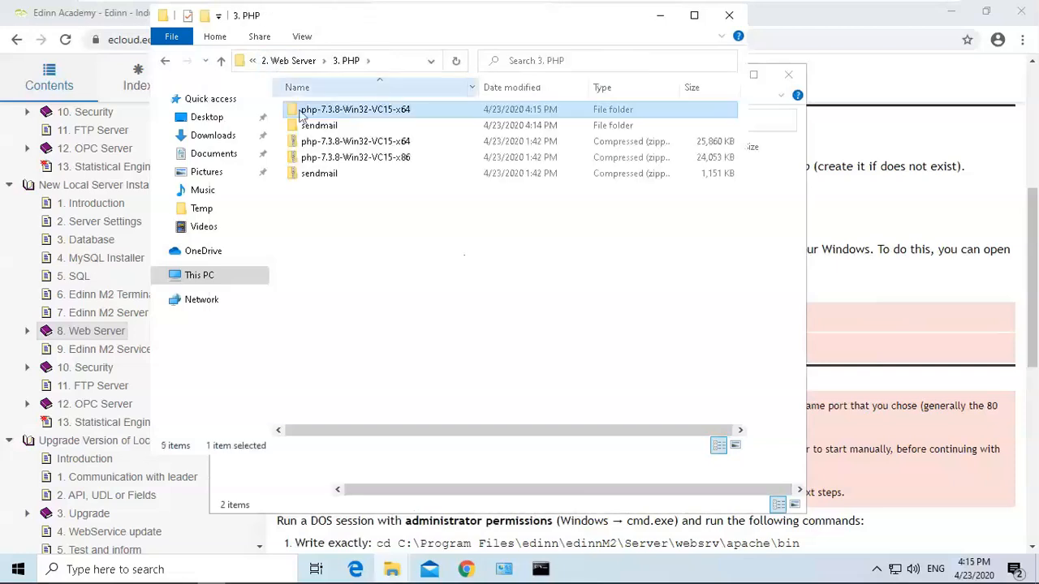
pyautogui.doubleClick(324, 128)
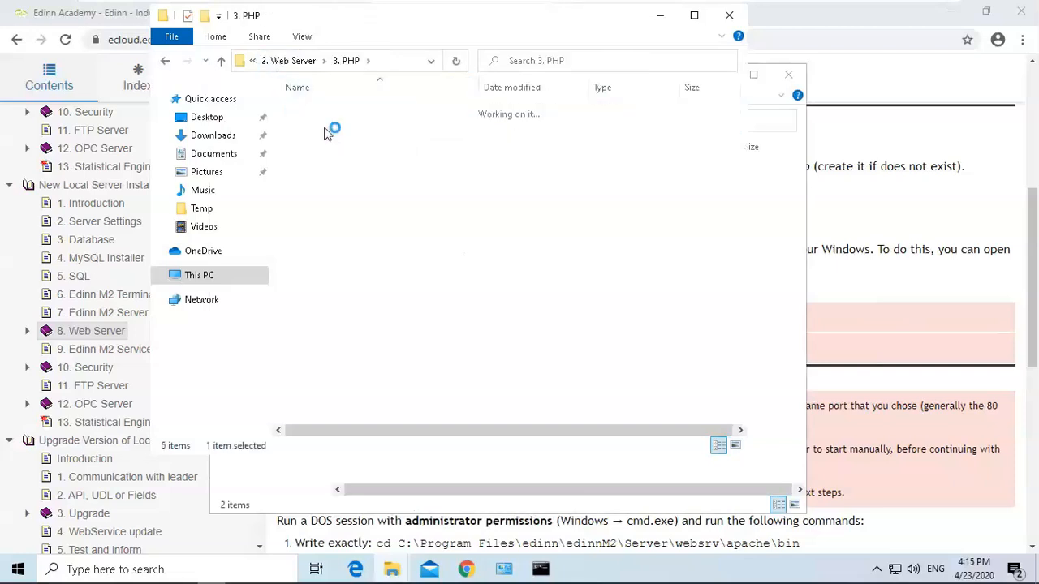
pyautogui.doubleClick(325, 111)
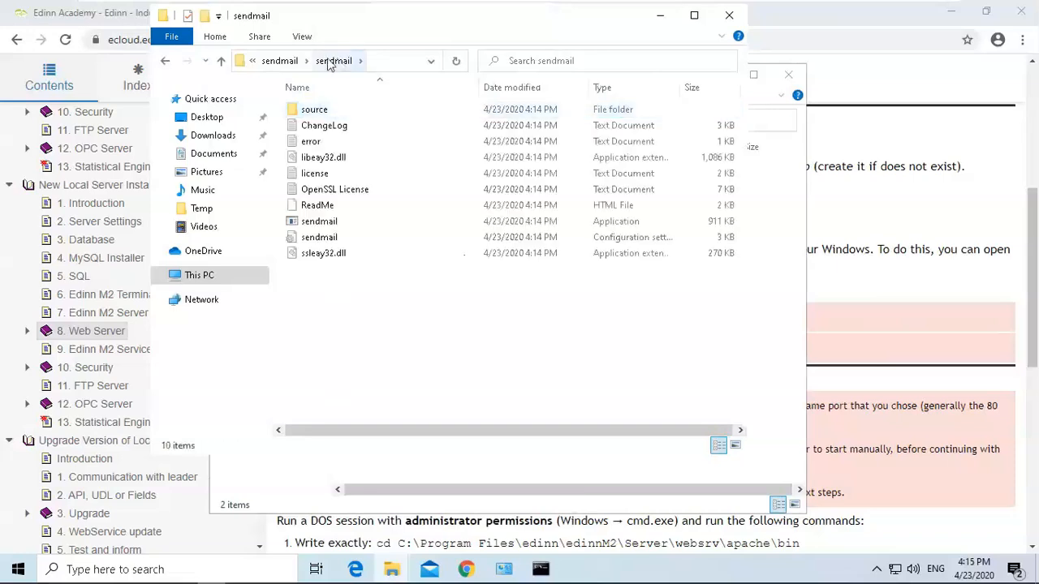
pyautogui.click(285, 68)
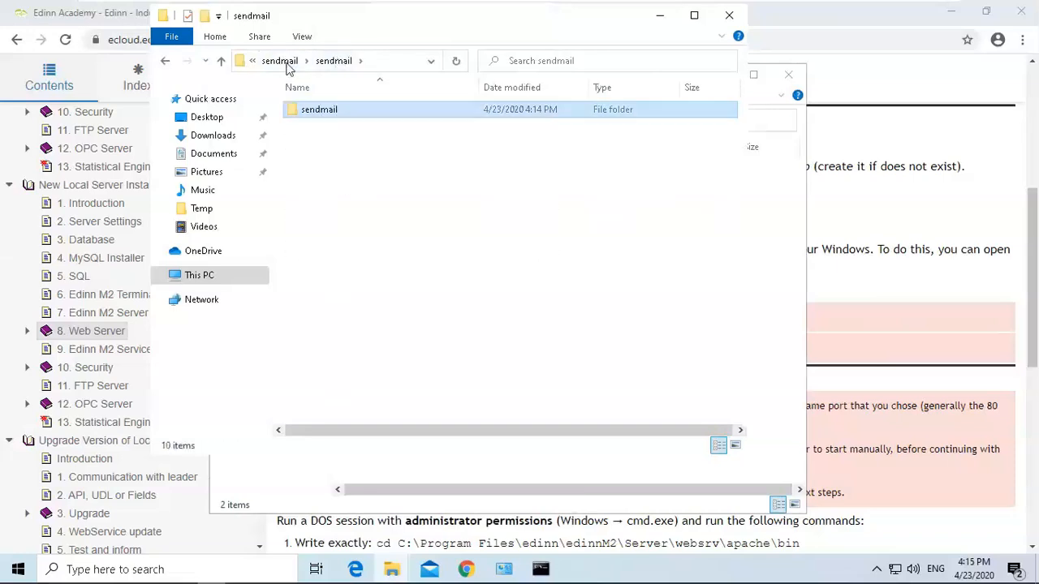
pyautogui.rightClick(331, 118)
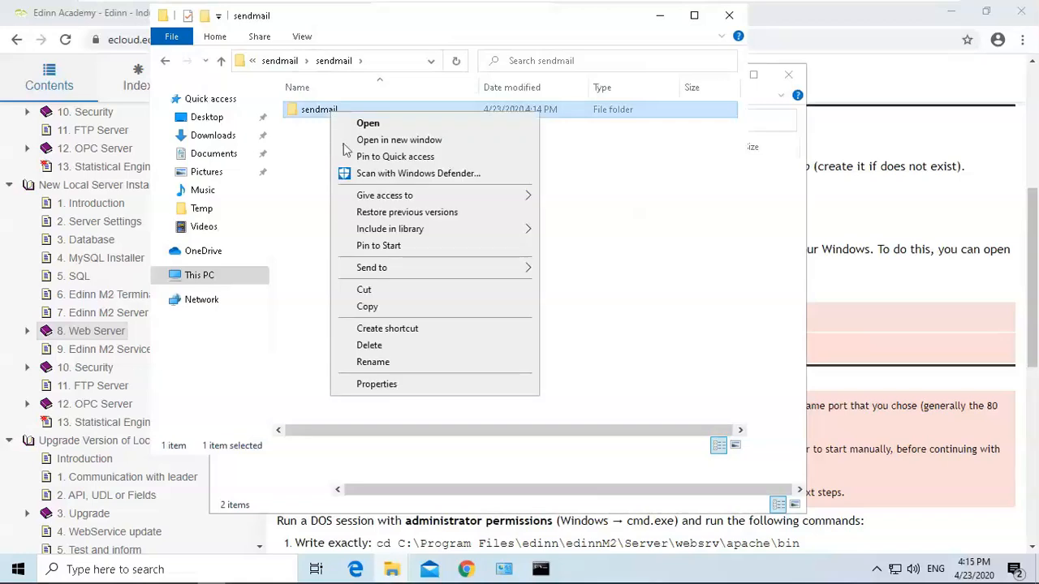
pyautogui.click(380, 289)
# Paste the sendmail folder into websrv, granting administrator permission for the move.
pyautogui.click(660, 15)
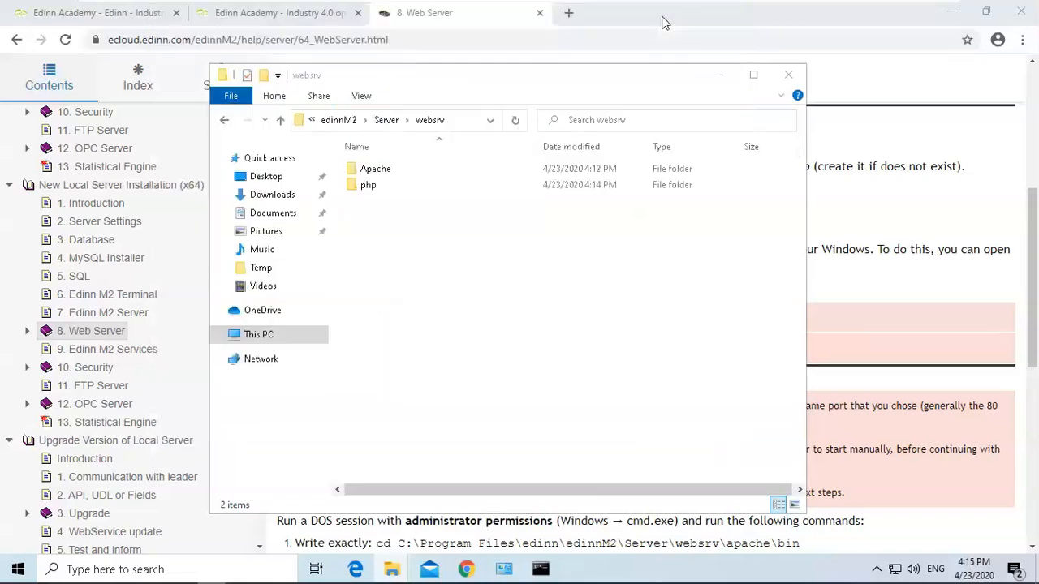
pyautogui.rightClick(392, 264)
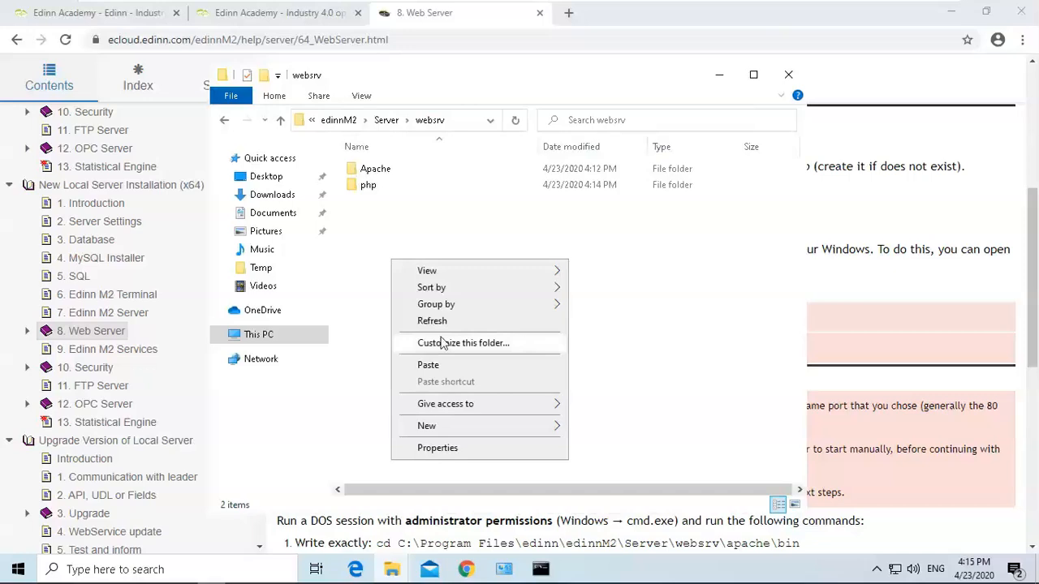
pyautogui.click(445, 370)
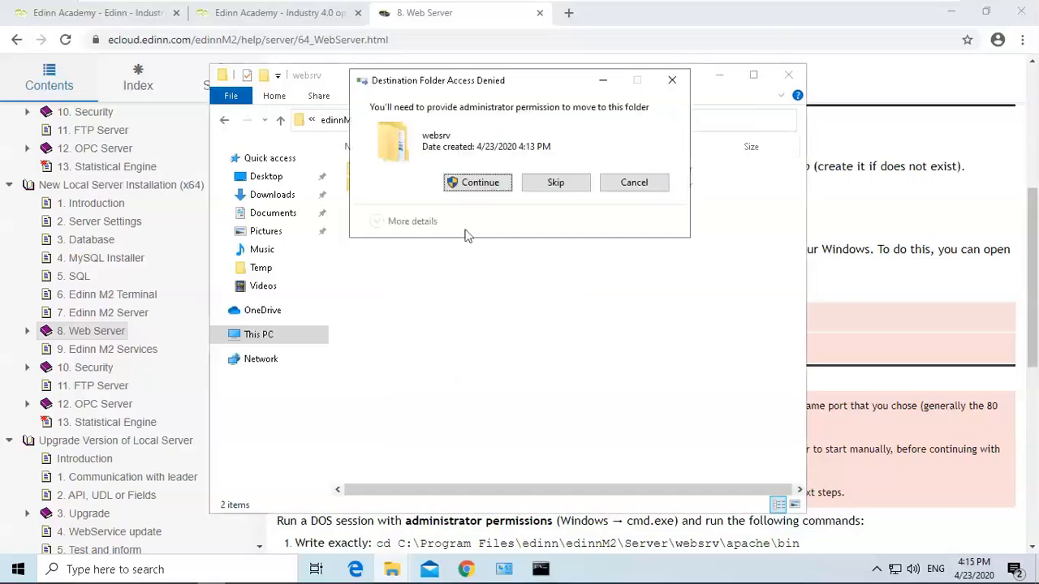
pyautogui.click(474, 183)
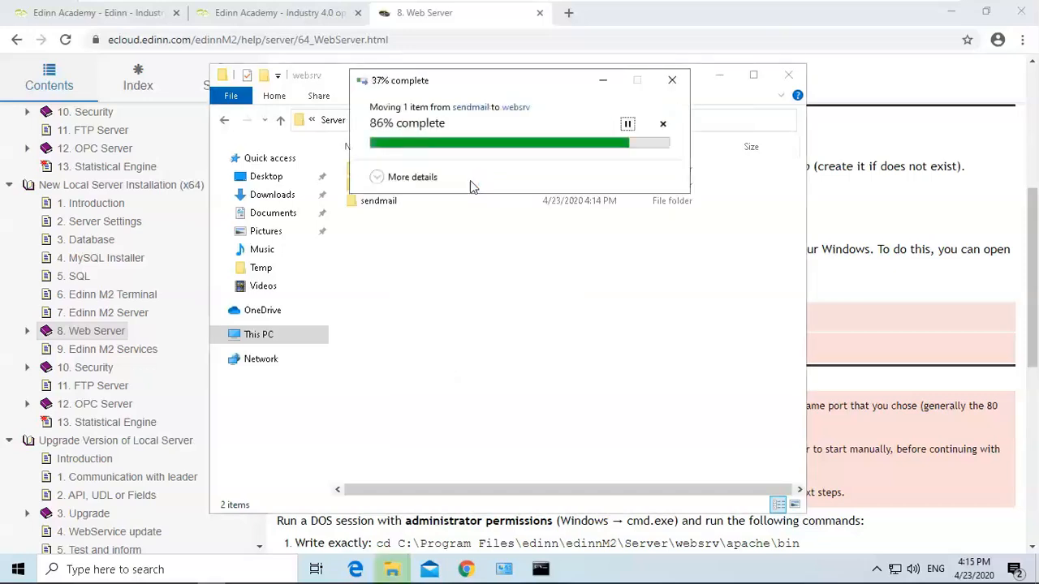
pyautogui.click(465, 281)
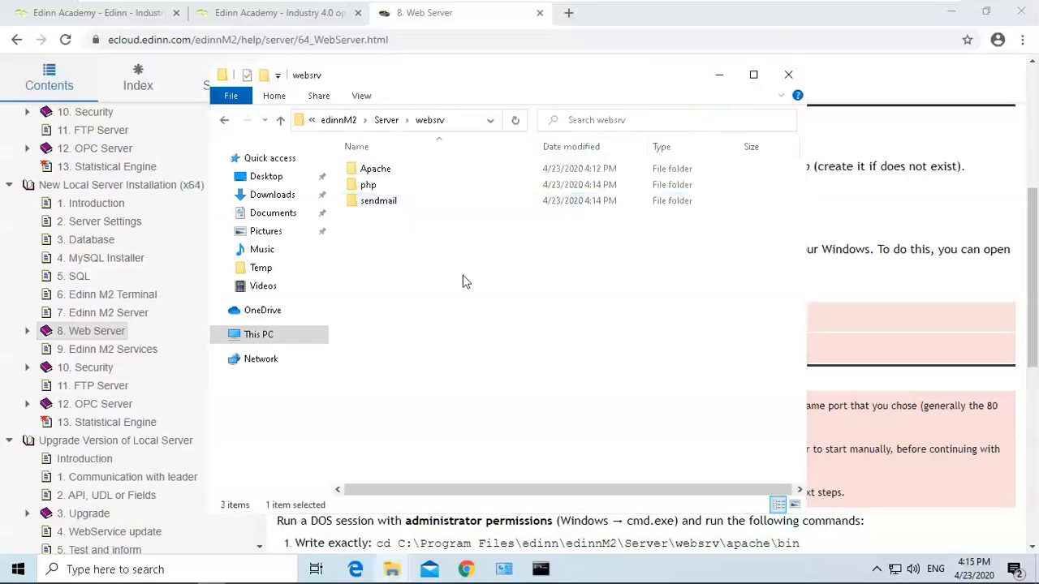
# Copy the guide's setx /M path command adding websrv\php to the system path and run it in the administrator command prompt.
pyautogui.click(909, 221)
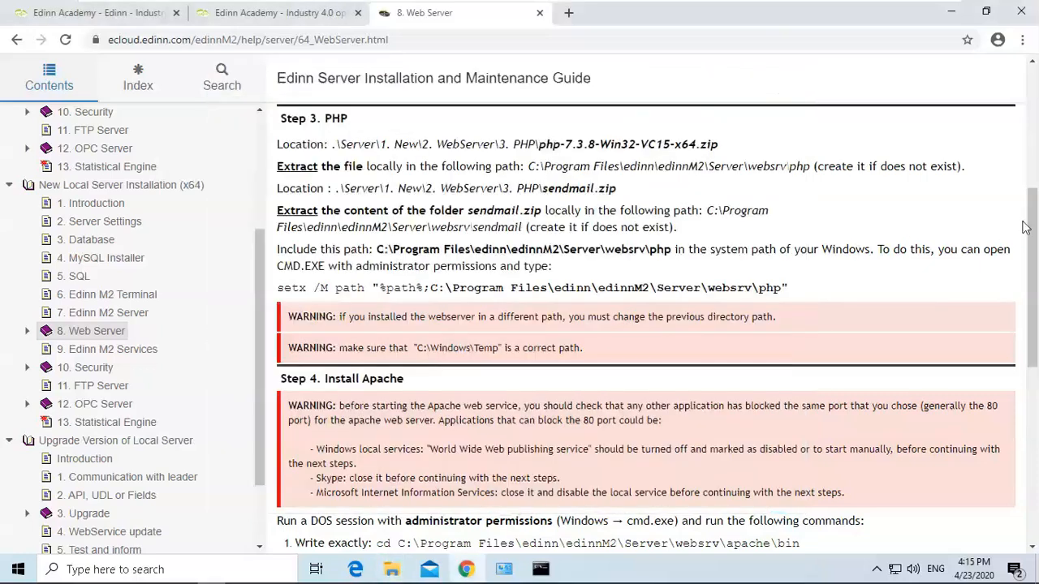
pyautogui.moveTo(1033, 228); pyautogui.dragTo(1033, 230)
pyautogui.scroll(-1, 1032, 230)
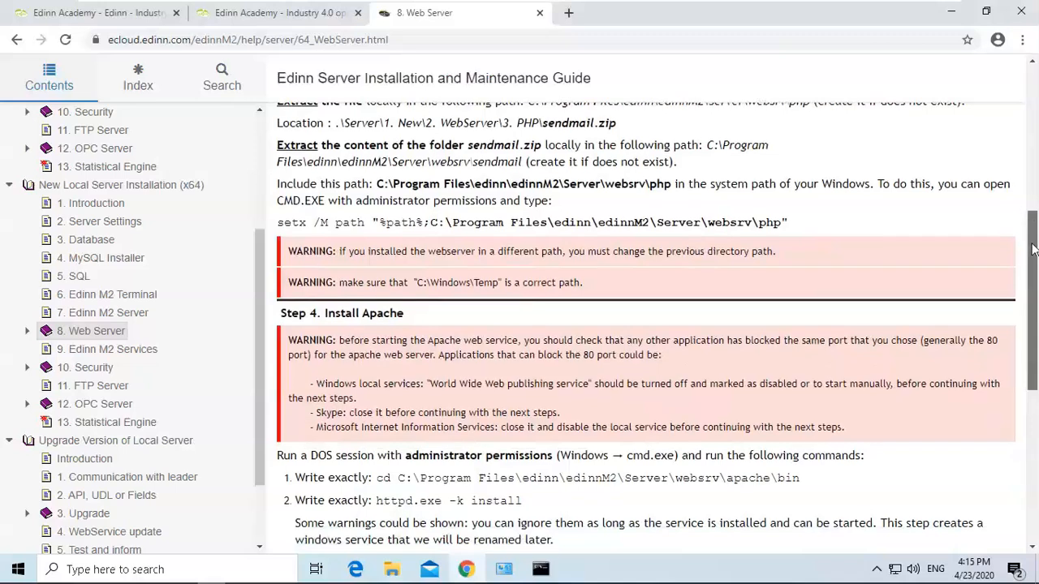
pyautogui.moveTo(788, 218); pyautogui.dragTo(277, 221)
pyautogui.hotkey('ctrl', 'c')
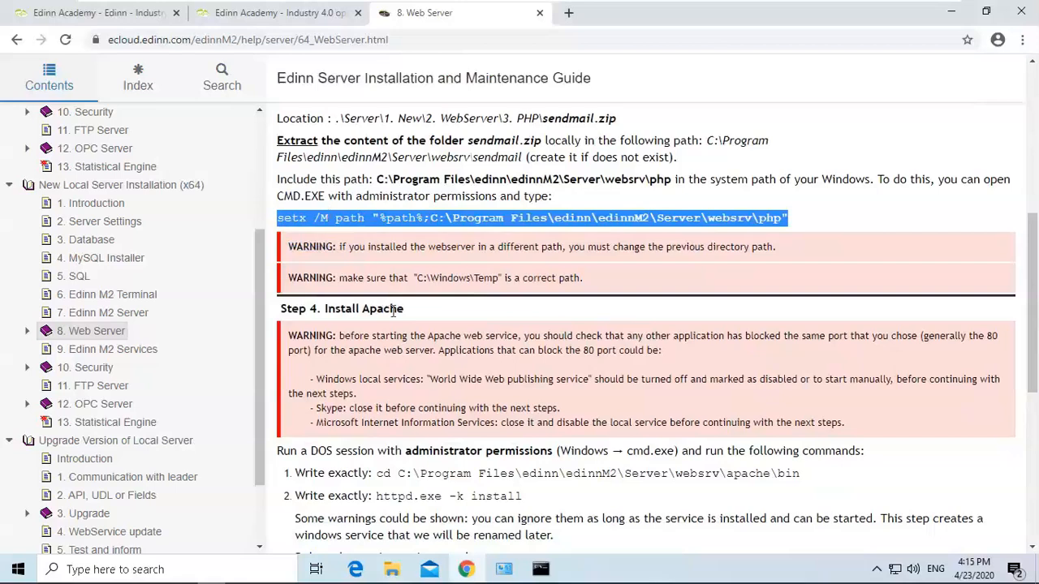
pyautogui.click(541, 569)
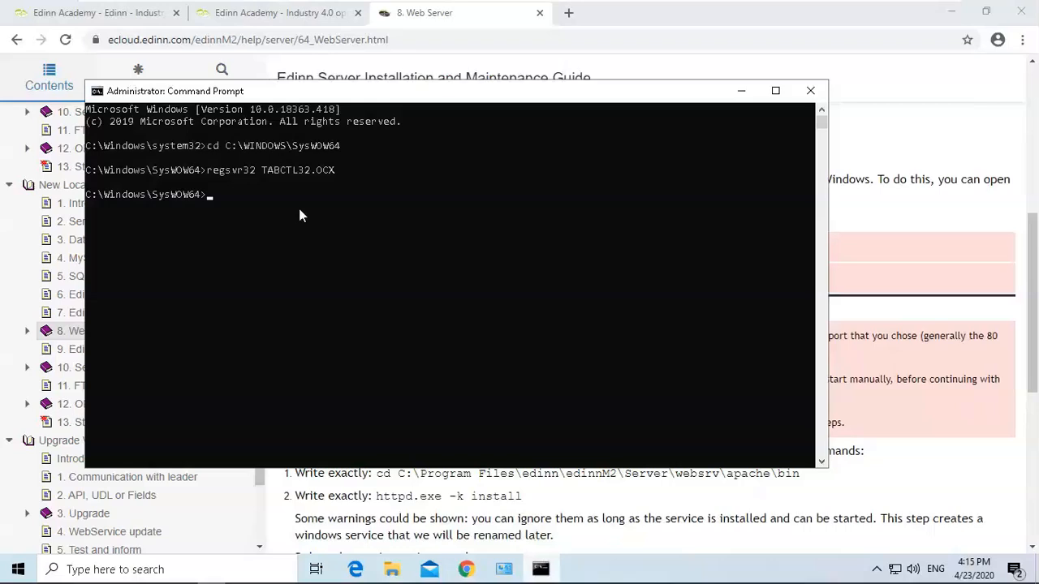
pyautogui.hotkey('ctrl', 'v')
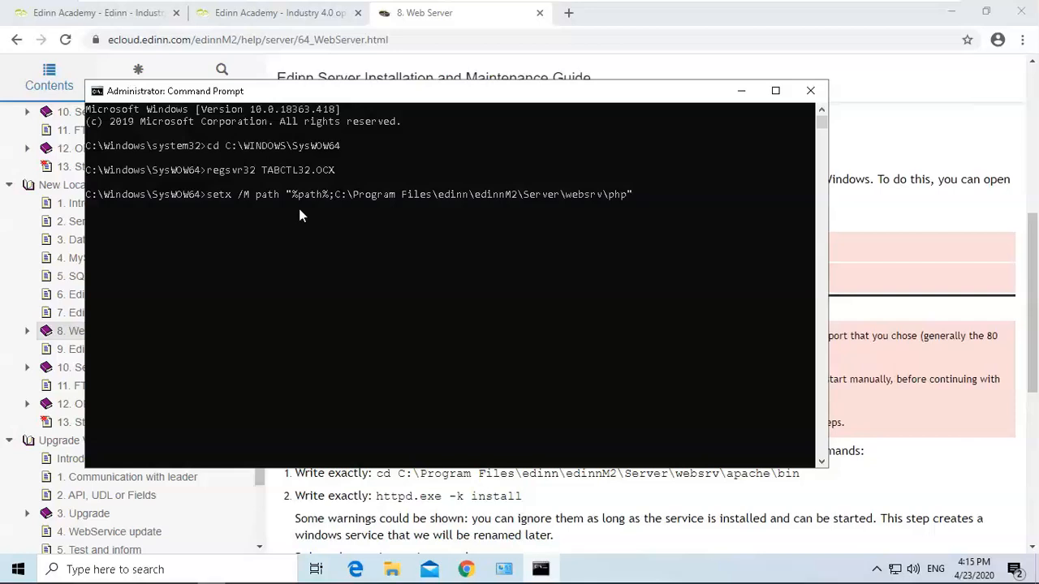
pyautogui.press('Return')
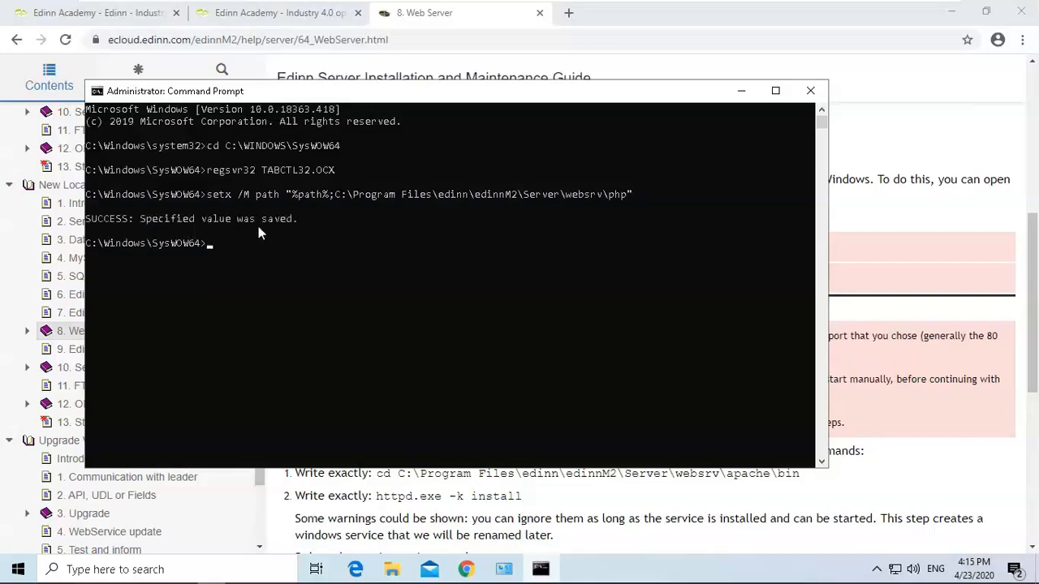
# Copy the guide's cd command and run it to change into C:\Program Files\edinn\edinnM2\Server\websrv\apache\bin.
pyautogui.click(874, 213)
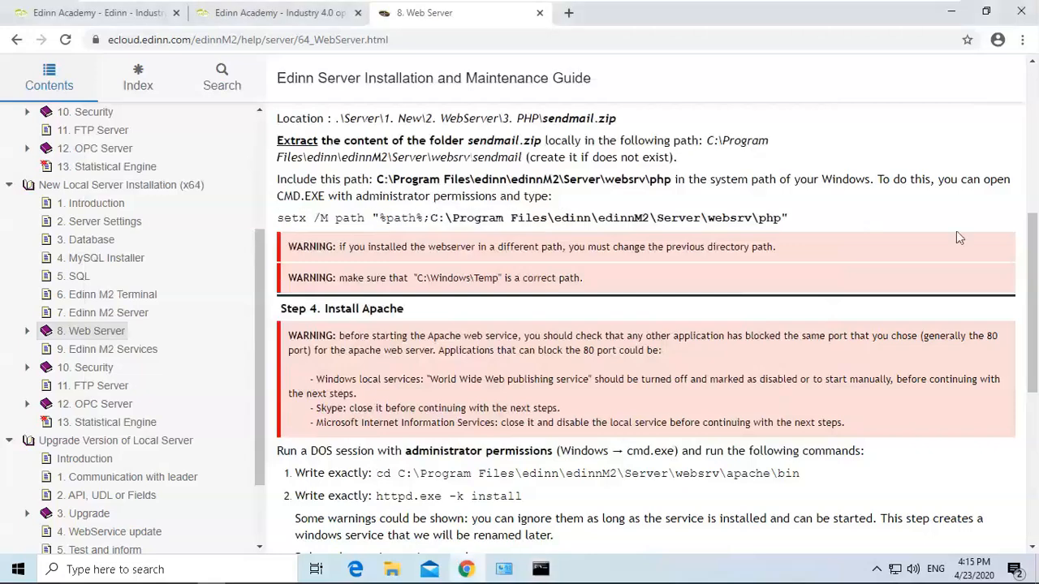
pyautogui.moveTo(1034, 250); pyautogui.dragTo(1028, 320)
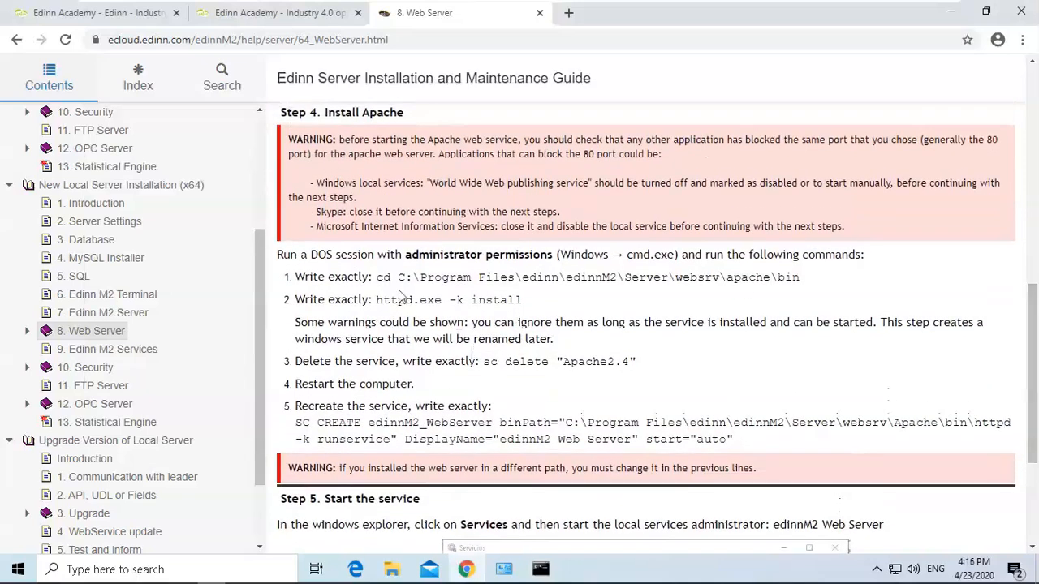
pyautogui.moveTo(378, 280); pyautogui.dragTo(802, 277)
pyautogui.hotkey('ctrl', 'c')
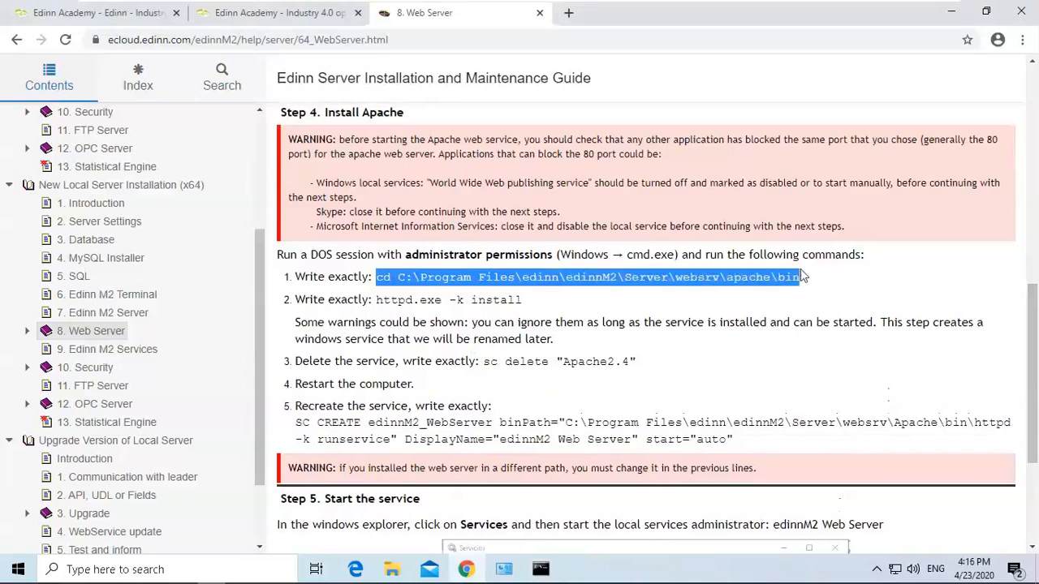
pyautogui.click(544, 567)
pyautogui.hotkey('ctrl', 'v')
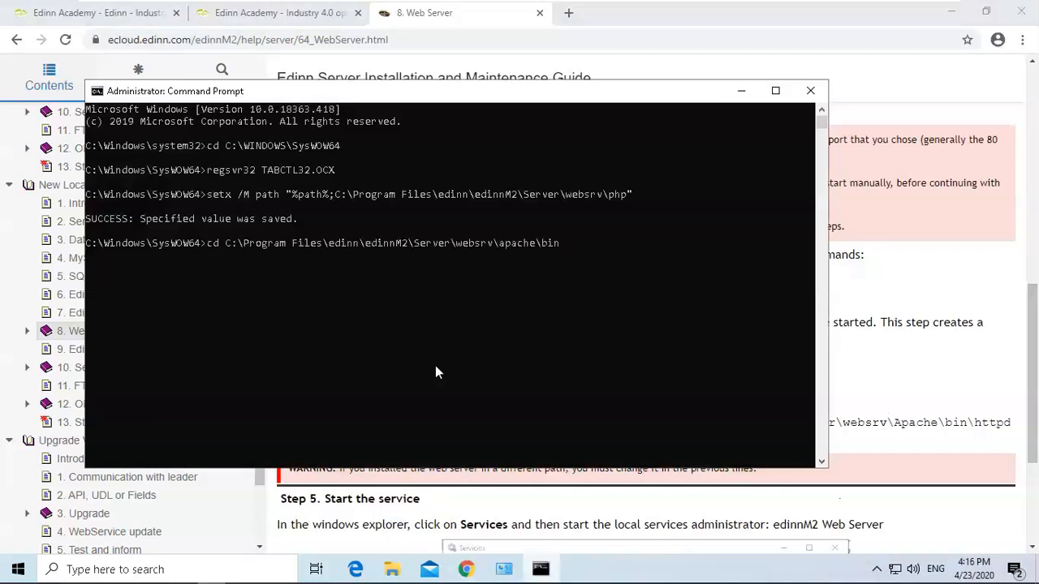
pyautogui.press('Return')
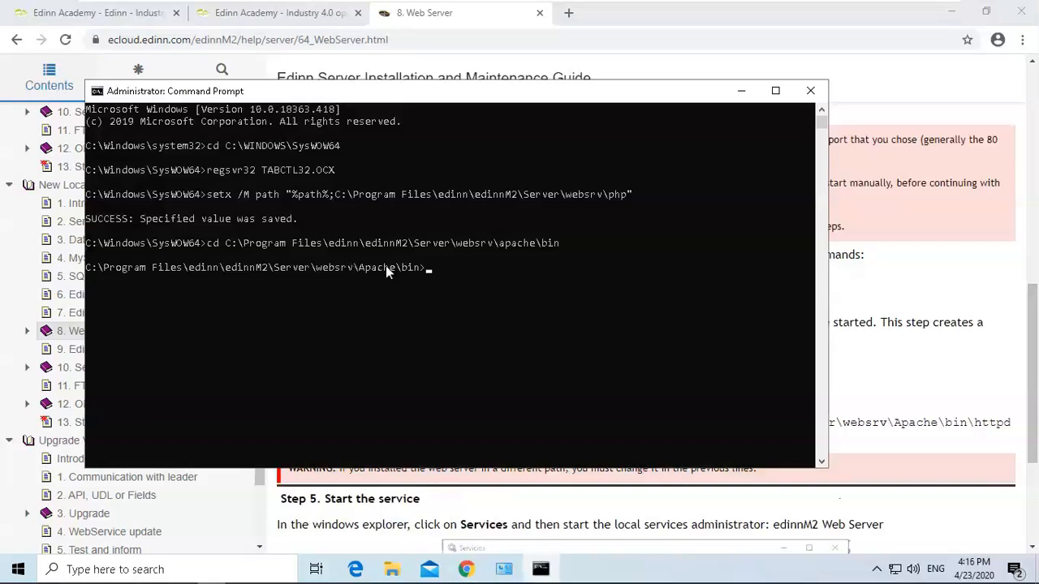
# Copy and run httpd.exe -k install in the command prompt, allowing Apache HTTP Server through the firewall.
pyautogui.click(901, 268)
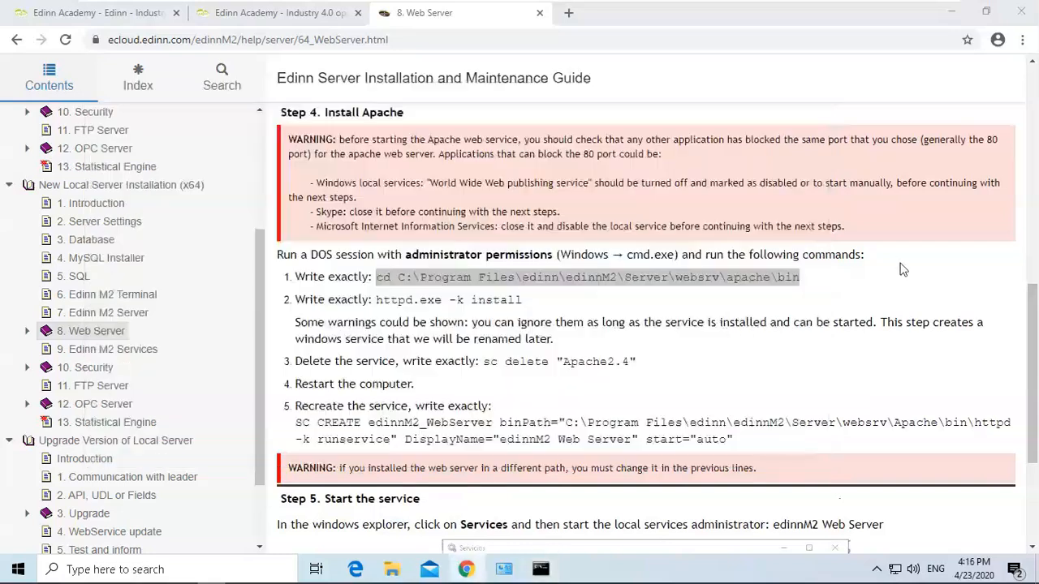
pyautogui.moveTo(1033, 316); pyautogui.dragTo(1032, 324)
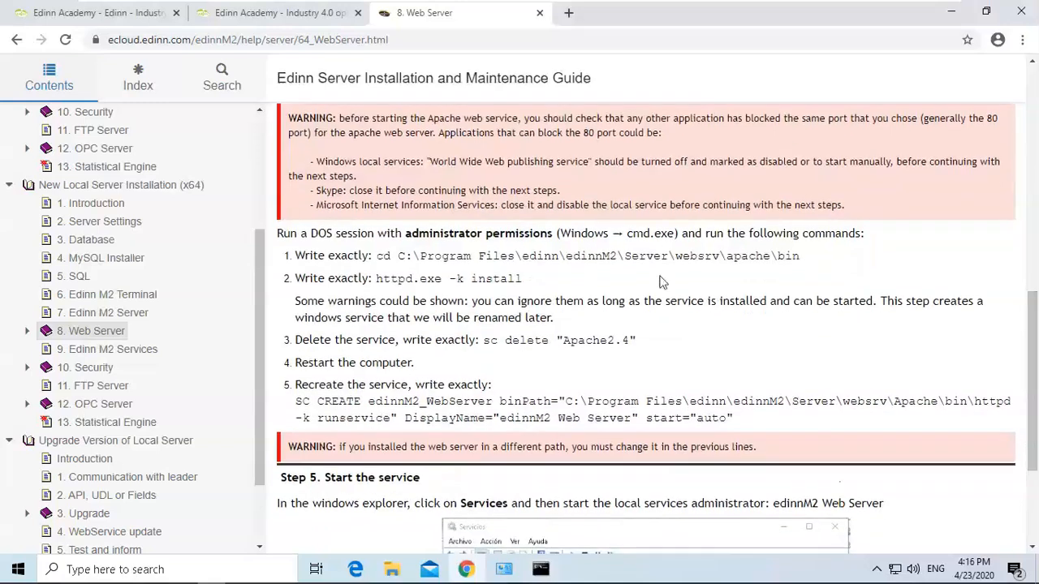
pyautogui.moveTo(524, 284); pyautogui.dragTo(379, 283)
pyautogui.press('super+c')
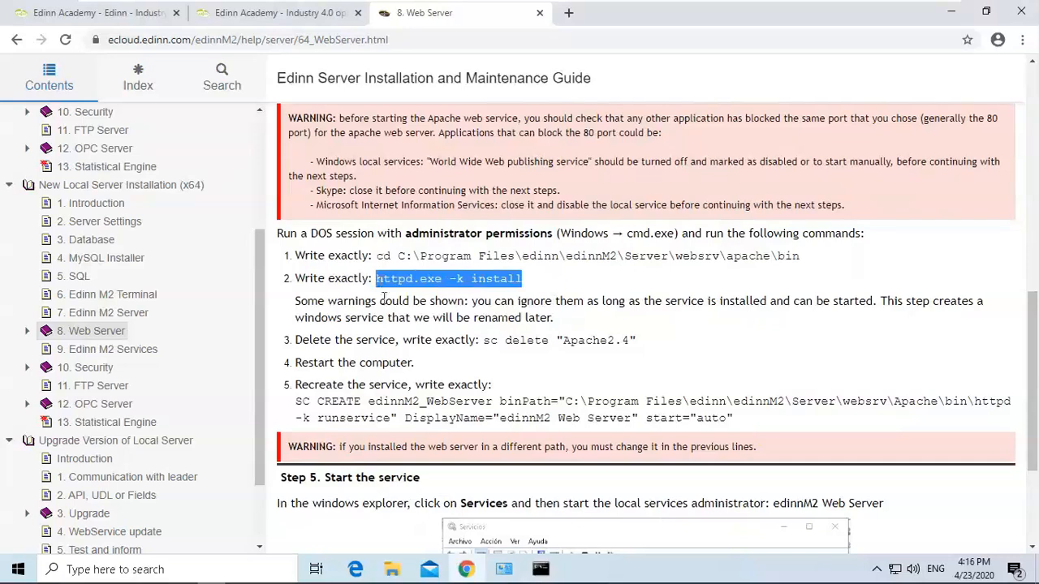
pyautogui.click(541, 569)
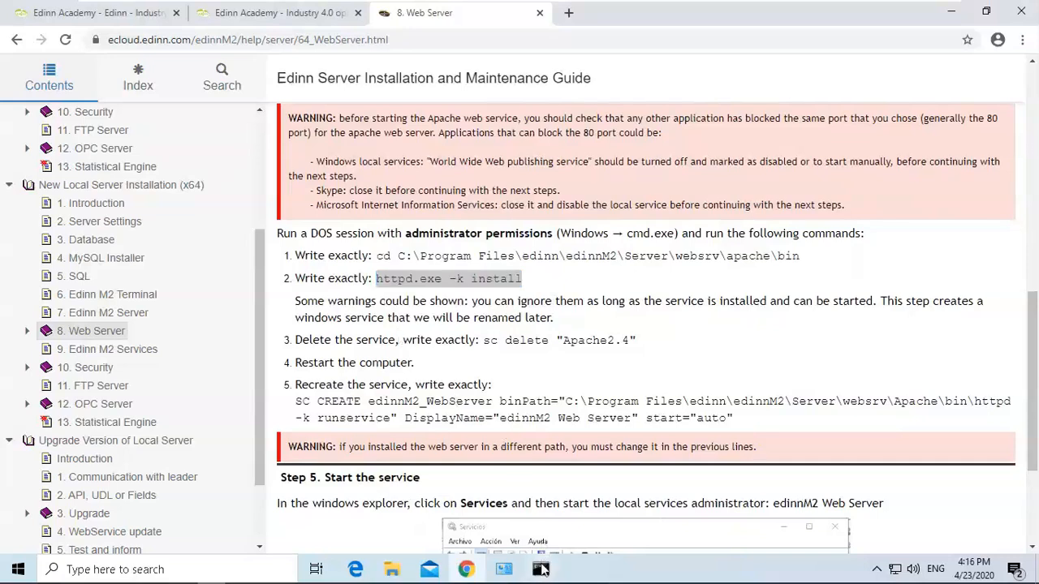
pyautogui.rightClick(414, 343)
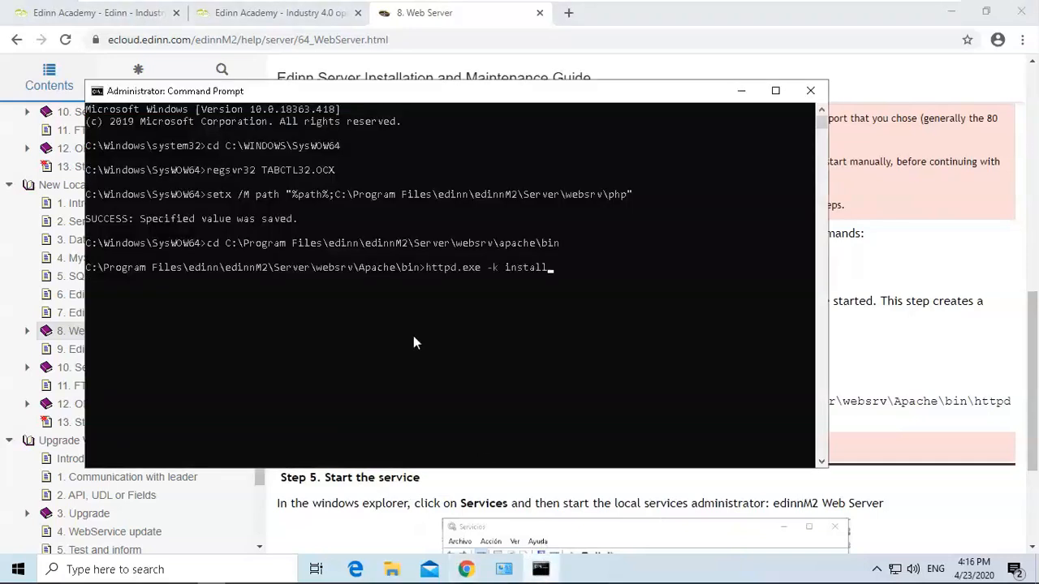
pyautogui.press('Return')
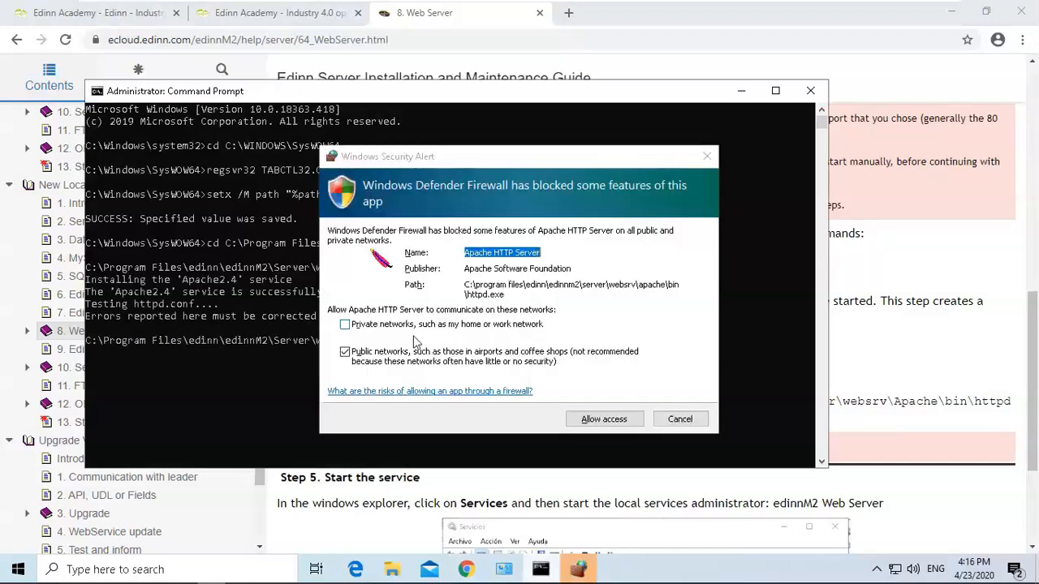
pyautogui.click(604, 420)
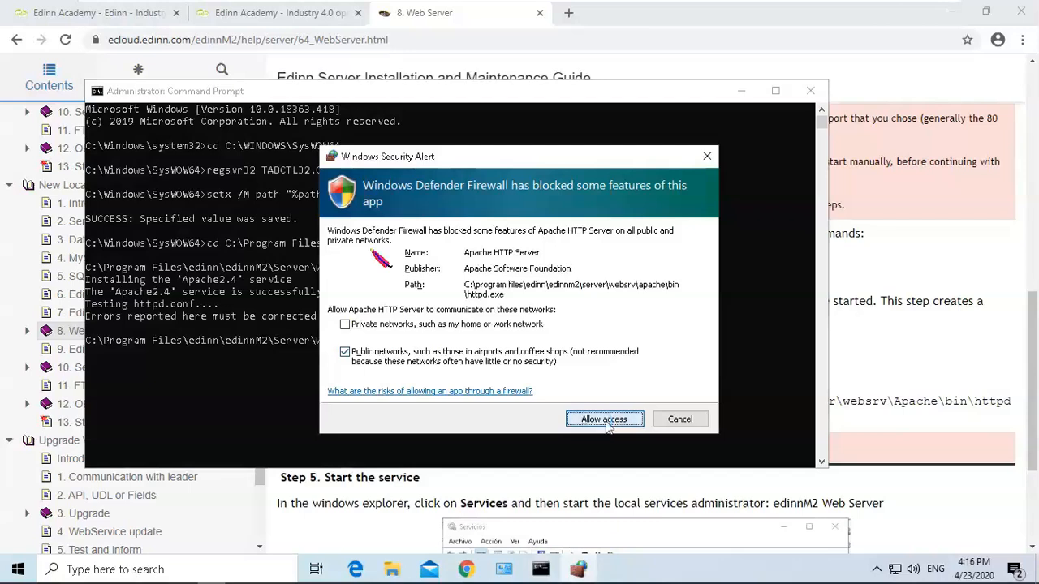
pyautogui.click(606, 426)
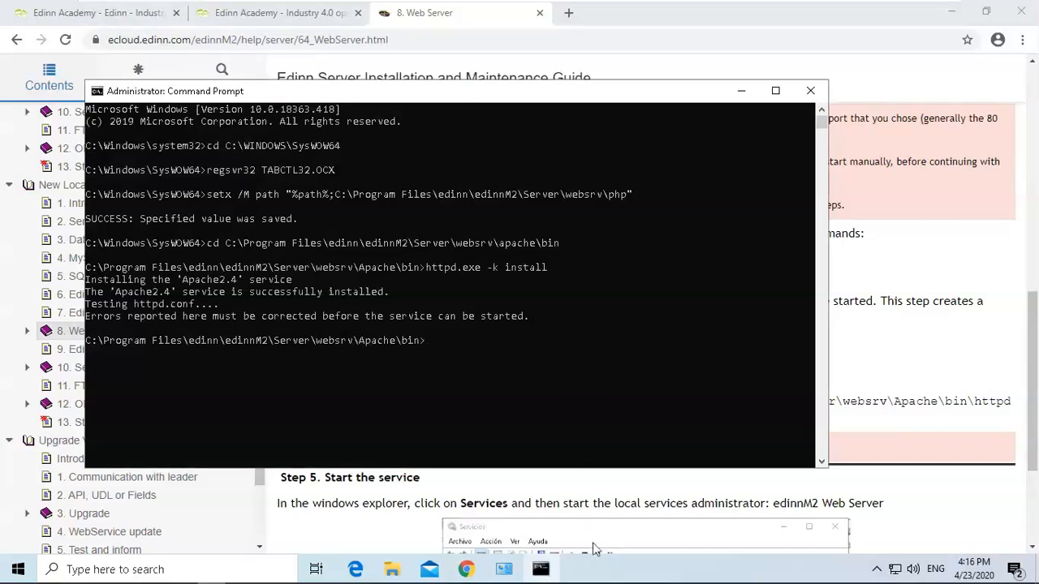
# Start the Apache2.4 service from Task Manager's services list, then stop it again.
pyautogui.rightClick(595, 569)
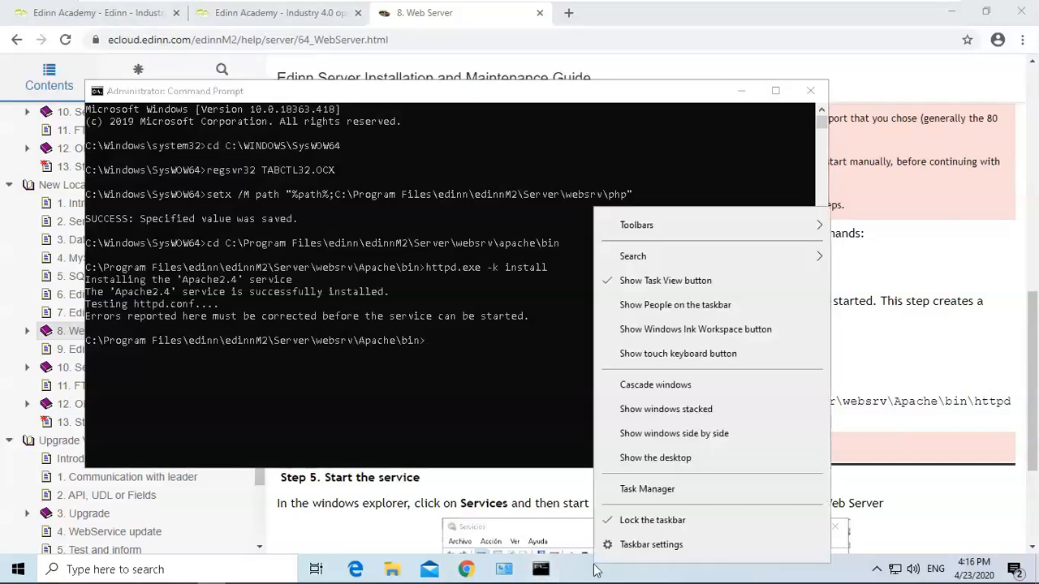
pyautogui.click(660, 490)
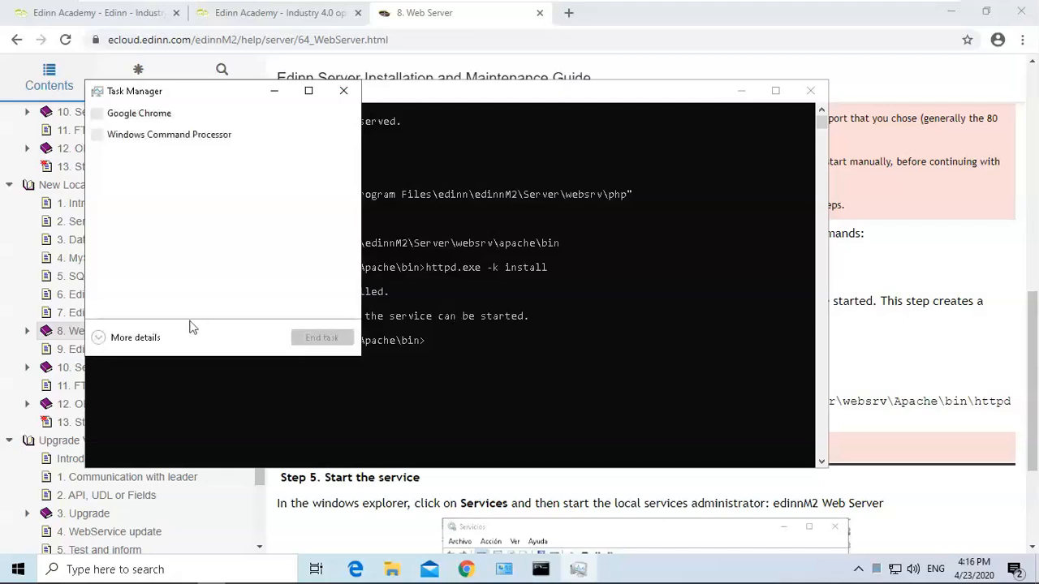
pyautogui.click(99, 338)
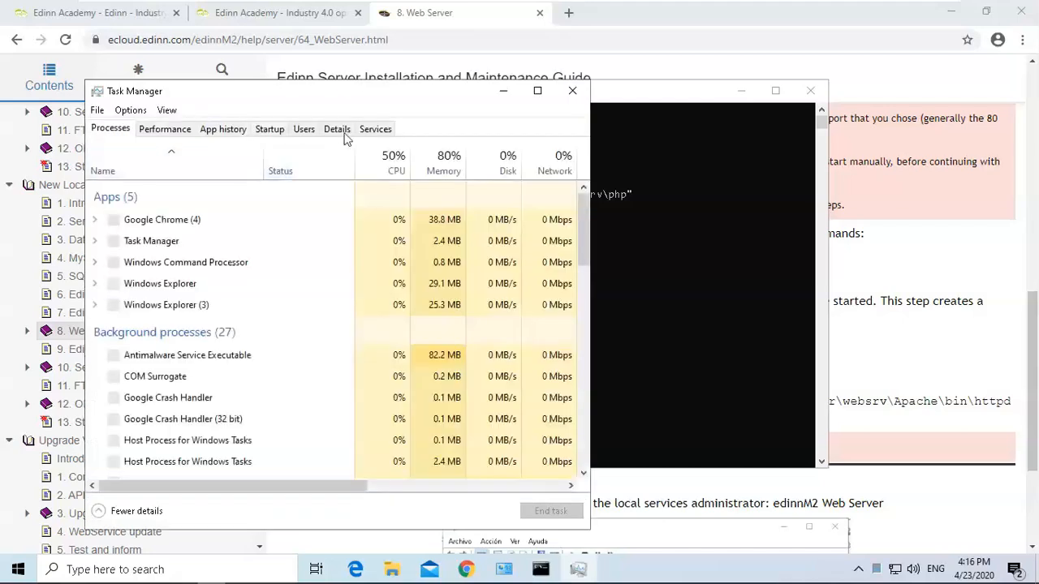
pyautogui.click(385, 135)
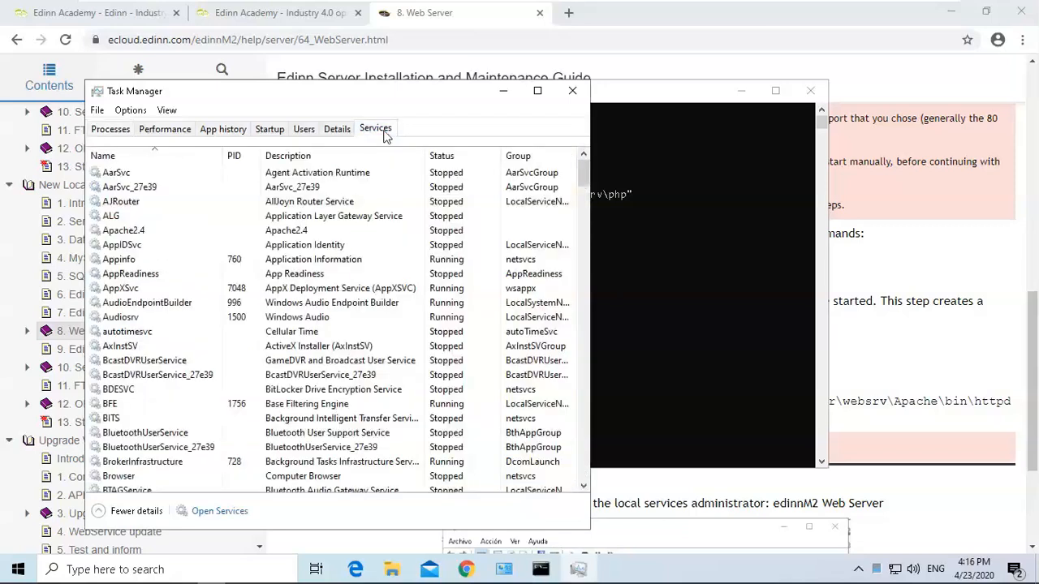
pyautogui.click(152, 234)
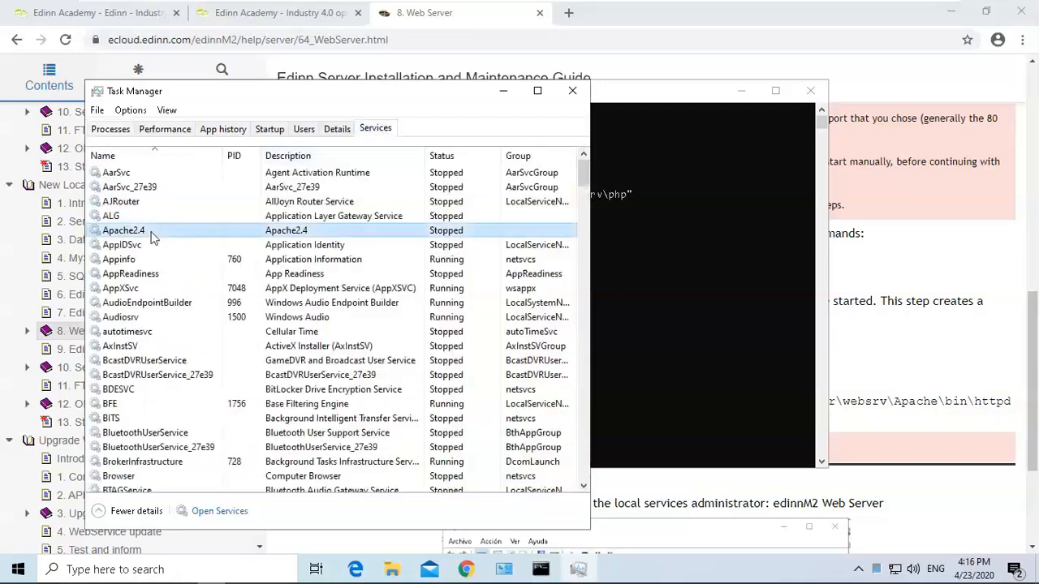
pyautogui.rightClick(153, 236)
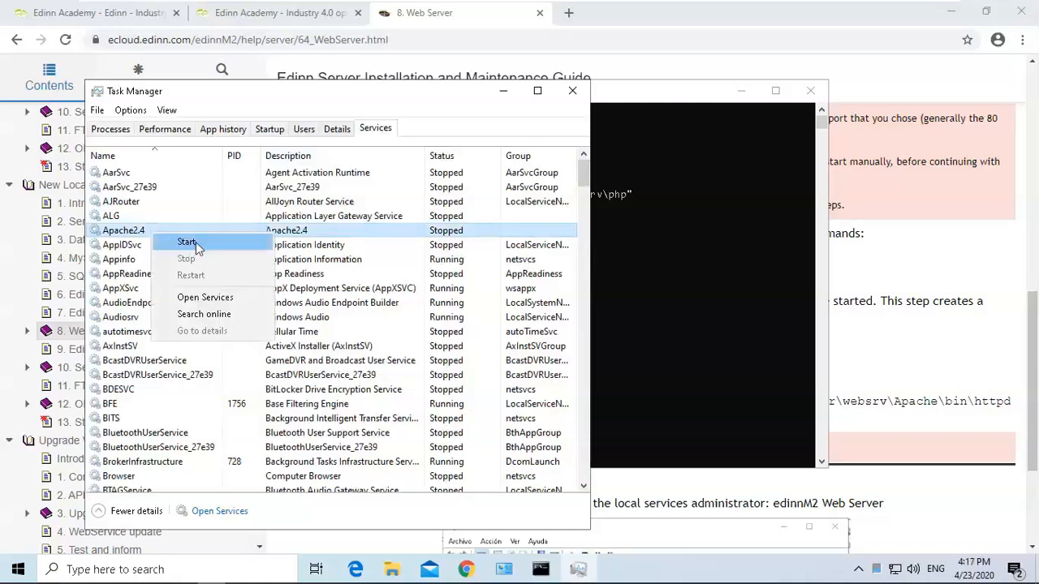
pyautogui.click(187, 242)
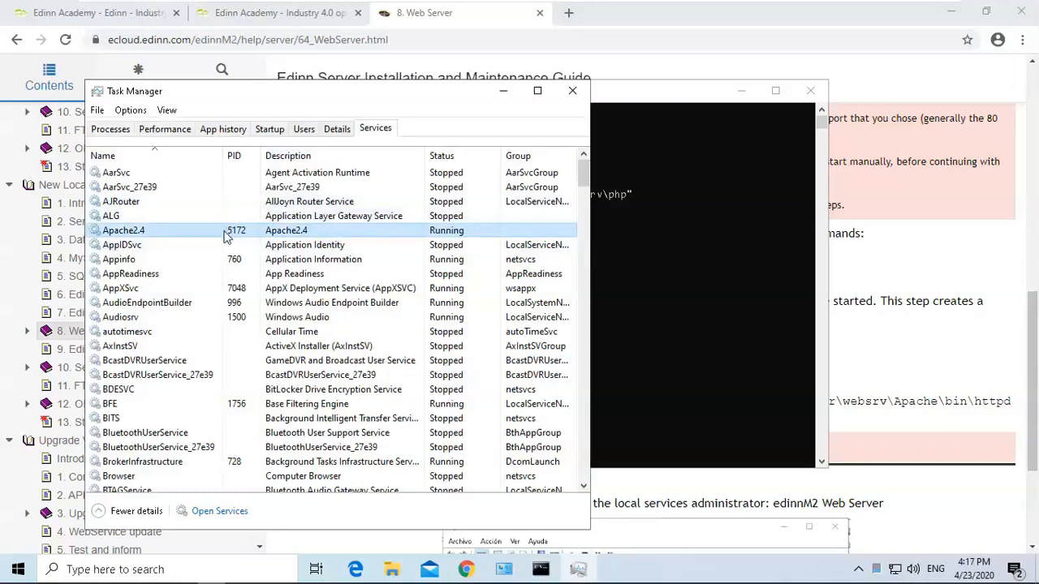
pyautogui.rightClick(225, 234)
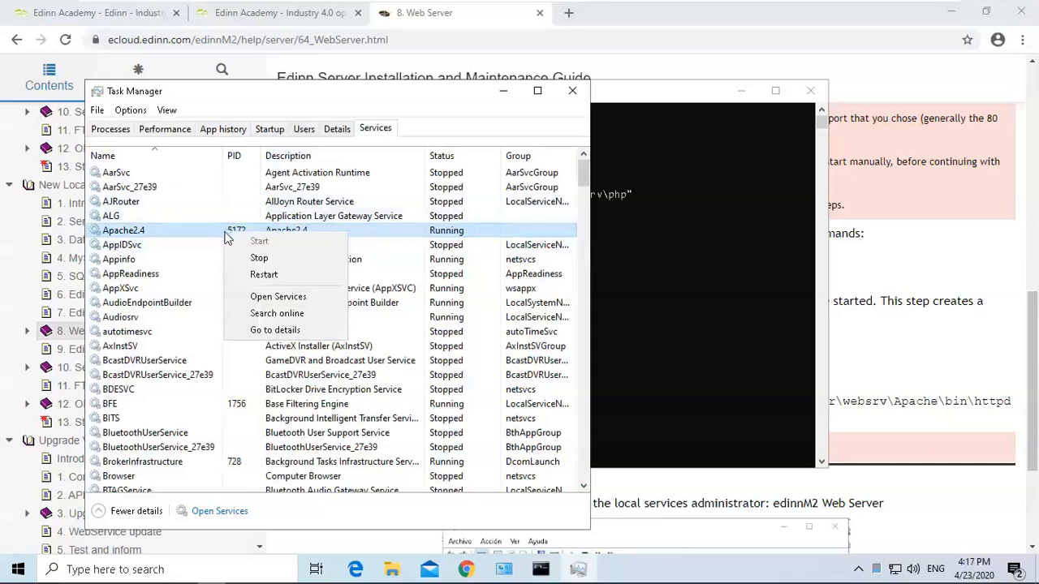
pyautogui.click(272, 261)
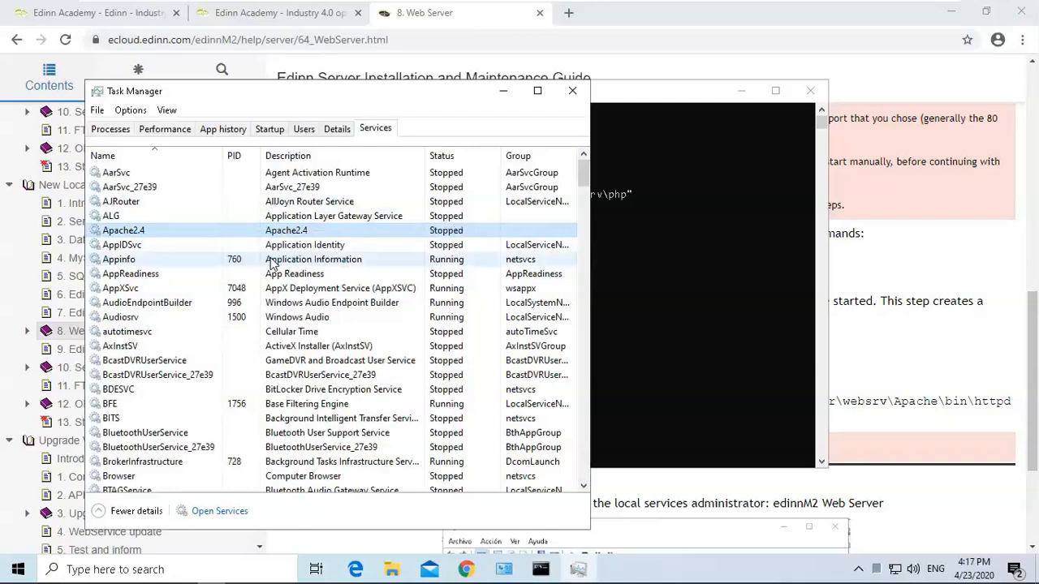
# Copy the guide's sc delete "Apache2.4" command and run it in the administrator command prompt.
pyautogui.click(877, 234)
pyautogui.moveTo(638, 342); pyautogui.dragTo(483, 341)
pyautogui.press('super+c')
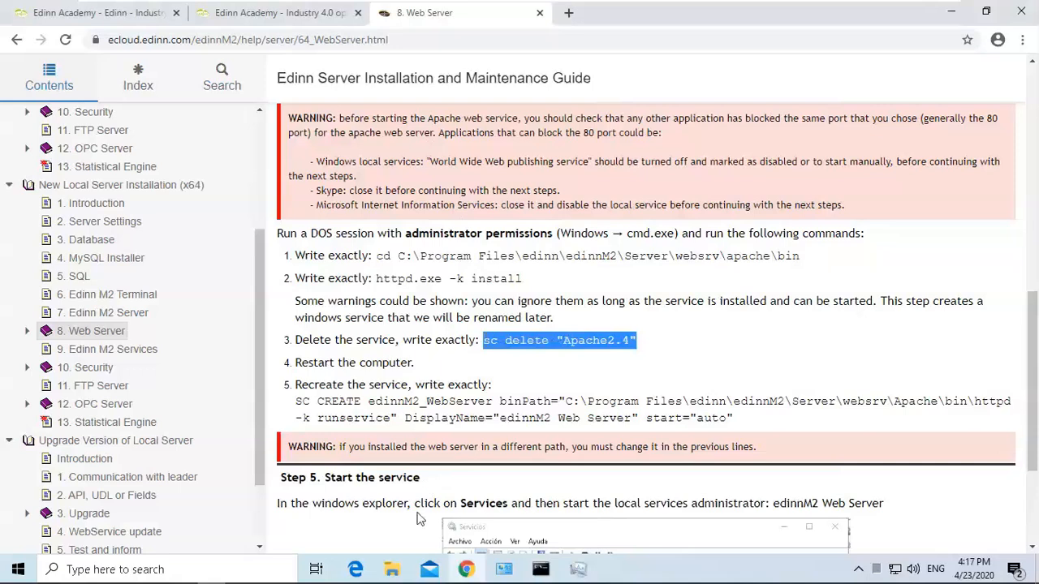
pyautogui.click(504, 569)
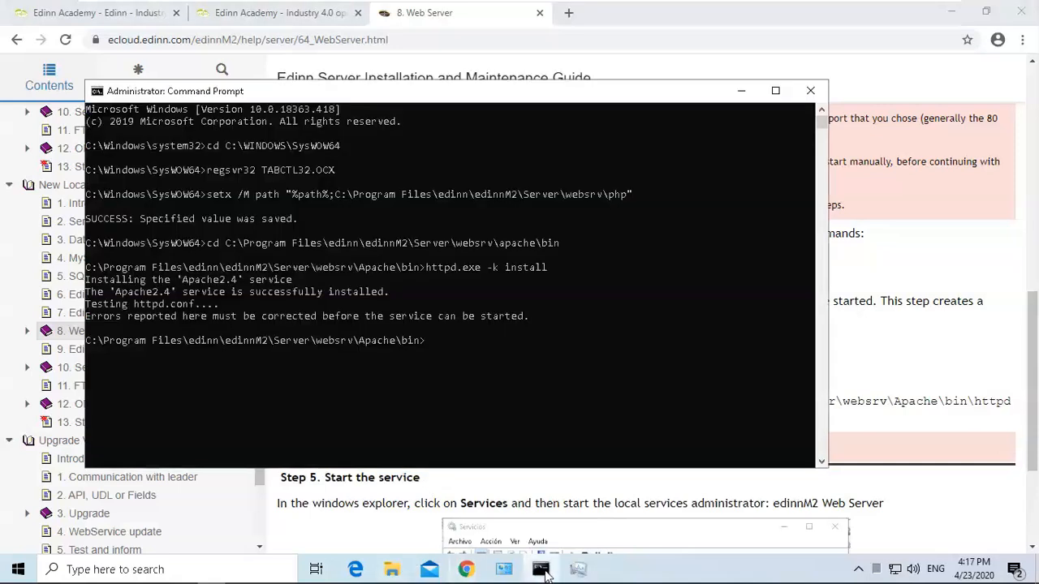
pyautogui.rightClick(416, 321)
pyautogui.press('Return')
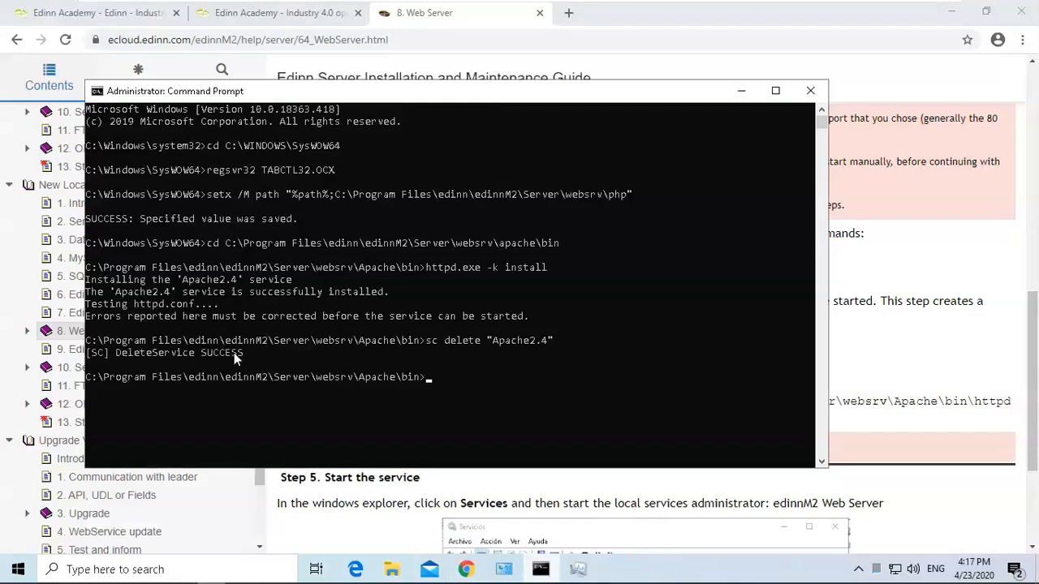
# Close the command prompt, browser, Task Manager and file explorer windows.
pyautogui.click(811, 92)
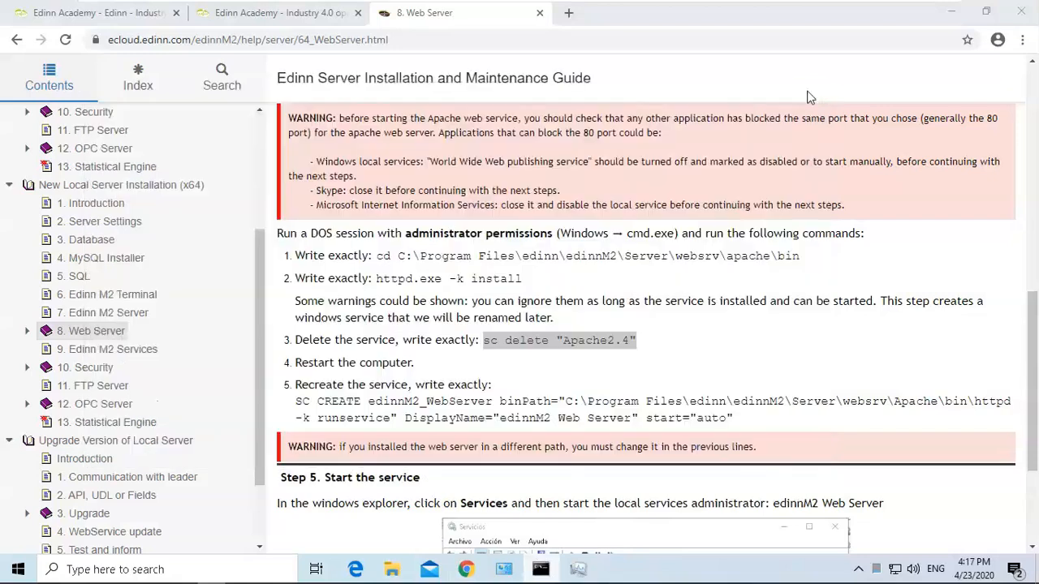
pyautogui.click(1021, 15)
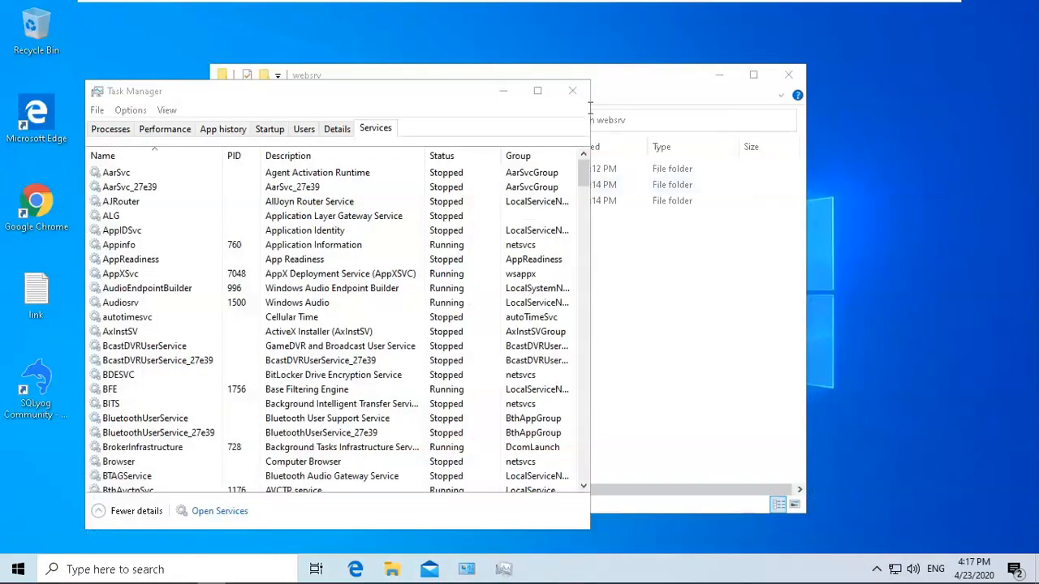
pyautogui.click(570, 90)
pyautogui.click(789, 74)
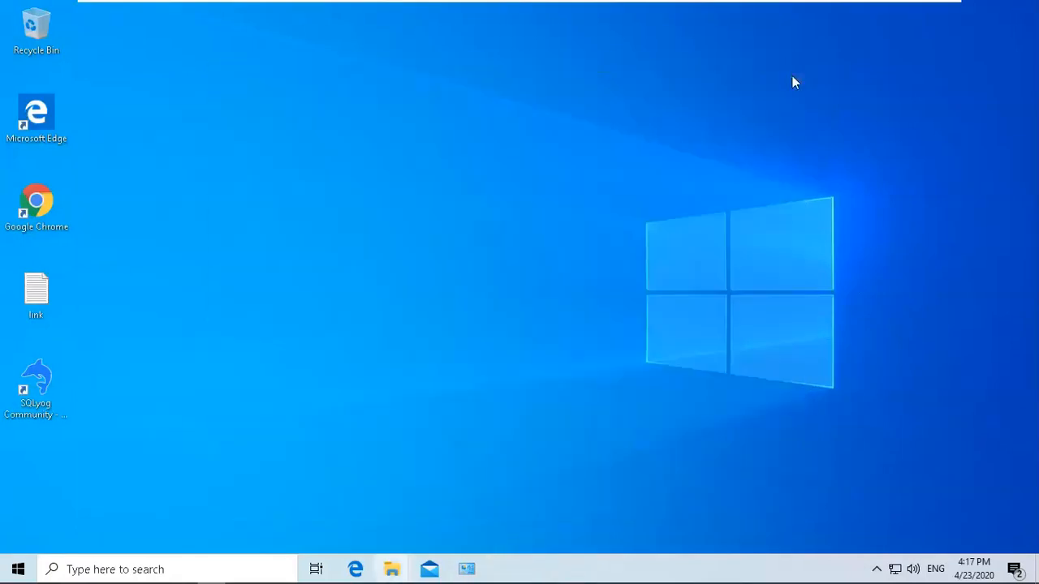
# Restart the computer.
pyautogui.click(17, 568)
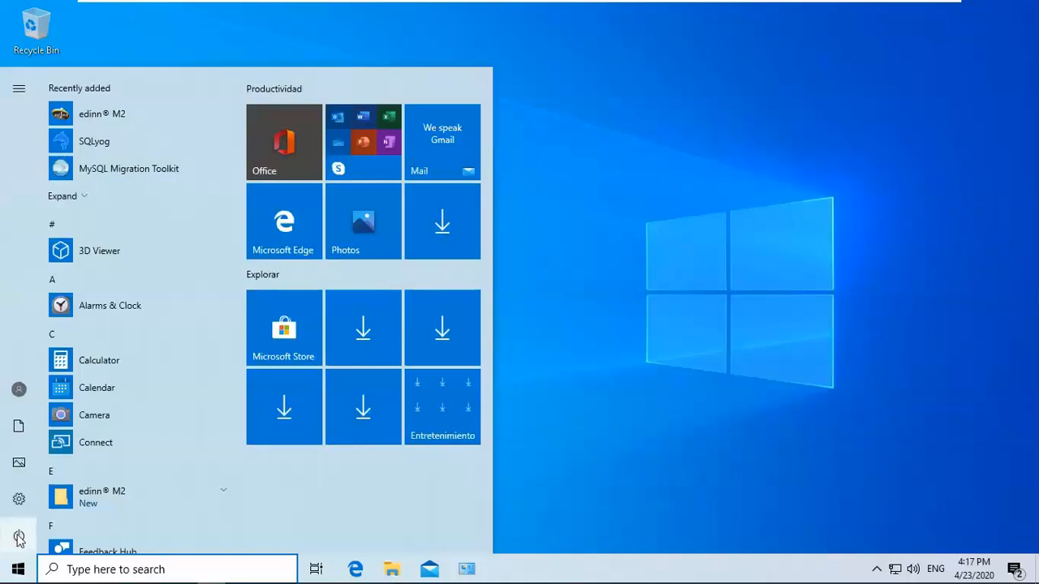
pyautogui.moveTo(20, 540)
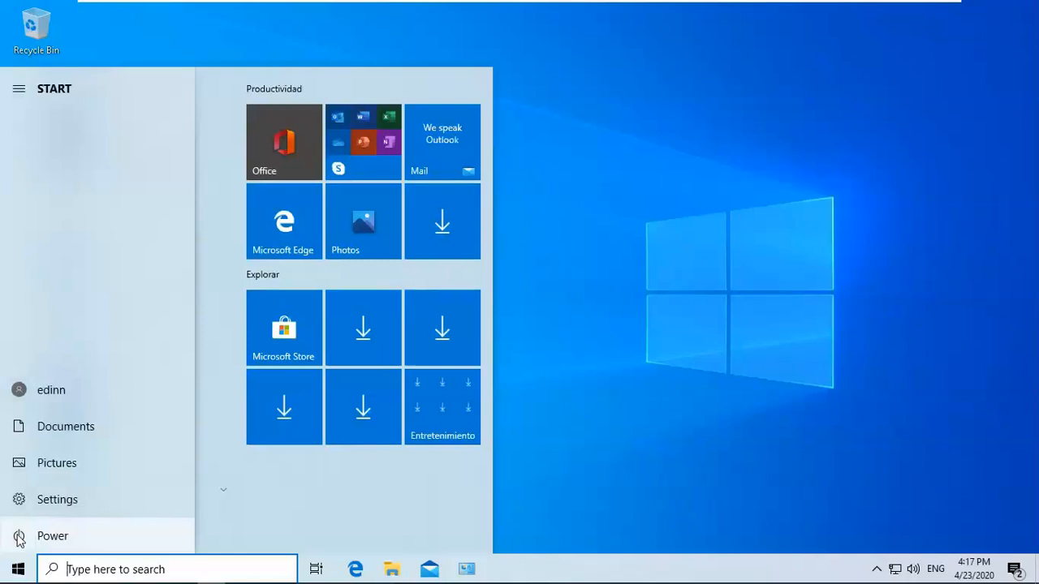
pyautogui.click(53, 538)
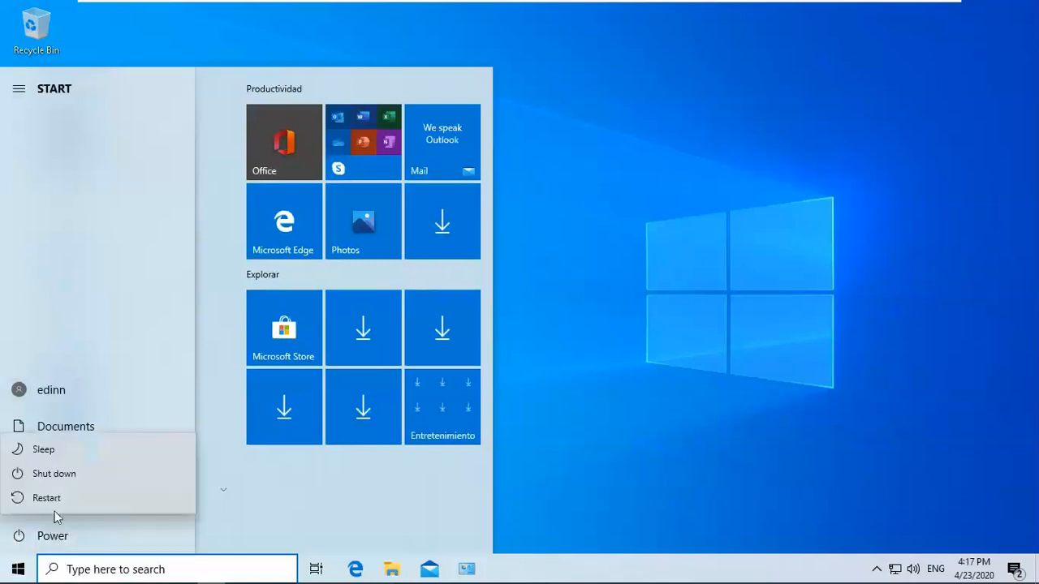
pyautogui.click(47, 498)
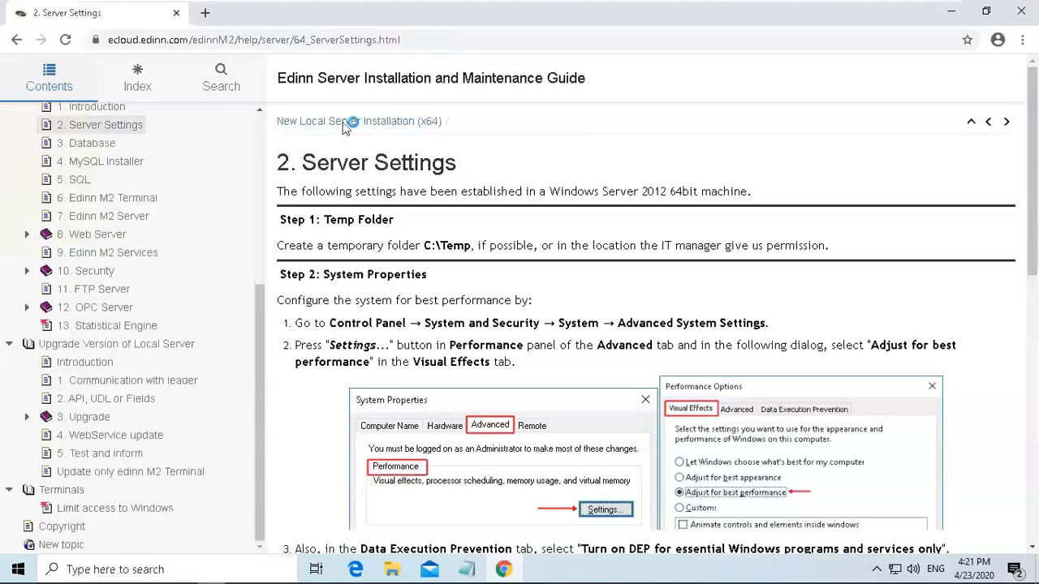
# Copy the guide's SC CREATE edinnM2_WebServer command from the Web Server page and run it in a new administrator command prompt.
pyautogui.moveTo(260, 324); pyautogui.dragTo(255, 296)
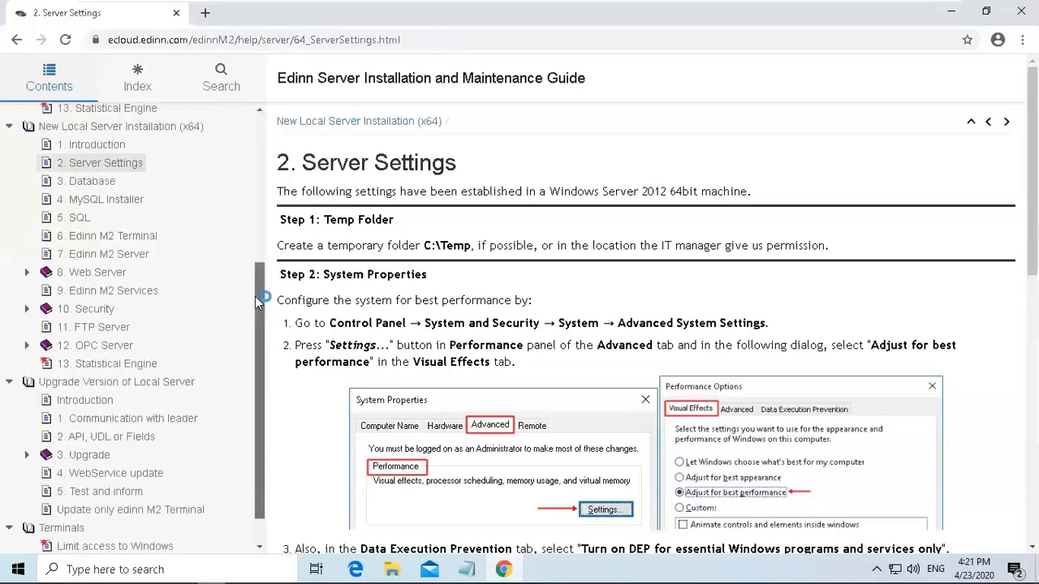
pyautogui.click(106, 274)
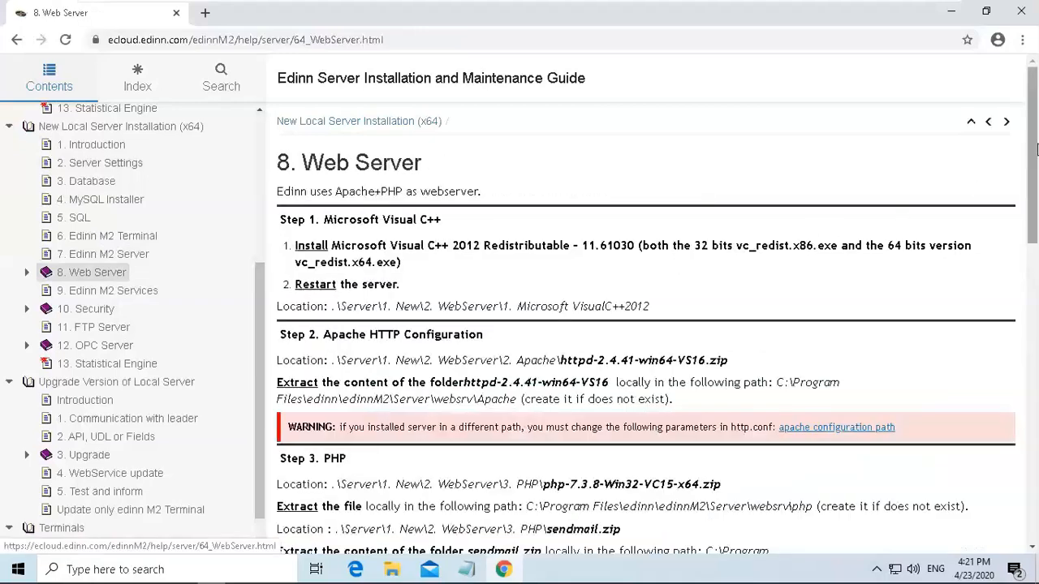
pyautogui.moveTo(1033, 212); pyautogui.dragTo(1033, 499)
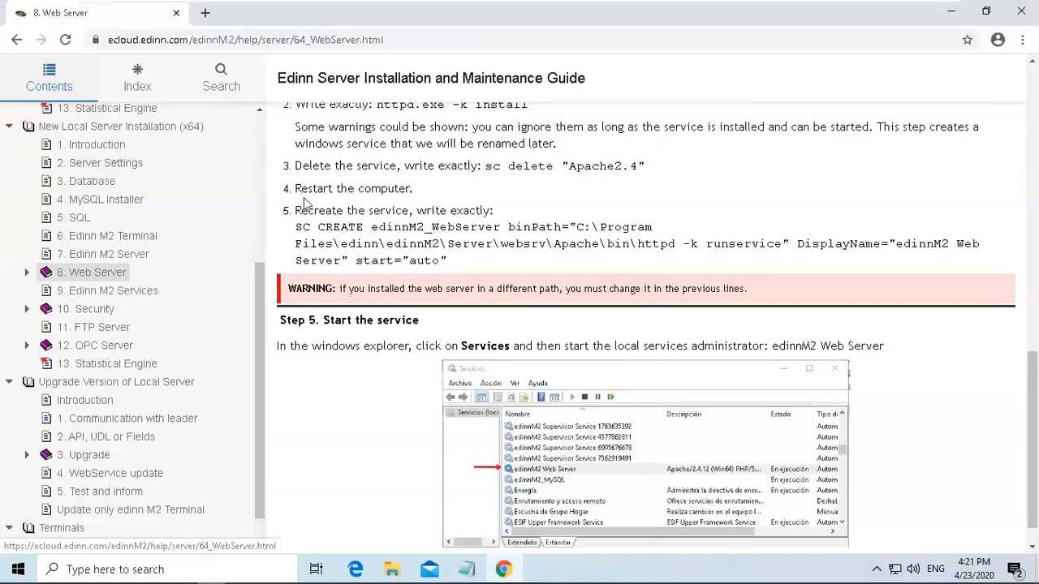
pyautogui.doubleClick(341, 211)
pyautogui.moveTo(295, 228); pyautogui.dragTo(455, 266)
pyautogui.hotkey('ctrl', 'c')
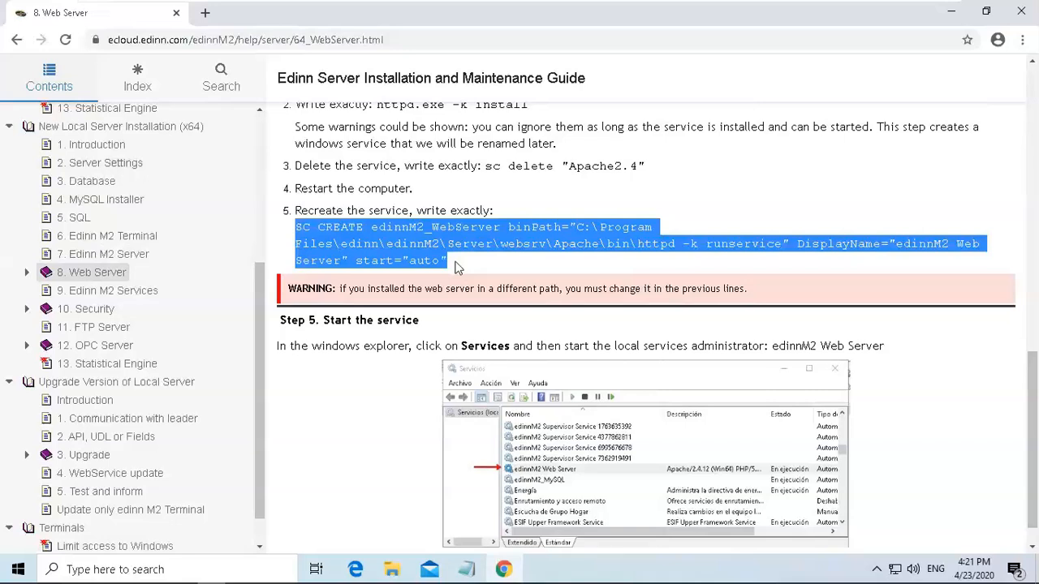
pyautogui.click(212, 568)
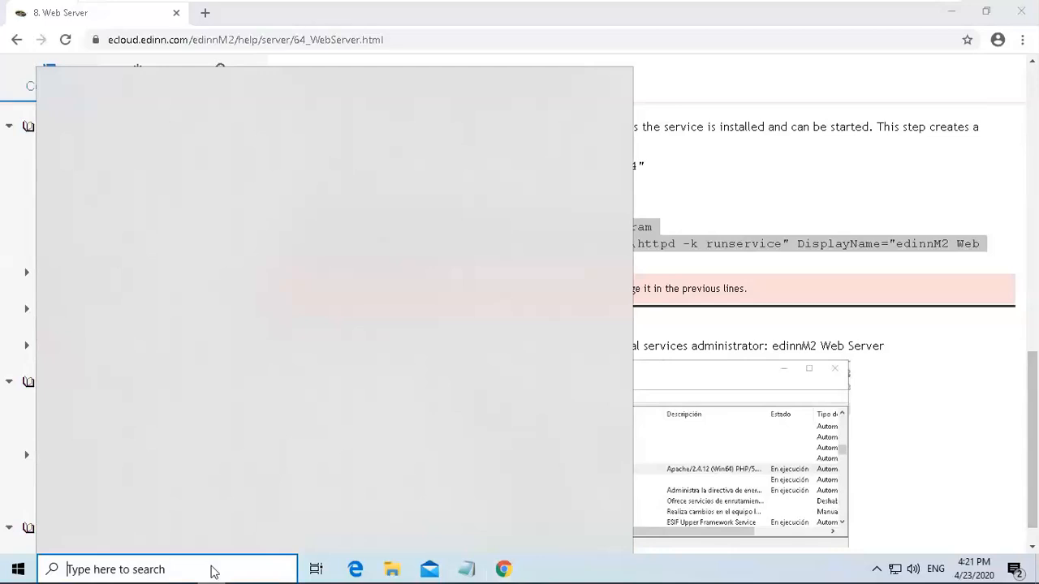
pyautogui.write('cmd')
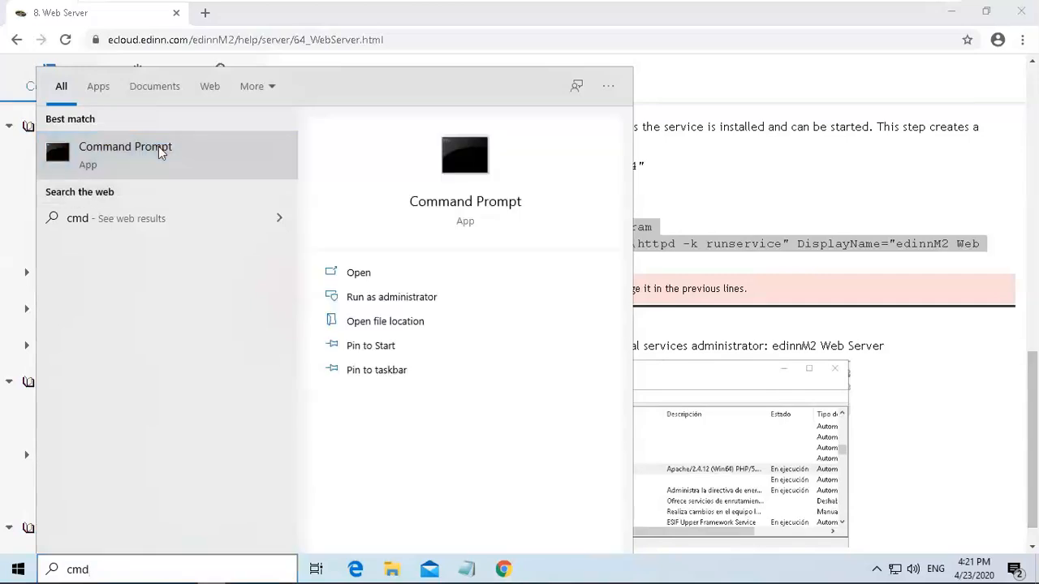
pyautogui.rightClick(160, 153)
pyautogui.click(211, 163)
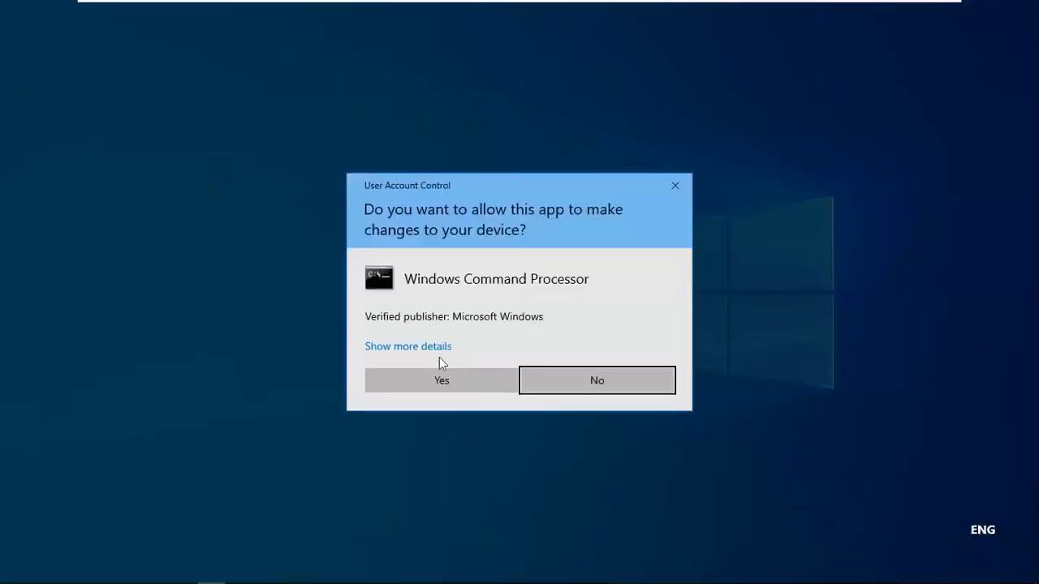
pyautogui.click(441, 378)
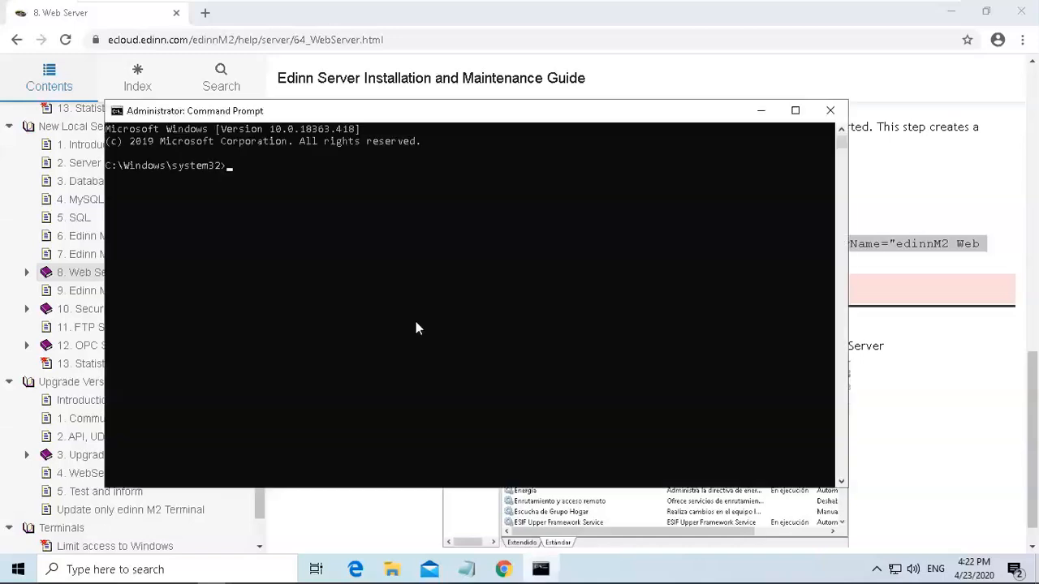
pyautogui.hotkey('ctrl', 'v')
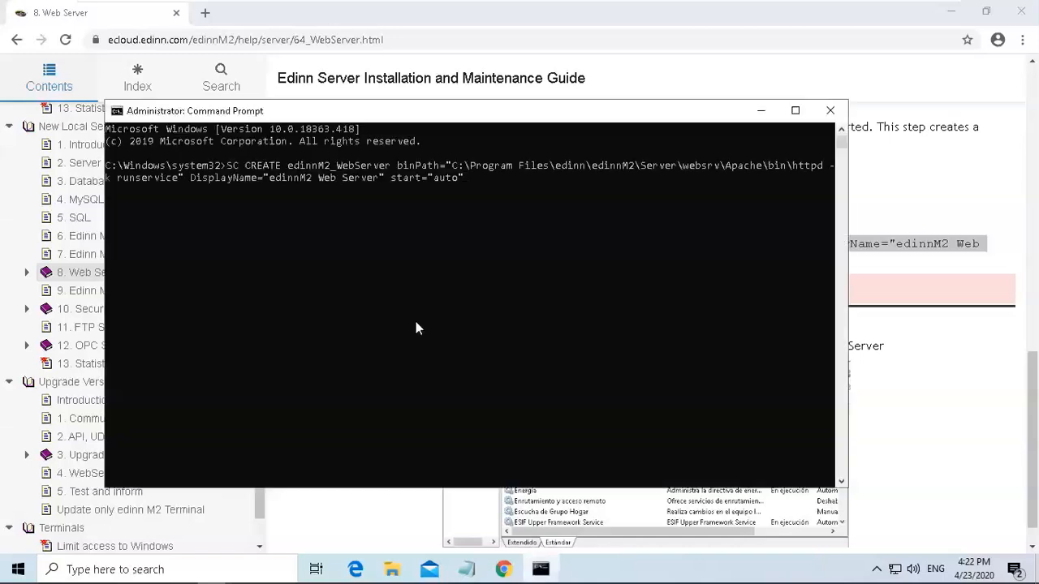
pyautogui.press('Return')
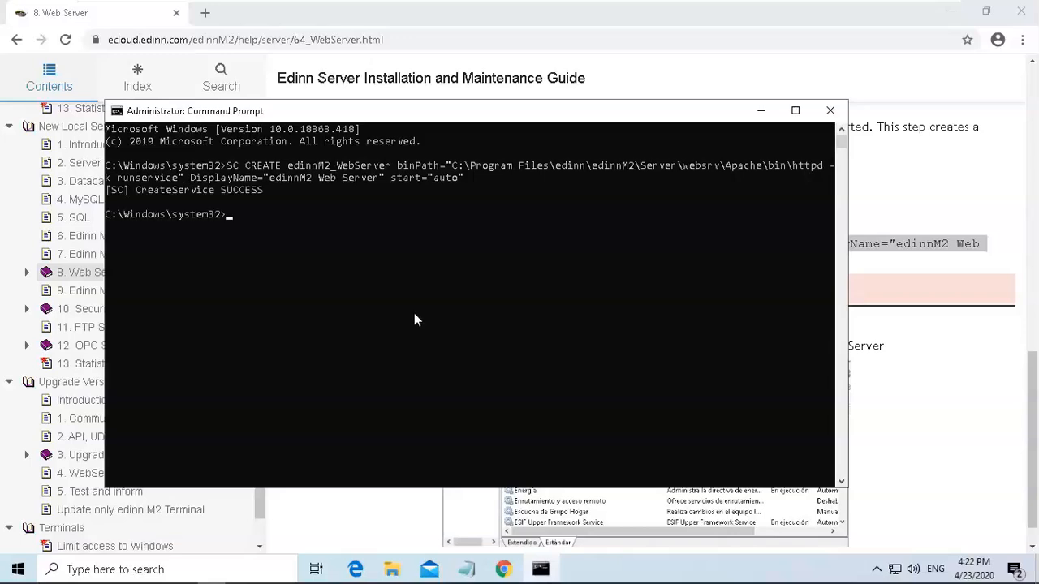
# Close the command prompt and start the edinnM2_WebServer service from Task Manager's services list.
pyautogui.click(828, 112)
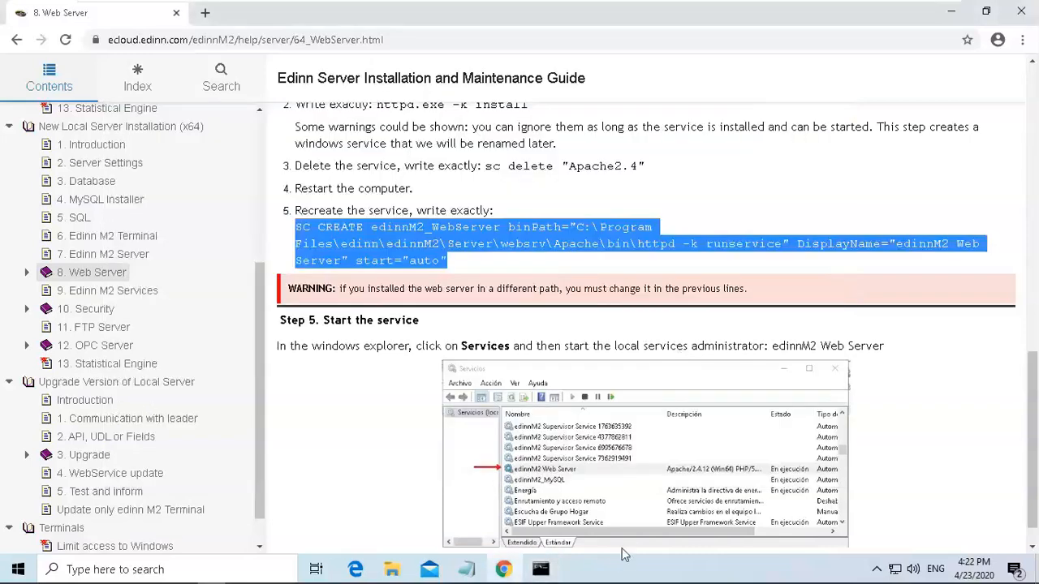
pyautogui.rightClick(618, 572)
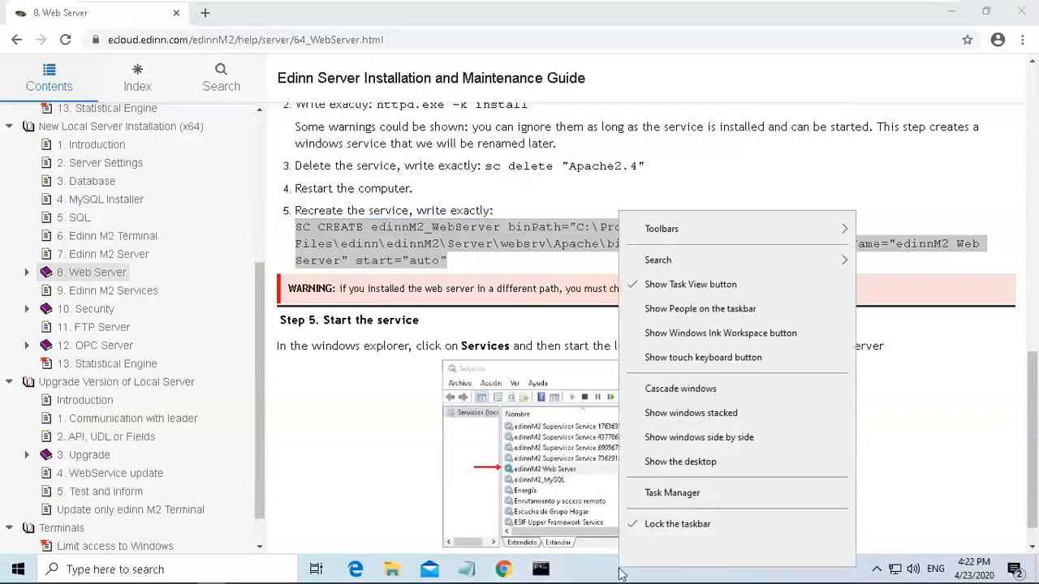
pyautogui.click(688, 495)
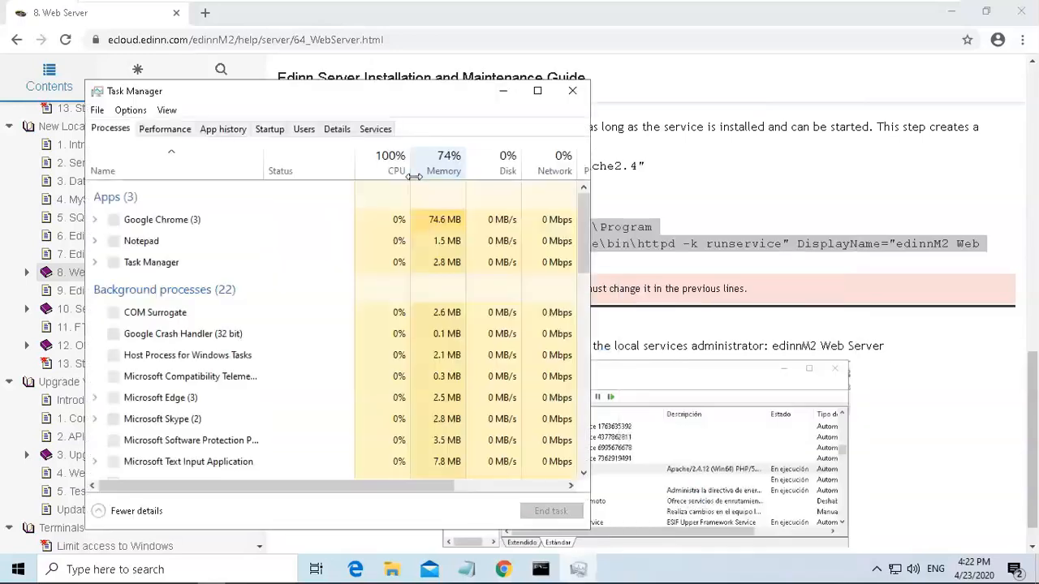
pyautogui.click(377, 132)
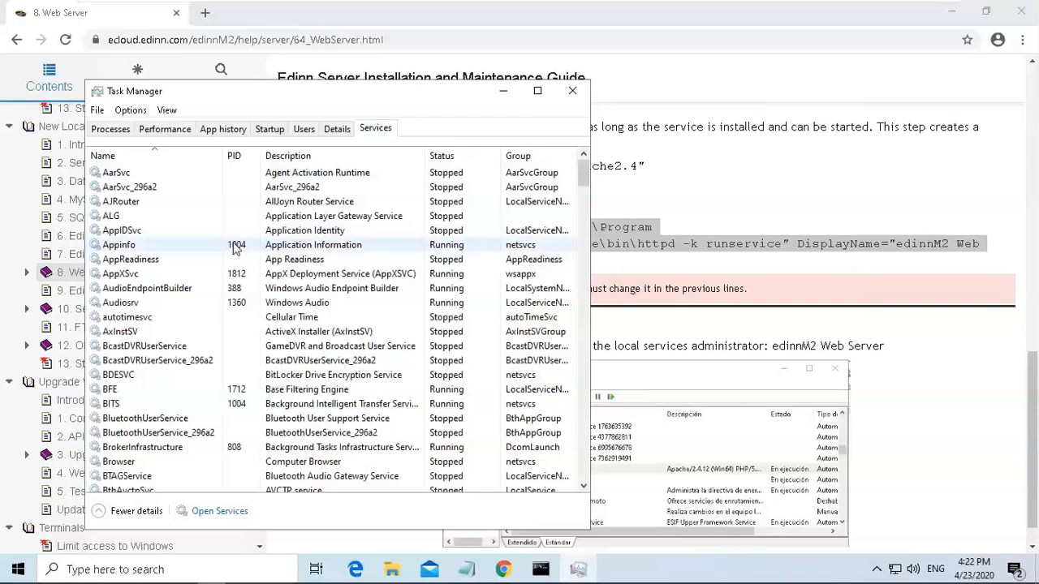
pyautogui.press('e')
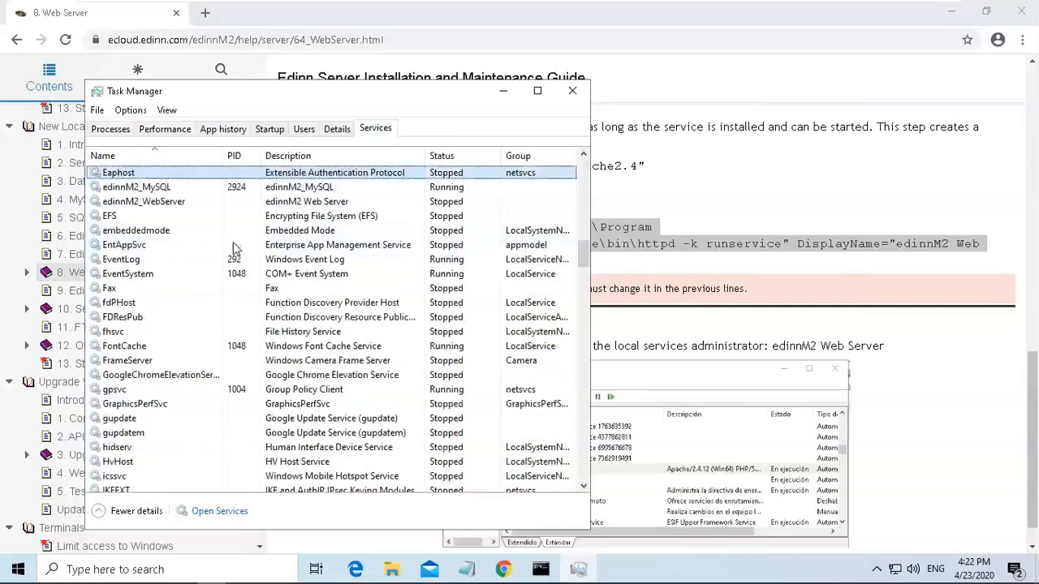
pyautogui.click(154, 206)
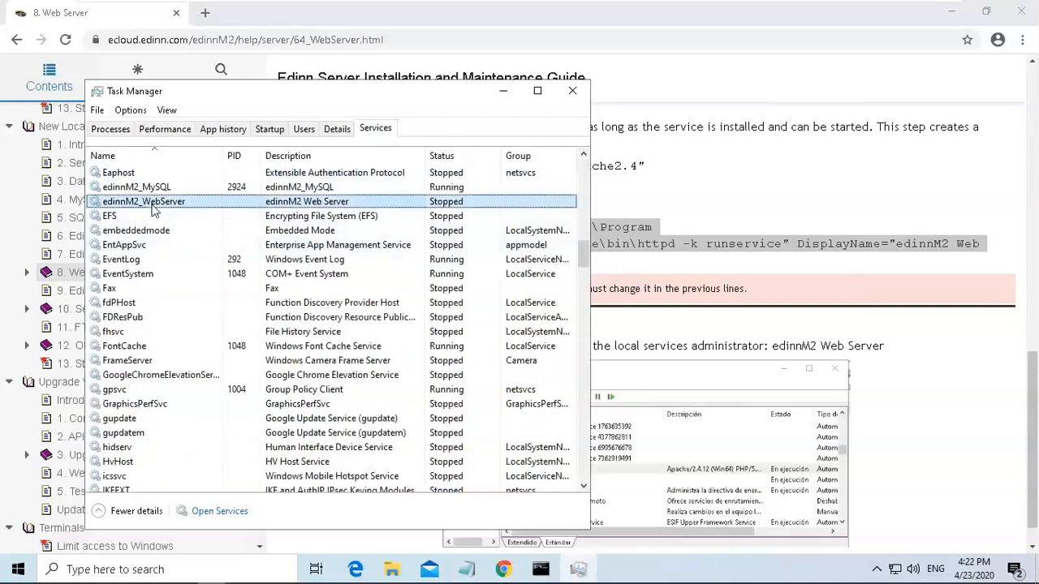
pyautogui.rightClick(154, 209)
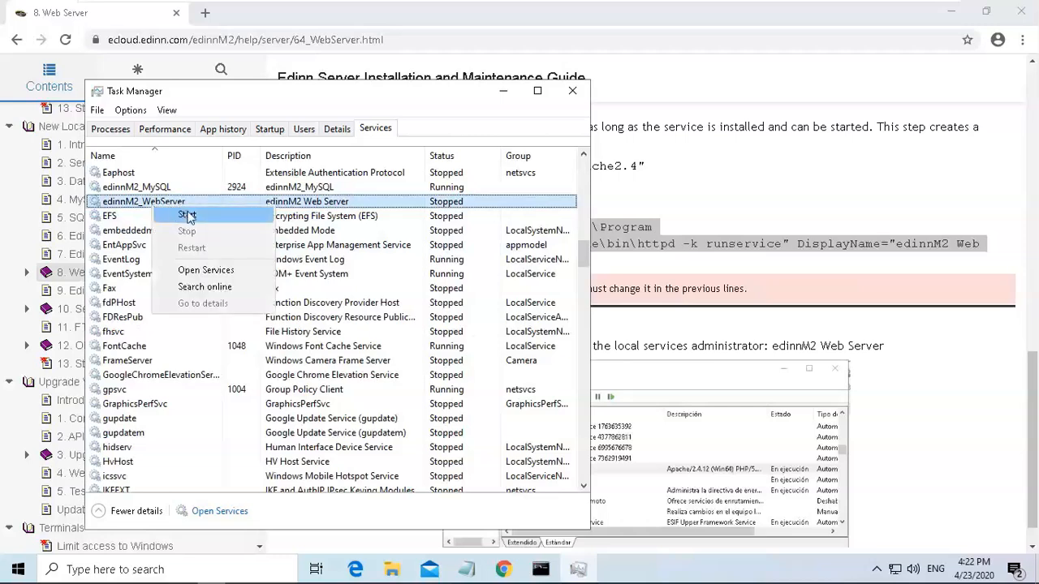
pyautogui.click(187, 216)
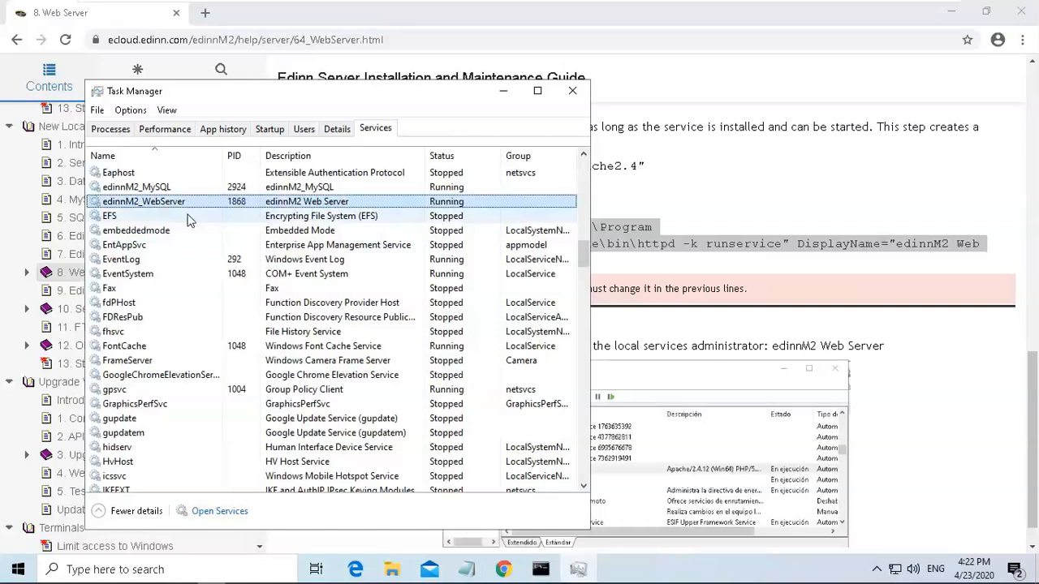
pyautogui.click(504, 92)
pyautogui.click(660, 188)
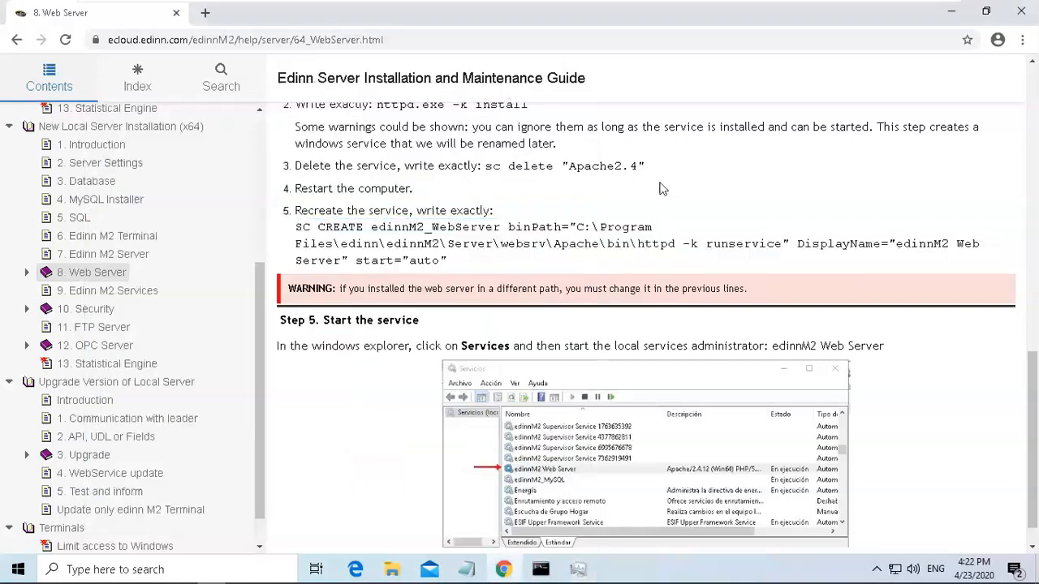
# Open the guide's Edinn M2 Services page and copy the server folder path C:\Program Files (x86)\edinn\edinnM2\Server.
pyautogui.scroll(-1, 1033, 391)
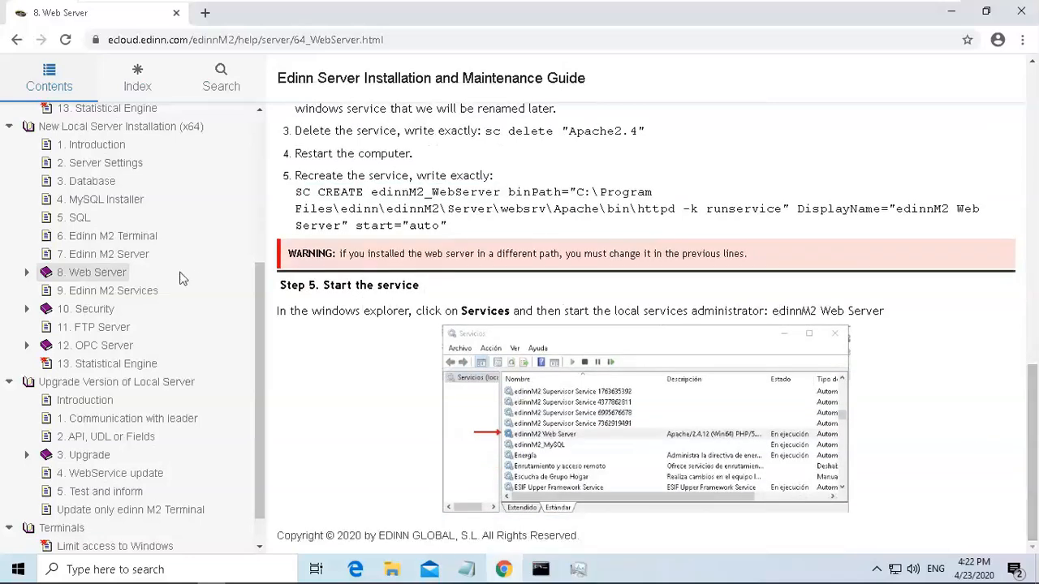
pyautogui.click(111, 295)
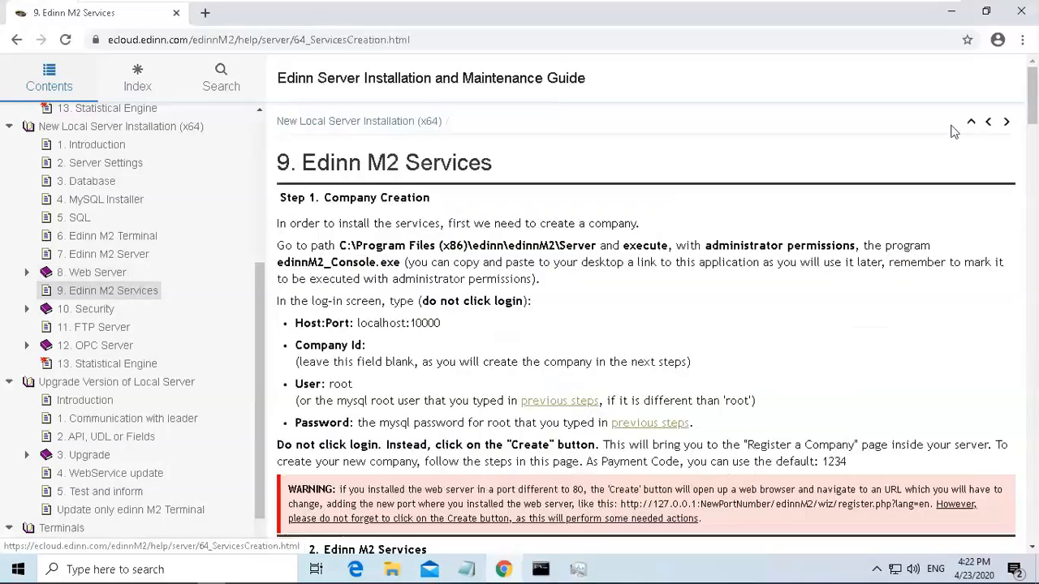
pyautogui.moveTo(1033, 97); pyautogui.dragTo(1033, 107)
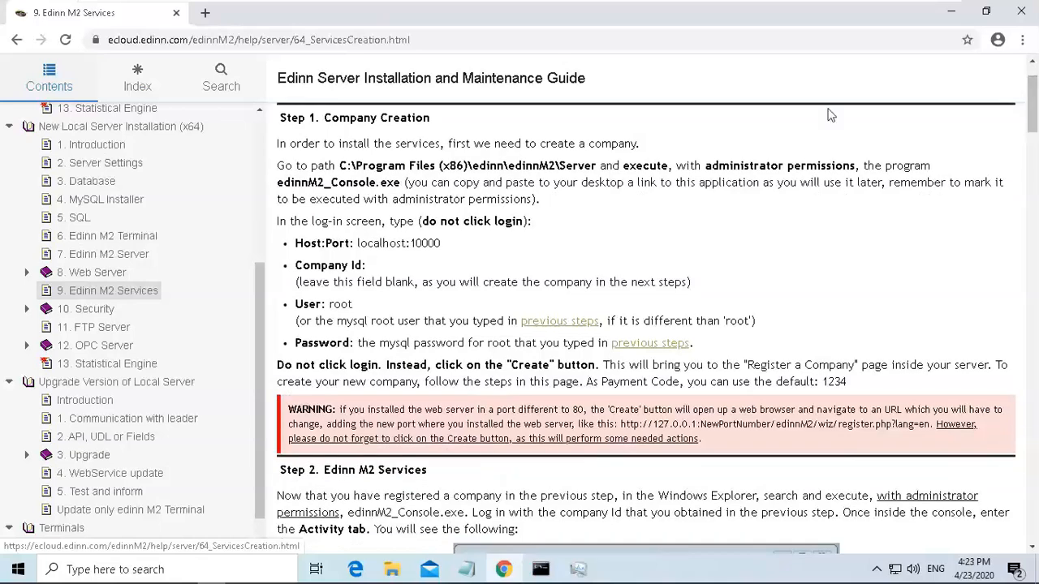
pyautogui.moveTo(338, 166); pyautogui.dragTo(599, 166)
pyautogui.hotkey('ctrl', 'c')
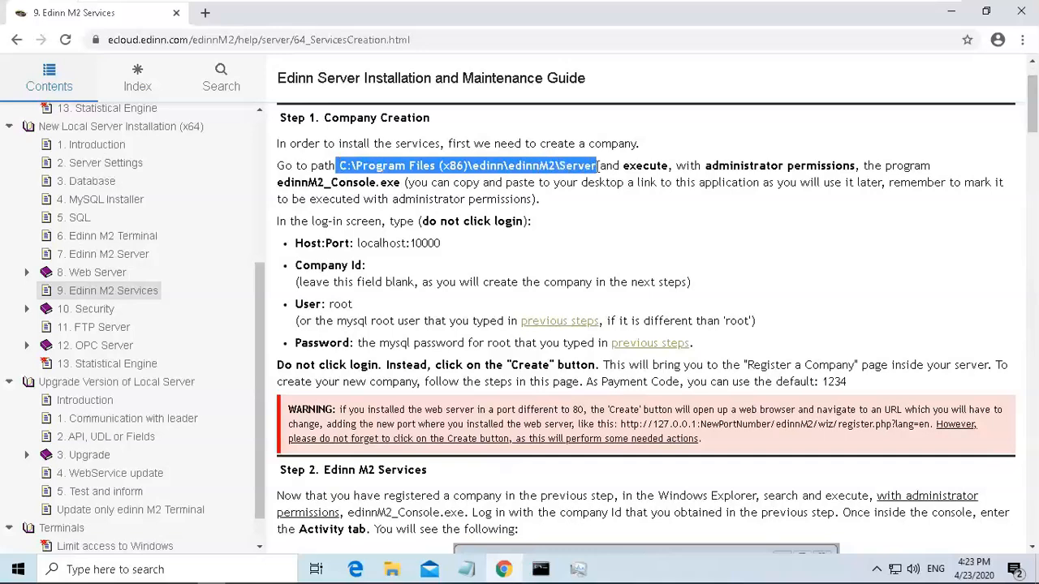
pyautogui.moveTo(277, 183); pyautogui.dragTo(378, 184)
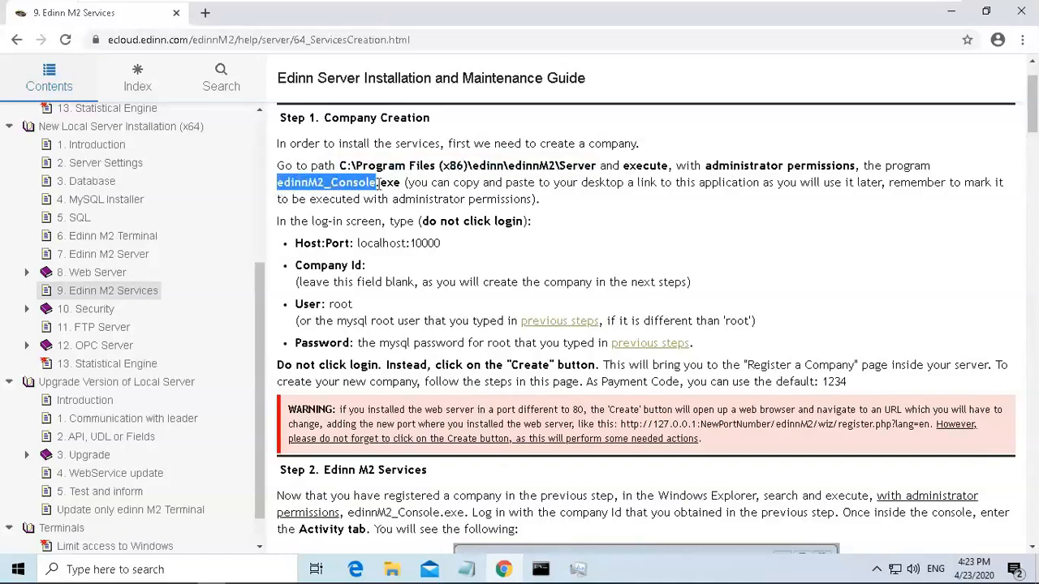
pyautogui.click(711, 206)
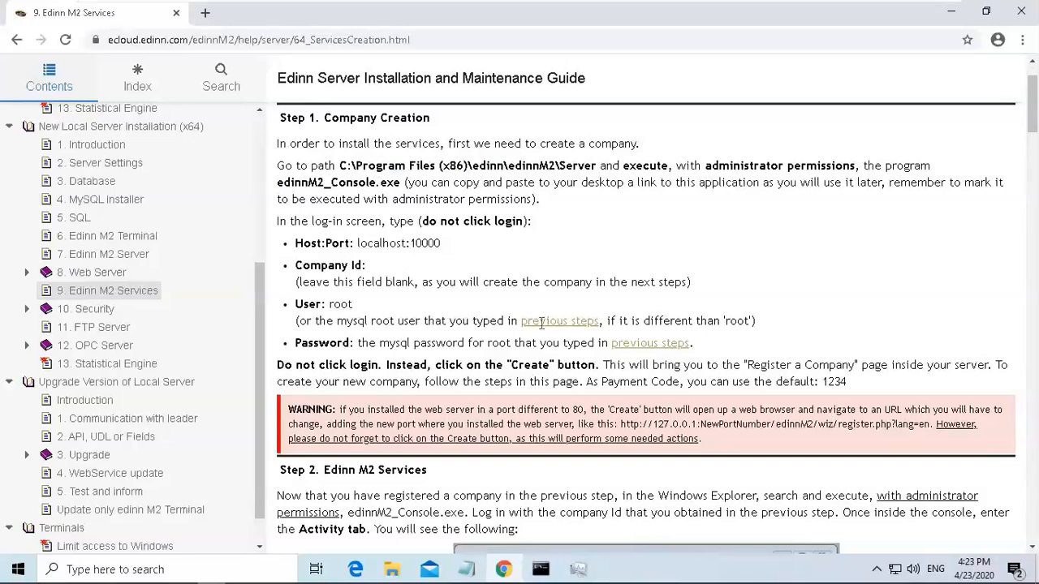
# Open File Explorer and go to the copied C:\Program Files (x86)\edinn\edinnM2\Server folder.
pyautogui.click(392, 570)
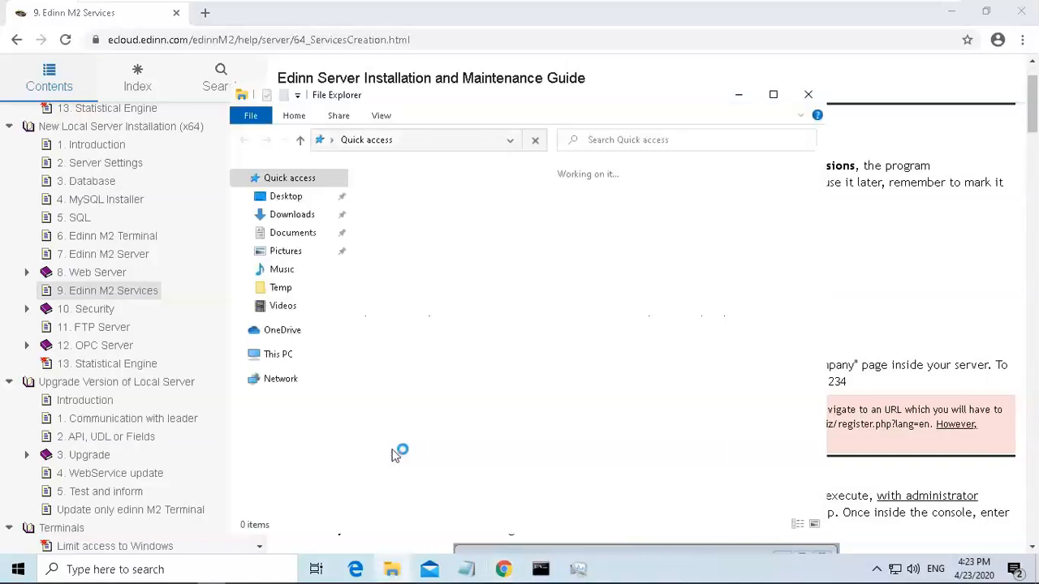
pyautogui.click(458, 141)
pyautogui.press('BackSpace')
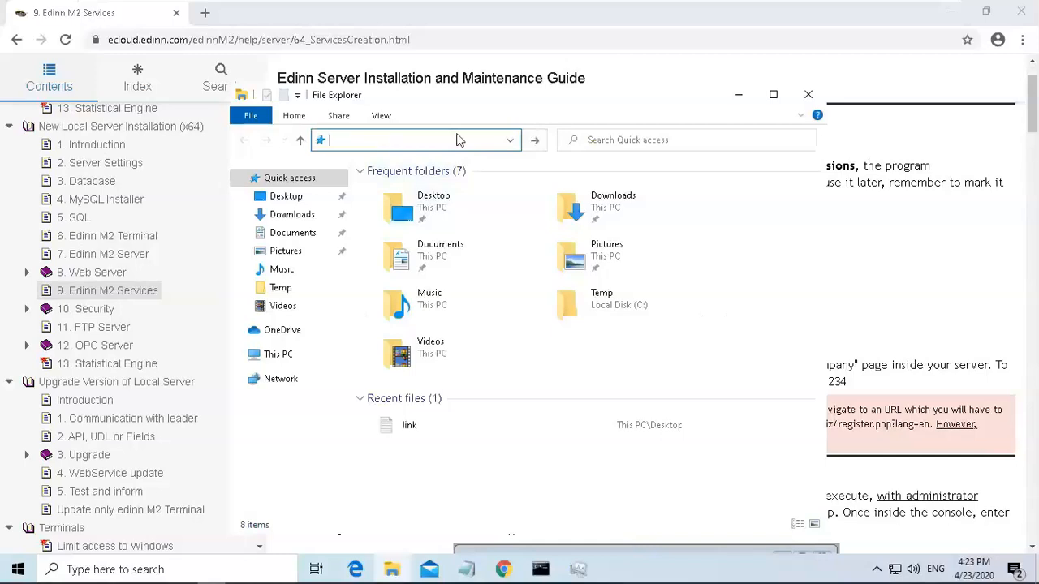
pyautogui.hotkey('ctrl', 'v')
pyautogui.press('Return')
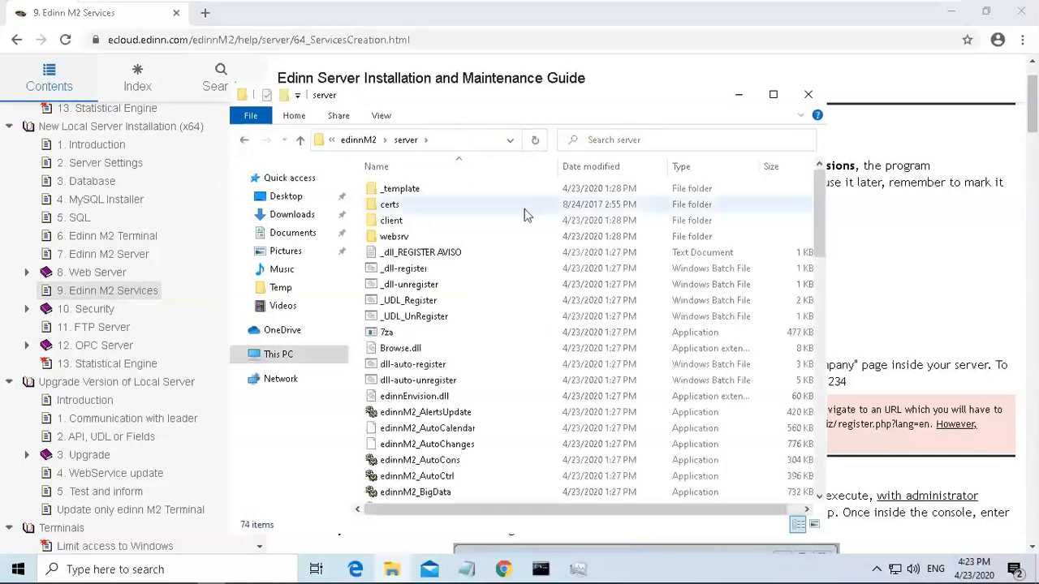
# Run edinnM2_Console as administrator, allowing it through SmartScreen and User Account Control.
pyautogui.moveTo(820, 213); pyautogui.dragTo(814, 294)
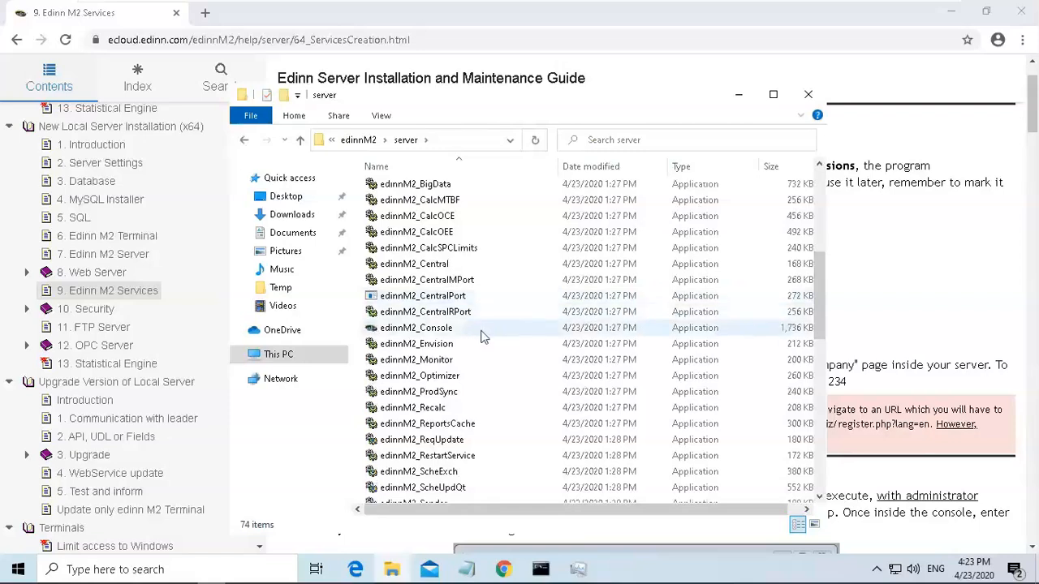
pyautogui.click(418, 334)
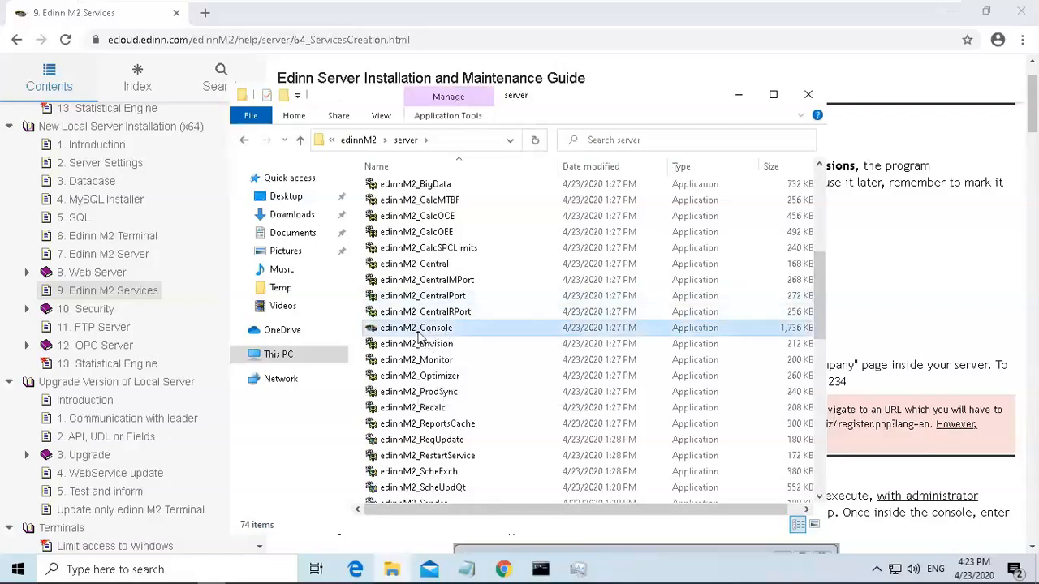
pyautogui.rightClick(417, 331)
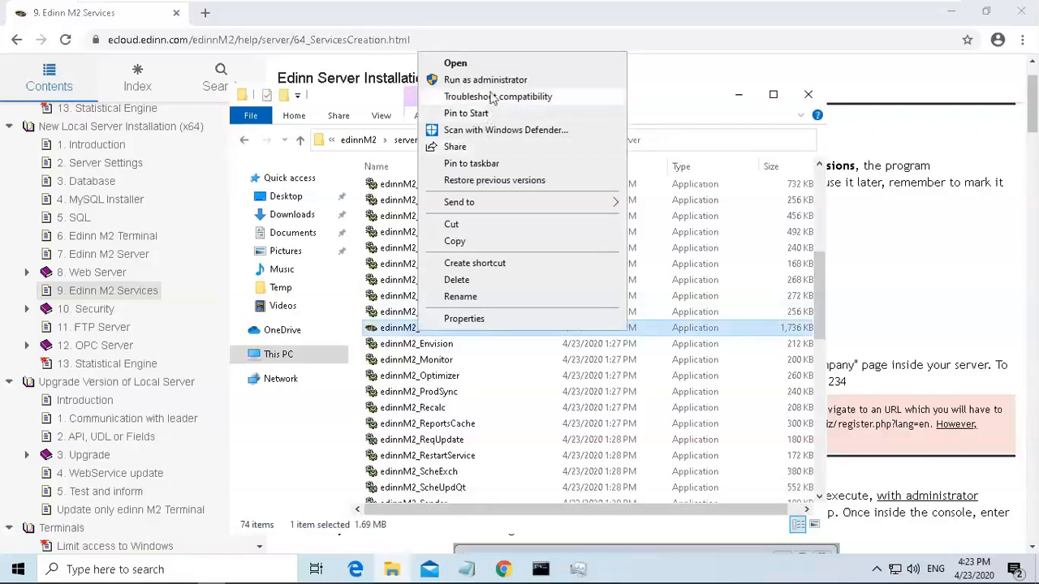
pyautogui.click(493, 84)
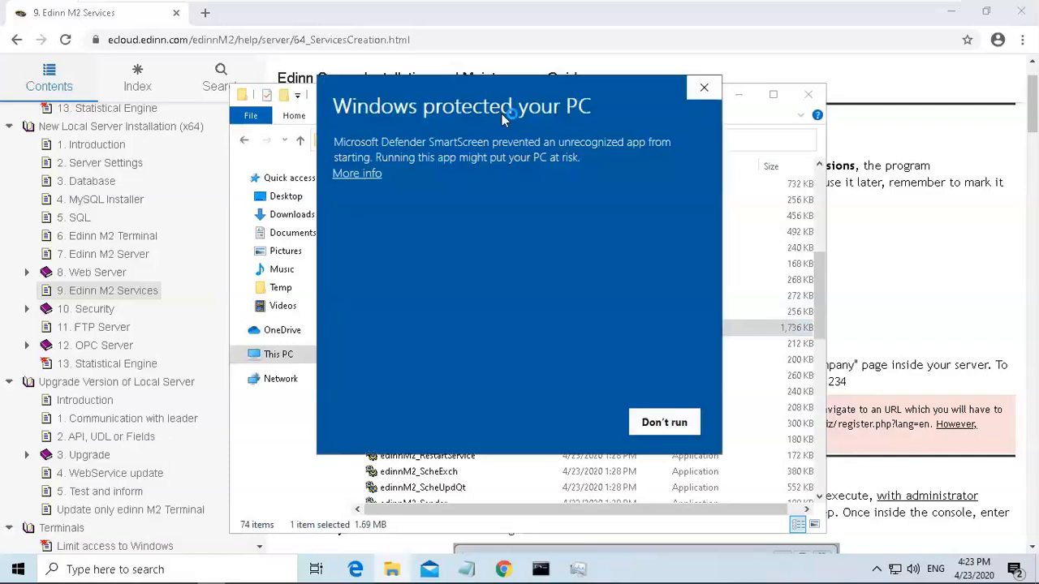
pyautogui.click(357, 174)
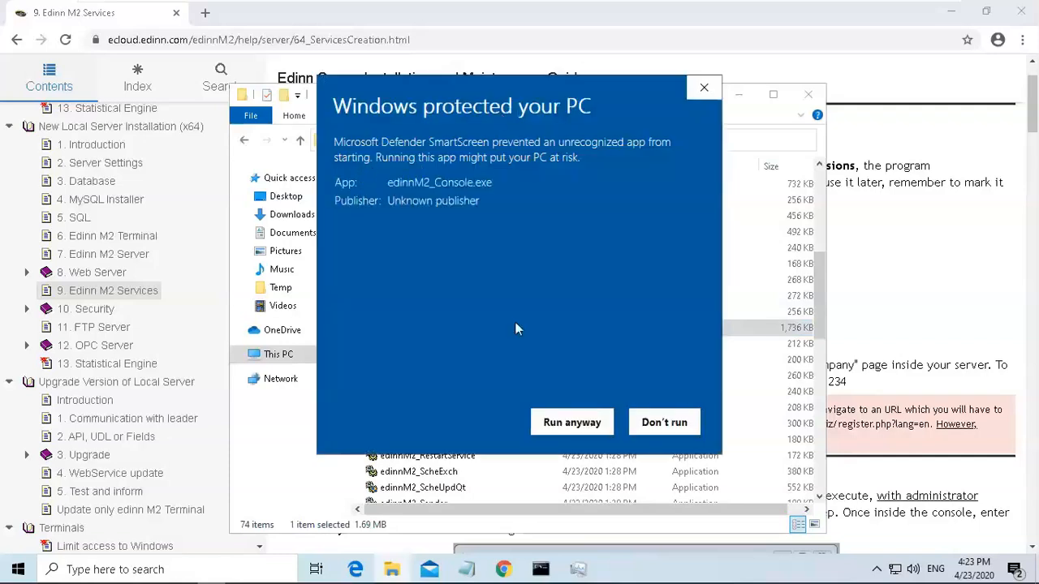
pyautogui.click(570, 423)
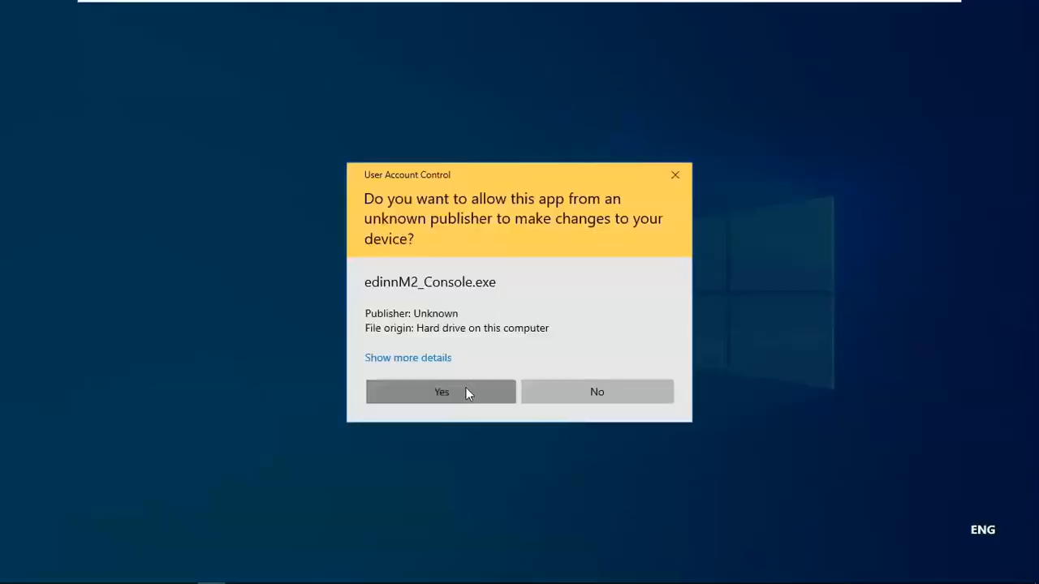
pyautogui.click(466, 392)
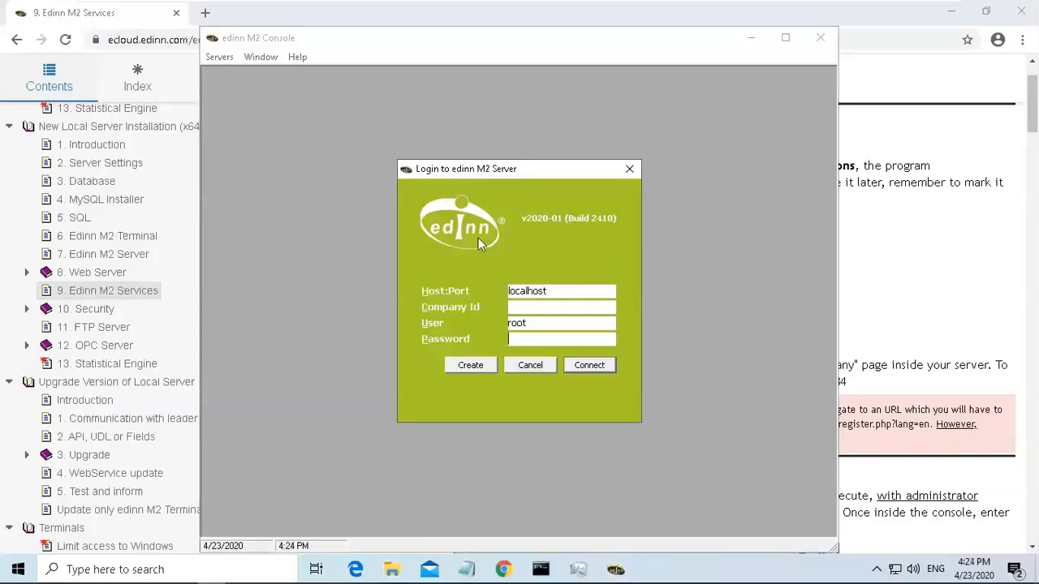
# Copy localhost:10000 from the guide and paste it into the console login's Host:Port field.
pyautogui.click(903, 212)
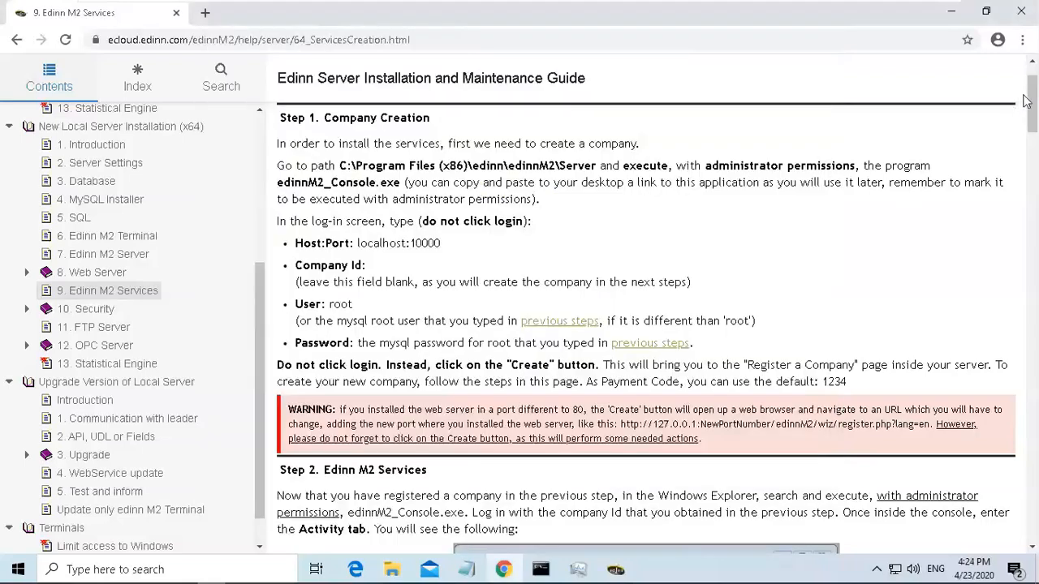
pyautogui.moveTo(1035, 106); pyautogui.dragTo(1032, 109)
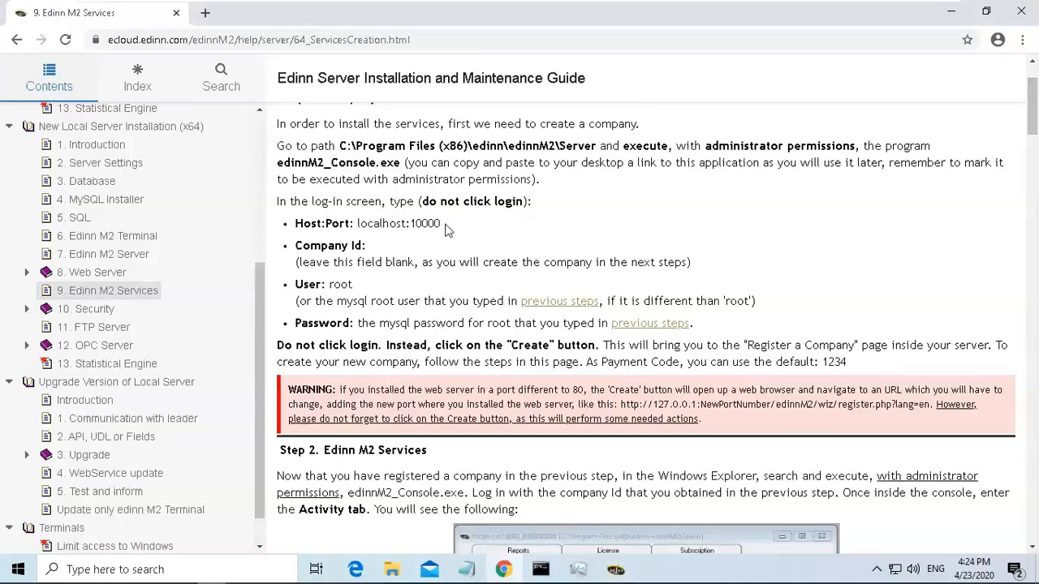
pyautogui.moveTo(441, 224); pyautogui.dragTo(359, 230)
pyautogui.hotkey('ctrl', 'c')
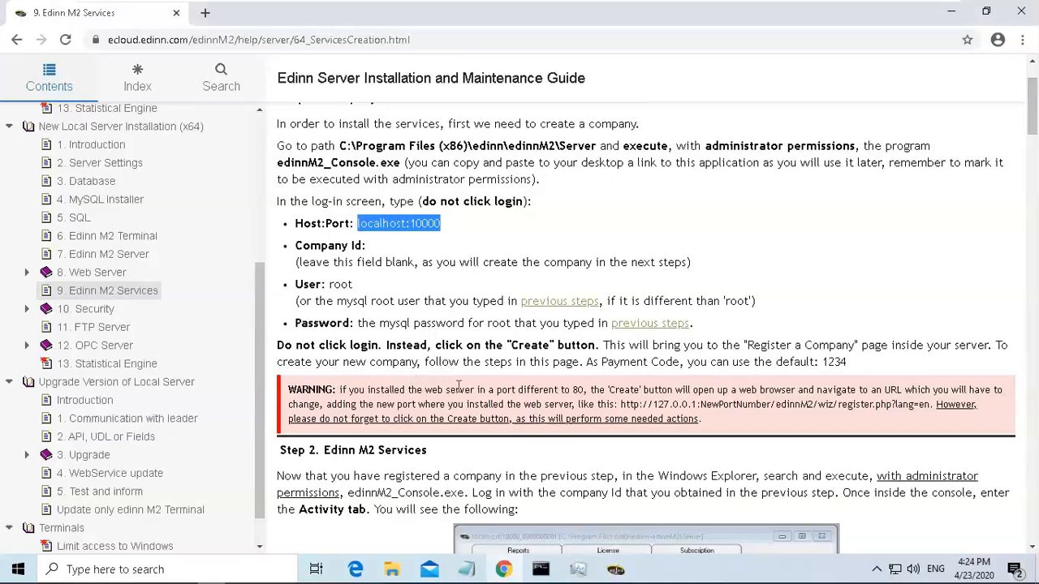
pyautogui.click(616, 569)
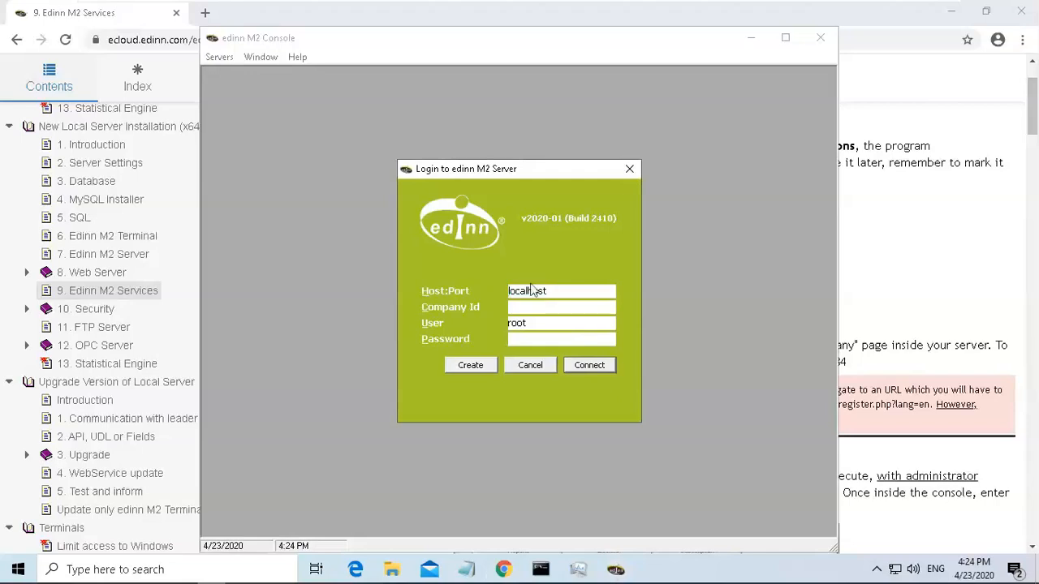
pyautogui.moveTo(556, 291); pyautogui.dragTo(479, 285)
pyautogui.hotkey('ctrl', 'v')
# Enter the MySQL root password, leaving Company Id blank, and choose Create to register a new company.
pyautogui.click(529, 312)
pyautogui.doubleClick(537, 327)
pyautogui.click(537, 327)
pyautogui.write('**')
pyautogui.click(478, 367)
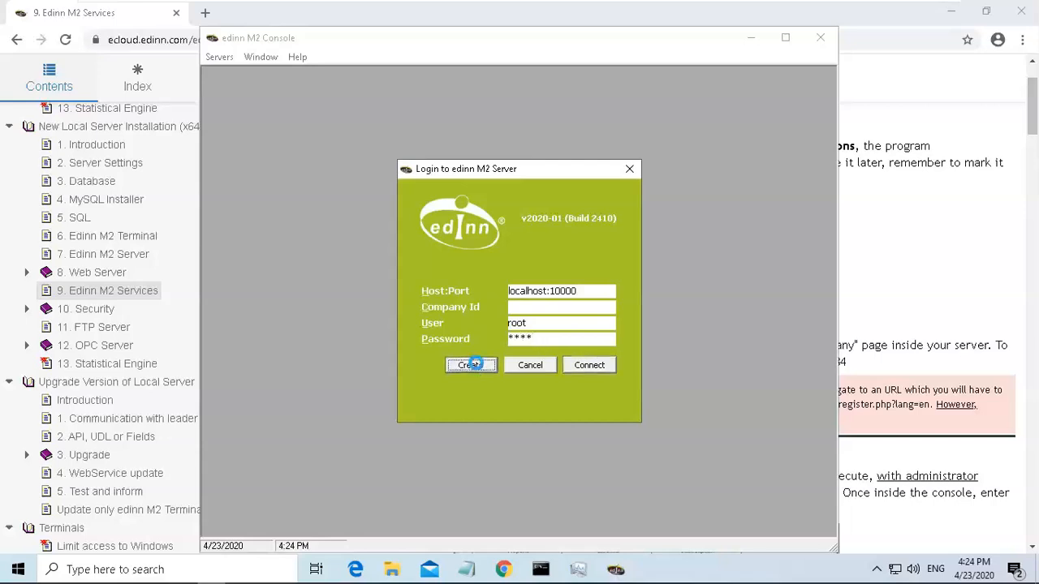
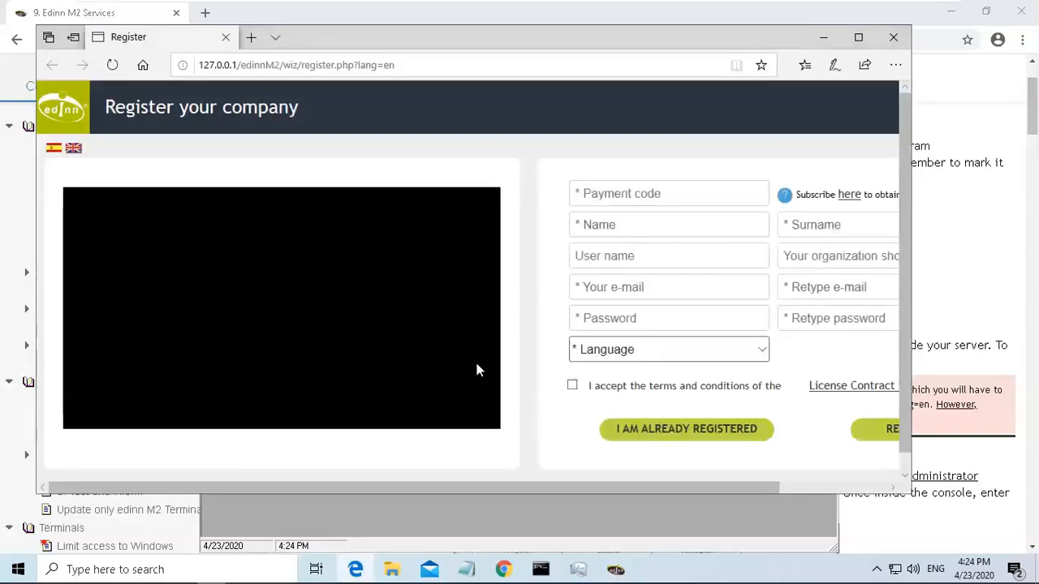
pyautogui.moveTo(500, 487); pyautogui.dragTo(587, 487)
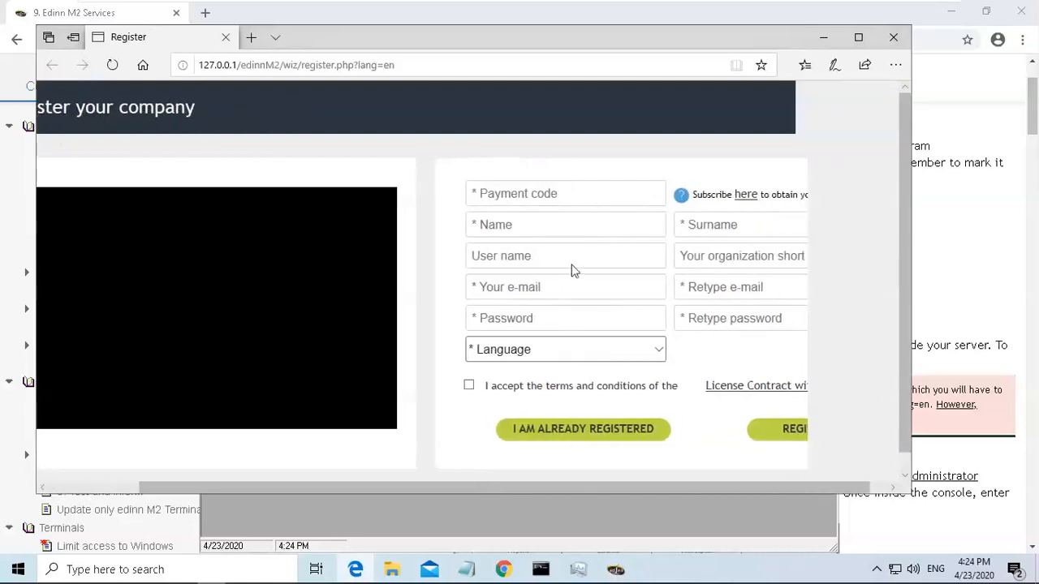
pyautogui.click(534, 202)
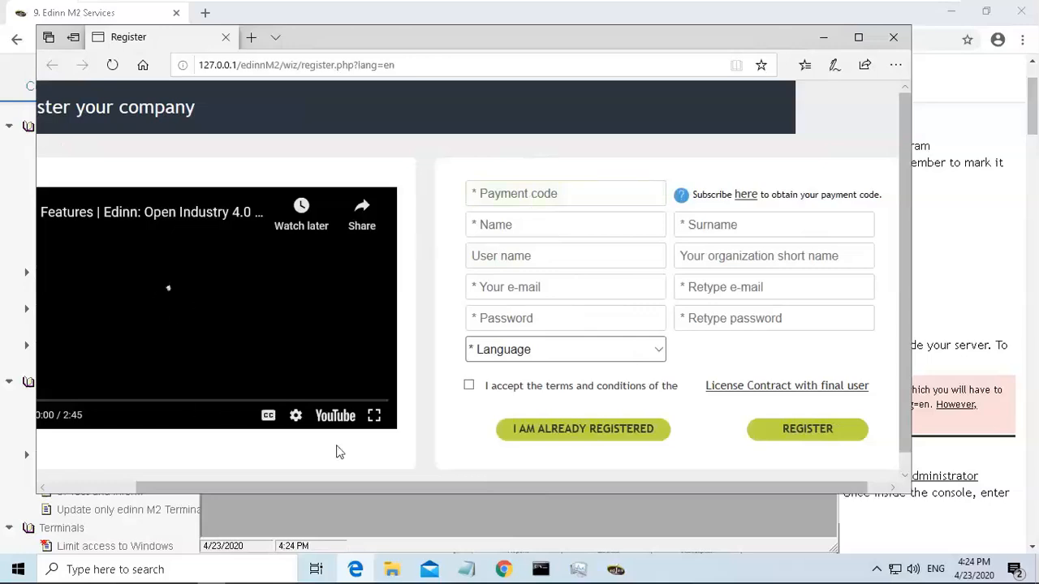
pyautogui.moveTo(354, 488); pyautogui.dragTo(247, 489)
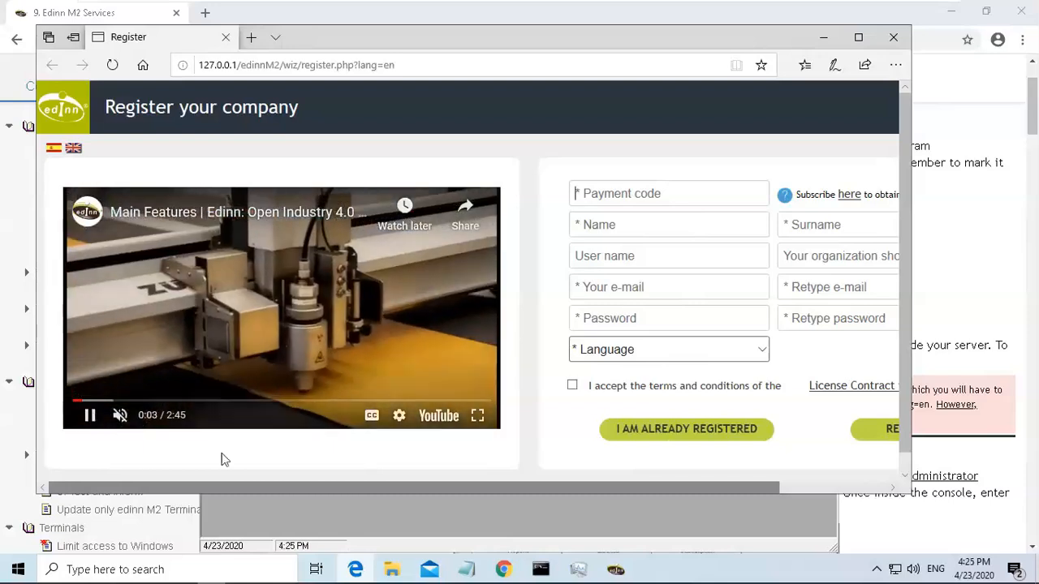
pyautogui.click(89, 414)
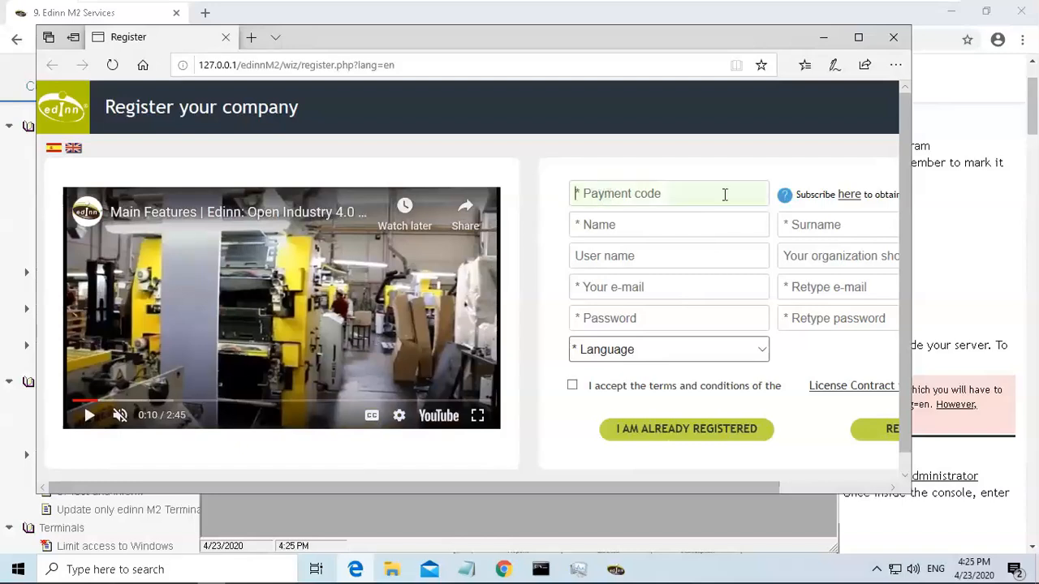
# Look up the default payment code in the guide and enter 1234 as the registration form's payment code.
pyautogui.click(1035, 105)
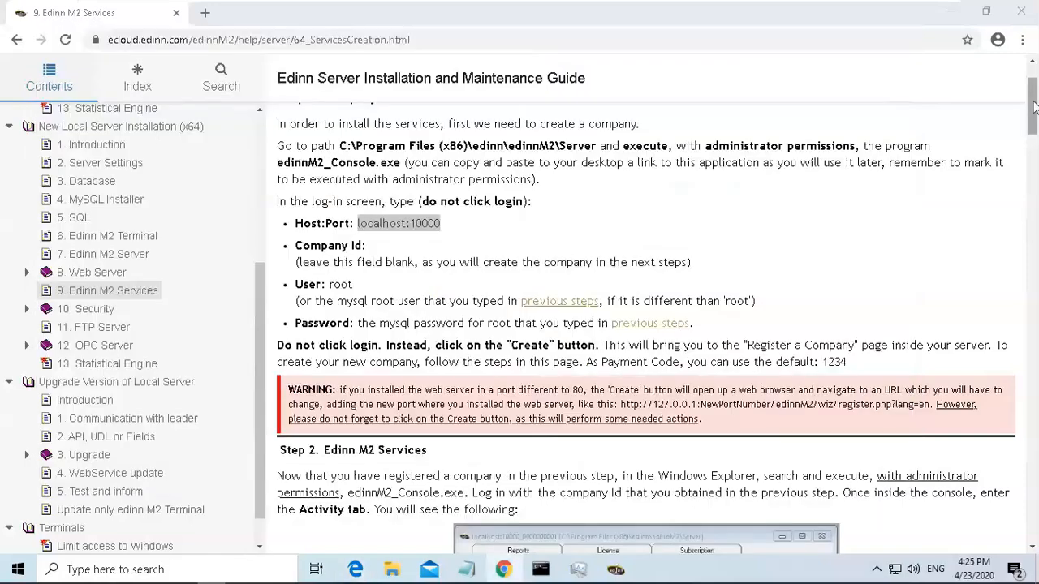
pyautogui.moveTo(823, 362); pyautogui.dragTo(850, 362)
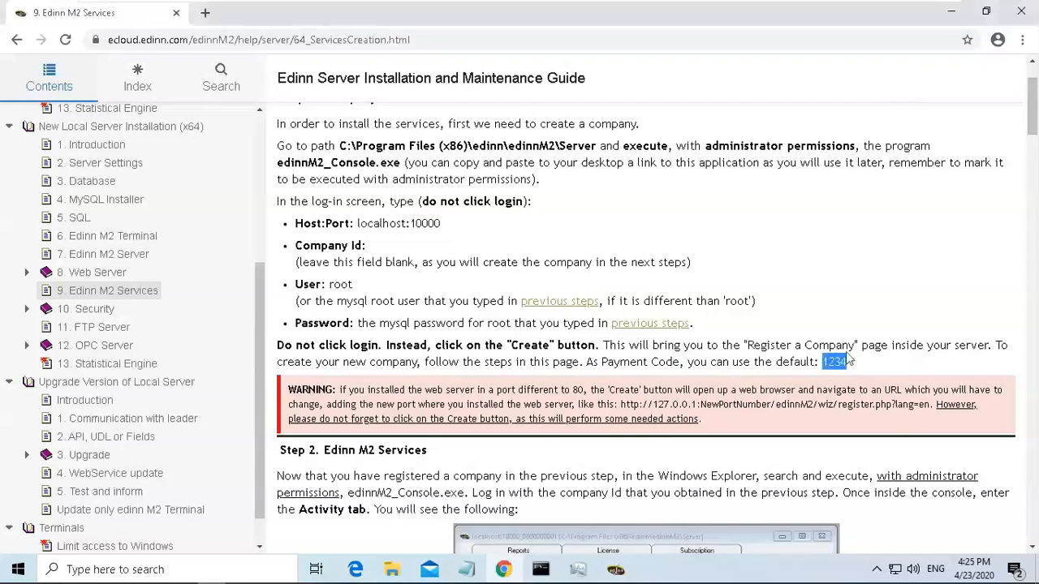
pyautogui.click(615, 568)
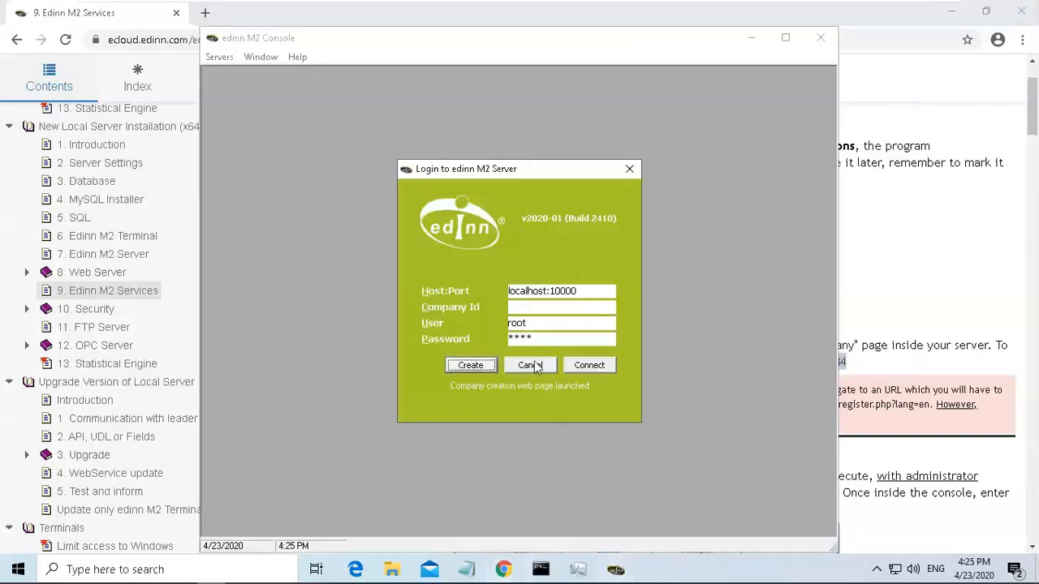
pyautogui.click(357, 569)
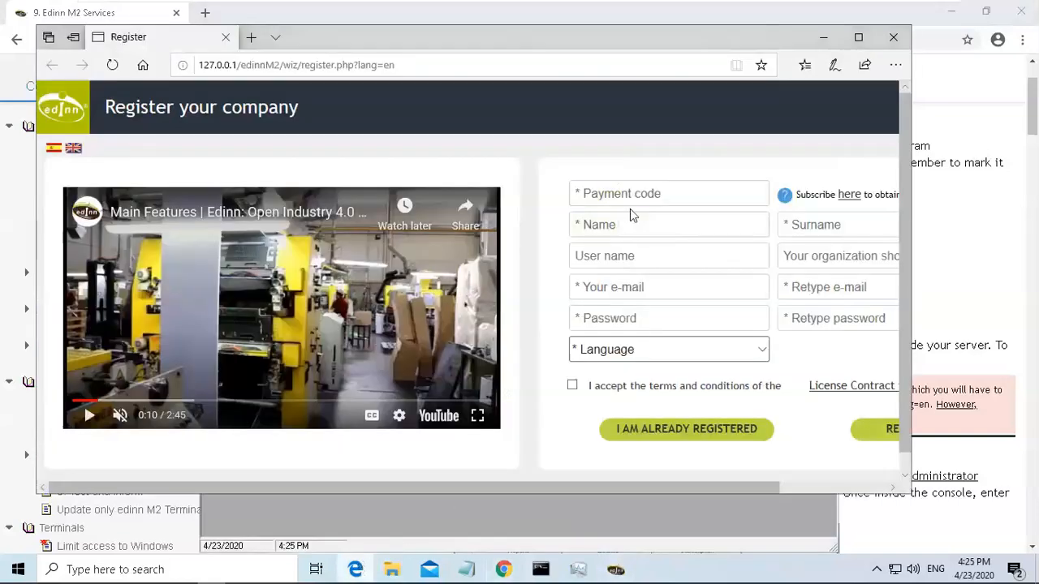
pyautogui.write('1234')
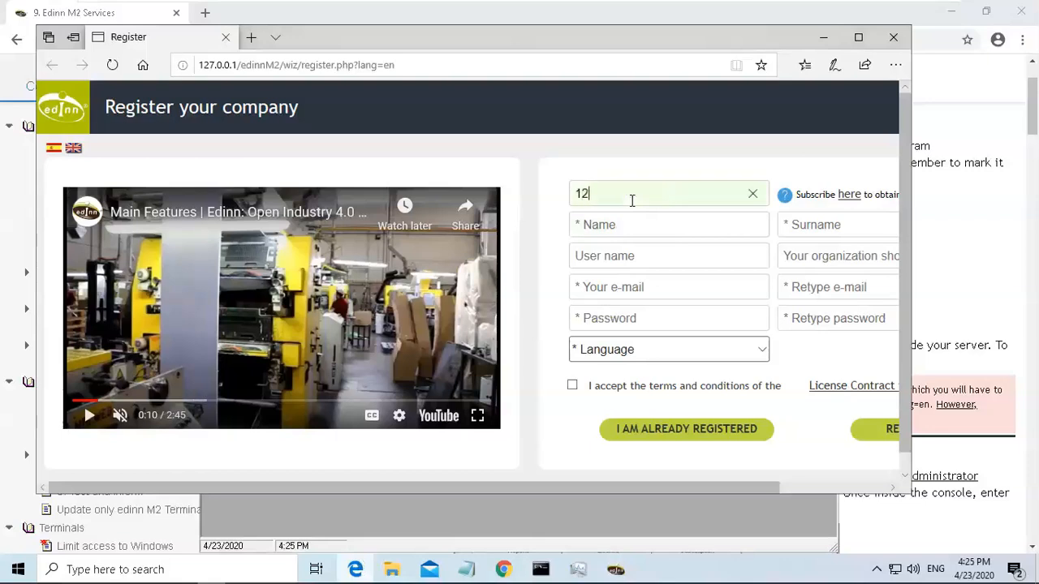
# Fill in the contact's first name and surname in the registration form.
pyautogui.click(626, 225)
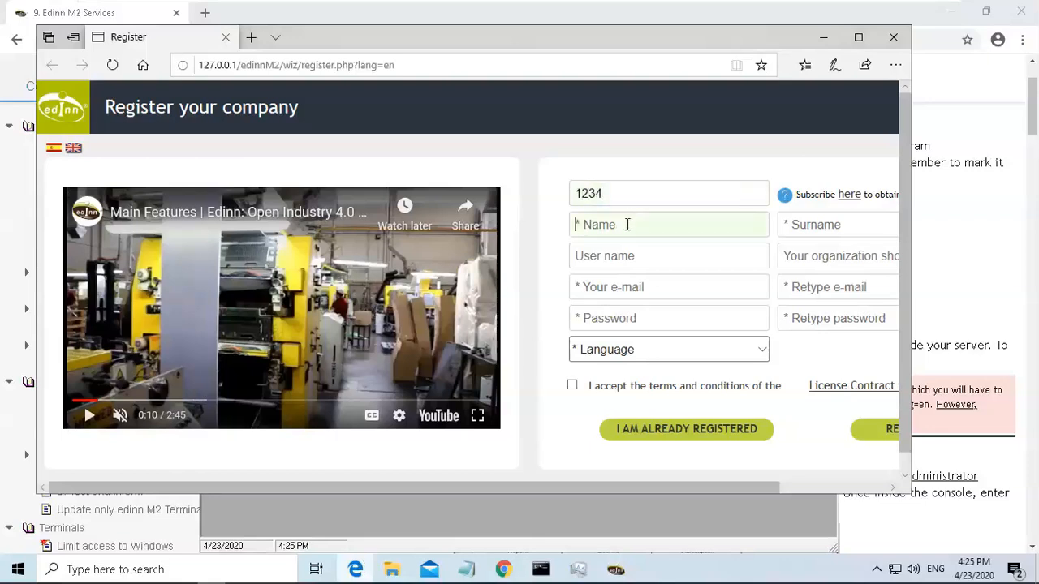
pyautogui.press('Tab')
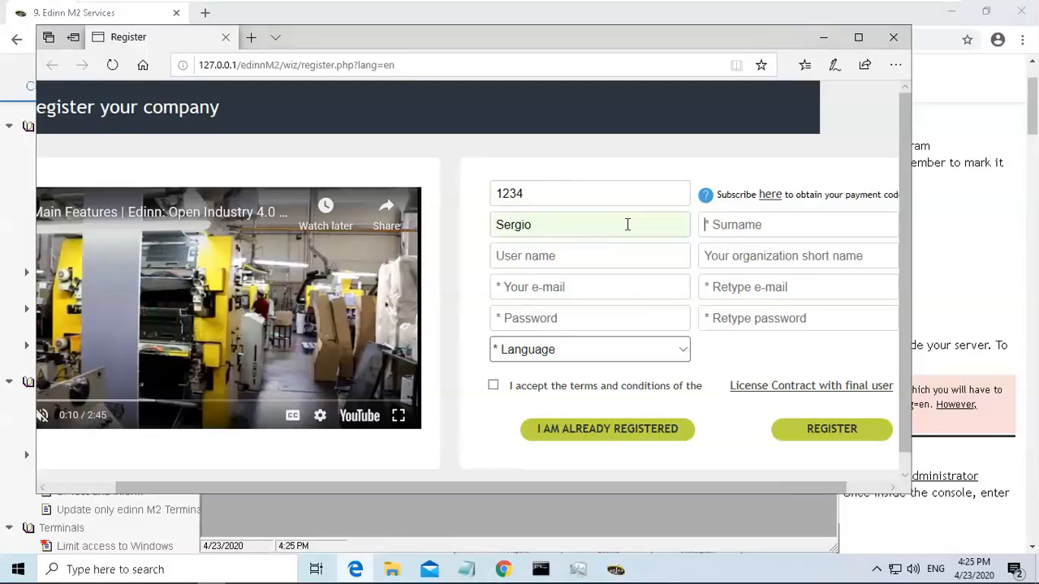
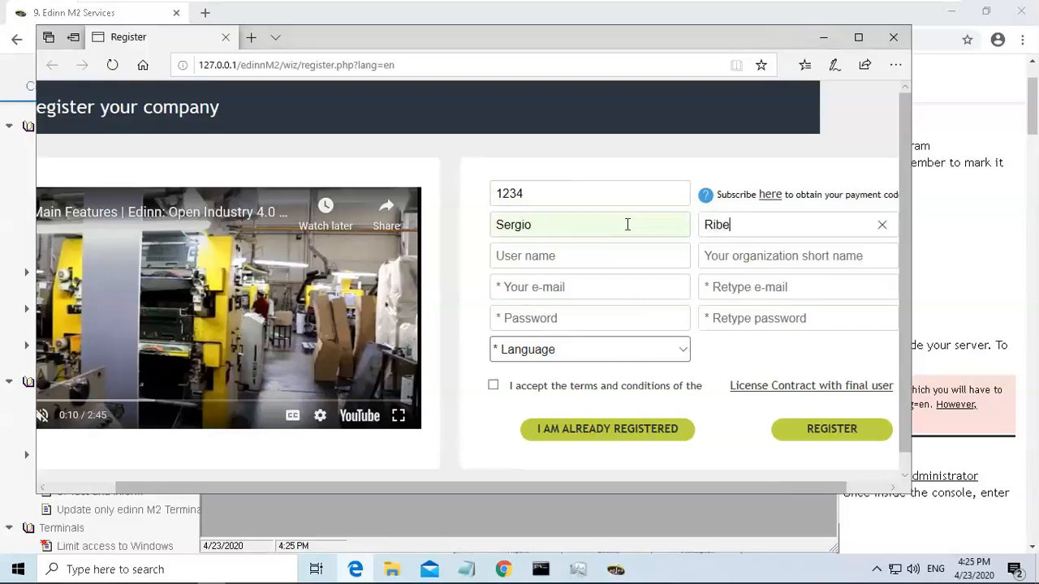
# Enter mycompany as the user name and mc as the organization short name.
pyautogui.click(607, 256)
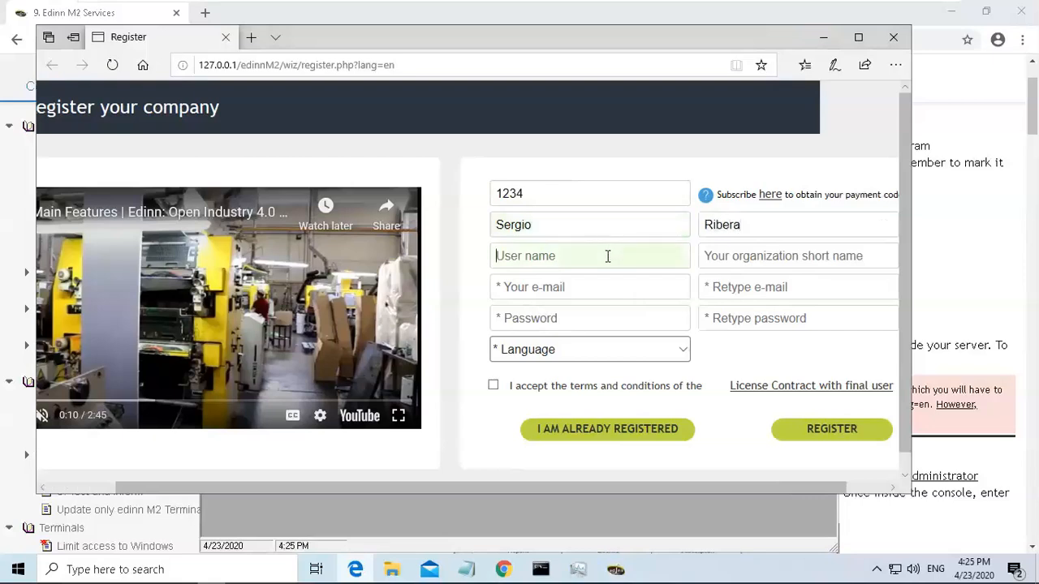
pyautogui.write('mycomp')
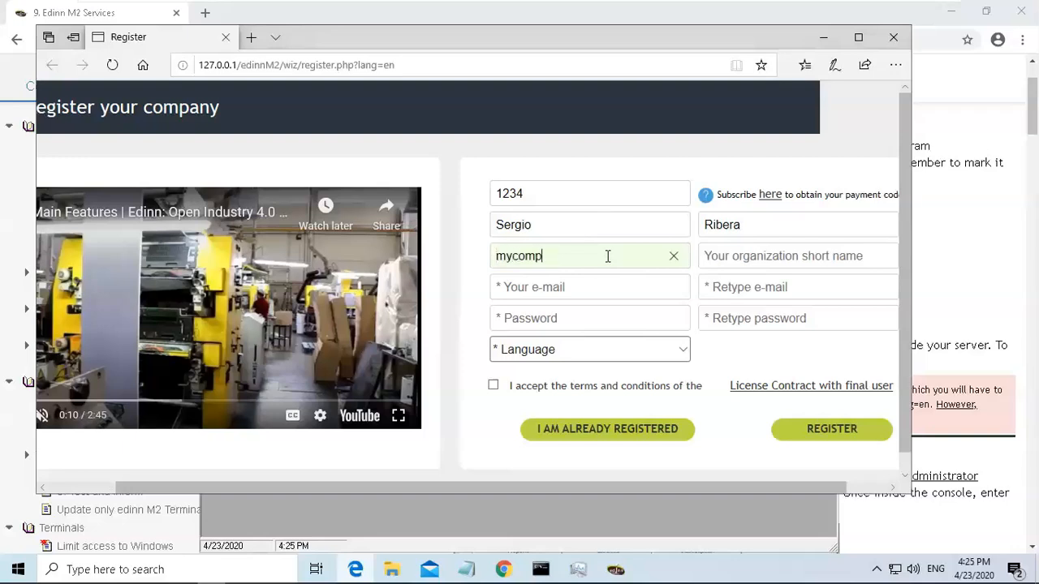
pyautogui.write('any')
pyautogui.click(779, 255)
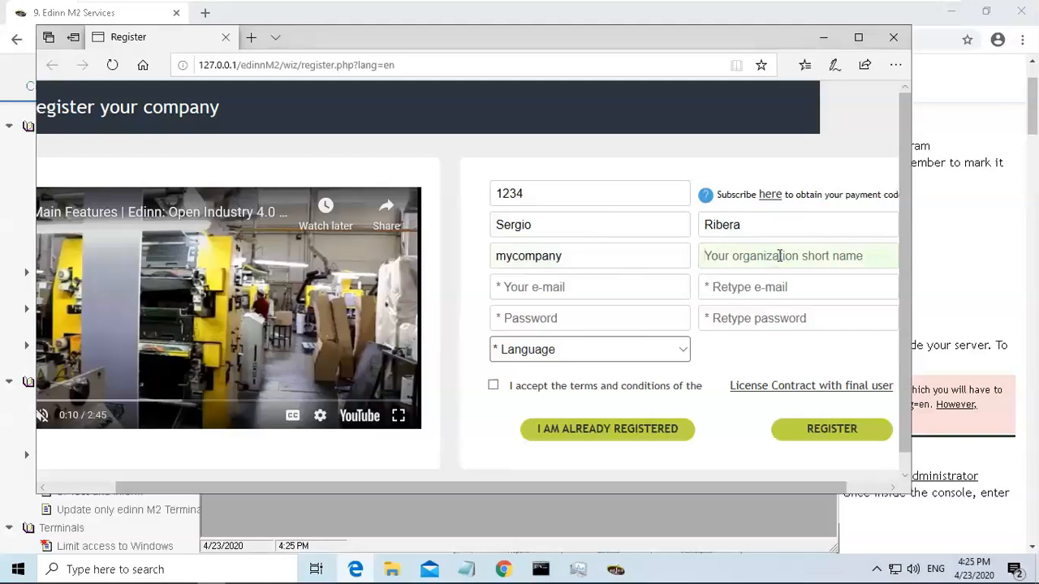
pyautogui.write('mc')
# Fill in the contact's e-mail address in both the e-mail and retype e-mail fields.
pyautogui.click(647, 283)
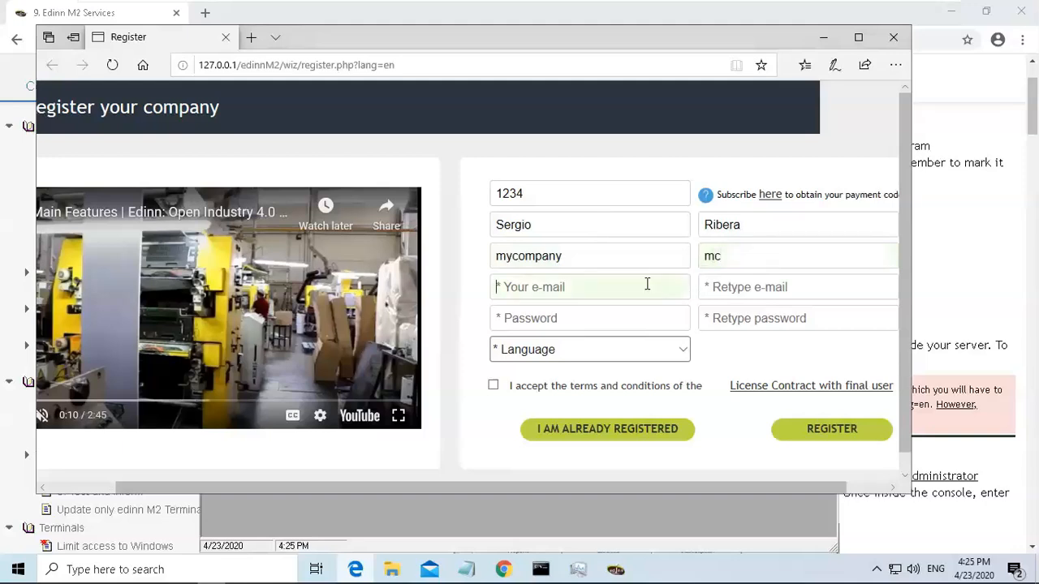
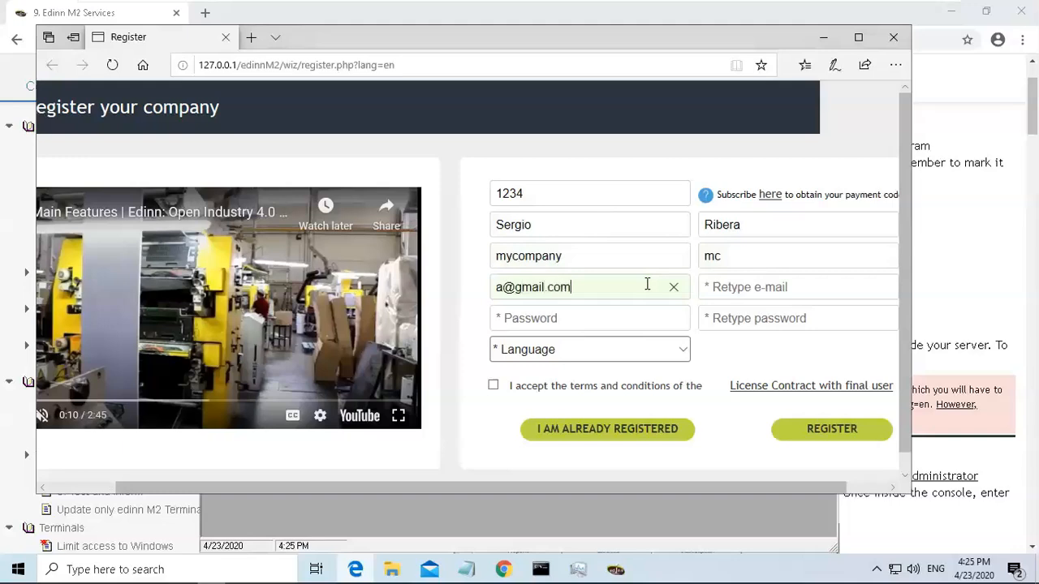
pyautogui.press('Tab')
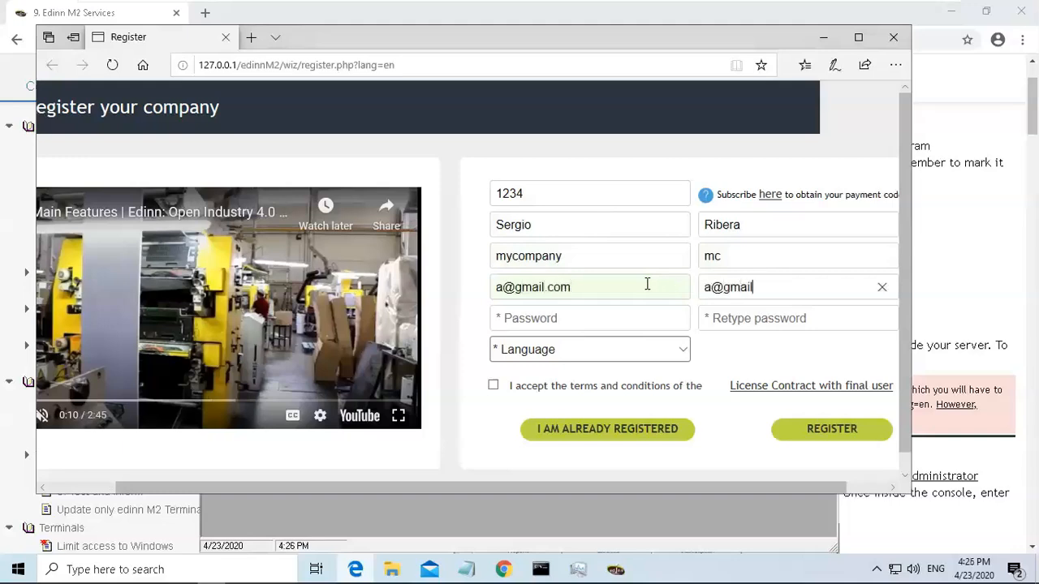
# Enter the account password and retype it in the confirmation field.
pyautogui.click(612, 318)
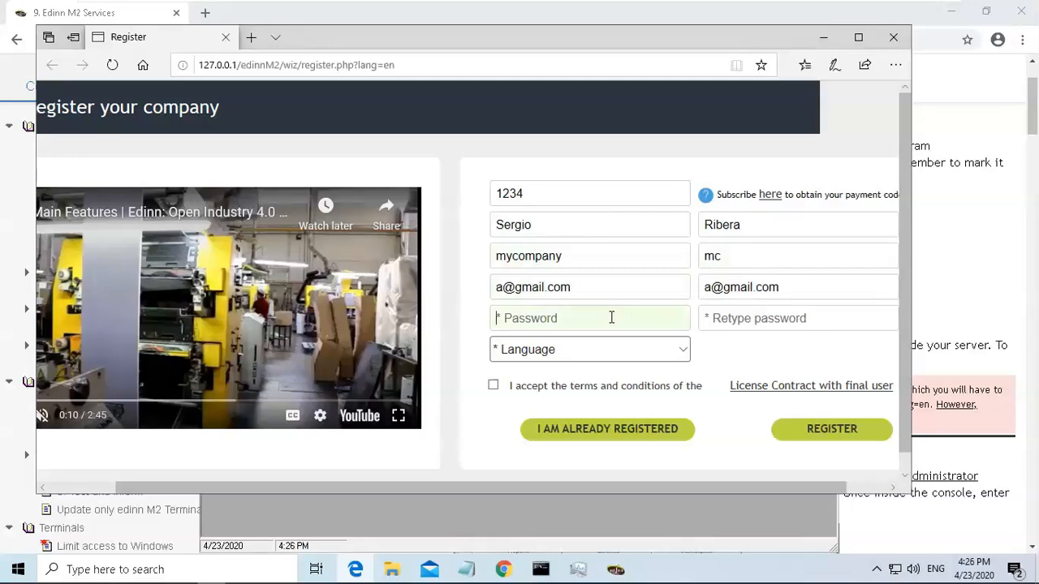
pyautogui.write('12345')
pyautogui.press('BackSpace')
pyautogui.press('BackSpace')
pyautogui.press('BackSpace')
pyautogui.press('BackSpace')
pyautogui.press('BackSpace')
pyautogui.write('12345')
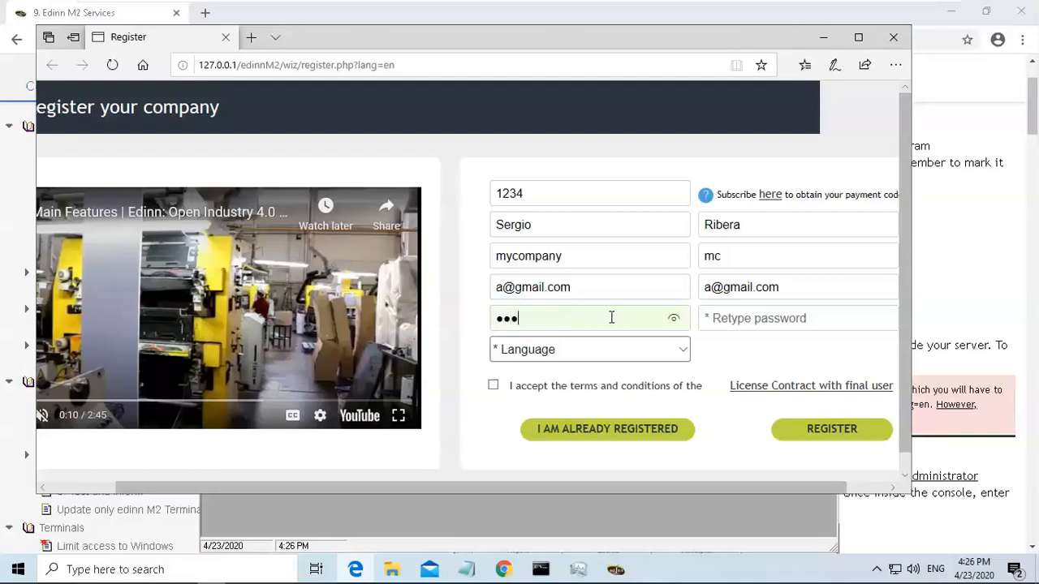
pyautogui.click(735, 317)
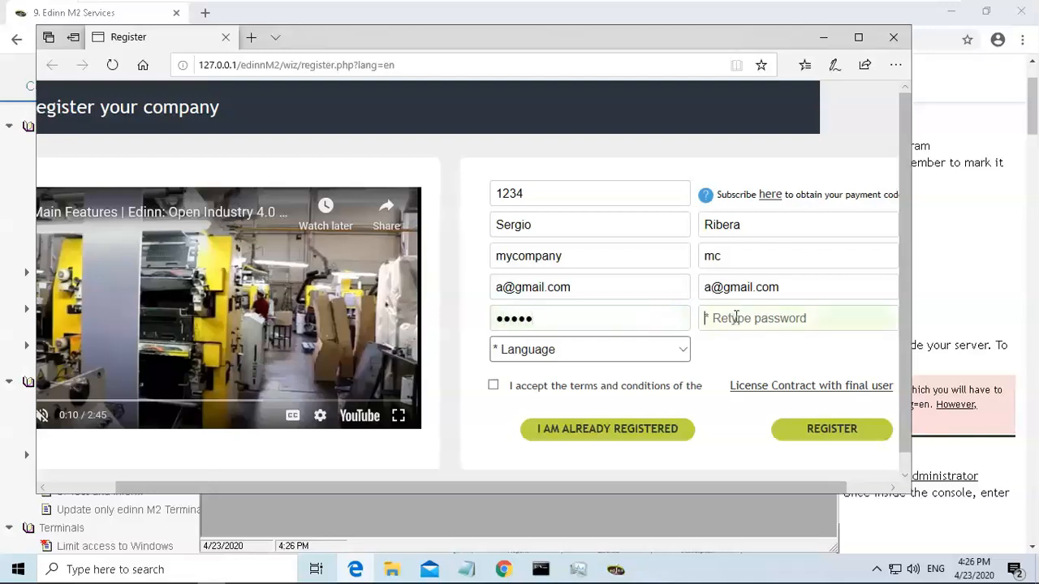
pyautogui.write('12345')
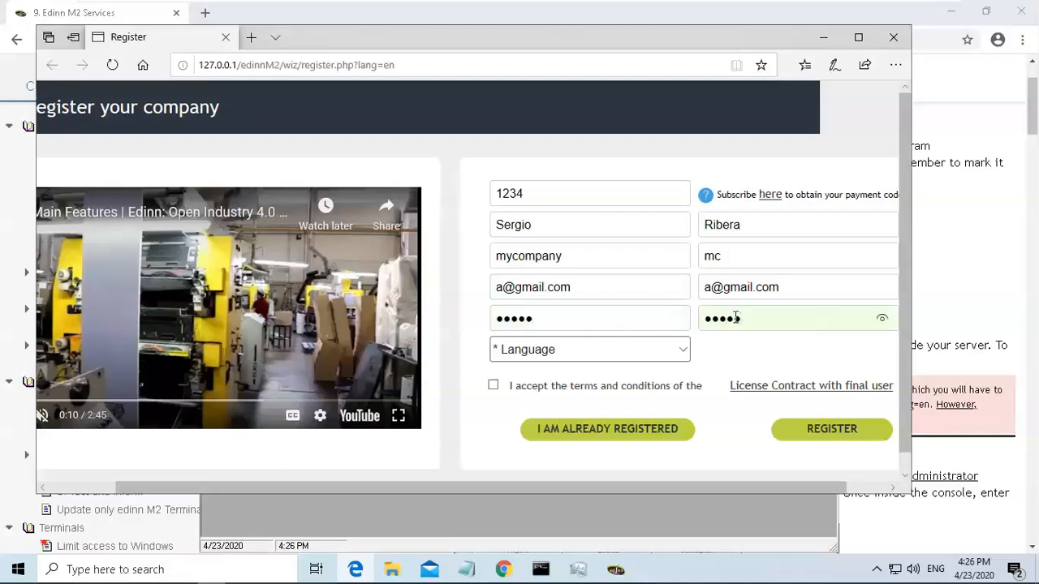
# Choose English as the language, accept the license terms, and submit the registration.
pyautogui.click(684, 351)
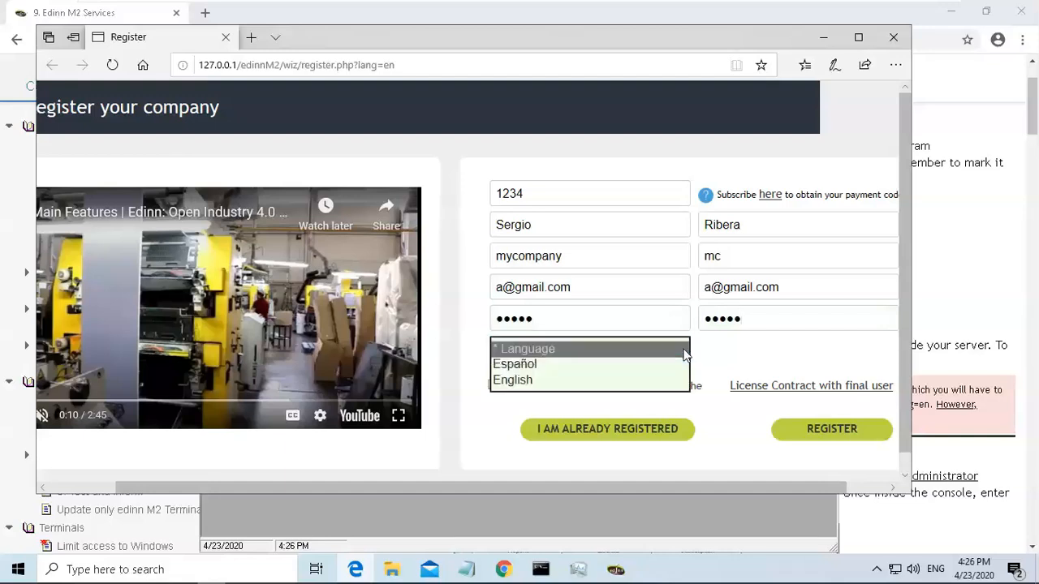
pyautogui.click(609, 380)
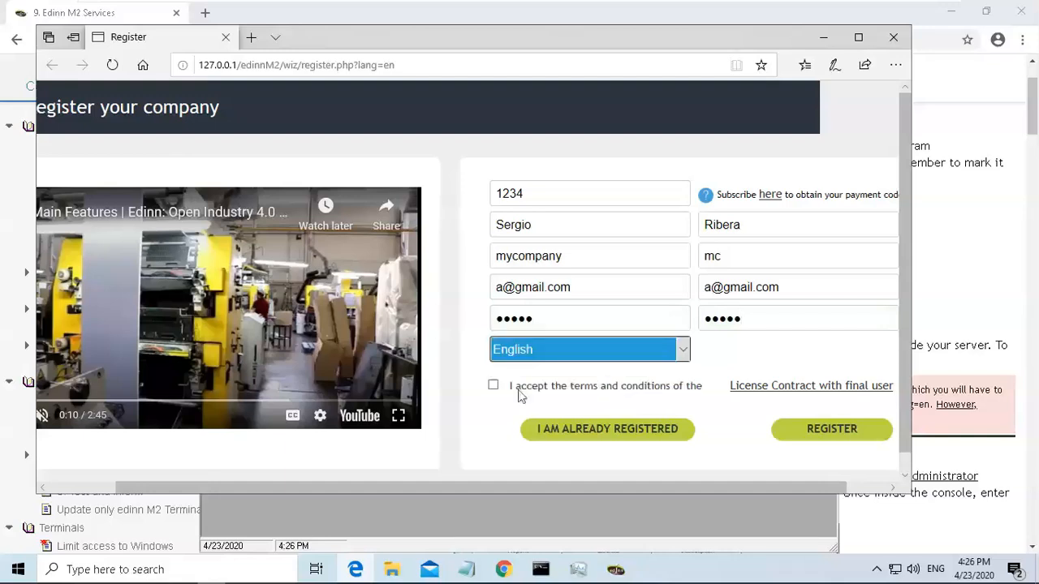
pyautogui.click(494, 386)
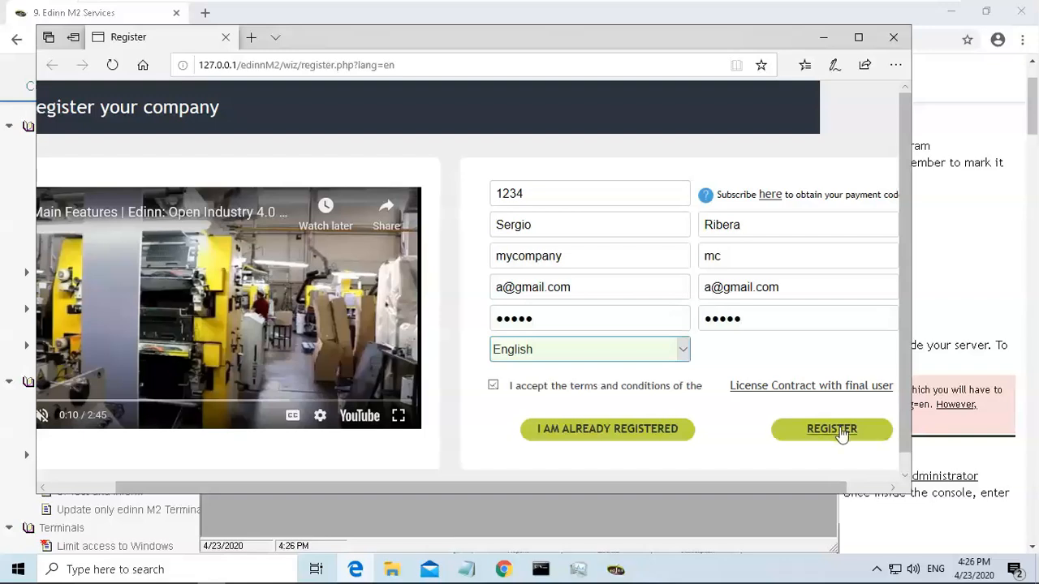
pyautogui.click(842, 435)
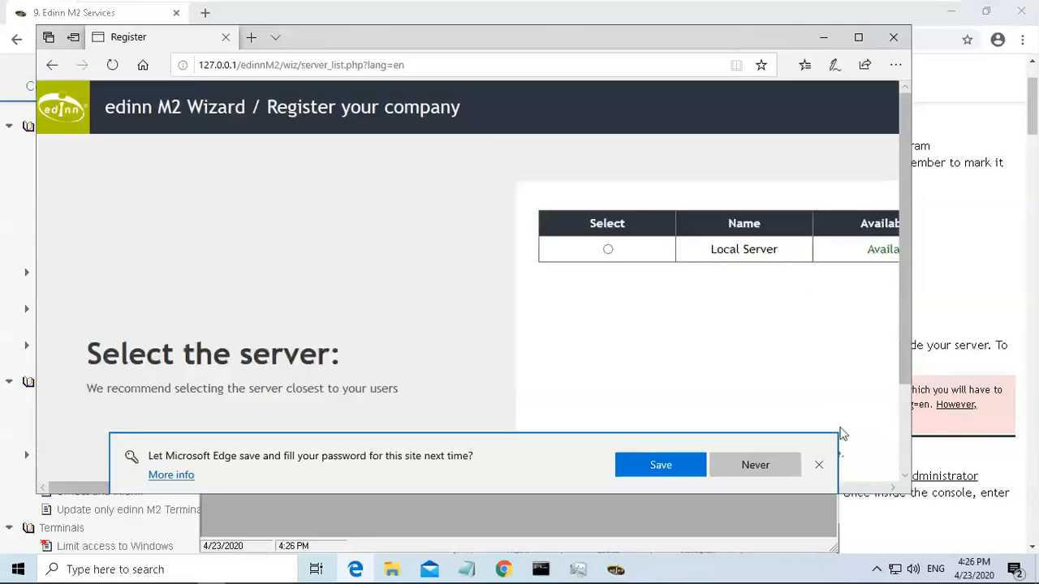
# Dismiss the browser's password-saving offer and select the Local Server.
pyautogui.click(819, 464)
pyautogui.moveTo(710, 487); pyautogui.dragTo(811, 481)
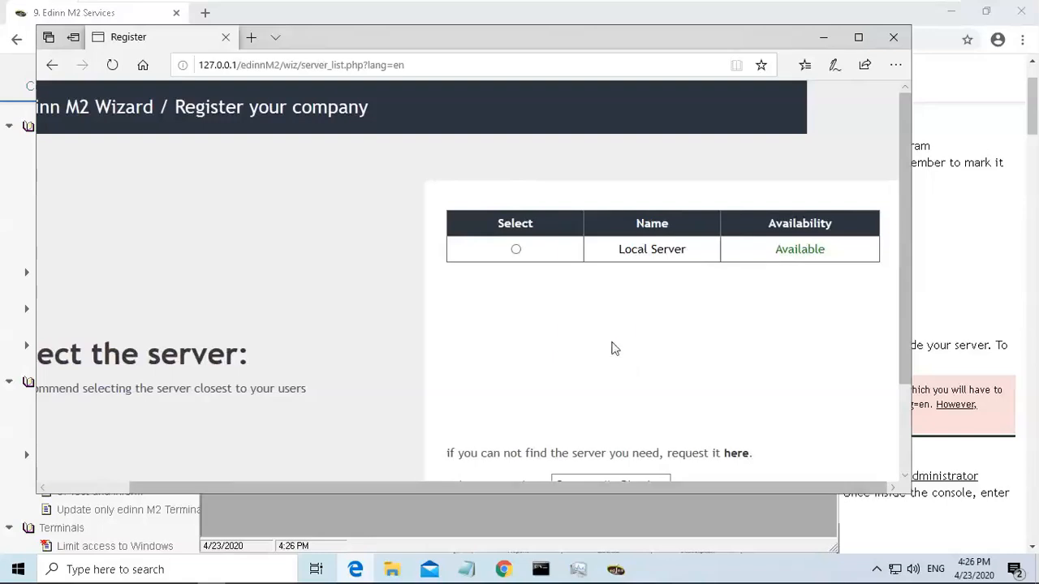
pyautogui.click(515, 251)
# Keep the Community Simulation 1 process template and continue to create the organization.
pyautogui.moveTo(899, 216); pyautogui.dragTo(911, 307)
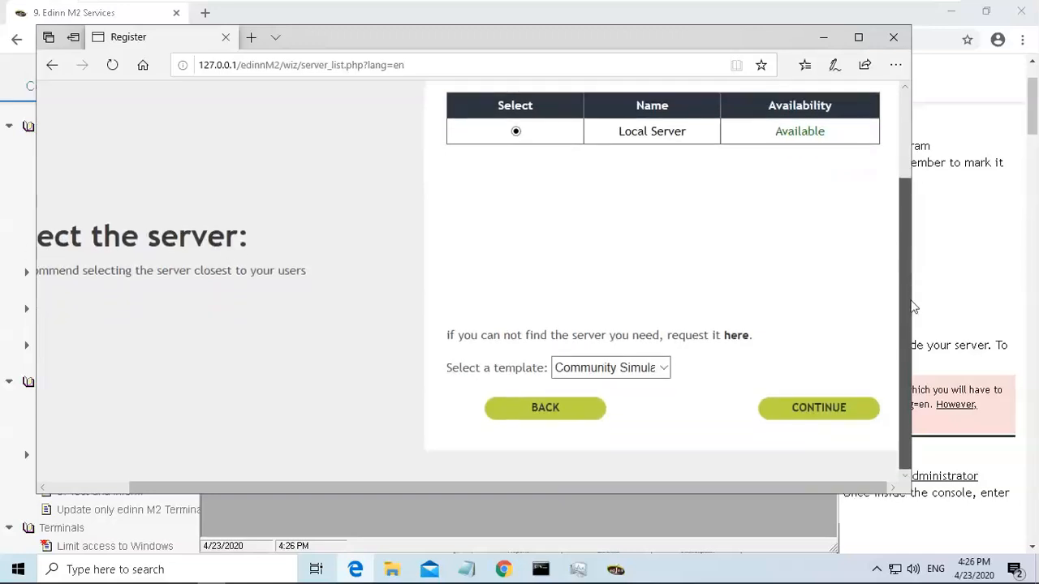
pyautogui.click(661, 369)
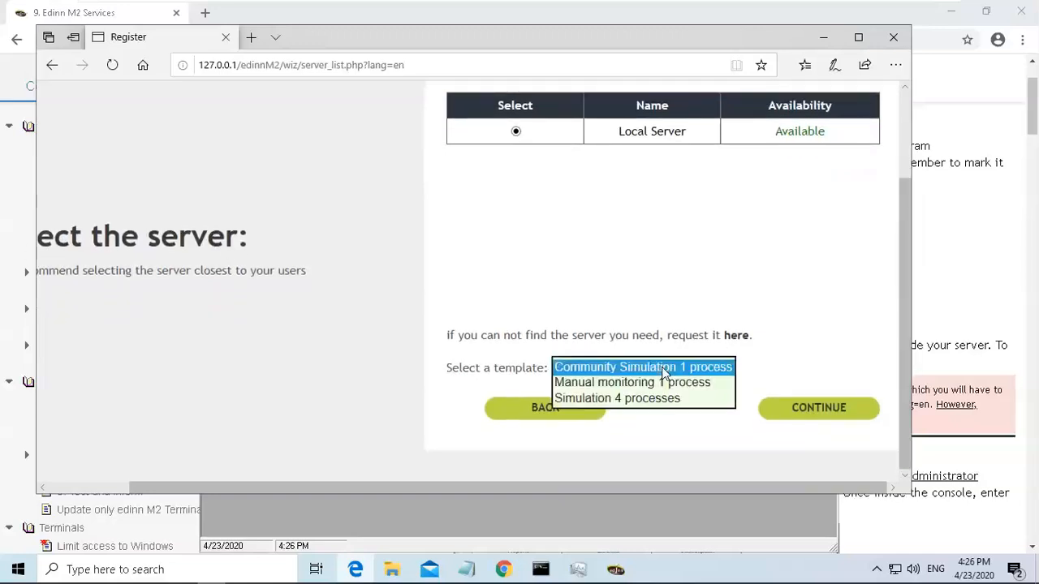
pyautogui.click(664, 369)
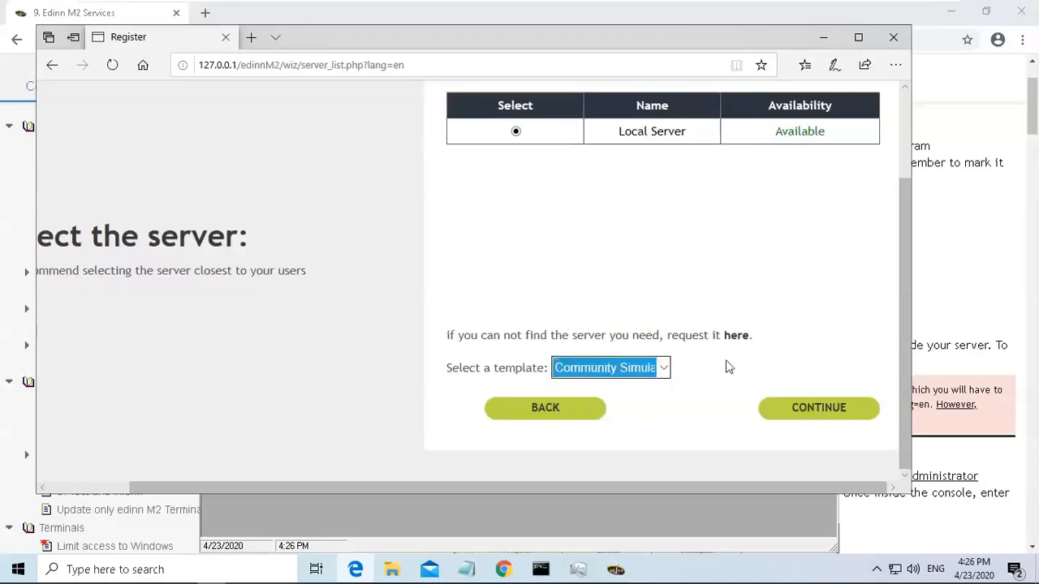
pyautogui.click(829, 417)
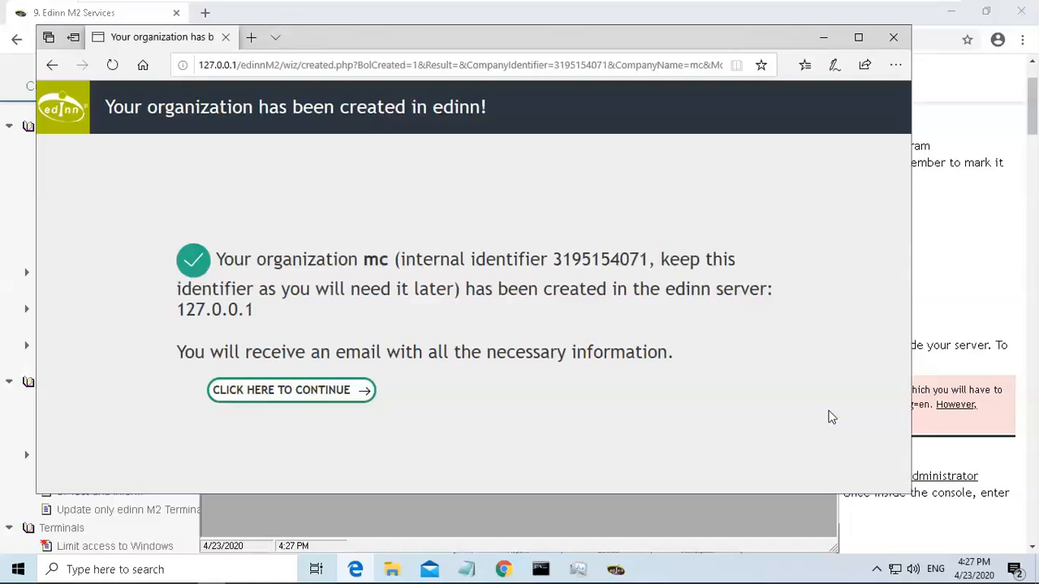
# Select the created organization's internal identifier and minimize the browser window.
pyautogui.moveTo(555, 259); pyautogui.dragTo(650, 268)
pyautogui.hotkey('ctrl', 'c')
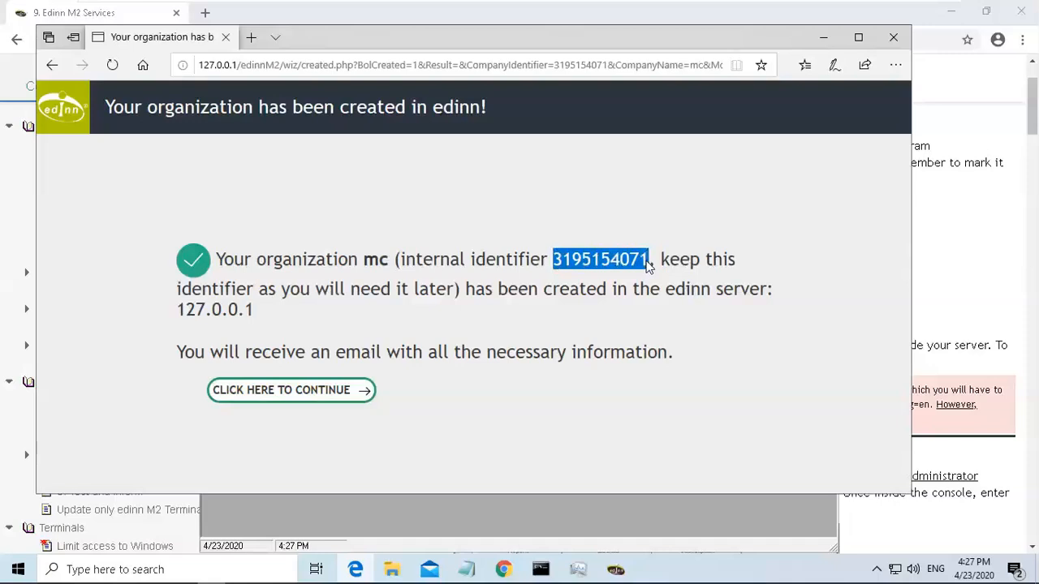
pyautogui.click(824, 40)
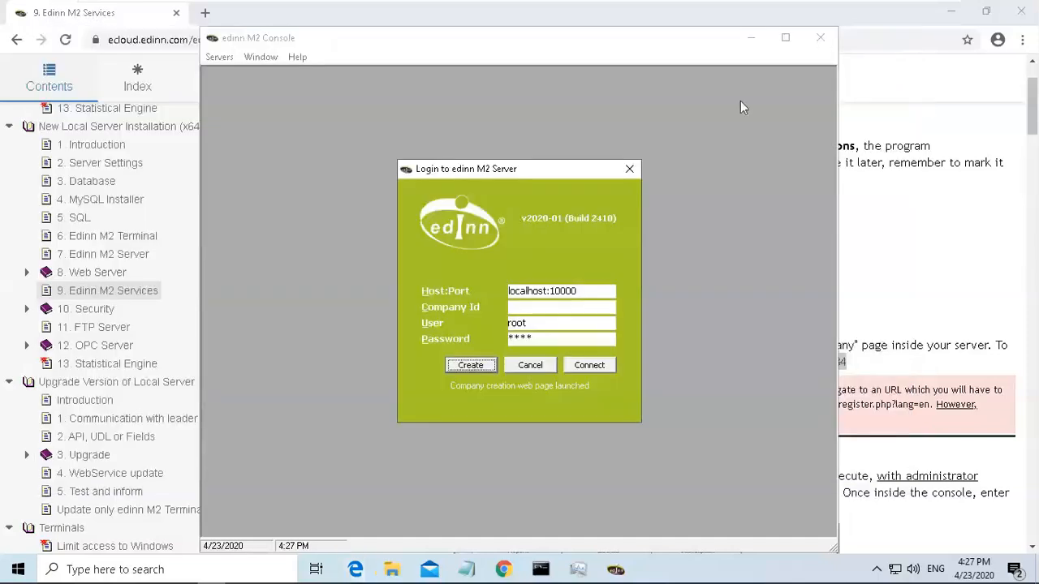
# Scroll the guide to Step 2 Edinn M2 Services and switch back to the console login window.
pyautogui.click(1033, 101)
pyautogui.moveTo(1034, 102); pyautogui.dragTo(1033, 143)
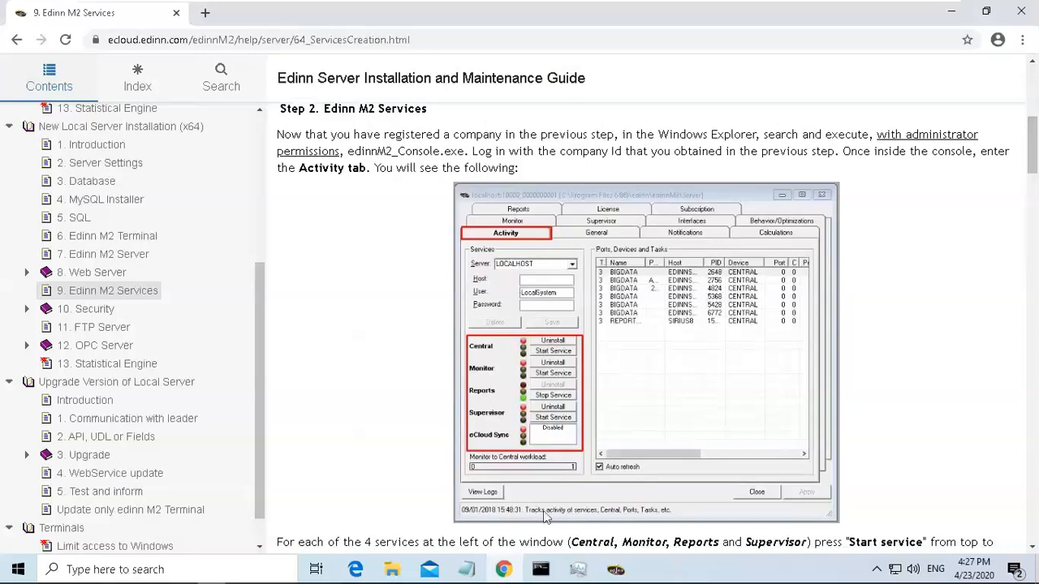
pyautogui.click(615, 570)
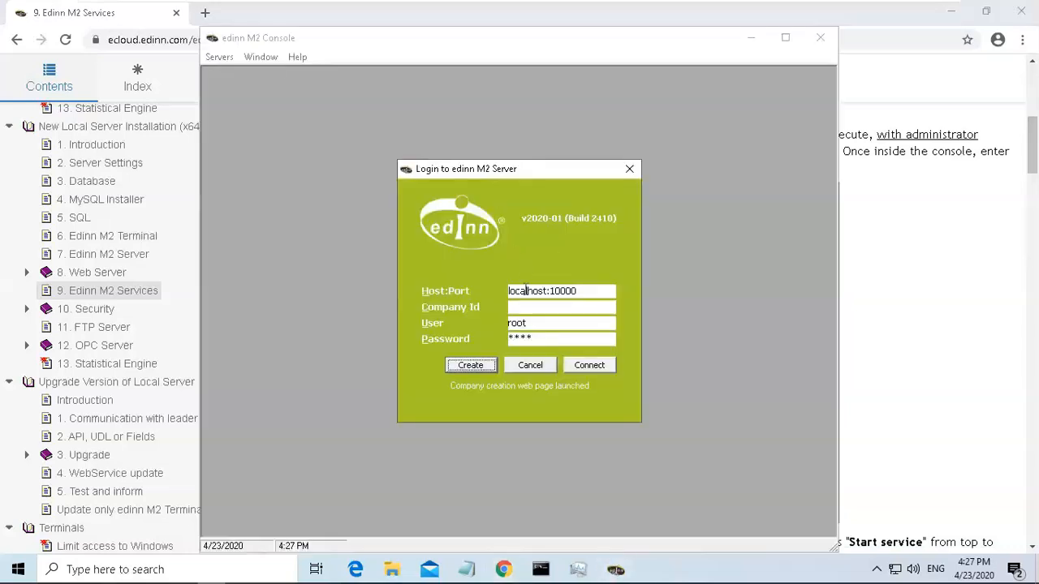
# Log into the edinn M2 Server with the pasted Company Id, user root and the existing password, then connect.
pyautogui.click(526, 308)
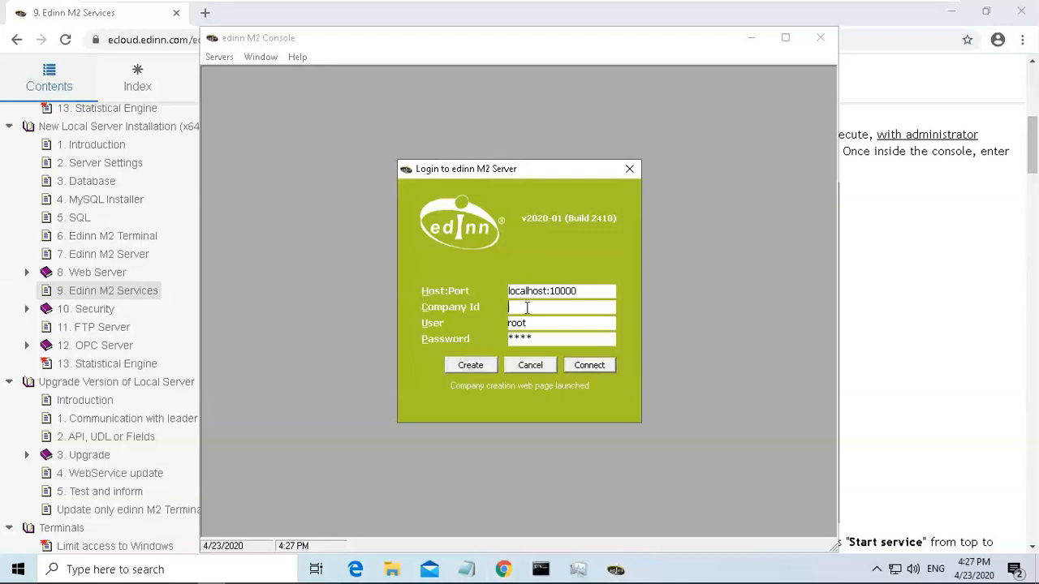
pyautogui.hotkey('ctrl', 'v')
pyautogui.doubleClick(539, 325)
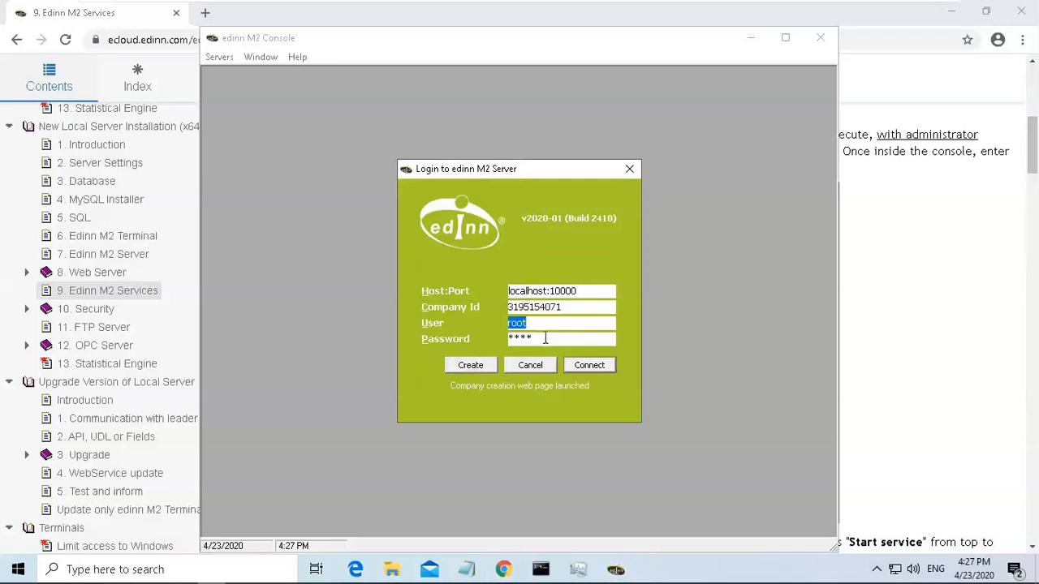
pyautogui.doubleClick(545, 339)
pyautogui.doubleClick(543, 322)
pyautogui.click(590, 365)
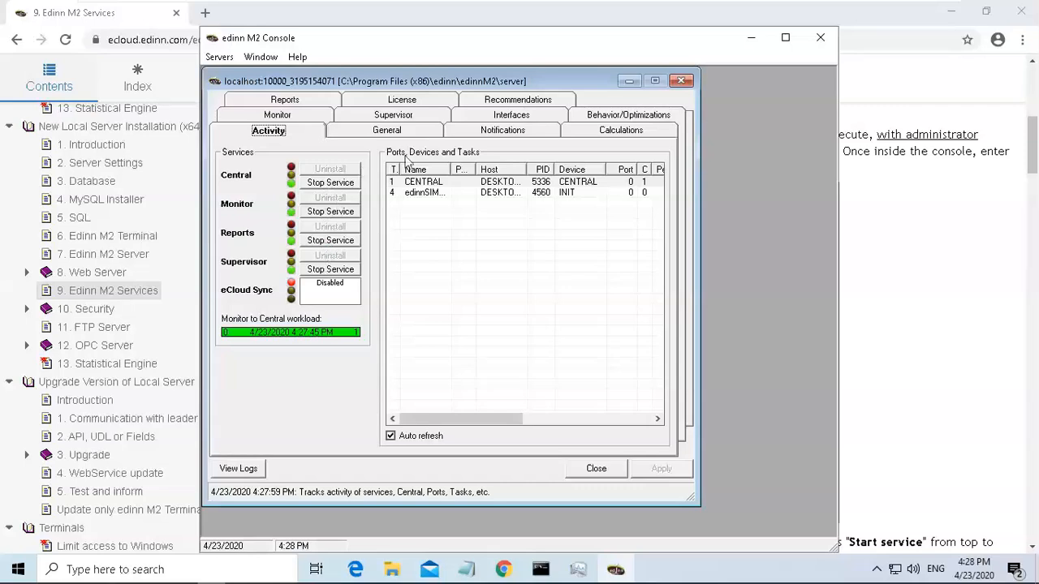
# Read the guide's Step 3 Scheduling Backup instructions for configuring the database backup.
pyautogui.click(751, 38)
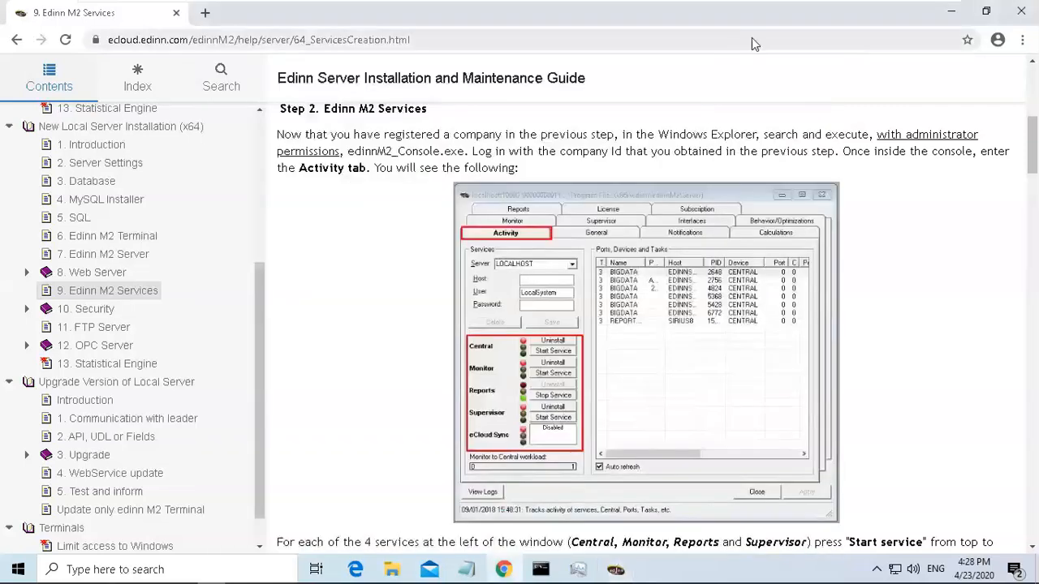
pyautogui.moveTo(1033, 147); pyautogui.dragTo(1033, 196)
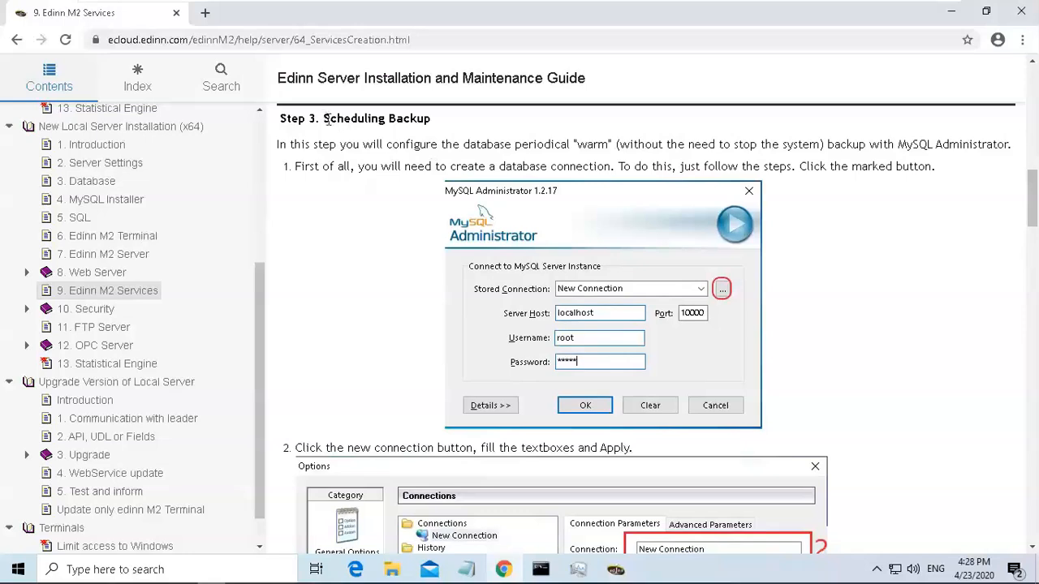
pyautogui.moveTo(328, 119); pyautogui.dragTo(442, 121)
pyautogui.click(435, 120)
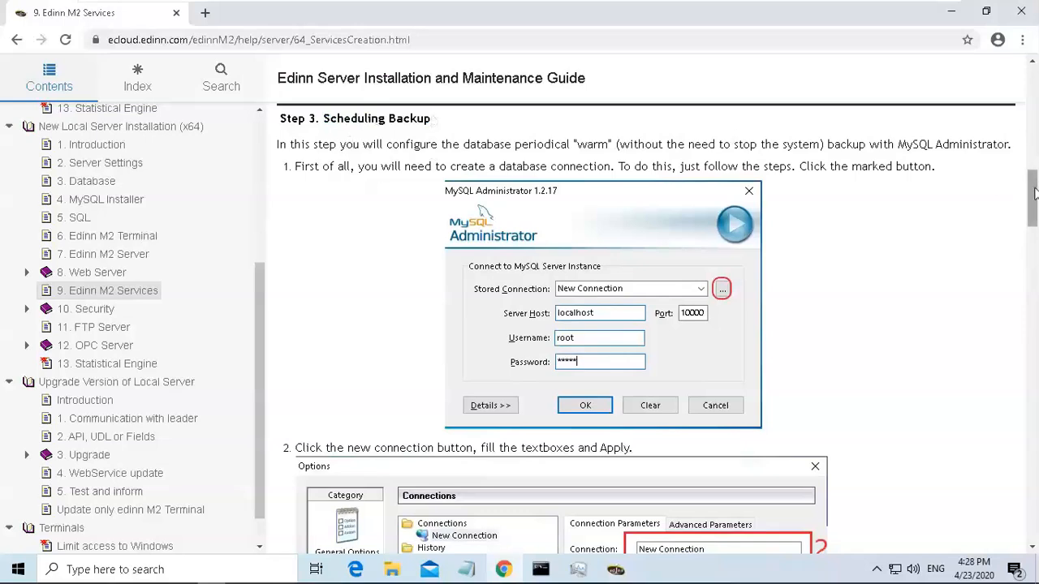
pyautogui.scroll(-1, 1034, 235)
pyautogui.moveTo(1034, 236); pyautogui.dragTo(1023, 198)
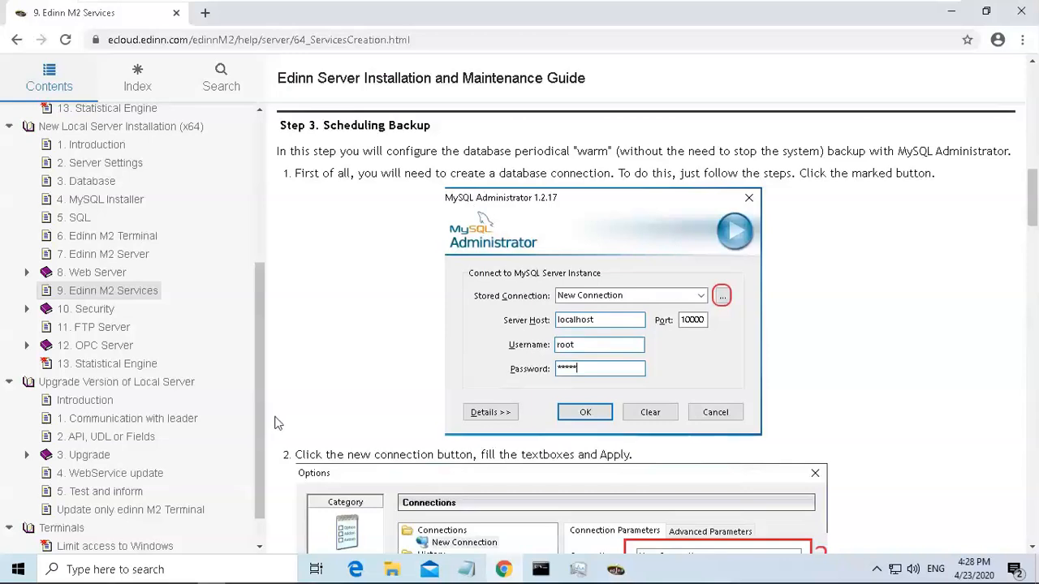
# Launch MySQL Administrator from Windows search and add a new stored connection in its connection options.
pyautogui.click(197, 569)
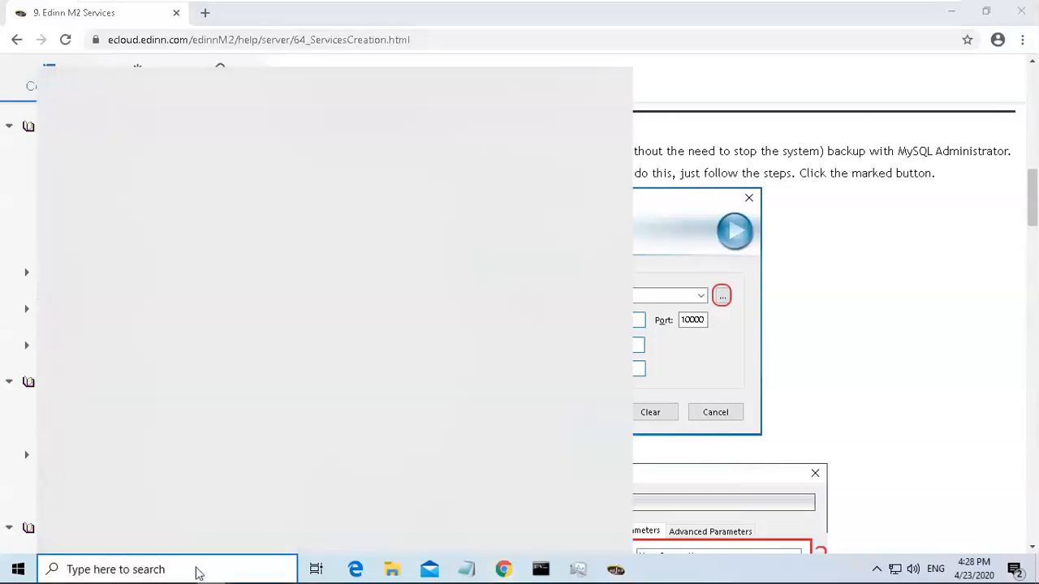
pyautogui.write('my')
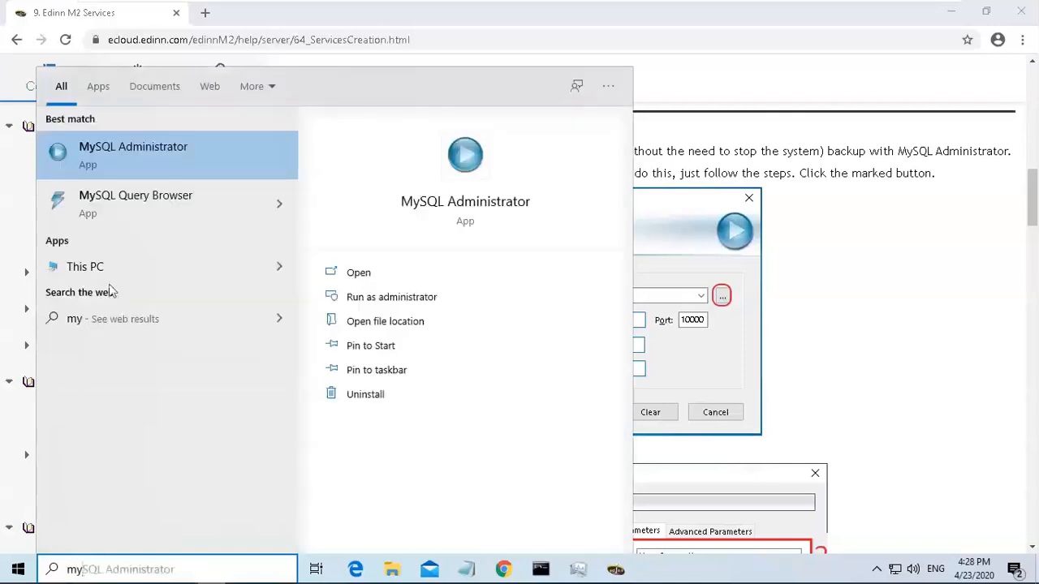
pyautogui.click(170, 164)
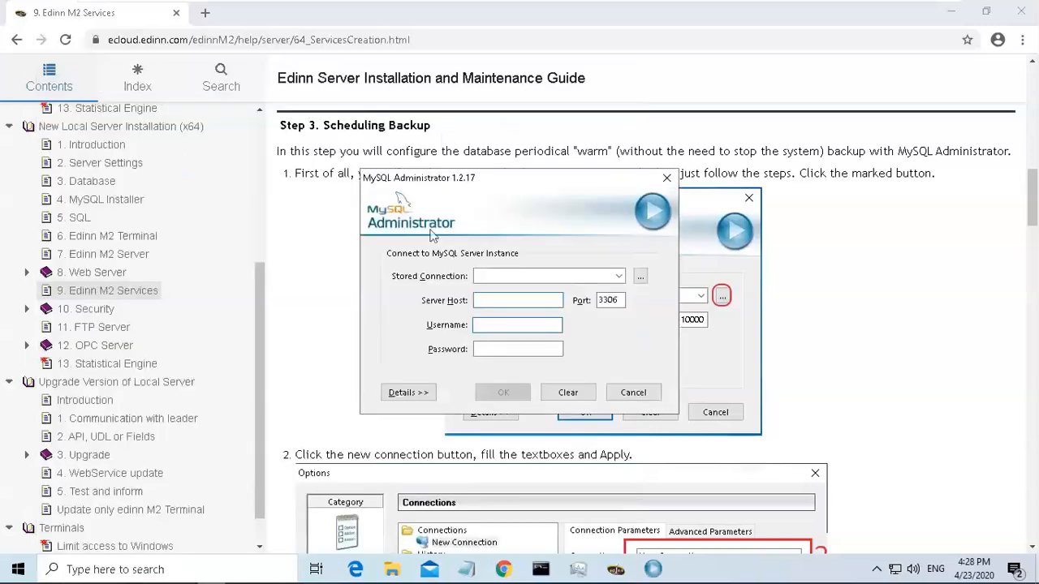
pyautogui.click(641, 277)
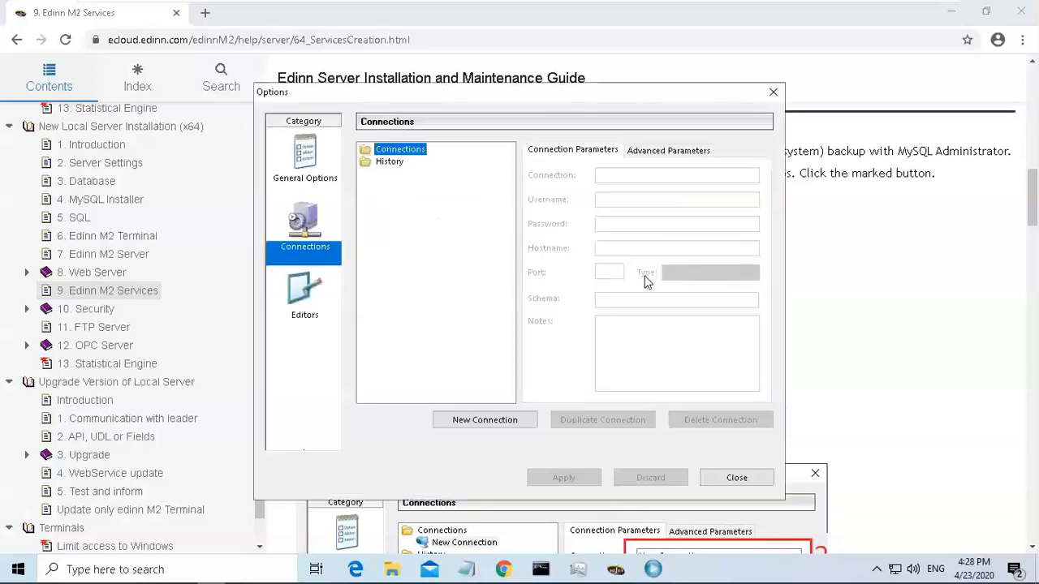
pyautogui.click(486, 419)
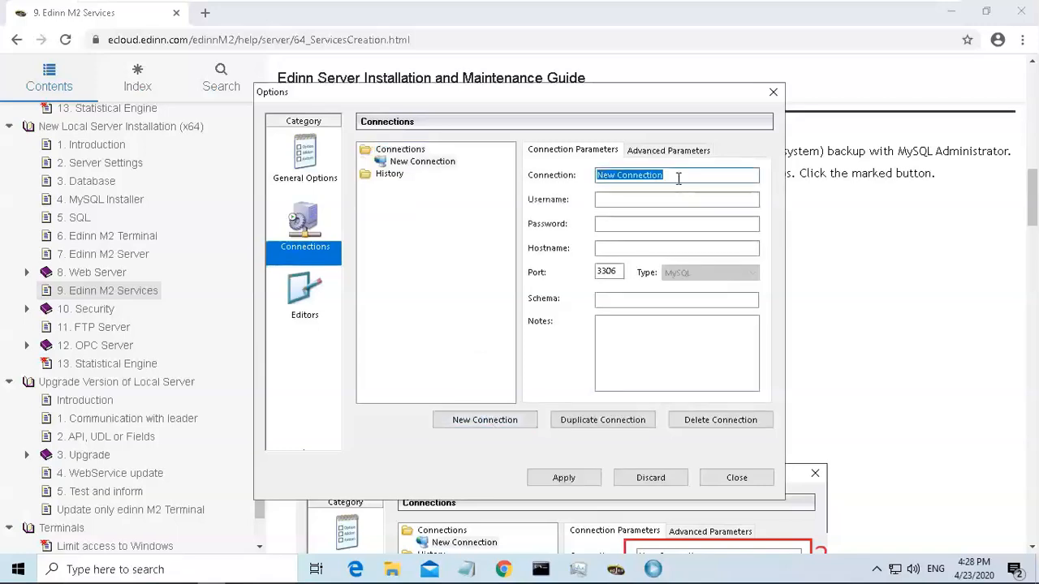
# Fill the new connection with username root, the account password, hostname localhost and port 10000, and apply it.
pyautogui.click(677, 177)
pyautogui.click(675, 199)
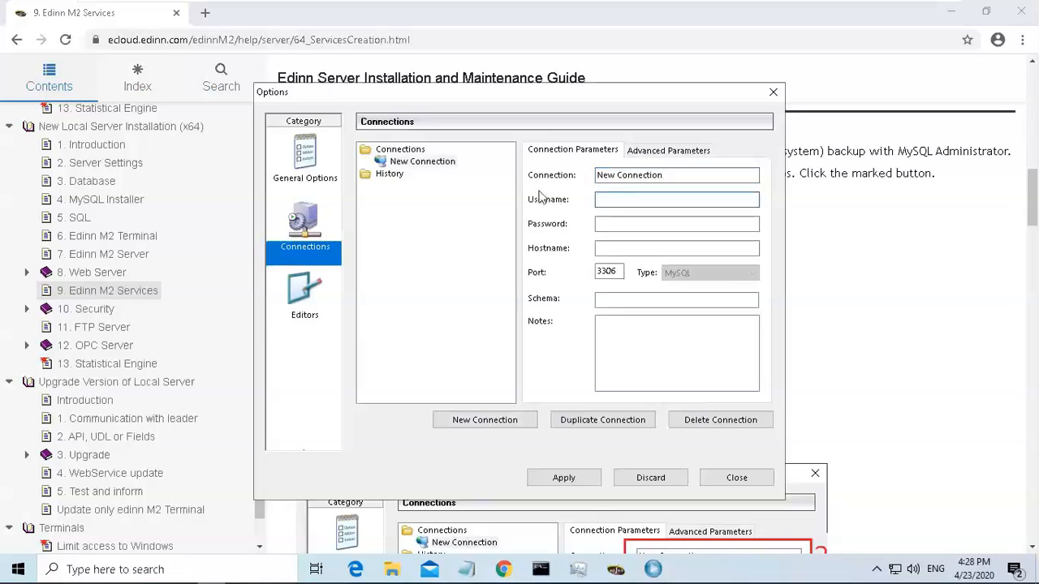
pyautogui.write('root')
pyautogui.press('Tab')
pyautogui.write('***')
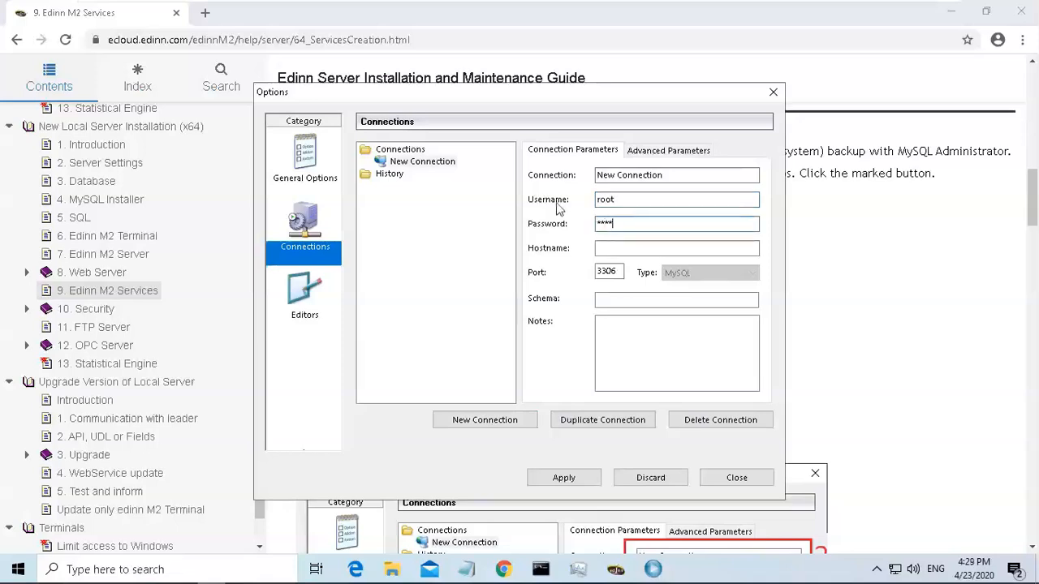
pyautogui.click(618, 249)
pyautogui.write('localhost')
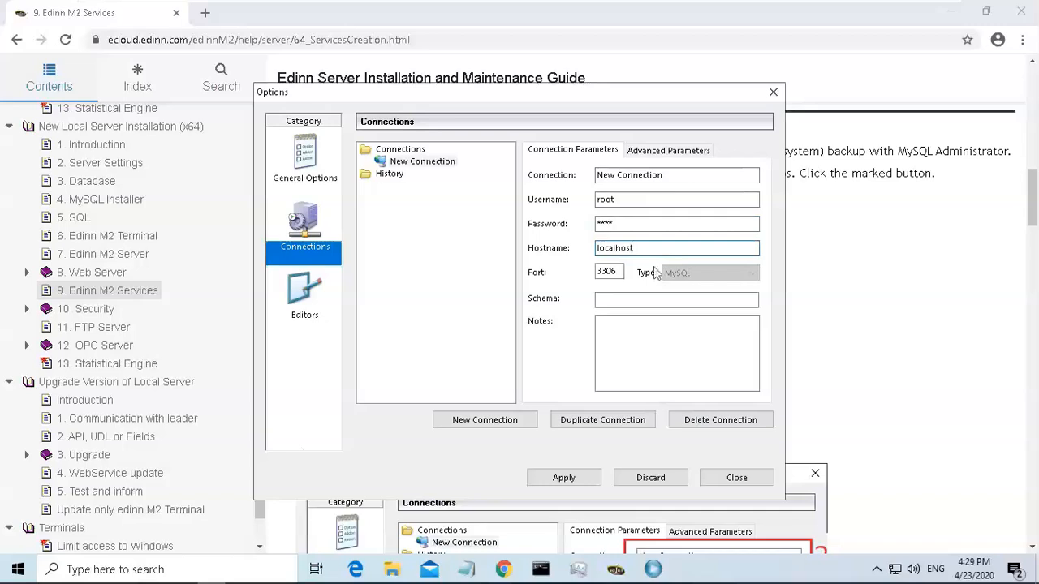
pyautogui.press('Tab')
pyautogui.write('10')
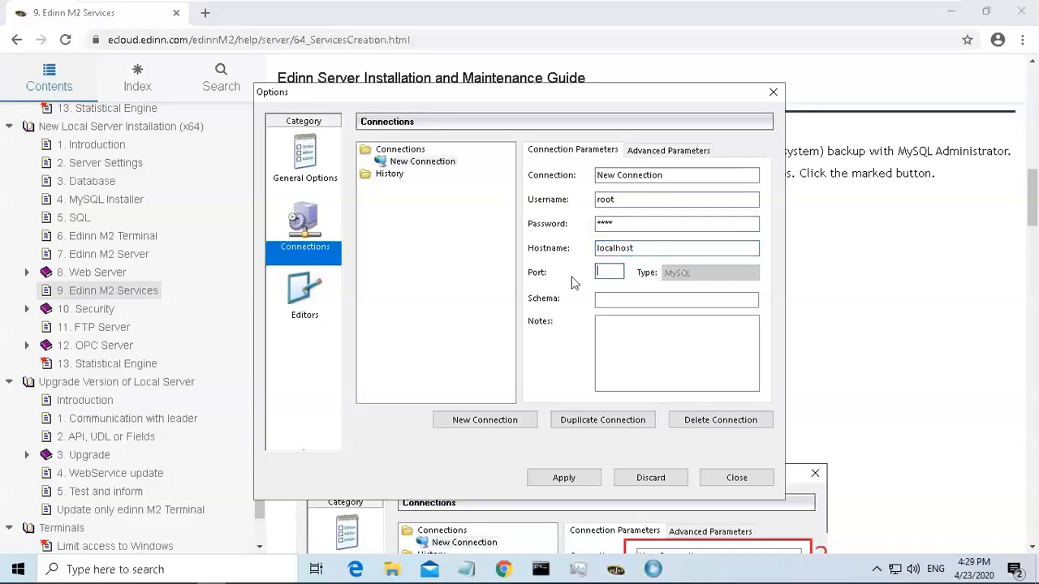
pyautogui.write('0')
pyautogui.click(565, 480)
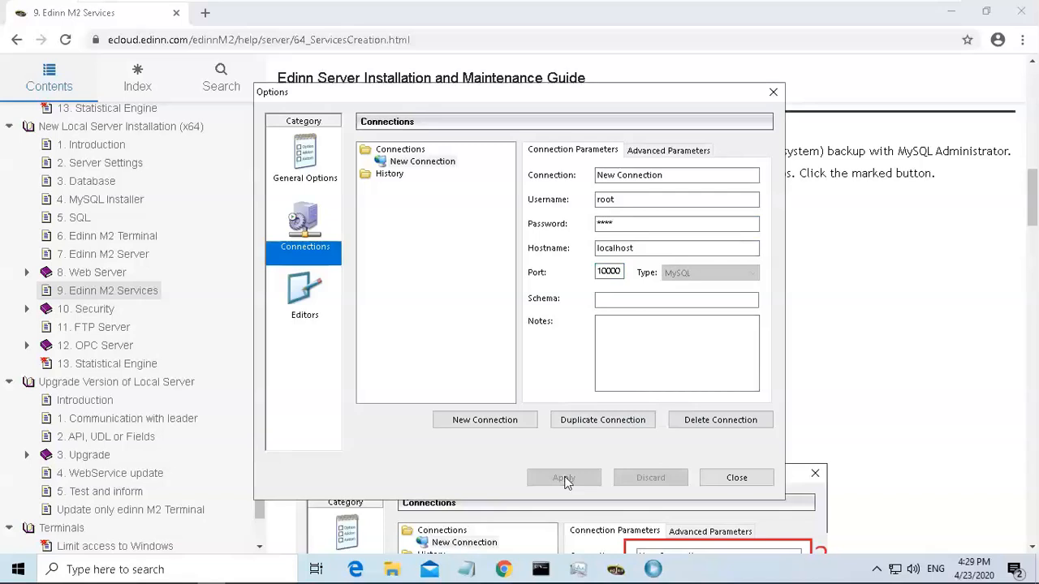
# Enable storing passwords with the Obscured storage method in the general options, apply, and close the options.
pyautogui.click(309, 162)
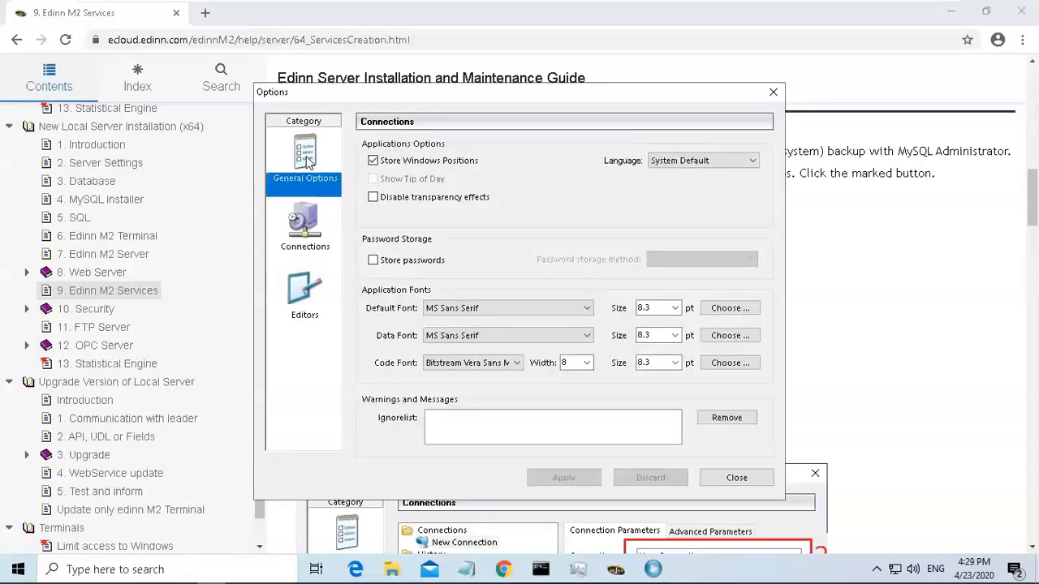
pyautogui.click(374, 262)
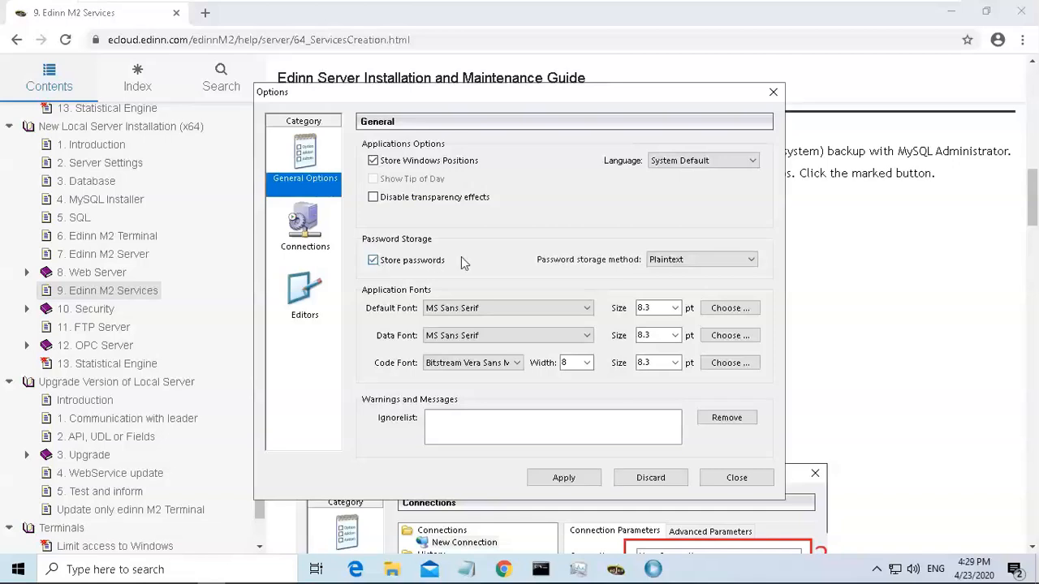
pyautogui.click(696, 261)
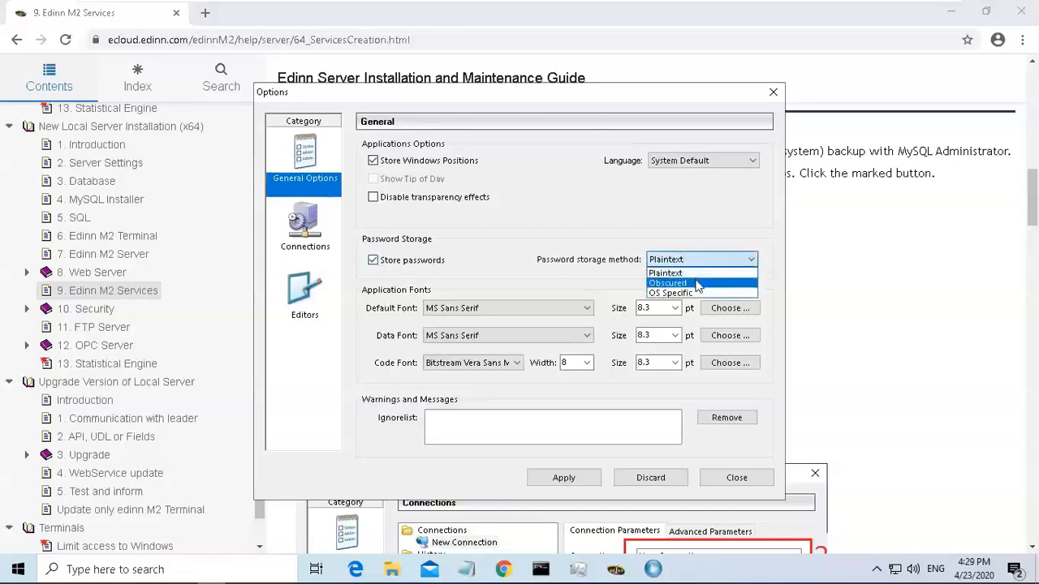
pyautogui.click(696, 284)
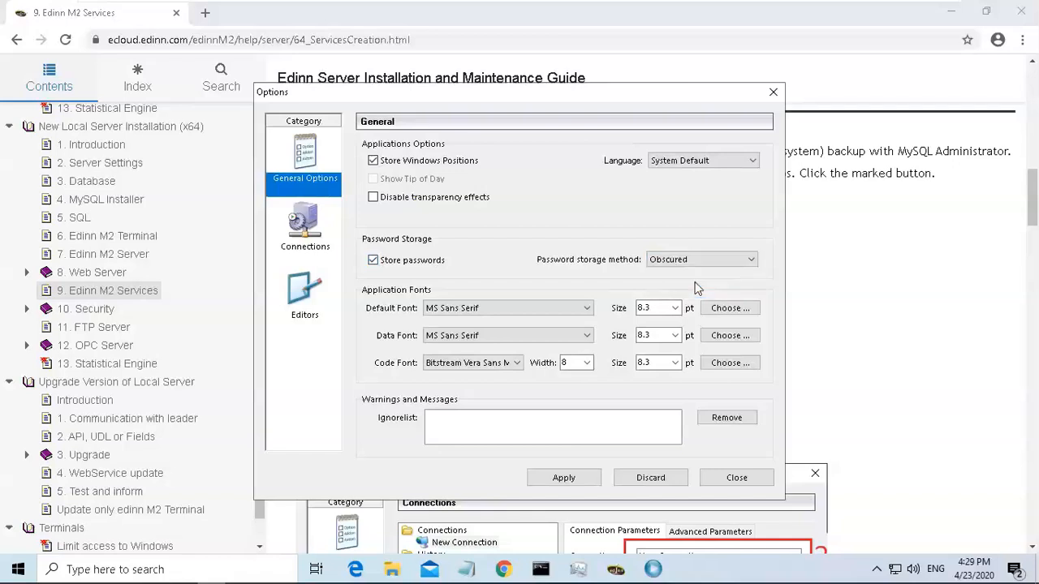
pyautogui.click(575, 480)
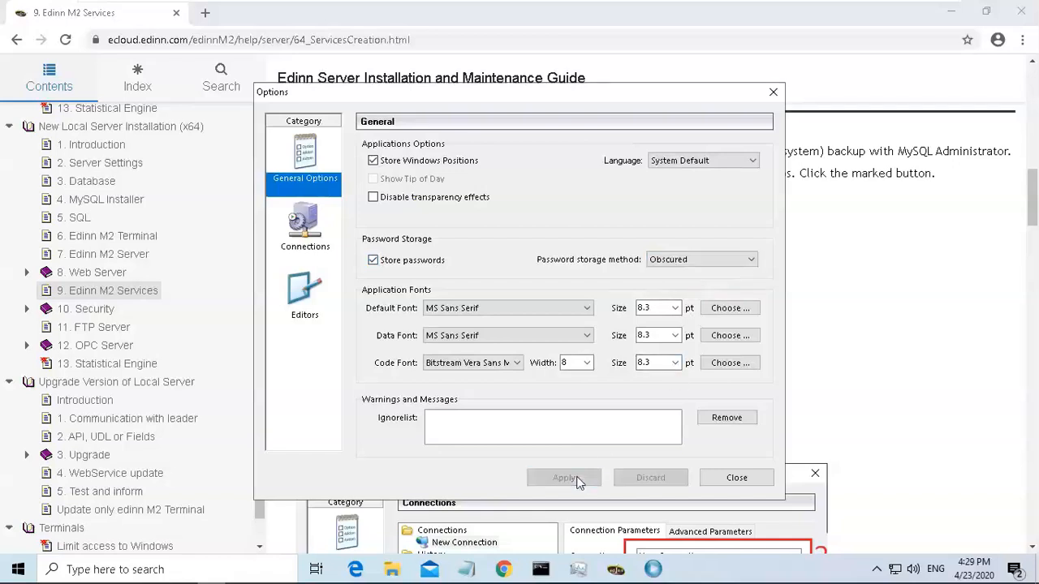
pyautogui.click(726, 481)
# Choose the New Connection stored connection, enter the account password and connect to the MySQL server.
pyautogui.click(619, 277)
pyautogui.click(601, 291)
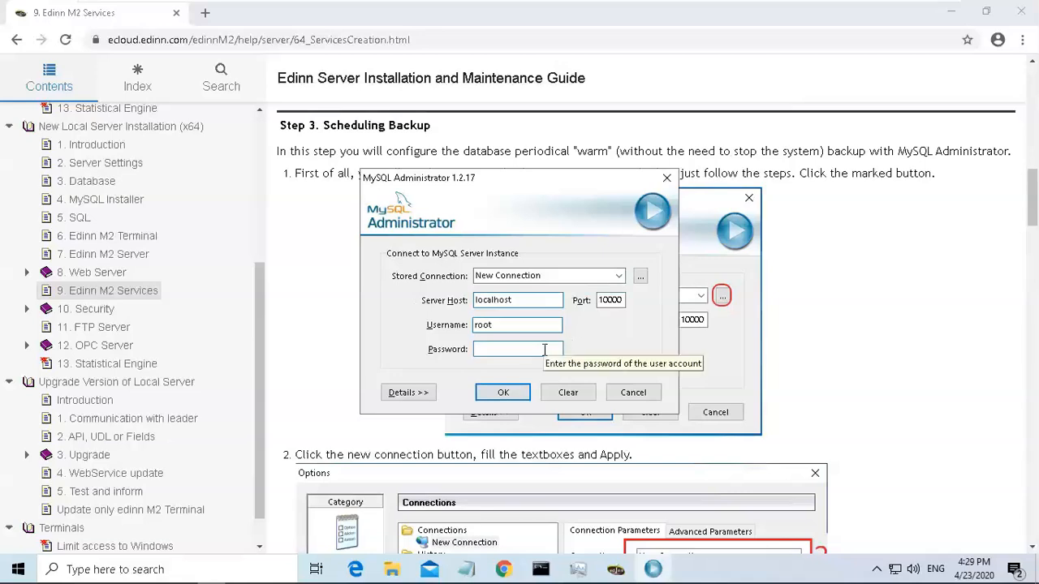
pyautogui.write('**')
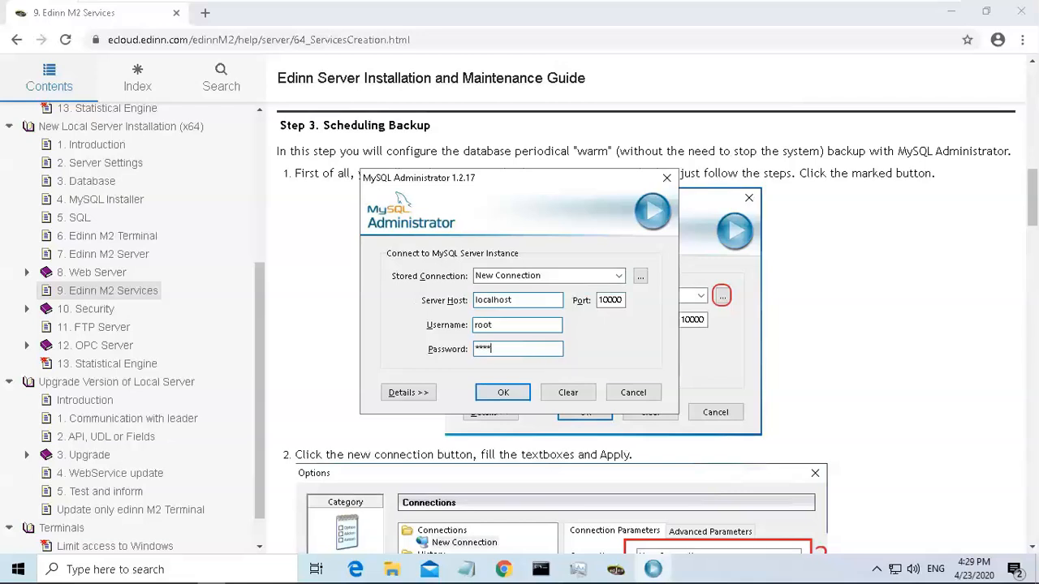
pyautogui.click(505, 393)
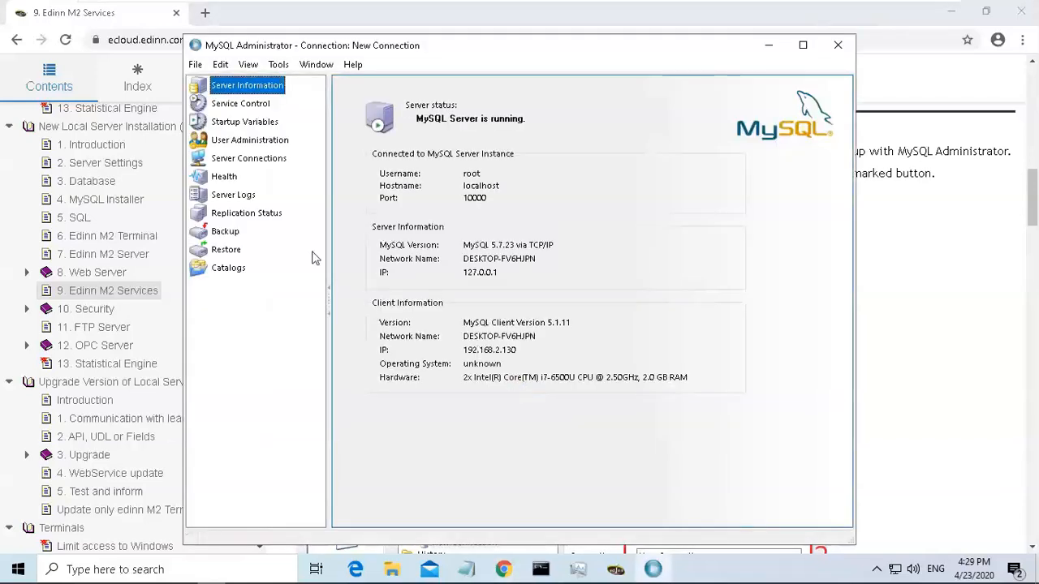
pyautogui.click(226, 235)
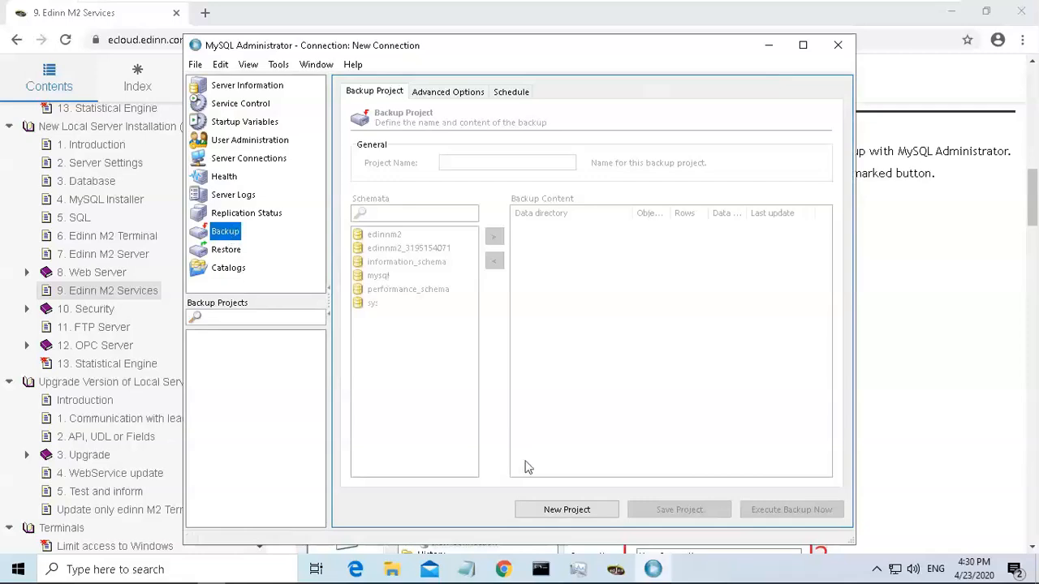
pyautogui.click(597, 516)
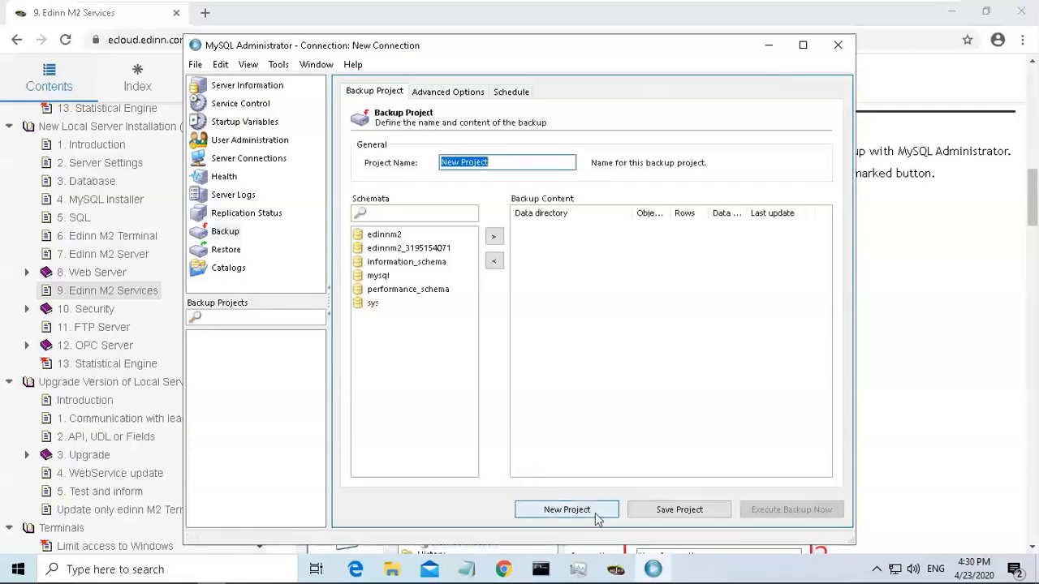
pyautogui.click(425, 249)
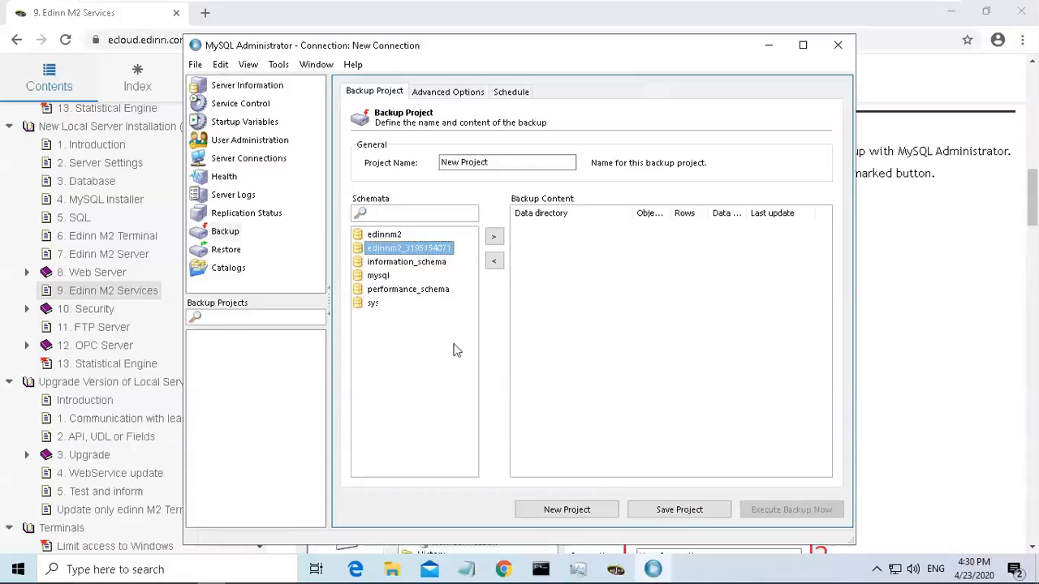
pyautogui.click(494, 238)
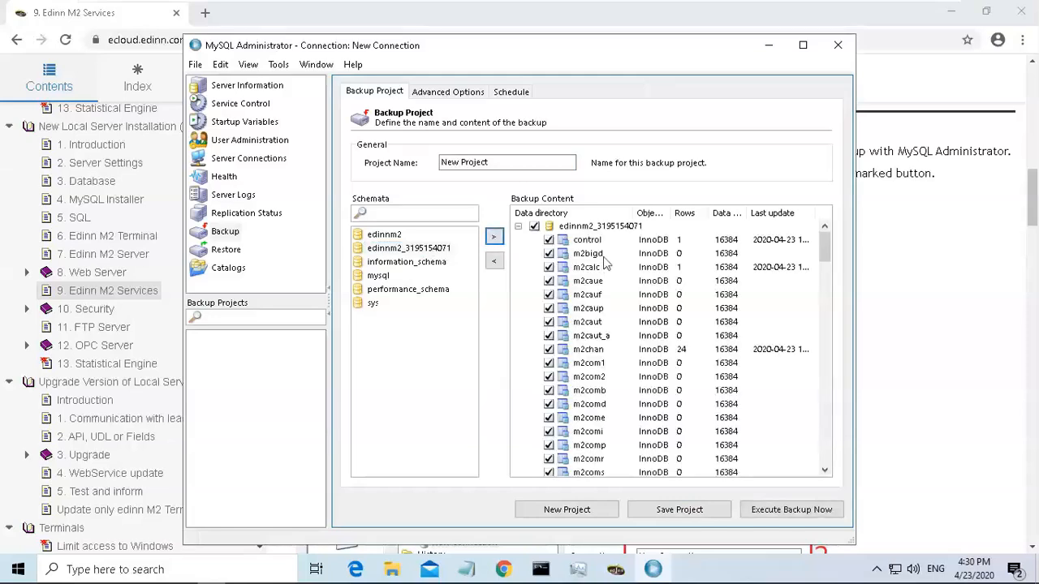
# Rename the backup project to backup and save it.
pyautogui.click(686, 512)
pyautogui.click(517, 162)
pyautogui.moveTo(517, 162); pyautogui.dragTo(441, 165)
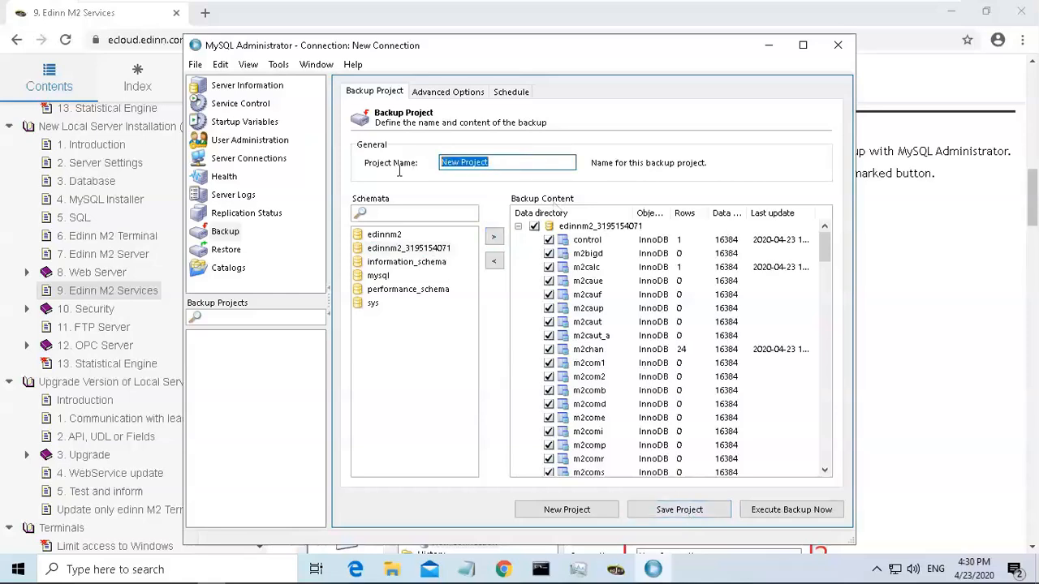
pyautogui.press('BackSpace')
pyautogui.write('backup')
pyautogui.click(673, 510)
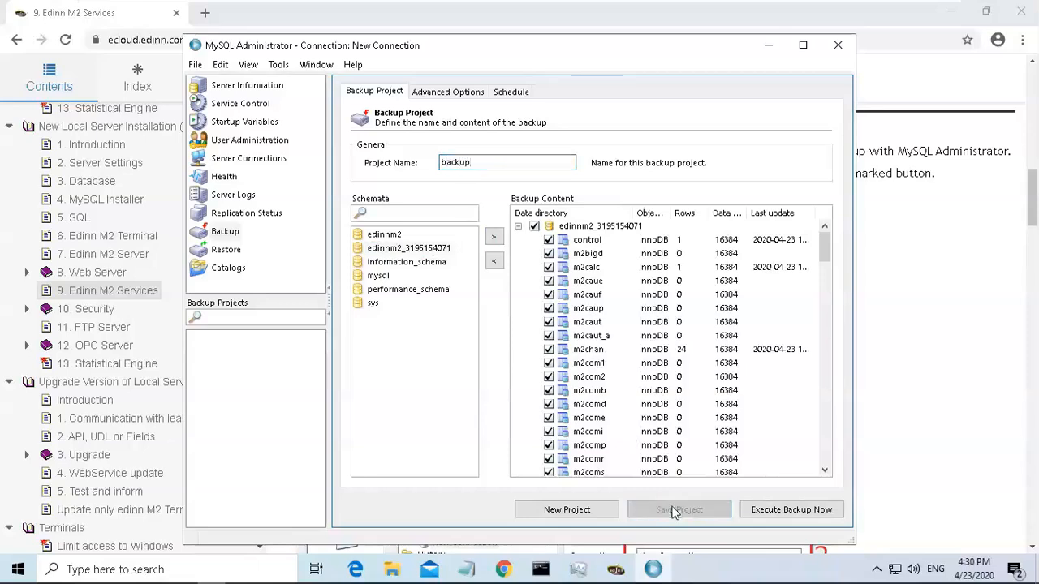
# Open the backup project's Schedule settings and check the guide's scheduling example.
pyautogui.click(510, 93)
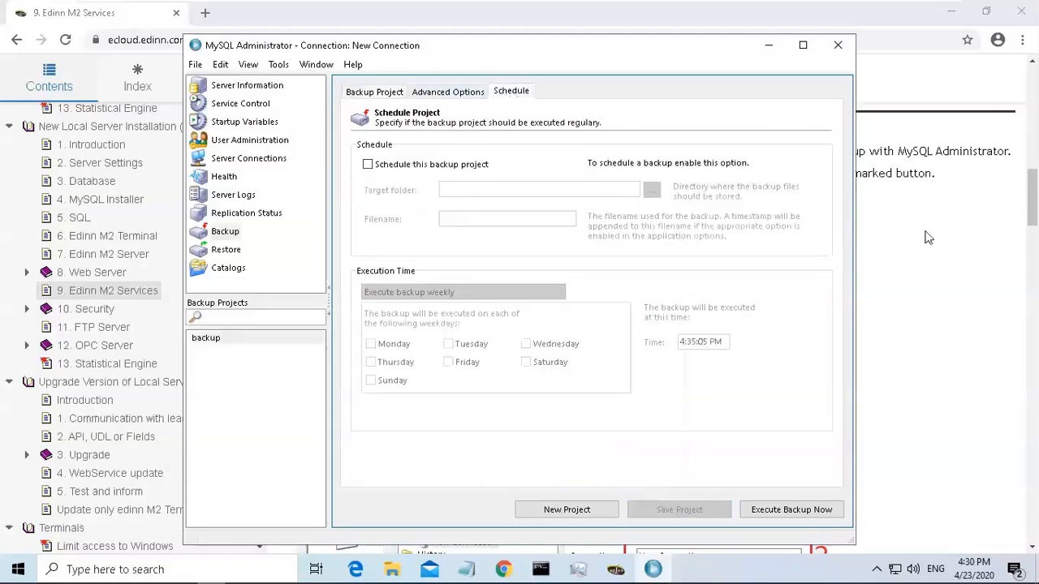
pyautogui.moveTo(1033, 195); pyautogui.dragTo(1035, 422)
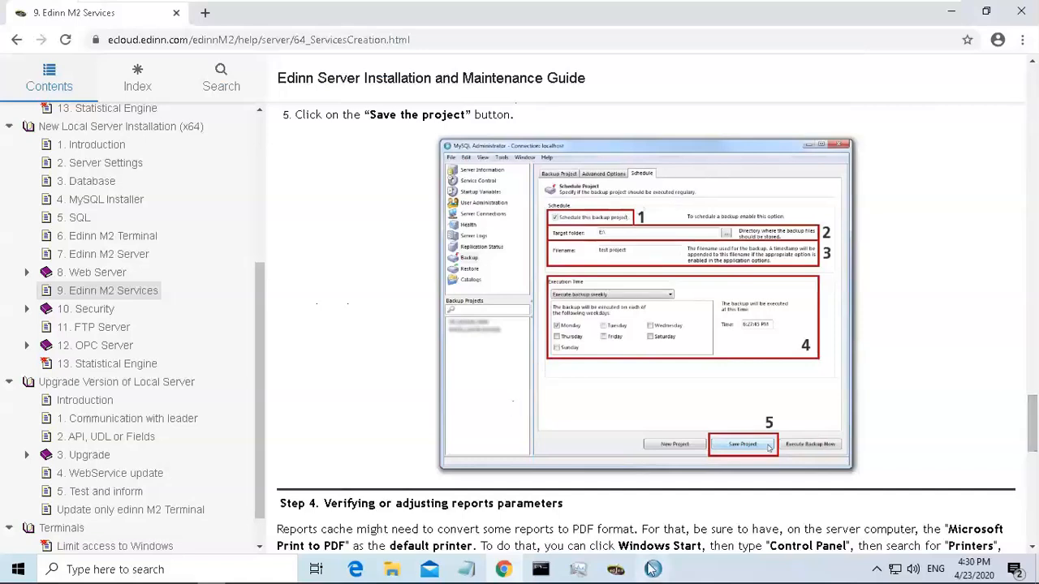
pyautogui.click(653, 570)
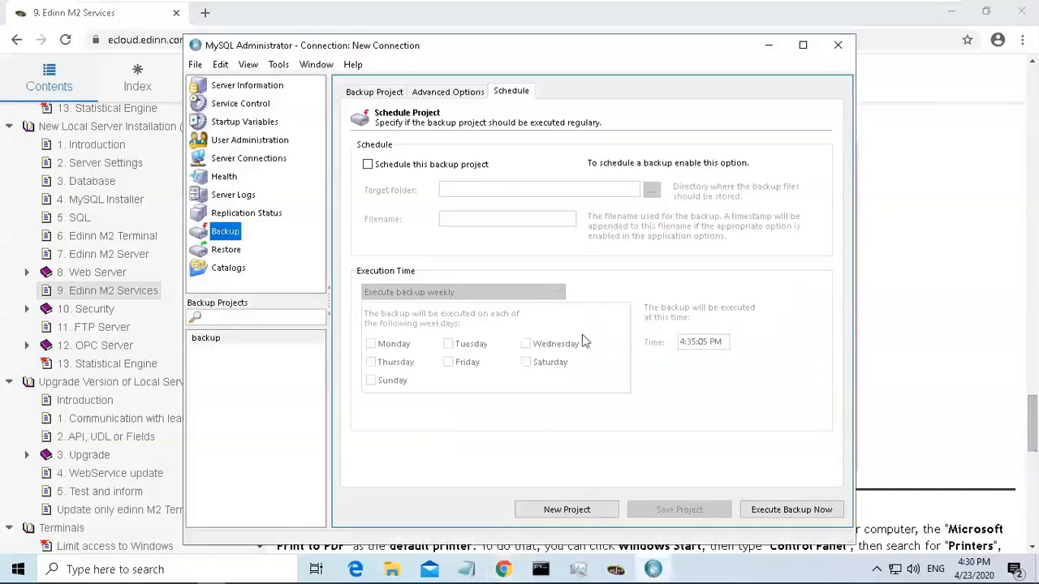
# Enable scheduling for the backup project, keeping target folder C:\ and filename backup, and set it to run weekly on Monday.
pyautogui.click(368, 165)
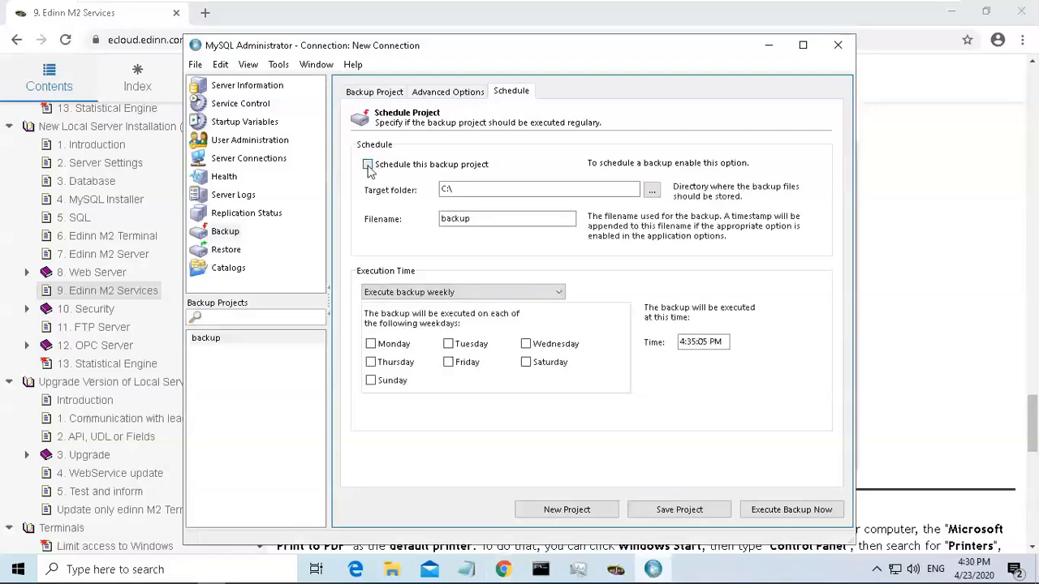
pyautogui.click(477, 189)
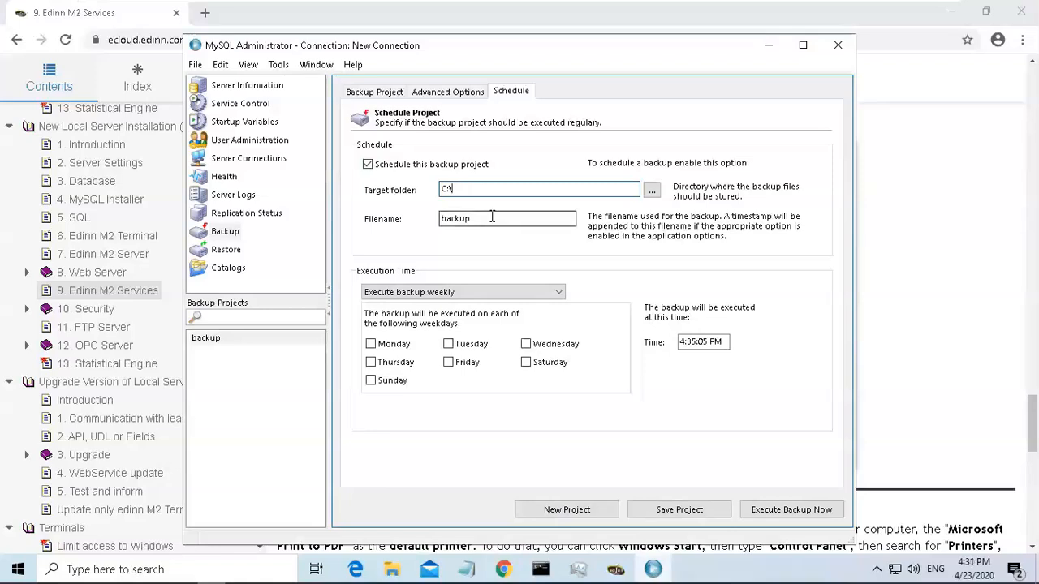
pyautogui.click(484, 219)
pyautogui.moveTo(485, 220); pyautogui.dragTo(412, 224)
pyautogui.click(497, 224)
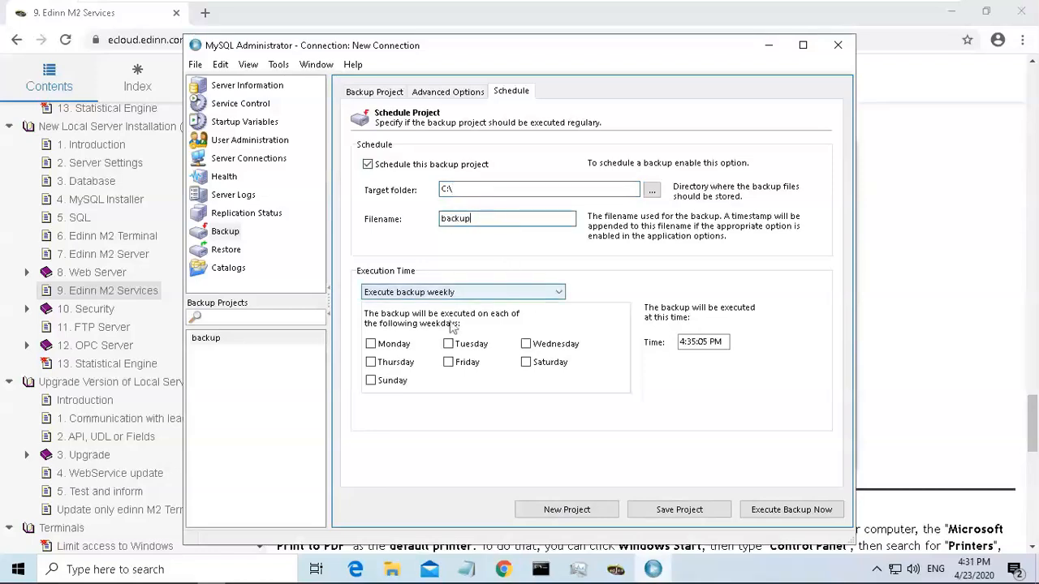
pyautogui.click(371, 345)
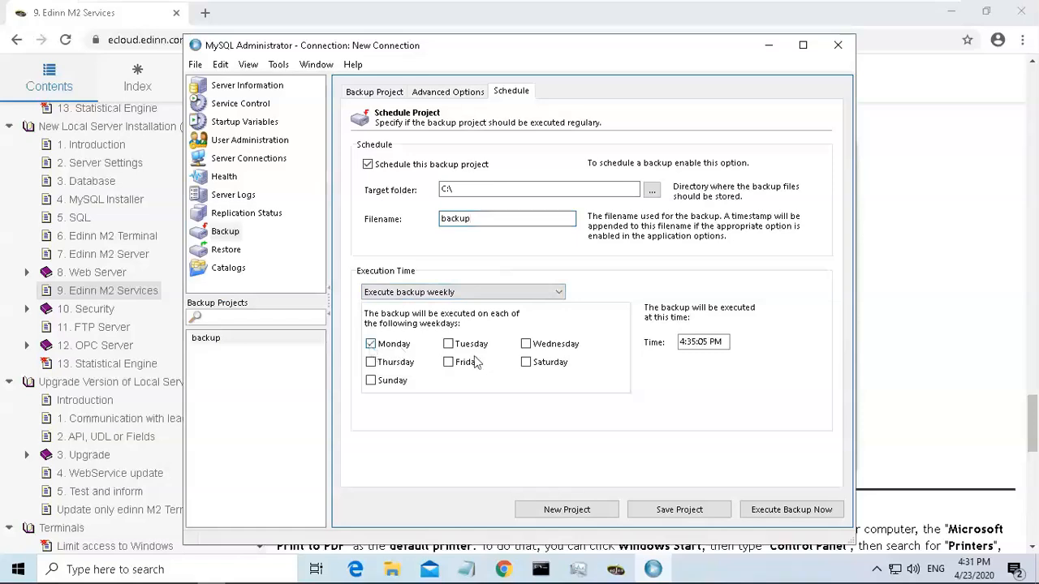
pyautogui.moveTo(681, 342); pyautogui.dragTo(746, 356)
pyautogui.click(727, 342)
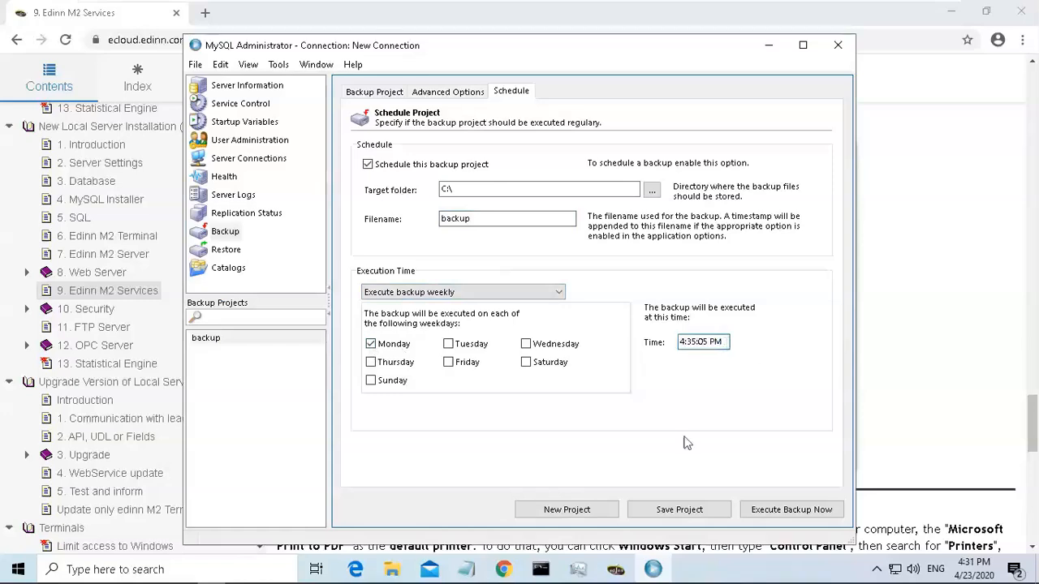
# Save the scheduled backup project, accepting the edinn account user name and continuing with an empty password.
pyautogui.click(686, 511)
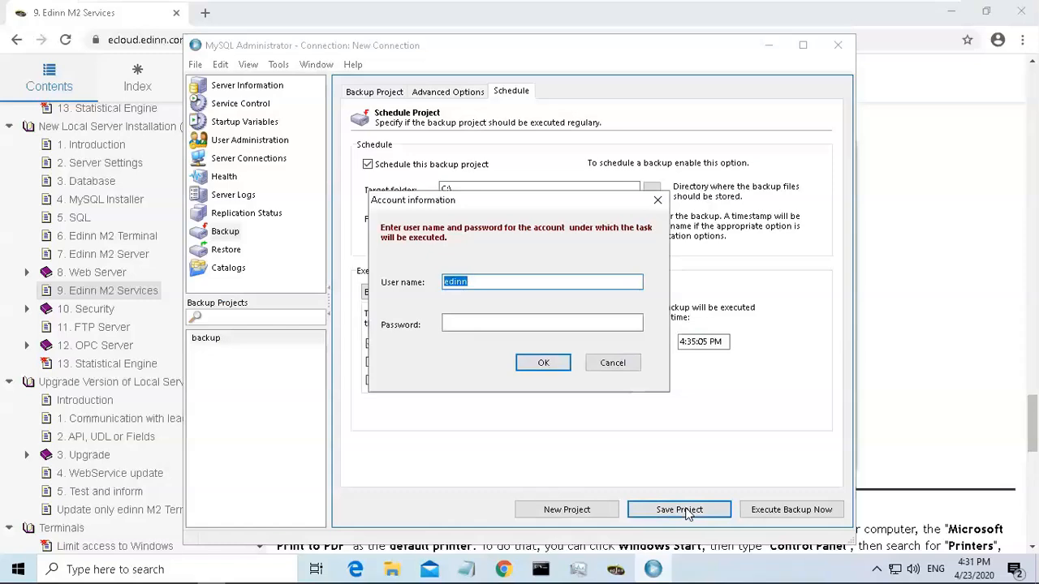
pyautogui.click(479, 282)
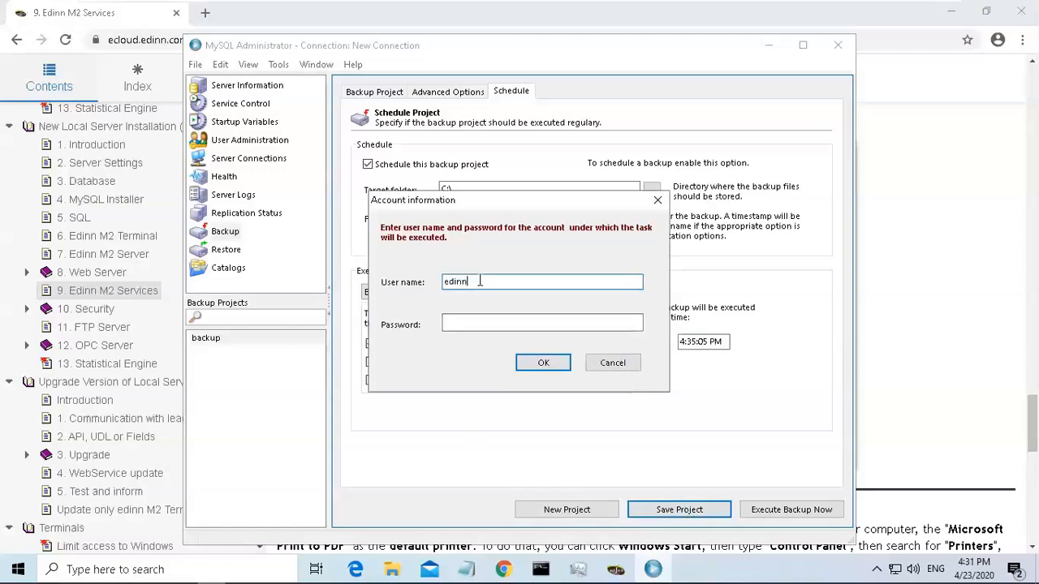
pyautogui.moveTo(493, 281); pyautogui.dragTo(408, 294)
pyautogui.click(516, 282)
pyautogui.click(512, 322)
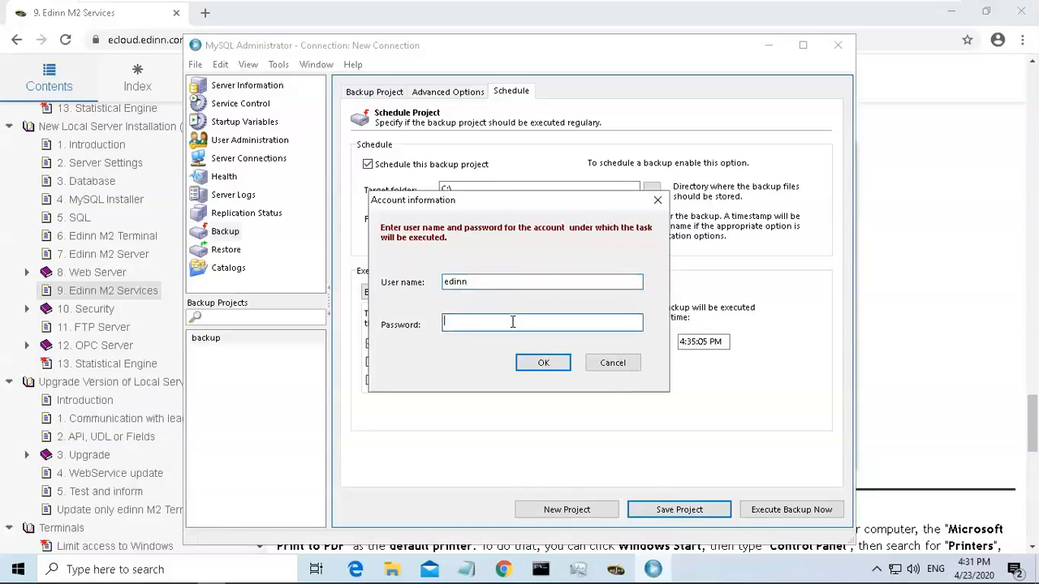
pyautogui.click(543, 363)
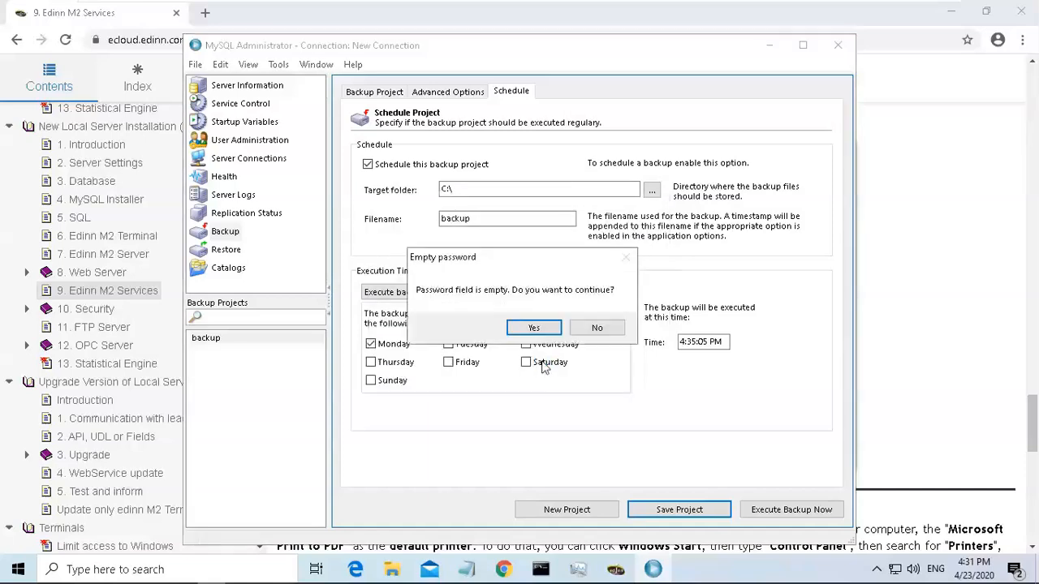
pyautogui.click(534, 328)
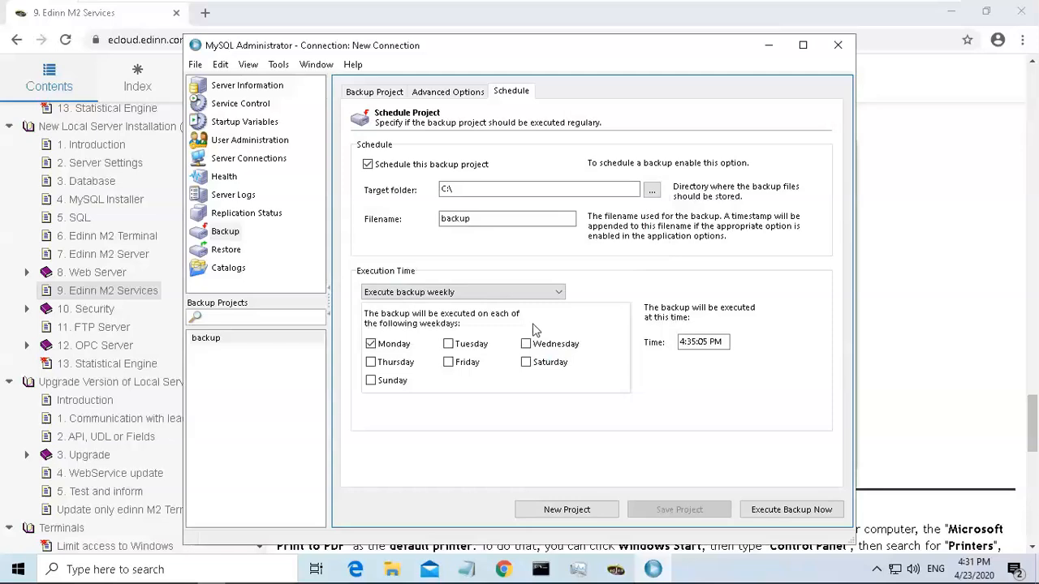
# Follow the guide's default printer instructions by opening Devices and Printers from the Control Panel.
pyautogui.click(969, 234)
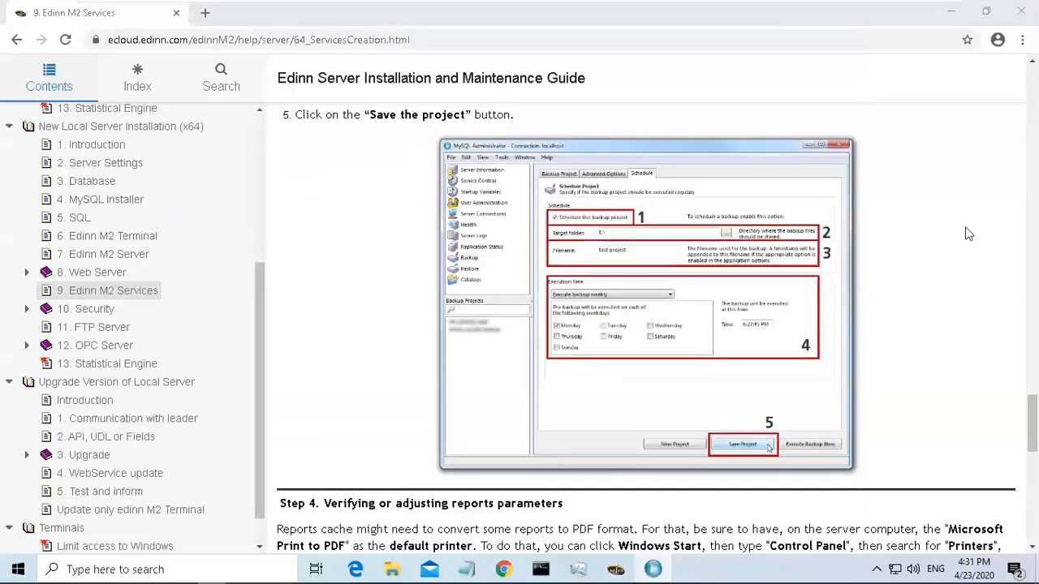
pyautogui.moveTo(1033, 420); pyautogui.dragTo(1035, 458)
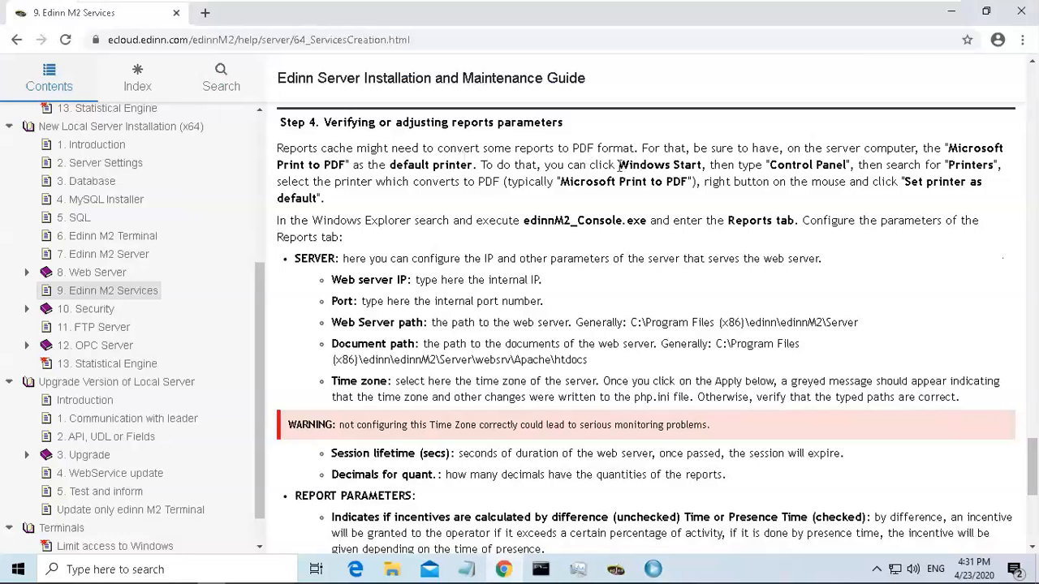
pyautogui.moveTo(617, 165); pyautogui.dragTo(697, 158)
pyautogui.click(809, 178)
pyautogui.click(183, 570)
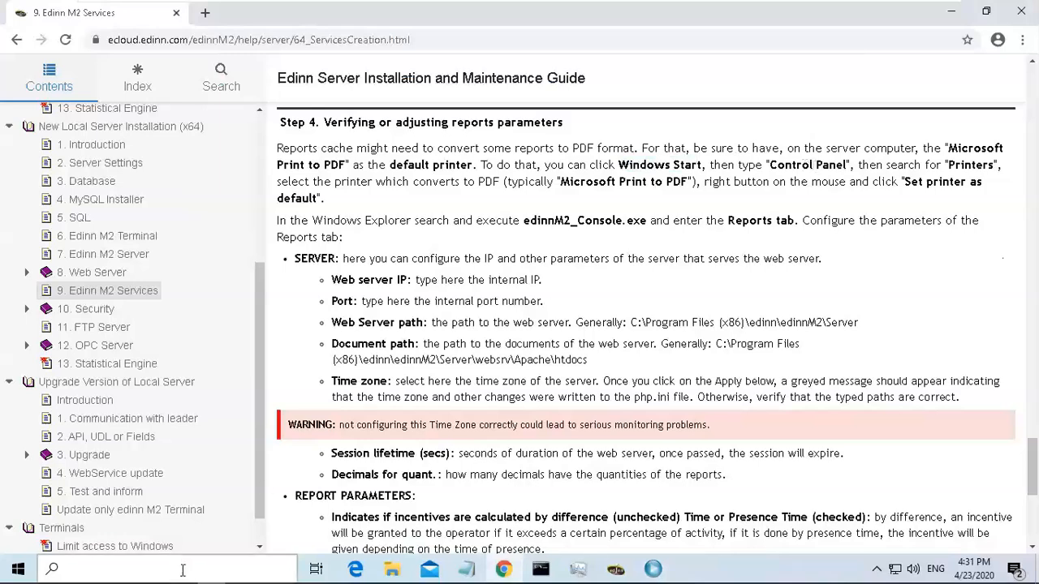
pyautogui.write('control')
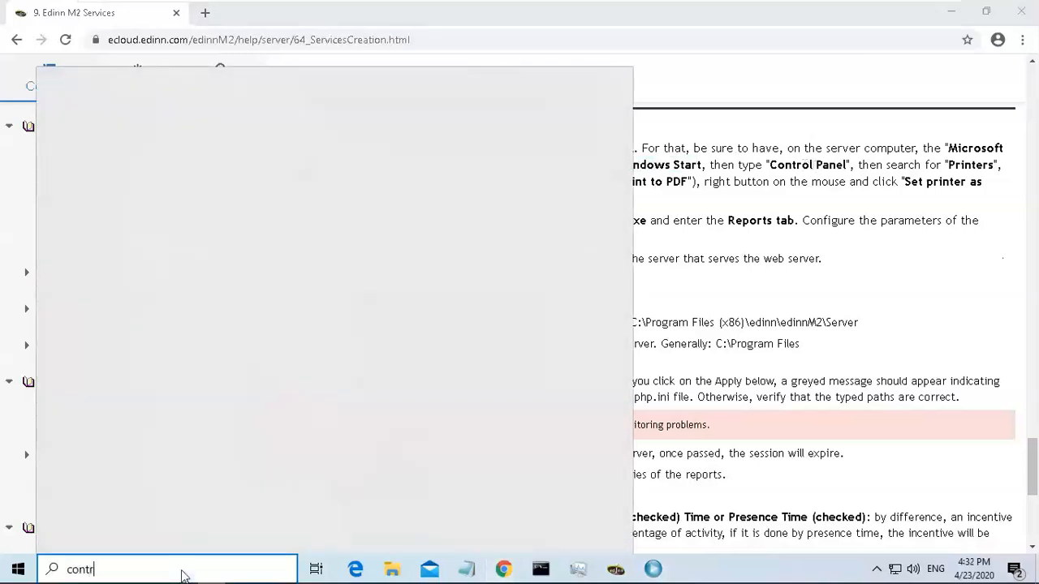
pyautogui.click(160, 145)
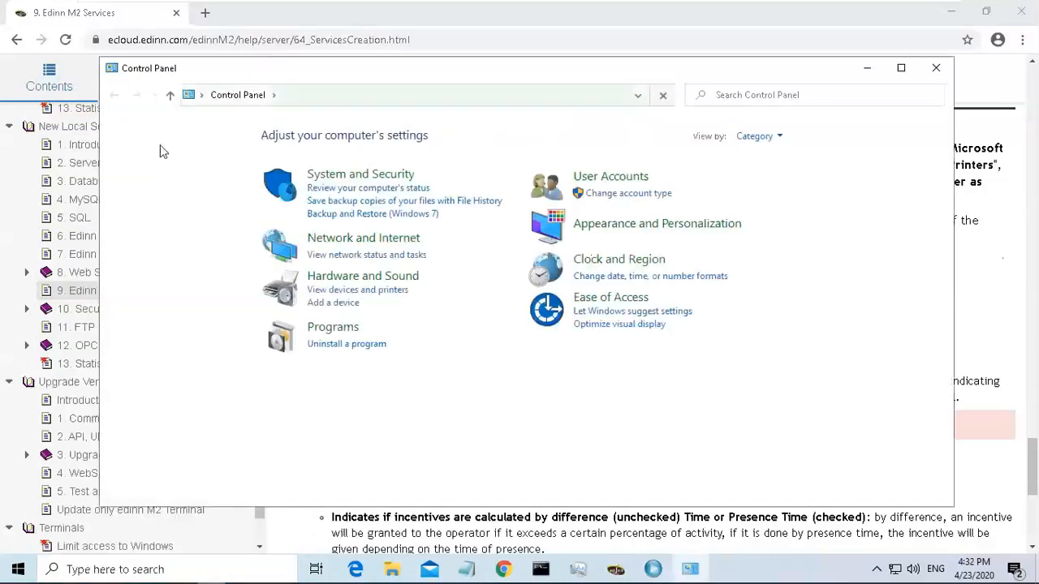
pyautogui.click(379, 278)
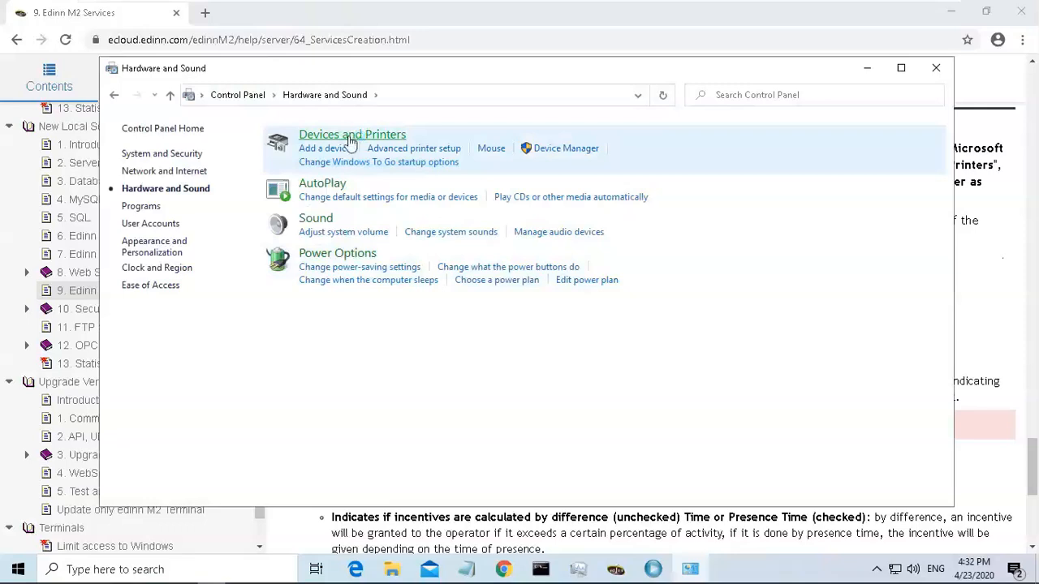
pyautogui.click(351, 138)
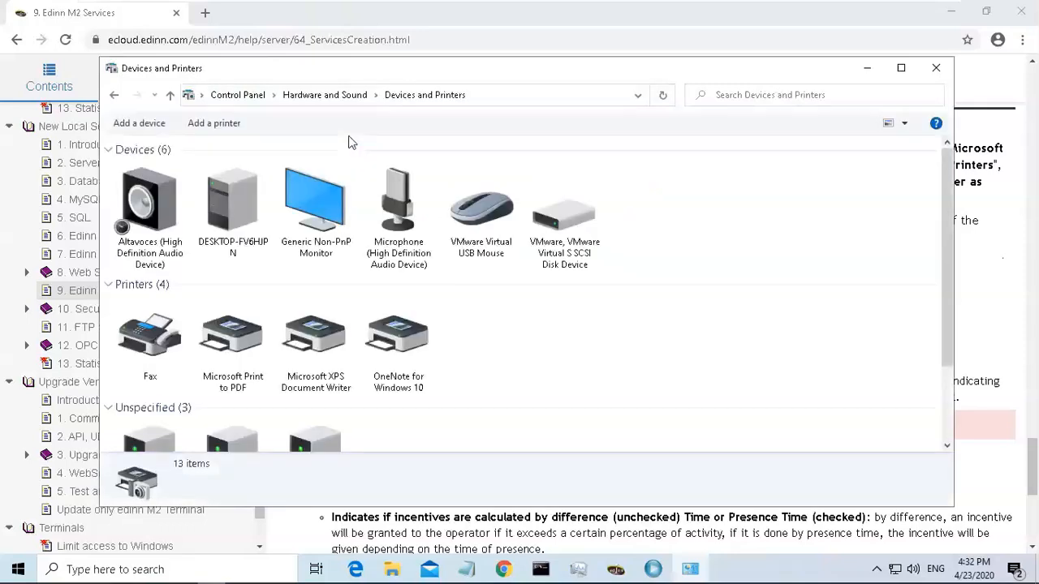
# Set Microsoft Print to PDF as the default printer, confirm, and close the Devices and Printers window.
pyautogui.click(237, 341)
pyautogui.rightClick(238, 349)
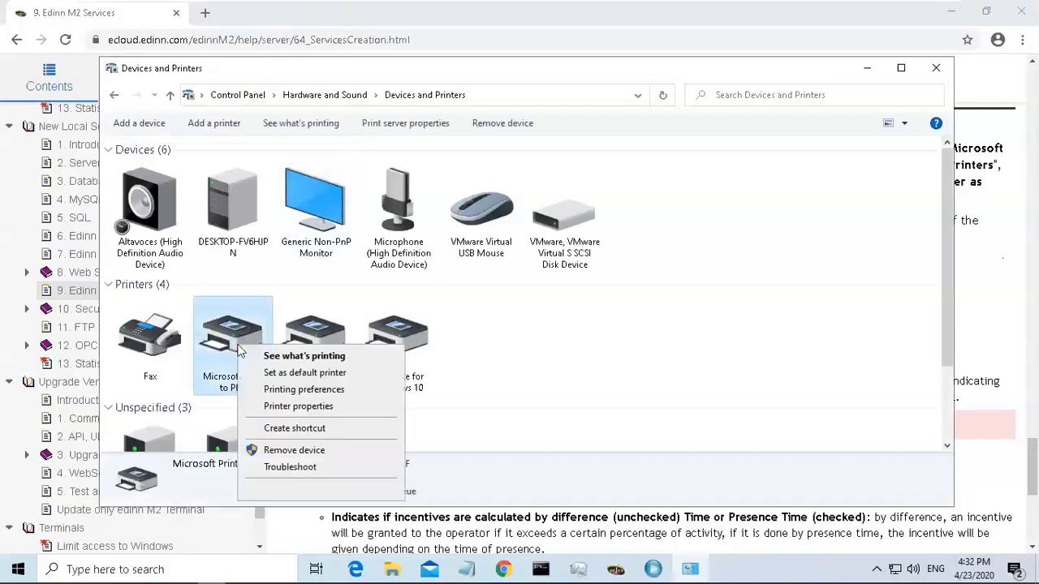
pyautogui.click(304, 374)
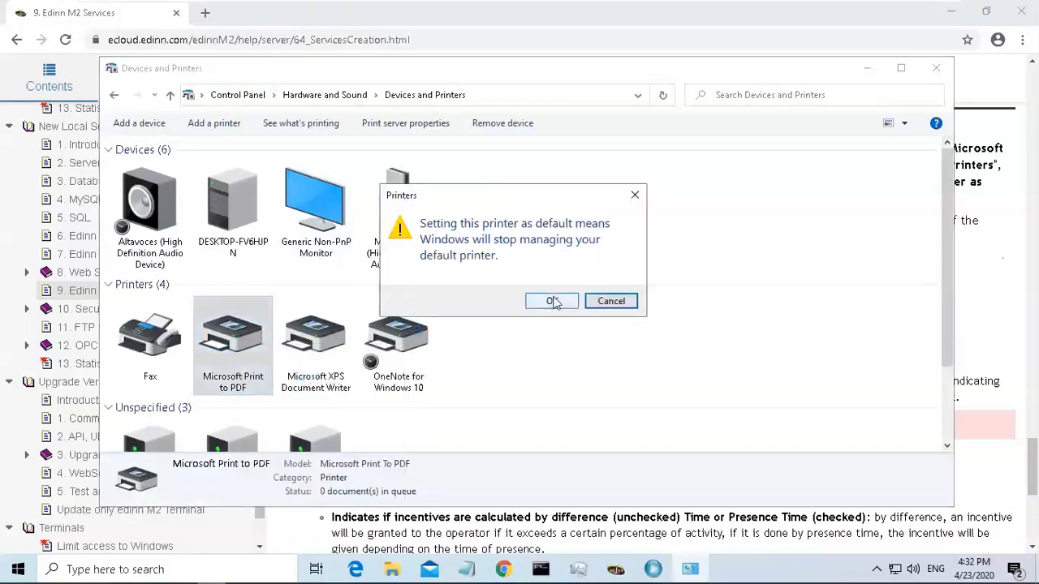
pyautogui.click(552, 301)
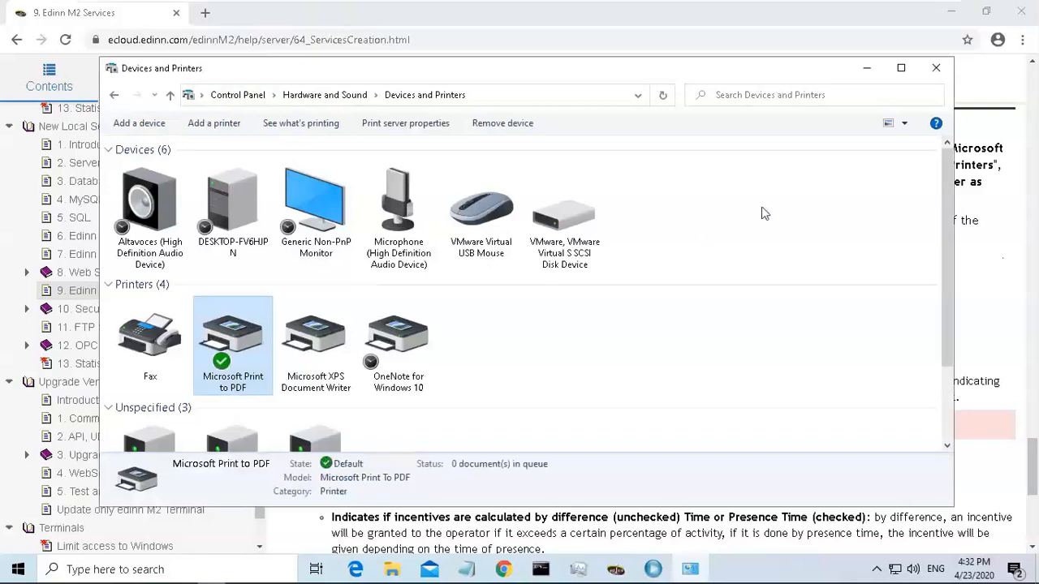
pyautogui.click(936, 68)
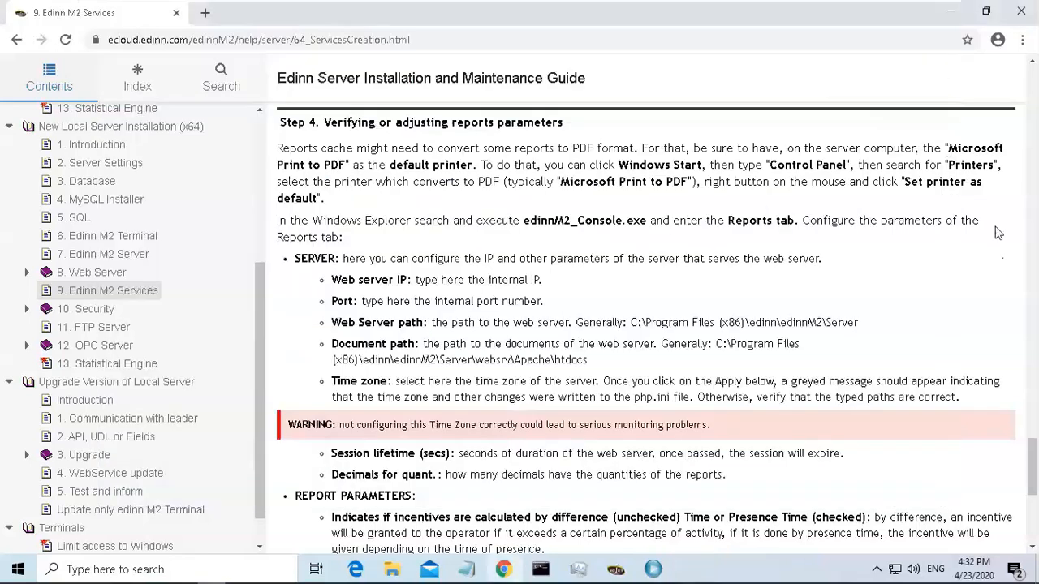
# Read the guide's Security section and its inbound rule example to see which firewall ports to open.
pyautogui.moveTo(1033, 477)
pyautogui.mouseDown()
pyautogui.moveTo(1032, 526)
pyautogui.moveTo(1032, 454)
pyautogui.moveTo(1034, 467)
pyautogui.mouseUp()
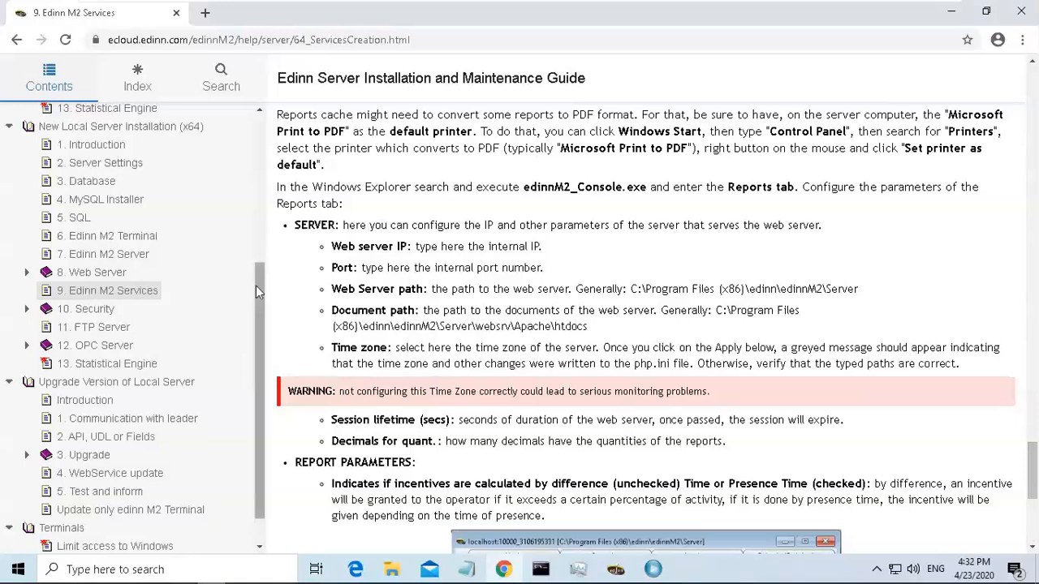
pyautogui.scroll(-1, 211, 294)
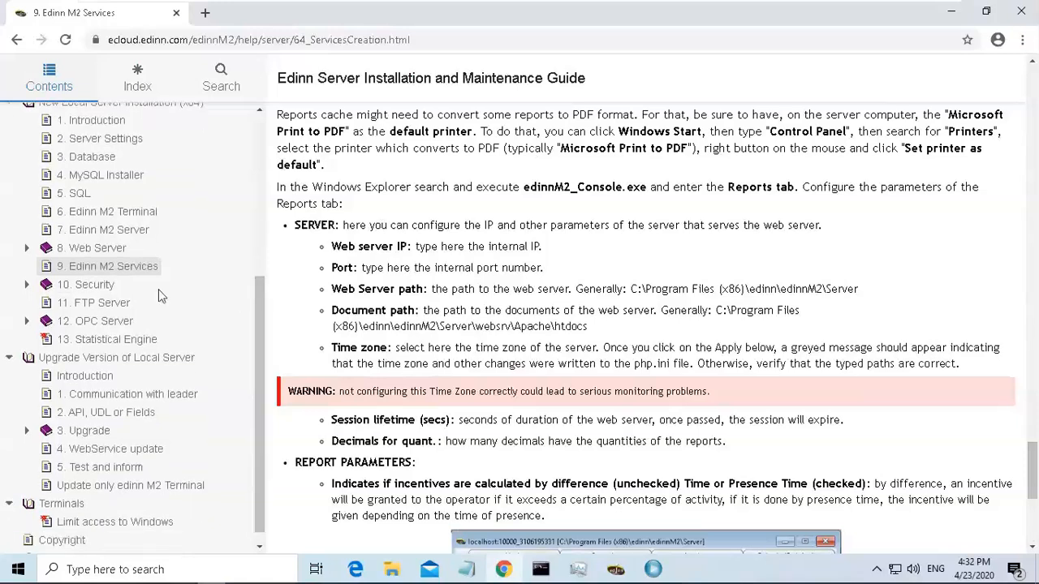
pyautogui.click(88, 285)
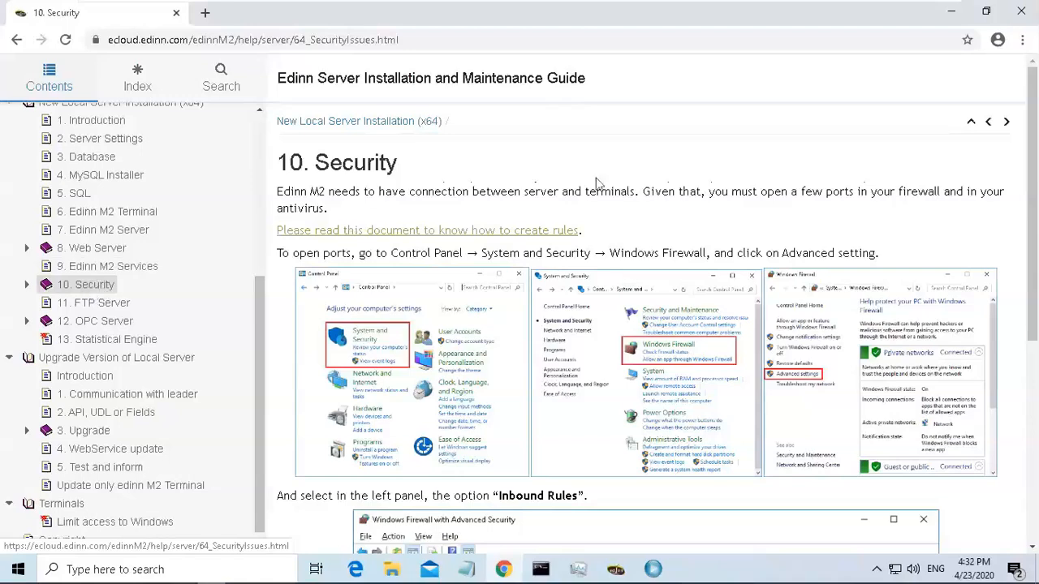
pyautogui.moveTo(1034, 178); pyautogui.dragTo(1034, 341)
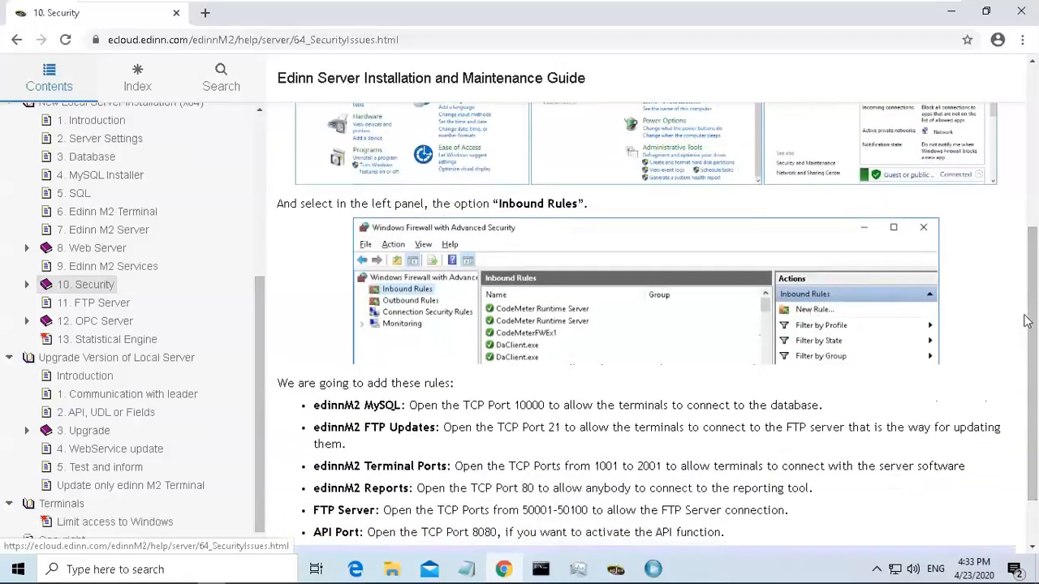
pyautogui.moveTo(1032, 233); pyautogui.dragTo(1033, 195)
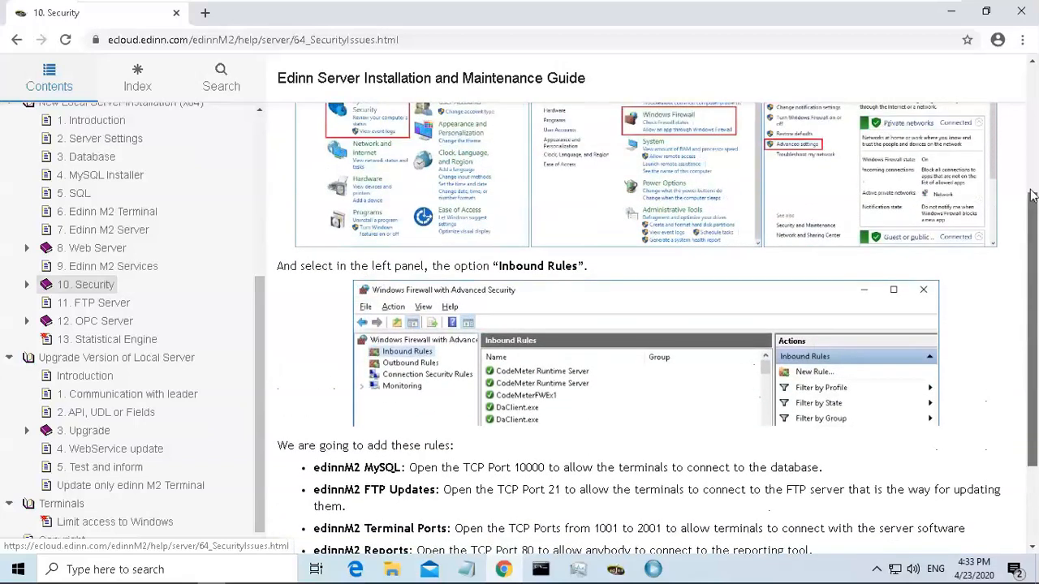
pyautogui.scroll(3, 513, 234)
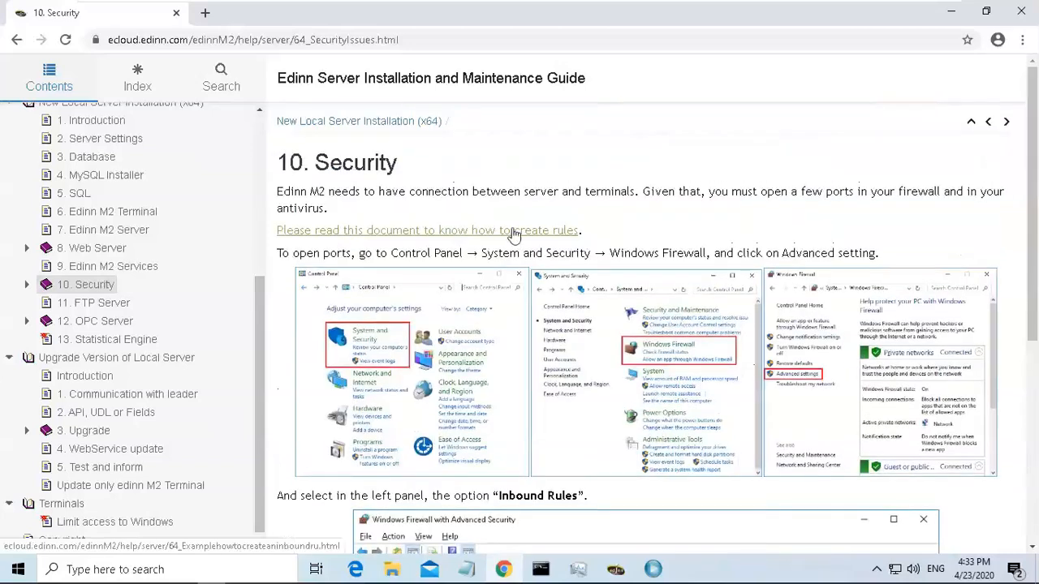
pyautogui.click(513, 234)
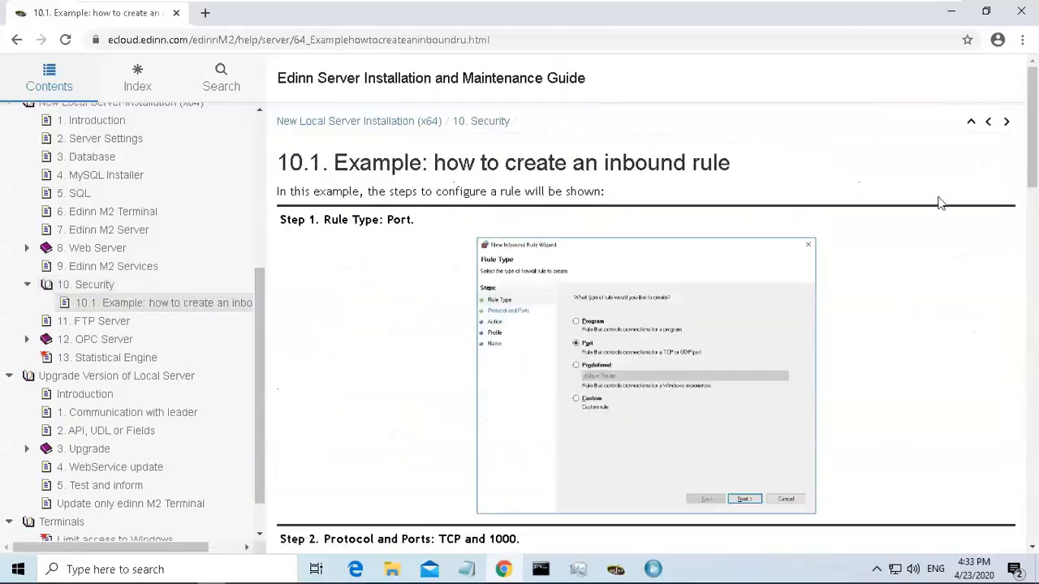
pyautogui.moveTo(1032, 174); pyautogui.dragTo(1032, 482)
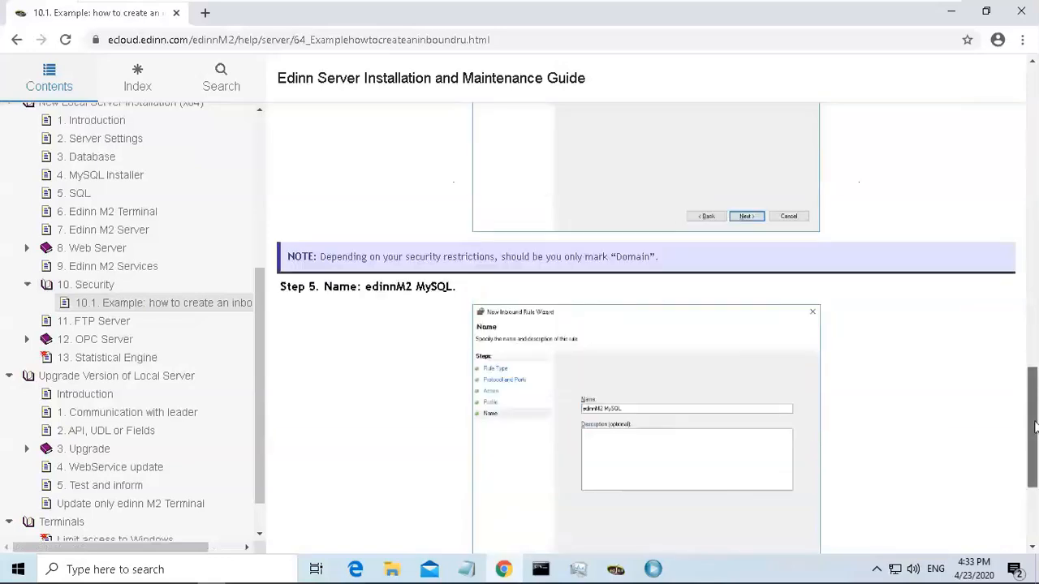
pyautogui.click(90, 285)
pyautogui.moveTo(1027, 174); pyautogui.dragTo(1027, 374)
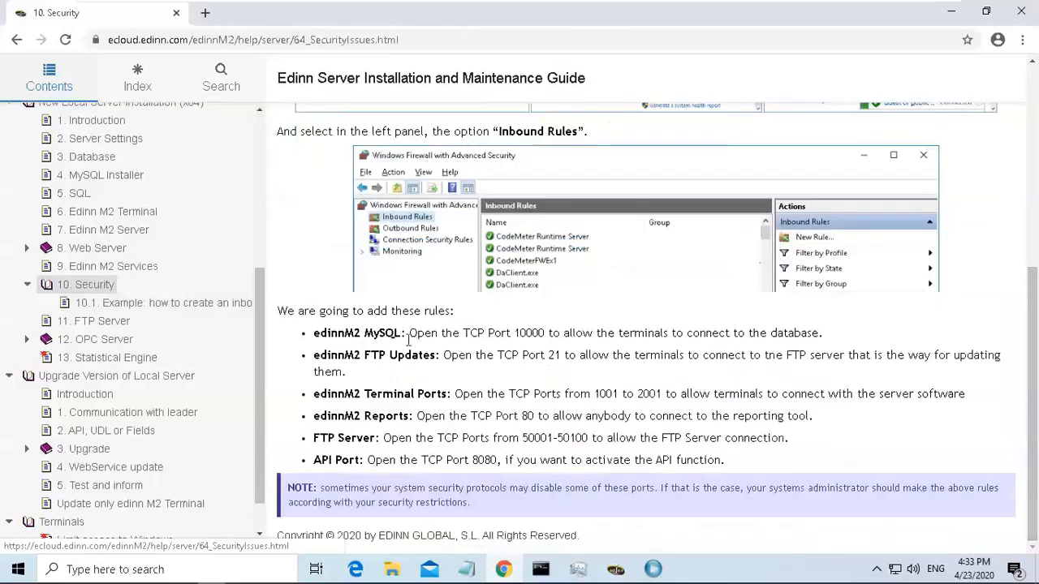
pyautogui.moveTo(313, 333); pyautogui.dragTo(375, 443)
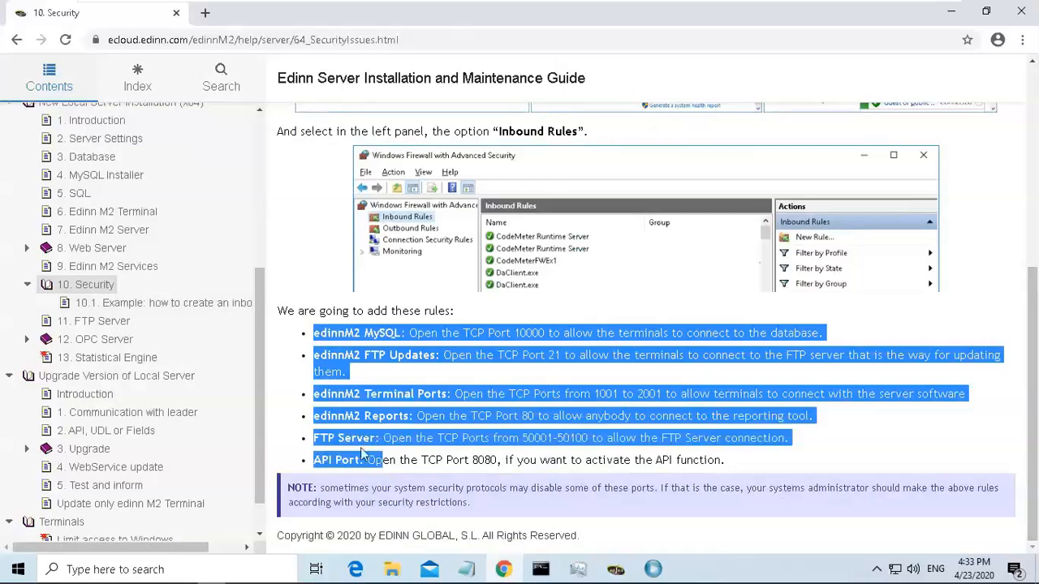
pyautogui.click(362, 456)
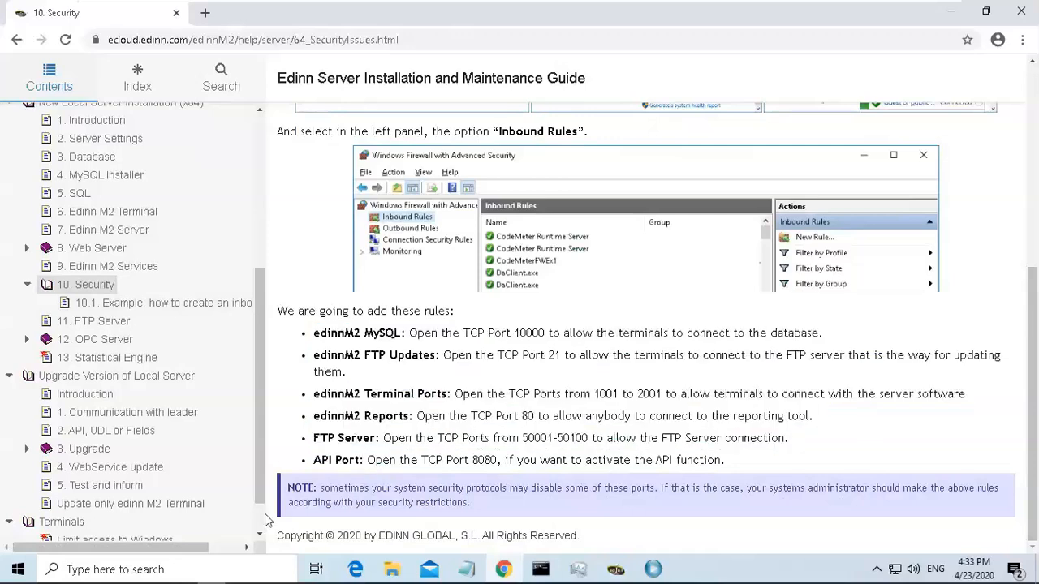
# Open Windows Defender Firewall and its Advanced settings.
pyautogui.click(213, 574)
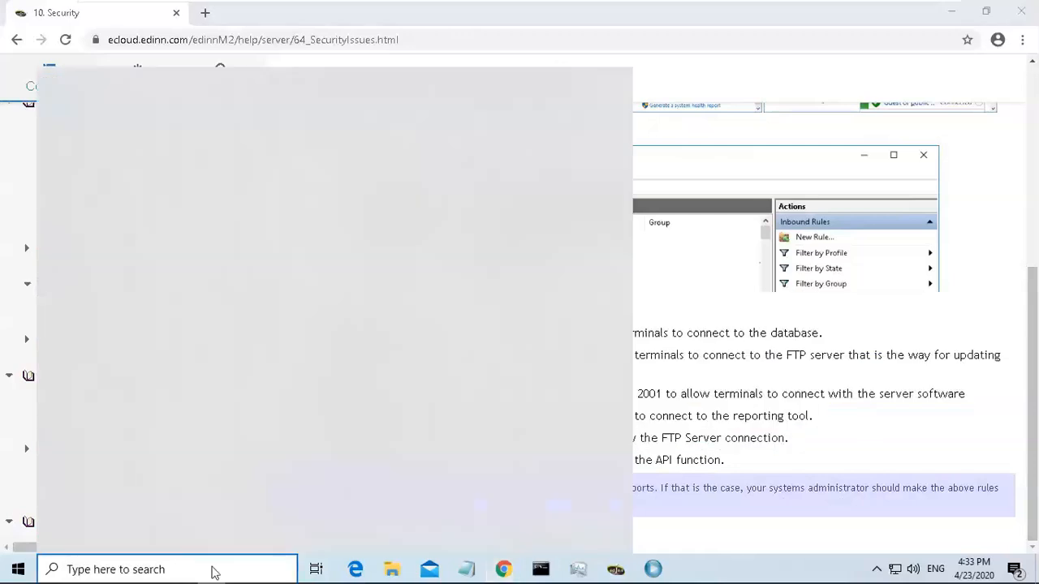
pyautogui.write('fire')
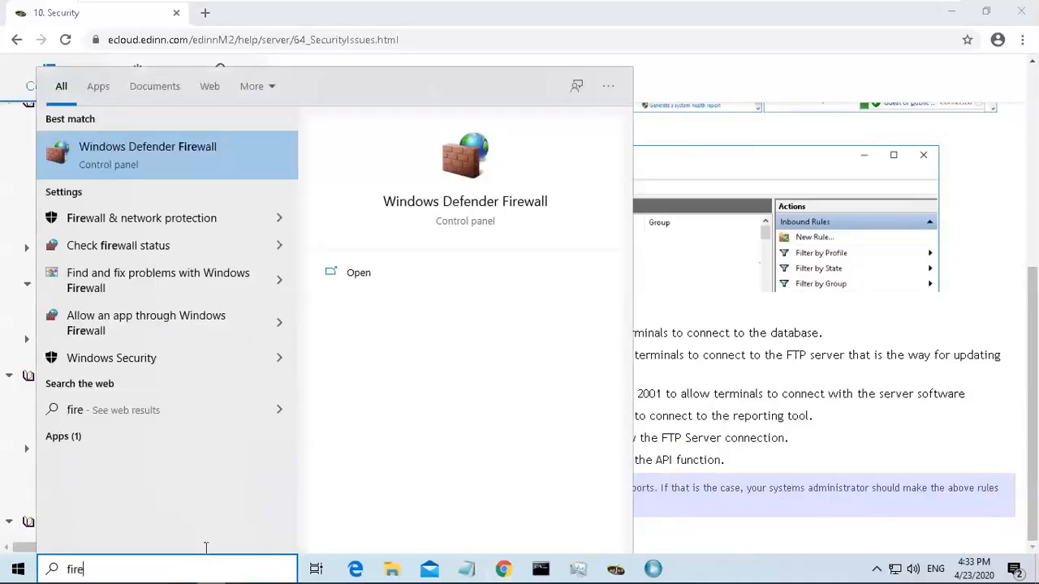
pyautogui.click(140, 156)
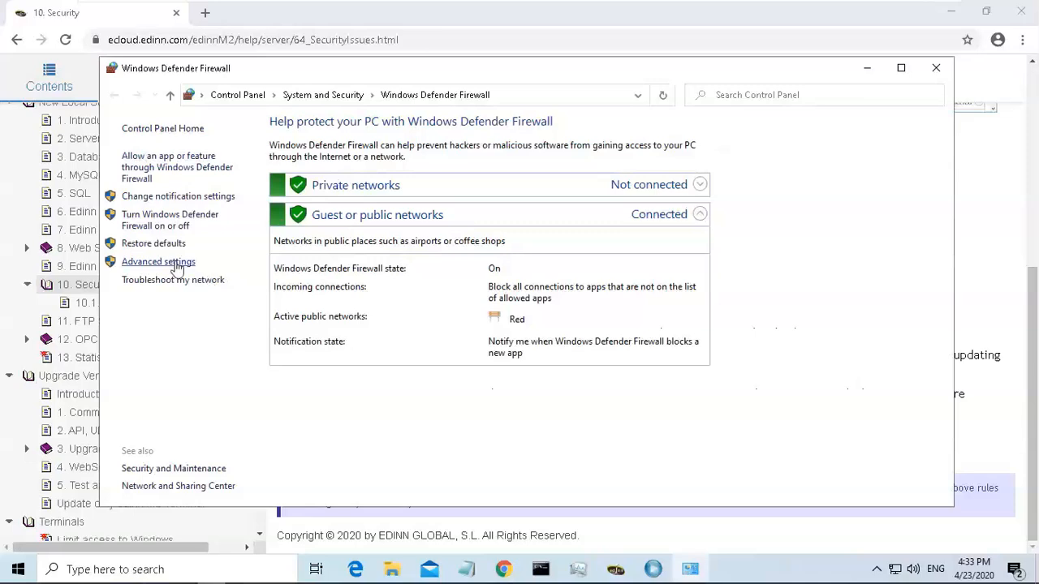
pyautogui.click(174, 265)
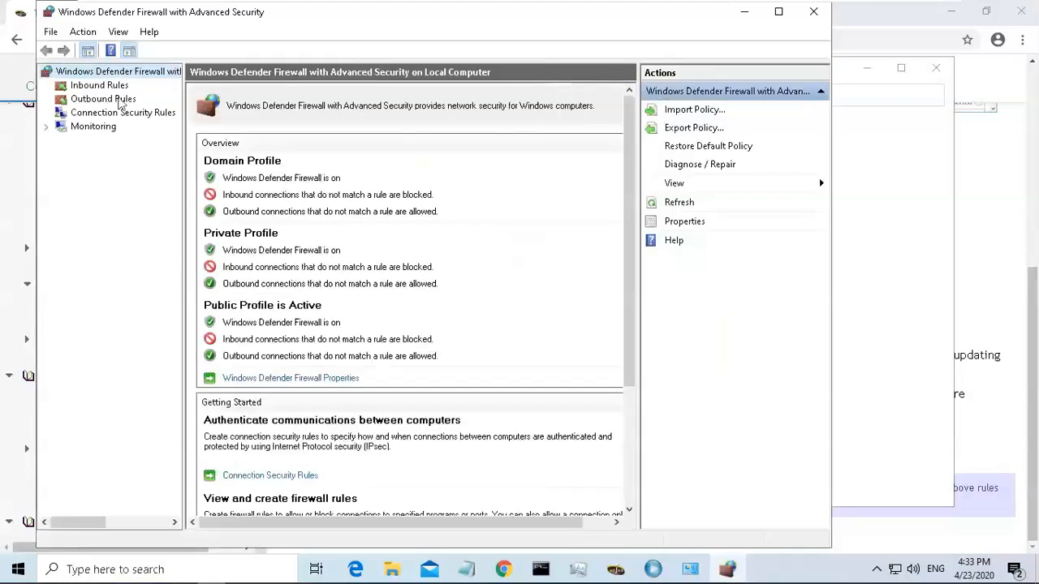
# Start a new inbound rule of type Port from the Inbound Rules list.
pyautogui.click(99, 86)
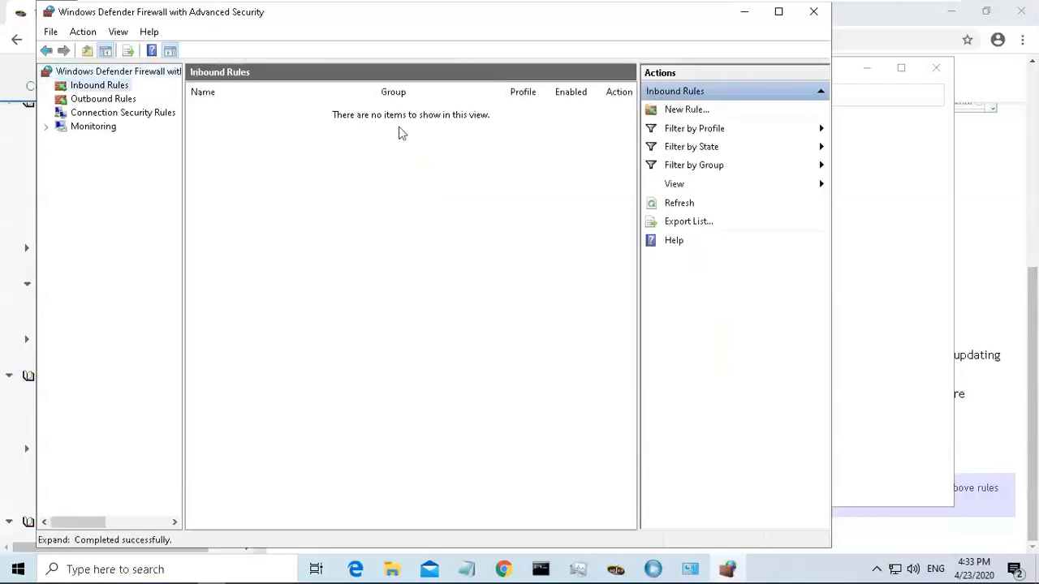
pyautogui.click(687, 112)
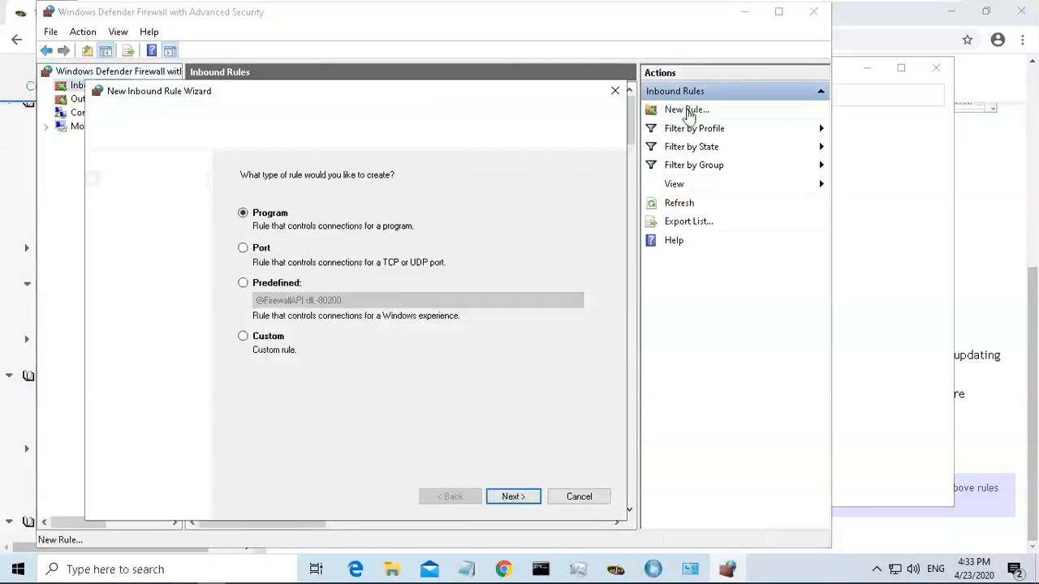
pyautogui.click(244, 249)
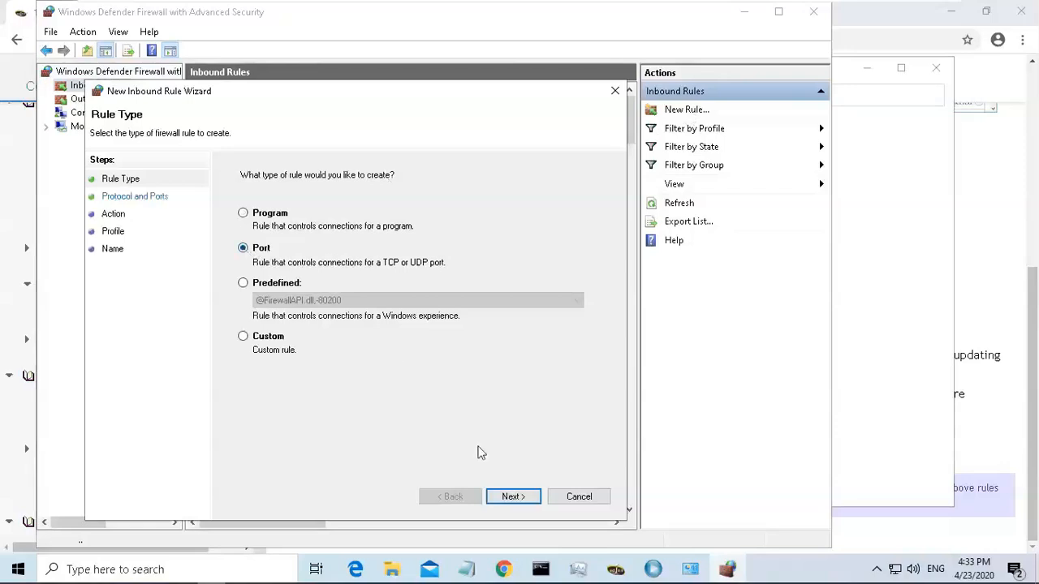
pyautogui.click(519, 498)
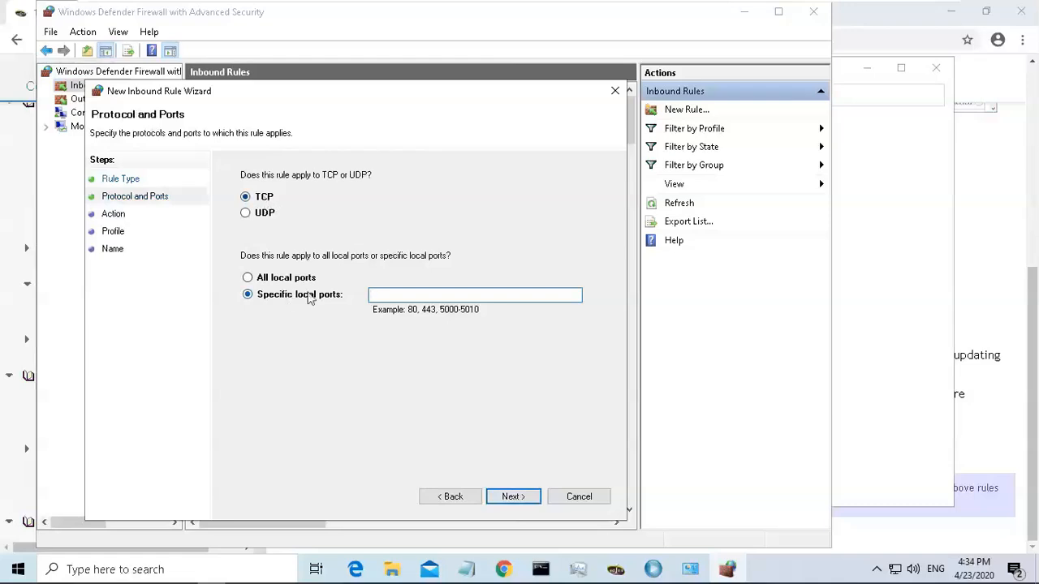
# Copy the rule name edinnM2 MySQL from the guide's Security section and return to the firewall wizard.
pyautogui.click(980, 236)
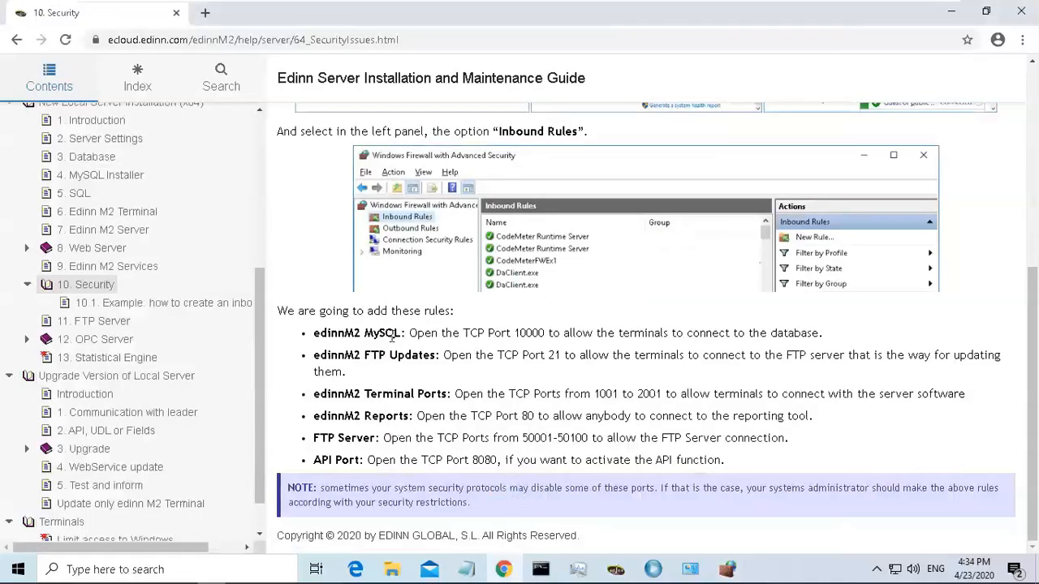
pyautogui.moveTo(315, 333); pyautogui.dragTo(400, 339)
pyautogui.hotkey('ctrl', 'c')
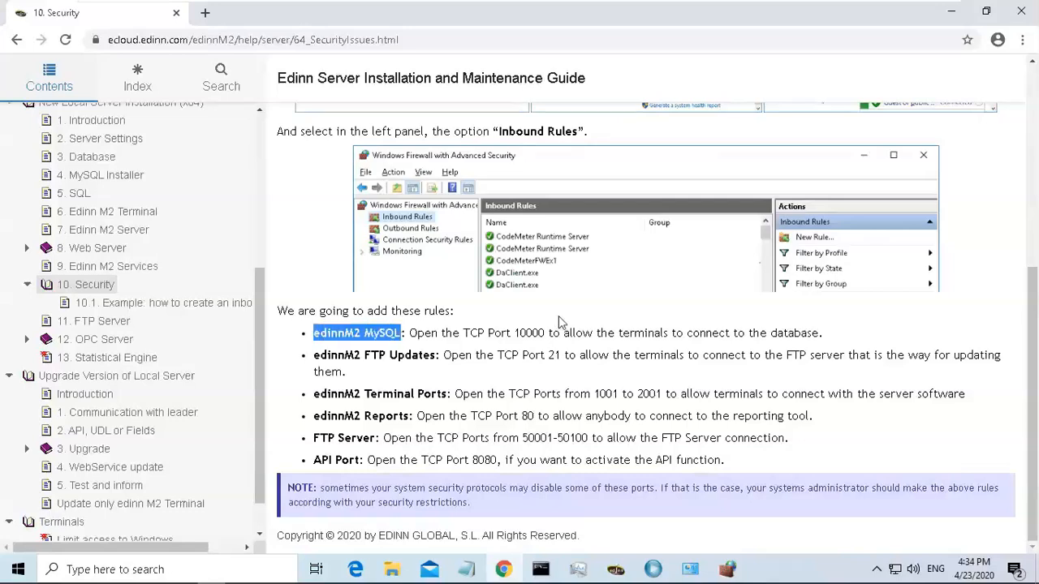
pyautogui.click(524, 327)
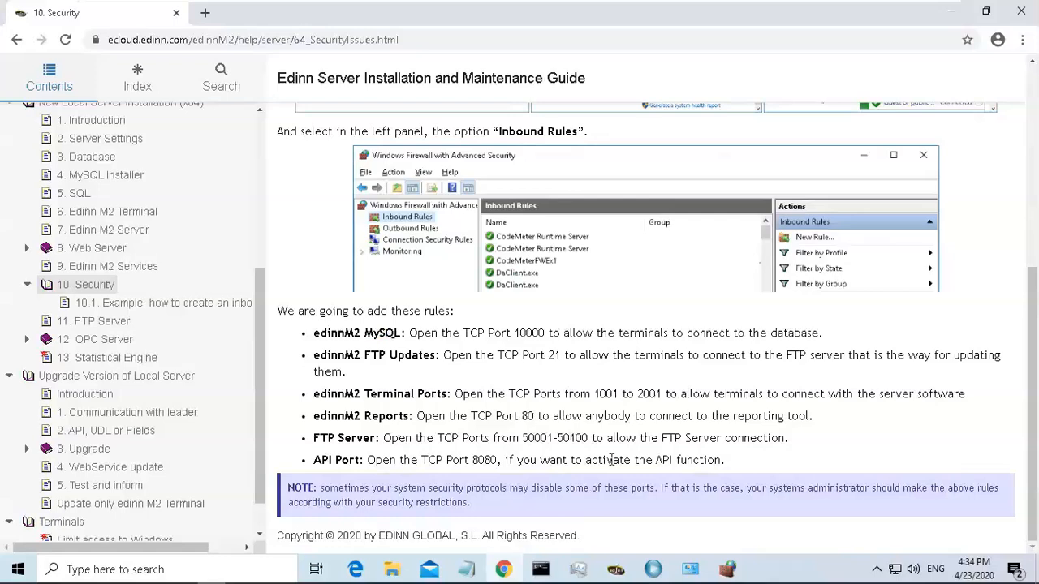
pyautogui.click(728, 569)
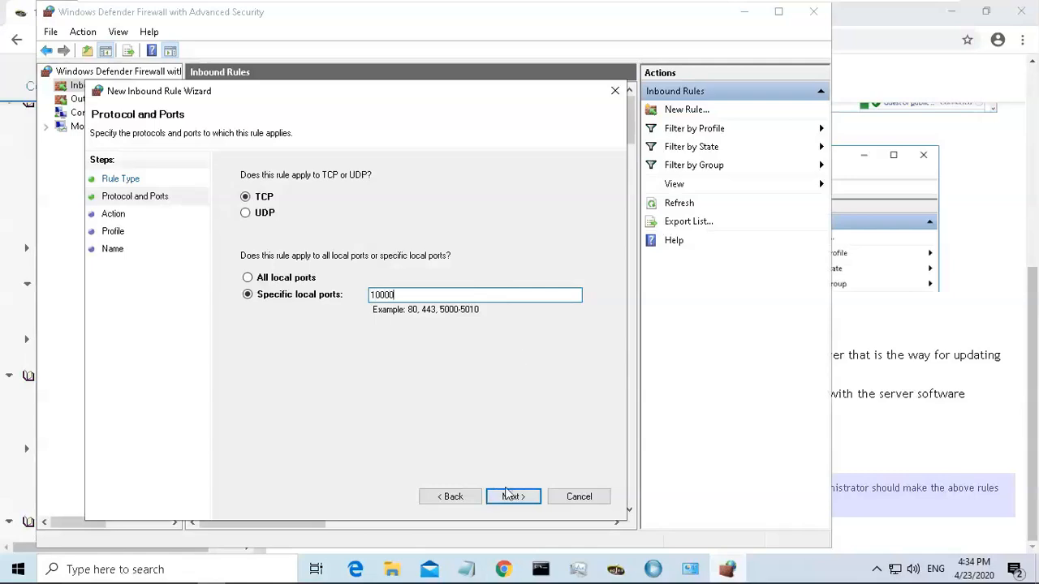
# Finish the rule allowing TCP port 10000 on Domain and Private profiles only, named edinnM2 MySQL.
pyautogui.click(512, 497)
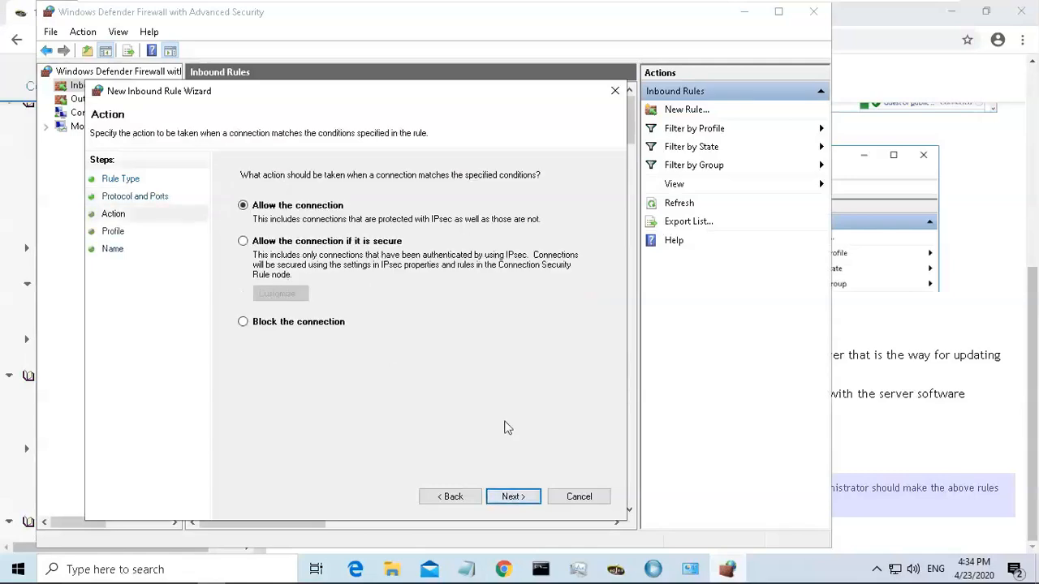
pyautogui.click(513, 497)
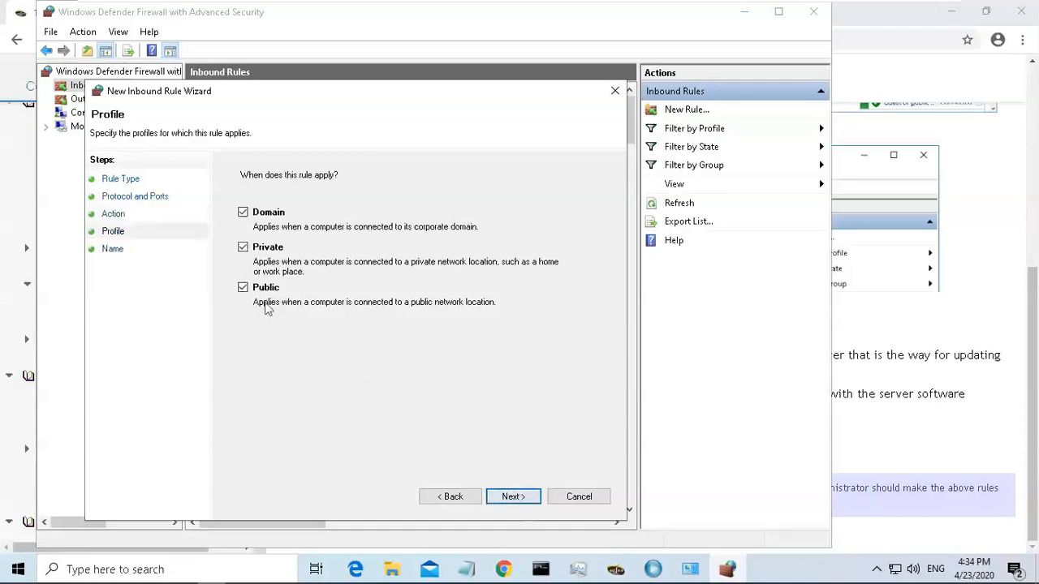
pyautogui.click(244, 289)
pyautogui.click(521, 498)
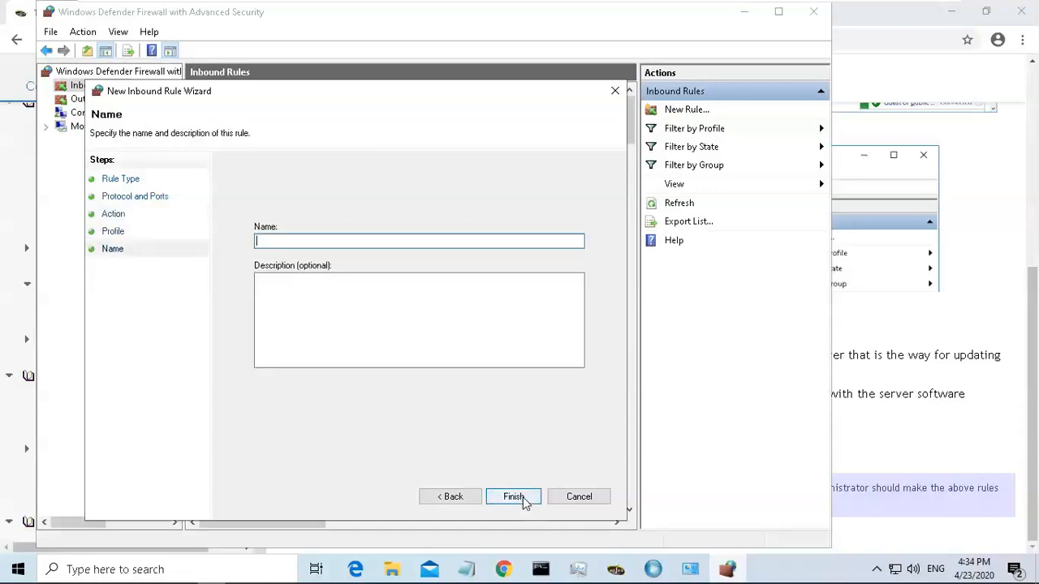
pyautogui.hotkey('ctrl', 'v')
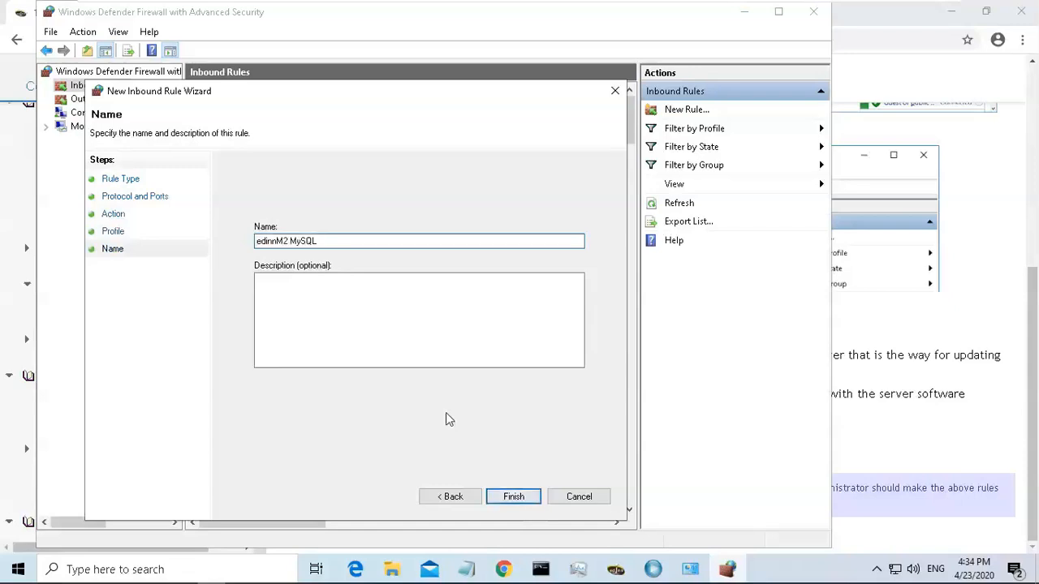
pyautogui.click(511, 497)
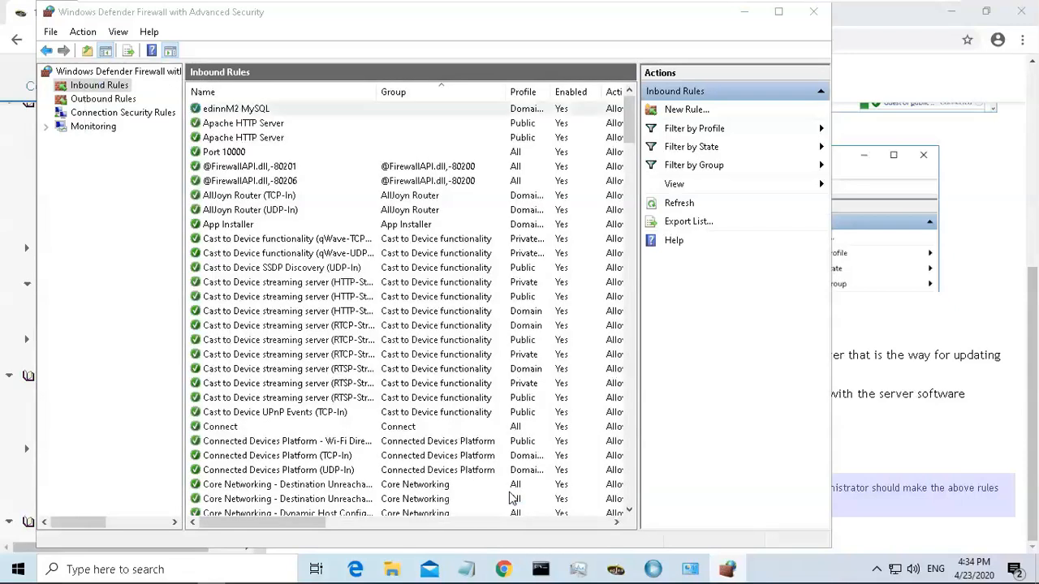
# Copy the rule name edinnM2 FTP Updates from the guide and return to the firewall window.
pyautogui.click(918, 333)
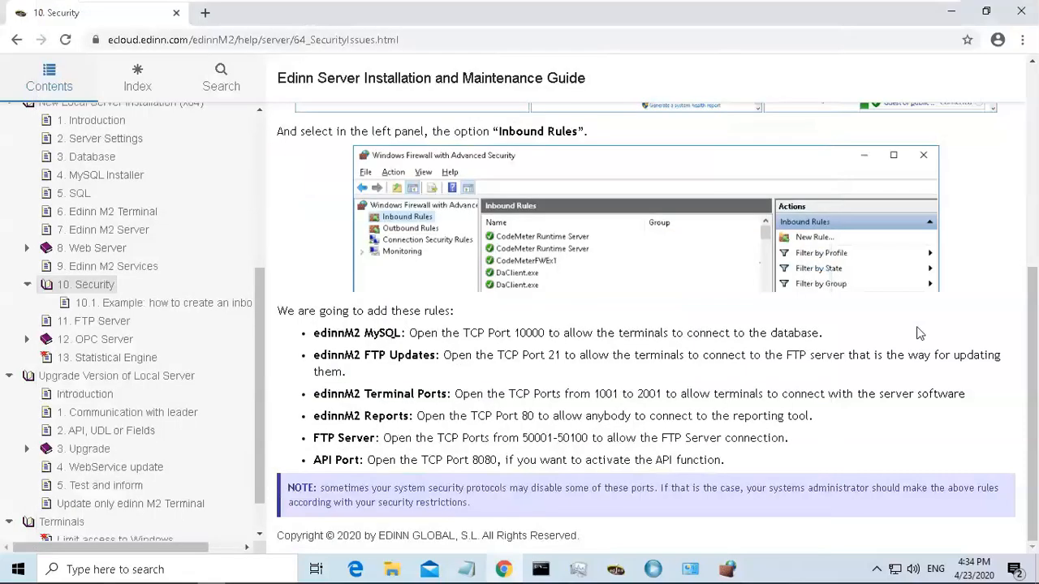
pyautogui.moveTo(315, 355); pyautogui.dragTo(438, 357)
pyautogui.hotkey('ctrl', 'c')
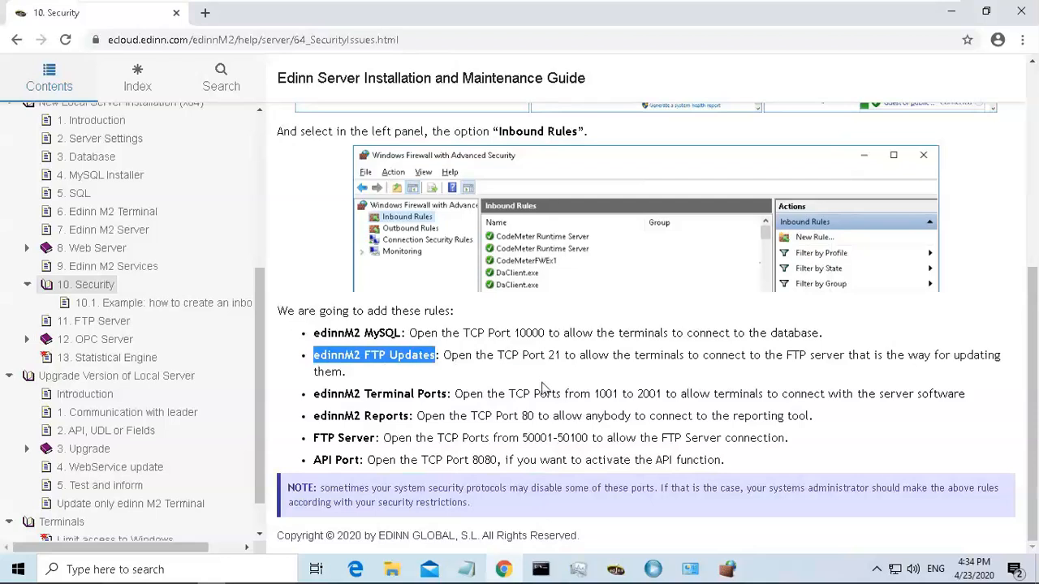
pyautogui.click(526, 358)
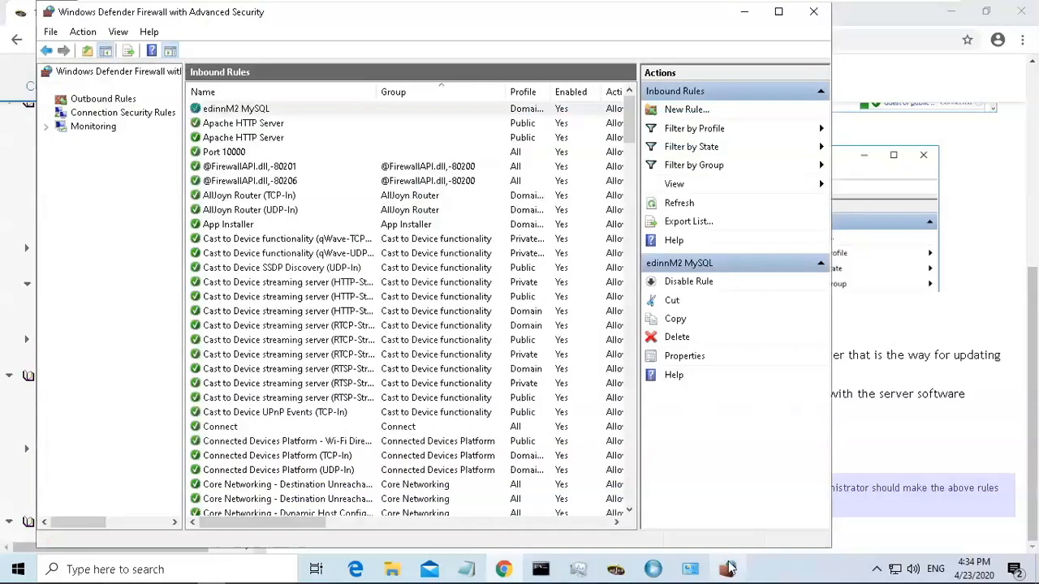
pyautogui.click(728, 568)
# Create an inbound Port rule allowing TCP port 21 on Domain and Private profiles, named edinnM2 FTP Updates.
pyautogui.click(689, 111)
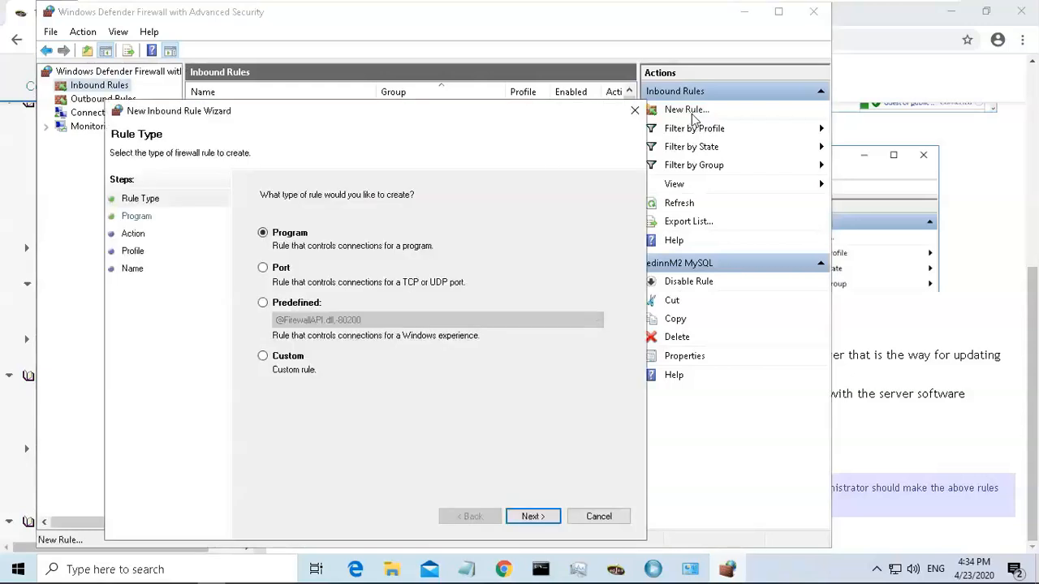
pyautogui.click(284, 271)
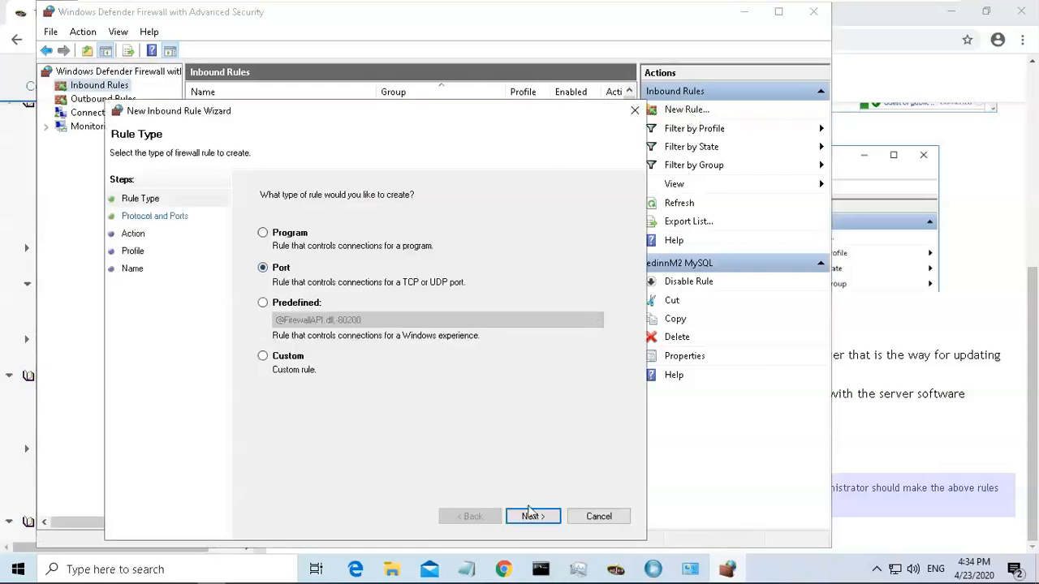
pyautogui.click(532, 517)
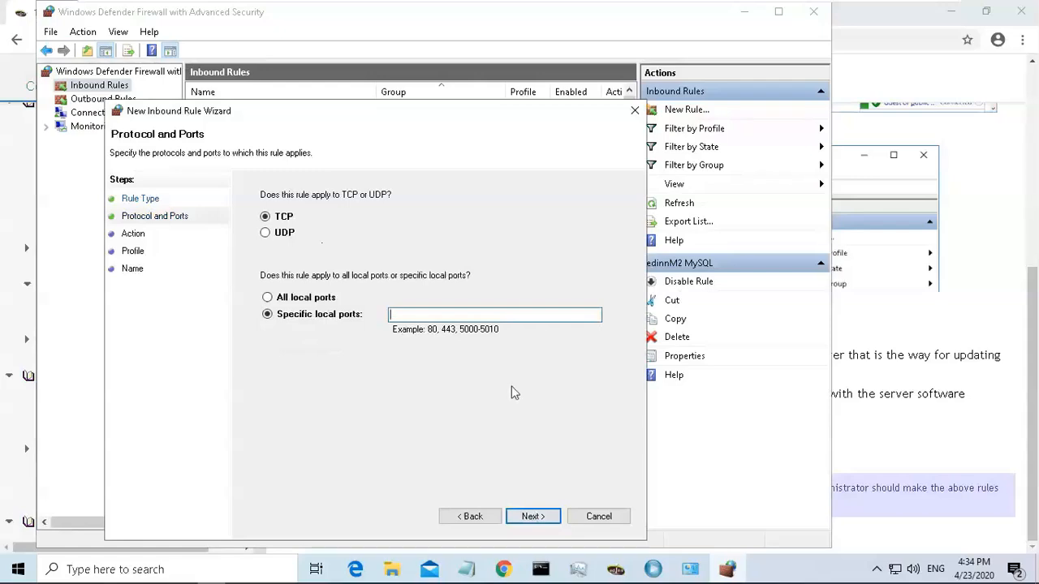
pyautogui.write('21')
pyautogui.click(531, 517)
pyautogui.click(531, 517)
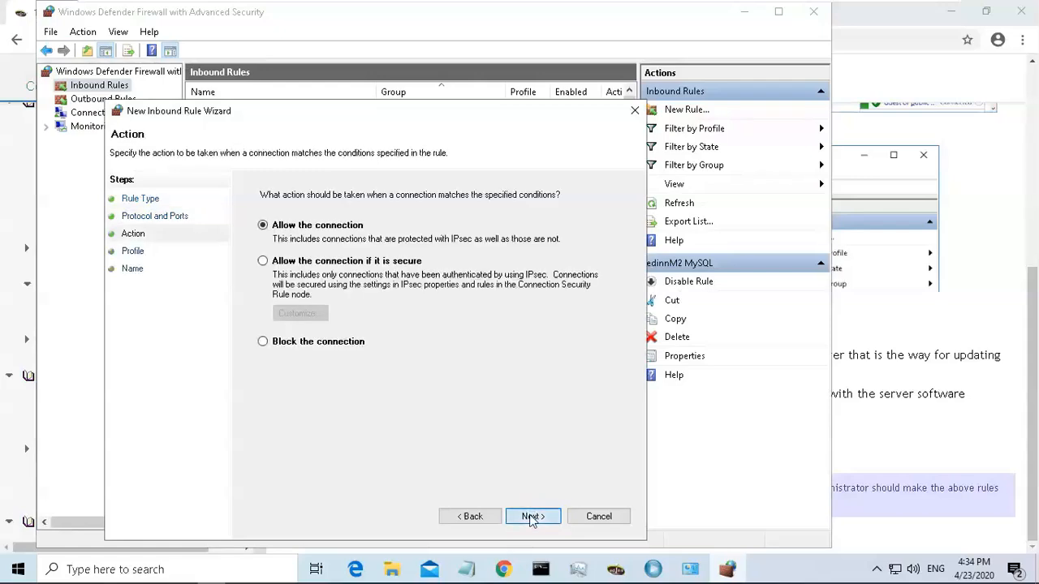
pyautogui.click(263, 308)
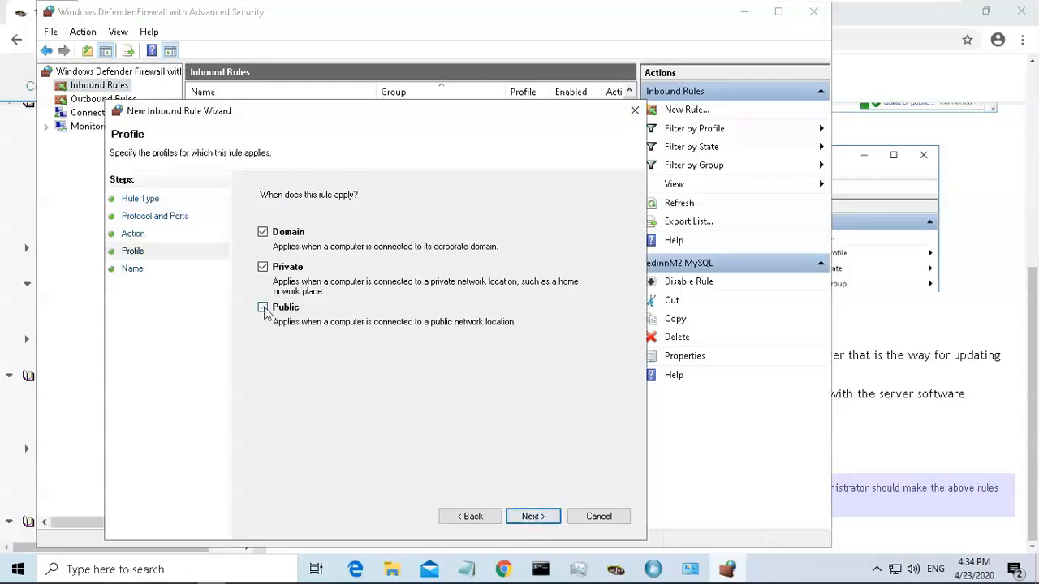
pyautogui.click(530, 516)
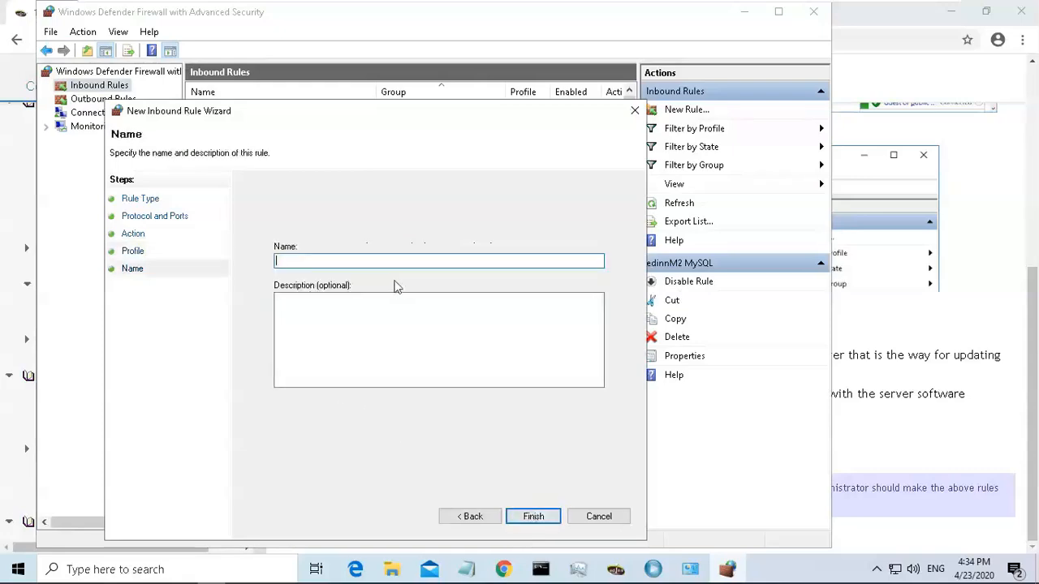
pyautogui.hotkey('ctrl', 'v')
pyautogui.click(534, 519)
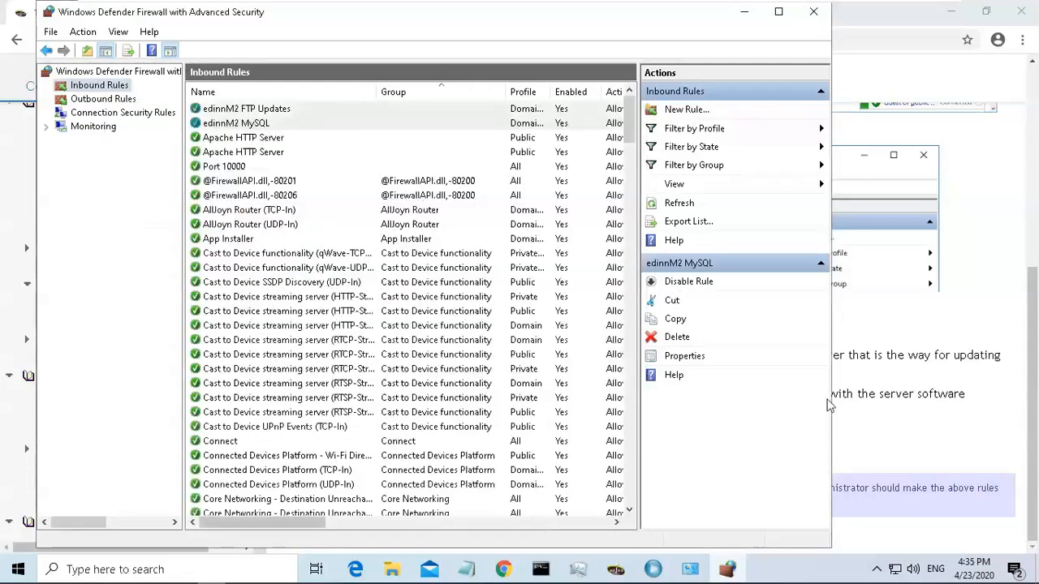
# Copy the rule name edinnM2 Terminal Ports from the guide and return to the firewall window.
pyautogui.click(893, 384)
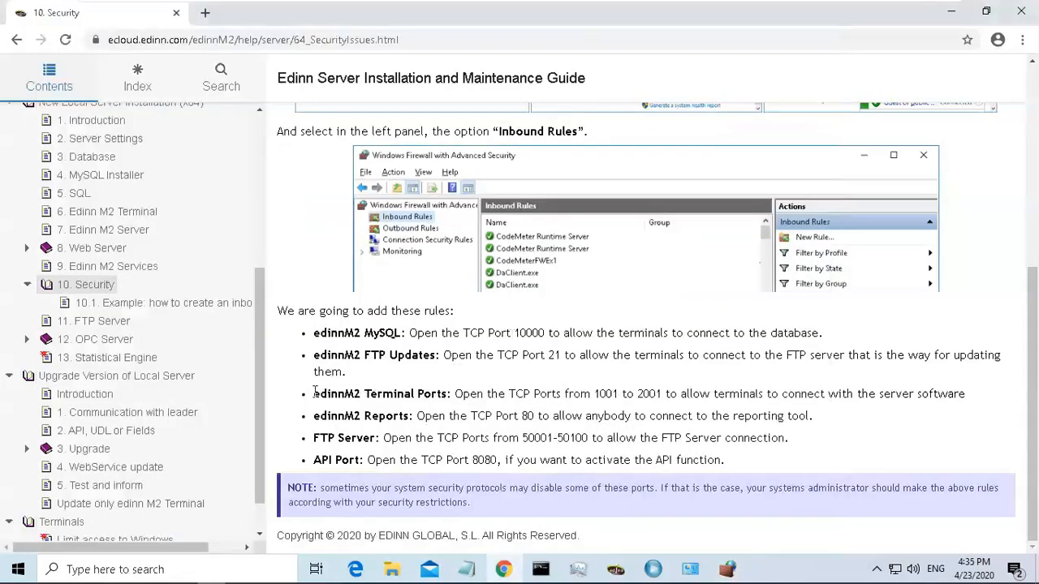
pyautogui.moveTo(329, 394); pyautogui.dragTo(448, 396)
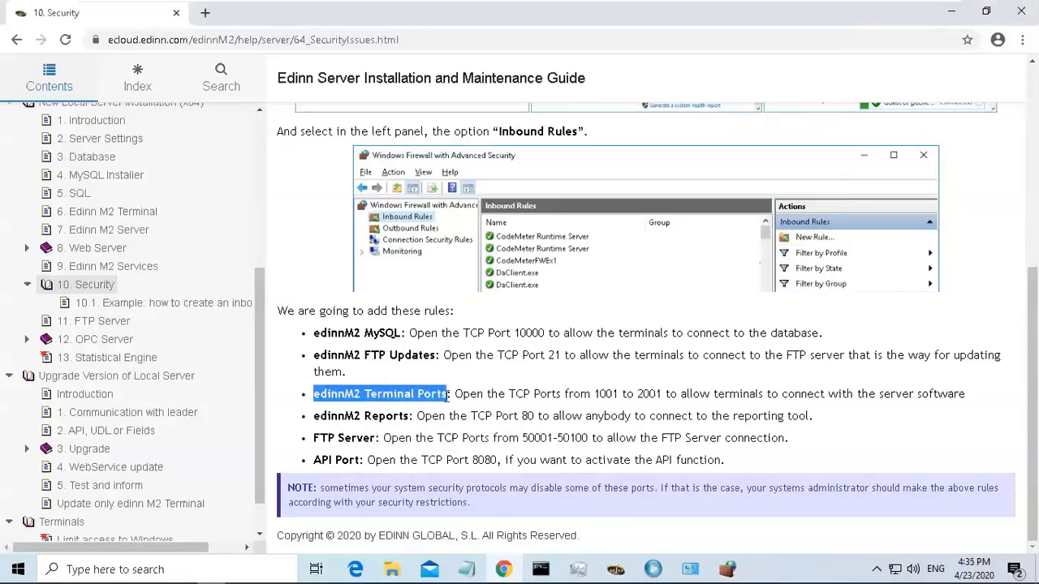
pyautogui.click(729, 569)
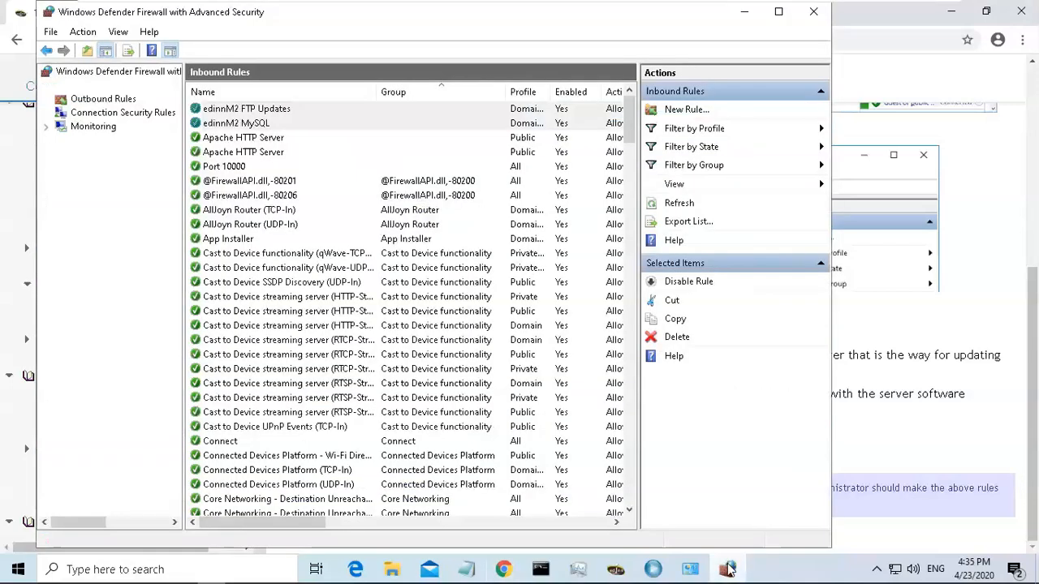
# Start another new inbound rule of type Port.
pyautogui.click(686, 110)
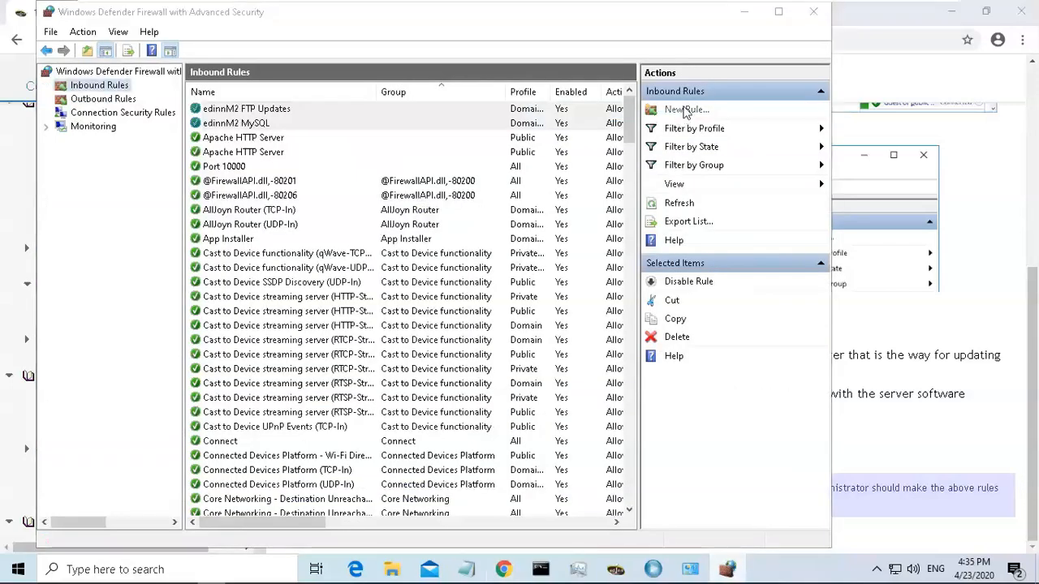
pyautogui.click(303, 290)
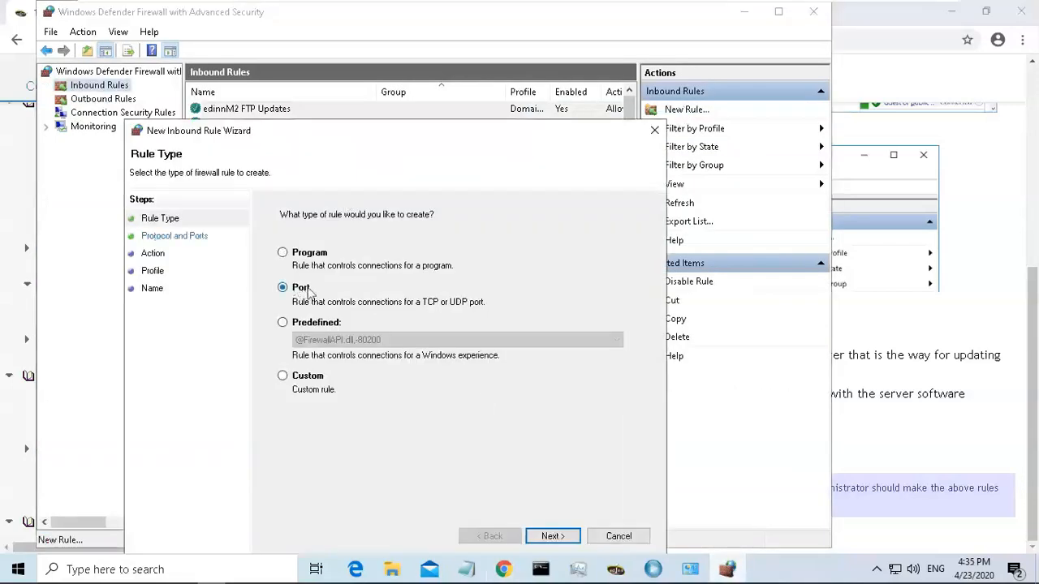
pyautogui.click(552, 537)
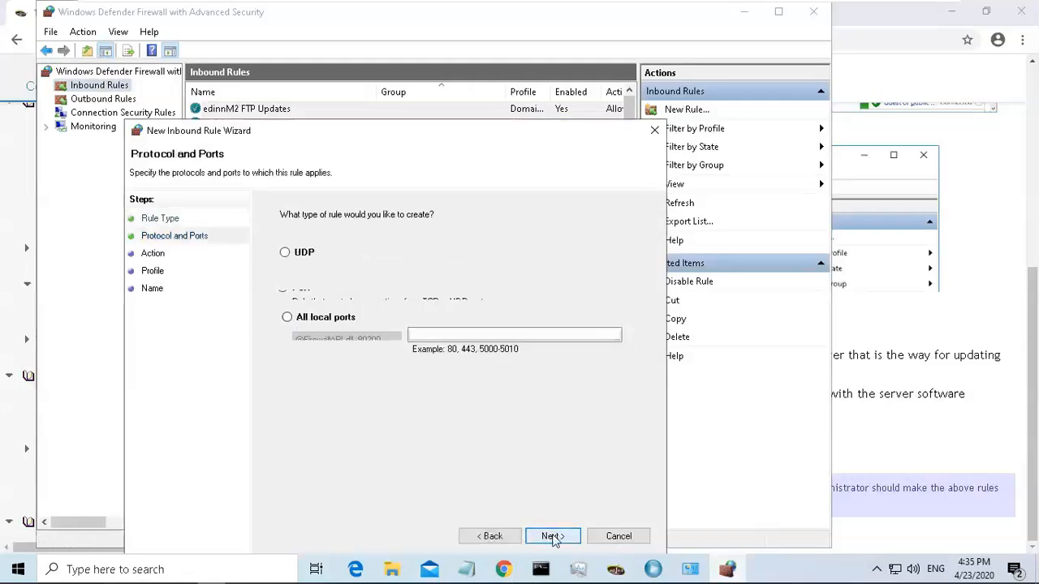
# Copy the Terminal Ports range 1001 to 2001 from the guide and return to the wizard.
pyautogui.click(907, 390)
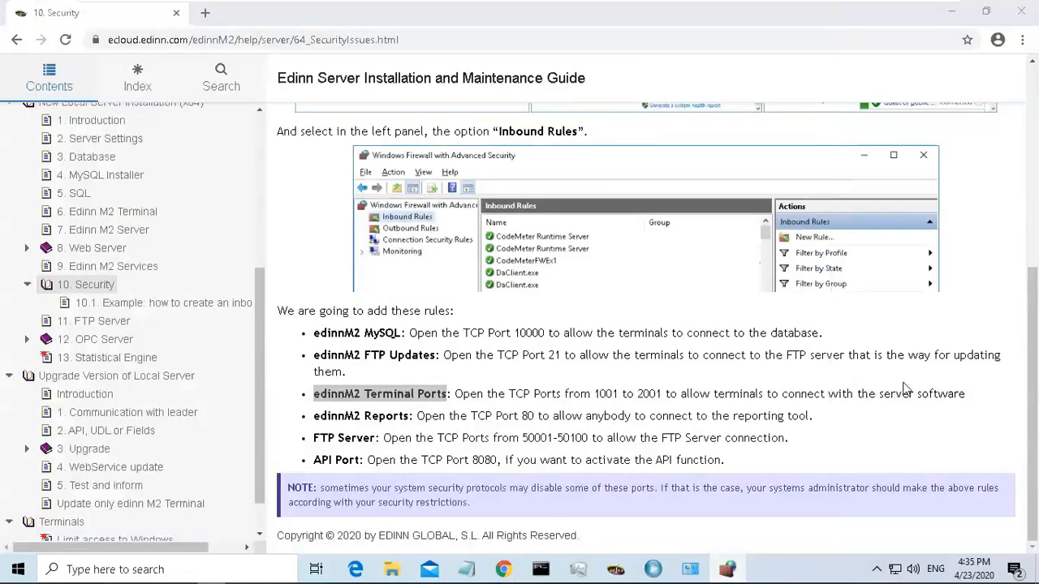
pyautogui.moveTo(596, 398); pyautogui.dragTo(667, 396)
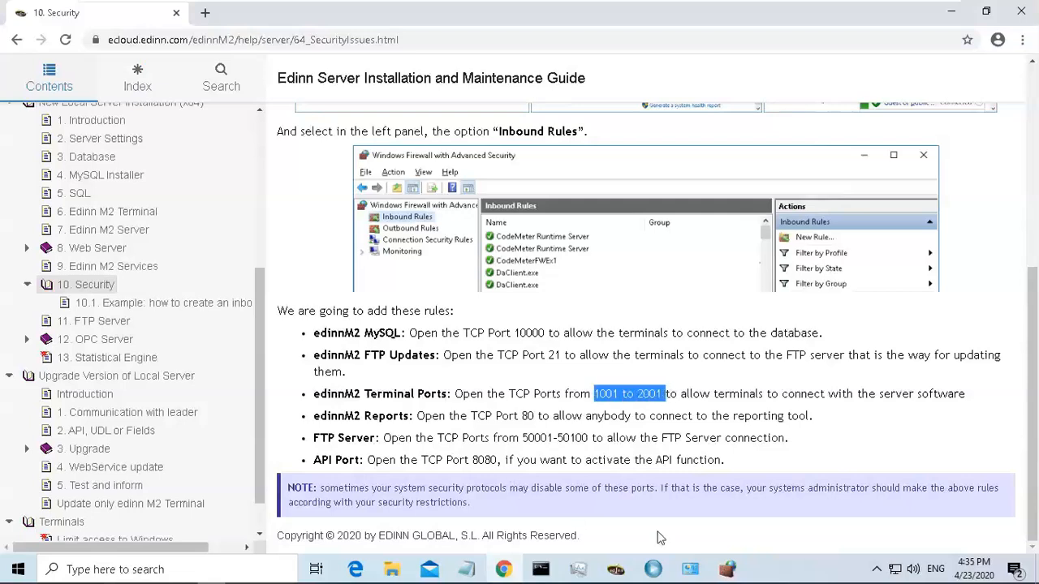
pyautogui.click(728, 569)
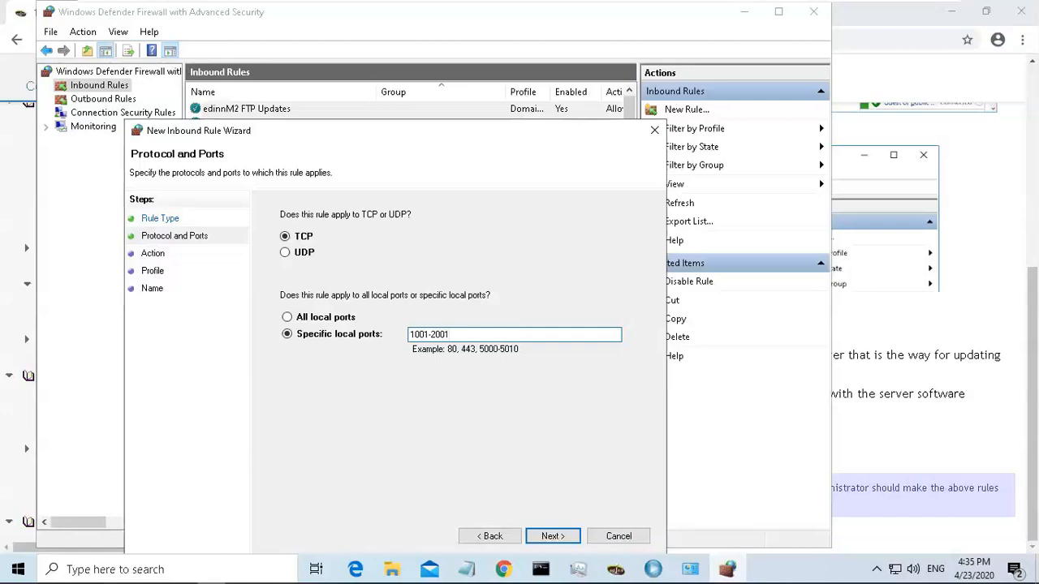
# Finish the inbound rule for ports 1001-2001, applying it to Domain and Private profiles and naming it edinnM2 Terminal Ports.
pyautogui.write(',')
pyautogui.click(552, 536)
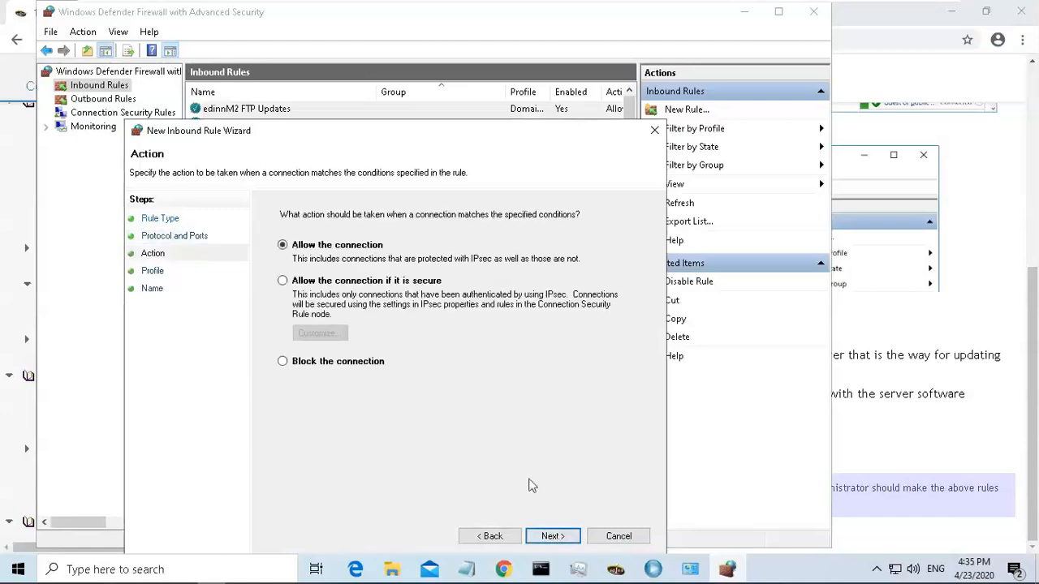
pyautogui.click(551, 536)
pyautogui.click(284, 327)
pyautogui.click(553, 538)
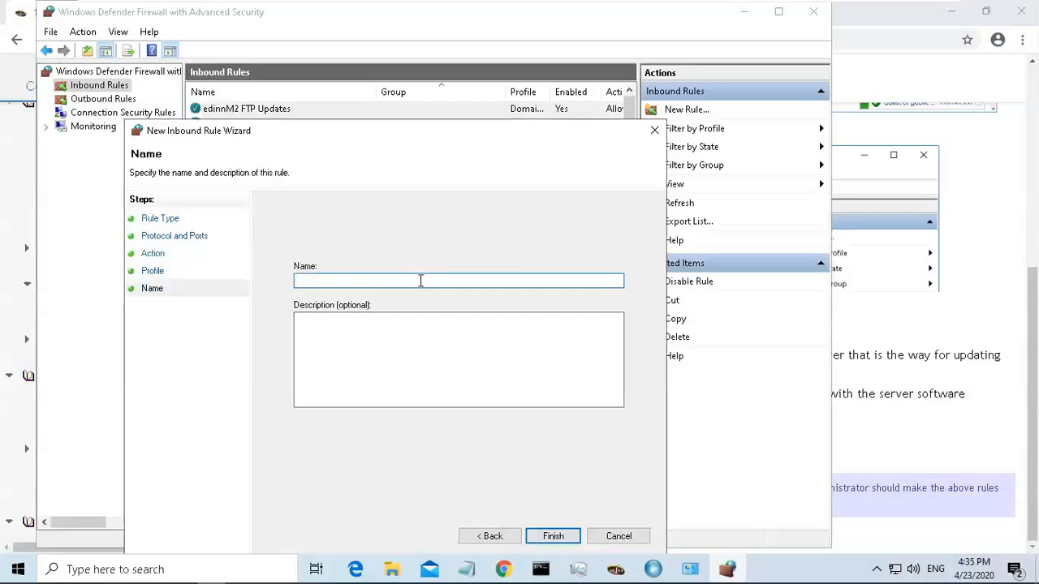
pyautogui.write('edinnM2 Terminal Ports')
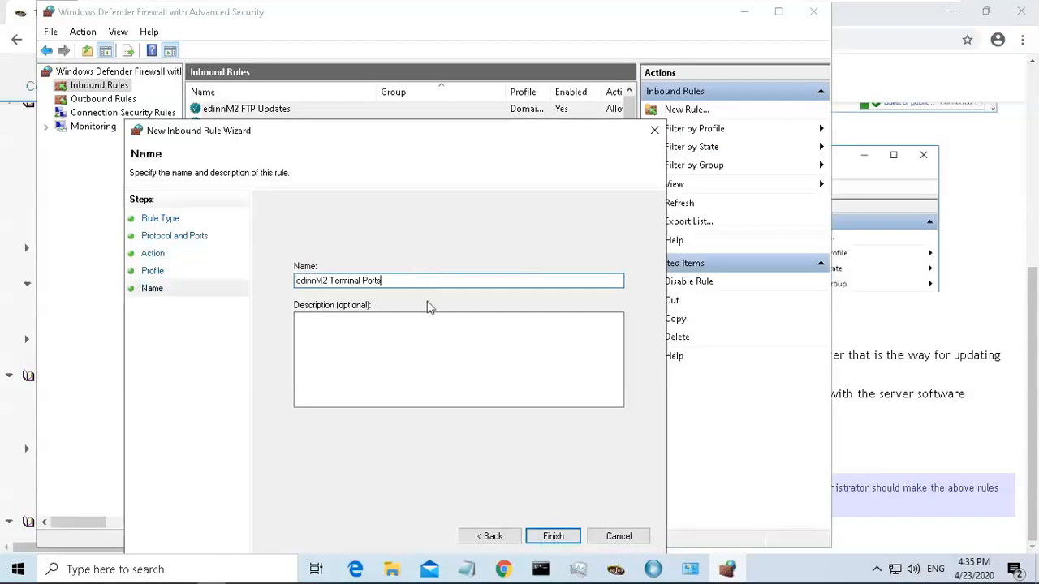
pyautogui.click(553, 536)
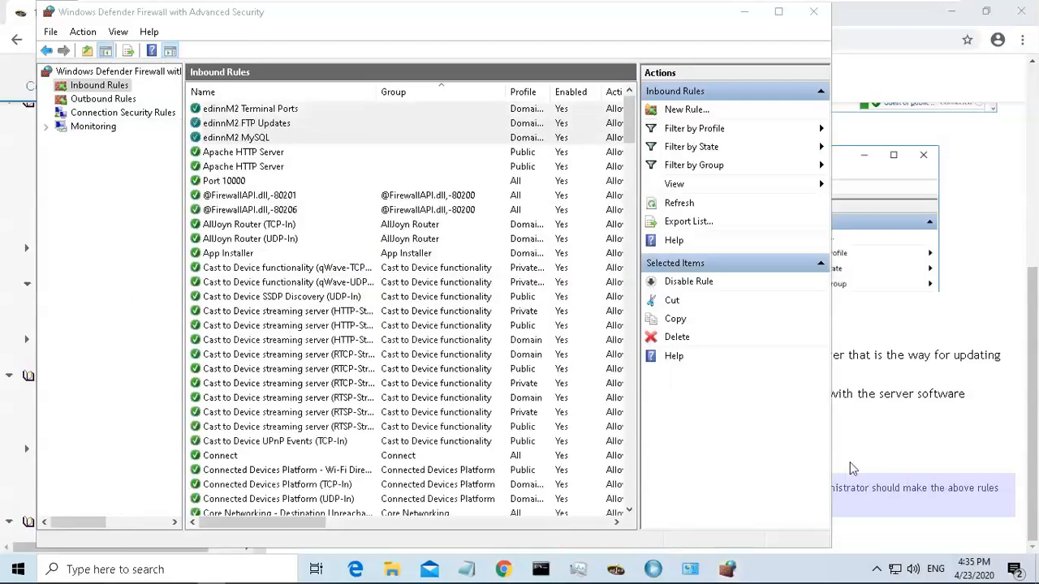
# Copy the rule name edinnM2 Reports from the guide and return to the firewall window.
pyautogui.click(928, 387)
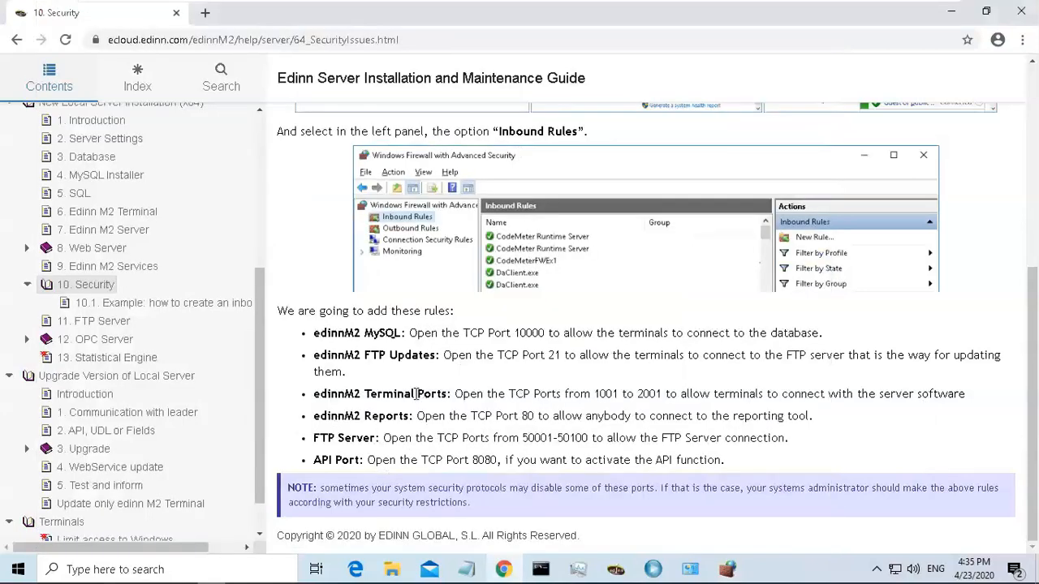
pyautogui.moveTo(314, 415); pyautogui.dragTo(412, 416)
pyautogui.hotkey('ctrl', 'c')
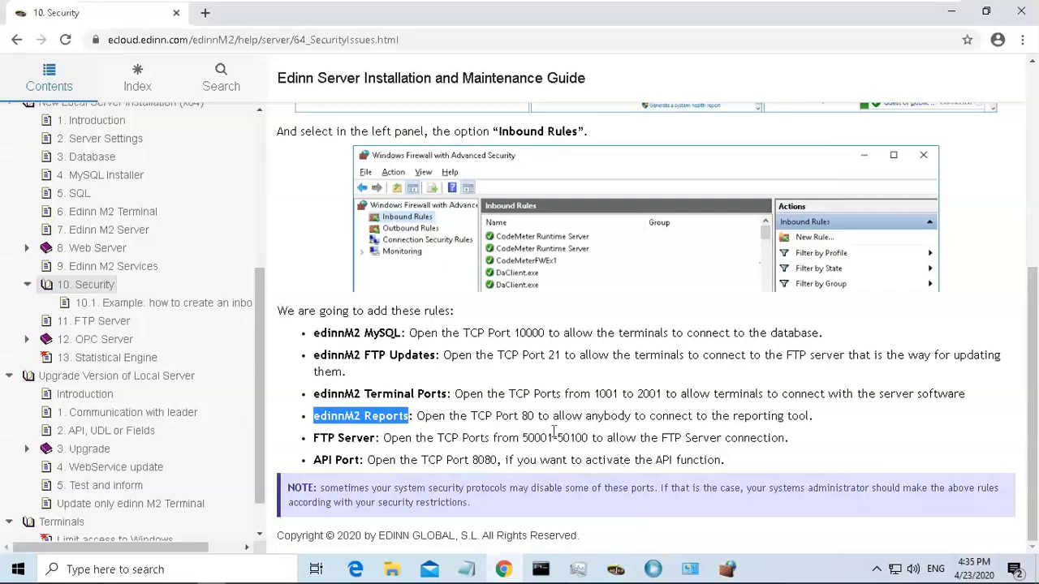
pyautogui.click(728, 569)
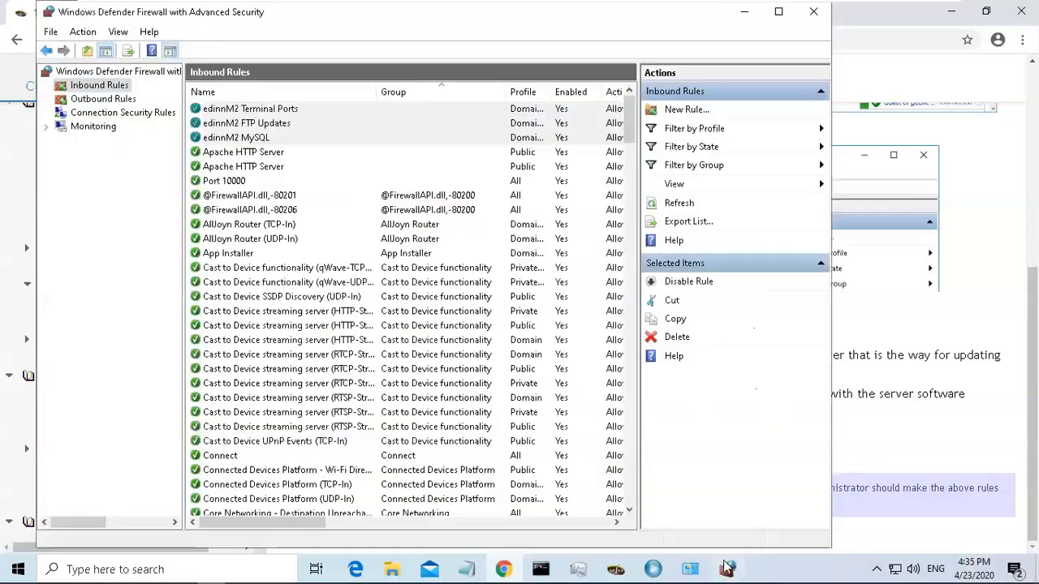
# Create an inbound Port rule allowing TCP port 80 on Domain and Private profiles, named edinnM2 Reports.
pyautogui.click(687, 111)
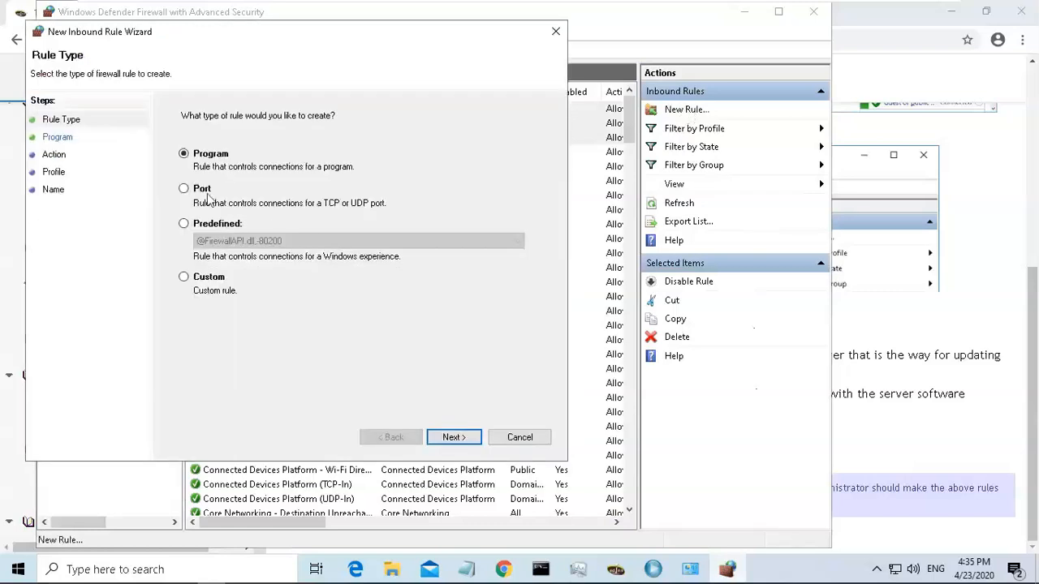
pyautogui.click(209, 197)
pyautogui.click(454, 437)
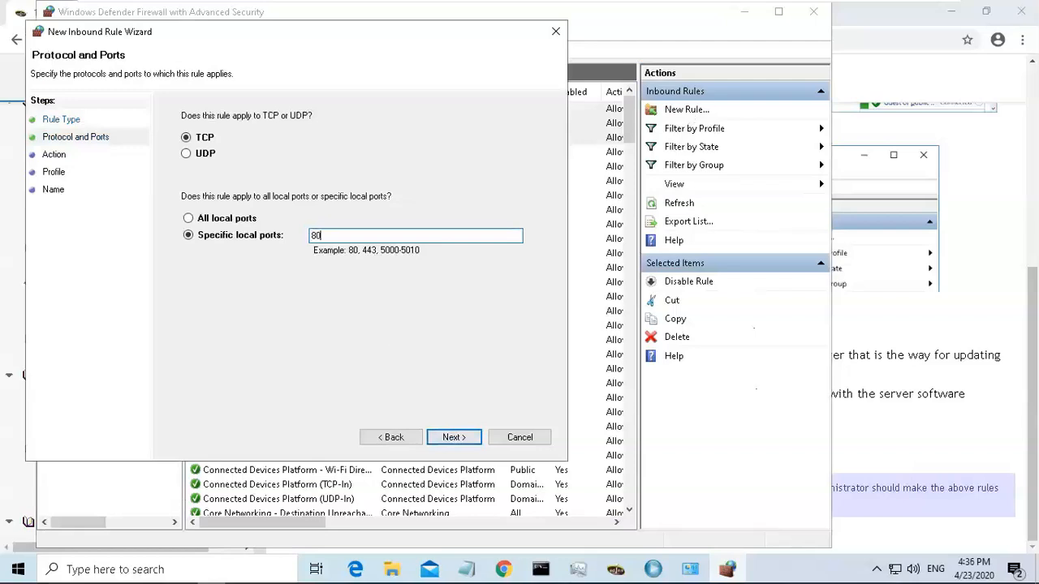
pyautogui.click(453, 438)
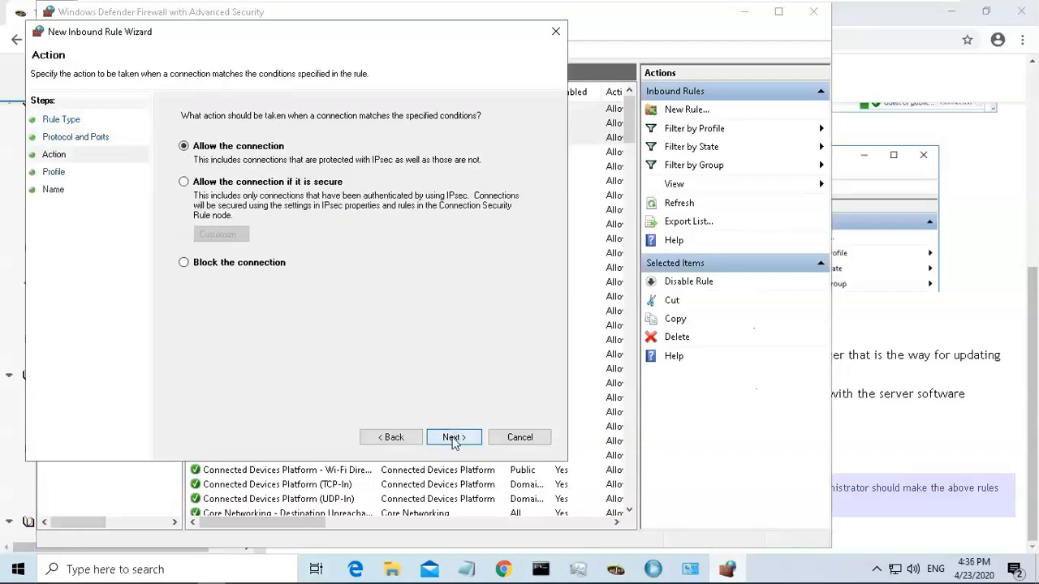
pyautogui.click(454, 438)
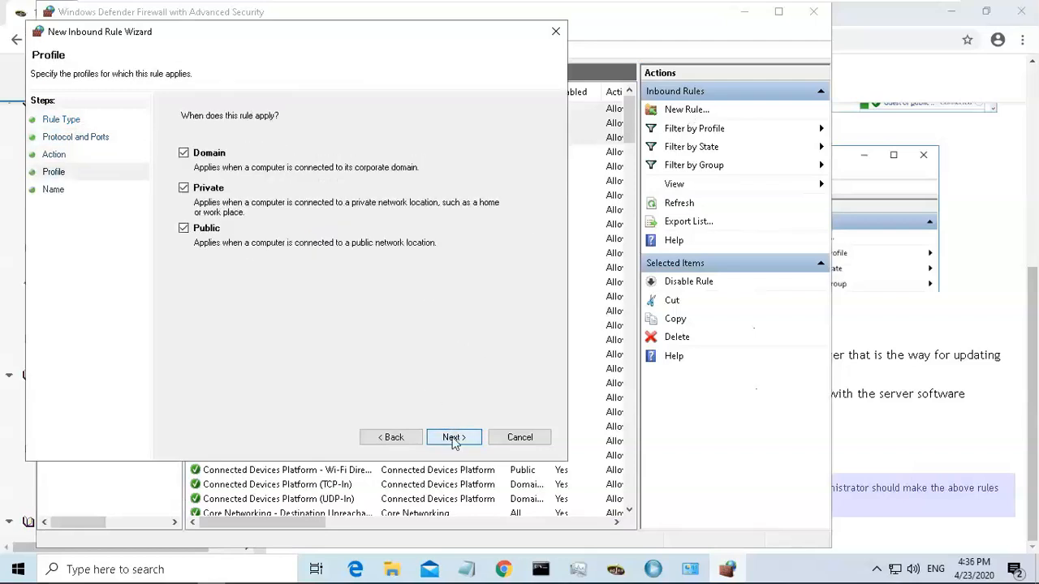
pyautogui.click(184, 229)
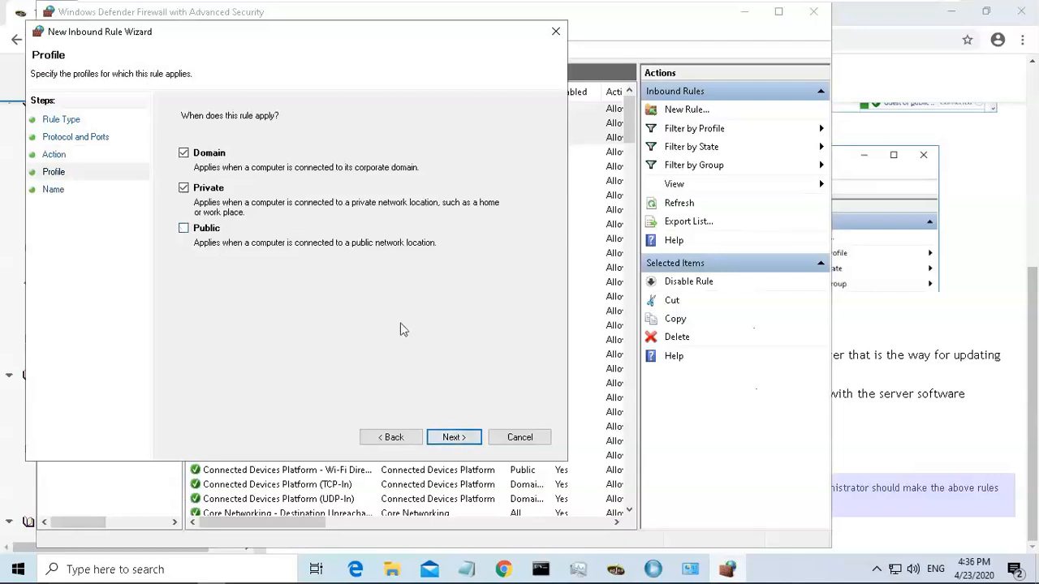
pyautogui.click(464, 439)
pyautogui.hotkey('ctrl', 'v')
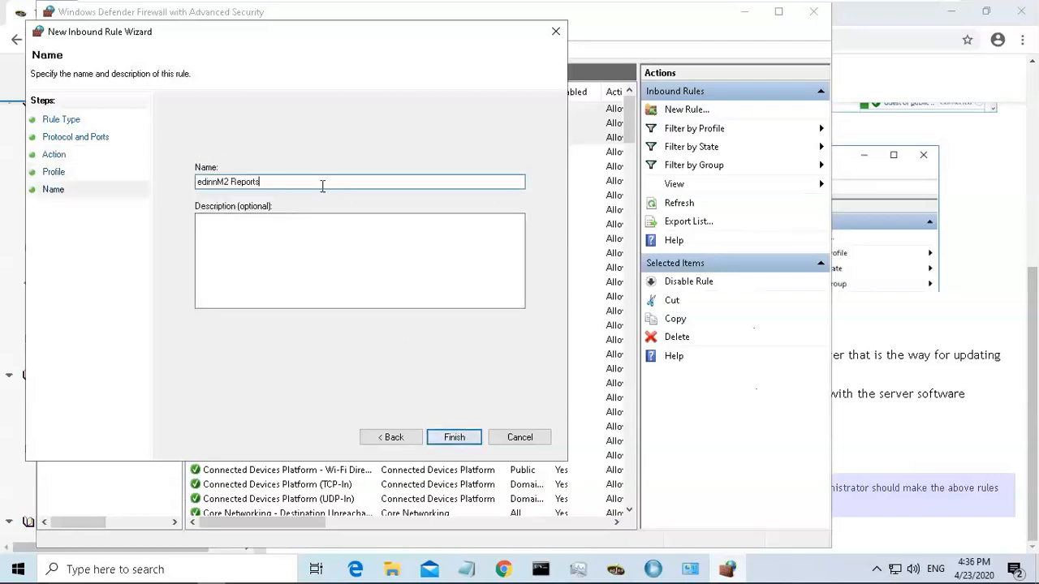
pyautogui.click(455, 437)
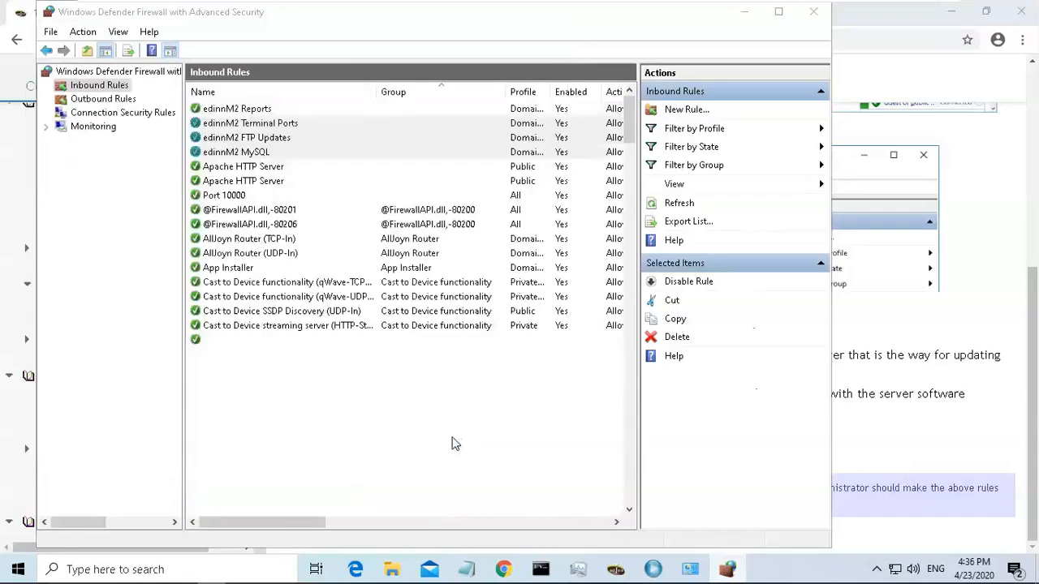
# Copy the rule name FTP Server from the guide and return to the firewall window.
pyautogui.click(925, 353)
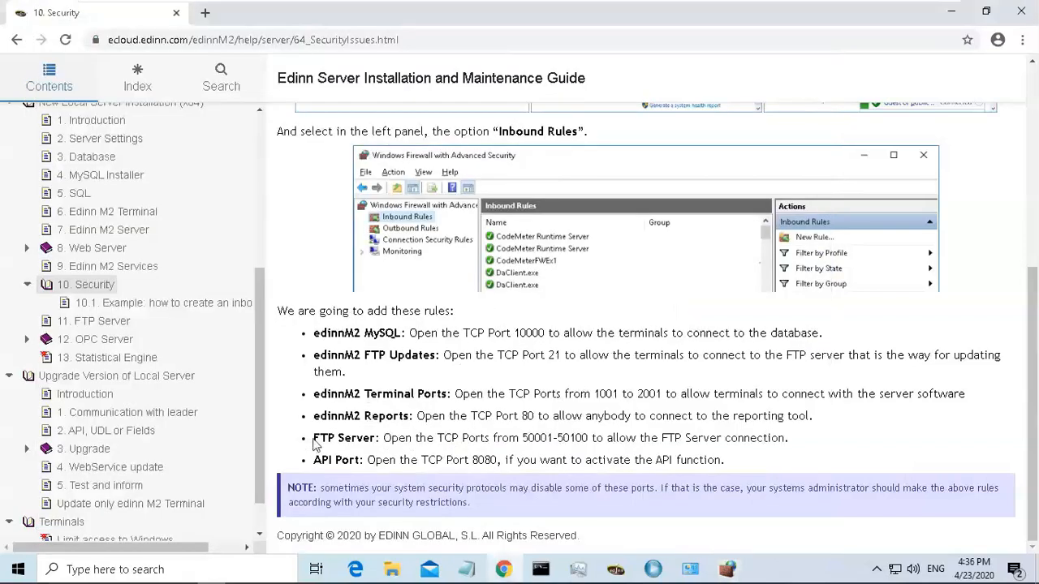
pyautogui.moveTo(314, 439); pyautogui.dragTo(374, 442)
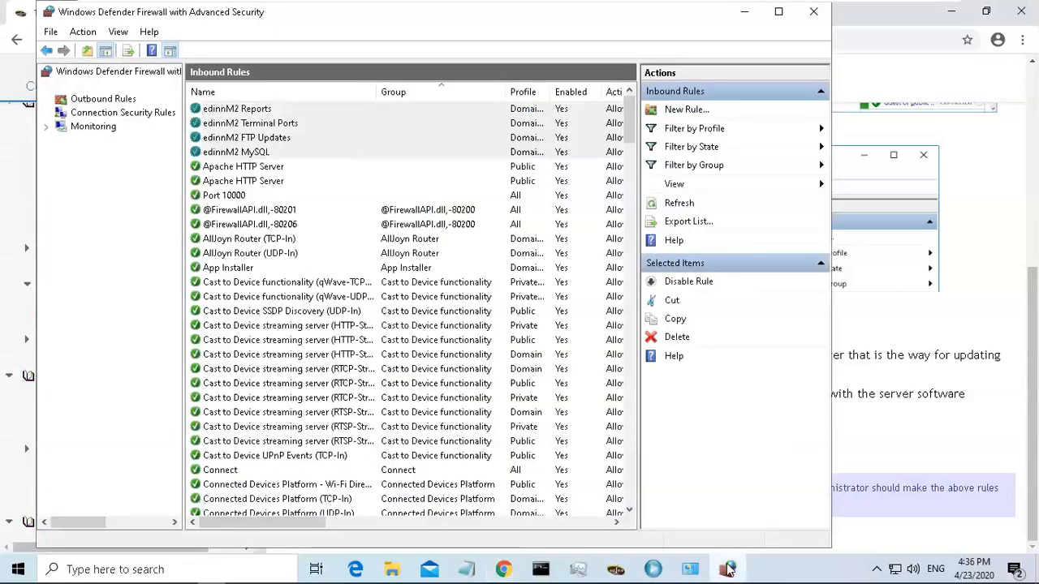
pyautogui.click(726, 569)
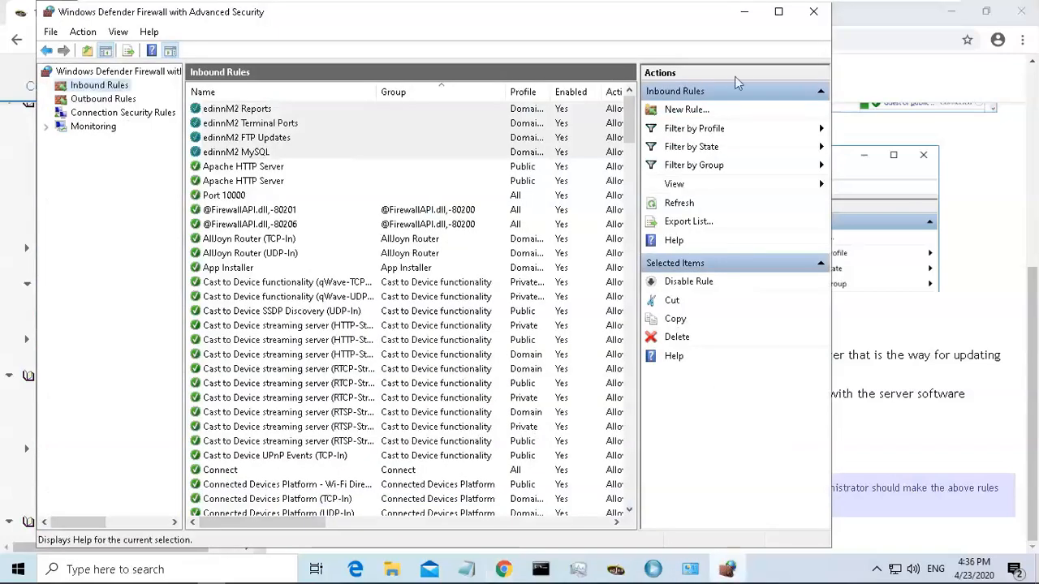
# Start another new inbound rule of type Port.
pyautogui.click(686, 112)
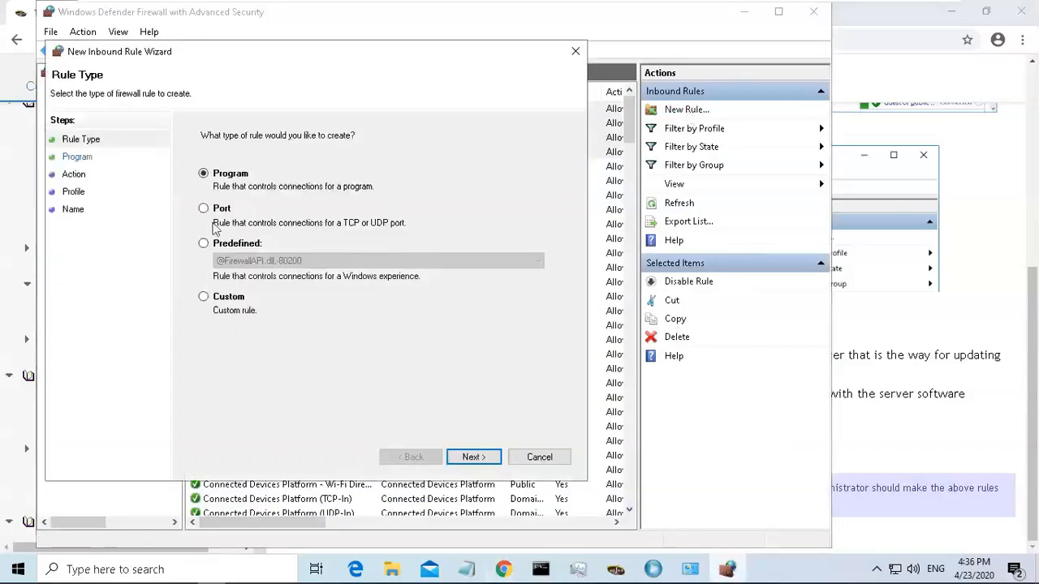
pyautogui.click(203, 210)
pyautogui.click(472, 457)
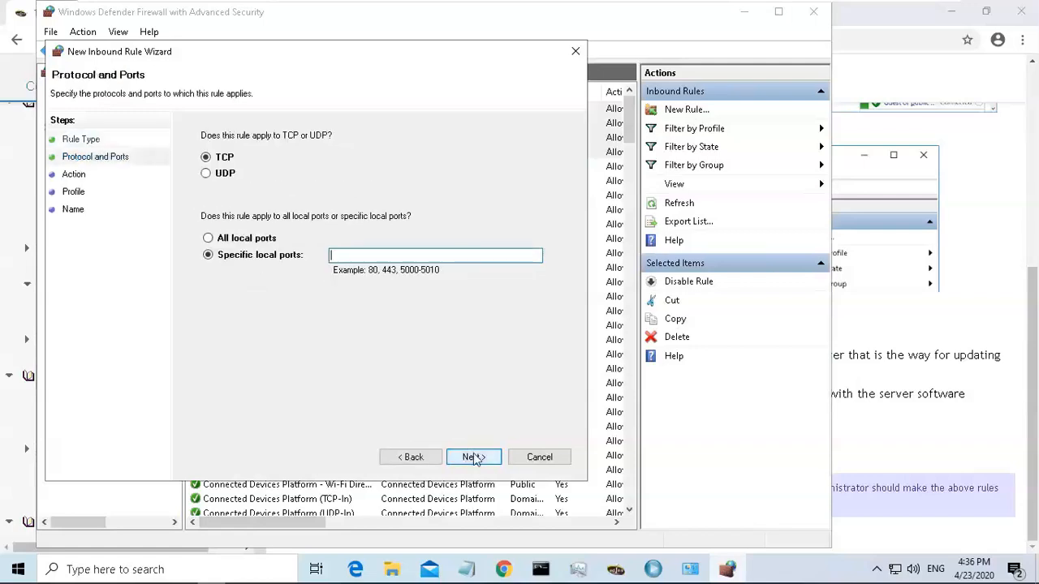
pyautogui.click(985, 333)
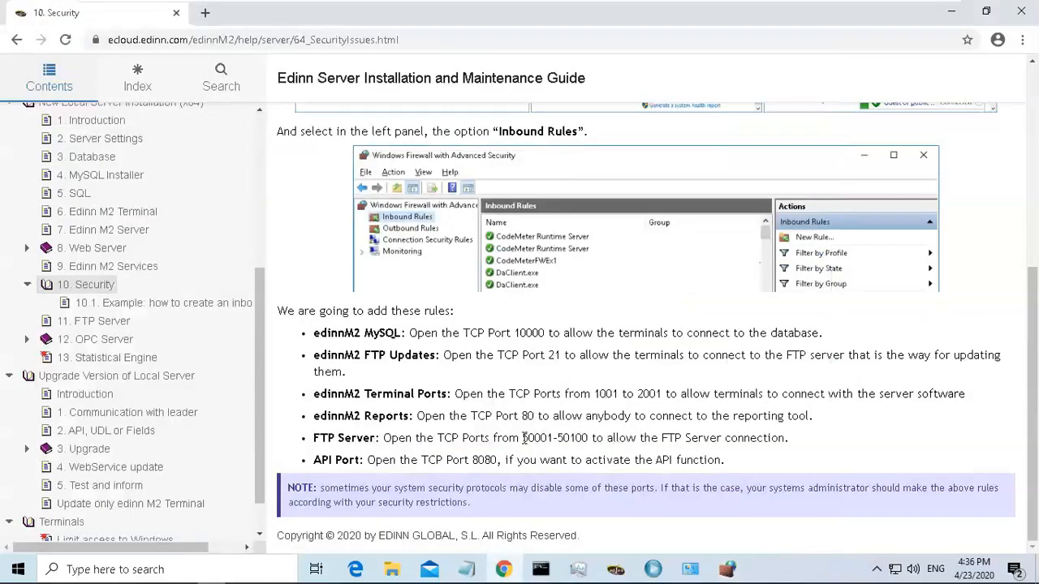
pyautogui.moveTo(522, 439); pyautogui.dragTo(590, 438)
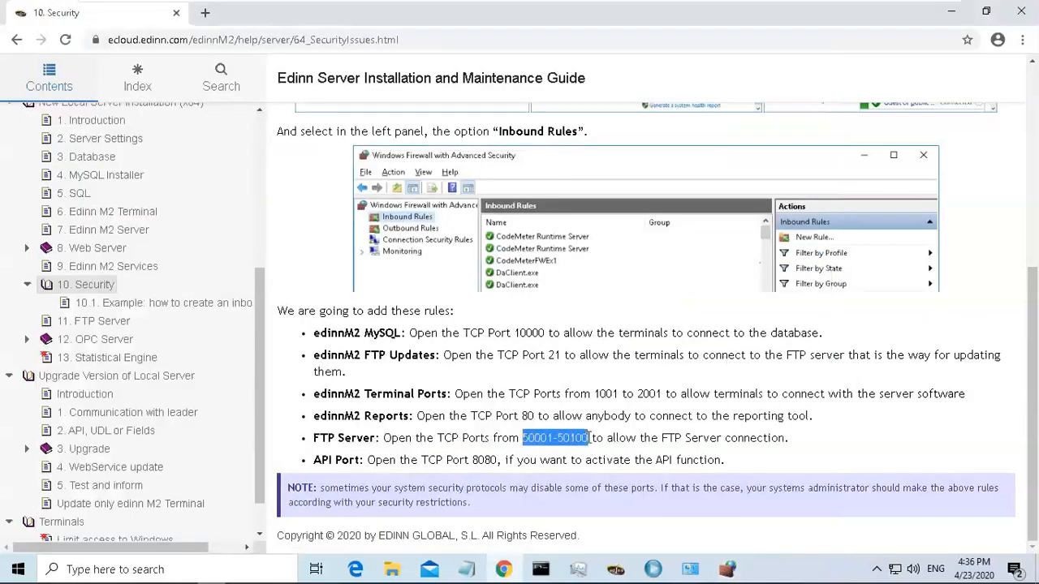
pyautogui.click(586, 438)
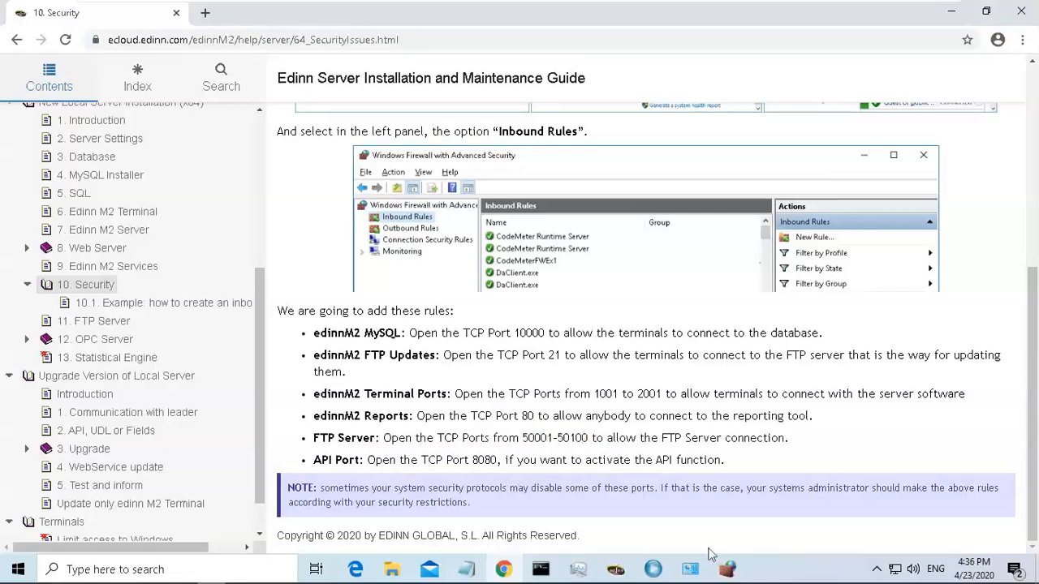
pyautogui.click(726, 569)
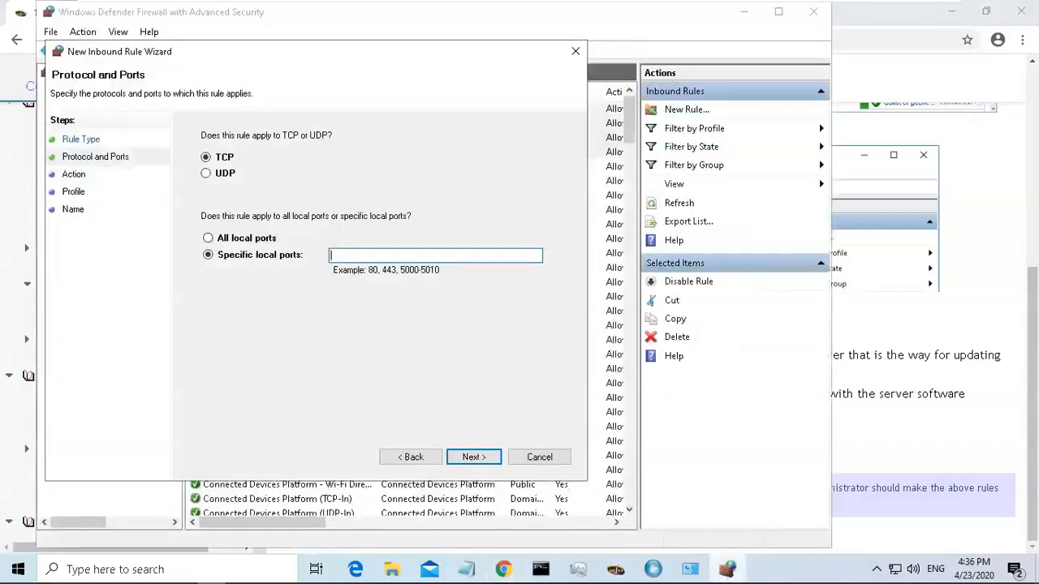
pyautogui.write('50001-50100')
pyautogui.click(471, 457)
pyautogui.click(471, 457)
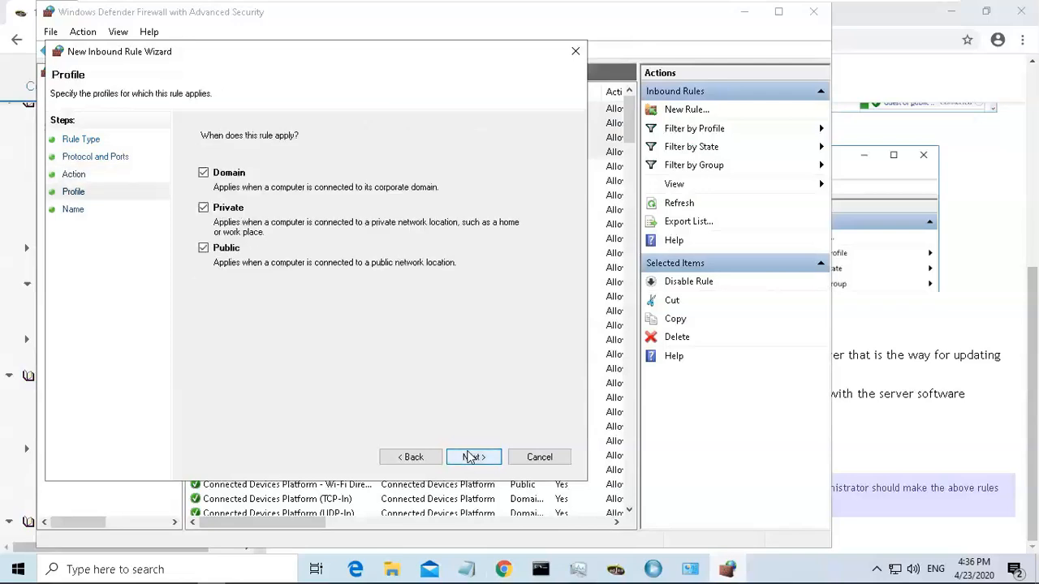
pyautogui.click(203, 248)
pyautogui.click(473, 457)
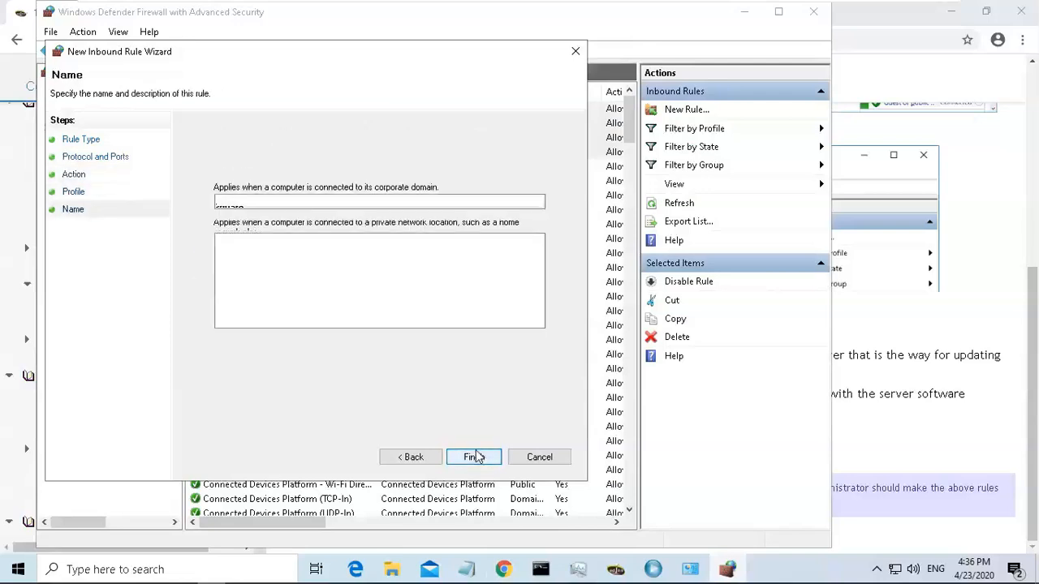
pyautogui.write('FTP Server')
pyautogui.click(474, 457)
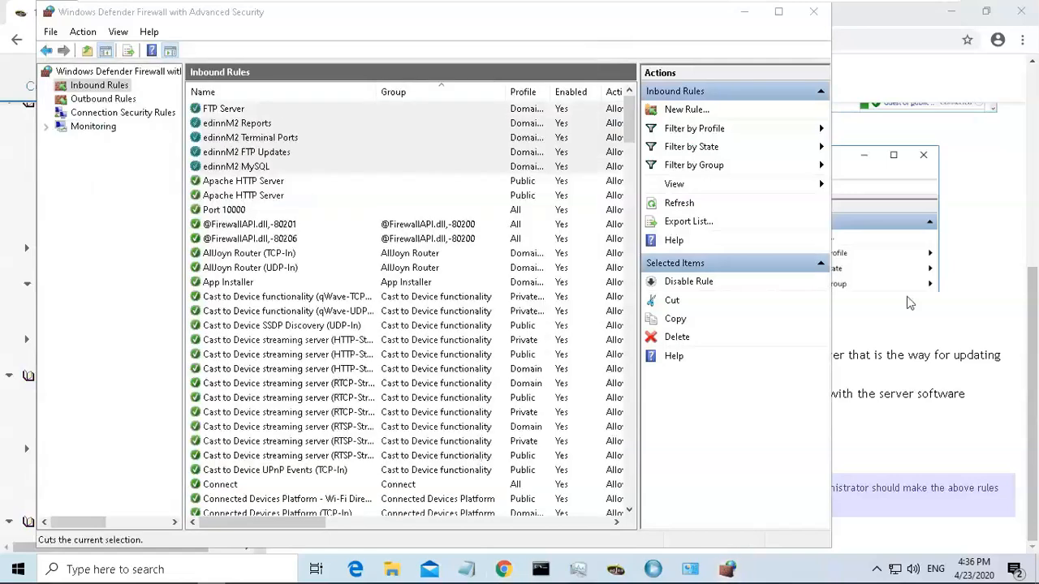
# Copy the rule name API Port from the guide and return to the firewall window.
pyautogui.click(954, 307)
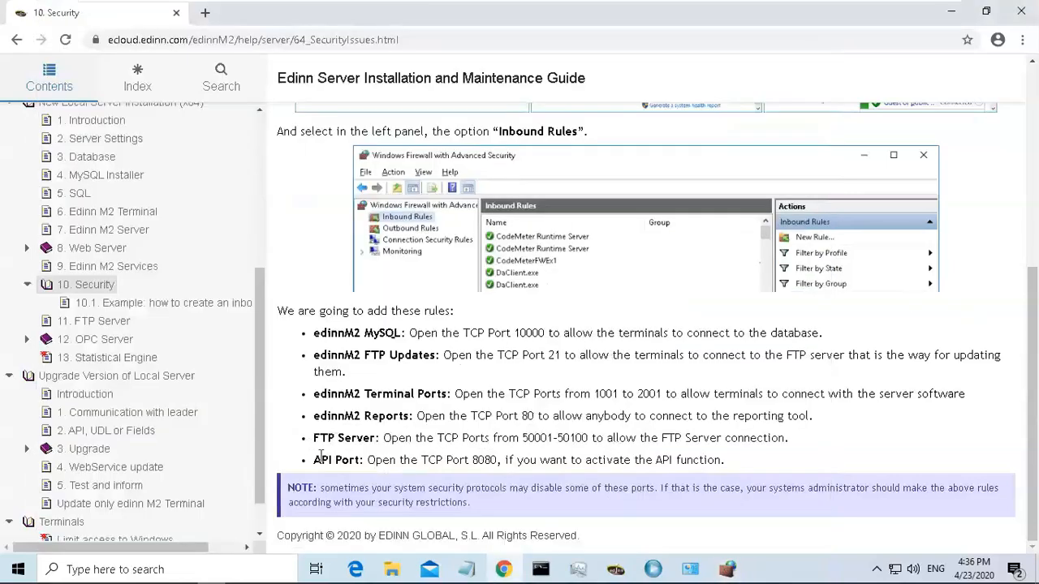
pyautogui.moveTo(317, 460); pyautogui.dragTo(361, 464)
pyautogui.hotkey('ctrl', 'c')
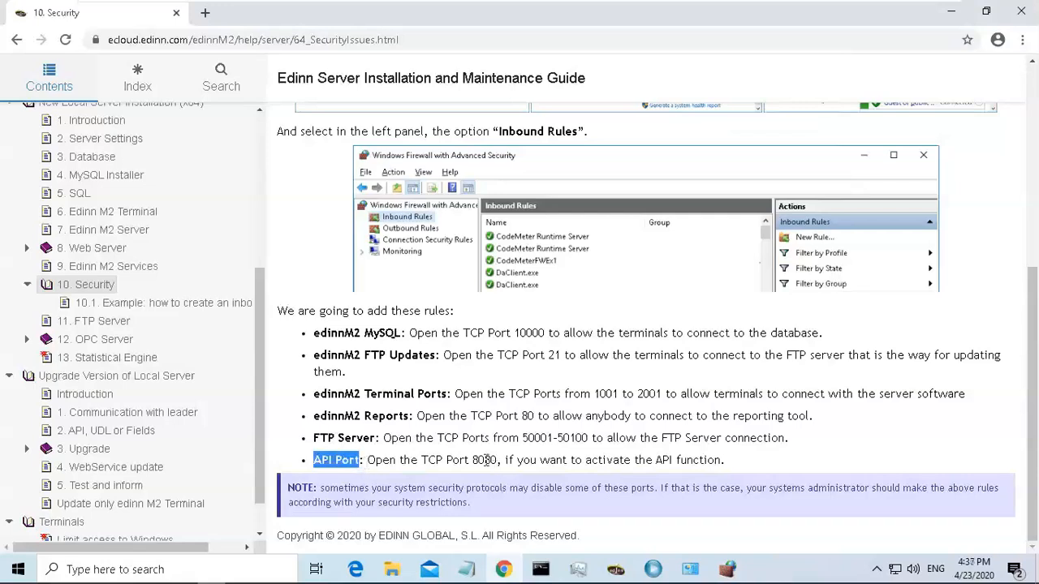
pyautogui.click(728, 569)
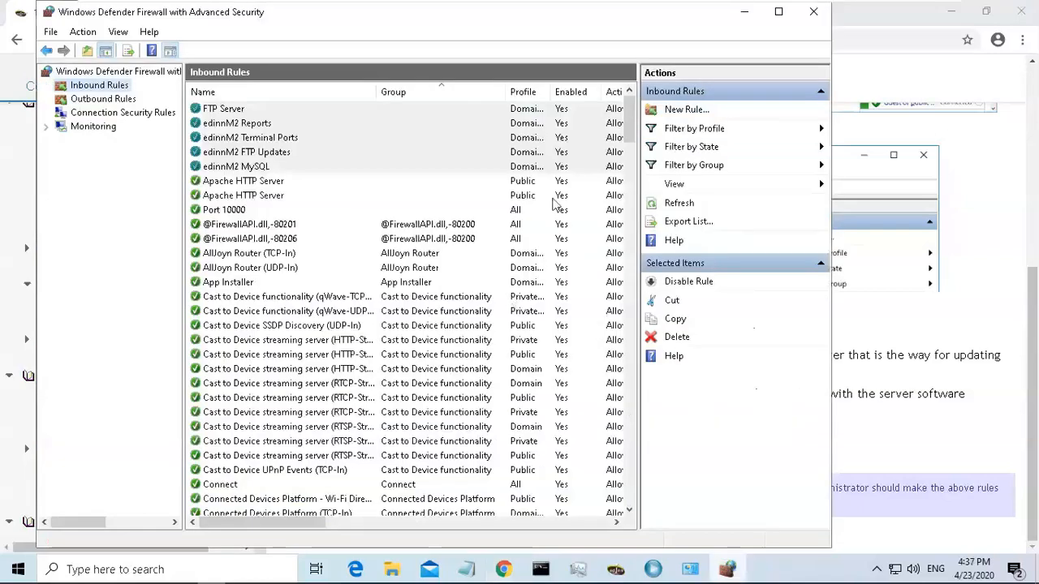
# Start a new Port inbound rule for TCP specific local port 8080.
pyautogui.click(689, 112)
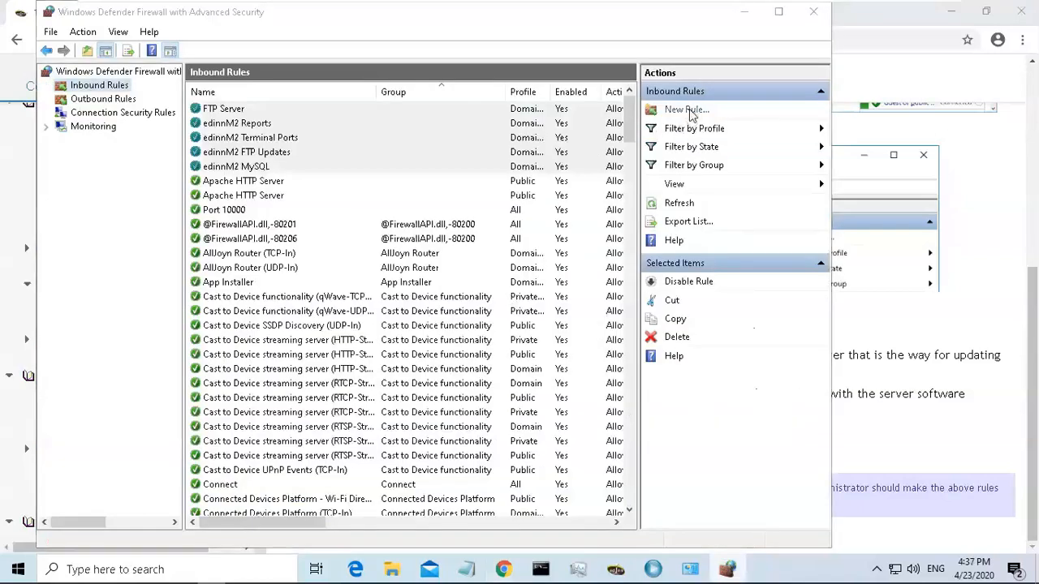
pyautogui.click(243, 230)
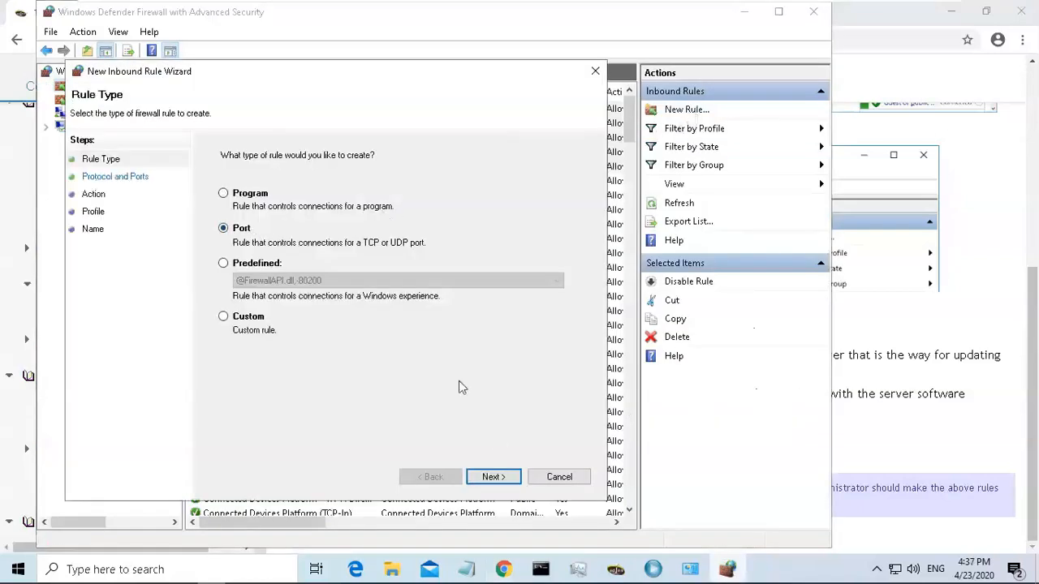
pyautogui.click(494, 477)
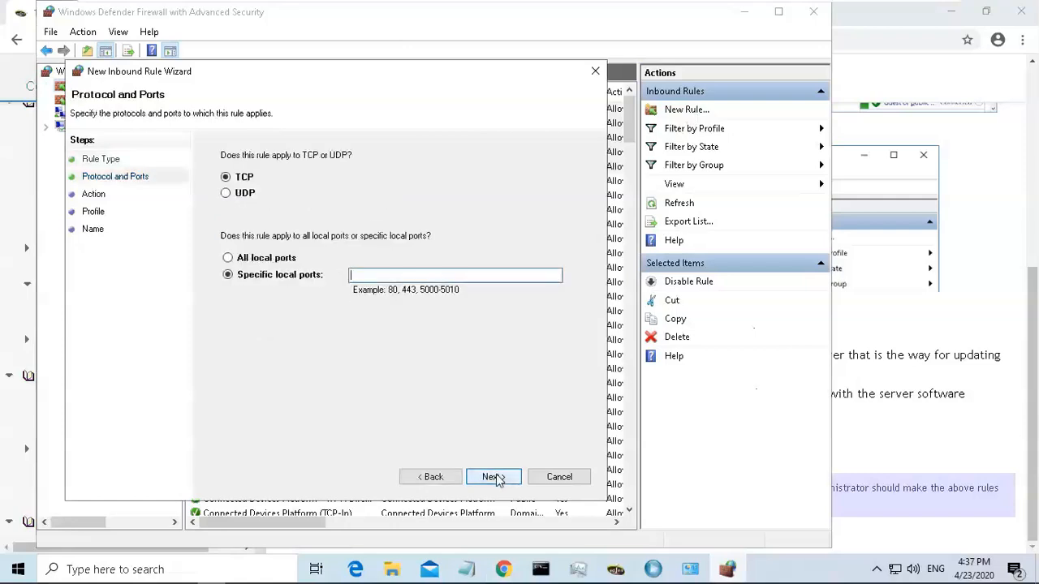
pyautogui.write('8080')
pyautogui.click(493, 477)
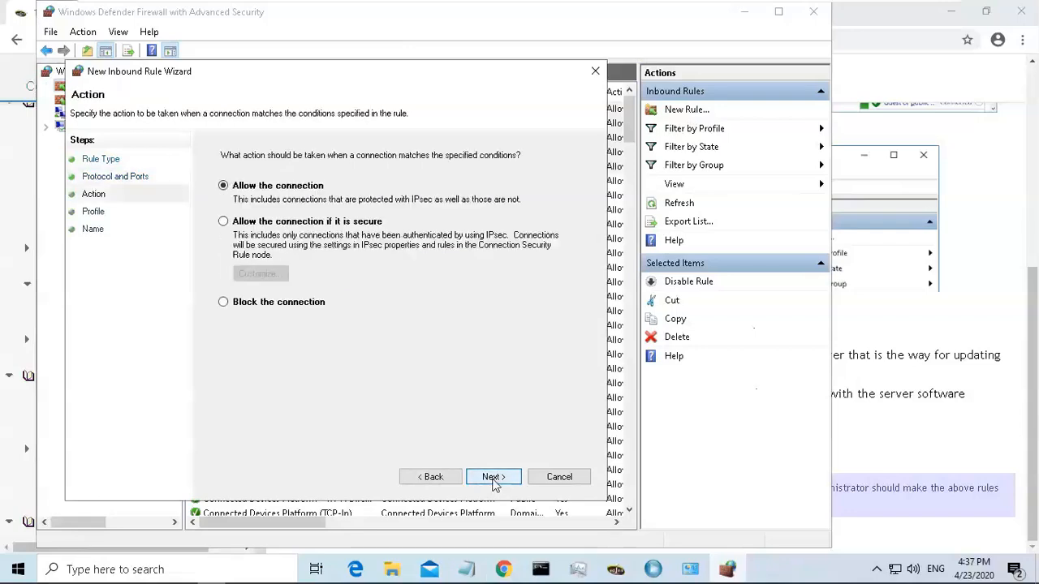
# Finish the rule allowing the connection on Domain and Private profiles only, named API Port.
pyautogui.click(494, 478)
pyautogui.click(497, 482)
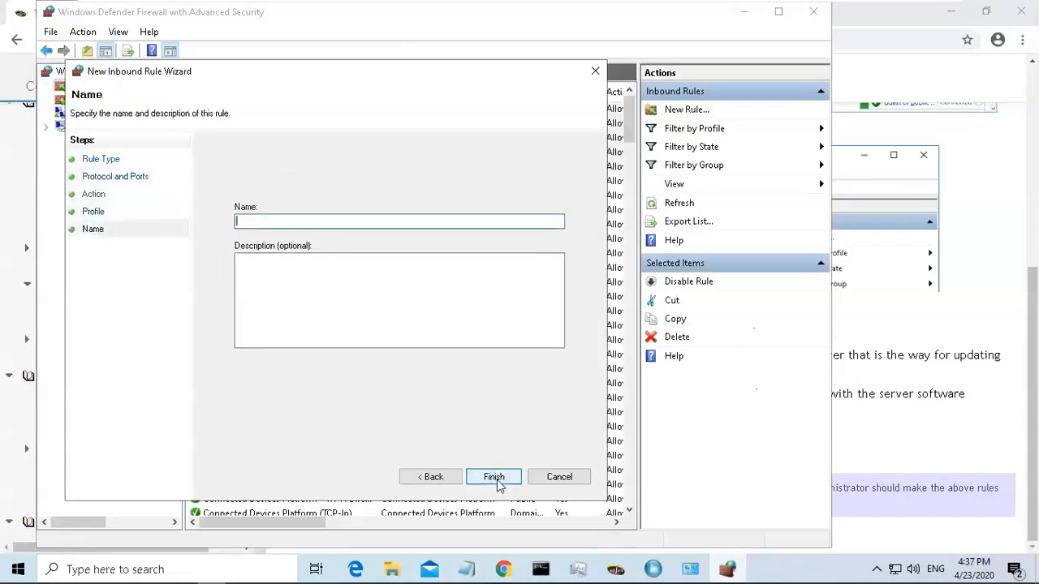
pyautogui.click(446, 482)
pyautogui.click(223, 269)
pyautogui.click(493, 475)
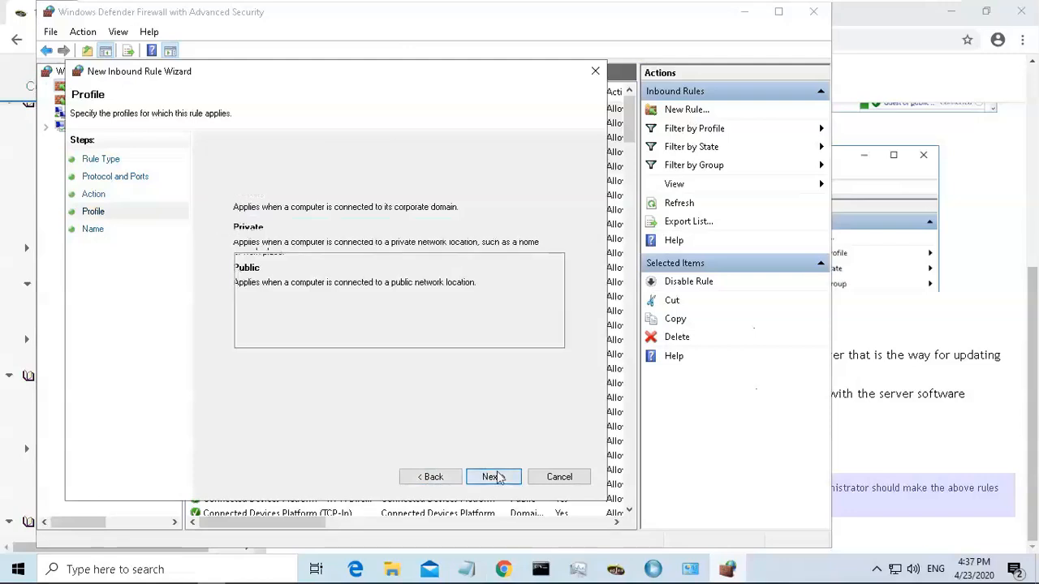
pyautogui.hotkey('ctrl', 'v')
pyautogui.click(493, 477)
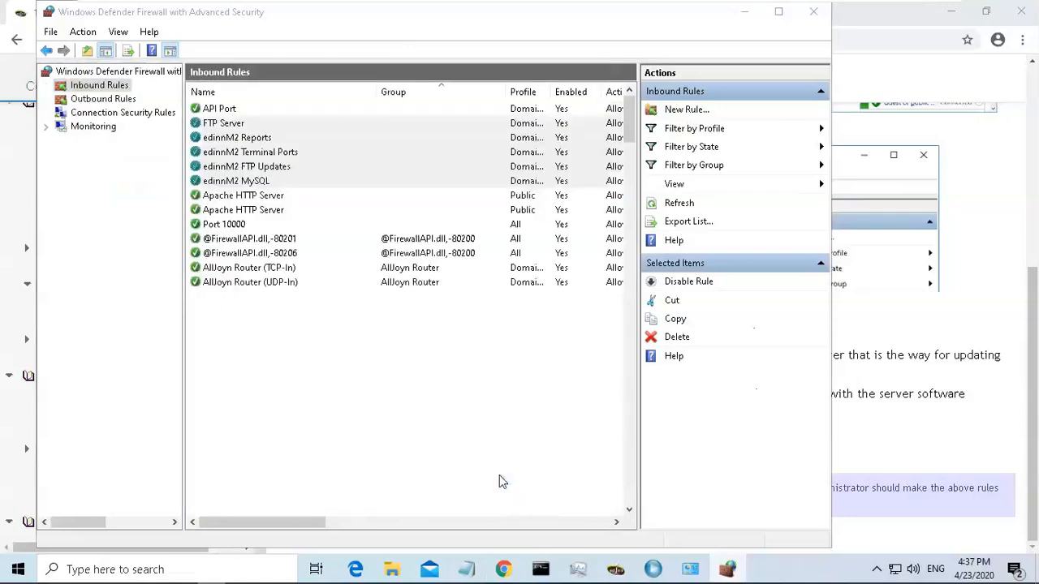
# Open the guide's 11. FTP Server page and read the FileZilla installer location.
pyautogui.click(978, 234)
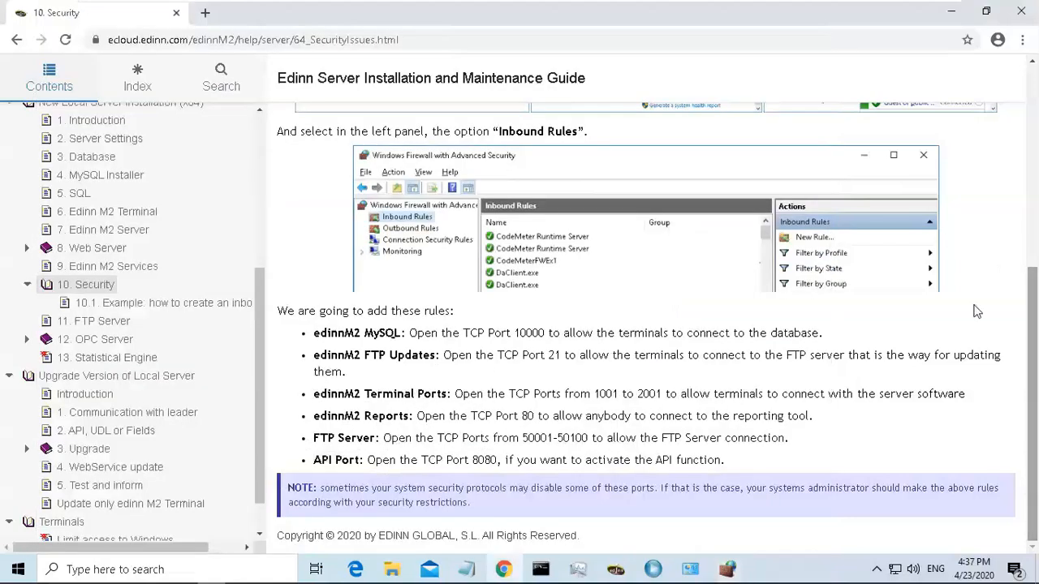
pyautogui.moveTo(313, 332); pyautogui.dragTo(414, 460)
pyautogui.click(413, 459)
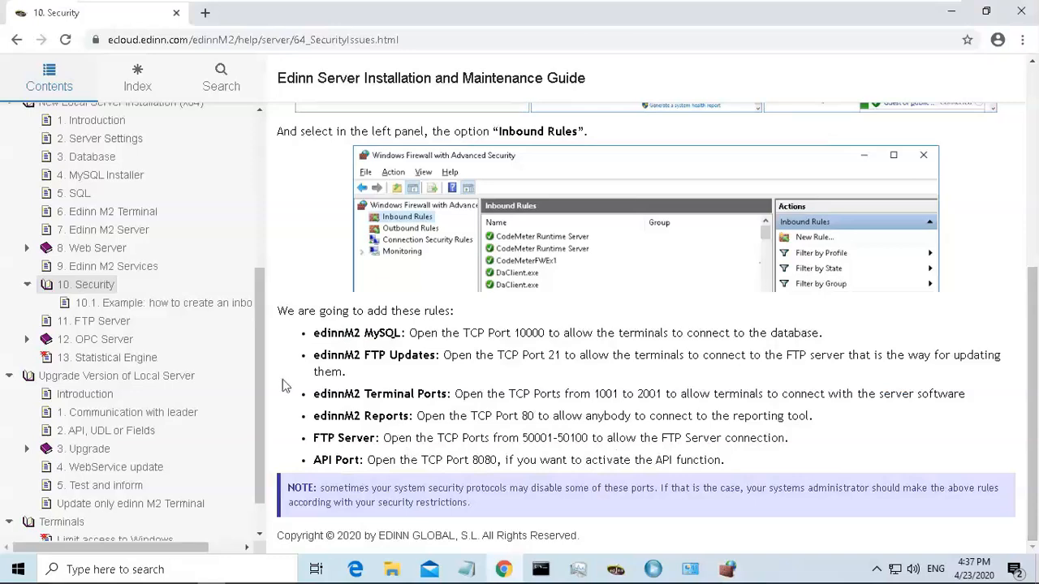
pyautogui.click(99, 326)
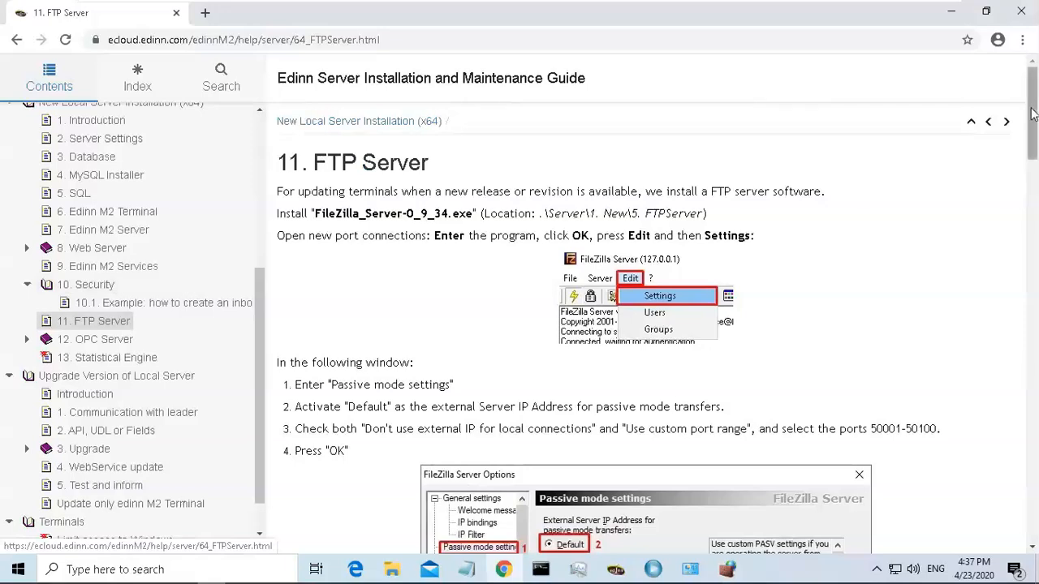
pyautogui.moveTo(1033, 114)
pyautogui.mouseDown()
pyautogui.moveTo(1034, 134)
pyautogui.moveTo(1033, 110)
pyautogui.mouseUp()
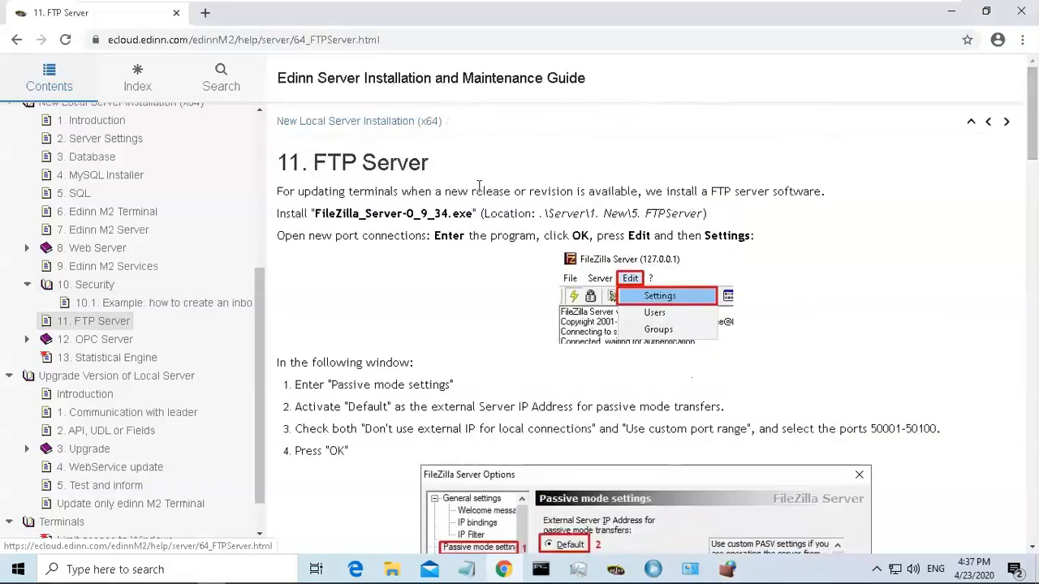
pyautogui.moveTo(549, 212); pyautogui.dragTo(703, 214)
pyautogui.click(672, 213)
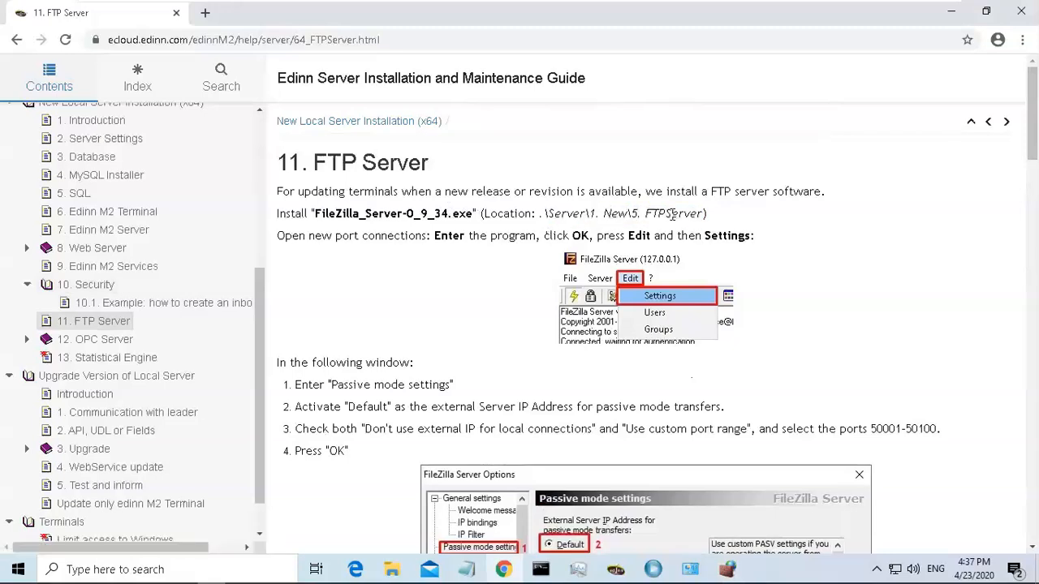
pyautogui.moveTo(631, 212); pyautogui.dragTo(703, 233)
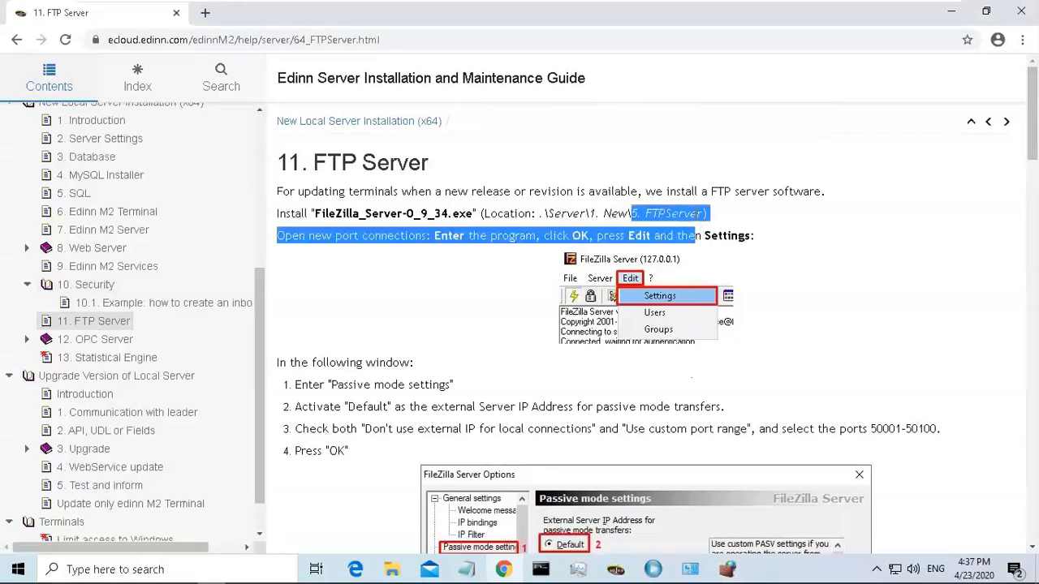
# Browse in File Explorer to the 1. New\5. FTP Server folder inside C:\Temp\edinnM2_server_new_win_v202001.
pyautogui.click(390, 569)
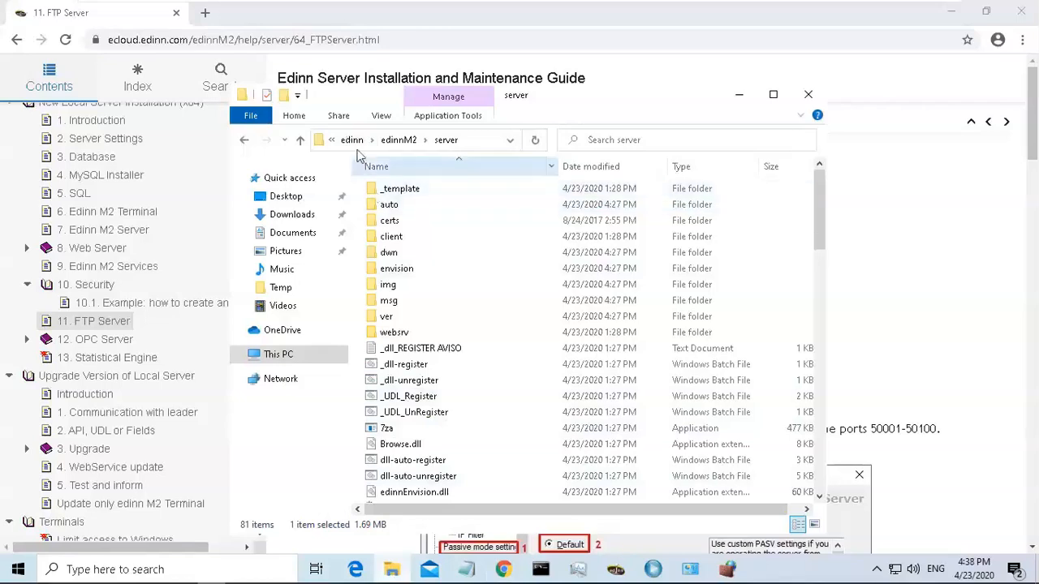
pyautogui.click(276, 357)
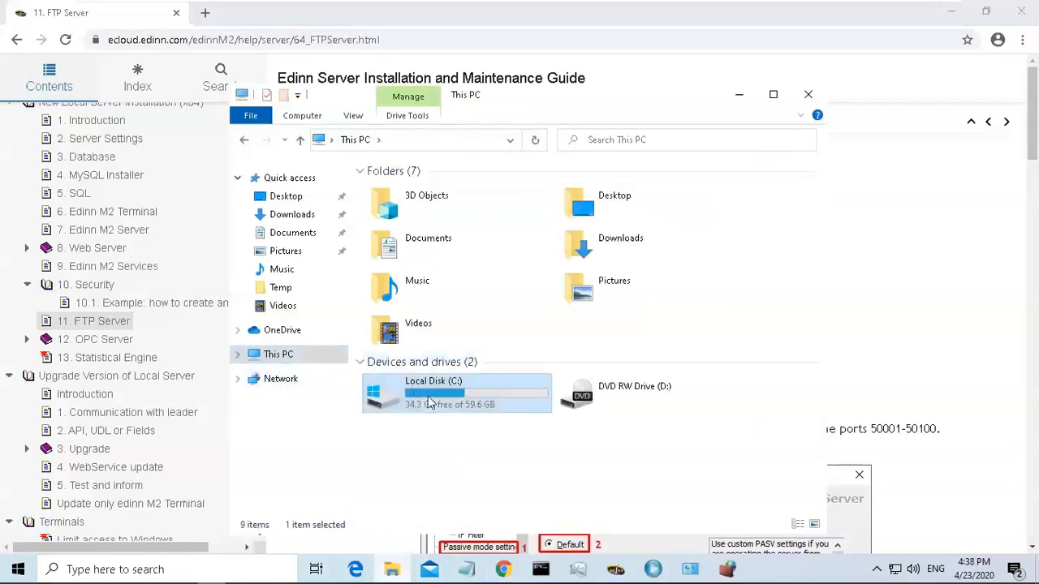
pyautogui.doubleClick(432, 399)
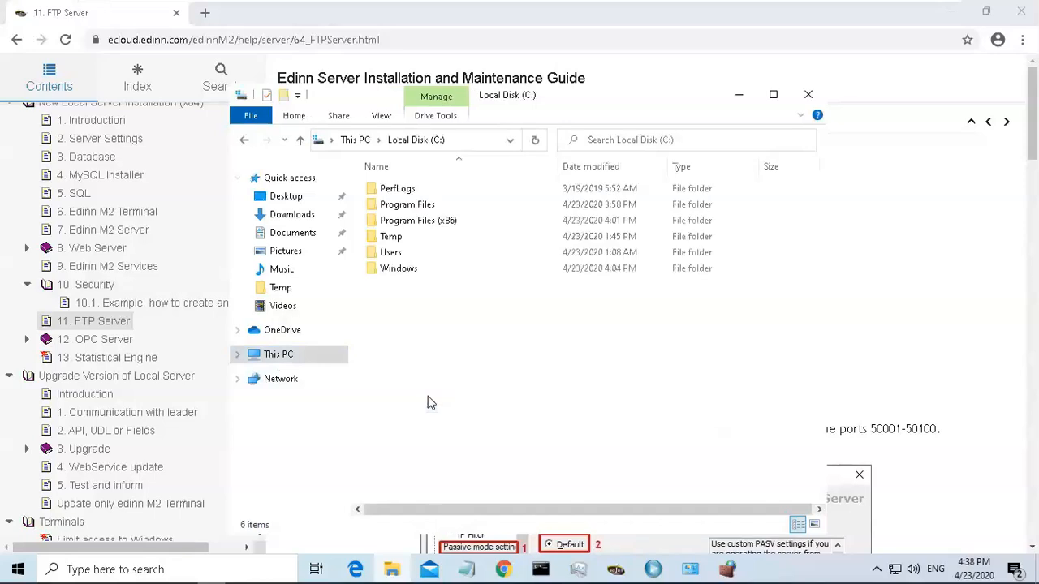
pyautogui.click(414, 241)
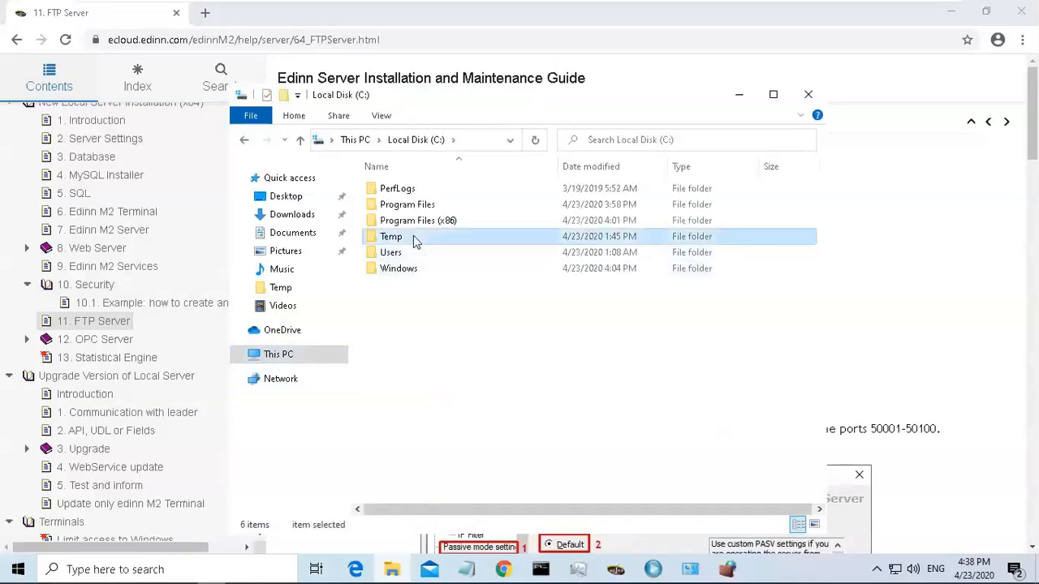
pyautogui.doubleClick(414, 240)
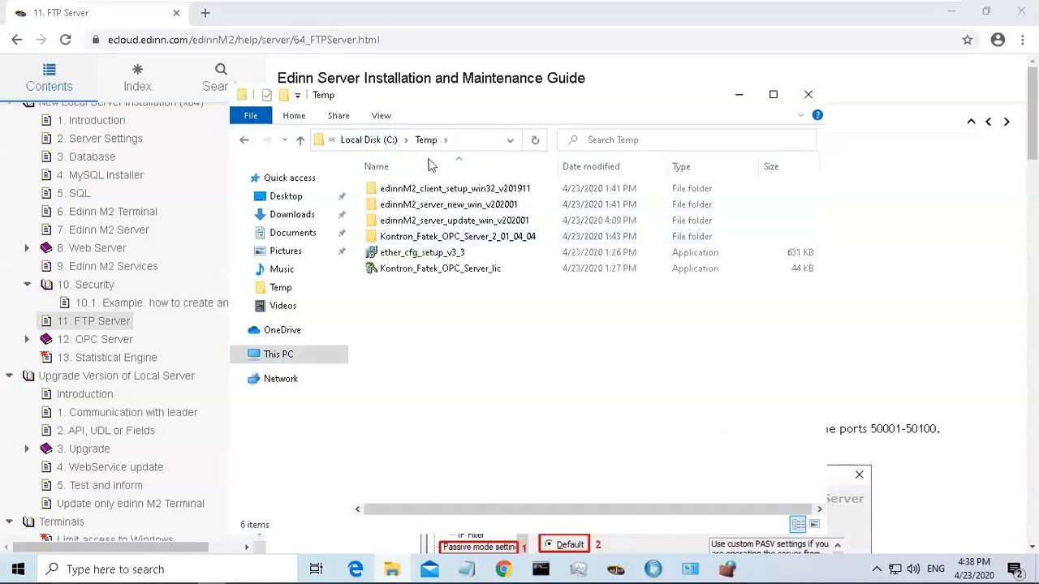
pyautogui.doubleClick(468, 205)
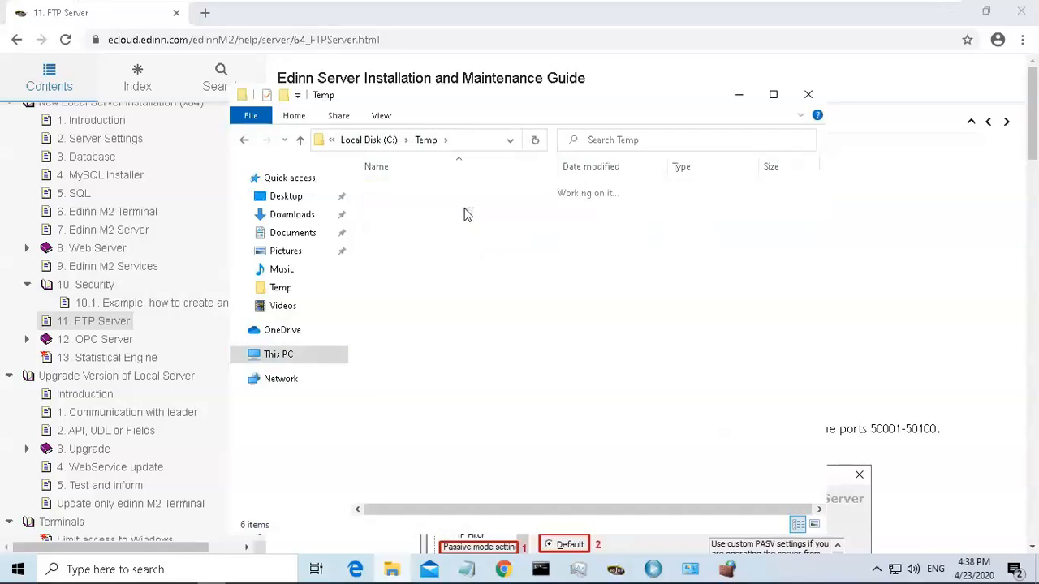
pyautogui.doubleClick(424, 189)
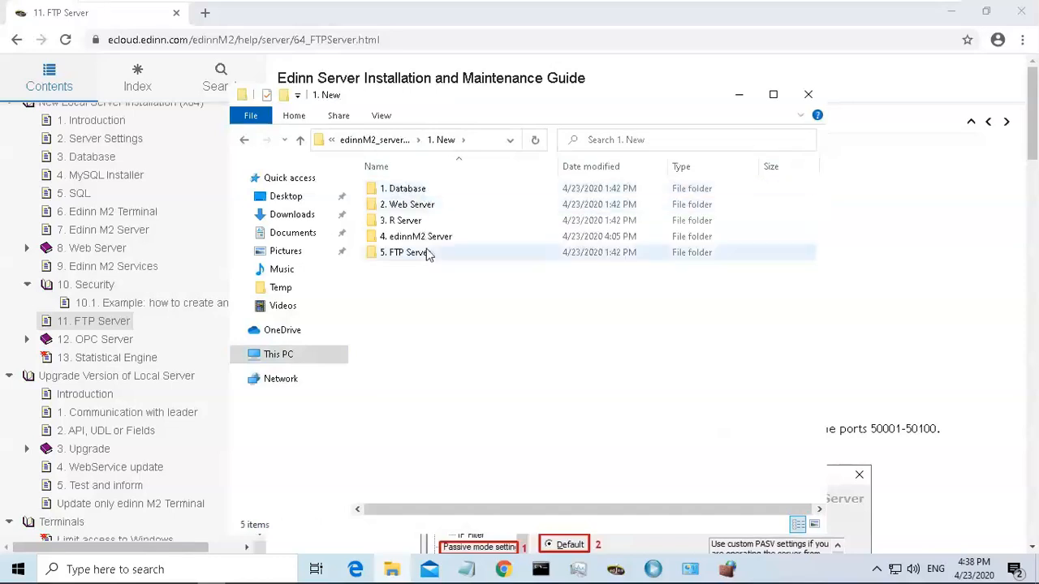
pyautogui.doubleClick(429, 255)
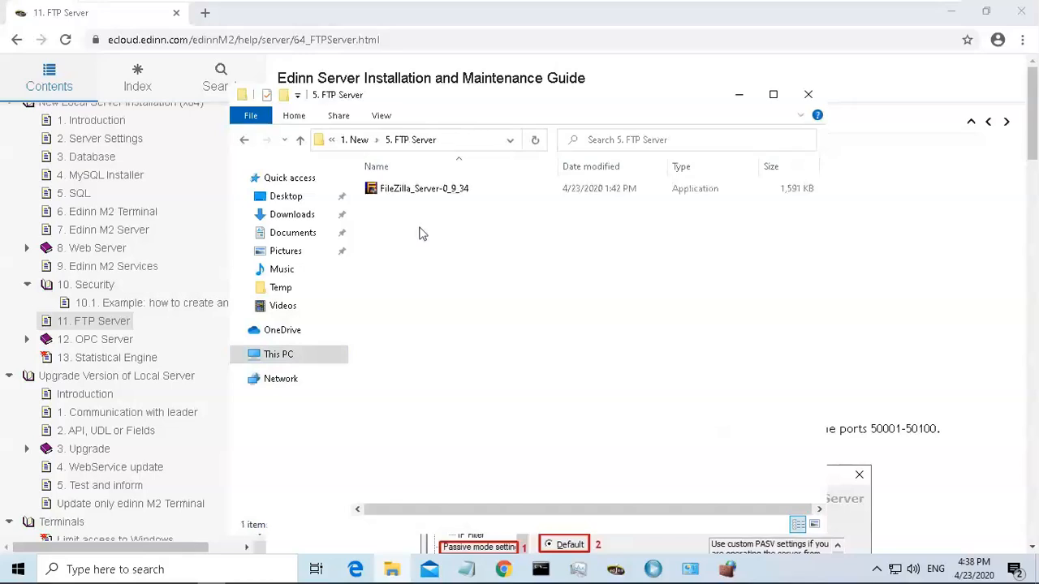
# Run FileZilla_Server-0_9_34 as administrator and install it with the default options.
pyautogui.click(415, 194)
pyautogui.rightClick(415, 193)
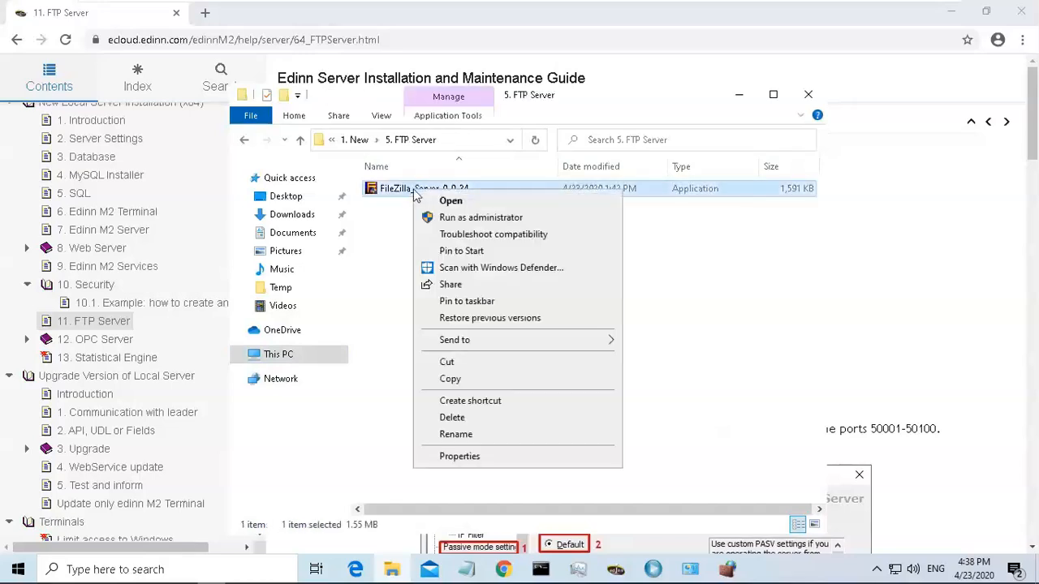
pyautogui.click(486, 221)
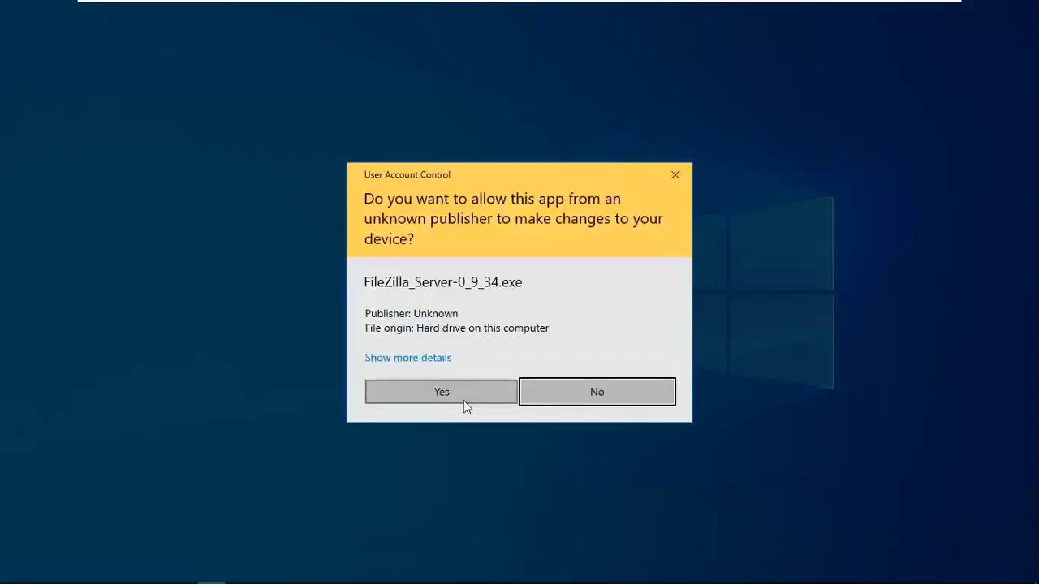
pyautogui.click(463, 401)
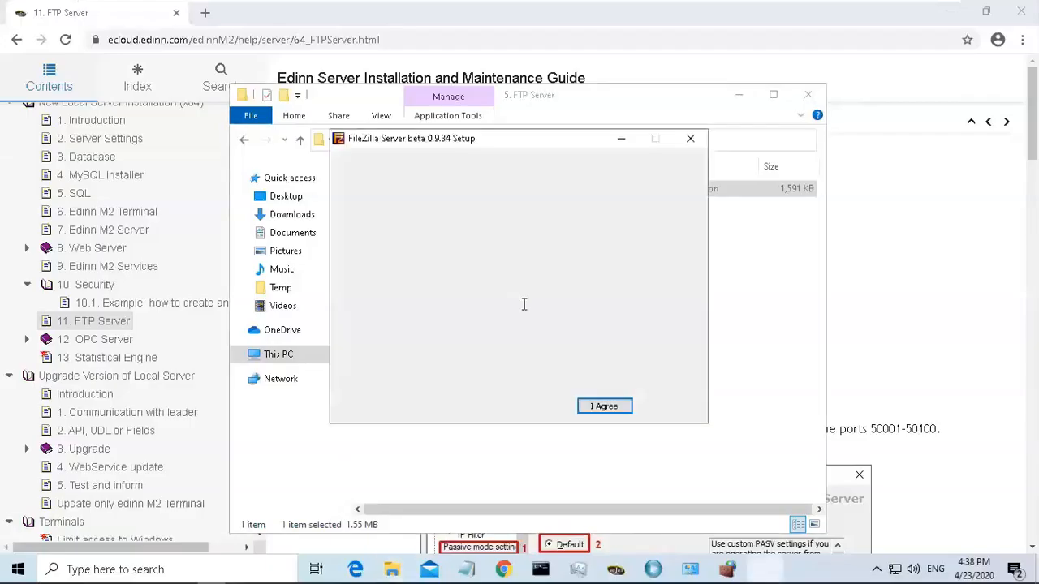
pyautogui.click(603, 407)
pyautogui.click(603, 406)
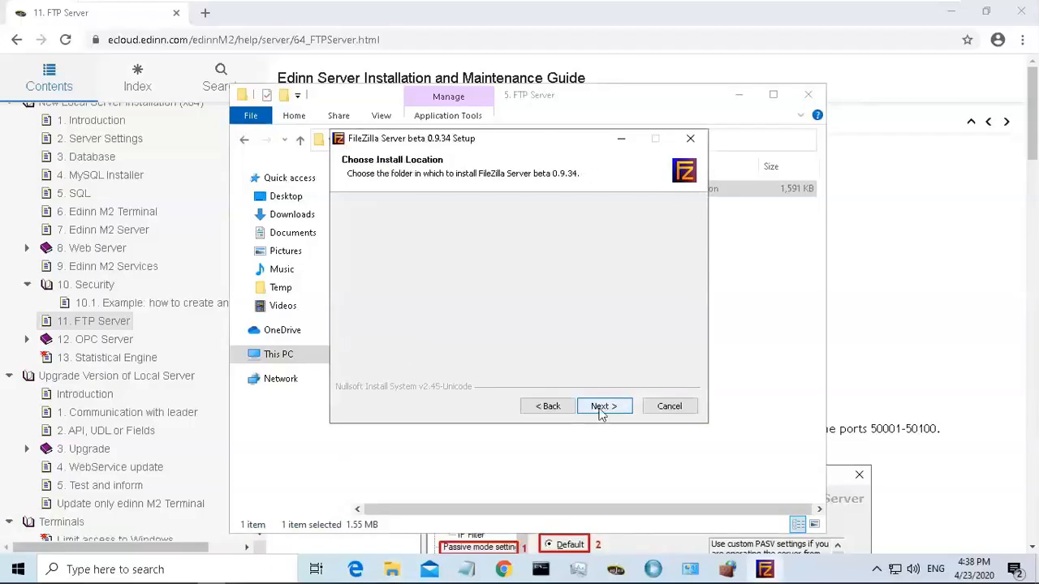
pyautogui.click(603, 406)
pyautogui.click(604, 410)
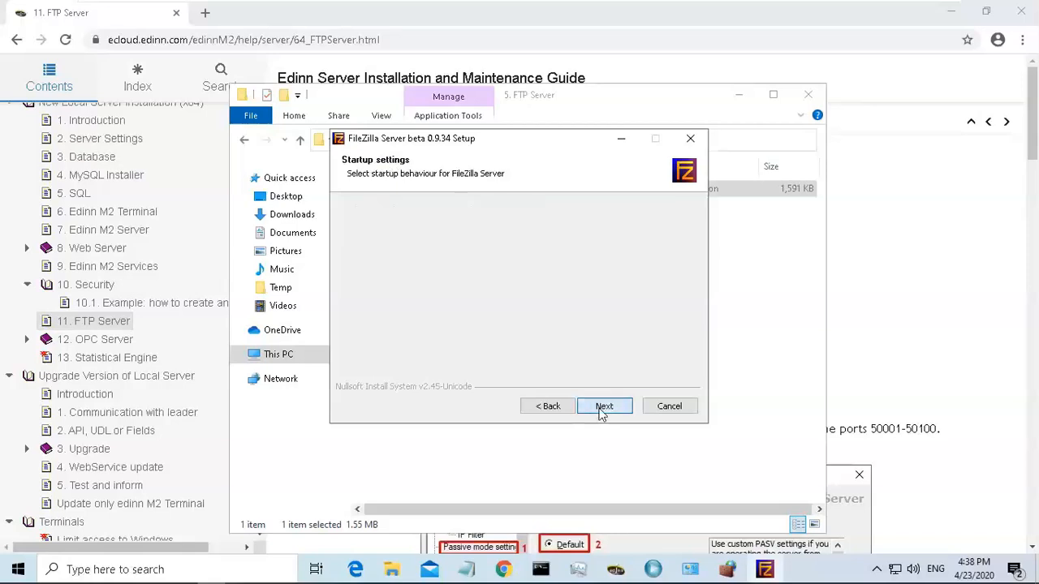
pyautogui.click(603, 410)
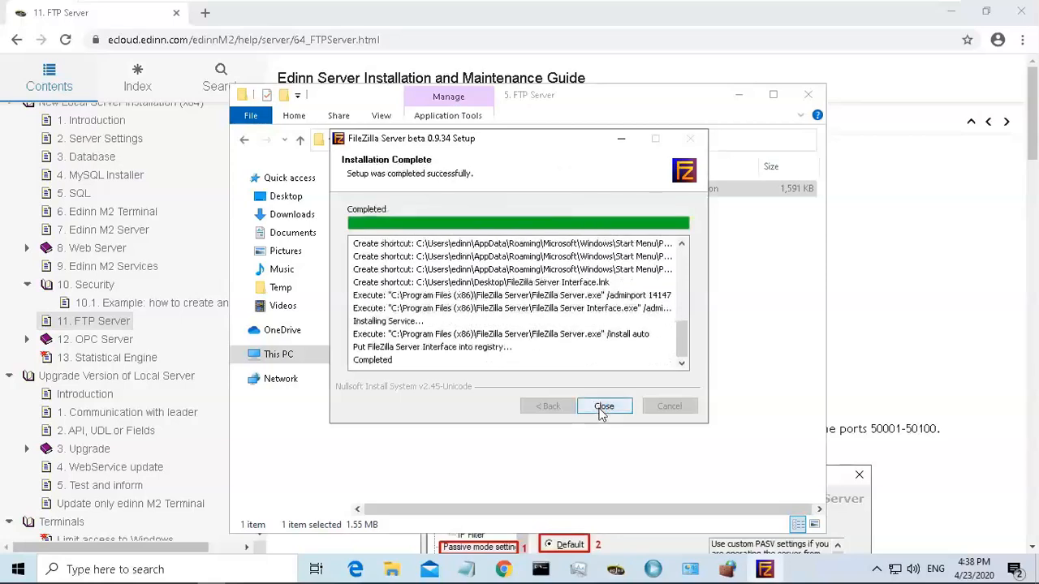
pyautogui.click(603, 407)
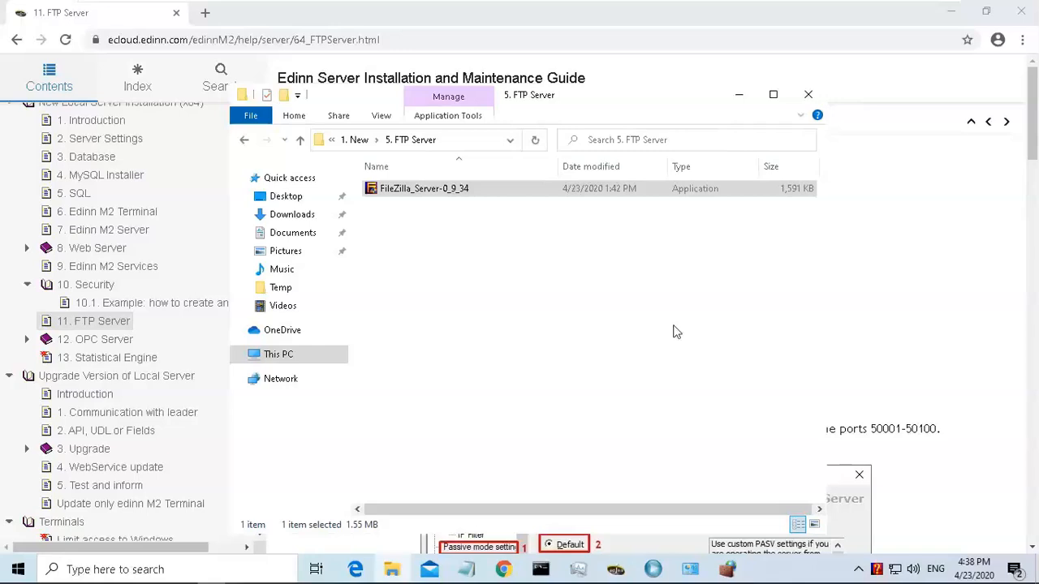
# Connect the FileZilla Server interface to the local server 127.0.0.1 on port 14147.
pyautogui.click(737, 99)
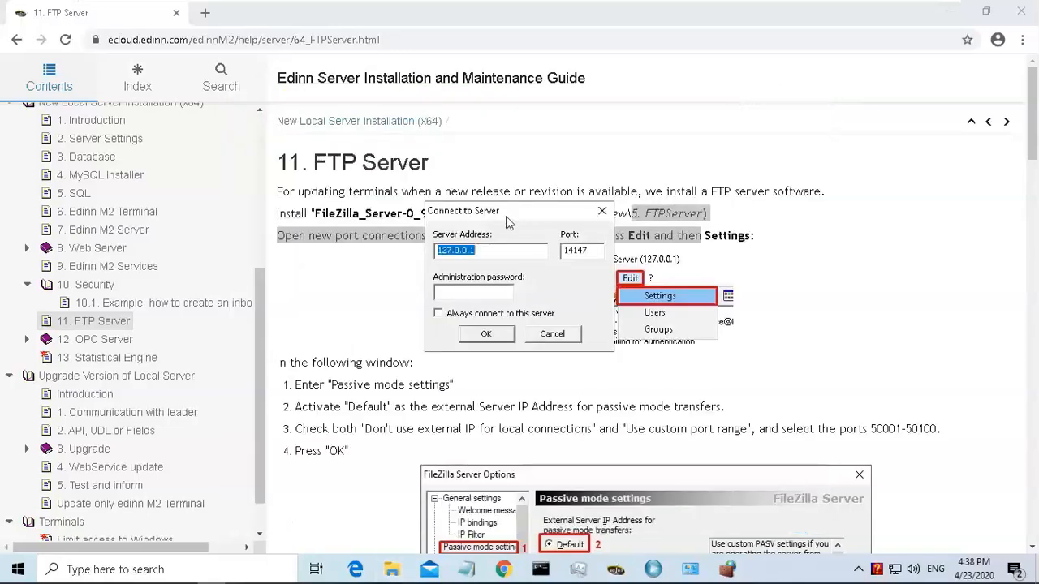
pyautogui.click(487, 335)
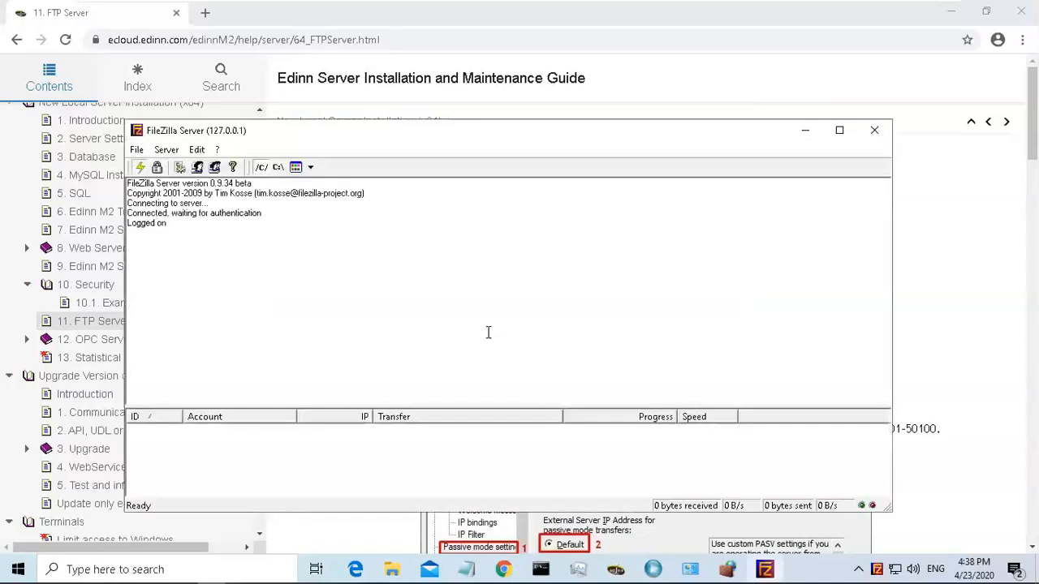
# Read the guide's instructions for FileZilla passive mode settings and port range.
pyautogui.click(970, 261)
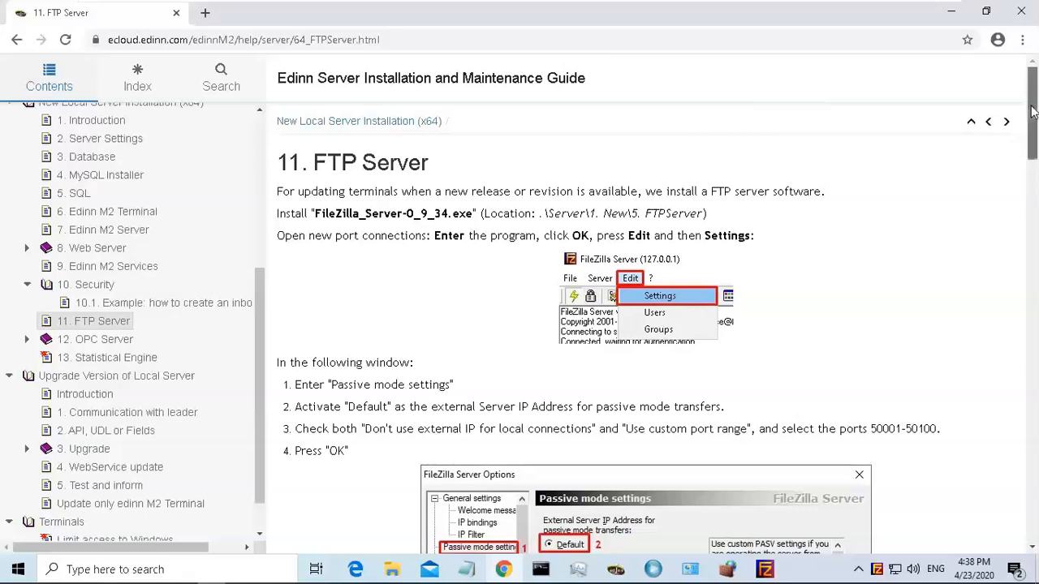
pyautogui.scroll(-1, 1031, 138)
pyautogui.scroll(1, 1032, 134)
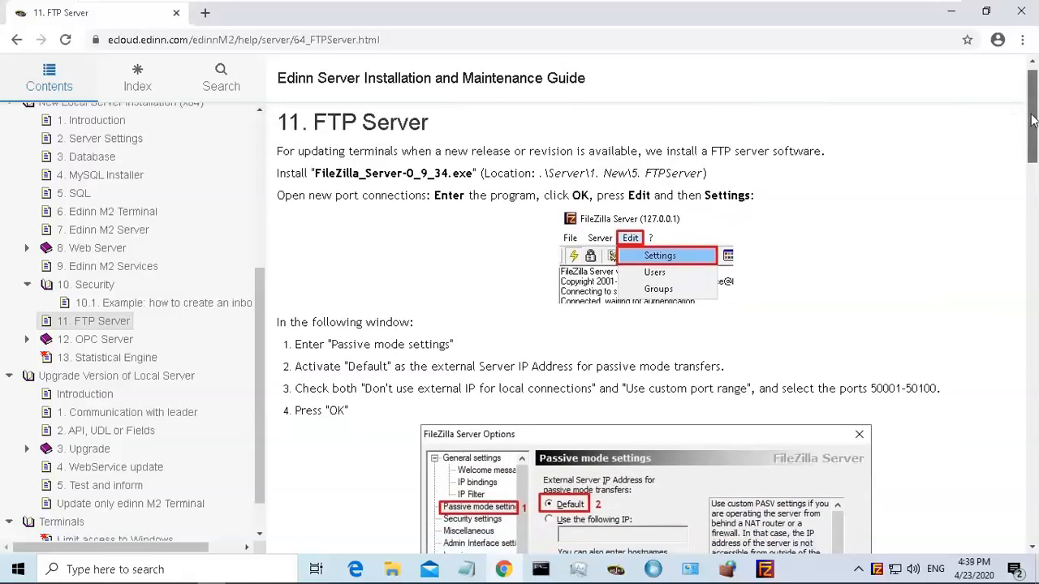
pyautogui.scroll(-1, 1032, 121)
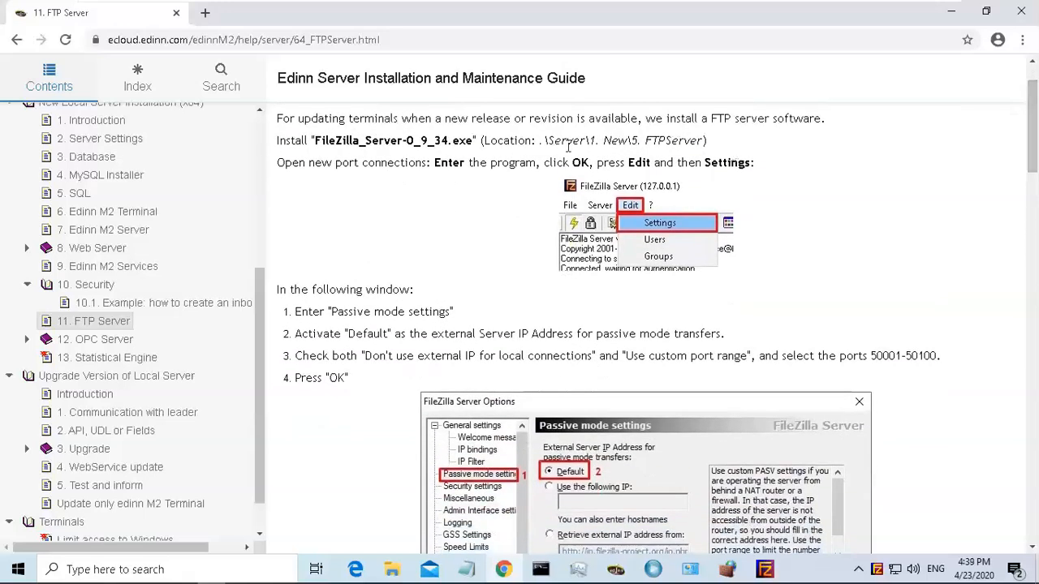
pyautogui.moveTo(463, 166); pyautogui.dragTo(757, 166)
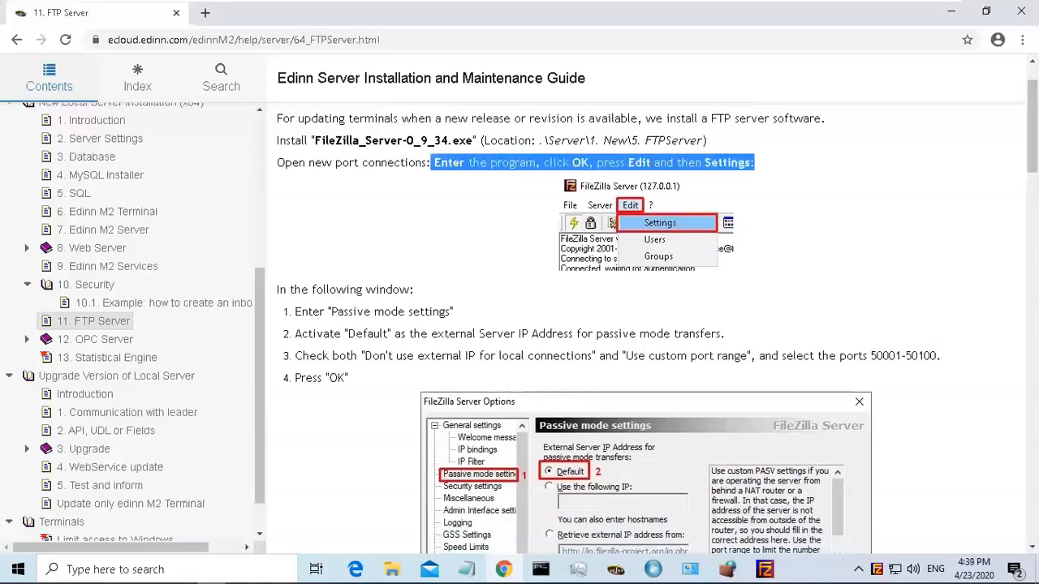
pyautogui.click(646, 185)
pyautogui.moveTo(1029, 123); pyautogui.dragTo(1029, 150)
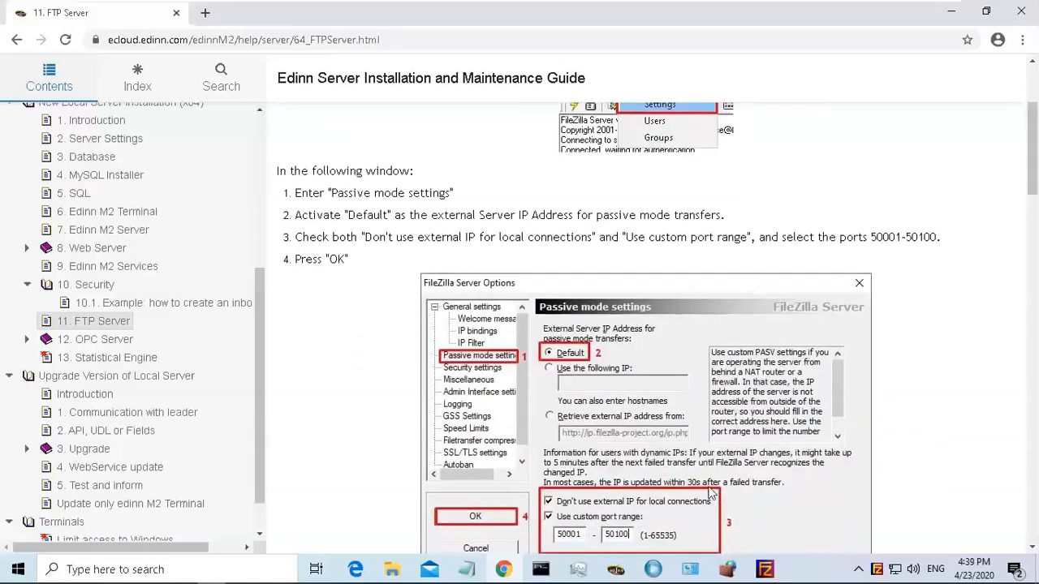
# Open the FileZilla Server passive mode settings, enable a custom port range of 50001 to 50100, and save.
pyautogui.click(764, 569)
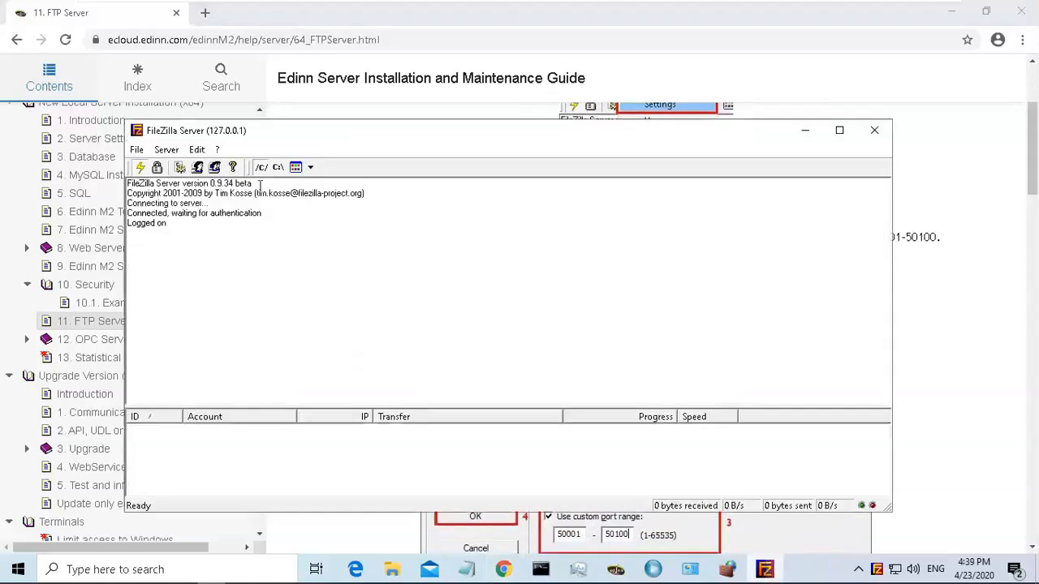
pyautogui.click(197, 150)
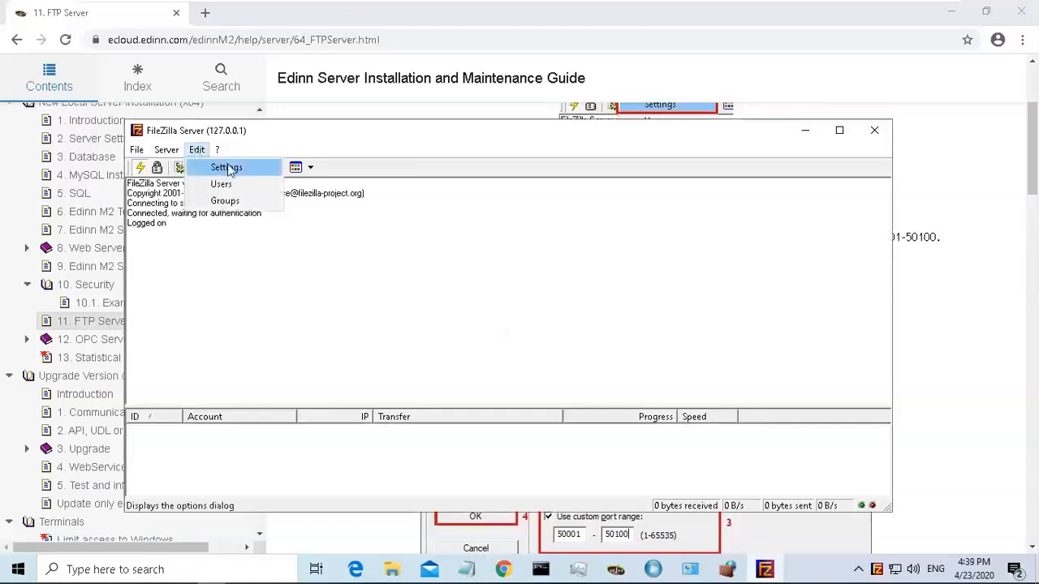
pyautogui.click(228, 168)
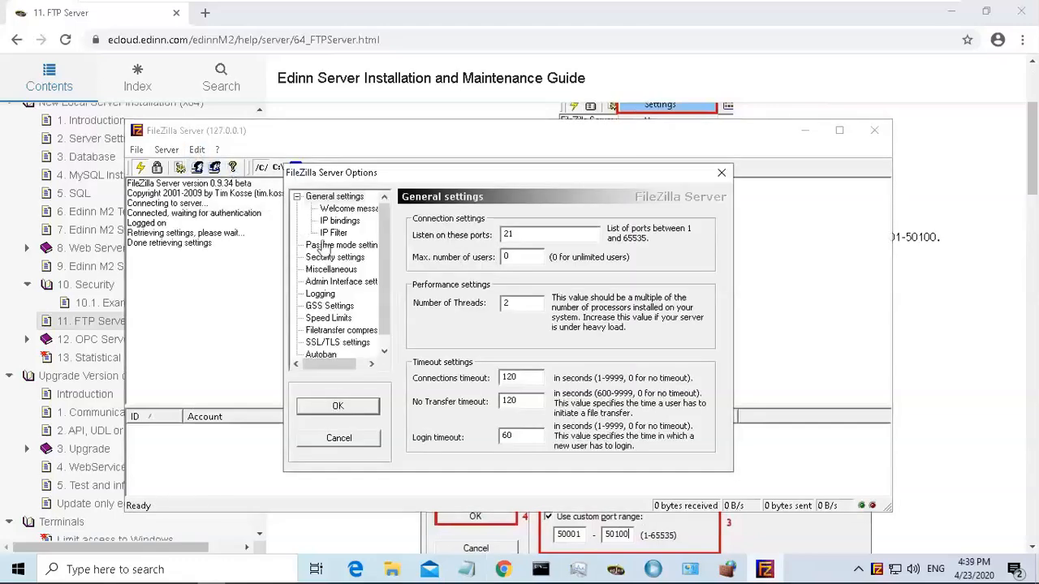
pyautogui.click(352, 246)
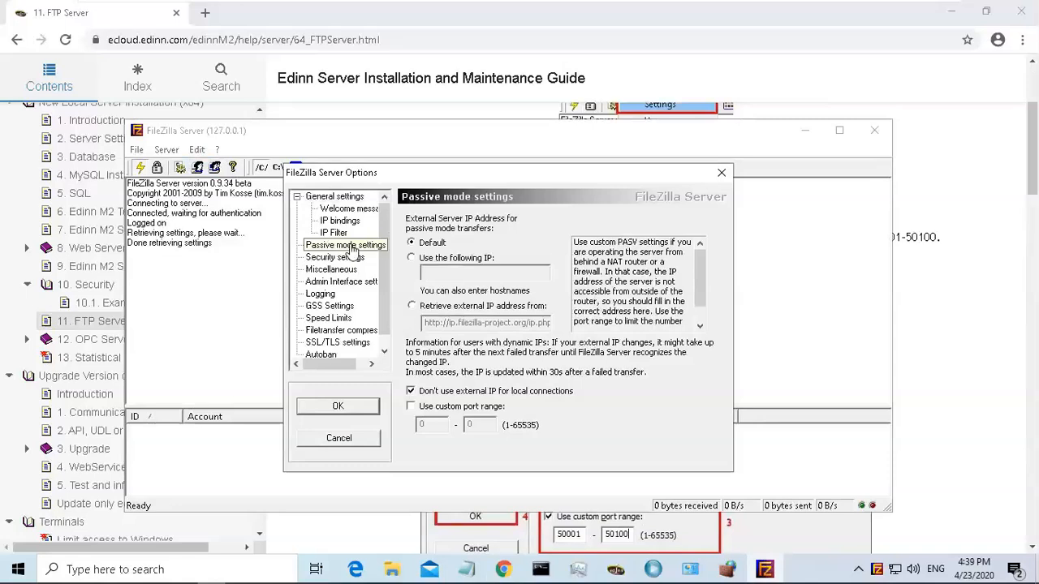
pyautogui.moveTo(1031, 169); pyautogui.dragTo(1031, 194)
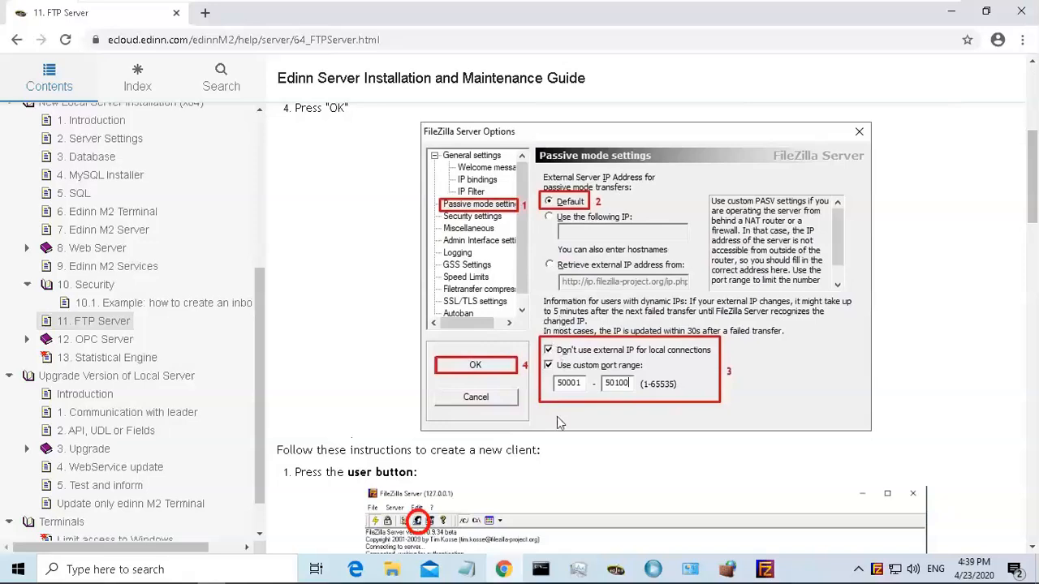
pyautogui.click(765, 569)
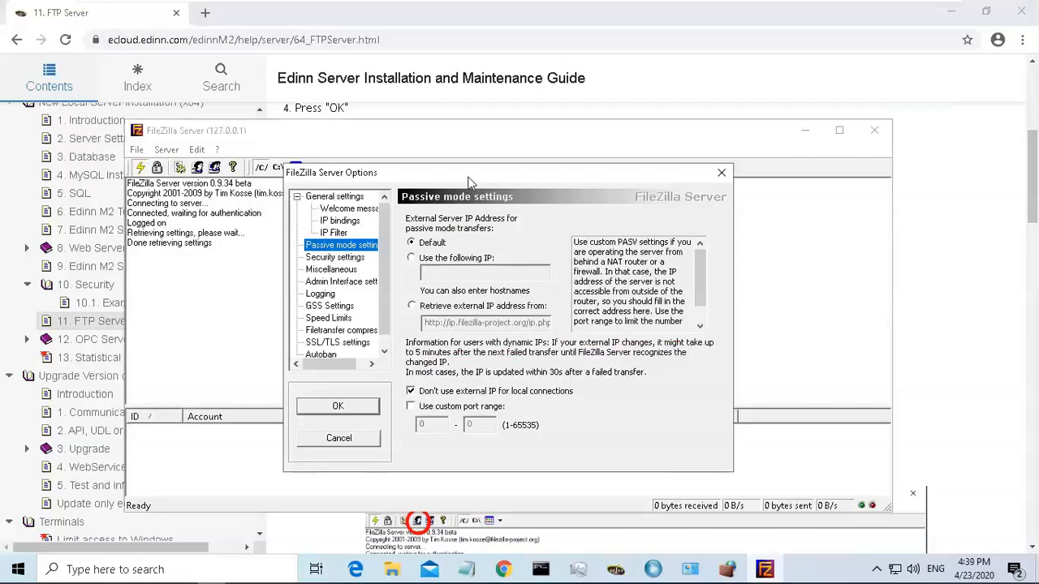
pyautogui.moveTo(469, 179); pyautogui.dragTo(490, 159)
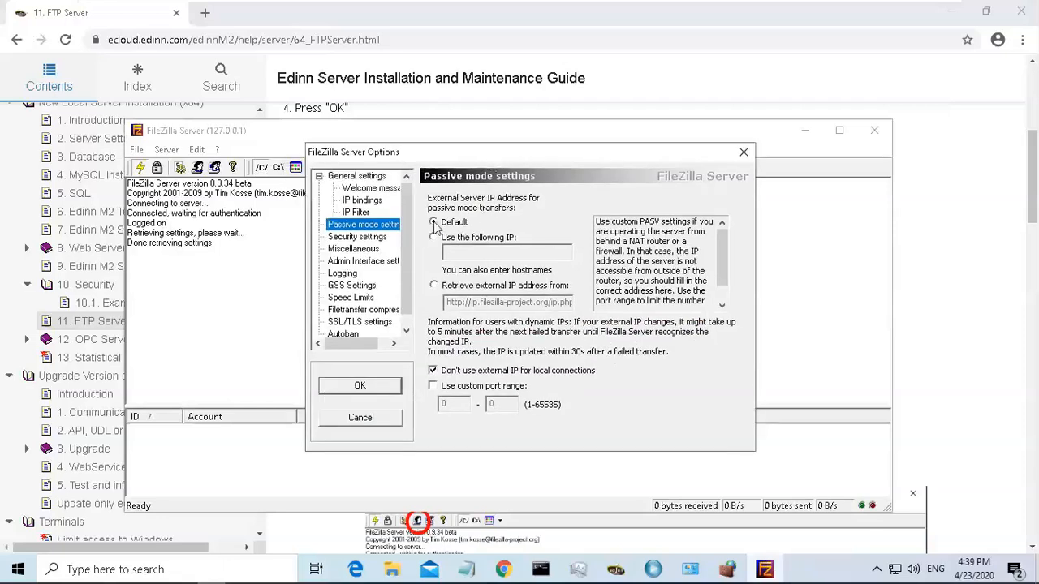
pyautogui.click(433, 386)
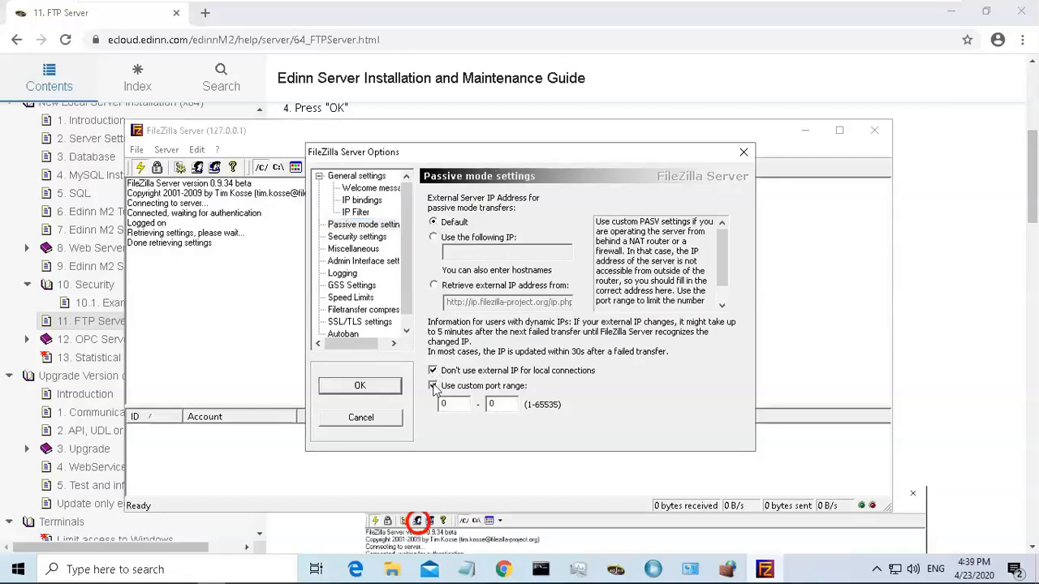
pyautogui.moveTo(459, 406); pyautogui.dragTo(428, 417)
pyautogui.write('50')
pyautogui.moveTo(501, 402); pyautogui.dragTo(482, 410)
pyautogui.click(362, 387)
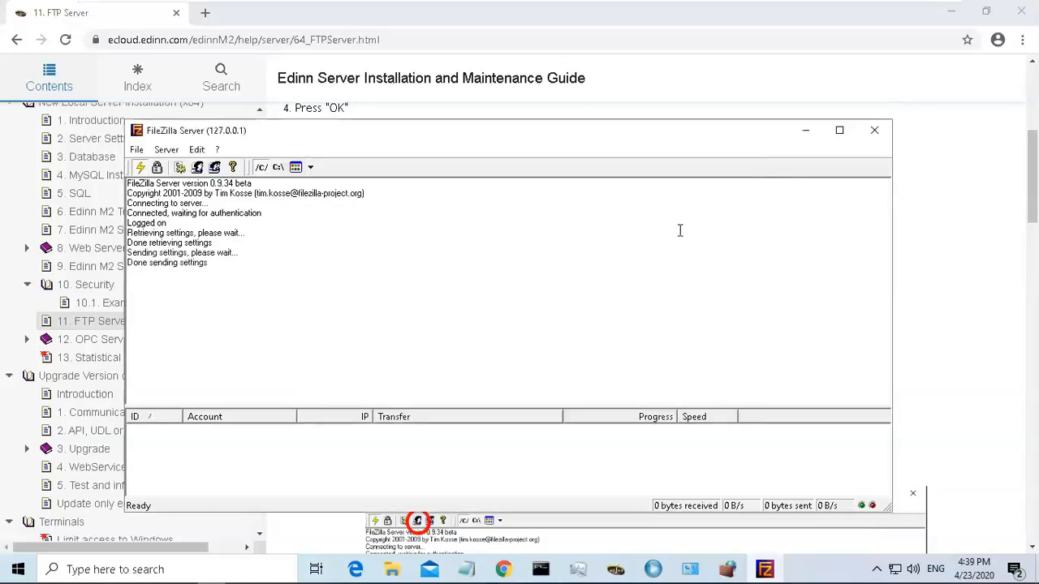
# Add a new FTP user account named M2Client, copying the name from the guide.
pyautogui.click(940, 192)
pyautogui.moveTo(1034, 178); pyautogui.dragTo(1035, 238)
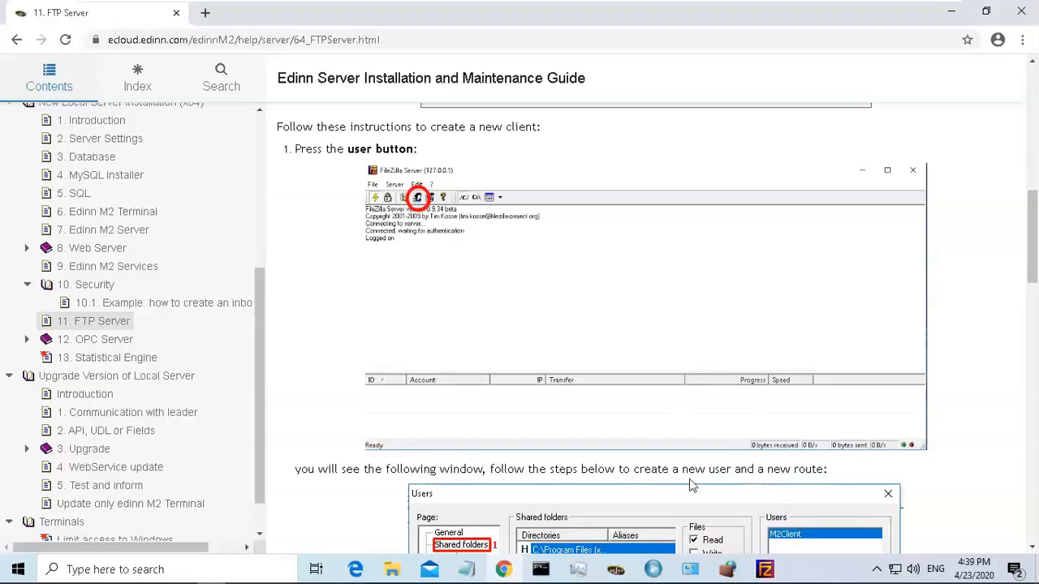
pyautogui.click(764, 569)
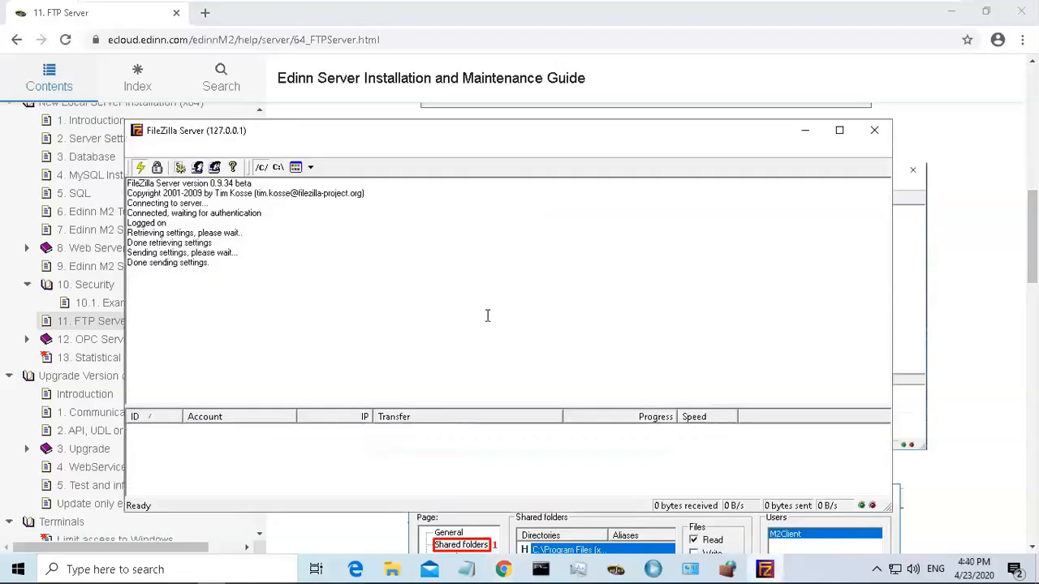
pyautogui.click(197, 168)
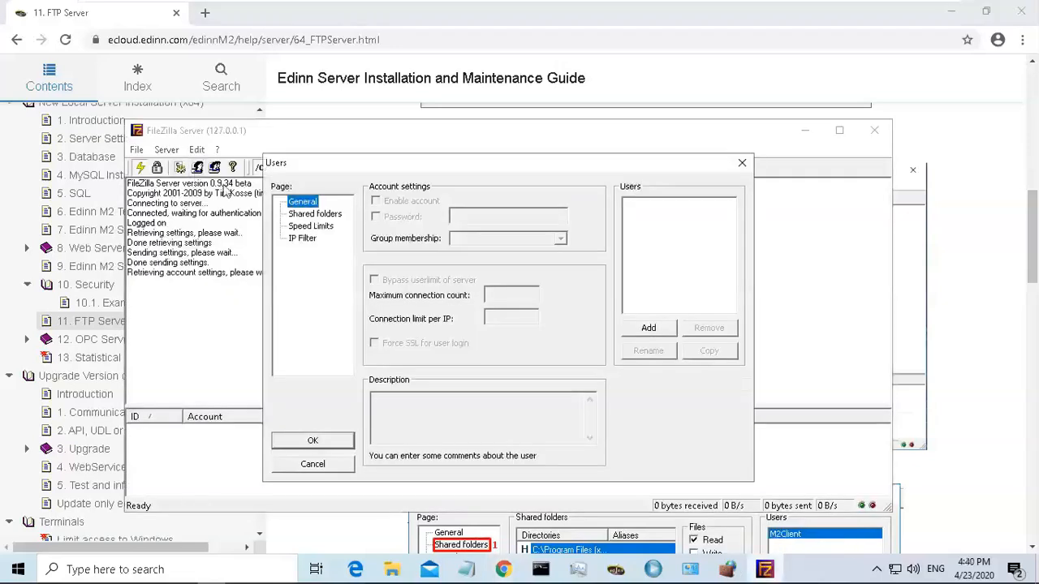
pyautogui.click(656, 332)
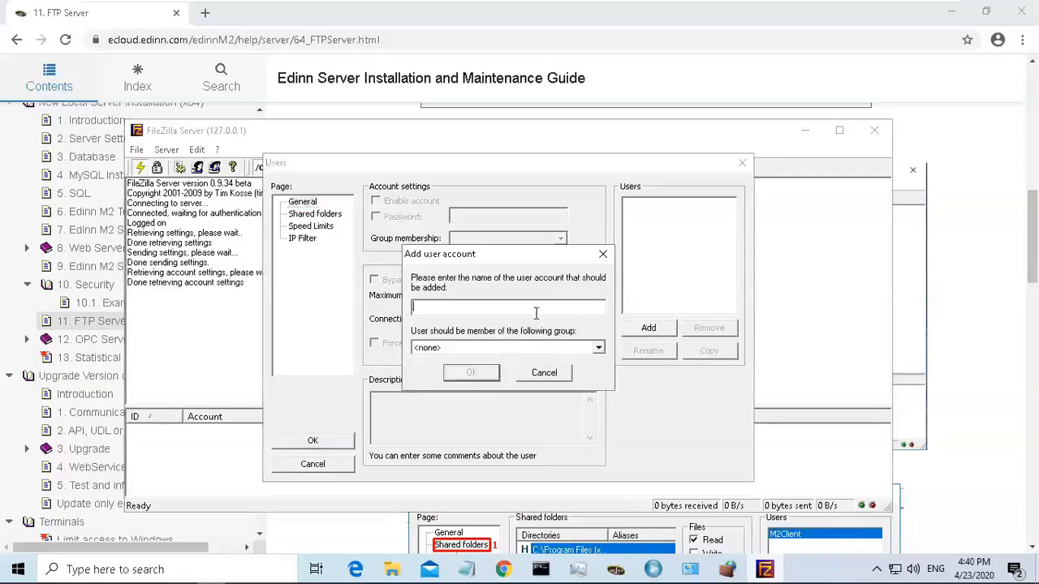
pyautogui.moveTo(1029, 239); pyautogui.dragTo(1035, 384)
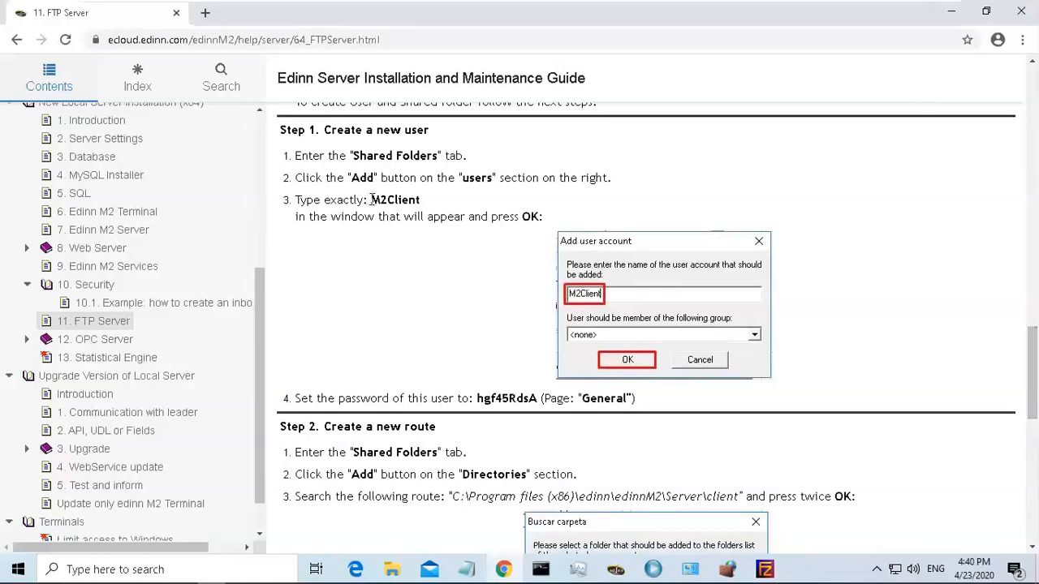
pyautogui.moveTo(372, 199); pyautogui.dragTo(433, 207)
pyautogui.hotkey('ctrl', 'c')
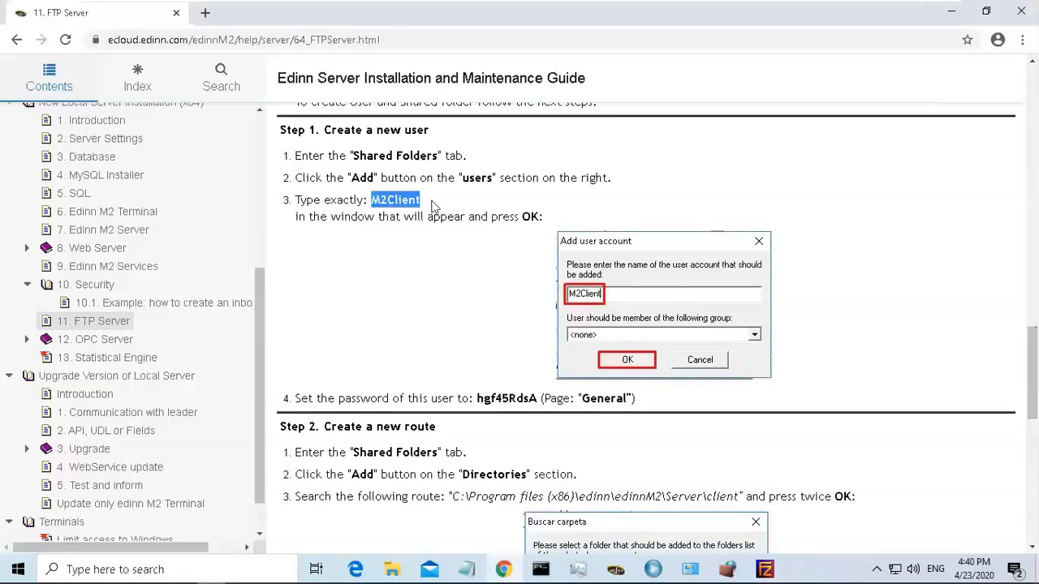
pyautogui.click(768, 569)
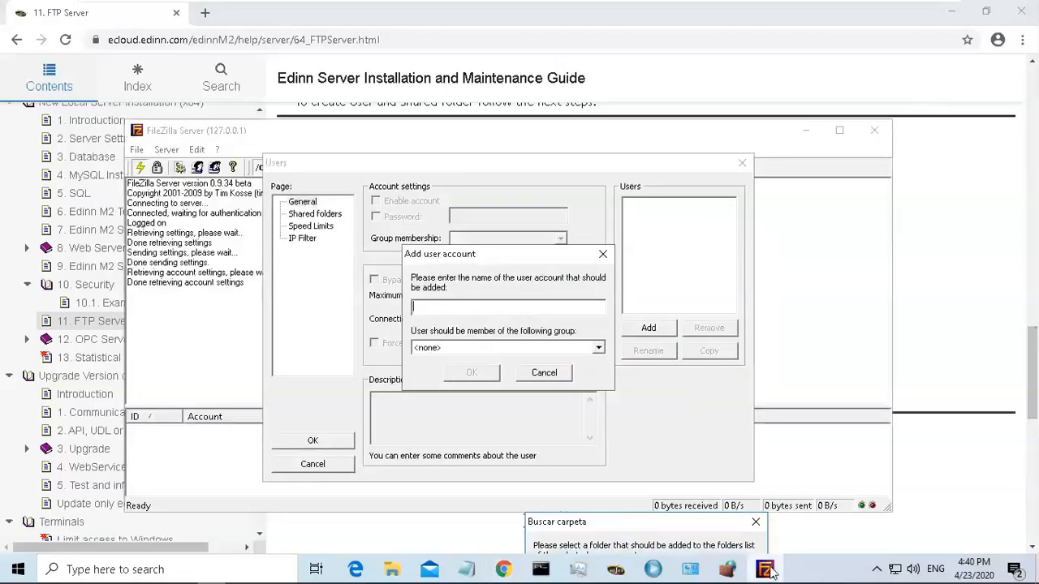
pyautogui.hotkey('ctrl', 'v')
pyautogui.click(471, 373)
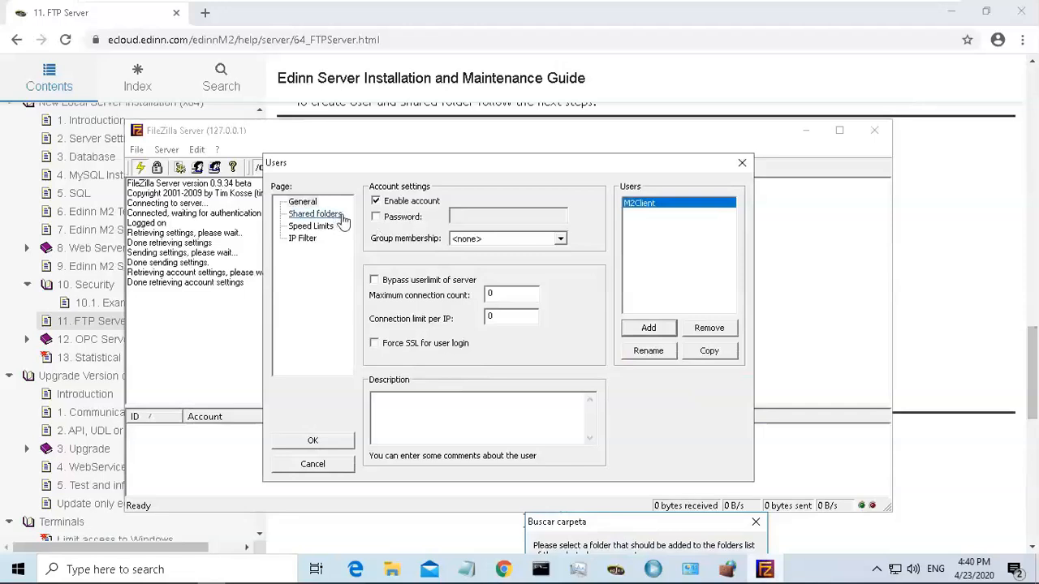
# Enable a password for the M2Client account and paste the password copied from the guide.
pyautogui.click(377, 217)
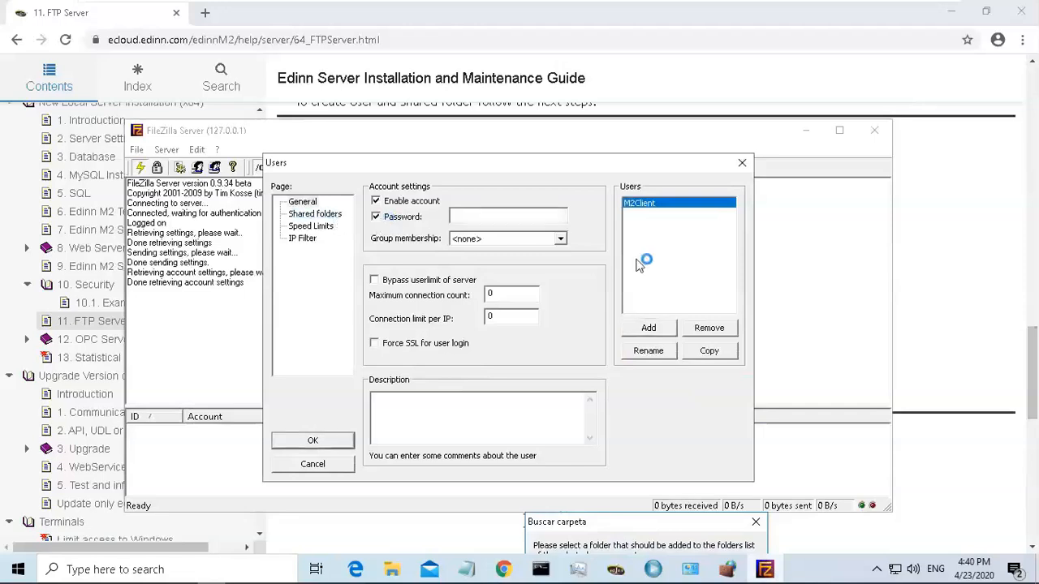
pyautogui.click(952, 265)
pyautogui.moveTo(478, 399); pyautogui.dragTo(536, 398)
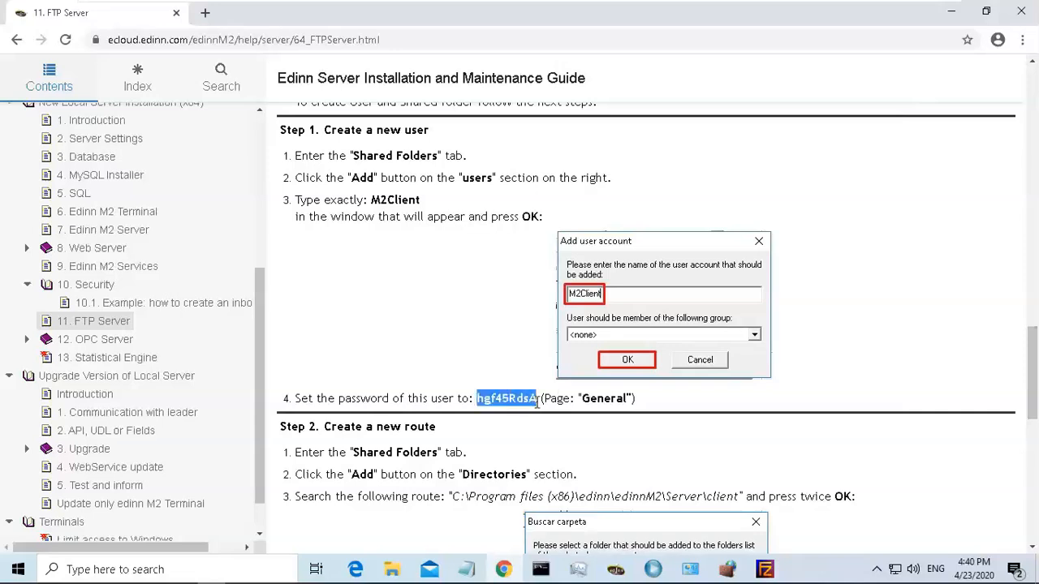
pyautogui.click(766, 570)
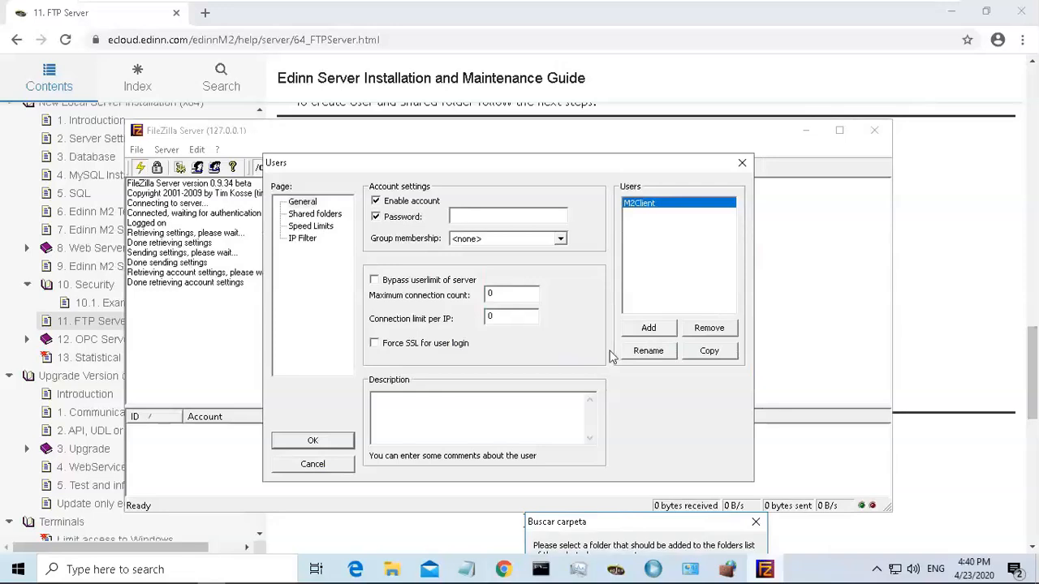
pyautogui.click(521, 215)
pyautogui.hotkey('ctrl', 'v')
# Open the M2Client shared folders page and start adding a directory while checking the guide's route.
pyautogui.click(317, 215)
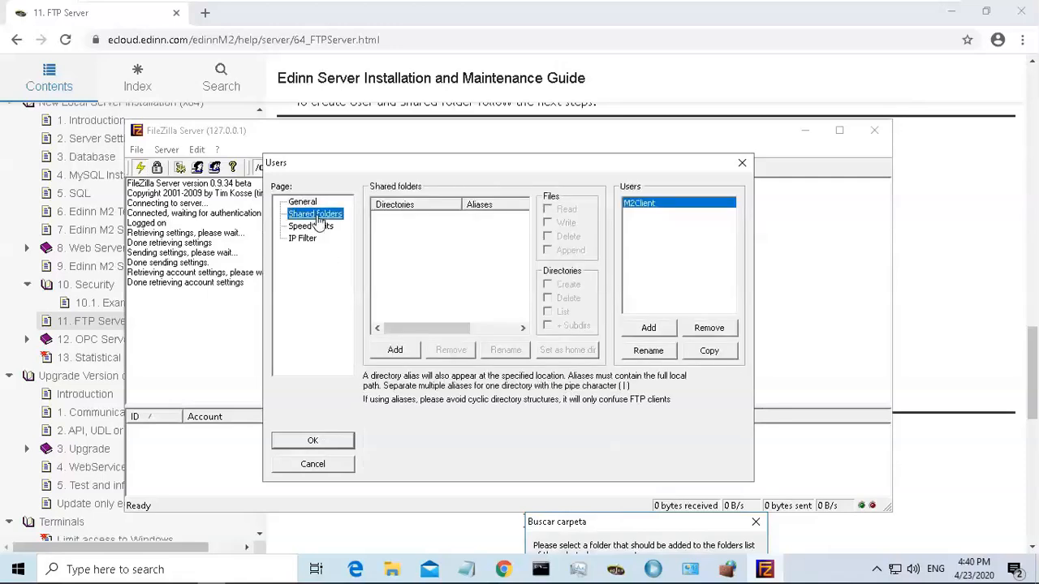
pyautogui.click(406, 350)
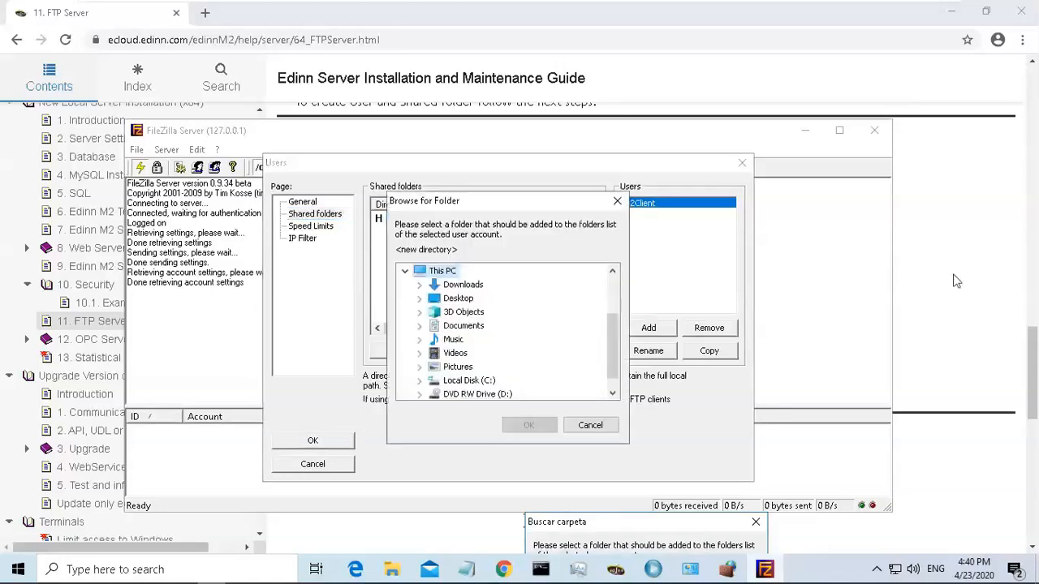
pyautogui.click(992, 300)
pyautogui.moveTo(1027, 347); pyautogui.dragTo(1033, 406)
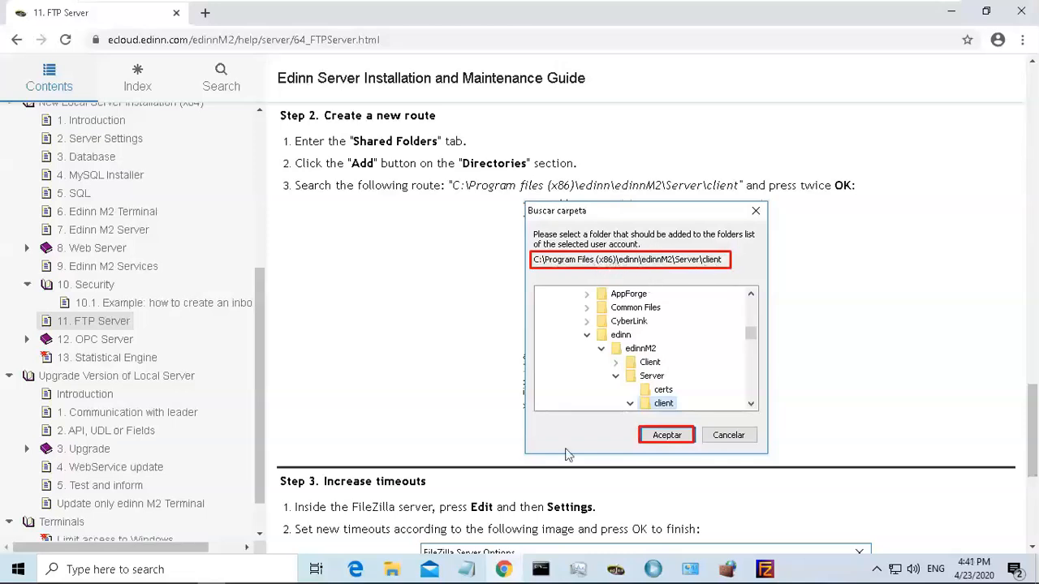
# Add C:\Program Files (x86)\edinn\edinnM2\server\client as the M2Client shared folder and save the user settings.
pyautogui.click(765, 569)
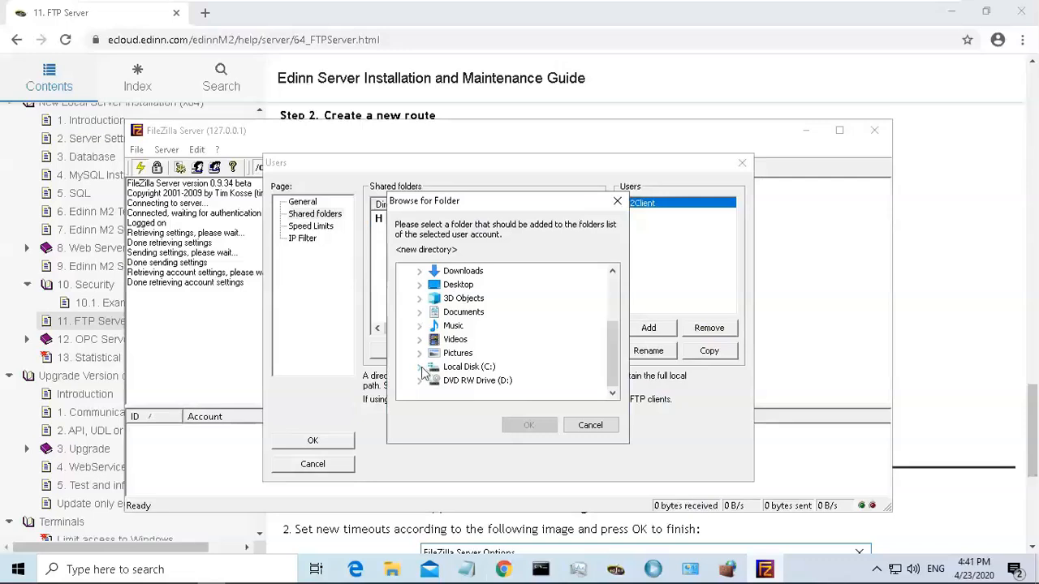
pyautogui.click(420, 376)
pyautogui.moveTo(616, 349); pyautogui.dragTo(617, 358)
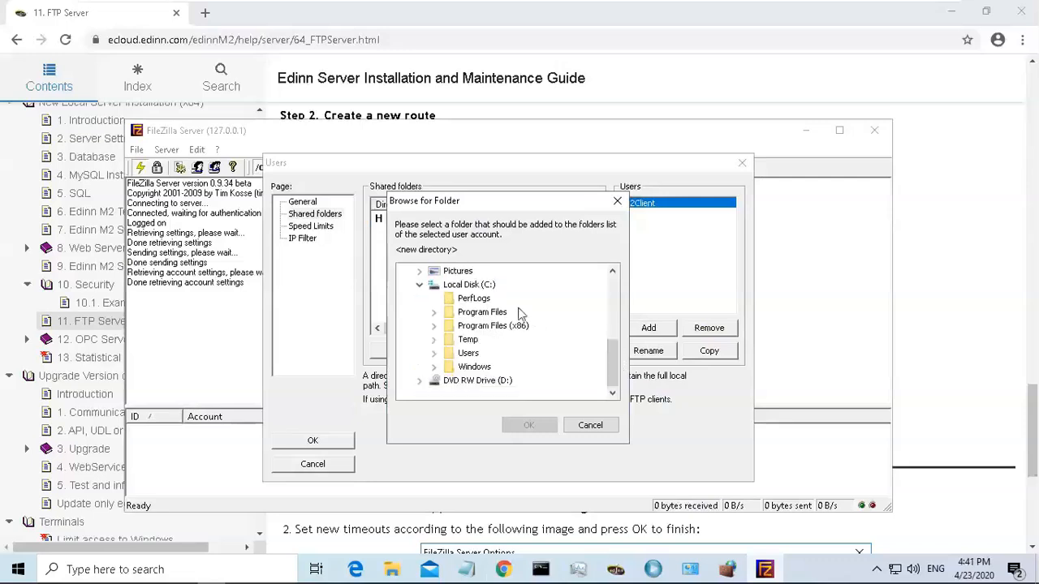
pyautogui.click(433, 325)
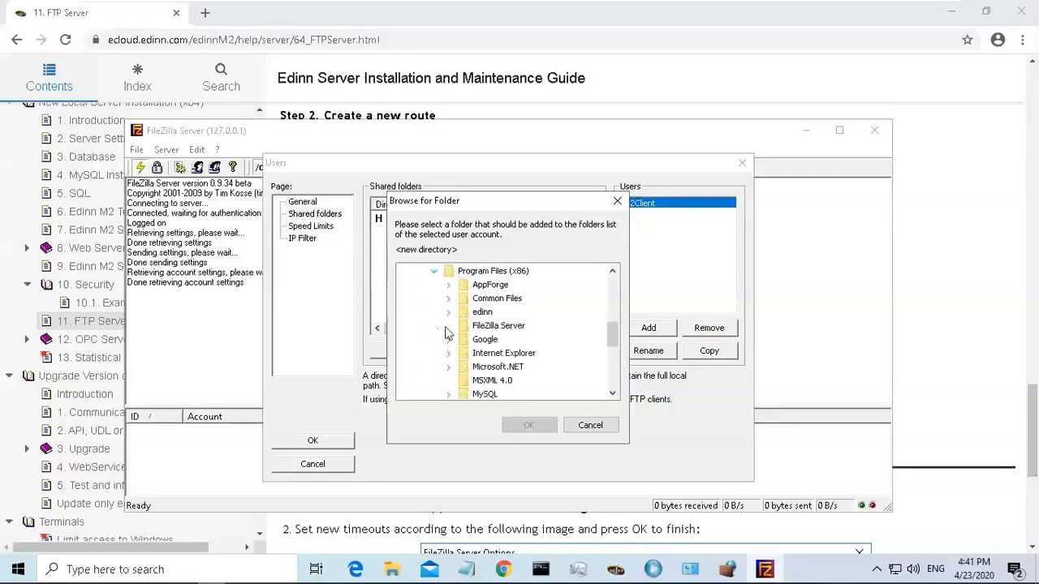
pyautogui.click(449, 313)
pyautogui.click(463, 326)
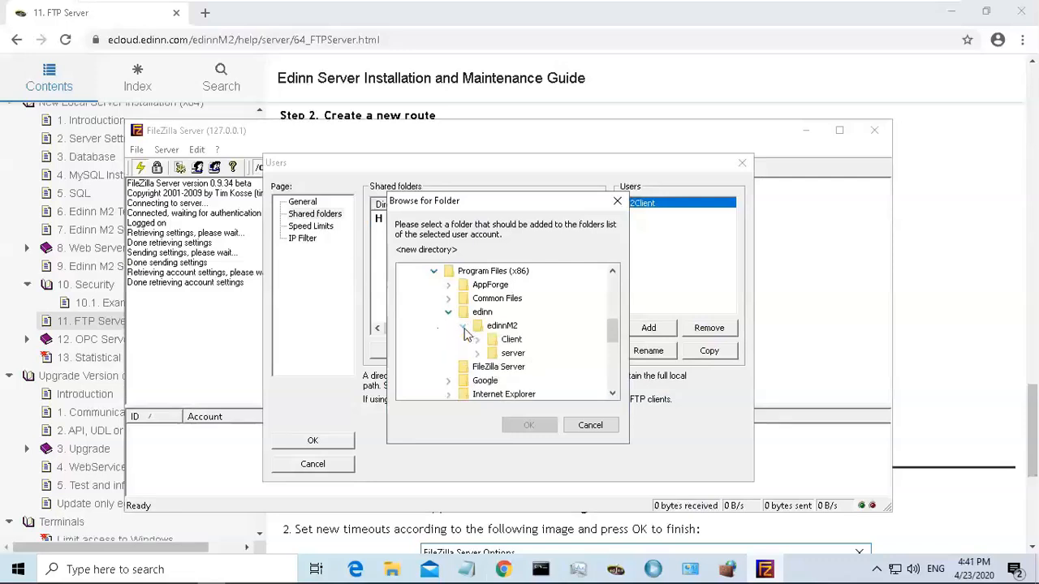
pyautogui.click(478, 354)
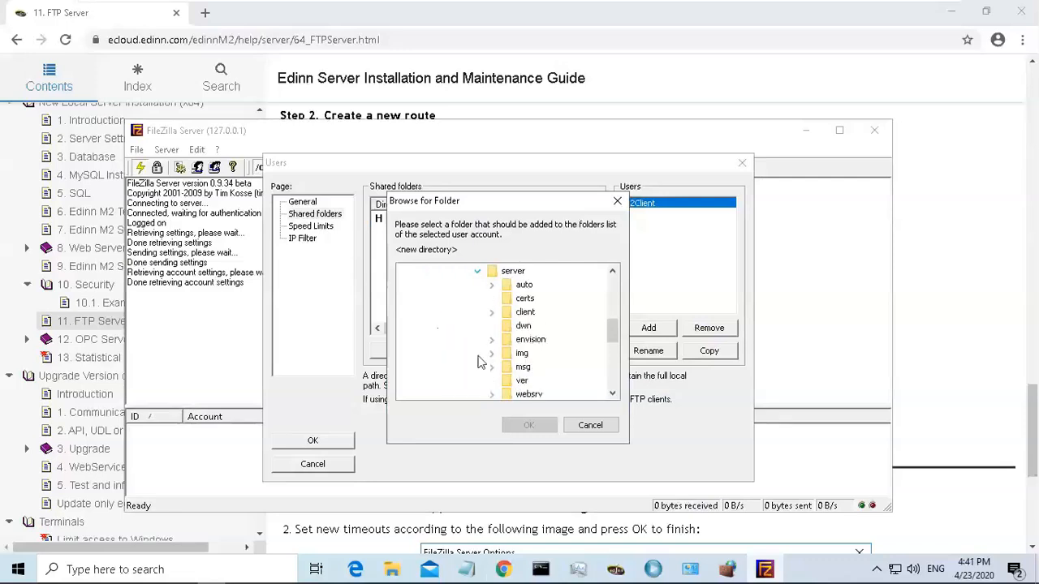
pyautogui.click(526, 315)
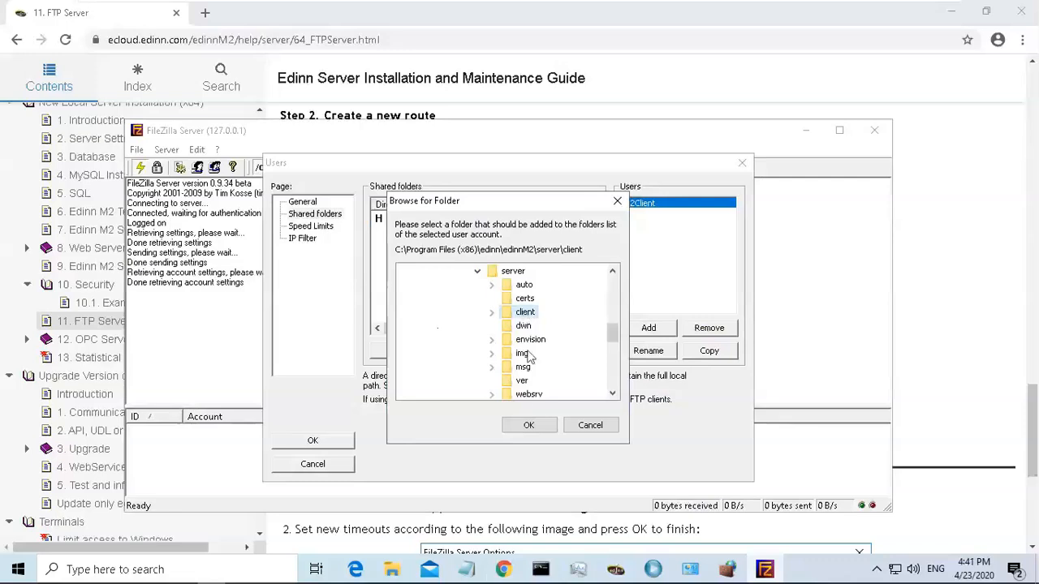
pyautogui.click(535, 430)
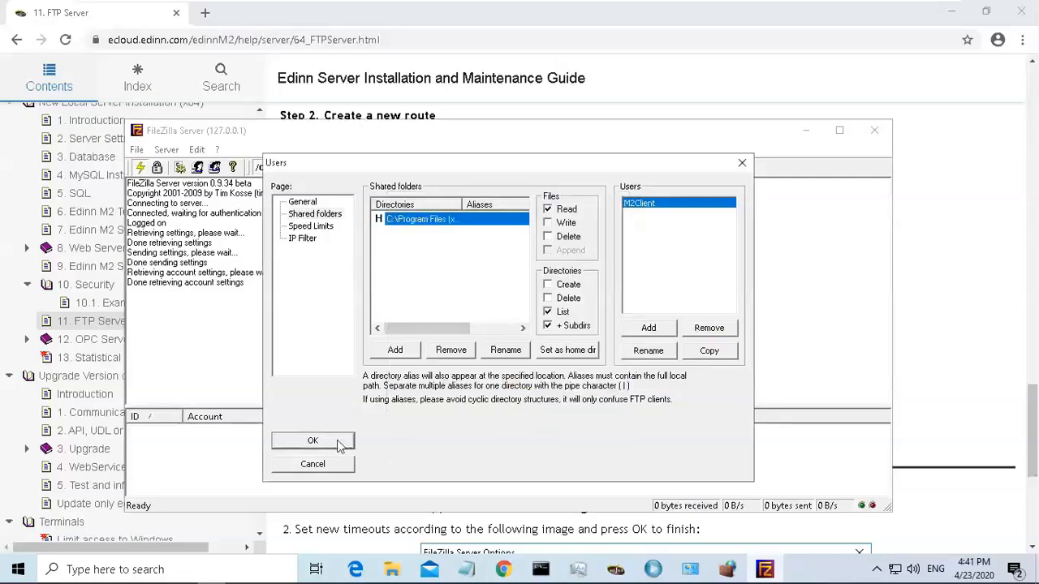
pyautogui.click(313, 441)
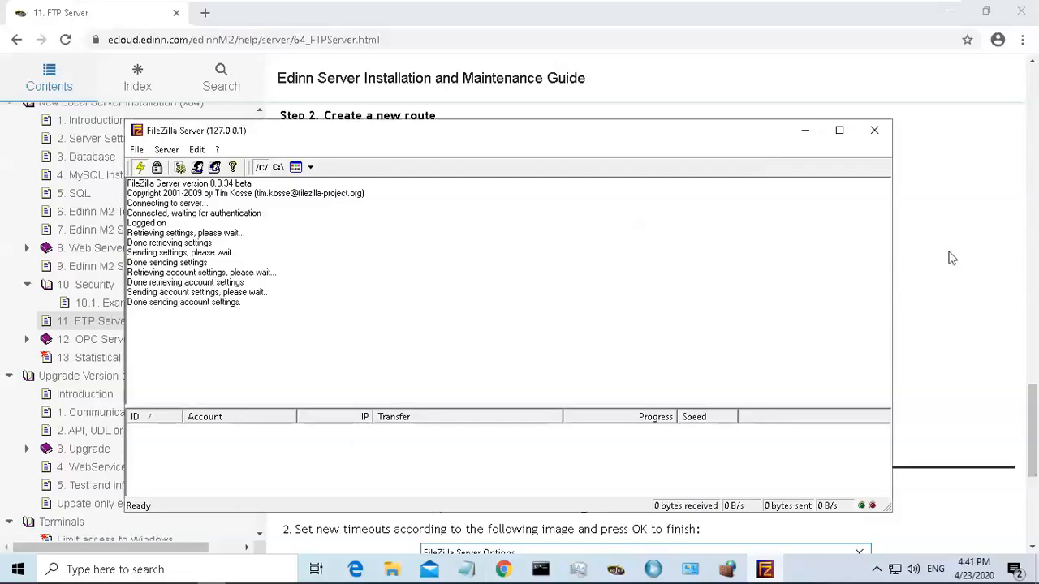
# Following the guide's timeout step, open the FileZilla Server settings and set the connections timeout to 3600 seconds.
pyautogui.click(952, 258)
pyautogui.moveTo(1029, 399); pyautogui.dragTo(1032, 420)
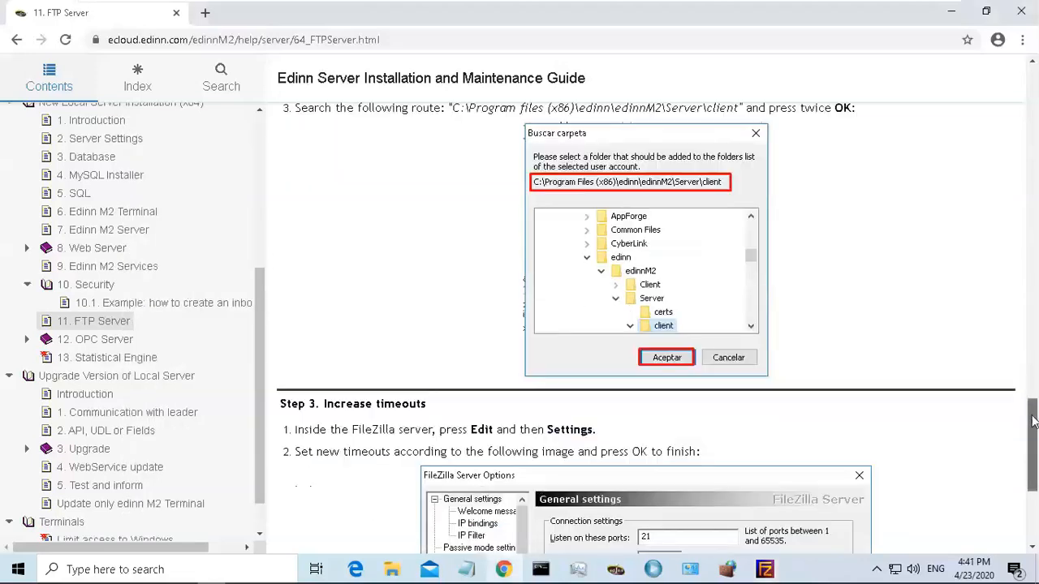
pyautogui.scroll(-3, 1033, 420)
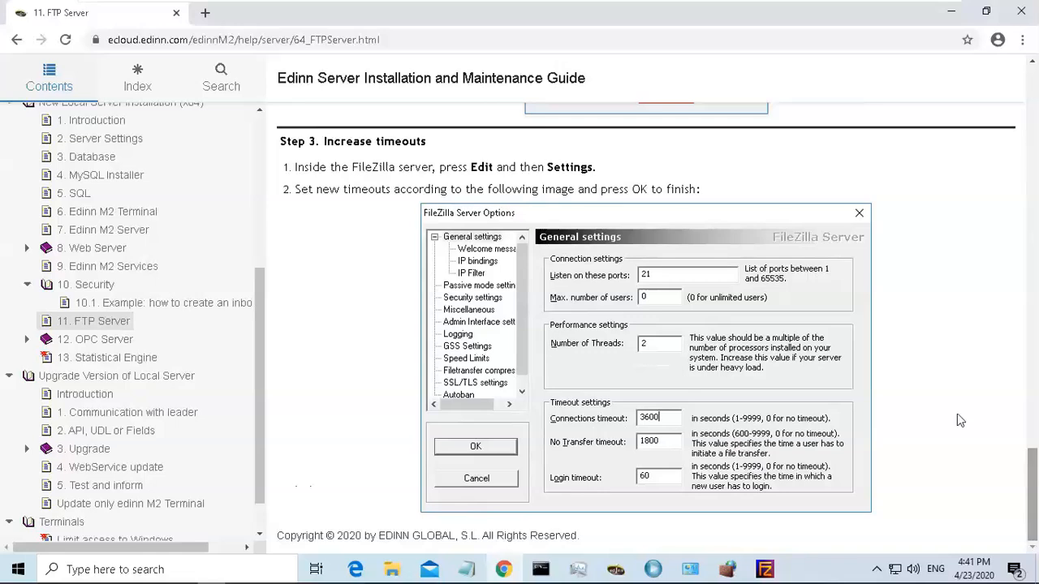
pyautogui.moveTo(471, 166); pyautogui.dragTo(592, 166)
pyautogui.click(592, 166)
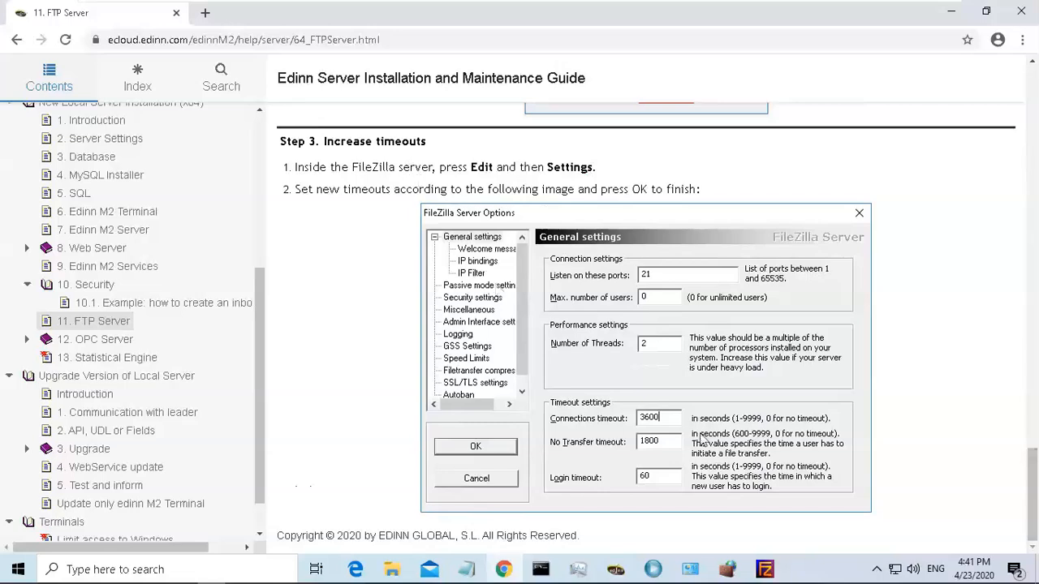
pyautogui.click(765, 568)
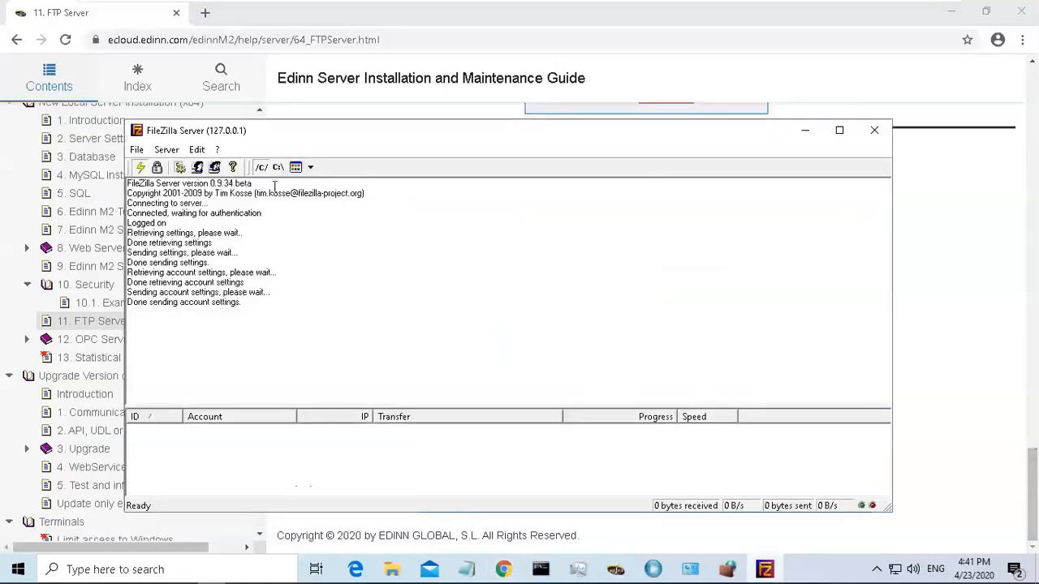
pyautogui.click(199, 152)
pyautogui.click(226, 167)
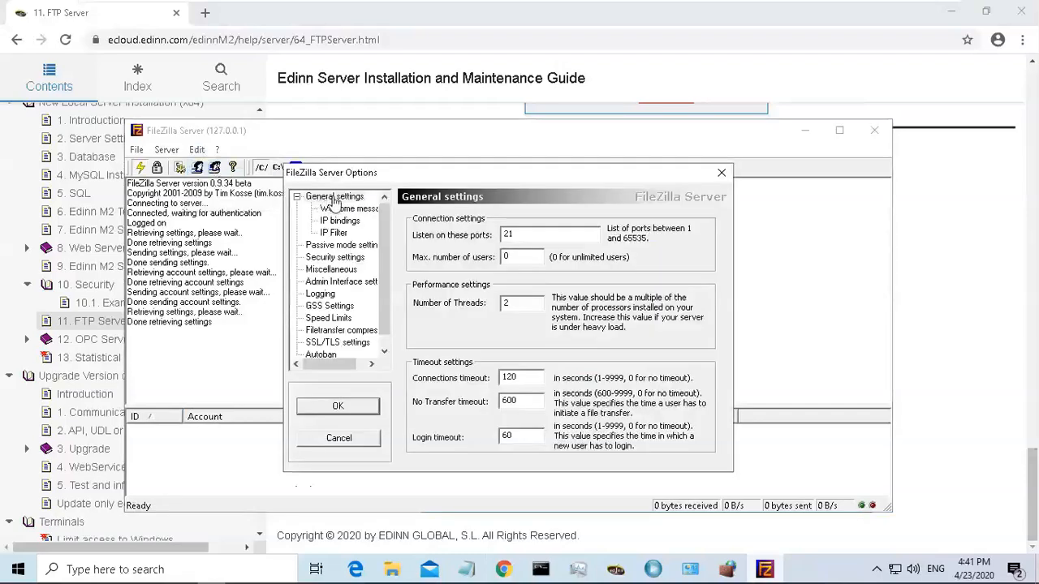
pyautogui.click(538, 378)
pyautogui.click(935, 282)
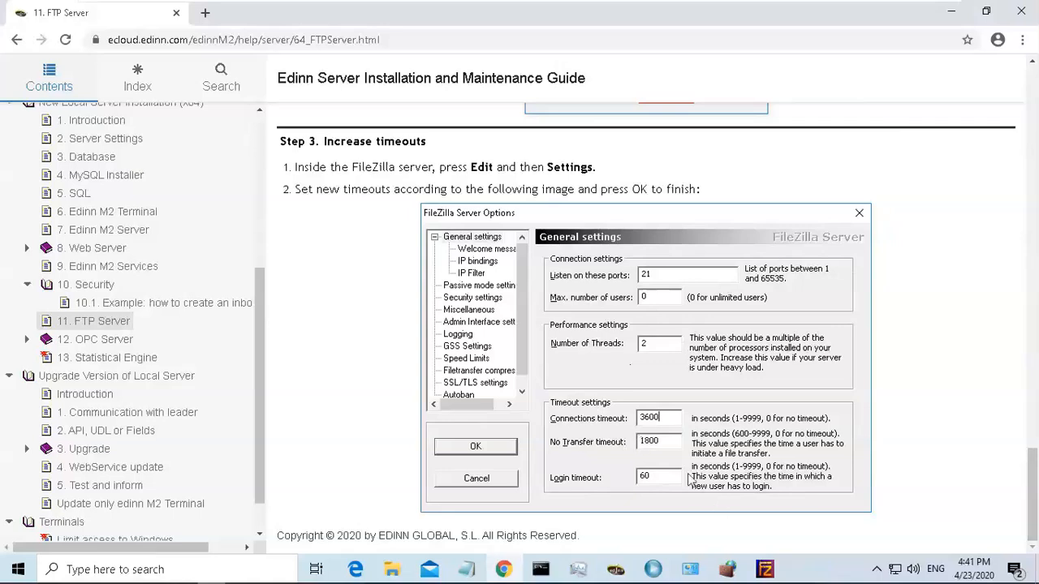
pyautogui.click(765, 569)
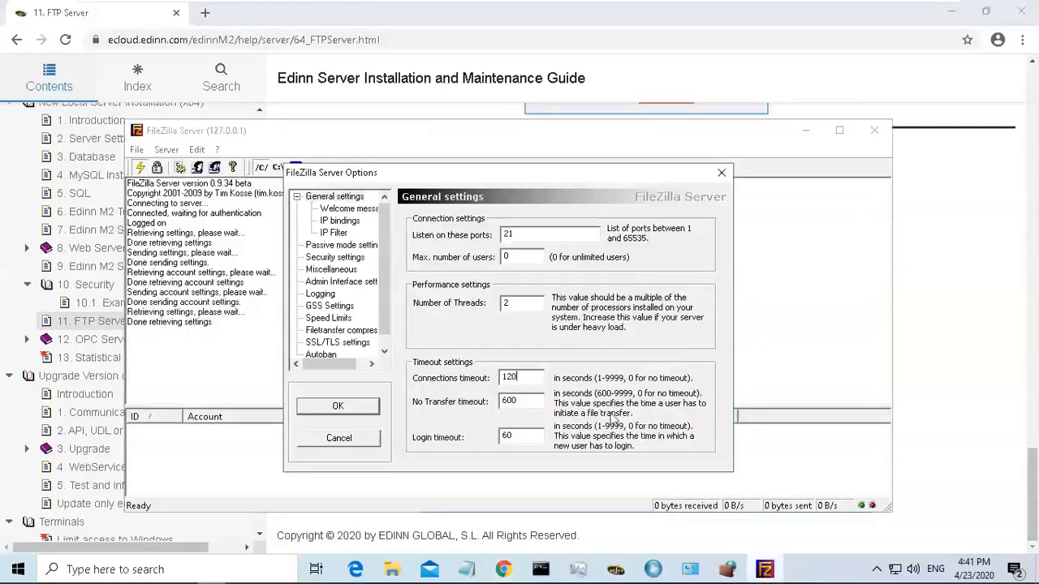
pyautogui.moveTo(542, 376); pyautogui.dragTo(439, 383)
pyautogui.write('3600')
pyautogui.click(930, 331)
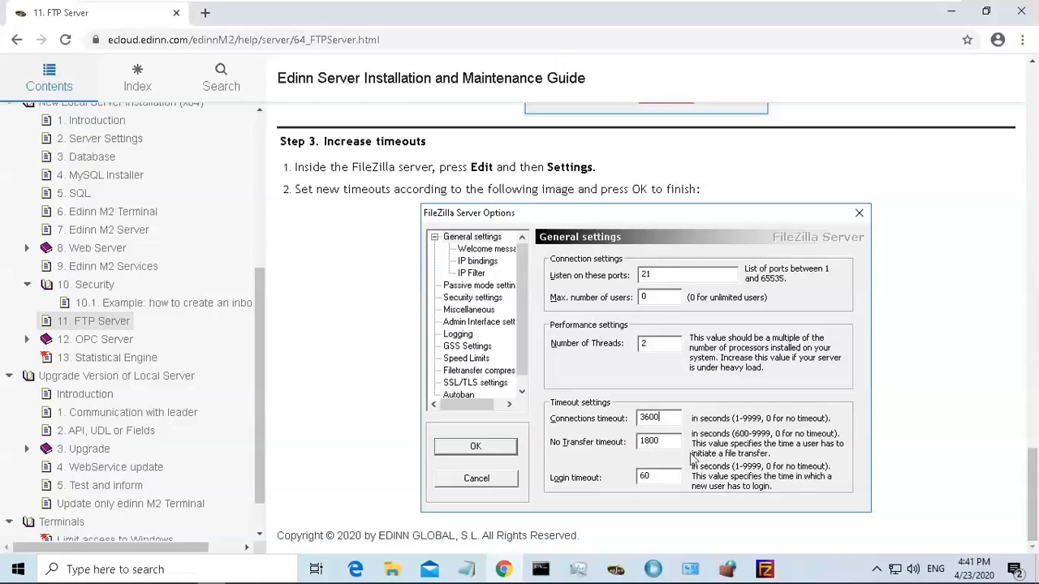
# Set the No Transfer timeout to 1800 seconds and save the FileZilla Server settings.
pyautogui.click(765, 569)
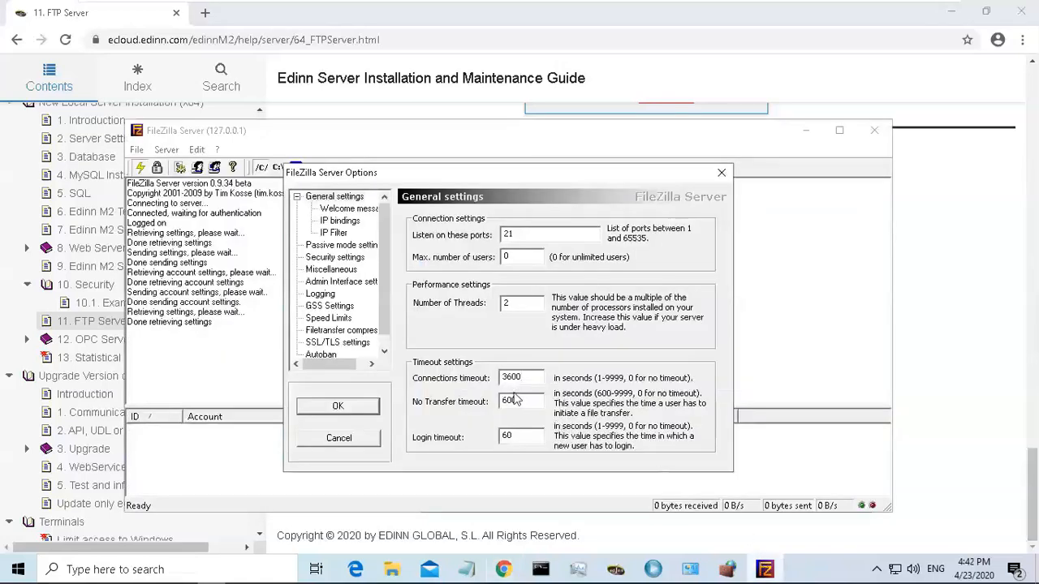
pyautogui.moveTo(517, 401); pyautogui.dragTo(414, 415)
pyautogui.write('180')
pyautogui.click(934, 322)
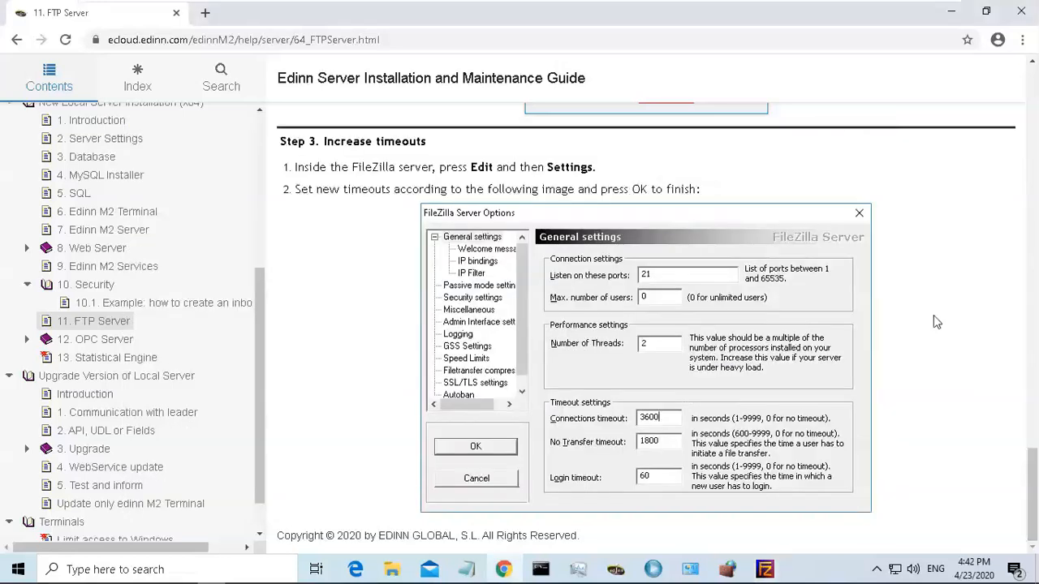
pyautogui.click(764, 569)
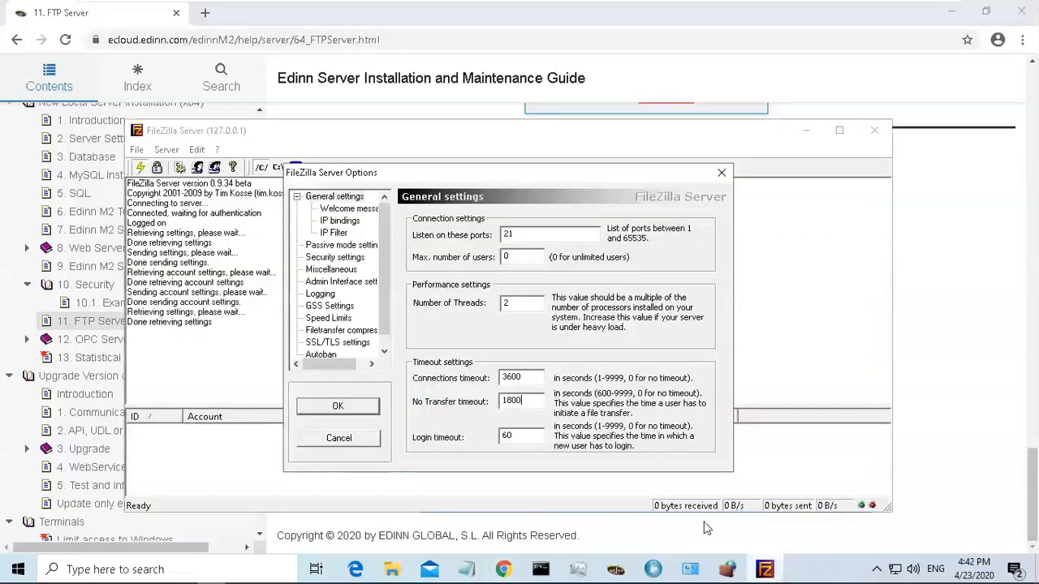
pyautogui.click(337, 407)
pyautogui.click(942, 306)
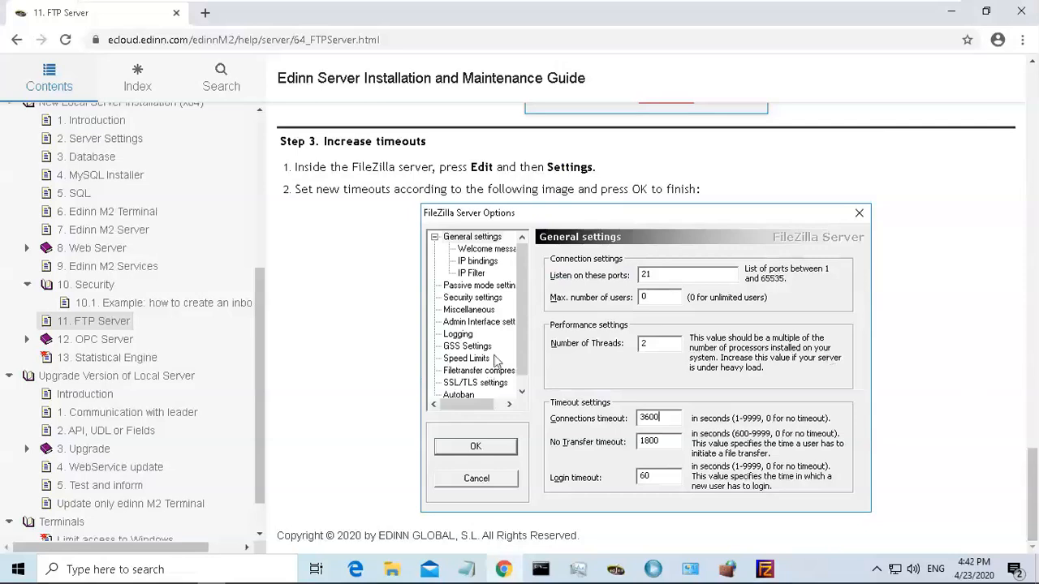
# Open the guide's OPC Server page and read the Fatek OPC Server installation instructions.
pyautogui.click(88, 342)
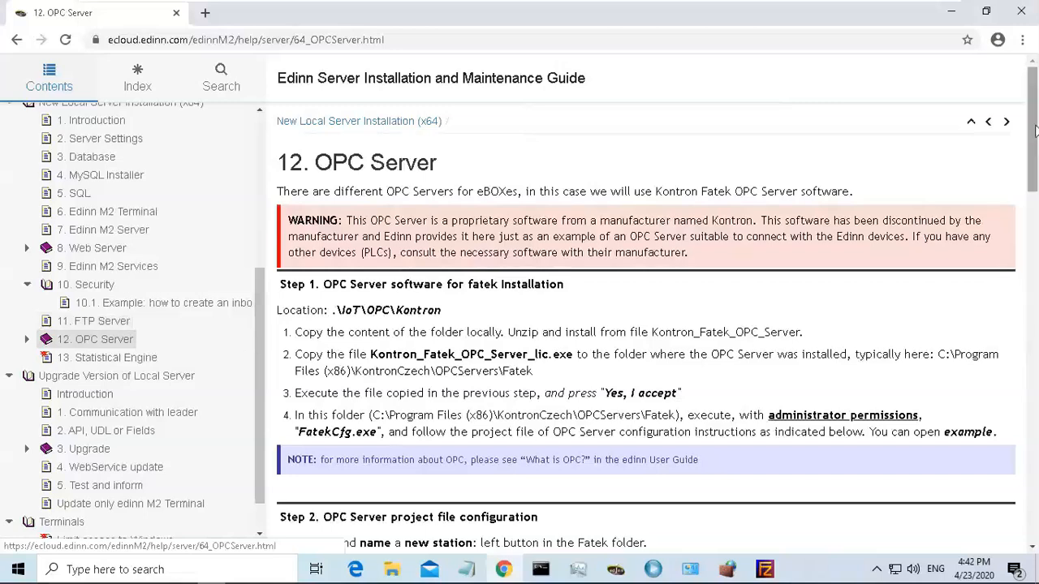
pyautogui.moveTo(1033, 124); pyautogui.dragTo(1034, 134)
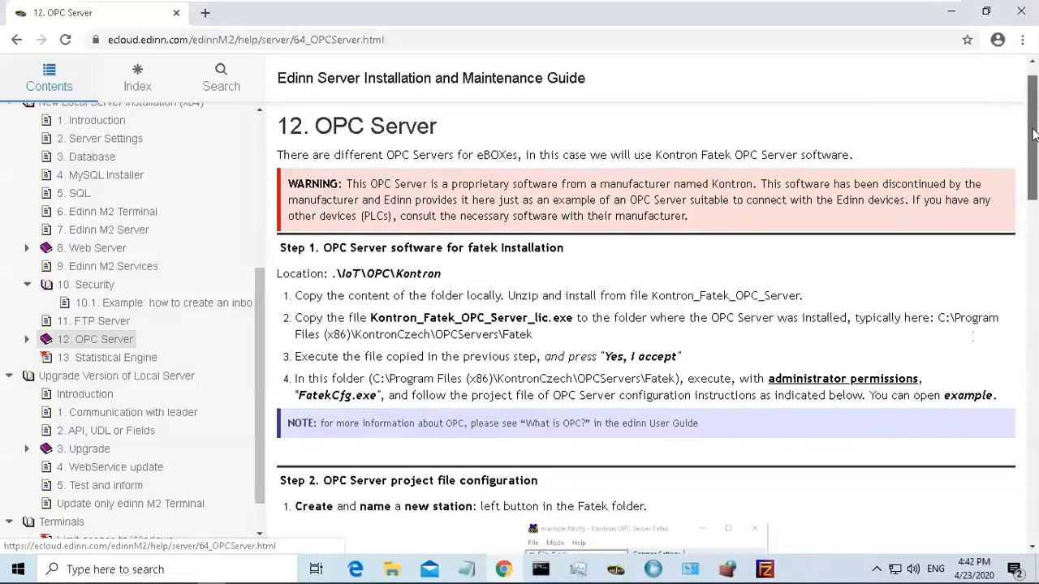
pyautogui.moveTo(1034, 134); pyautogui.dragTo(1034, 166)
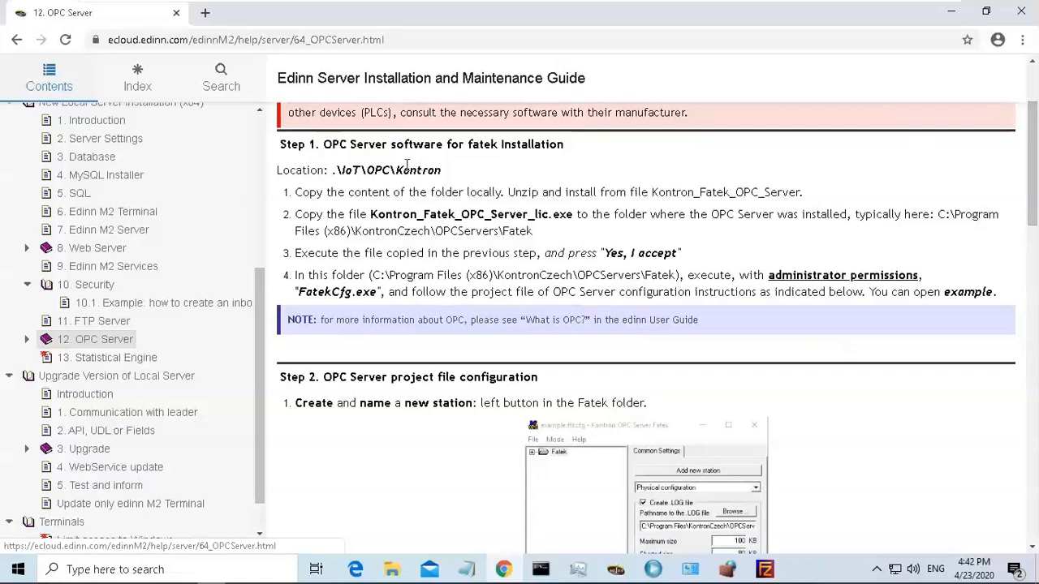
pyautogui.moveTo(371, 215); pyautogui.dragTo(526, 214)
pyautogui.click(598, 237)
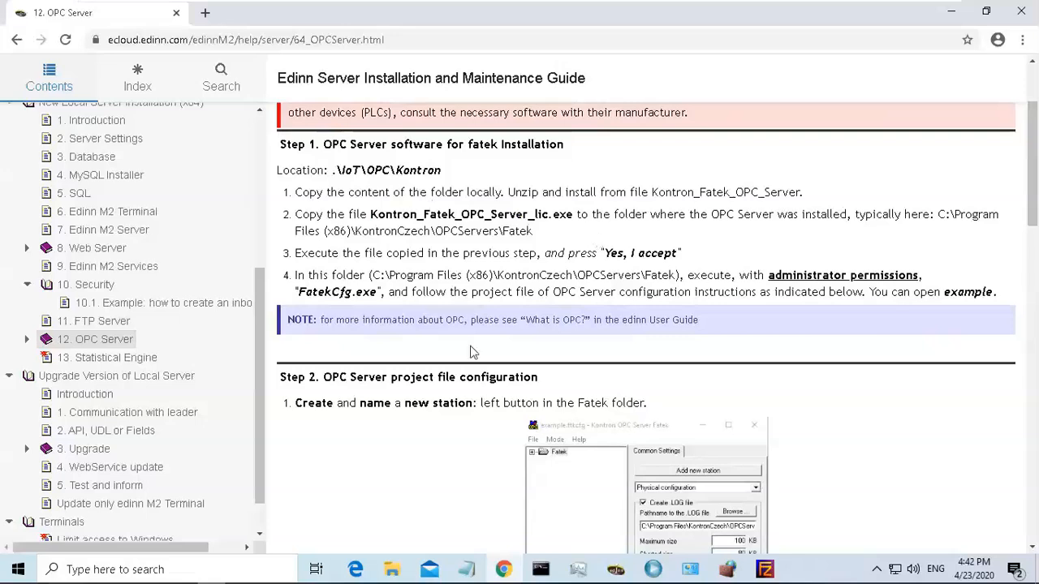
# Open the Kontron_Fatek_OPC_Server_2_01_04_04 folder inside C:\Temp in File Explorer.
pyautogui.click(396, 570)
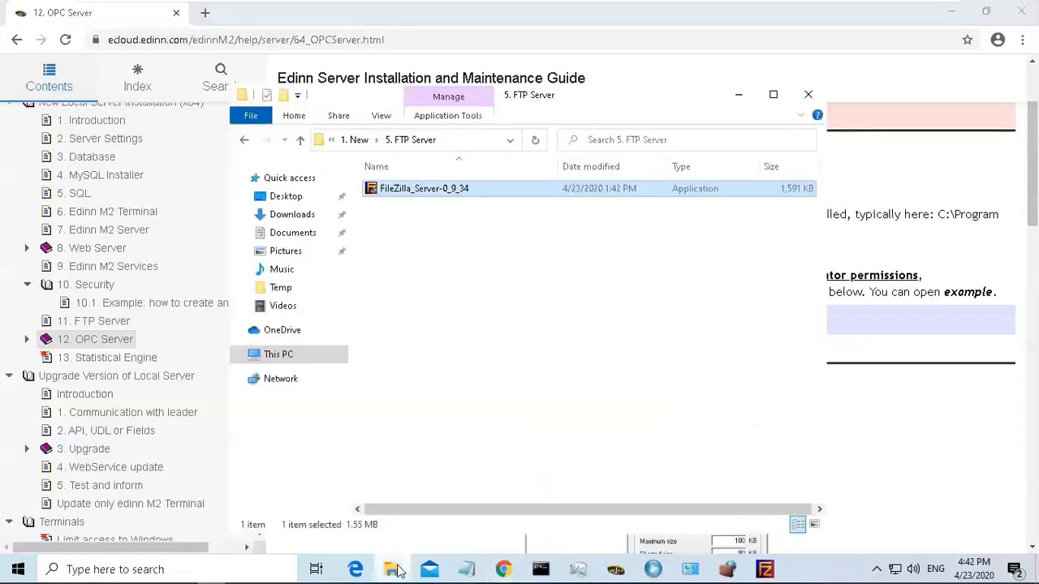
pyautogui.click(355, 146)
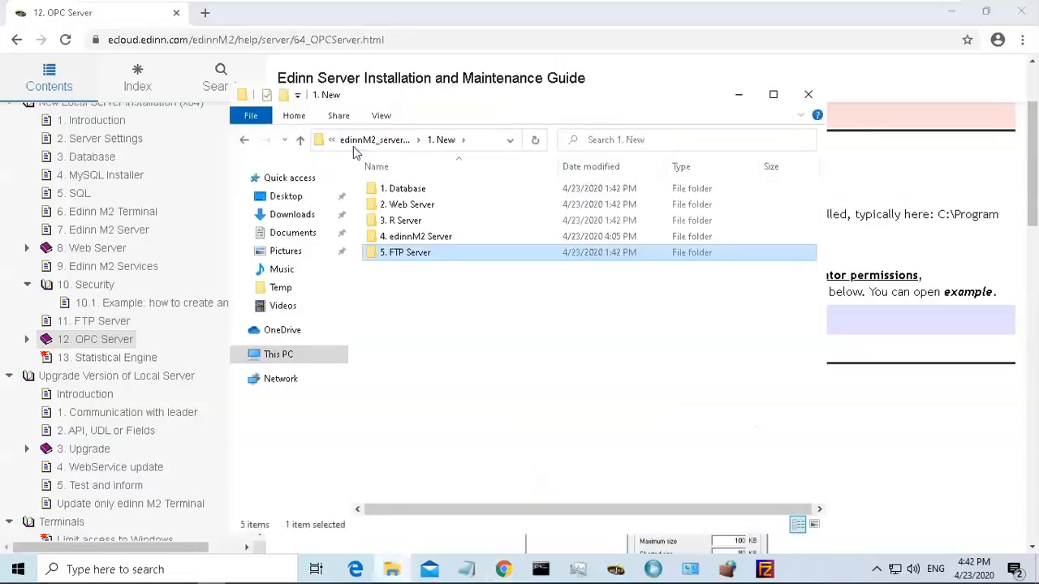
pyautogui.click(359, 143)
pyautogui.click(354, 142)
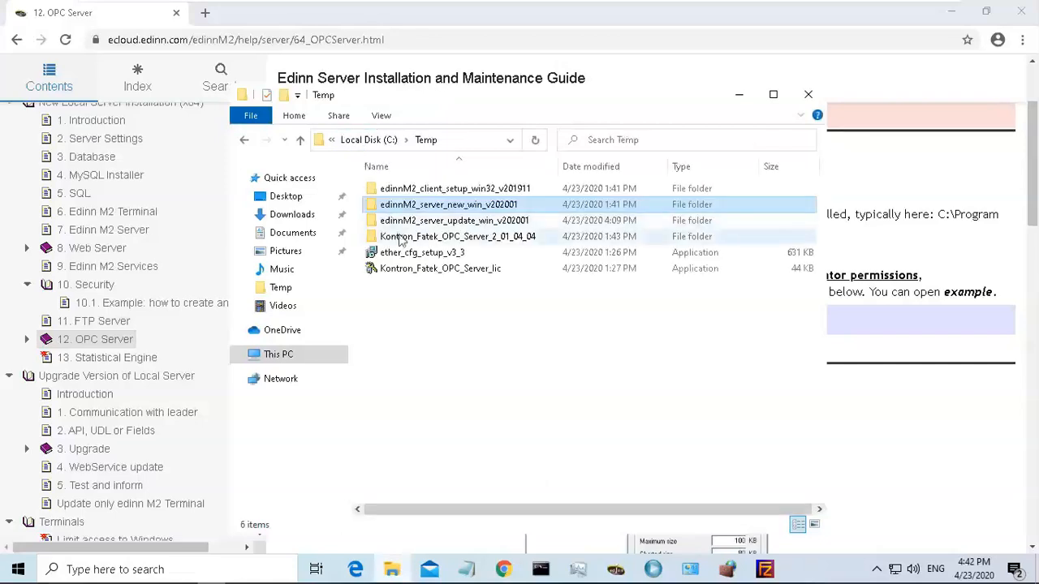
pyautogui.click(453, 237)
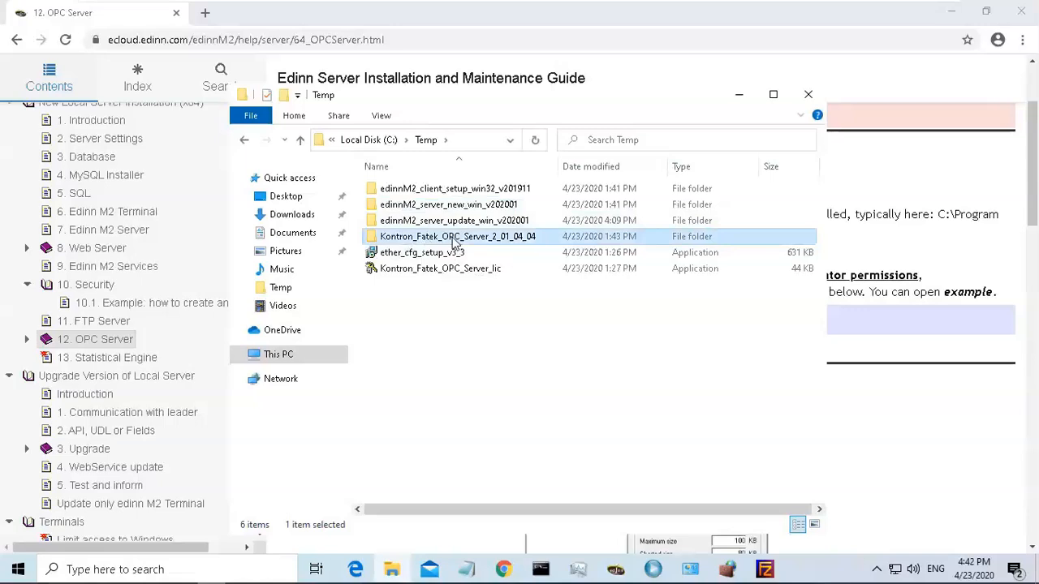
pyautogui.doubleClick(452, 238)
pyautogui.doubleClick(448, 195)
pyautogui.click(448, 195)
# Run the Fatek installer as administrator, letting it past the SmartScreen warning and approving the elevation prompt.
pyautogui.rightClick(448, 195)
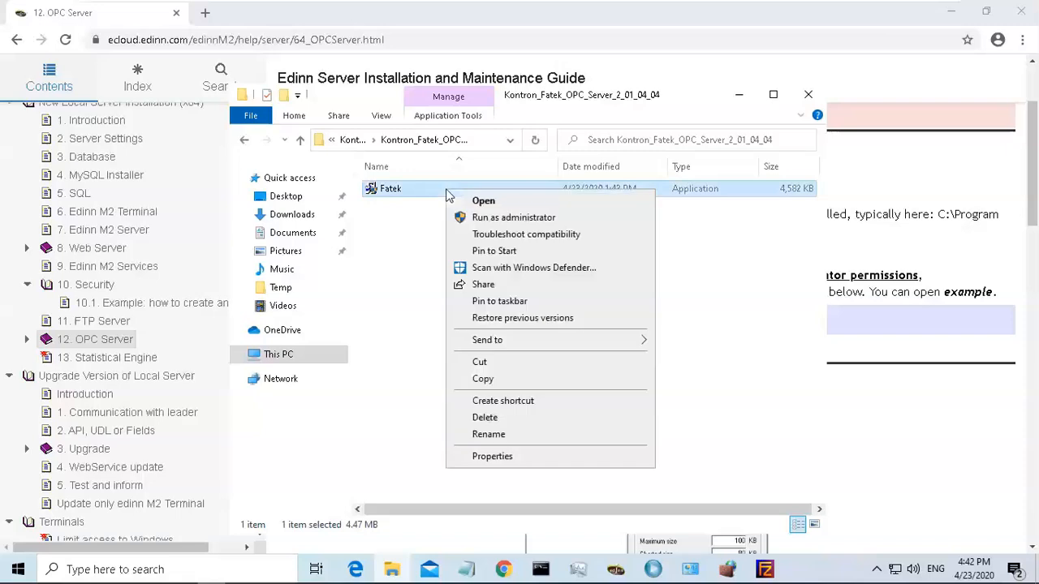
pyautogui.click(520, 219)
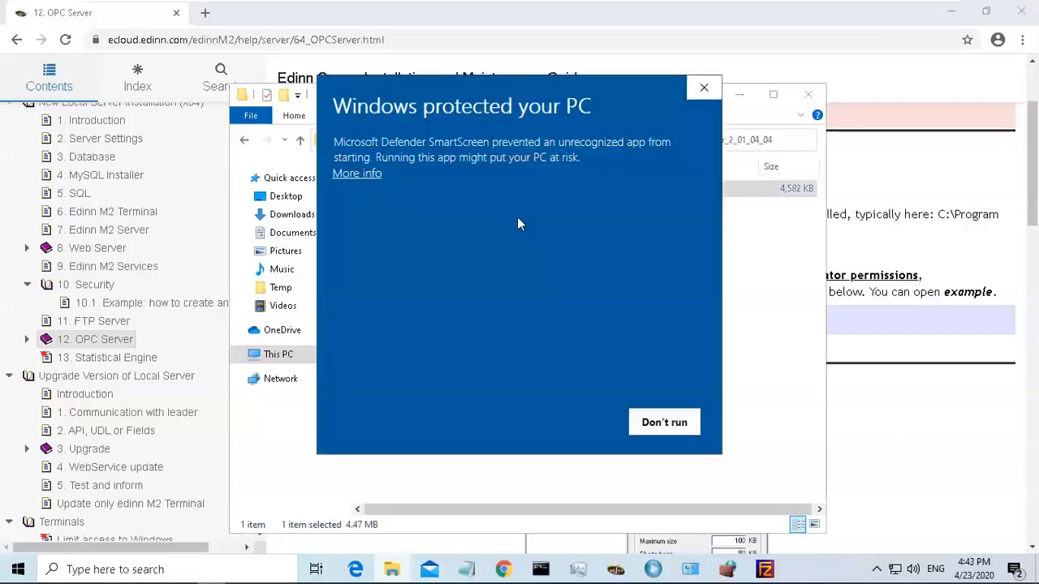
pyautogui.click(358, 172)
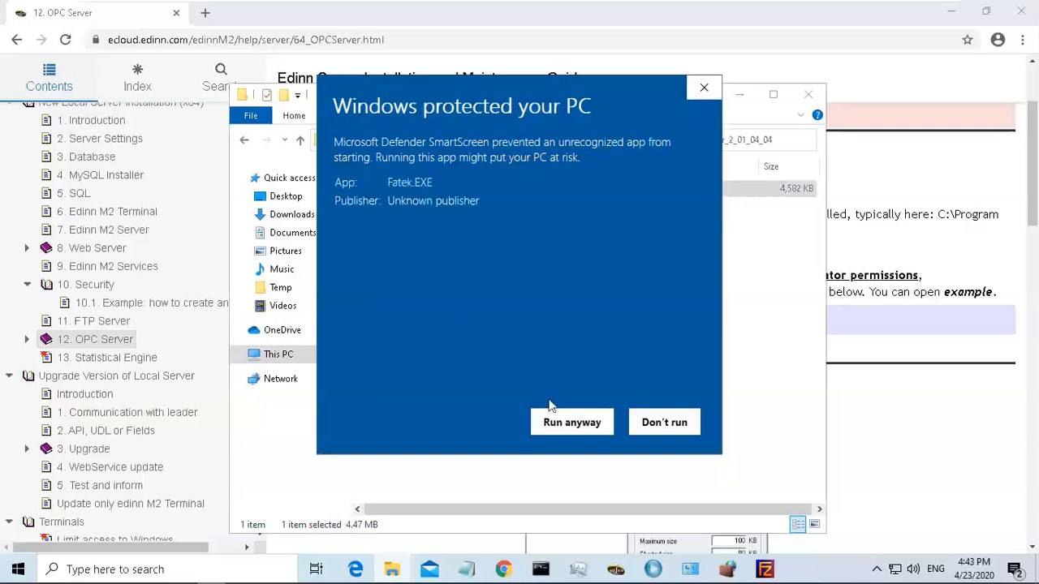
pyautogui.click(566, 423)
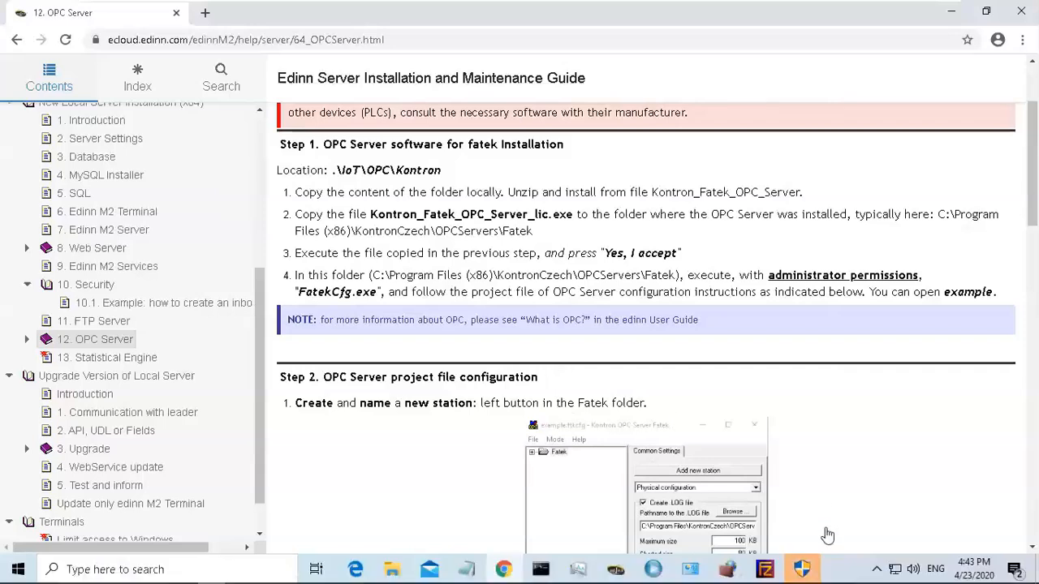
pyautogui.click(802, 563)
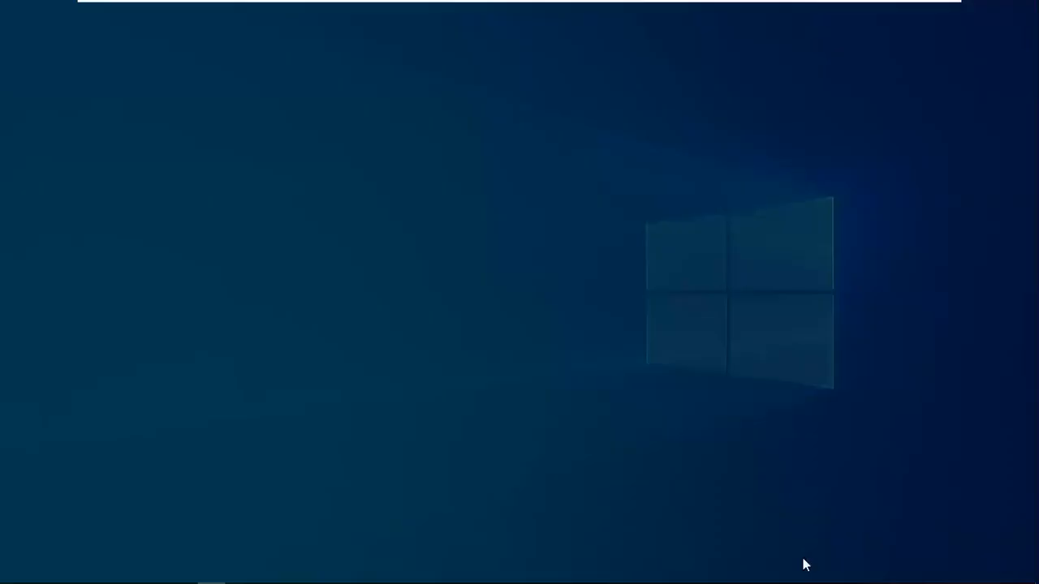
pyautogui.click(457, 388)
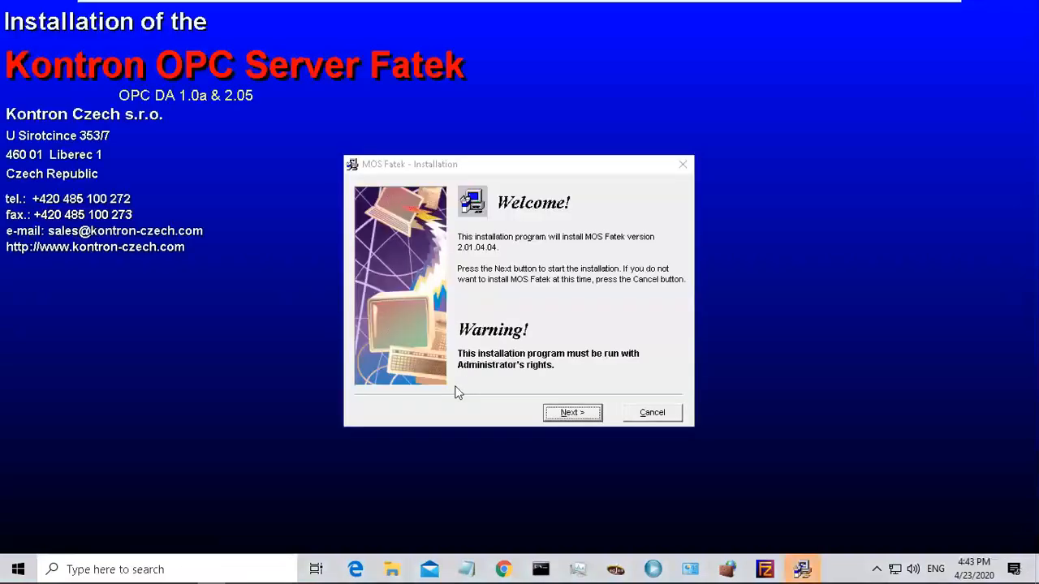
# Start the MOS Fatek setup wizard and choose Installation rather than Registration.
pyautogui.click(592, 414)
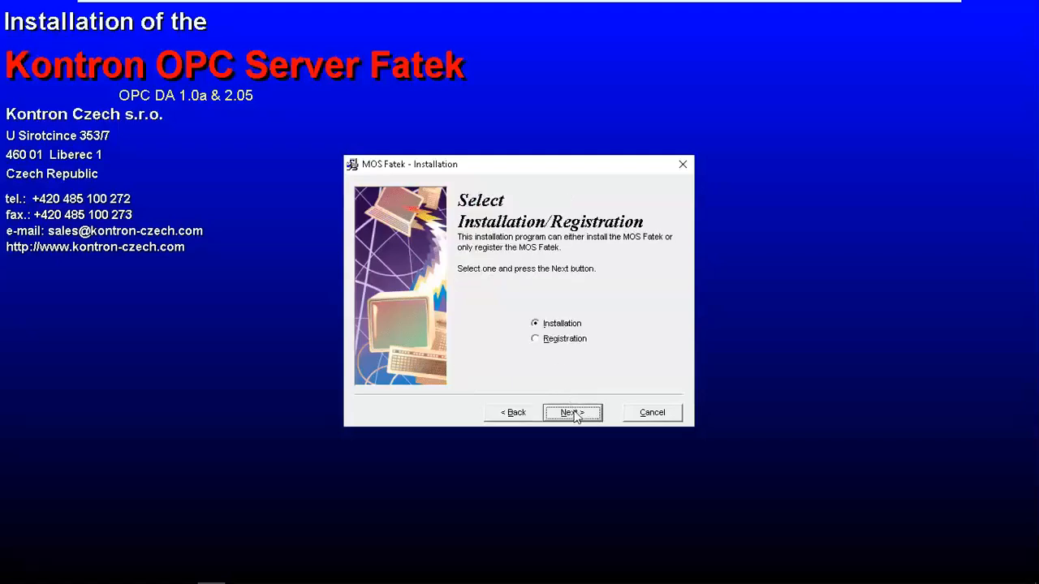
pyautogui.click(574, 414)
pyautogui.click(572, 414)
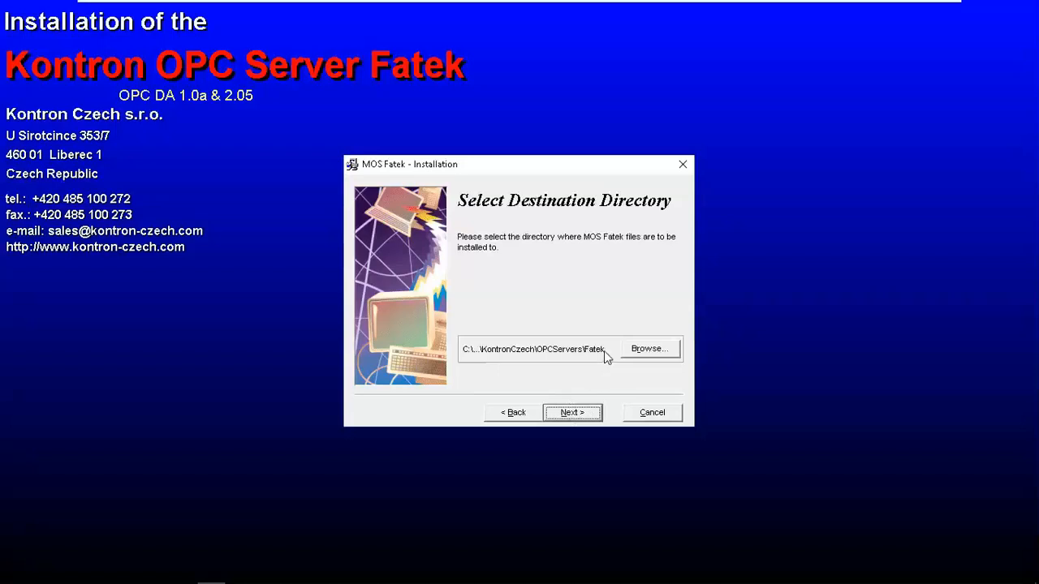
# Open the destination directory browser, copy the C:\Program Files (x86)\KontronCzech\OPCServers\Fatek path, and close the browser.
pyautogui.click(650, 349)
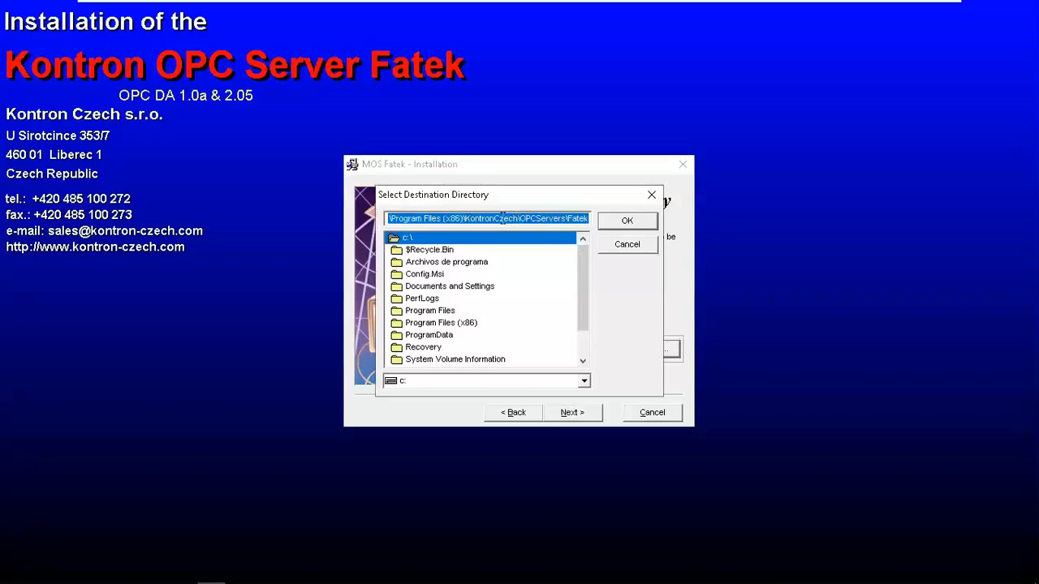
pyautogui.click(501, 218)
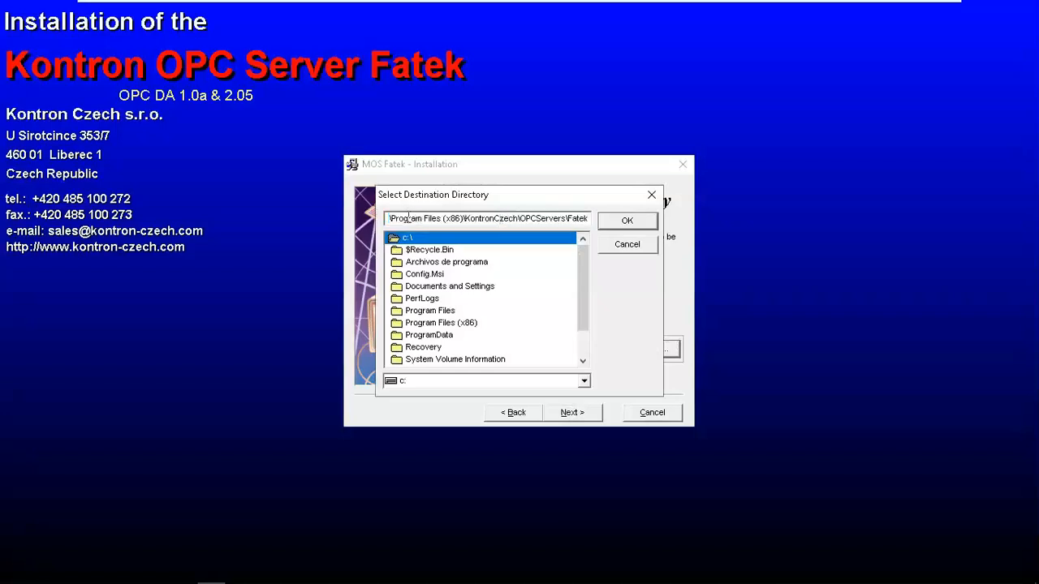
pyautogui.moveTo(592, 219); pyautogui.dragTo(353, 217)
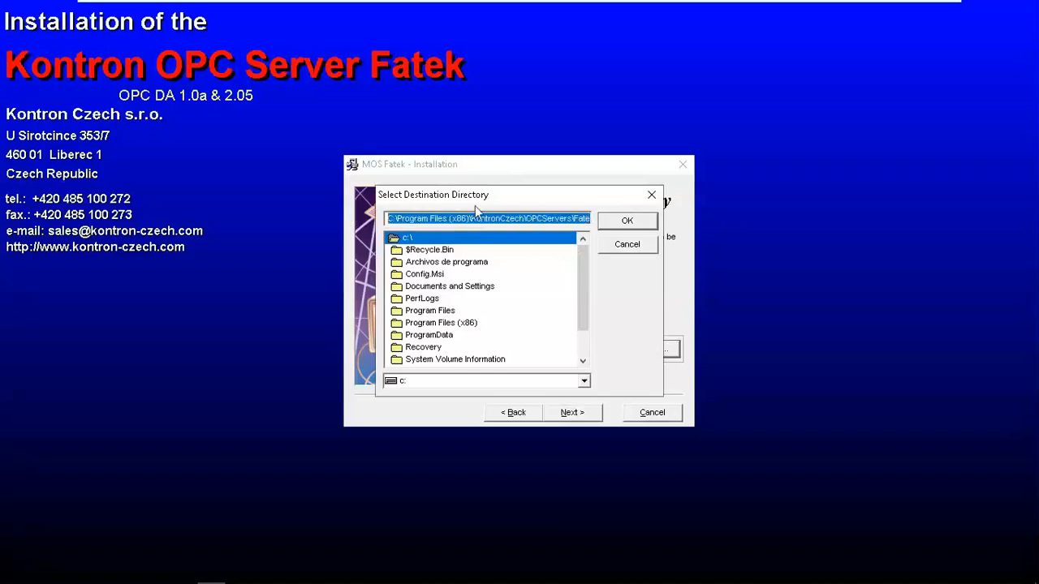
pyautogui.click(628, 245)
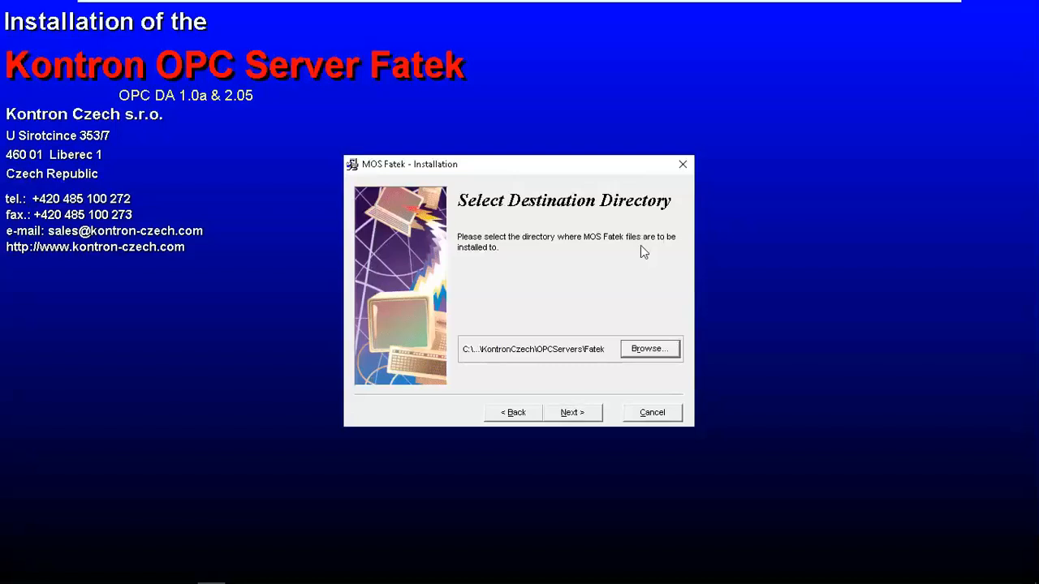
# Complete the installation with the default destination, backups of replaced files enabled, and the default backup directory.
pyautogui.click(577, 415)
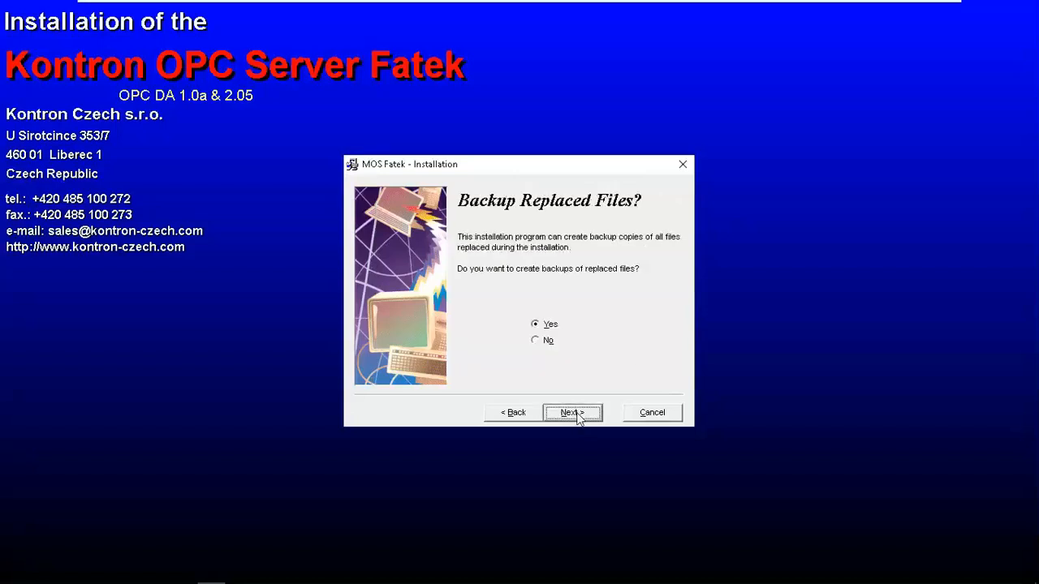
pyautogui.click(577, 415)
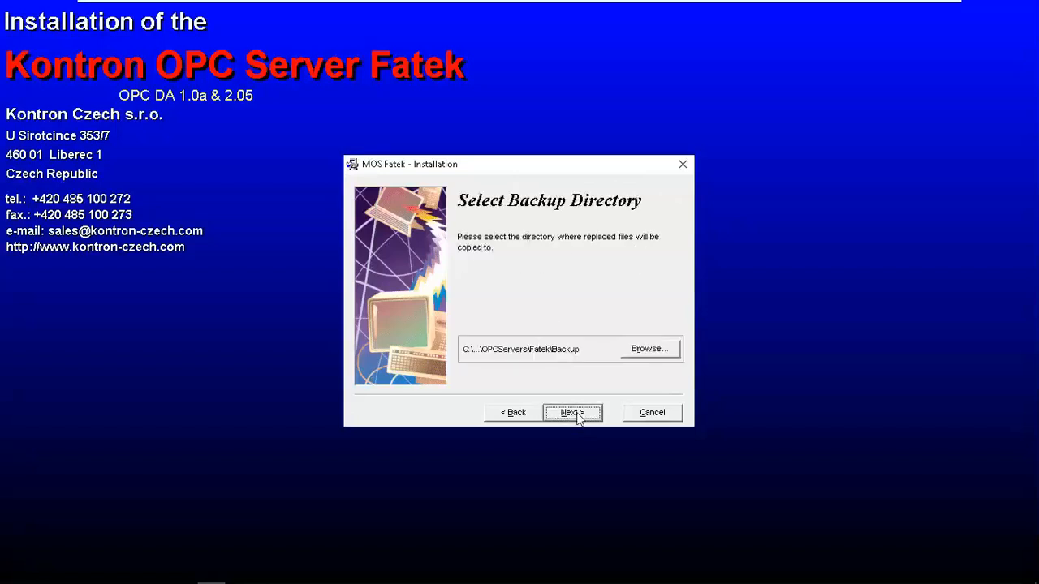
pyautogui.click(578, 415)
pyautogui.click(577, 415)
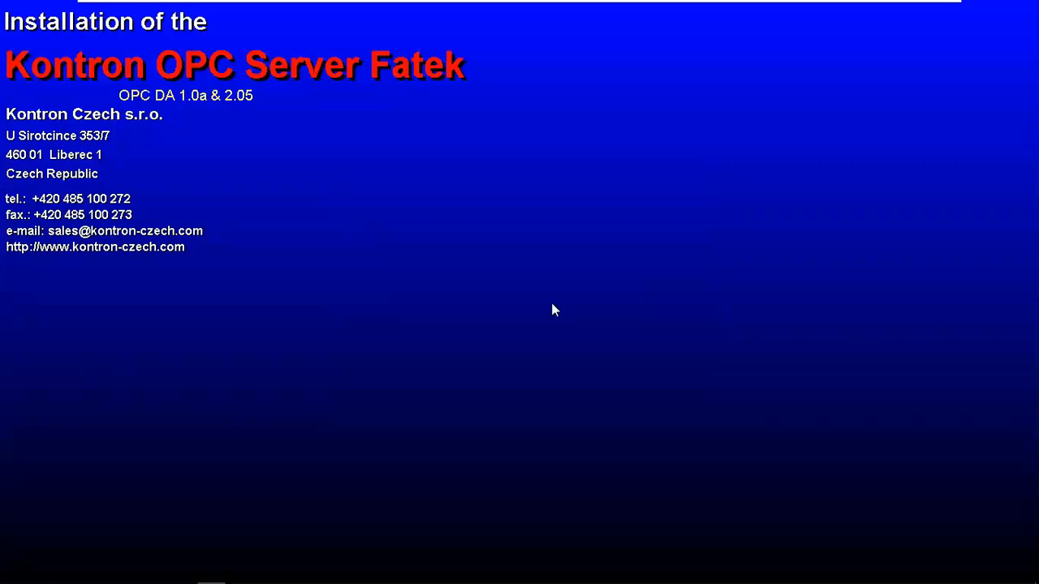
pyautogui.press('Return')
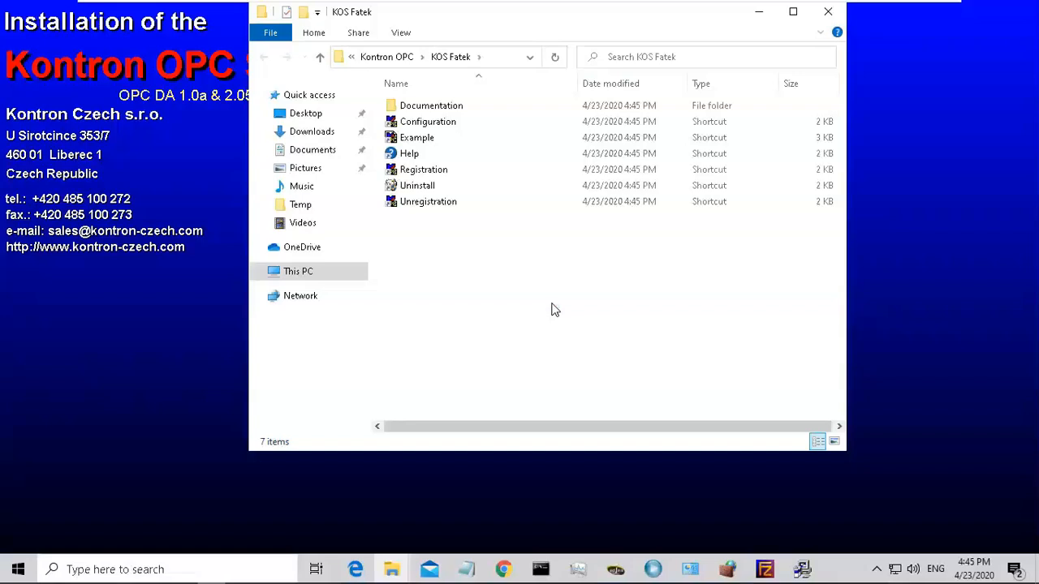
pyautogui.click(503, 63)
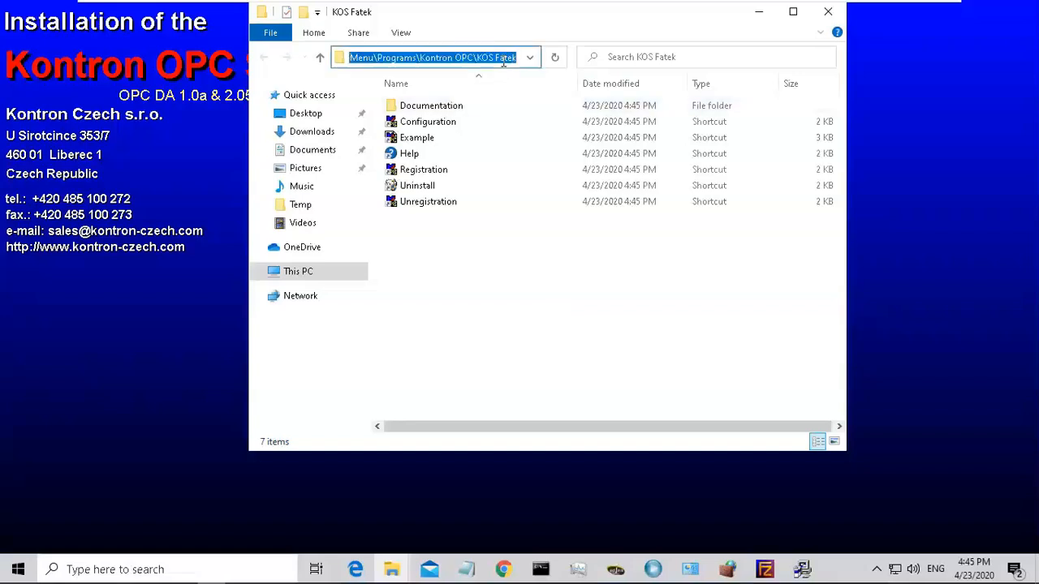
pyautogui.moveTo(388, 53); pyautogui.dragTo(339, 57)
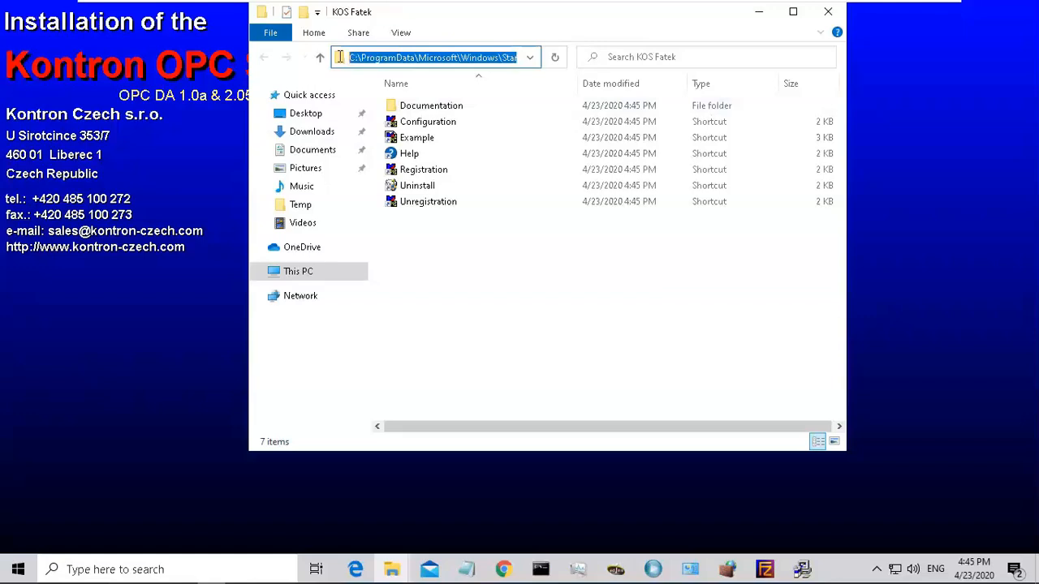
pyautogui.click(442, 59)
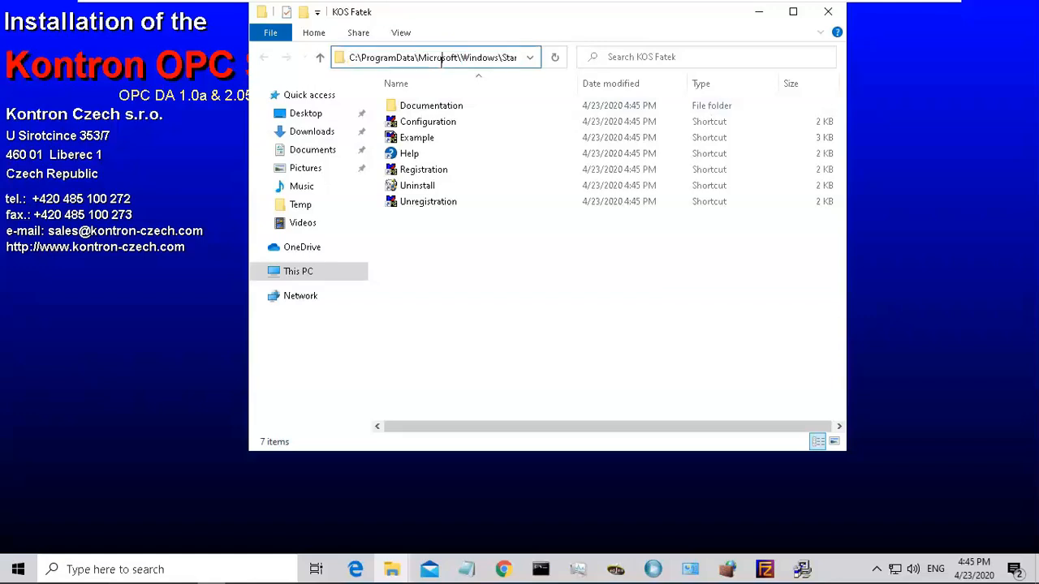
pyautogui.hotkey('ctrl', 'a')
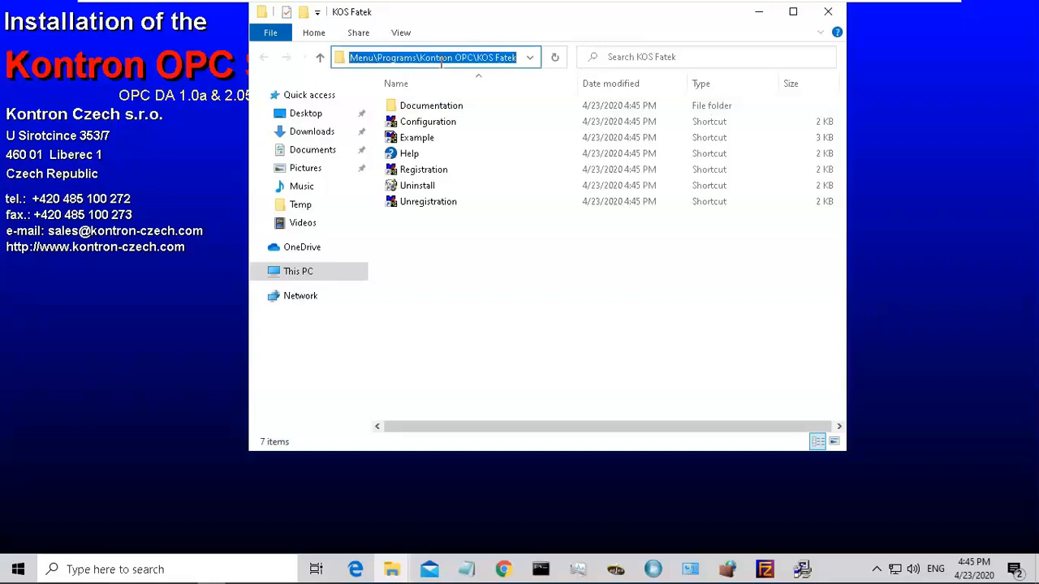
pyautogui.click(761, 13)
pyautogui.click(586, 413)
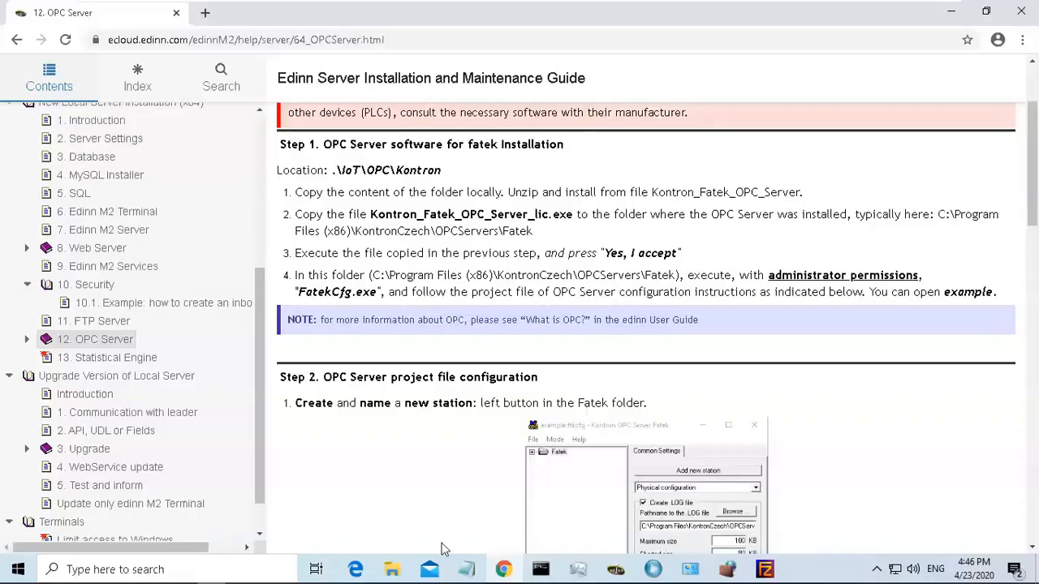
# Reopen the KOS Fatek Explorer window and navigate it to the pasted C:\Program Files (x86)\KontronCzech\OPCServers\Fatek install folder.
pyautogui.click(392, 570)
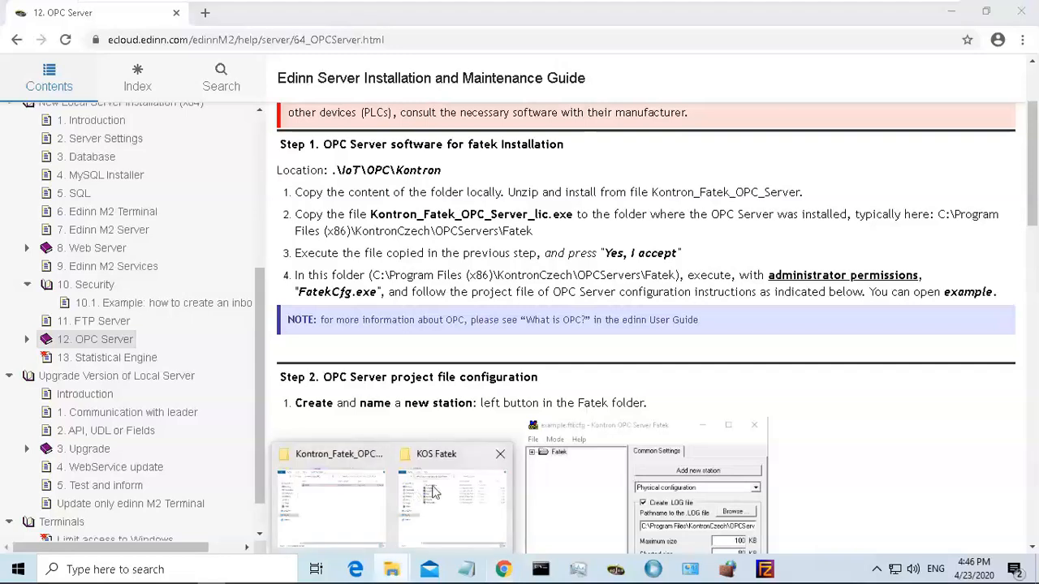
pyautogui.click(431, 490)
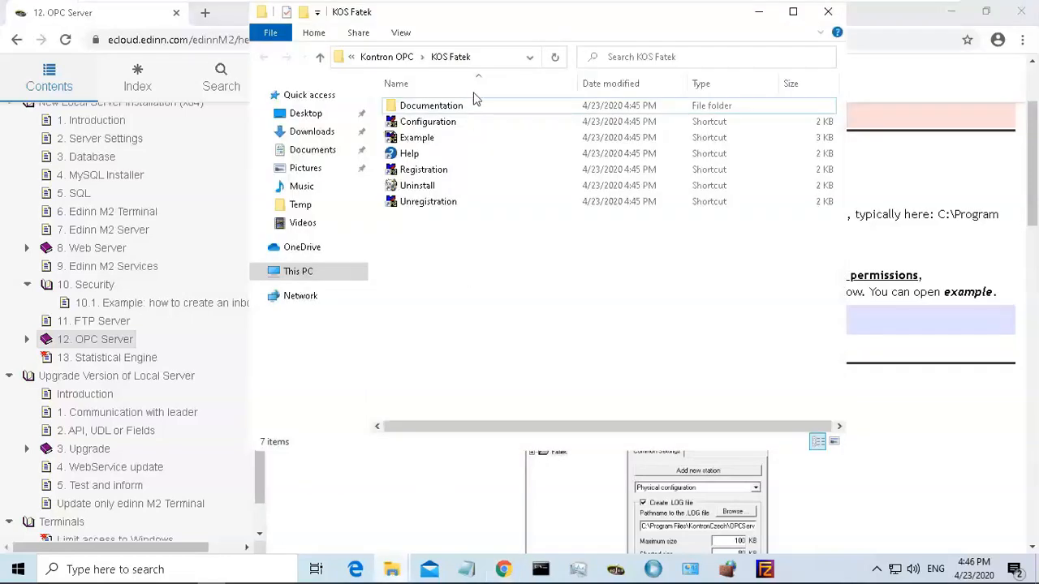
pyautogui.click(486, 64)
pyautogui.press('BackSpace')
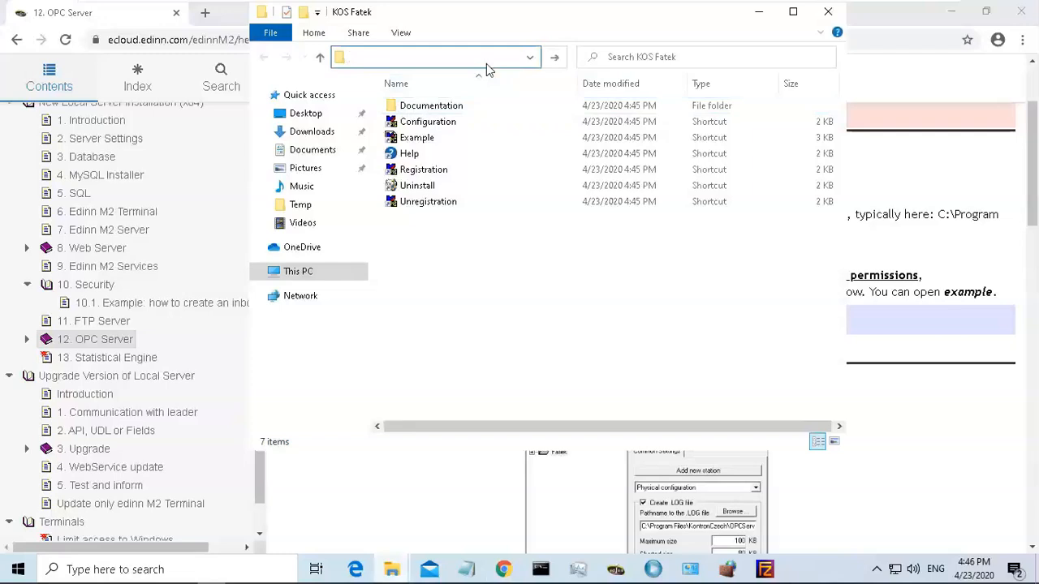
pyautogui.hotkey('ctrl', 'v')
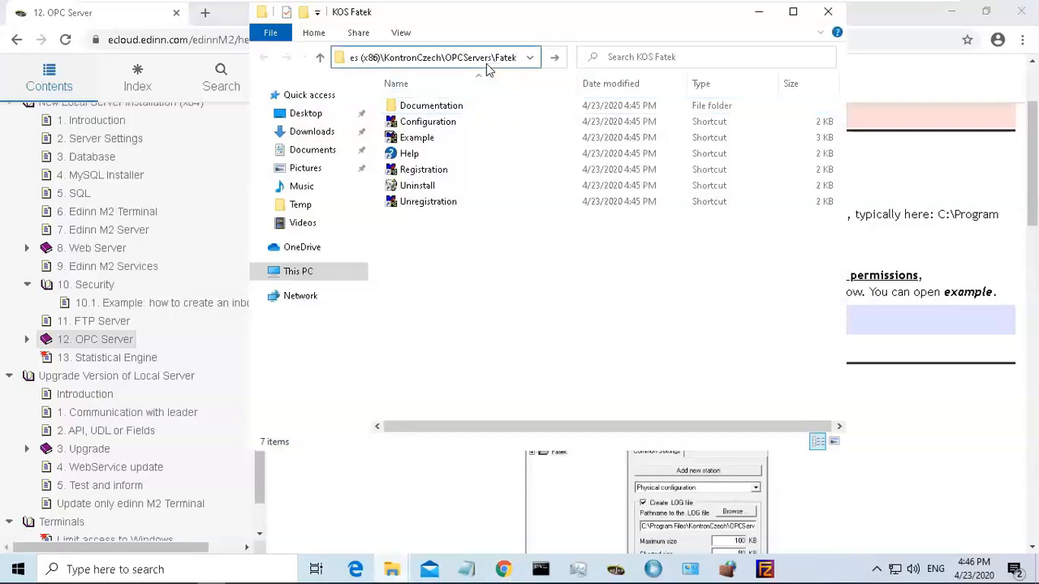
pyautogui.press('Return')
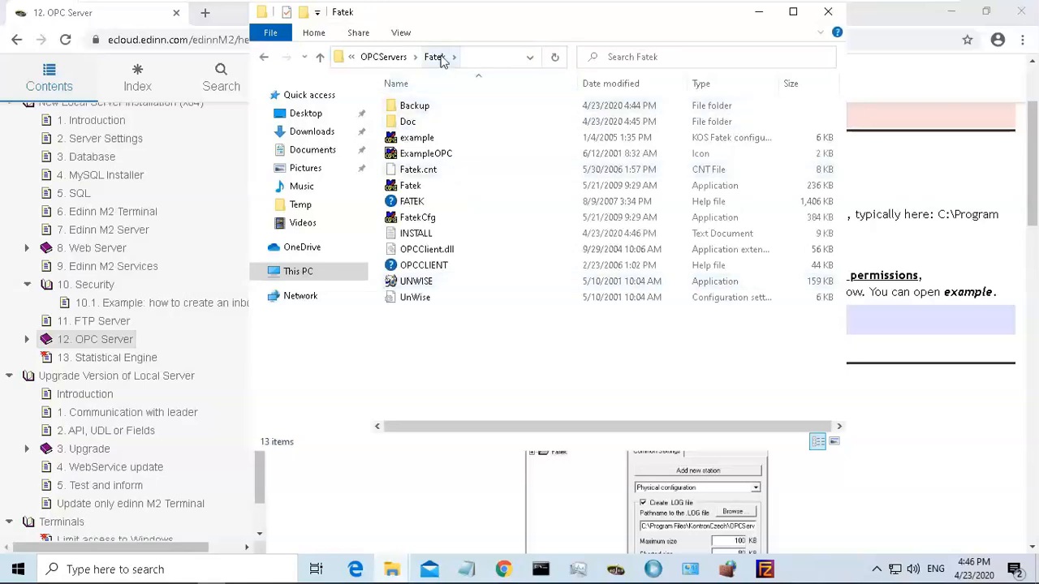
pyautogui.click(476, 57)
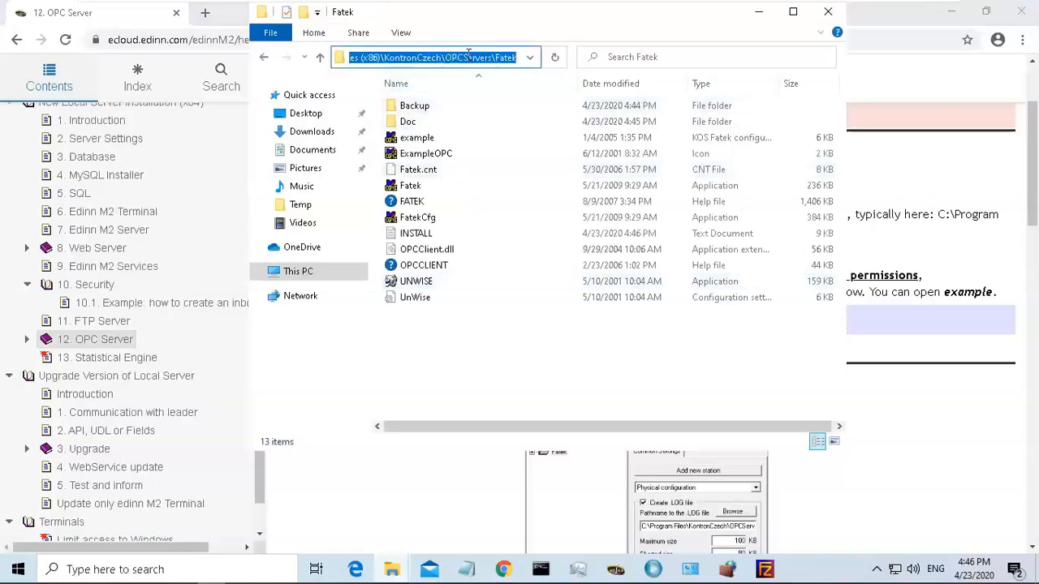
pyautogui.click(361, 62)
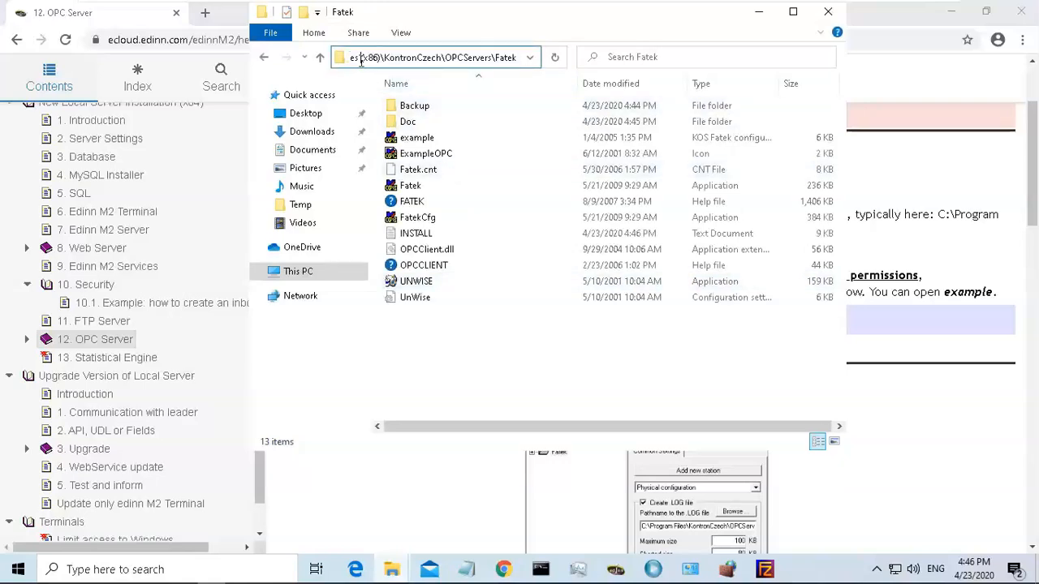
pyautogui.click(476, 330)
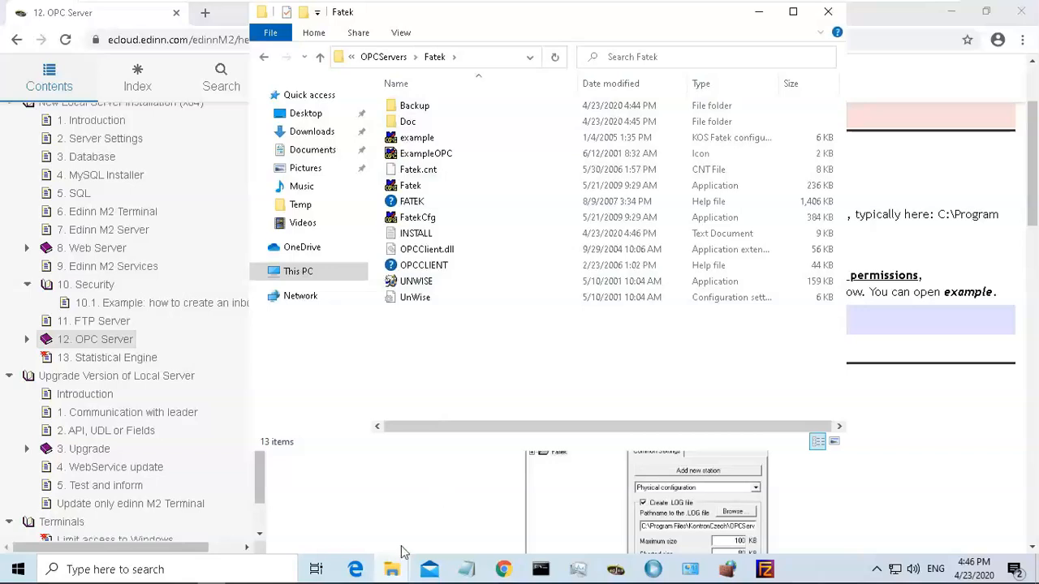
# Copy Kontron_Fatek_OPC_Server_lic from C:\Temp into the Fatek install folder, granting administrator permission.
pyautogui.moveTo(398, 558)
pyautogui.click(342, 514)
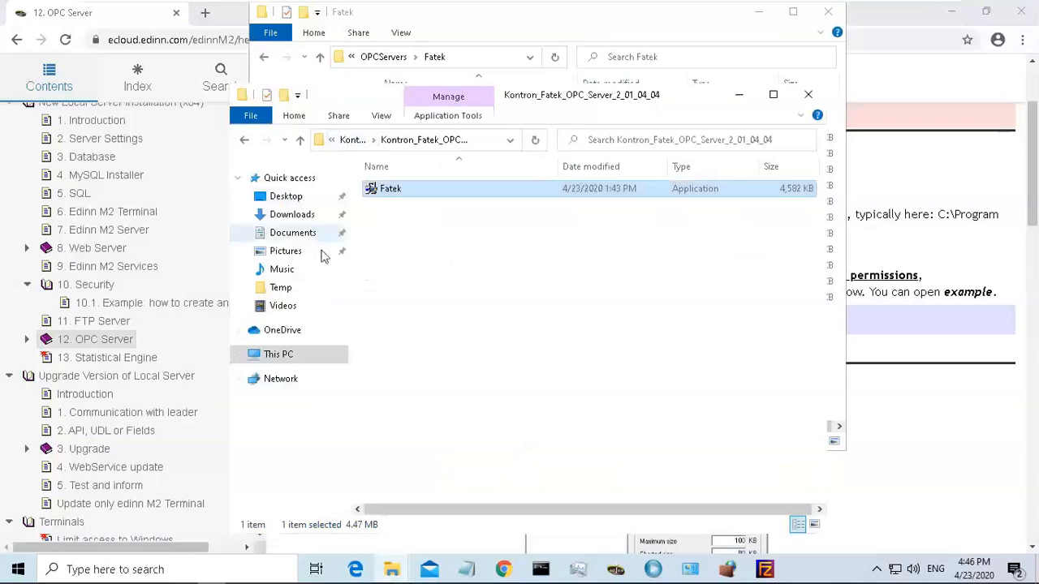
pyautogui.click(290, 355)
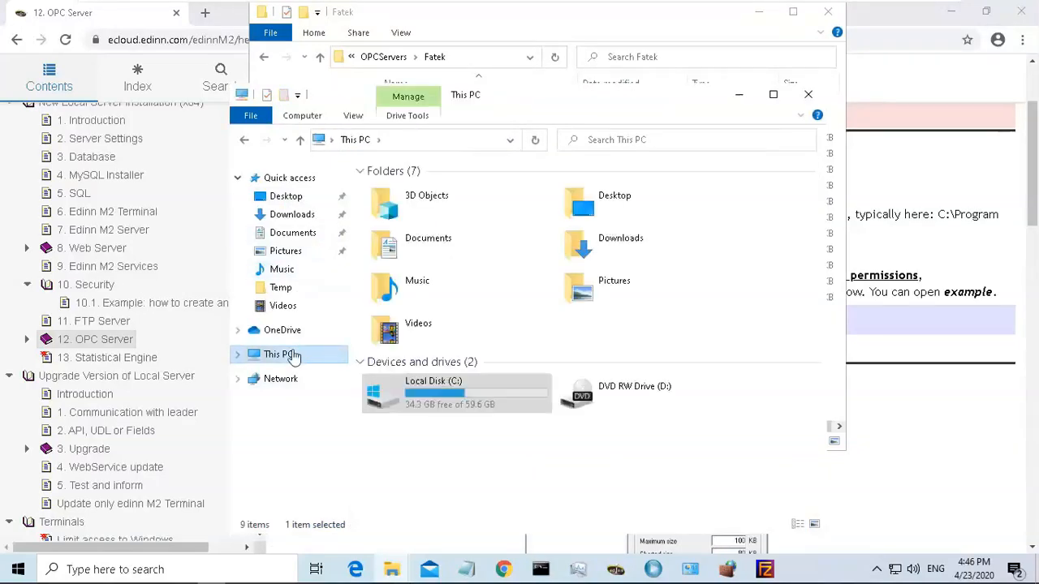
pyautogui.click(440, 408)
pyautogui.doubleClick(440, 408)
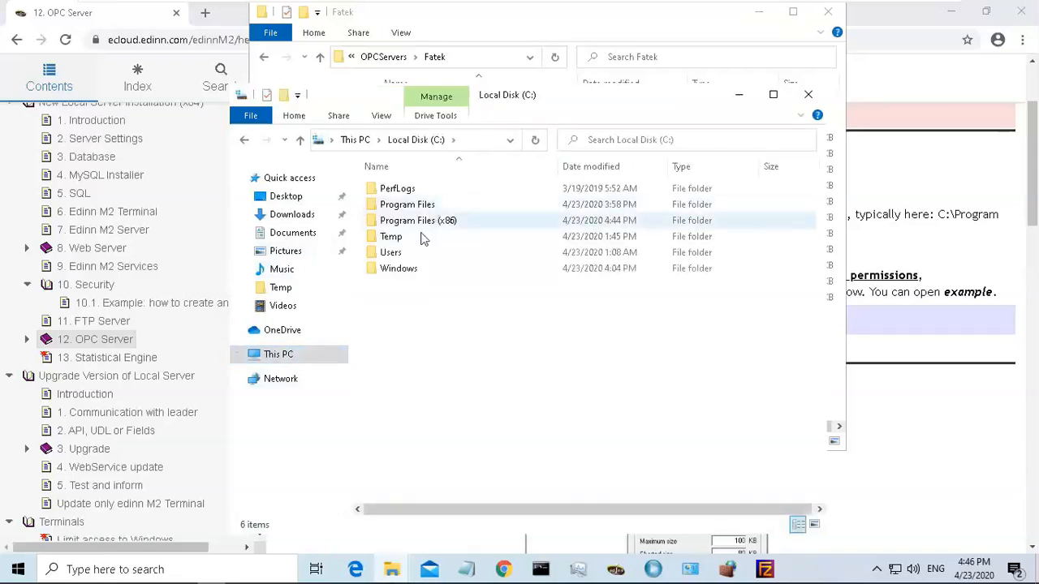
pyautogui.doubleClick(430, 236)
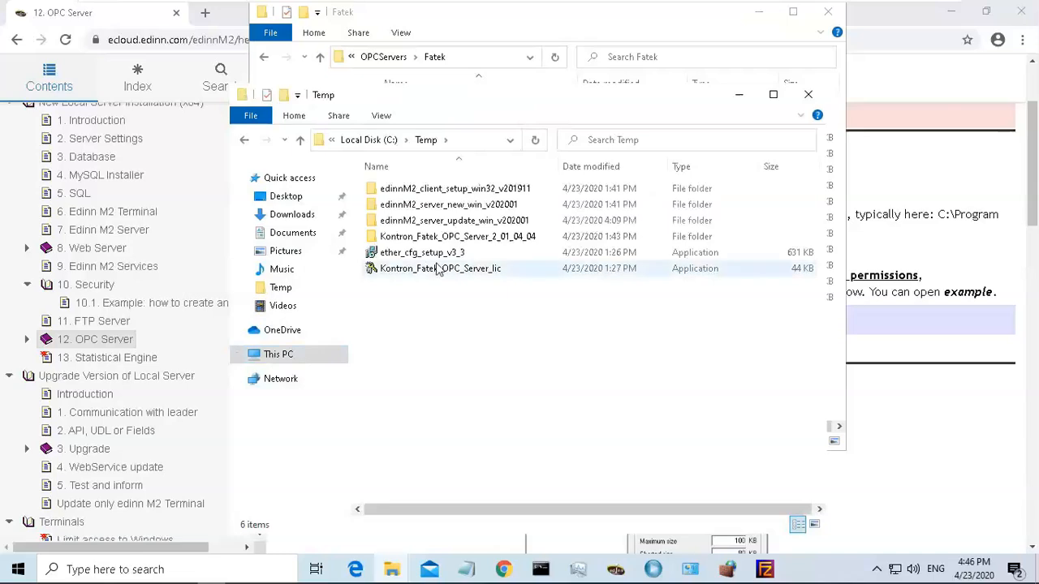
pyautogui.click(438, 273)
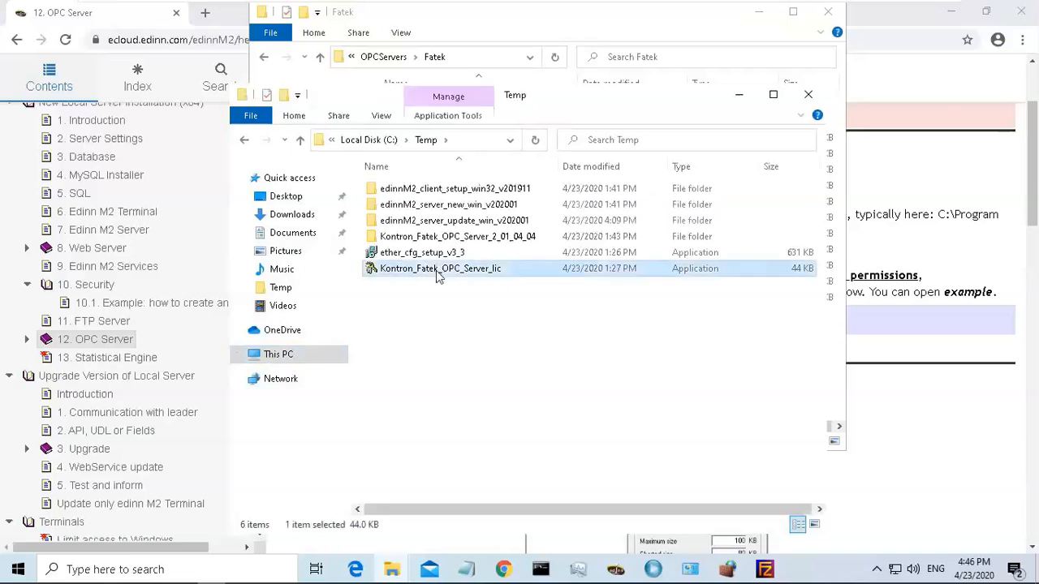
pyautogui.click(740, 97)
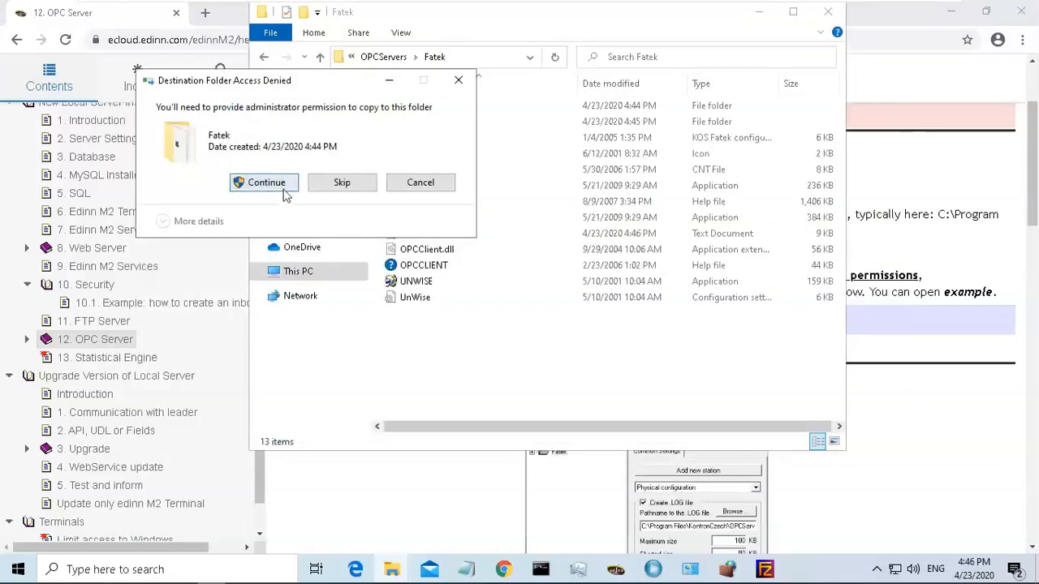
pyautogui.click(280, 184)
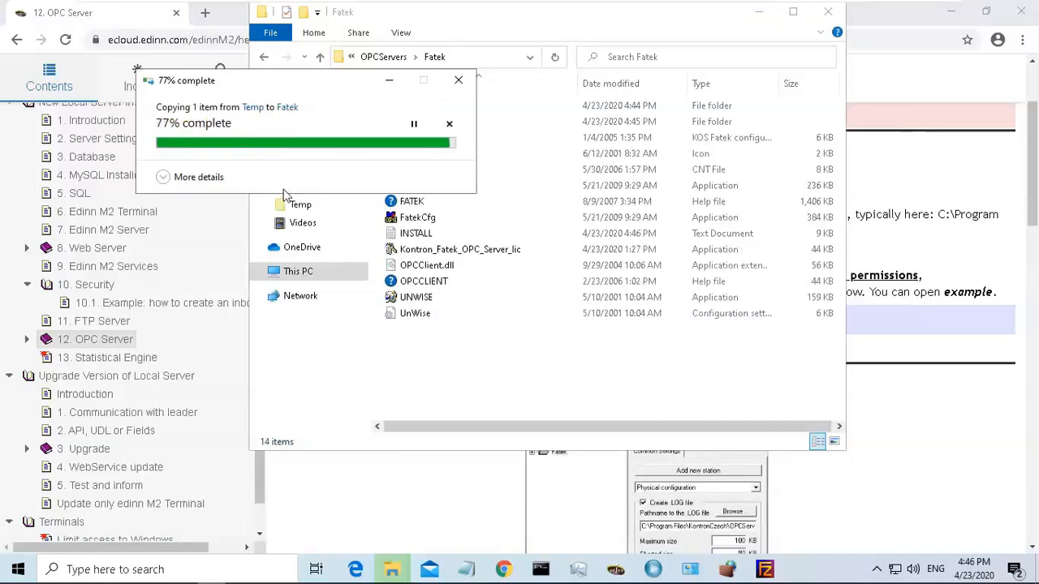
# Run the Kontron_Fatek_OPC_Server_lic file as administrator, allowing it past SmartScreen and accepting the licence.
pyautogui.rightClick(442, 255)
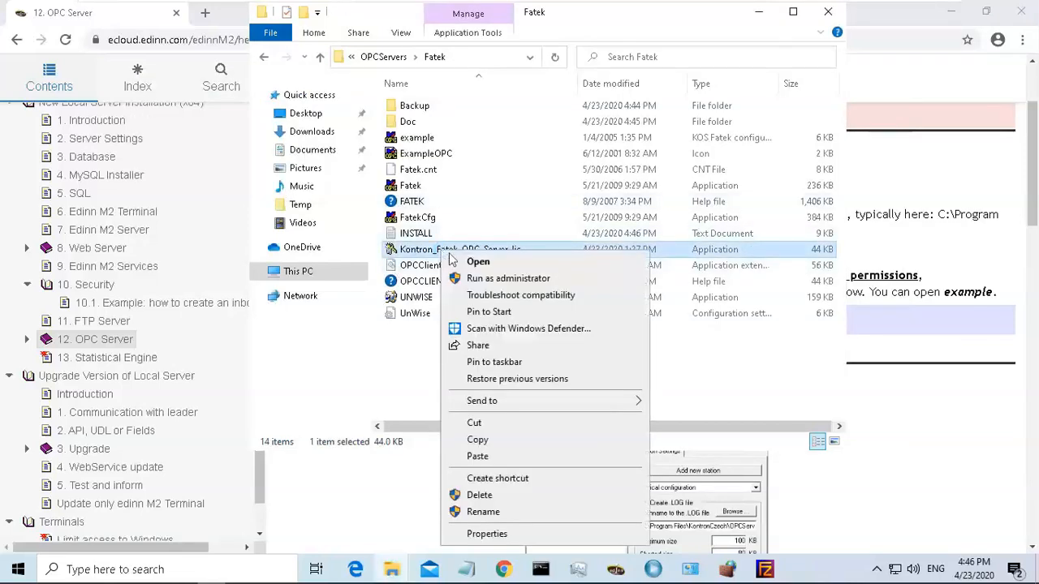
pyautogui.click(513, 281)
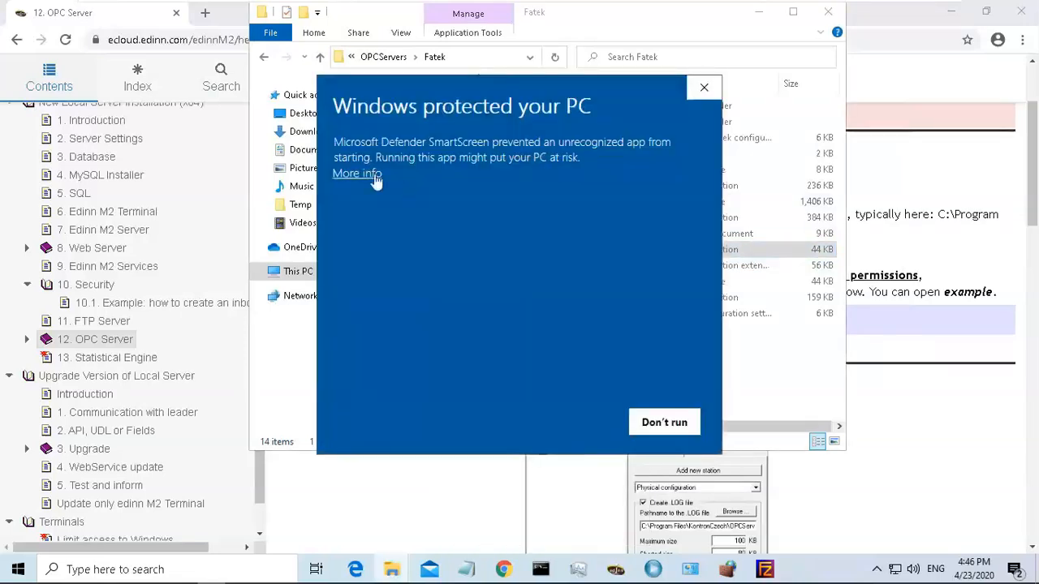
pyautogui.click(371, 174)
pyautogui.click(572, 423)
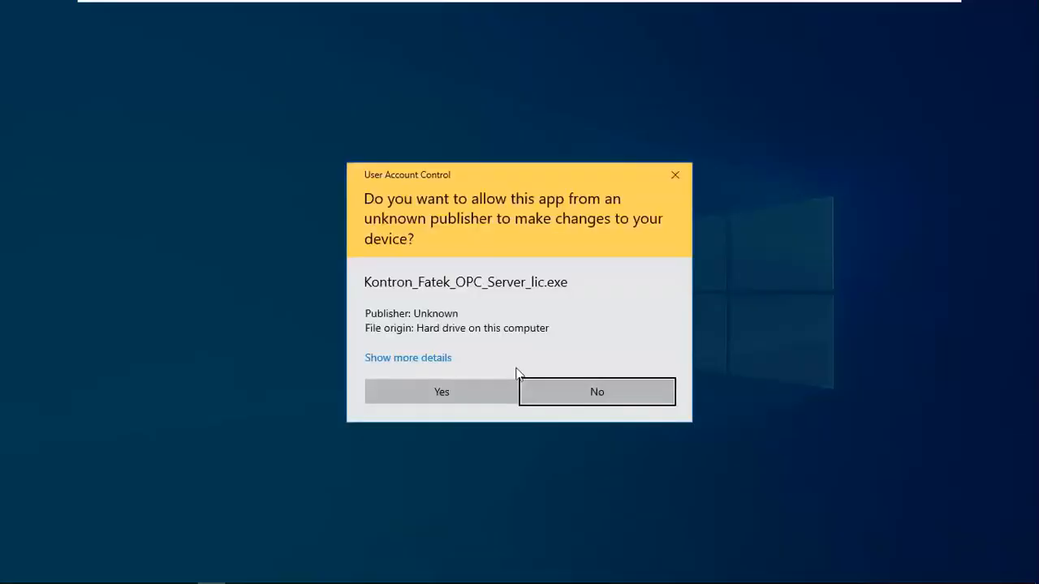
pyautogui.click(468, 400)
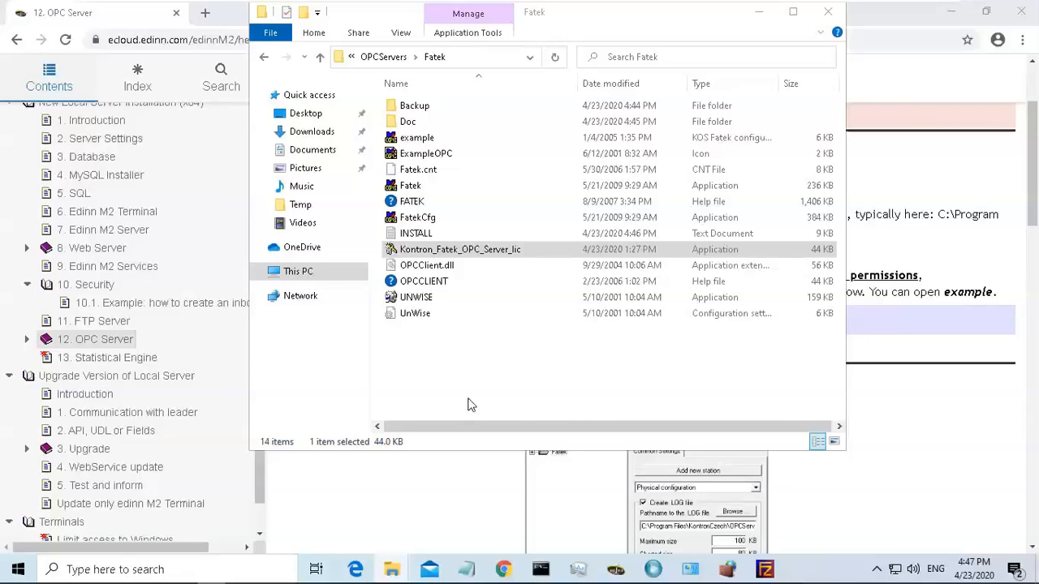
pyautogui.click(354, 418)
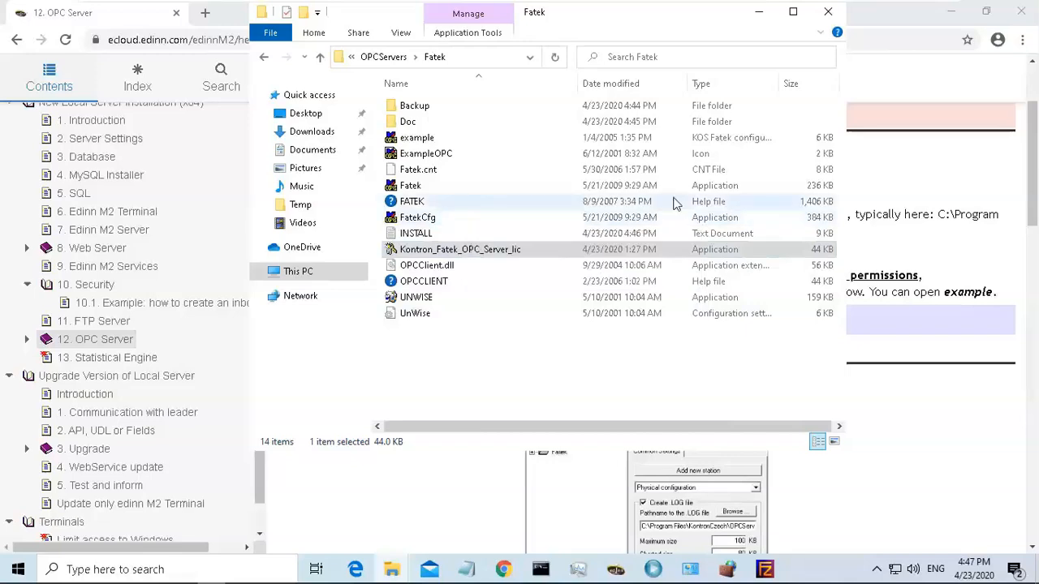
# Launch FatekCfg.exe from the Fatek folder as administrator, approving the elevation and dismissing the about window.
pyautogui.moveTo(1032, 167); pyautogui.dragTo(1033, 184)
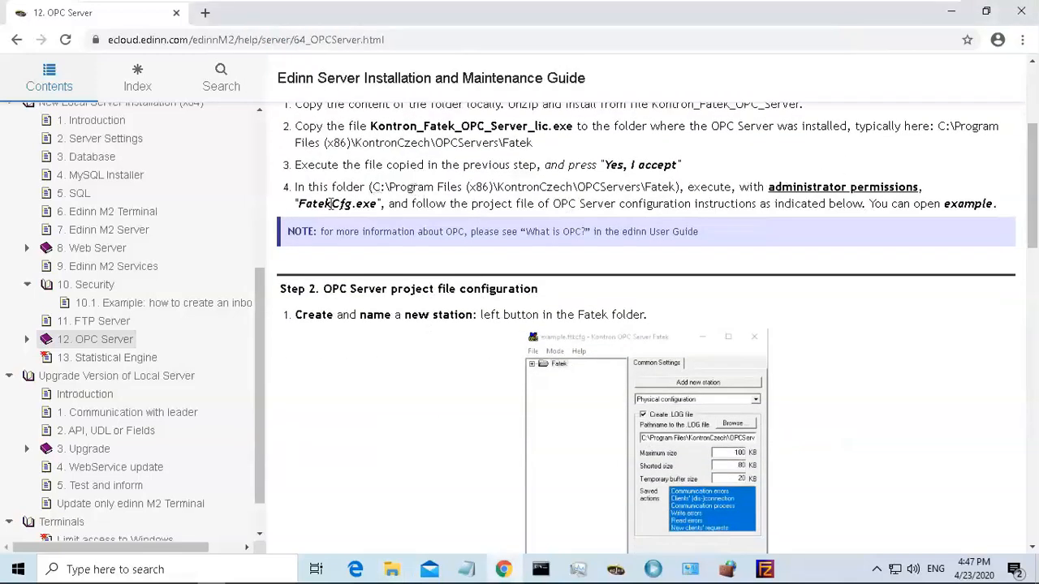
pyautogui.moveTo(299, 205); pyautogui.dragTo(380, 204)
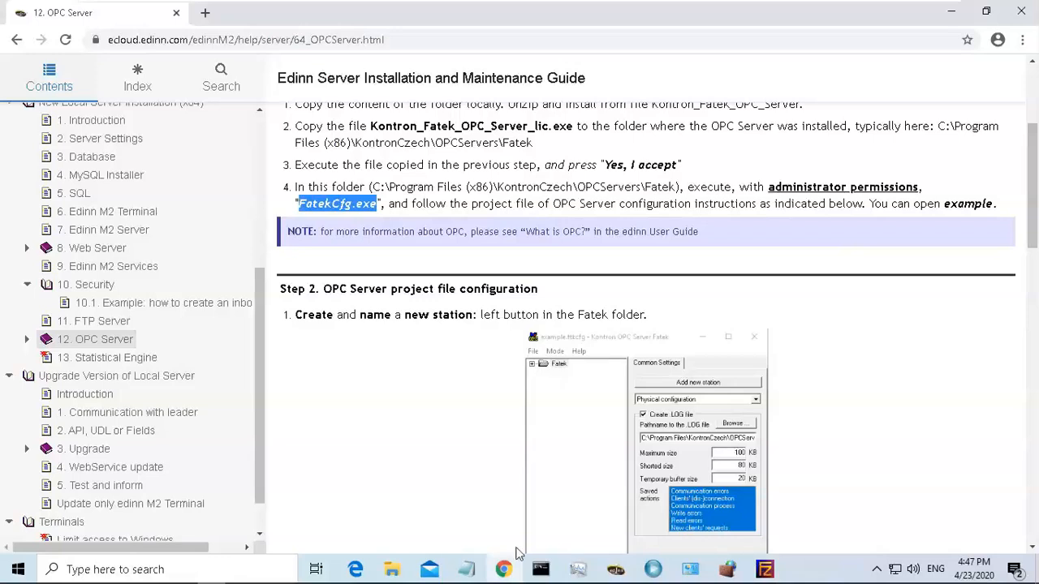
pyautogui.click(396, 570)
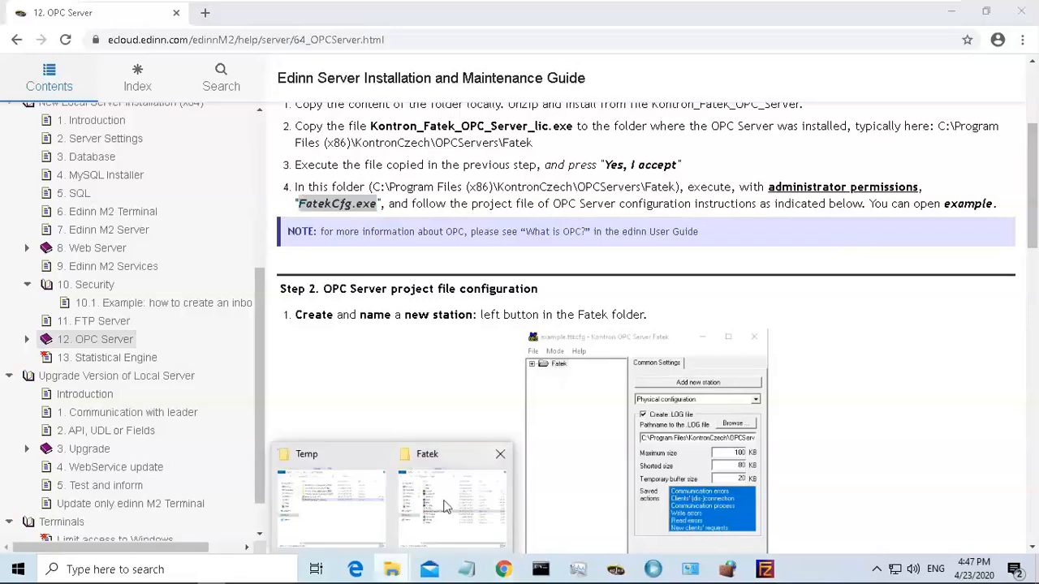
pyautogui.click(447, 497)
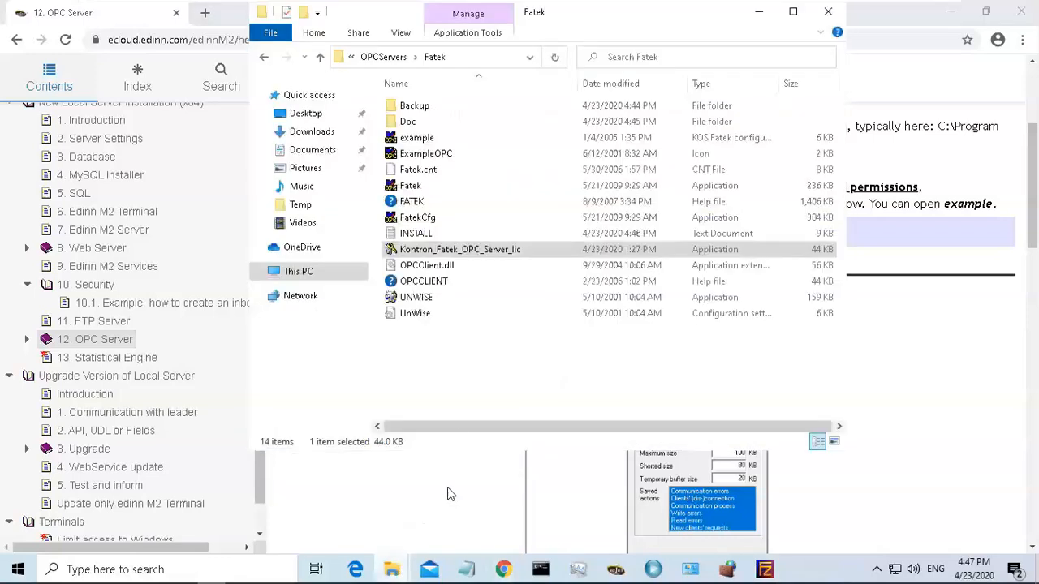
pyautogui.click(424, 213)
pyautogui.rightClick(424, 213)
pyautogui.click(487, 239)
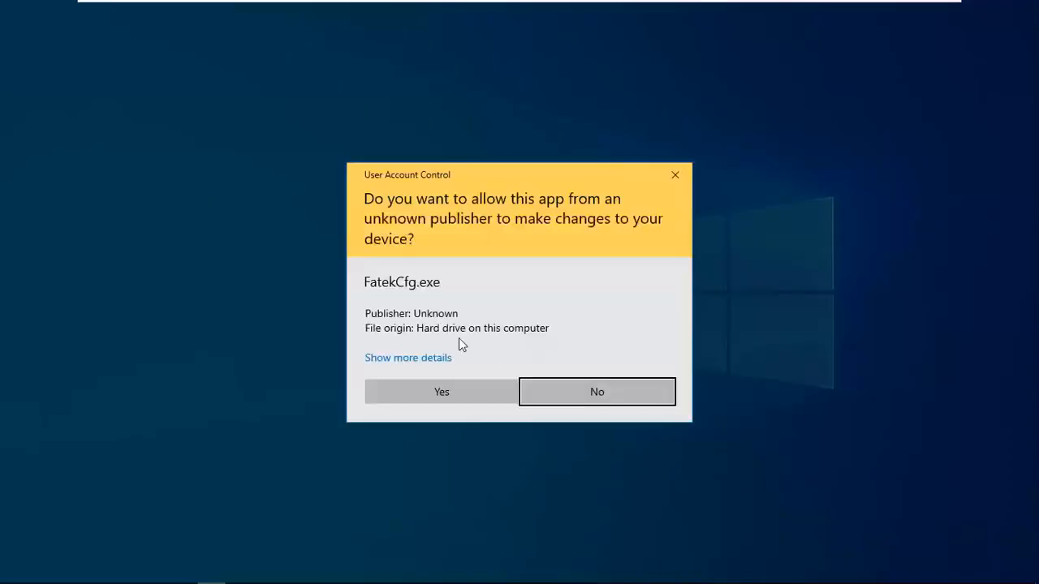
pyautogui.click(458, 394)
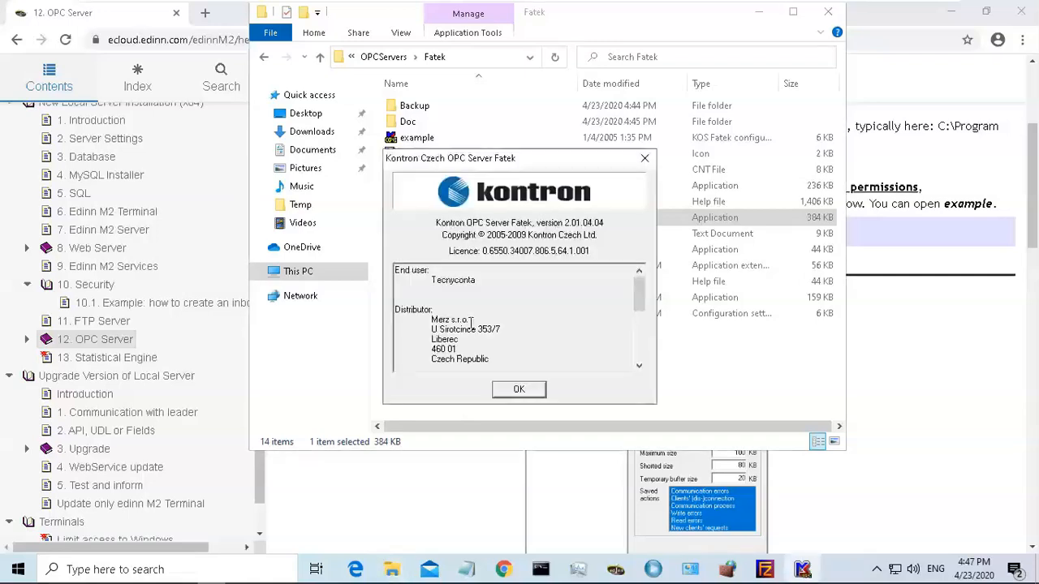
pyautogui.click(520, 391)
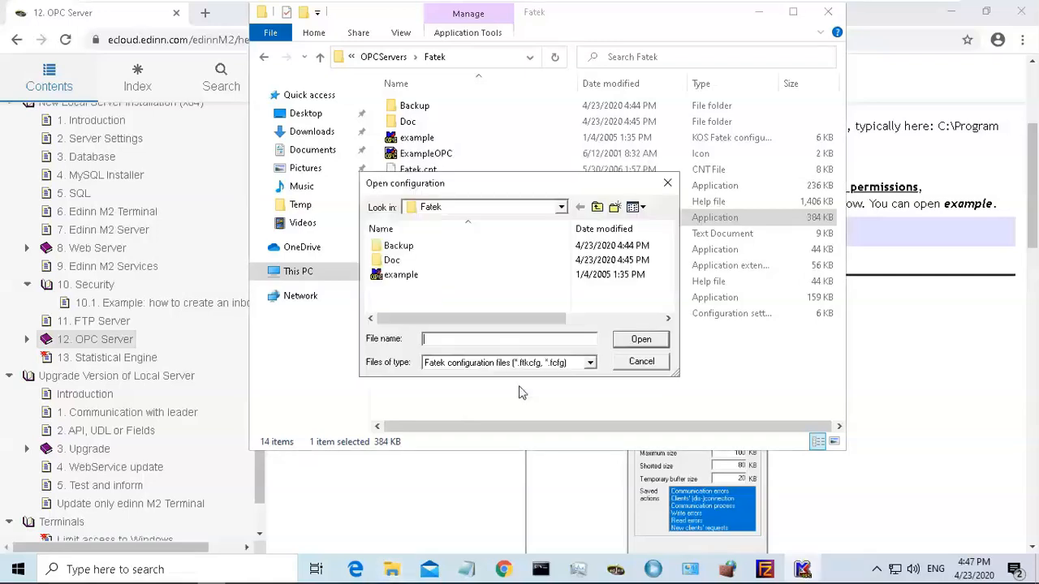
# Open the example configuration file and expand its Fatek folder tree.
pyautogui.click(410, 276)
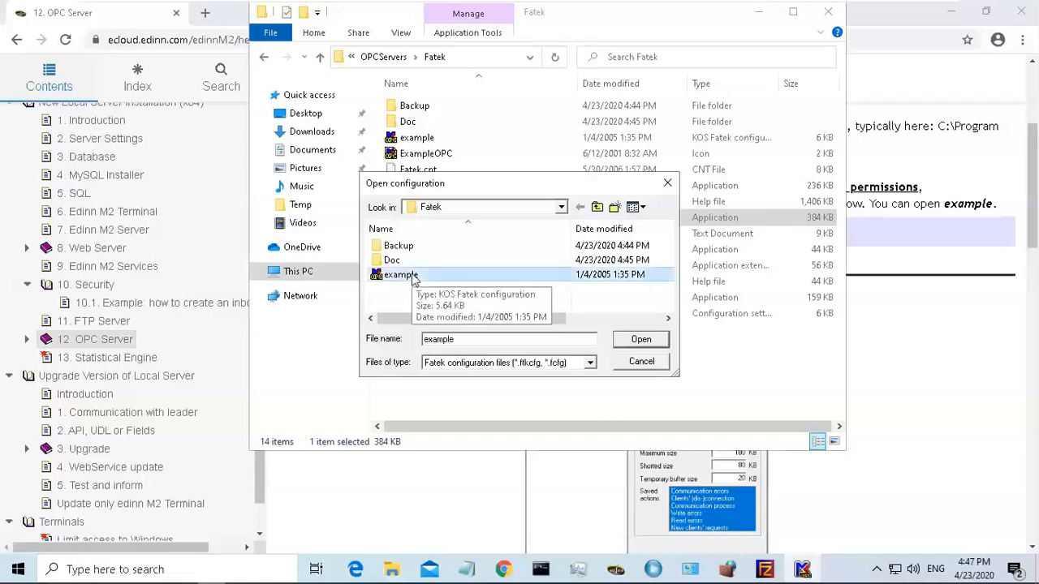
pyautogui.click(640, 341)
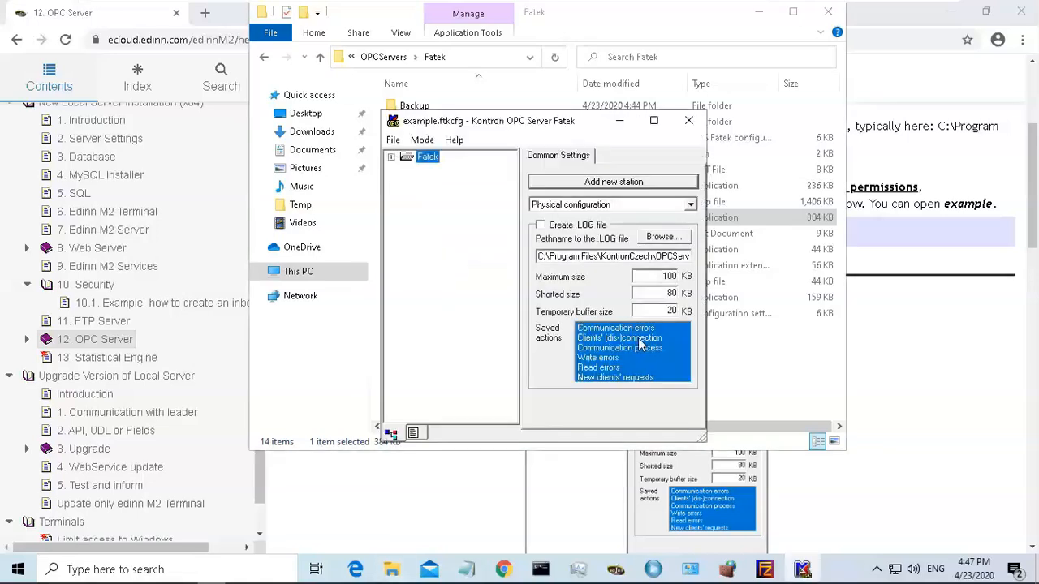
pyautogui.click(392, 157)
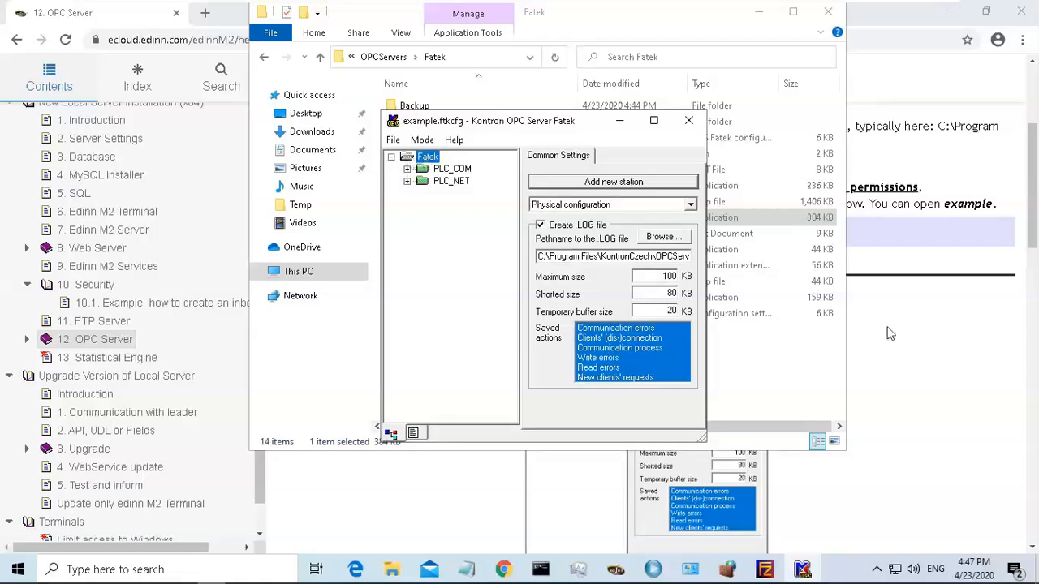
# Read the guide's OPC Server project file configuration and Fatek Ethernet Module Configuration Tool sections.
pyautogui.click(966, 240)
pyautogui.moveTo(1032, 181); pyautogui.dragTo(1034, 211)
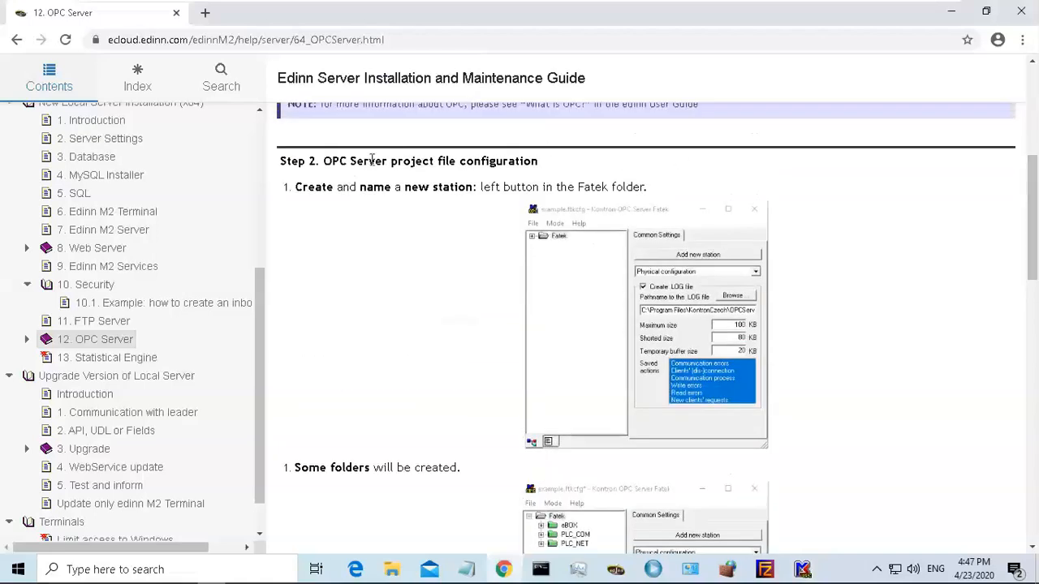
pyautogui.moveTo(325, 162); pyautogui.dragTo(520, 162)
pyautogui.click(523, 164)
pyautogui.moveTo(1032, 192); pyautogui.dragTo(1034, 369)
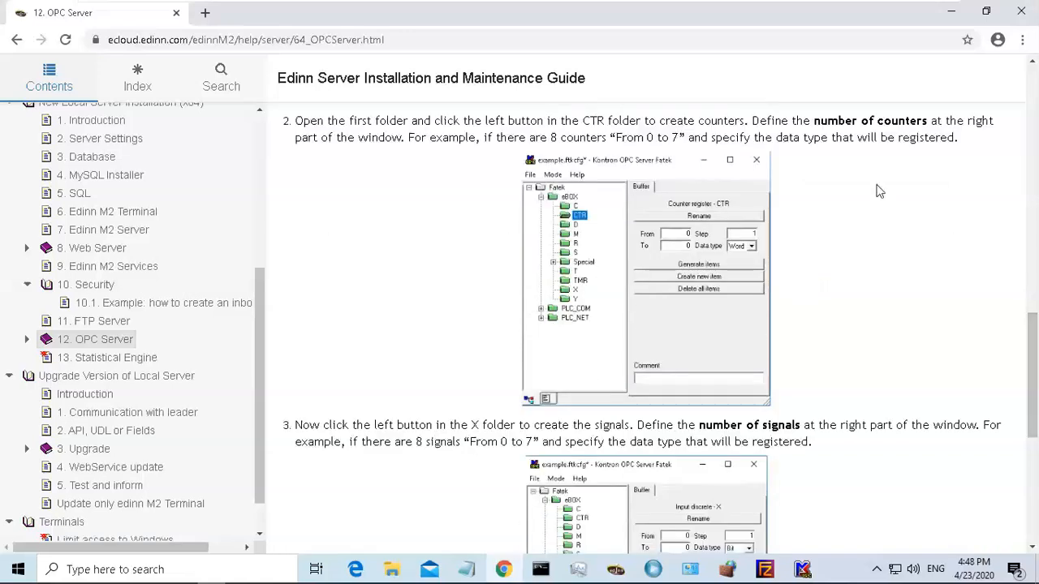
pyautogui.moveTo(814, 121); pyautogui.dragTo(927, 122)
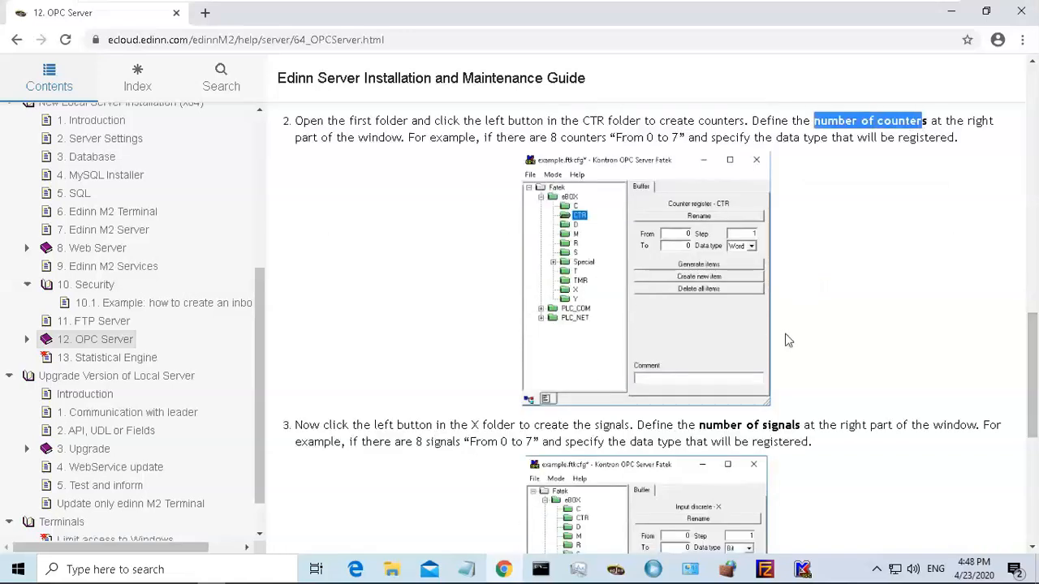
pyautogui.moveTo(700, 425); pyautogui.dragTo(801, 425)
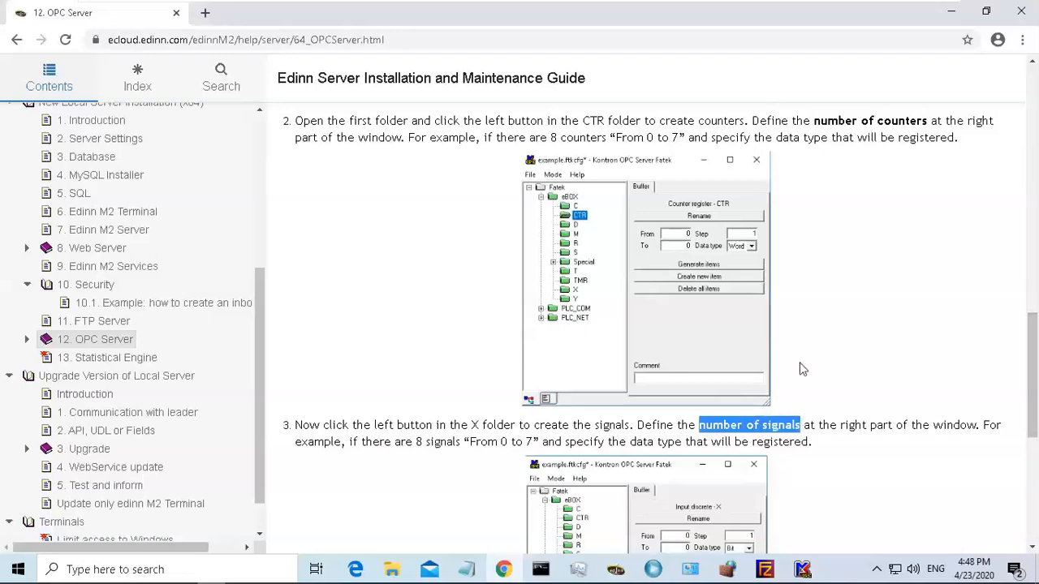
pyautogui.moveTo(1033, 372); pyautogui.dragTo(1033, 472)
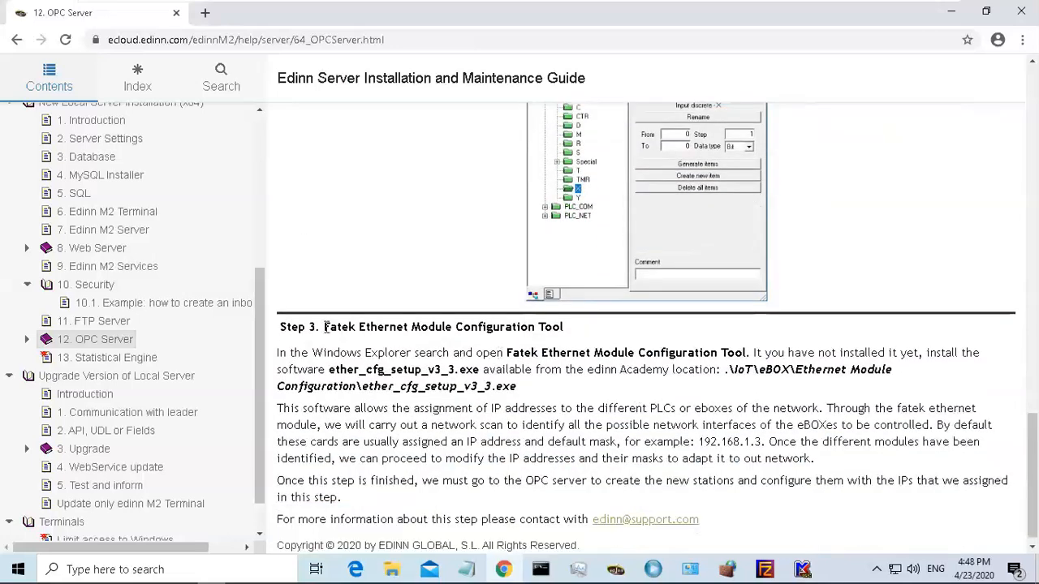
pyautogui.moveTo(324, 327); pyautogui.dragTo(572, 330)
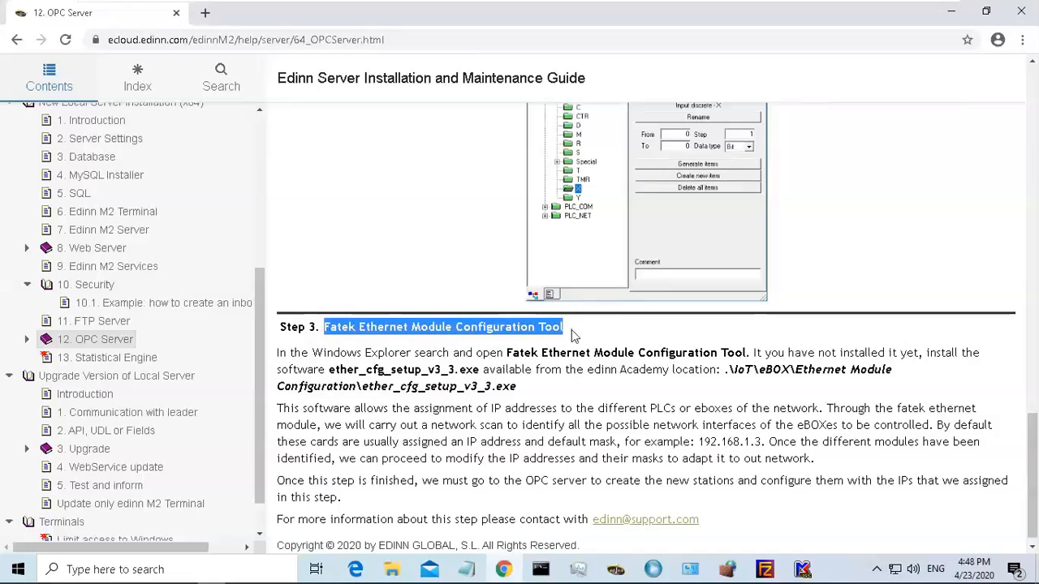
pyautogui.click(550, 327)
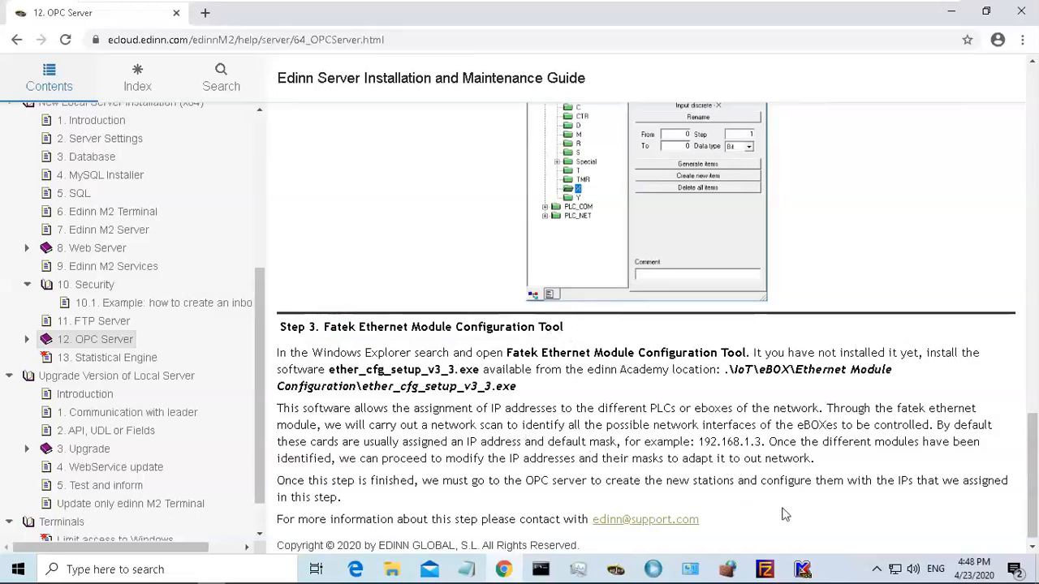
# Close the Kontron OPC Server Fatek configurator without registering the server configuration.
pyautogui.click(803, 571)
pyautogui.click(688, 127)
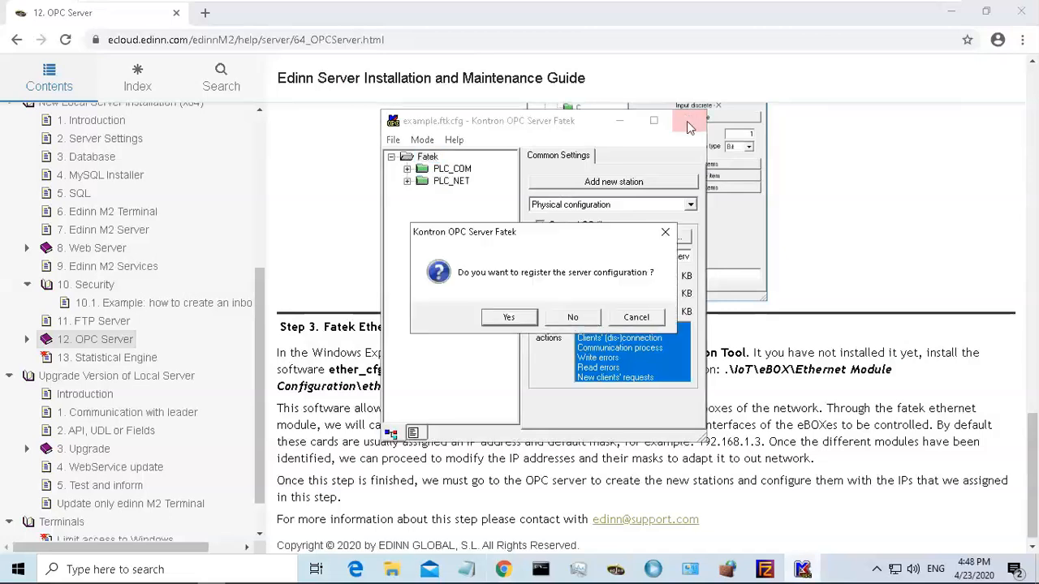
pyautogui.click(578, 319)
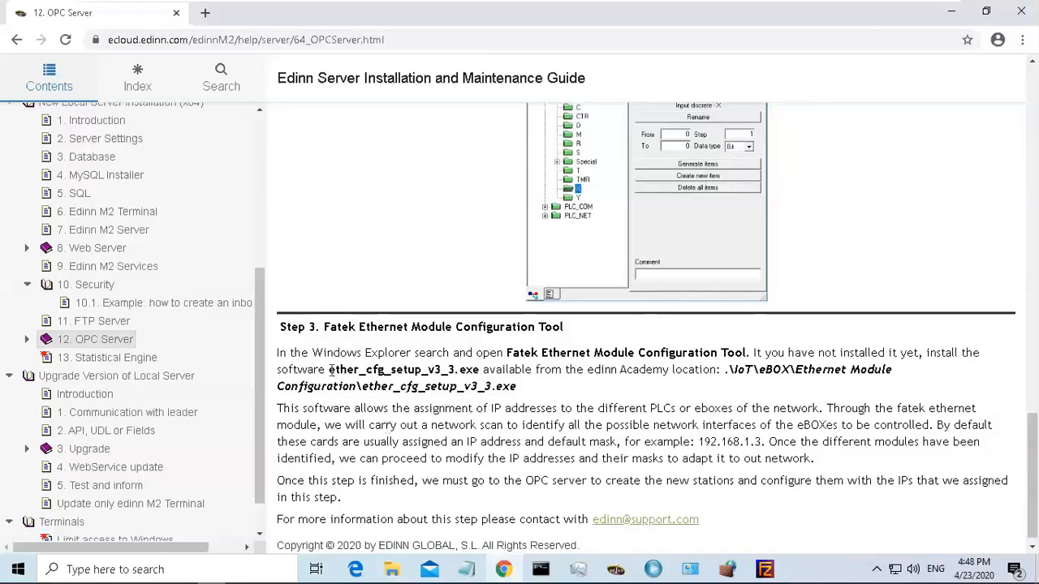
# Run ether_cfg_setup_v3_3 from the Temp folder as administrator, allowing it past the SmartScreen warning.
pyautogui.moveTo(328, 369); pyautogui.dragTo(480, 370)
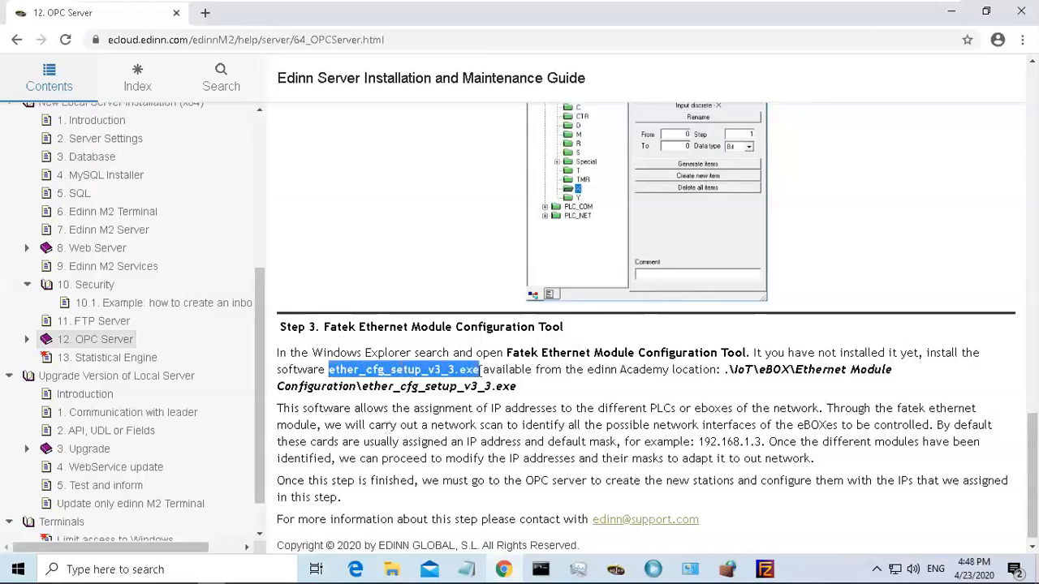
pyautogui.click(393, 569)
pyautogui.click(344, 497)
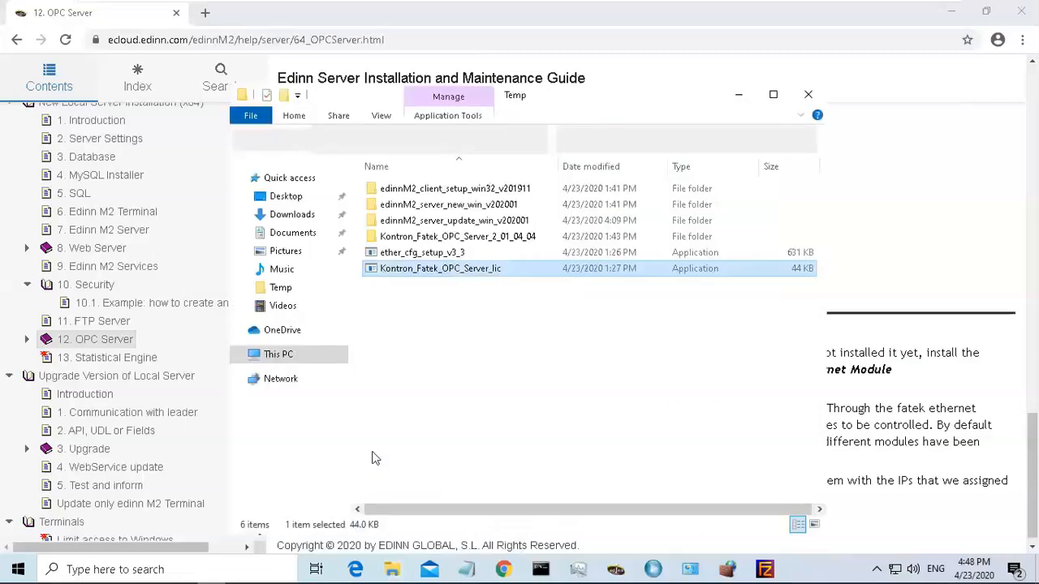
pyautogui.rightClick(437, 254)
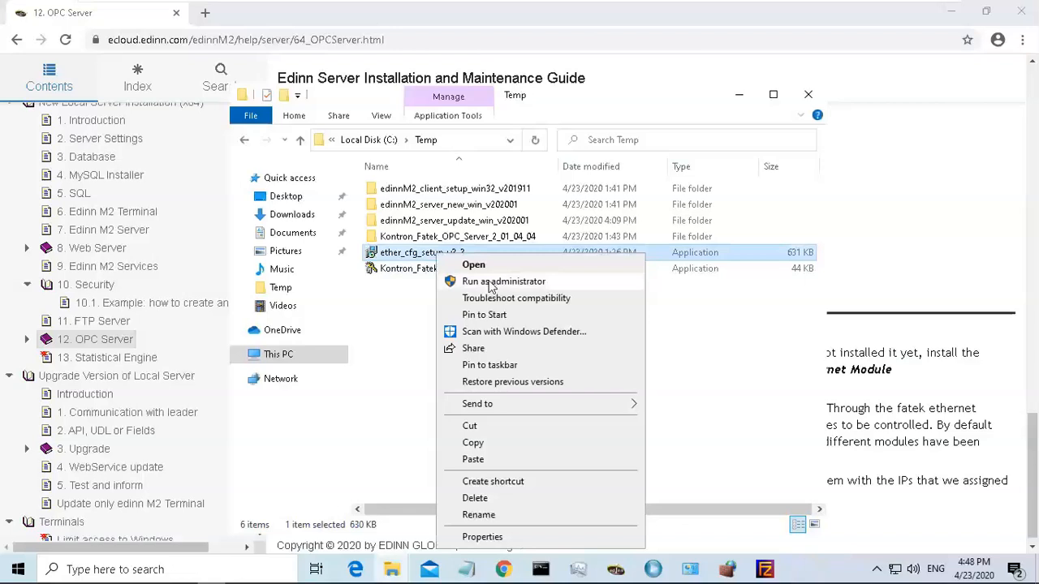
pyautogui.click(503, 282)
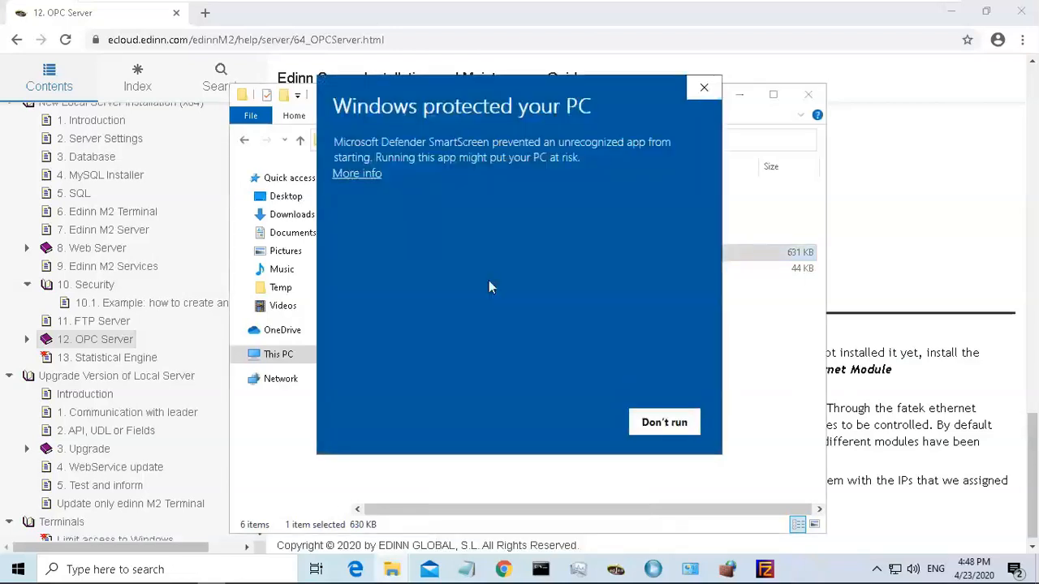
pyautogui.click(373, 173)
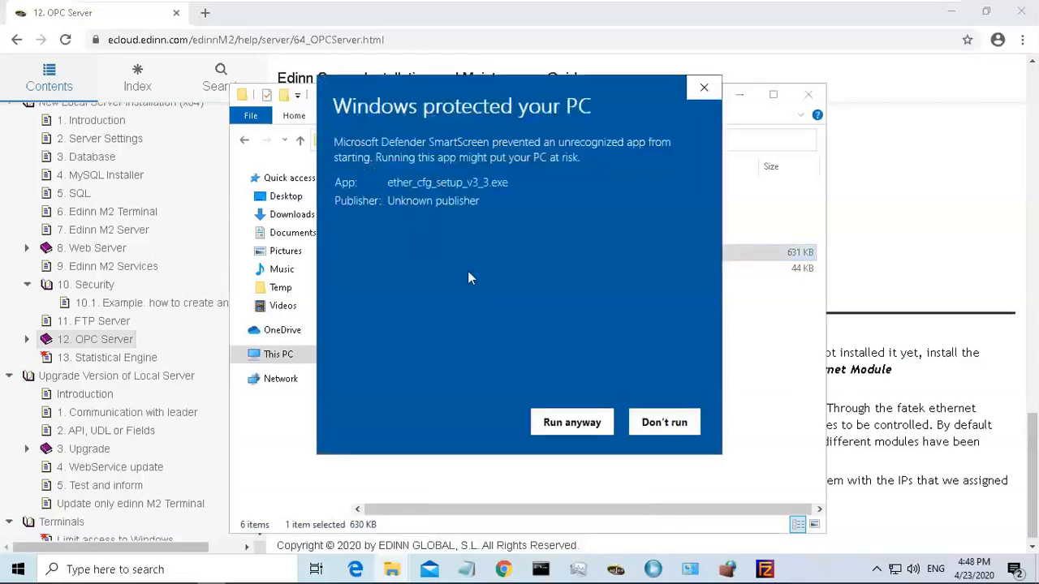
pyautogui.click(567, 424)
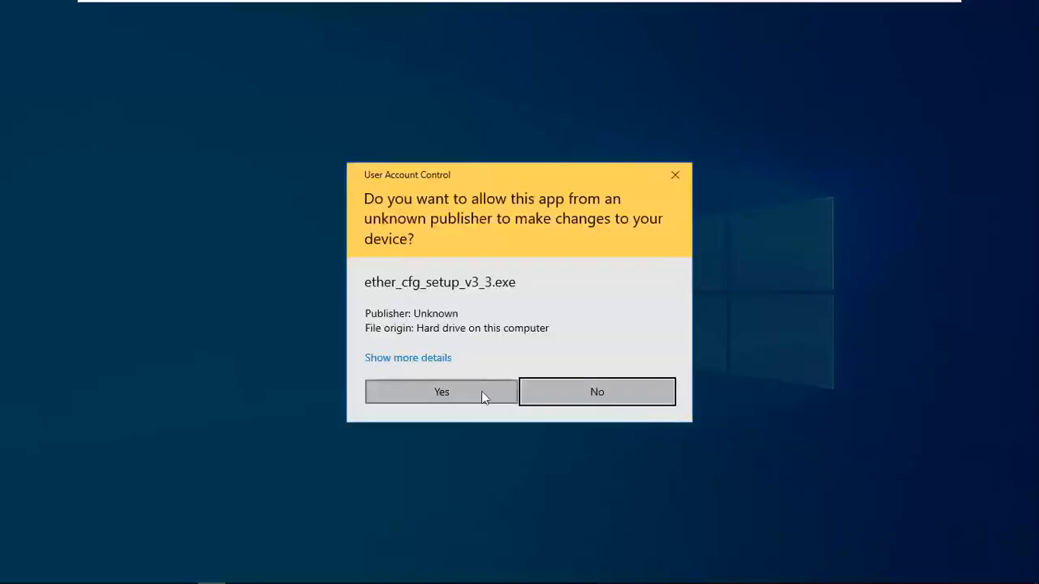
pyautogui.click(479, 393)
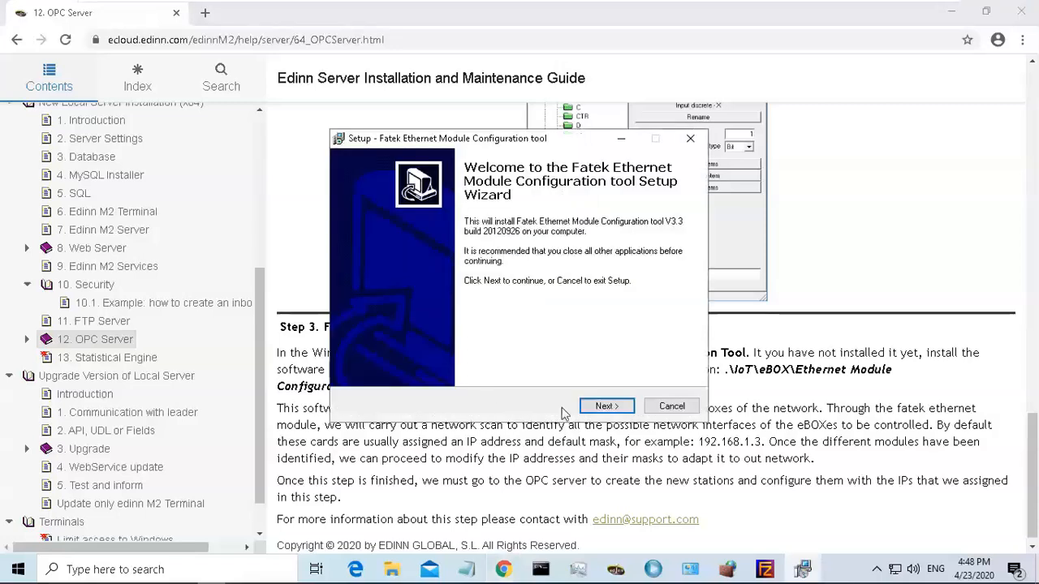
# Install the Fatek Ethernet Module Configuration tool in the default location with a desktop icon.
pyautogui.click(607, 407)
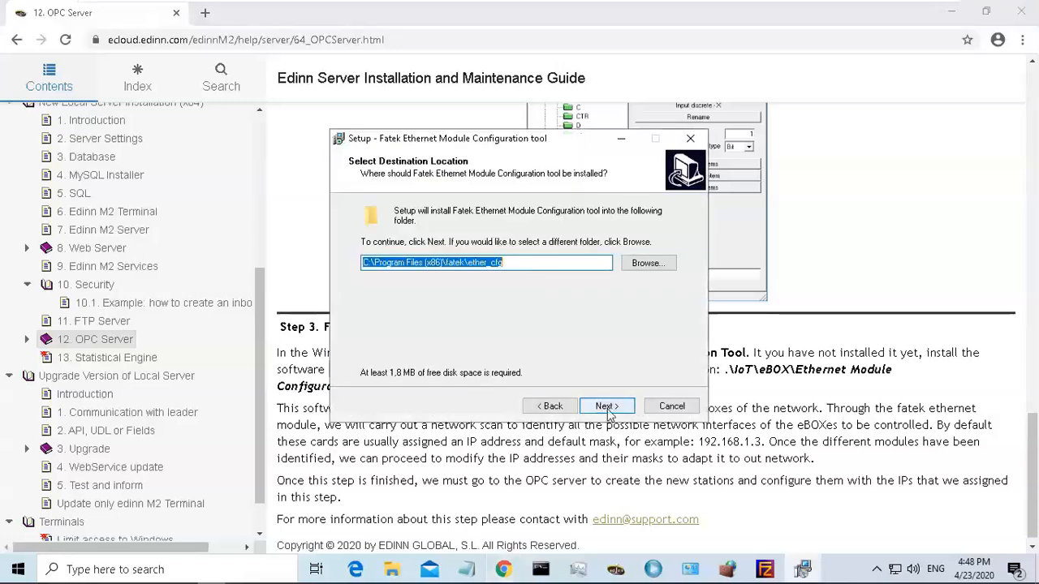
pyautogui.click(607, 407)
pyautogui.click(607, 407)
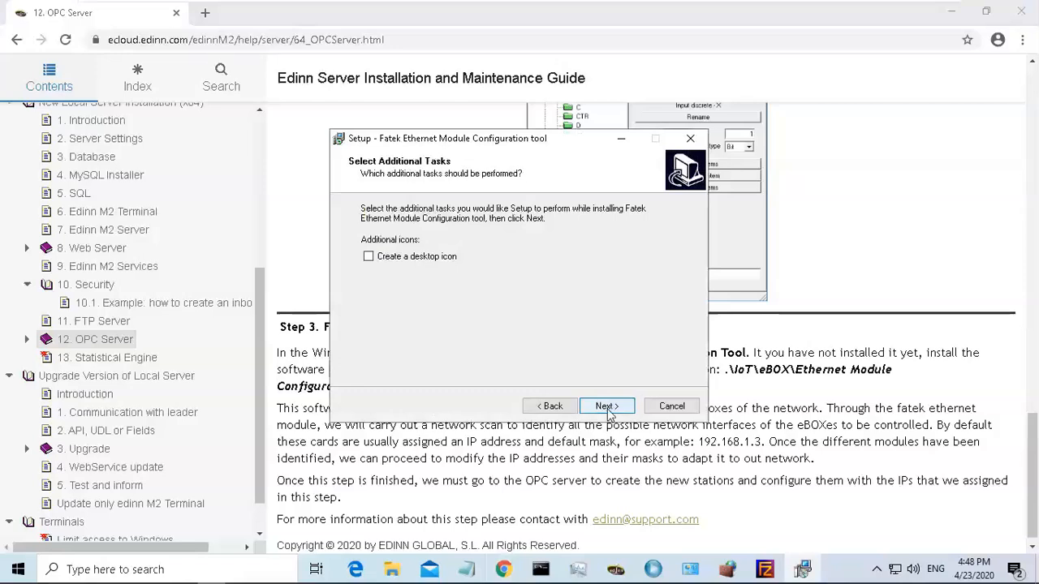
pyautogui.click(607, 407)
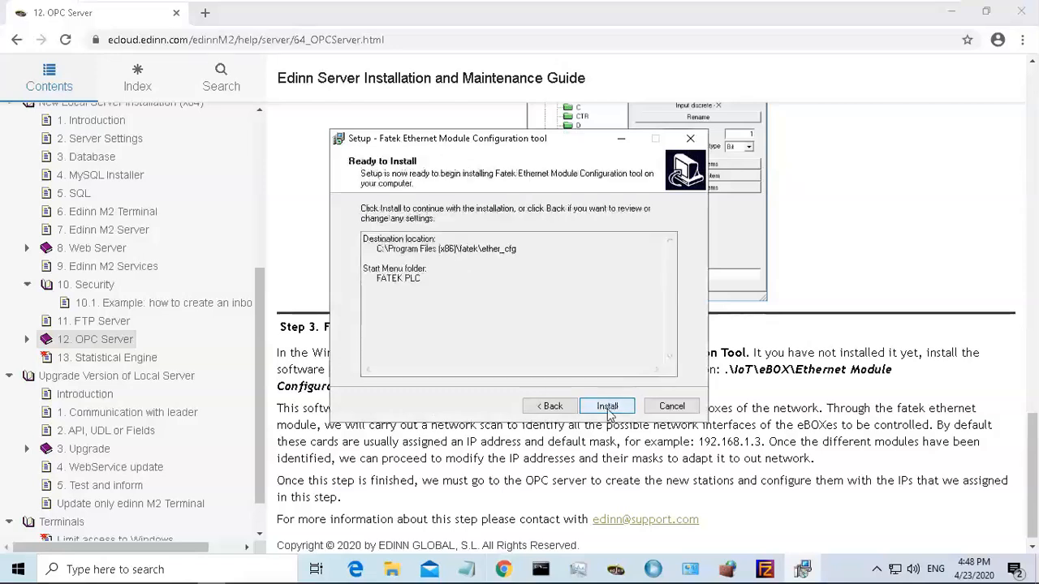
pyautogui.click(557, 412)
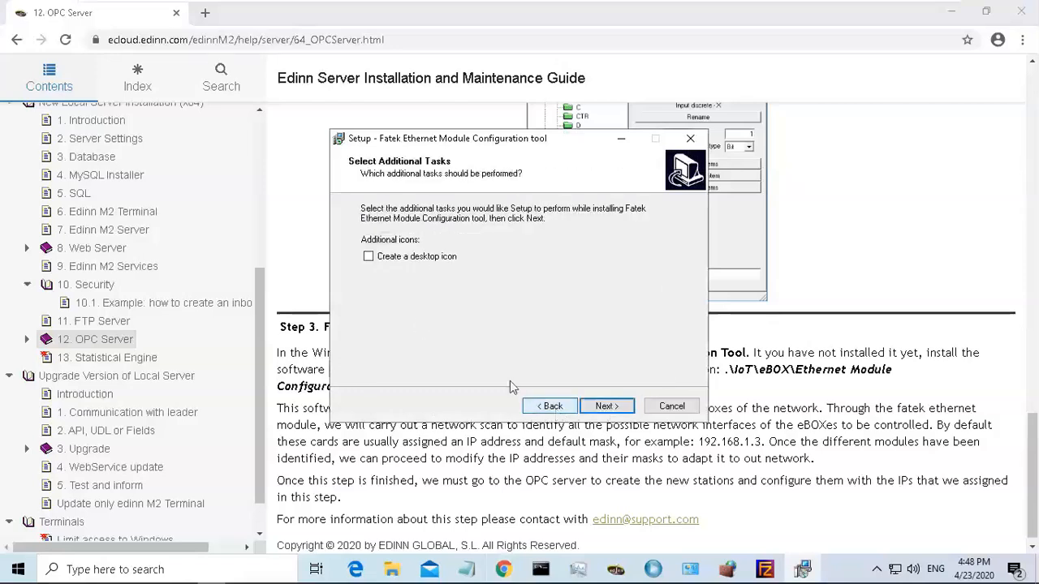
pyautogui.click(369, 257)
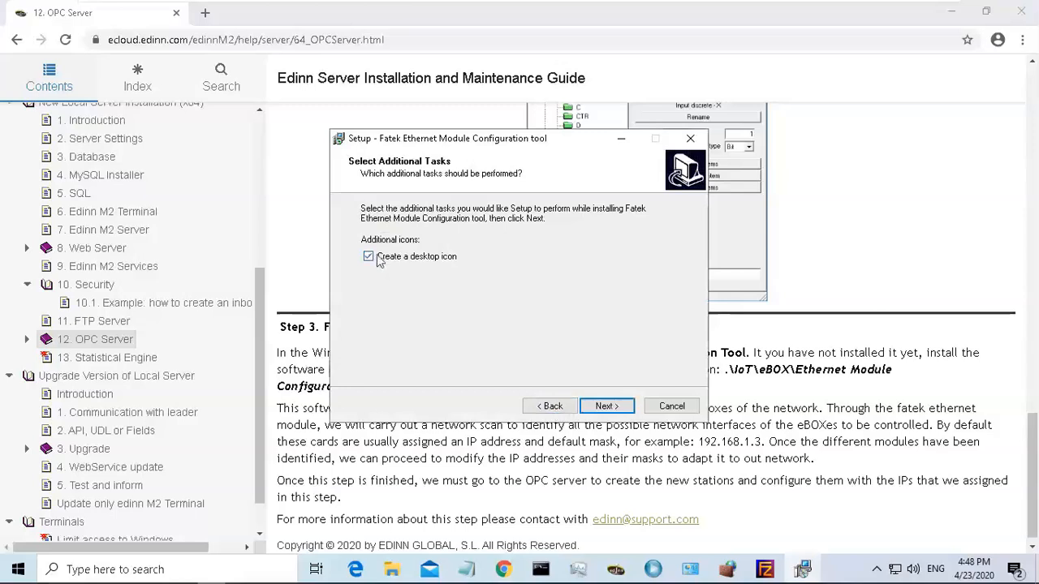
pyautogui.click(607, 407)
pyautogui.click(608, 406)
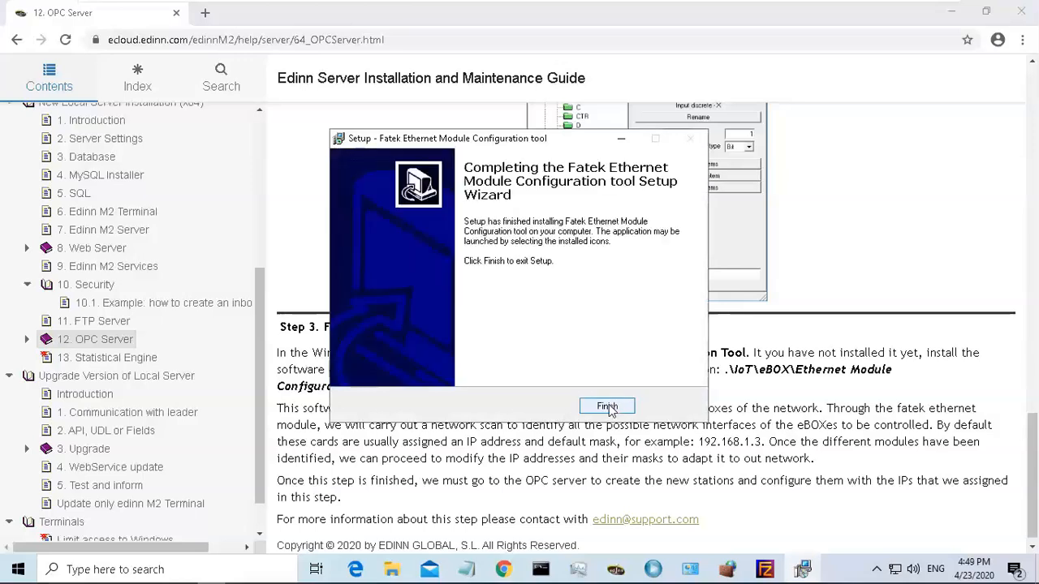
pyautogui.click(607, 407)
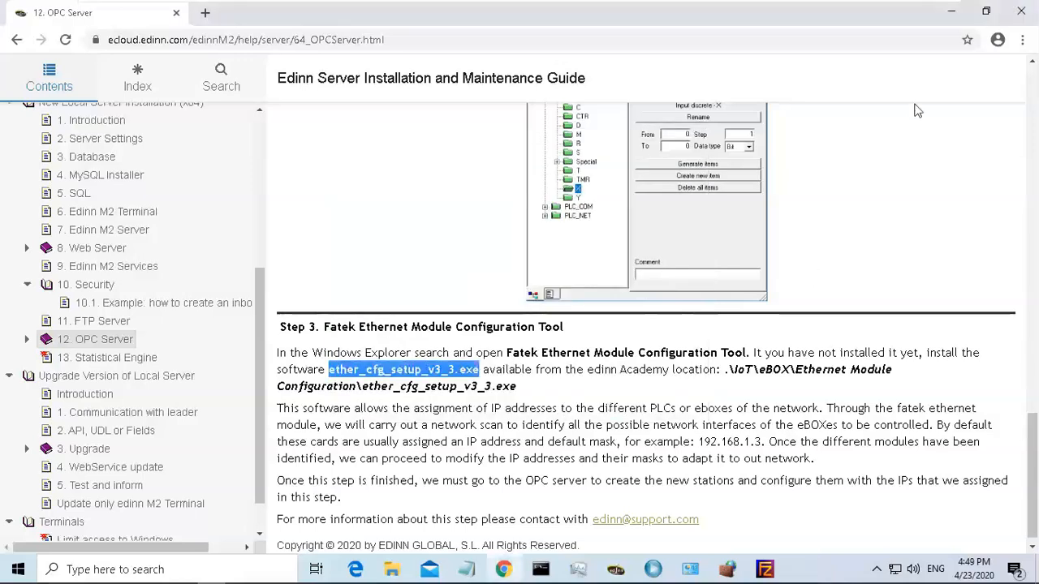
# Launch the Fatek Ethernet Module Configuration tool from its desktop shortcut as administrator, approving the elevation.
pyautogui.click(951, 12)
pyautogui.click(759, 12)
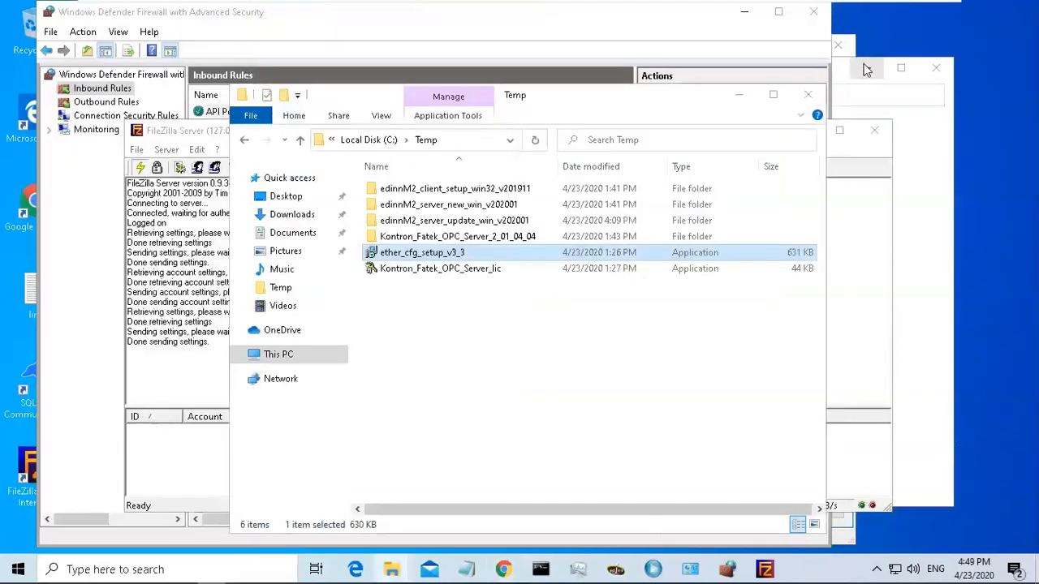
pyautogui.click(800, 58)
pyautogui.click(742, 14)
pyautogui.click(768, 45)
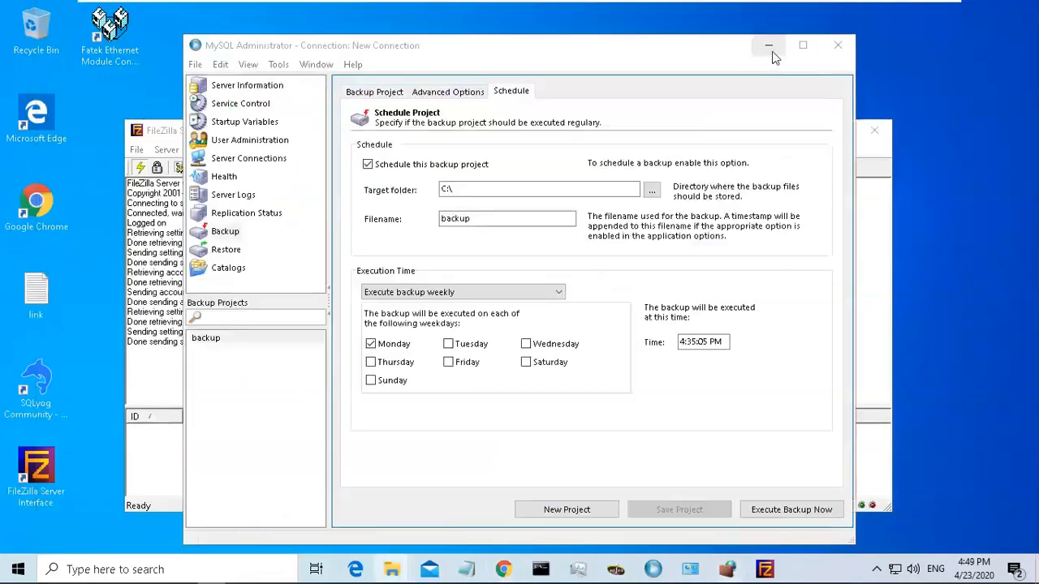
pyautogui.click(738, 94)
pyautogui.click(803, 136)
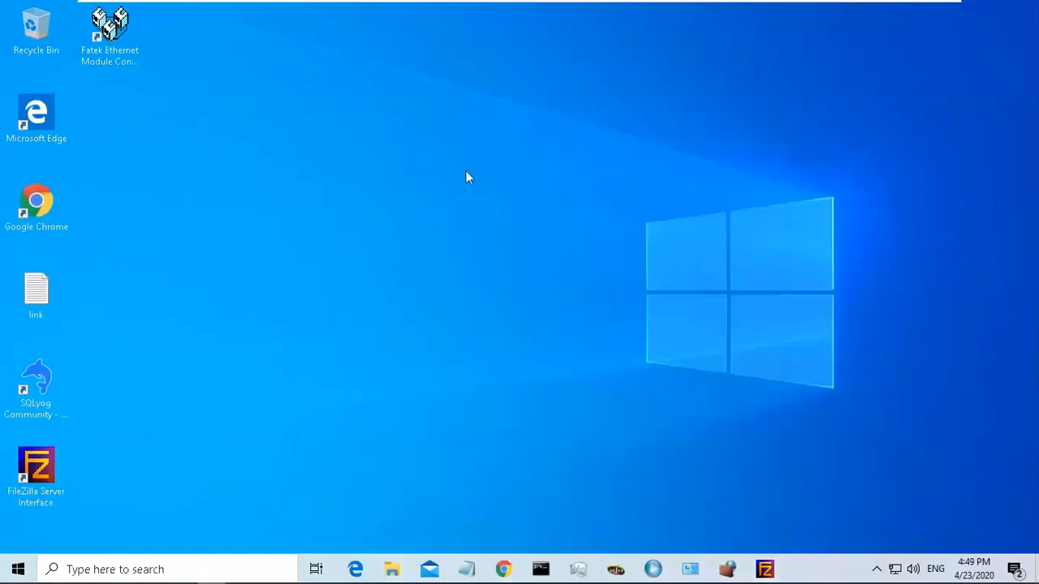
pyautogui.click(124, 41)
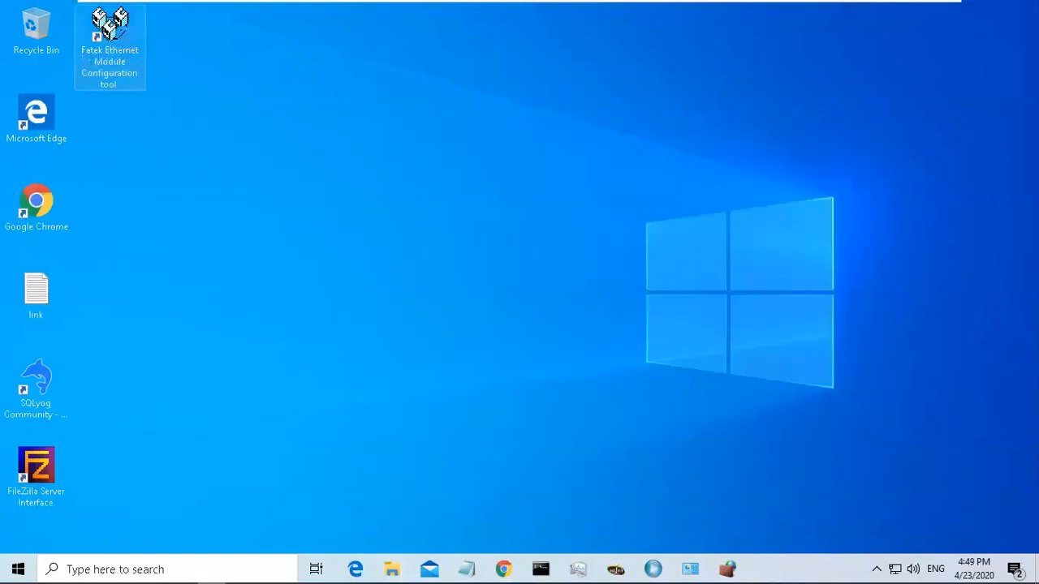
pyautogui.rightClick(123, 35)
pyautogui.click(180, 80)
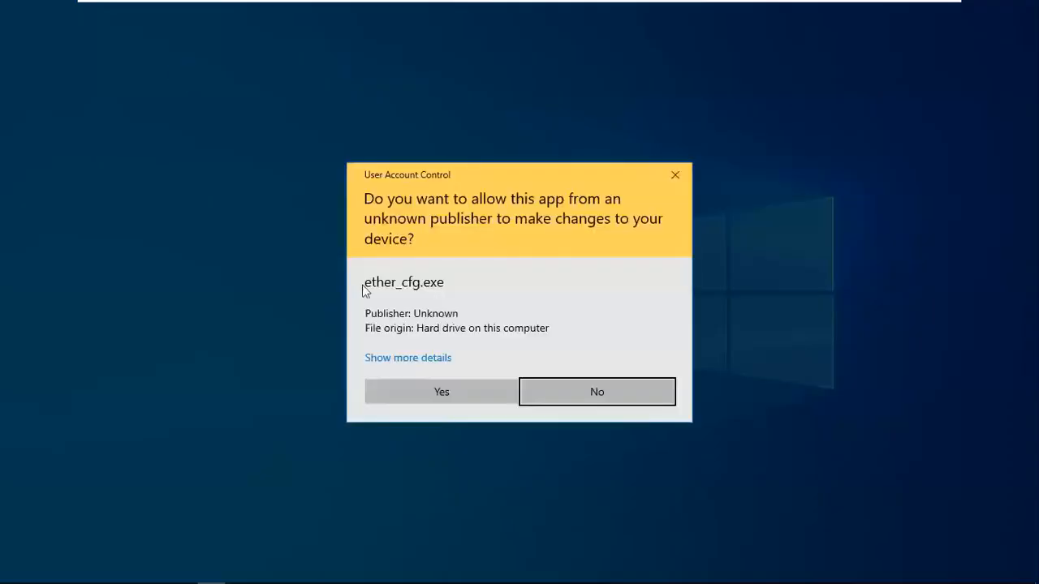
pyautogui.click(436, 395)
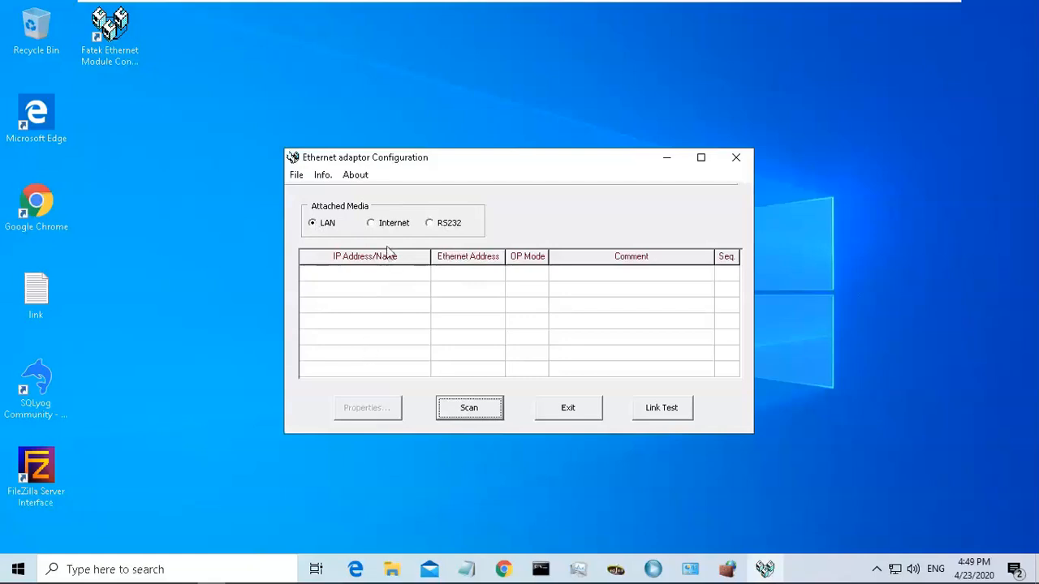
# Close the Ethernet adaptor Configuration window and open the guide's Statistical Engine section.
pyautogui.click(736, 159)
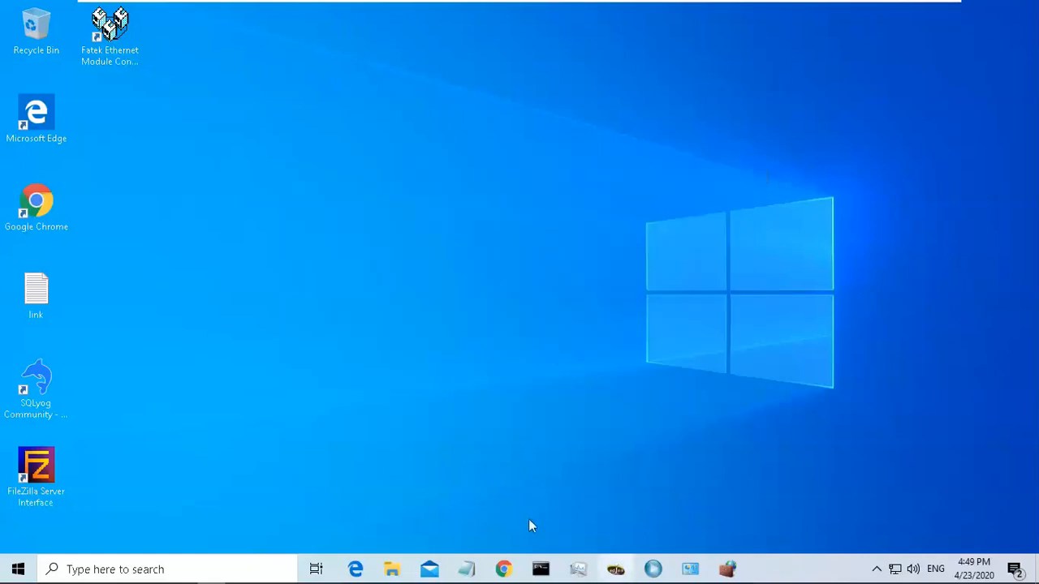
pyautogui.click(503, 569)
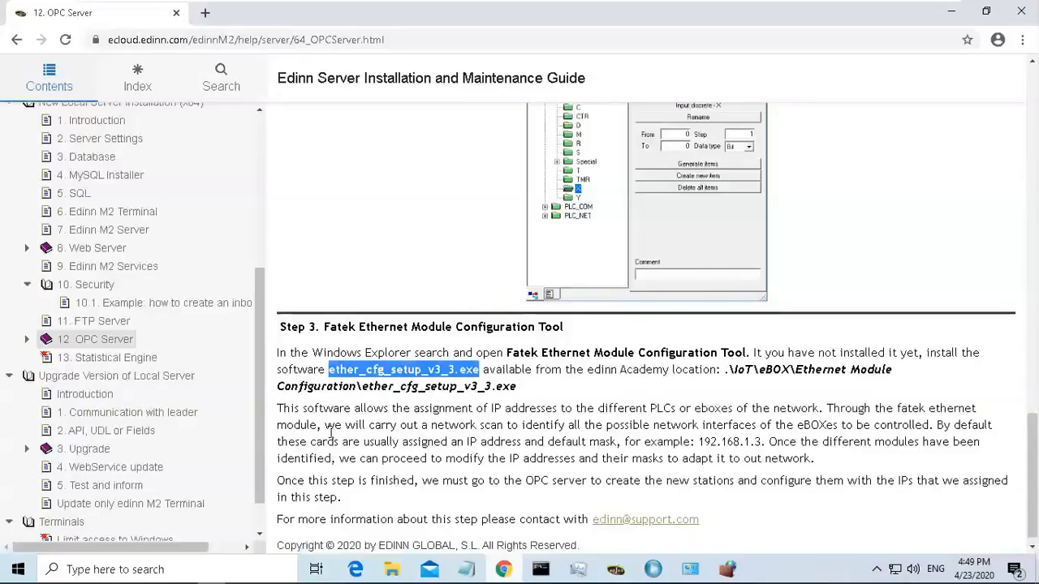
pyautogui.click(136, 362)
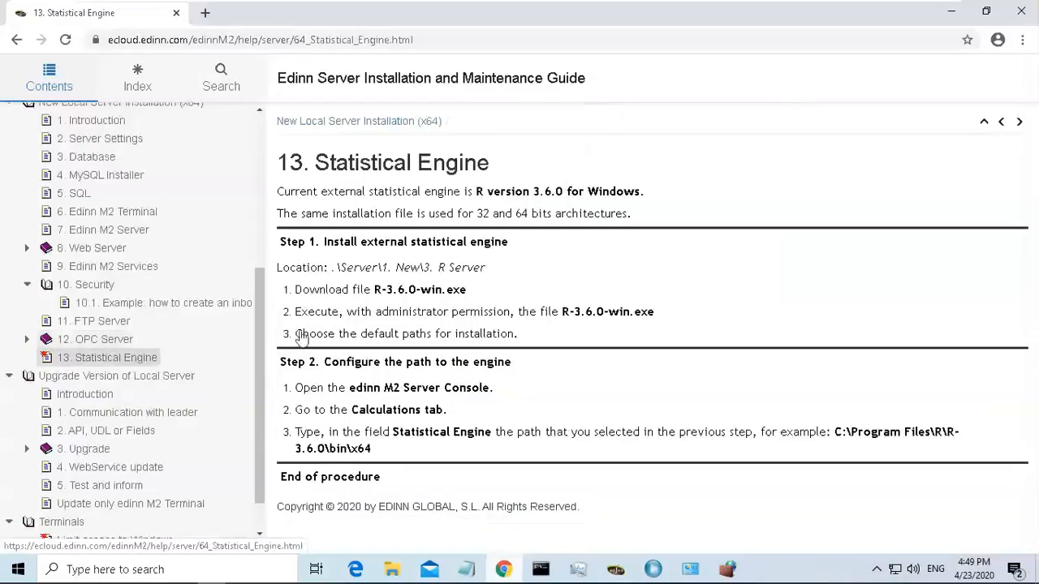
# Read the Statistical Engine installation steps and the R Server file location.
pyautogui.moveTo(317, 167); pyautogui.dragTo(466, 154)
pyautogui.click(470, 155)
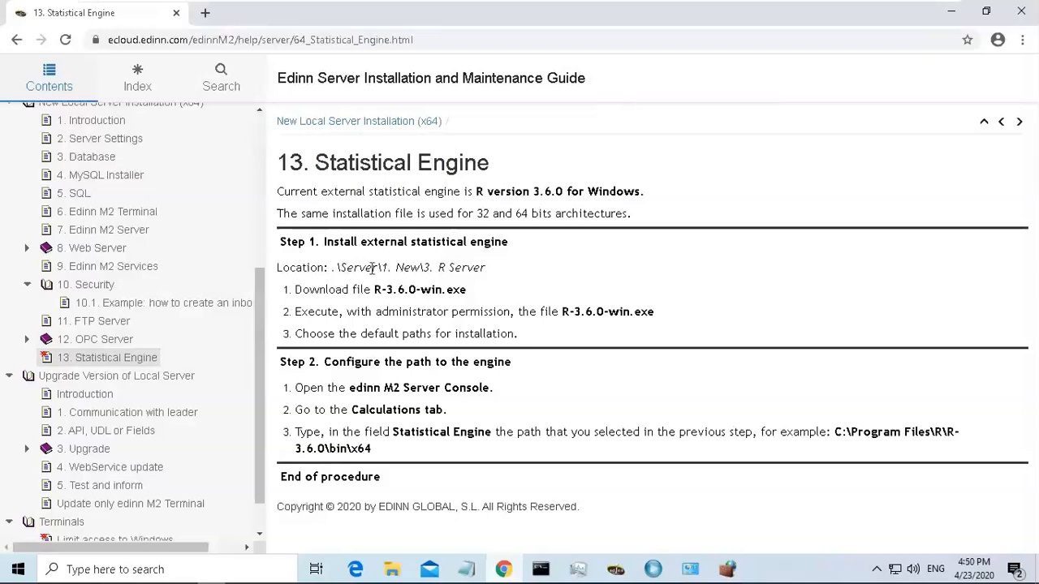
pyautogui.moveTo(383, 268); pyautogui.dragTo(496, 266)
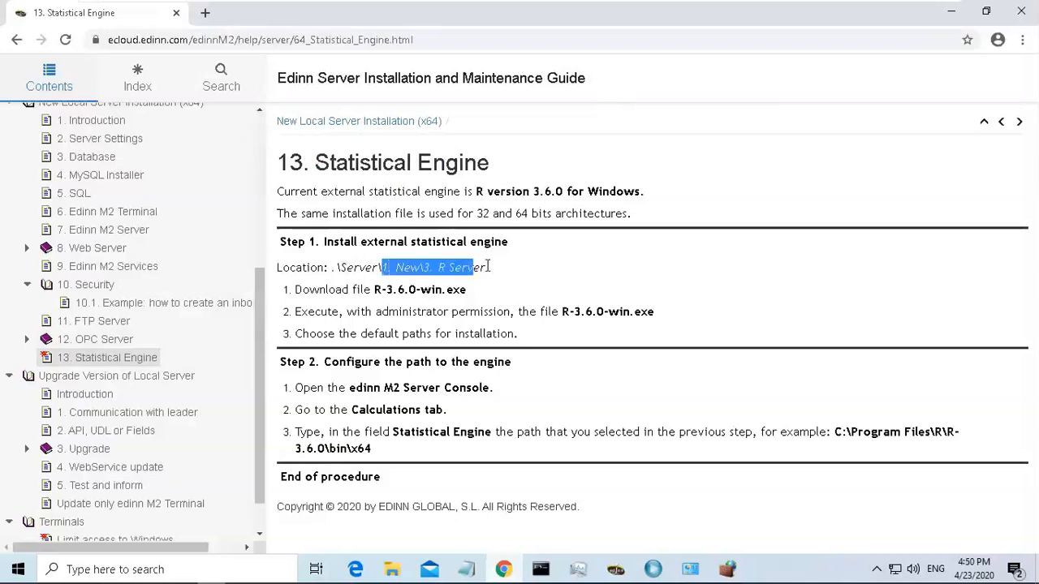
pyautogui.click(495, 266)
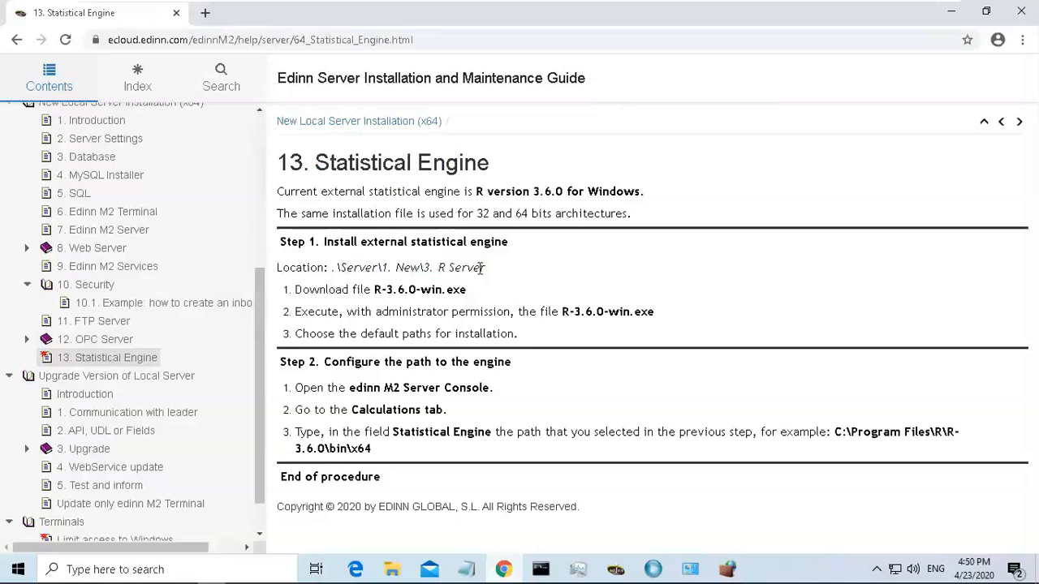
pyautogui.click(951, 12)
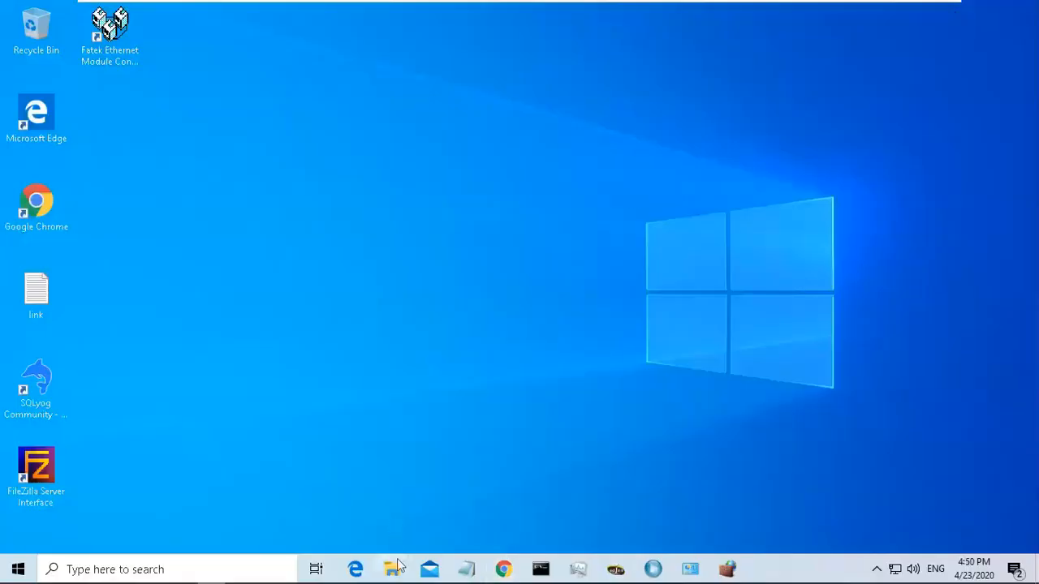
# Run R-3.6.0-win from edinnM2_server_new_win_v202001\1. New\3. R Server as administrator, approving the elevation.
pyautogui.moveTo(394, 572)
pyautogui.click(352, 508)
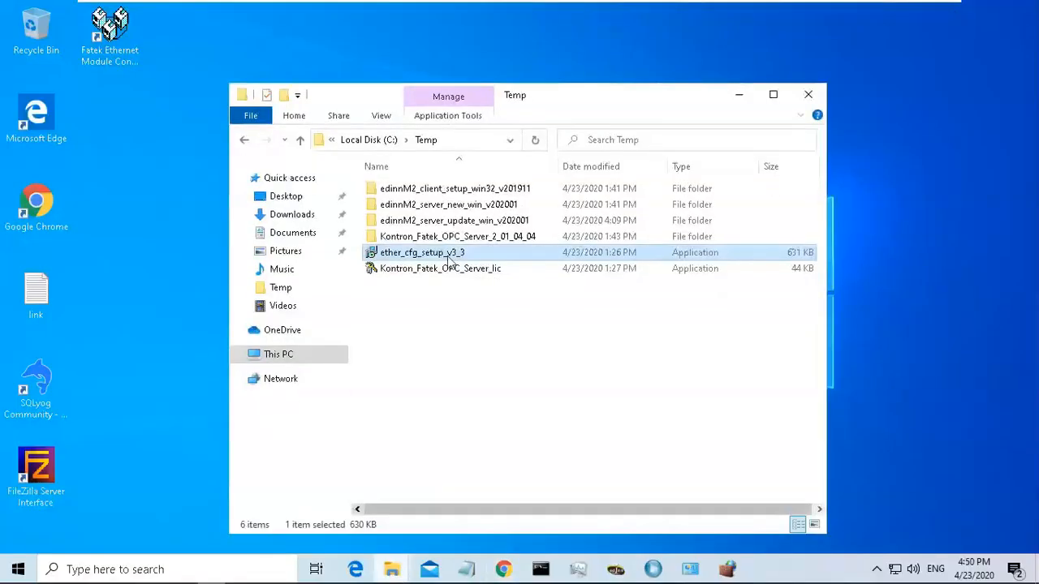
pyautogui.doubleClick(474, 207)
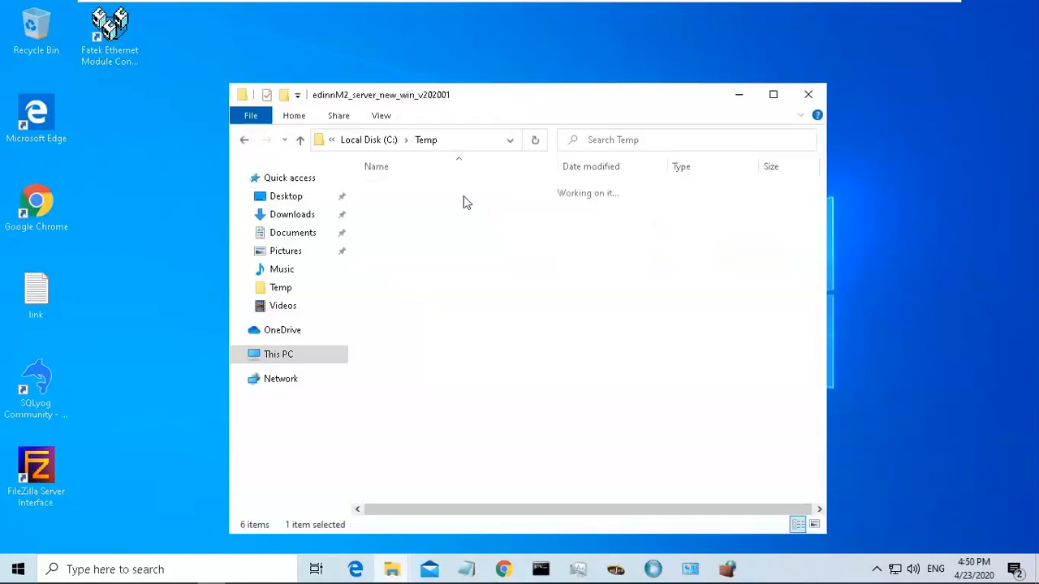
pyautogui.doubleClick(446, 193)
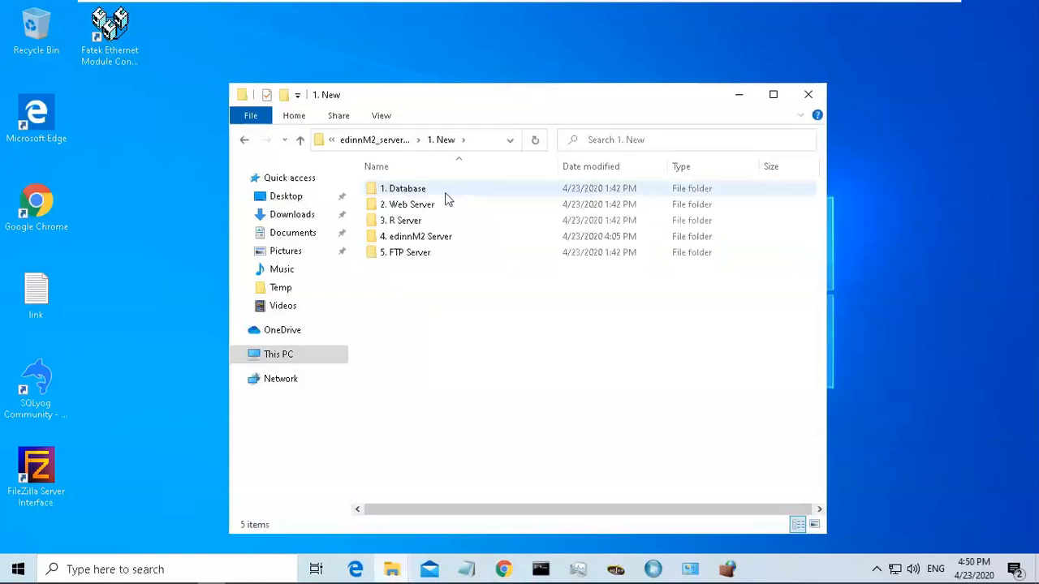
pyautogui.doubleClick(444, 221)
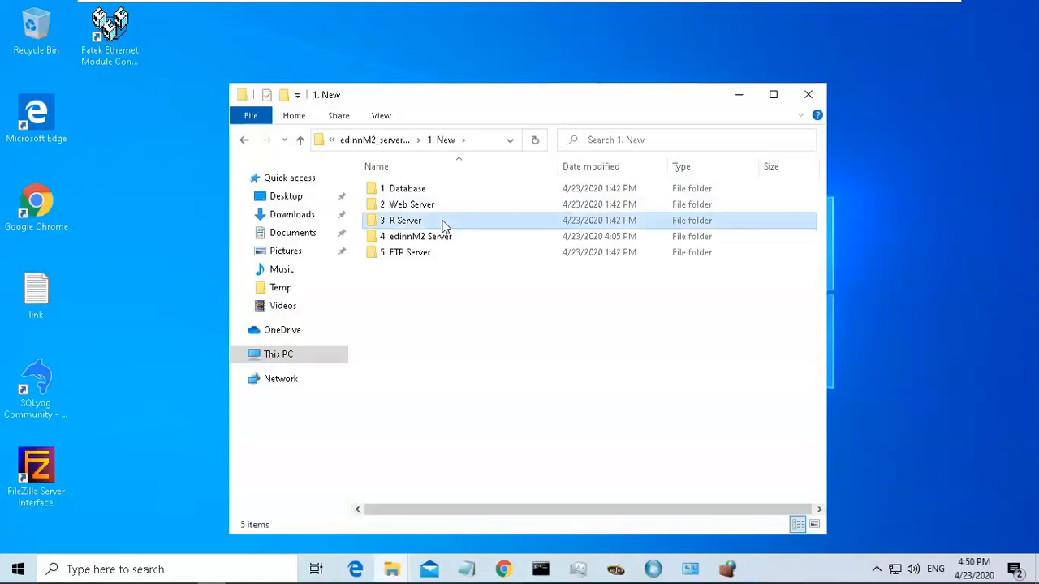
pyautogui.click(419, 195)
pyautogui.doubleClick(416, 192)
pyautogui.rightClick(416, 189)
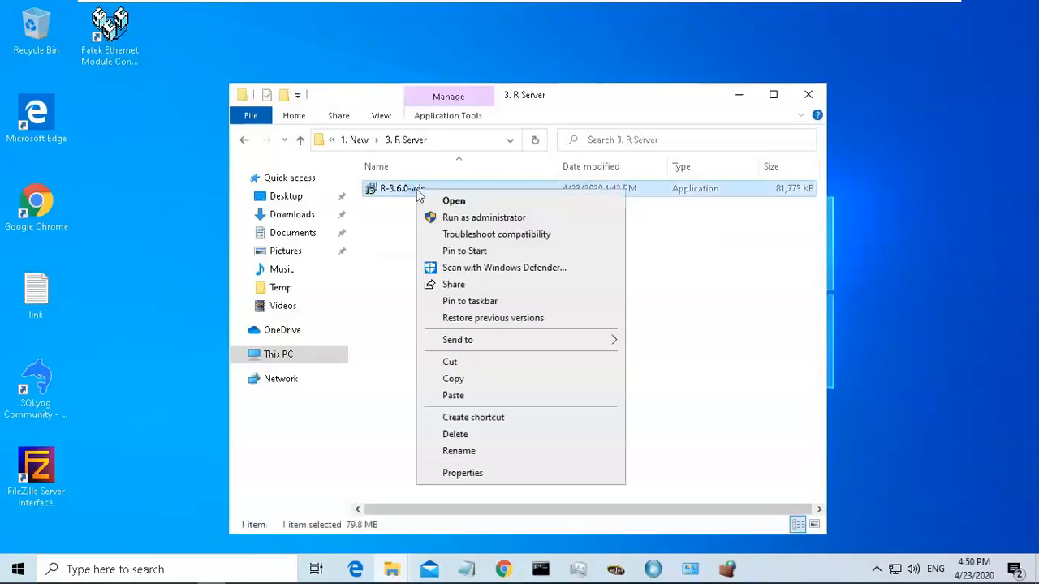
pyautogui.click(479, 218)
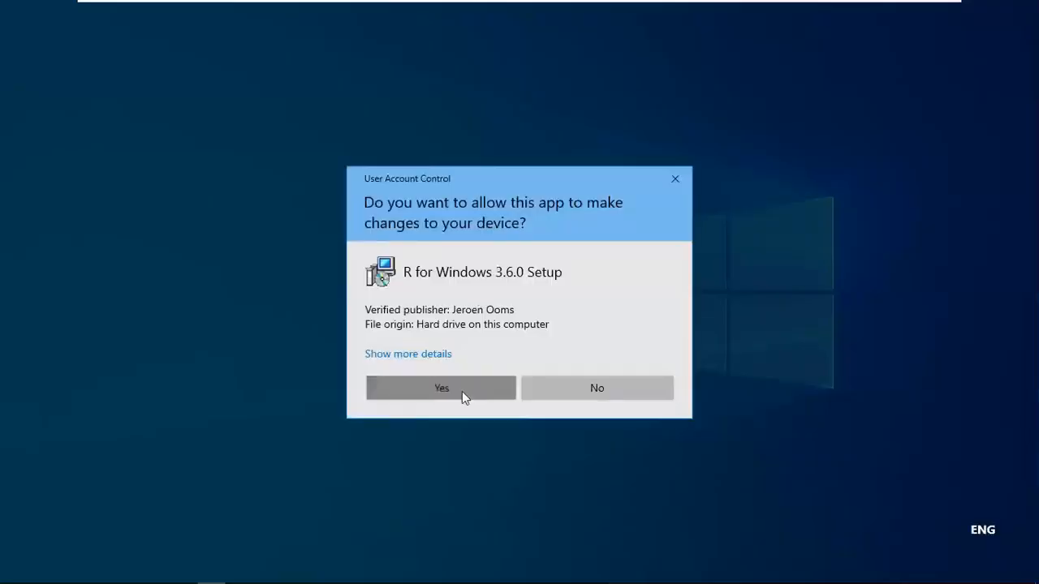
pyautogui.click(463, 394)
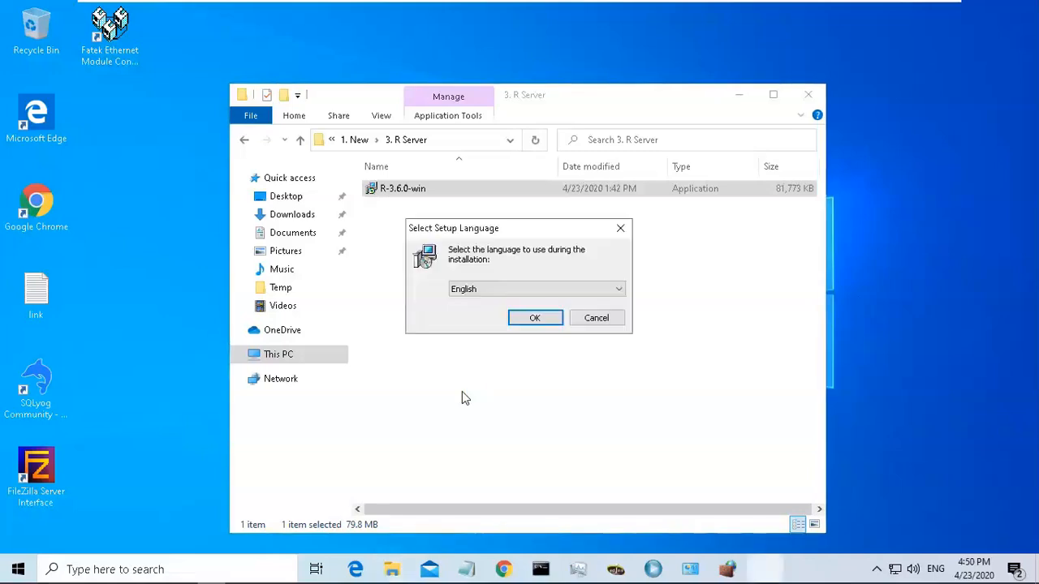
# Install R 3.6.0 in English with the default components, Start Menu folder and paths, then finish the setup wizard.
pyautogui.click(536, 318)
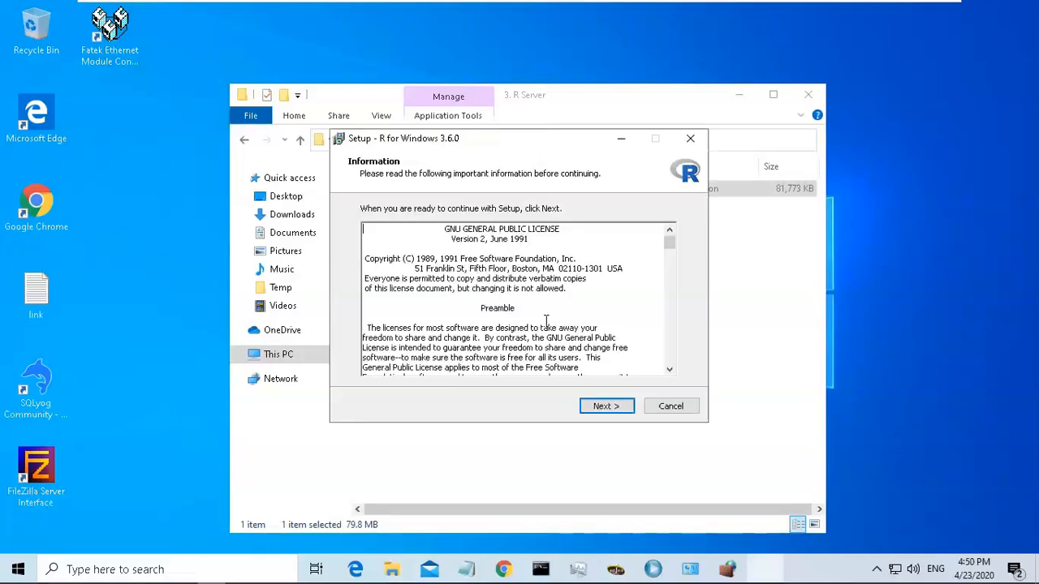
pyautogui.click(606, 406)
pyautogui.click(606, 406)
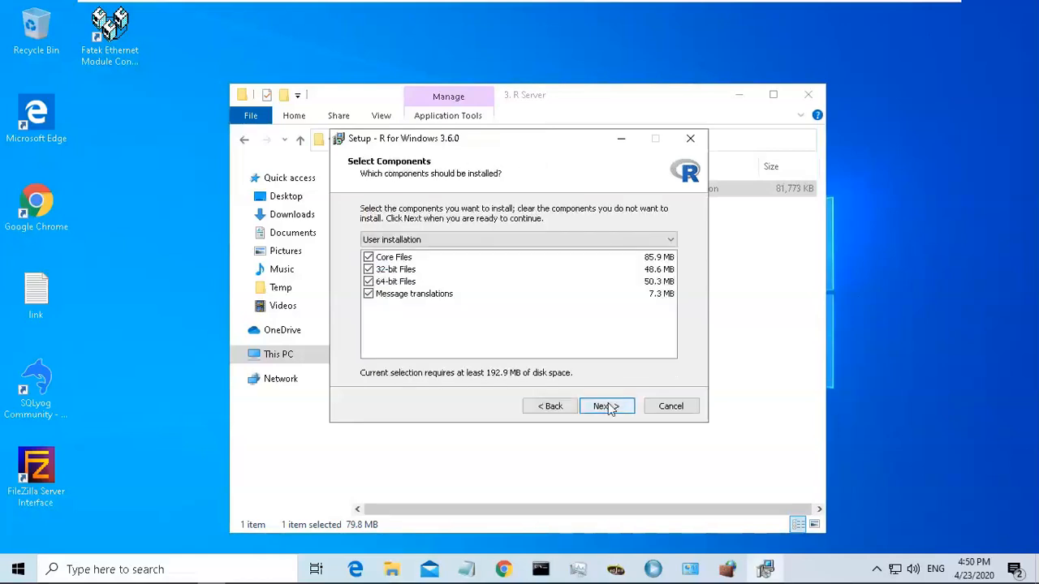
pyautogui.click(607, 406)
pyautogui.click(607, 407)
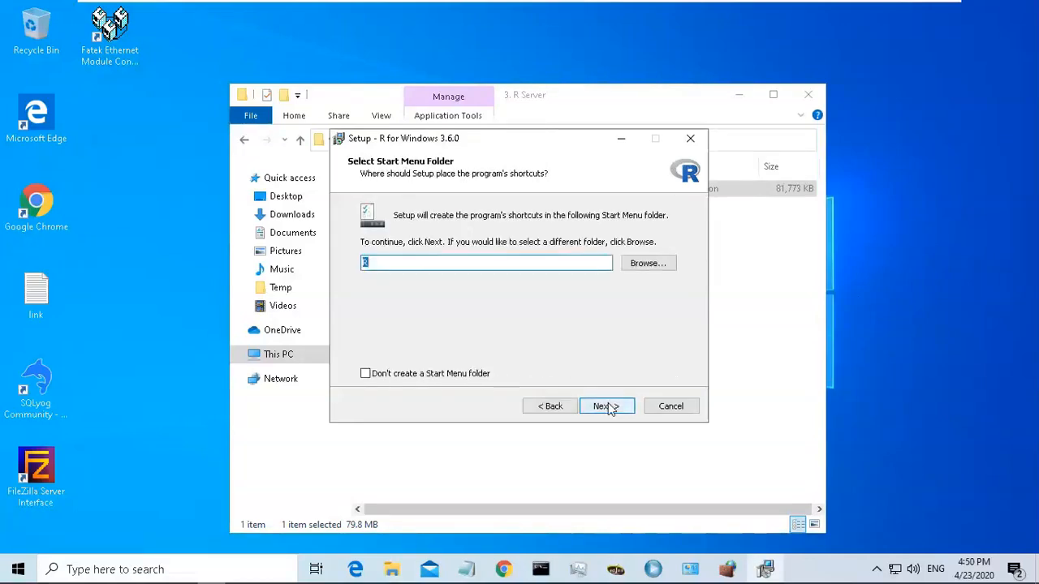
pyautogui.click(608, 407)
pyautogui.click(607, 406)
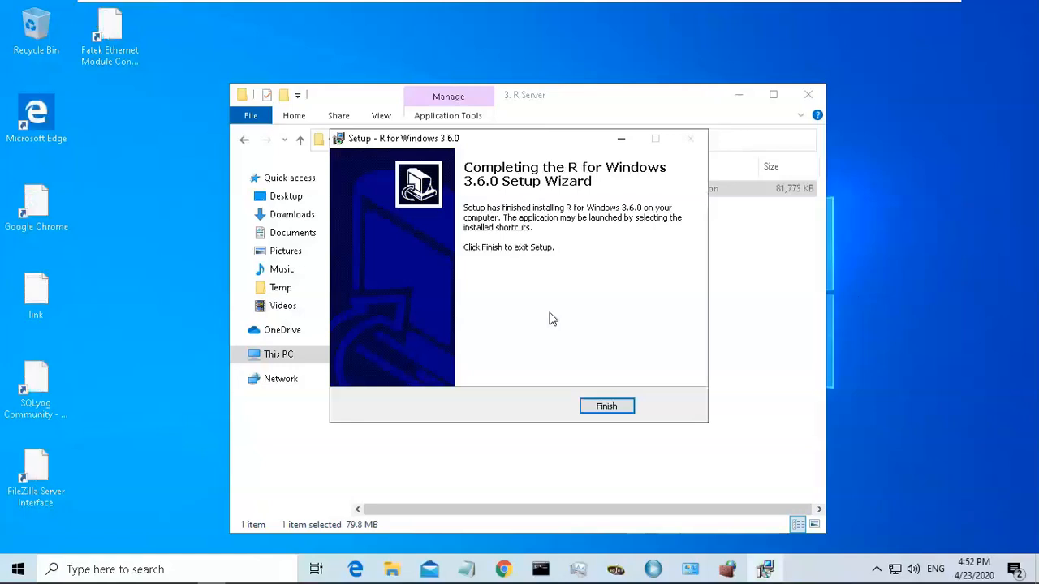
pyautogui.click(601, 406)
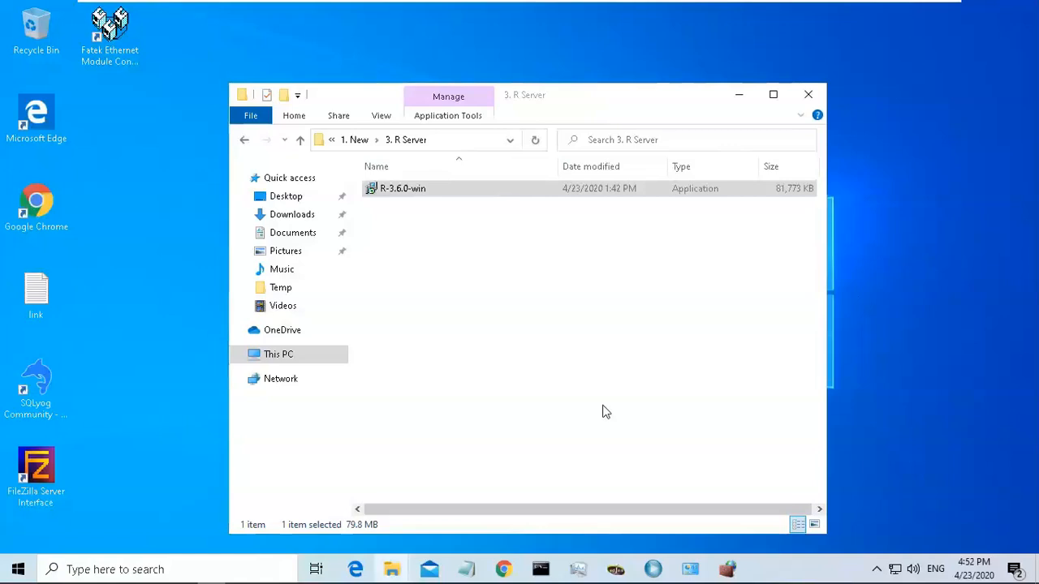
# Return to the installation guide and read the steps for configuring the statistical engine path.
pyautogui.click(737, 95)
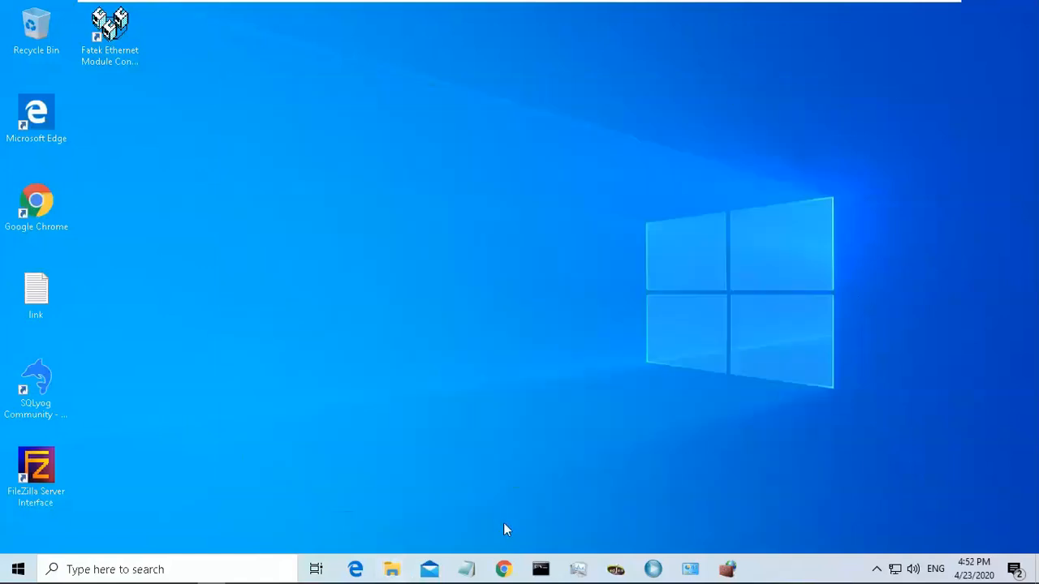
pyautogui.click(503, 569)
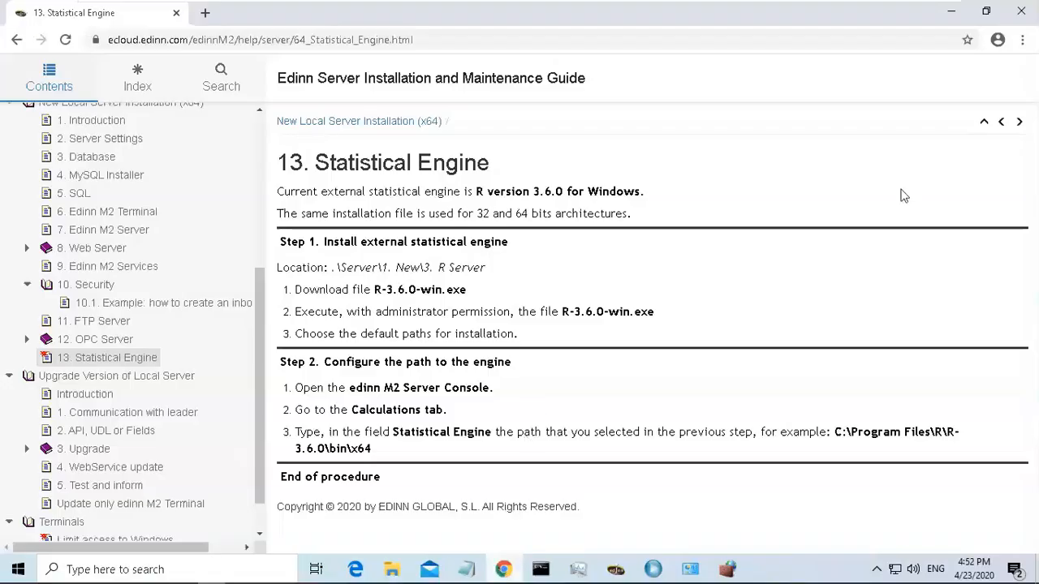
pyautogui.moveTo(350, 389); pyautogui.dragTo(505, 392)
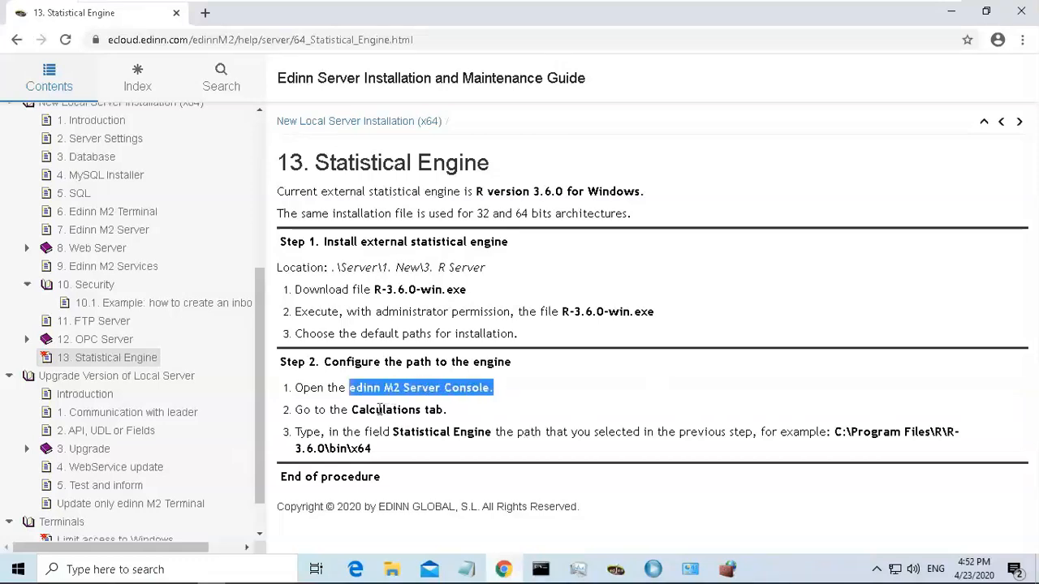
pyautogui.moveTo(350, 410); pyautogui.dragTo(440, 414)
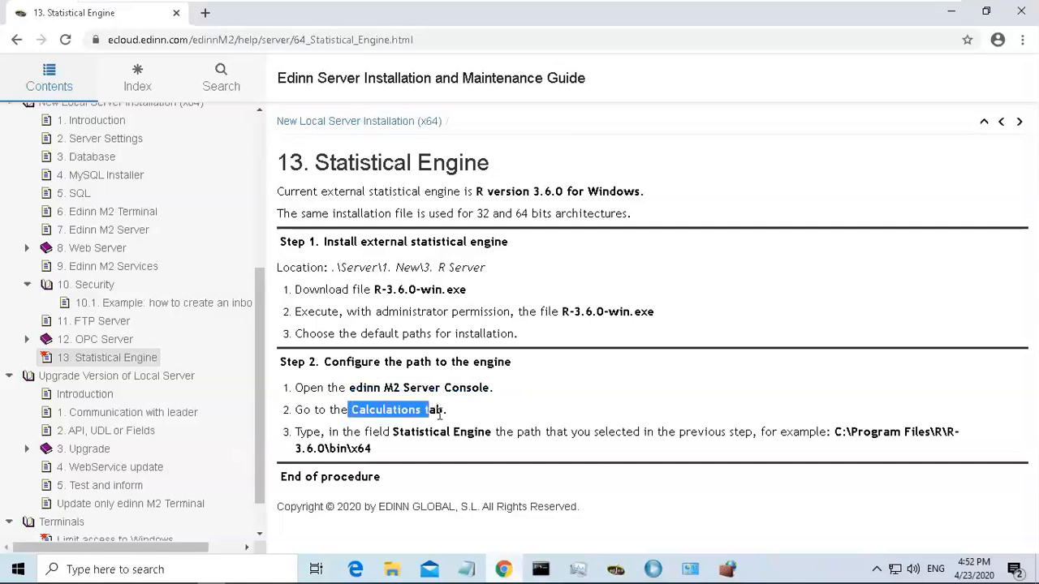
pyautogui.click(837, 434)
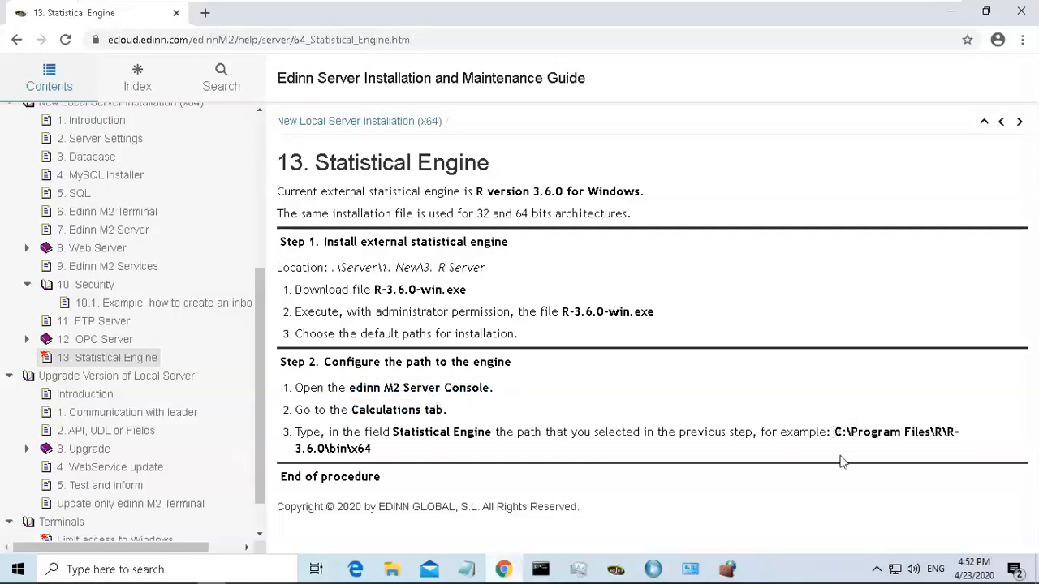
pyautogui.moveTo(842, 461); pyautogui.dragTo(842, 461)
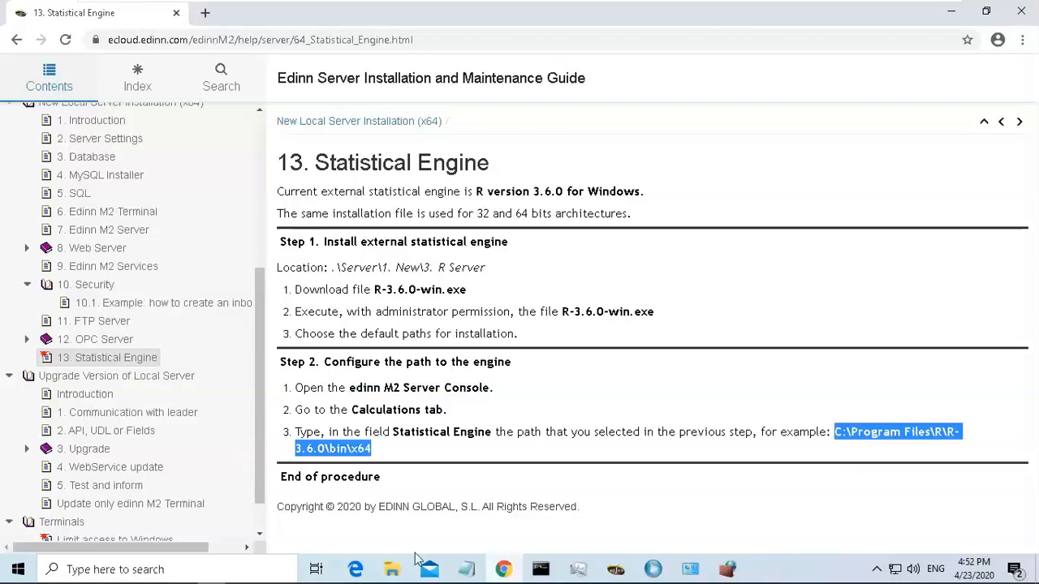
# Open the edinnM2 server folder on the C: drive in File Explorer.
pyautogui.click(390, 570)
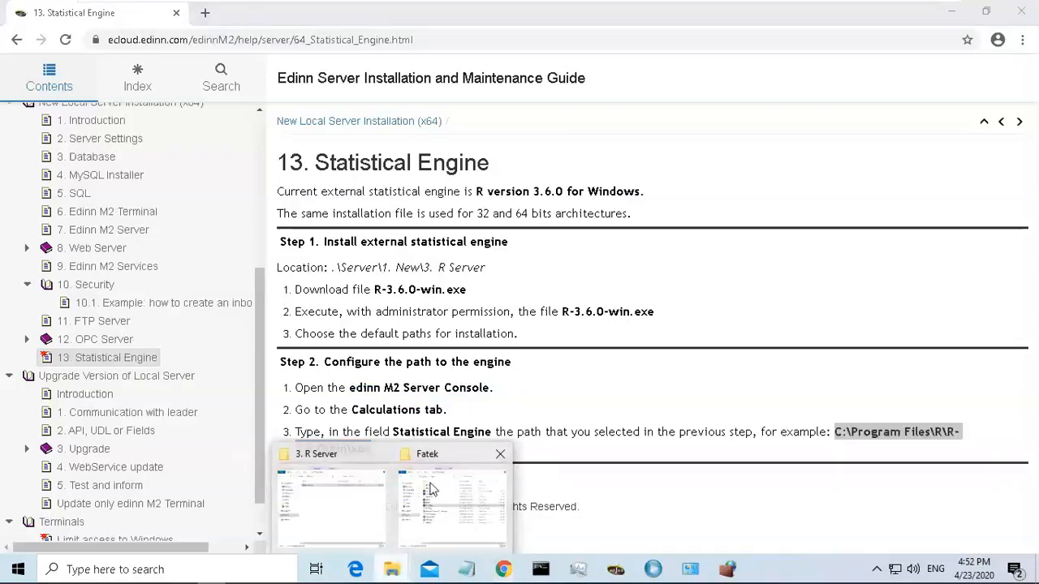
pyautogui.click(332, 497)
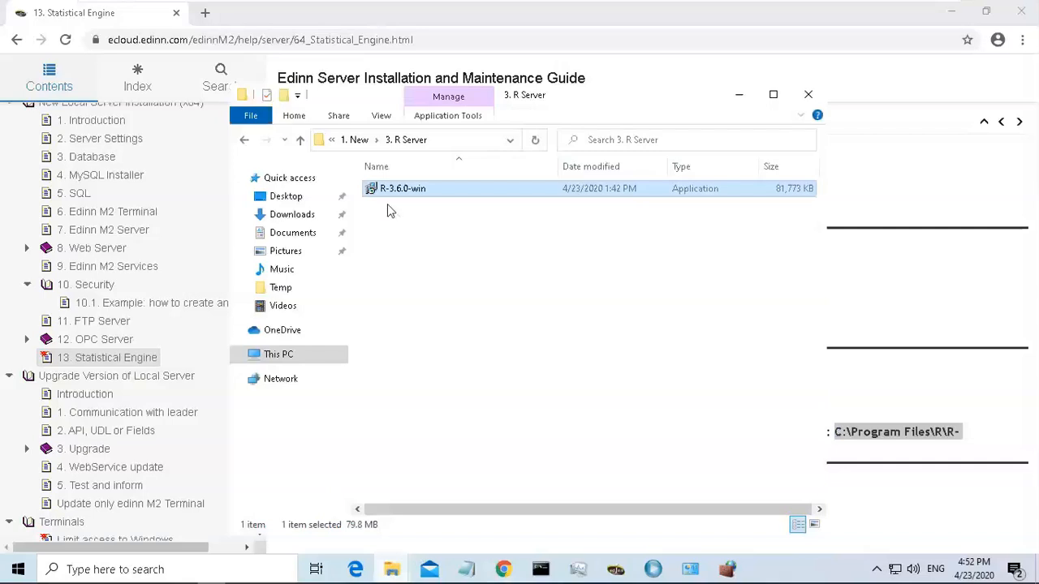
pyautogui.click(279, 362)
pyautogui.doubleClick(437, 390)
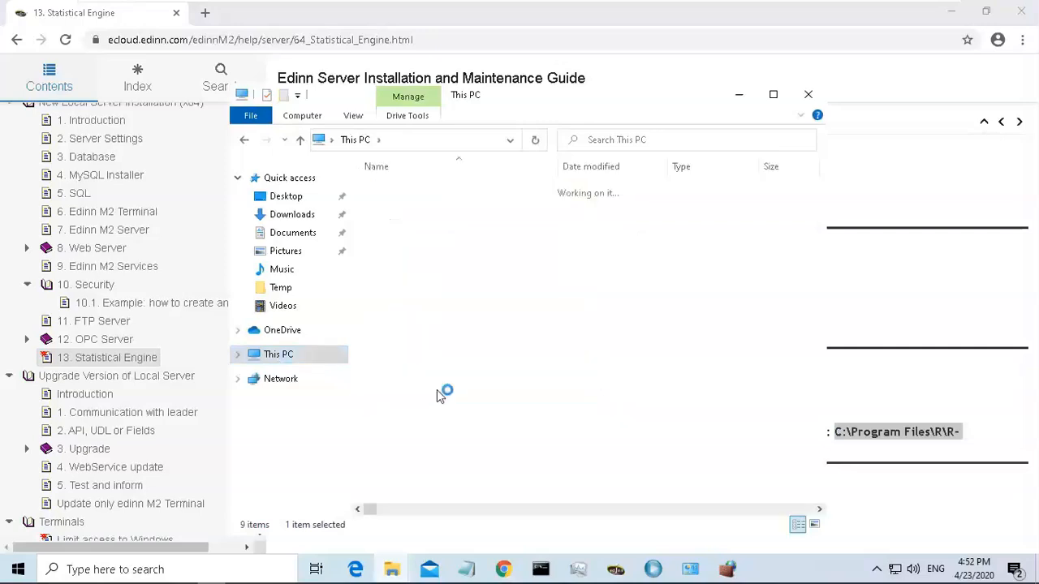
pyautogui.doubleClick(450, 222)
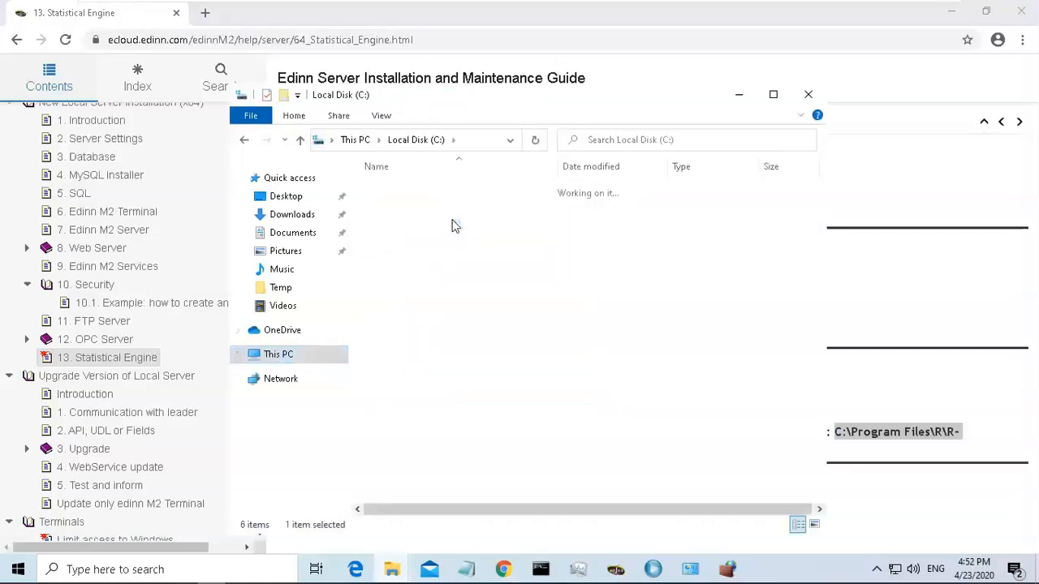
pyautogui.doubleClick(423, 226)
pyautogui.doubleClick(415, 192)
pyautogui.doubleClick(410, 207)
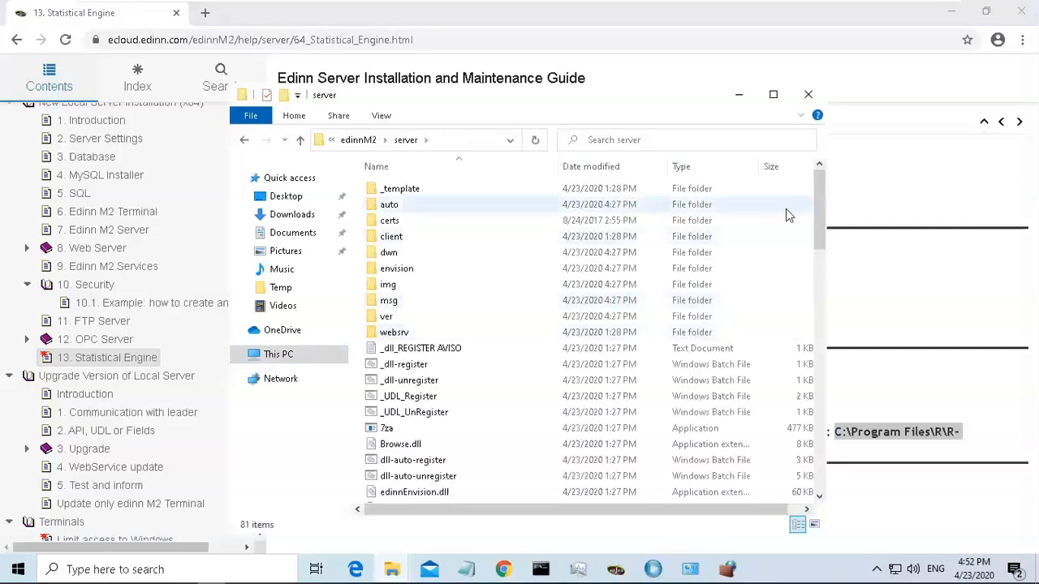
# Run edinnM2_Console as administrator, approving the elevation.
pyautogui.moveTo(816, 204); pyautogui.dragTo(820, 289)
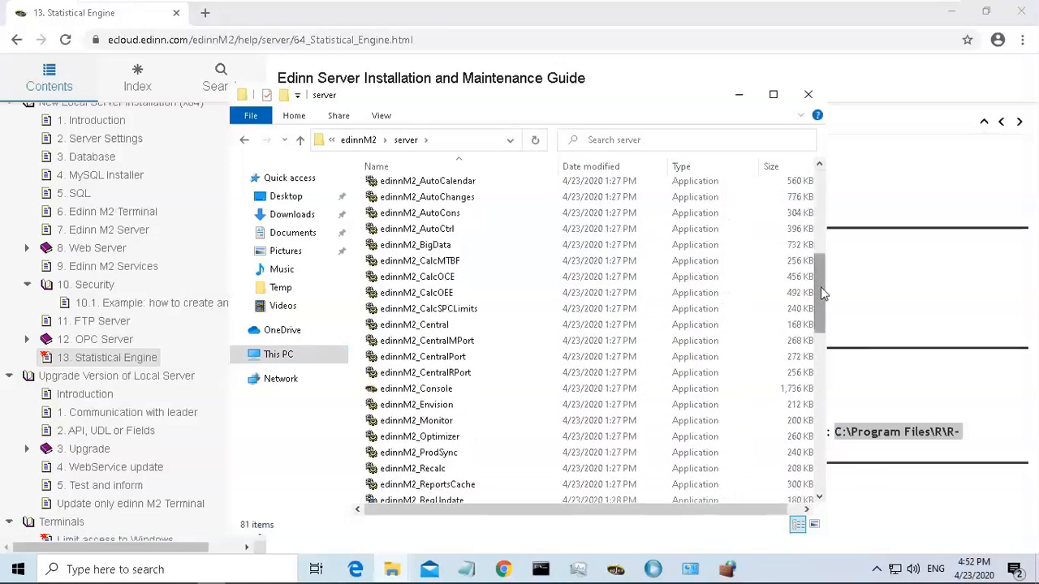
pyautogui.click(414, 391)
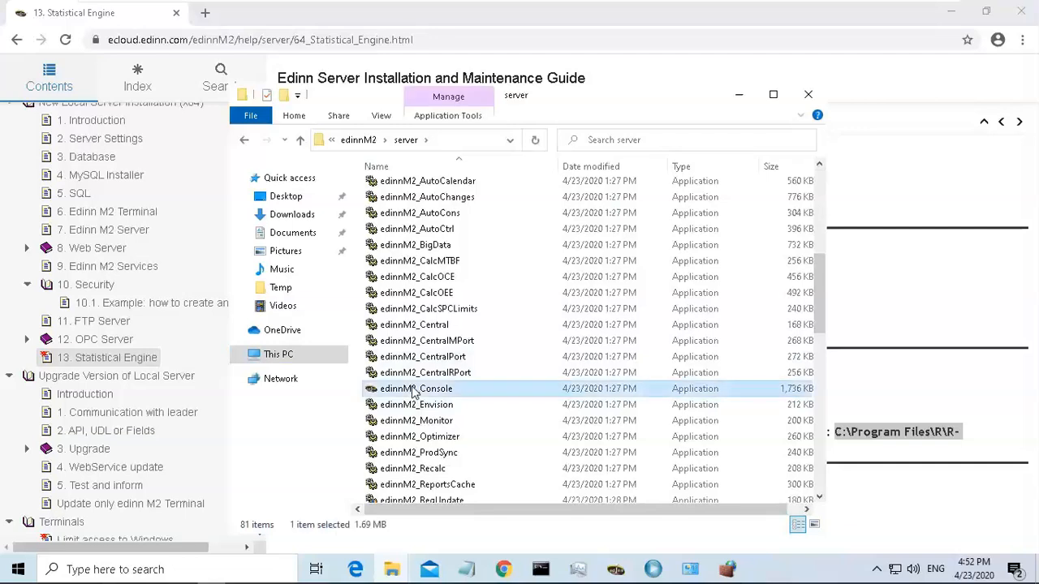
pyautogui.rightClick(414, 392)
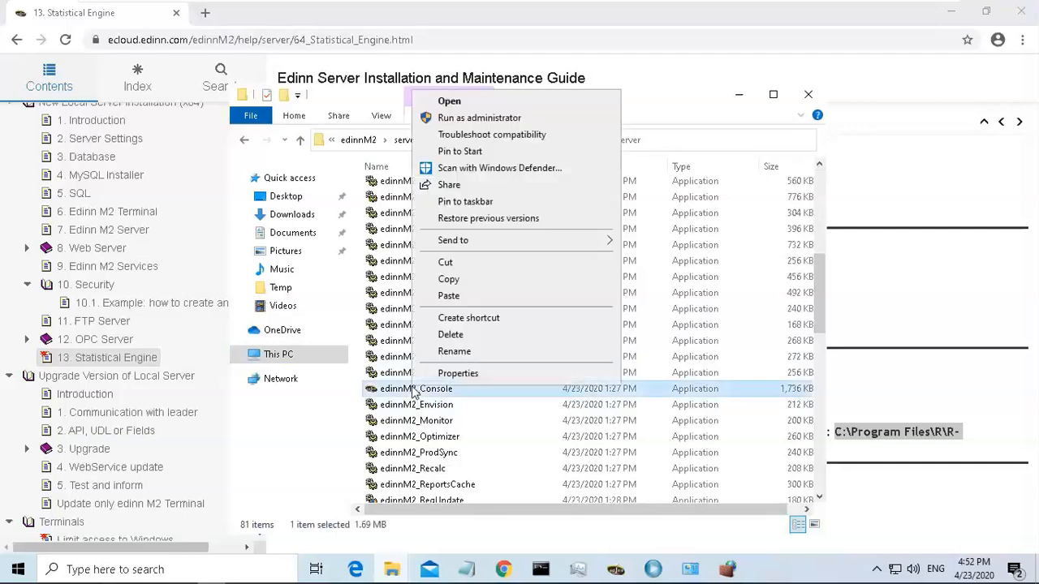
pyautogui.click(479, 118)
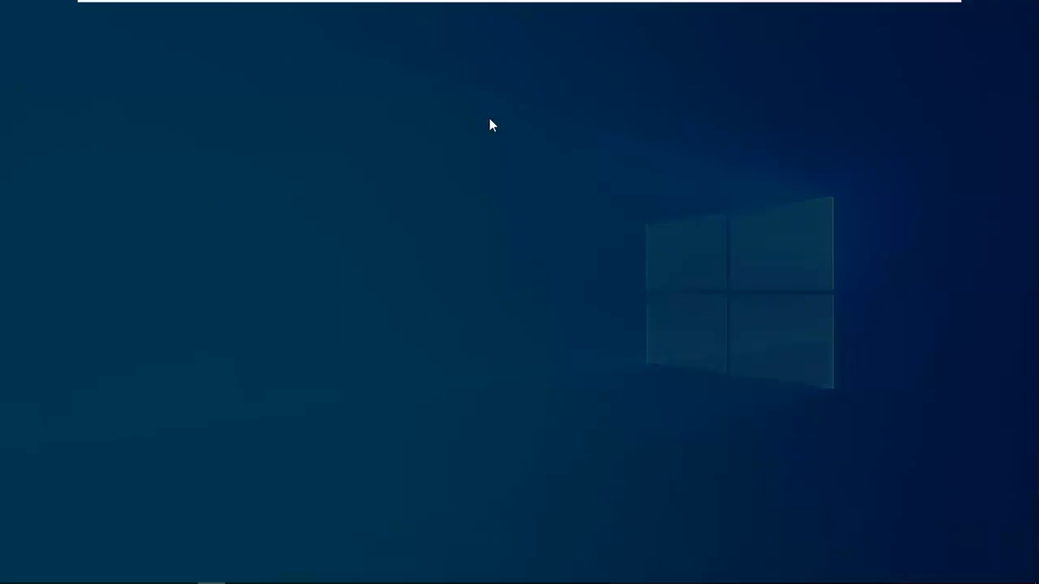
pyautogui.click(463, 390)
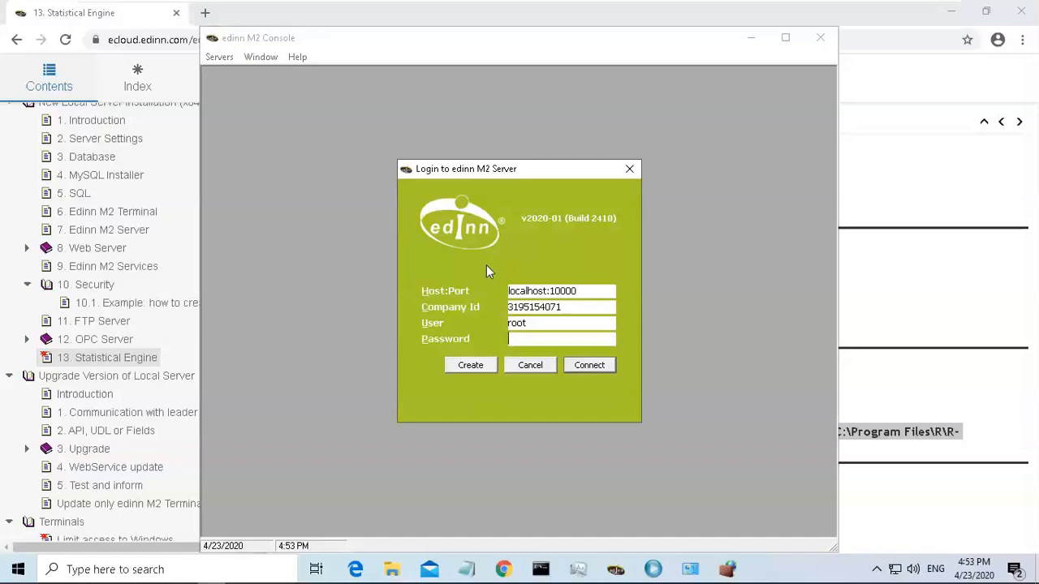
# Log in to the edinn M2 Server as root with the account password.
pyautogui.write('****')
pyautogui.click(592, 366)
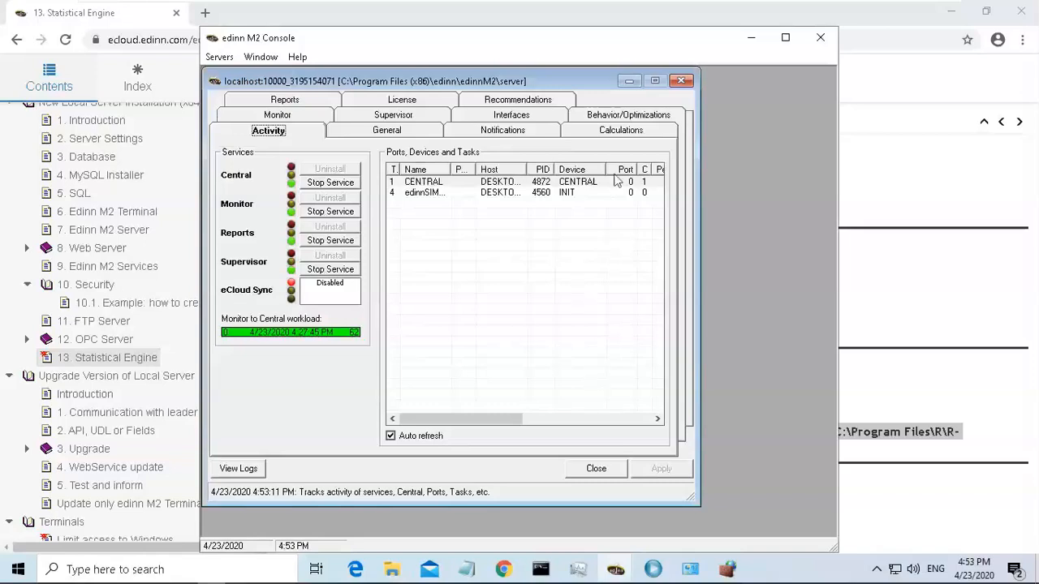
# Check the Statistical engine path in the Big Data section of the Calculations tab, then minimize the console.
pyautogui.click(622, 133)
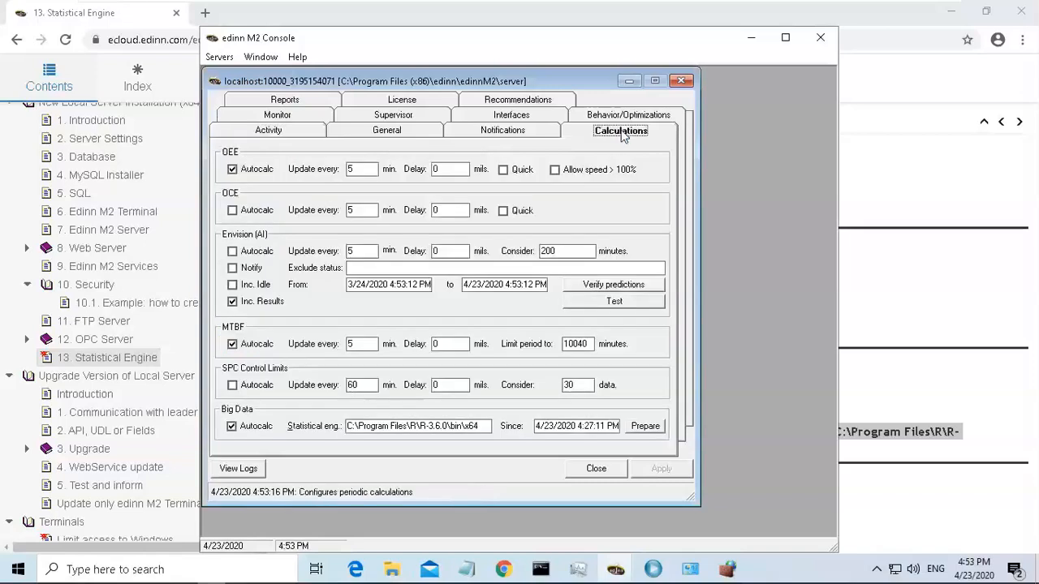
pyautogui.click(487, 427)
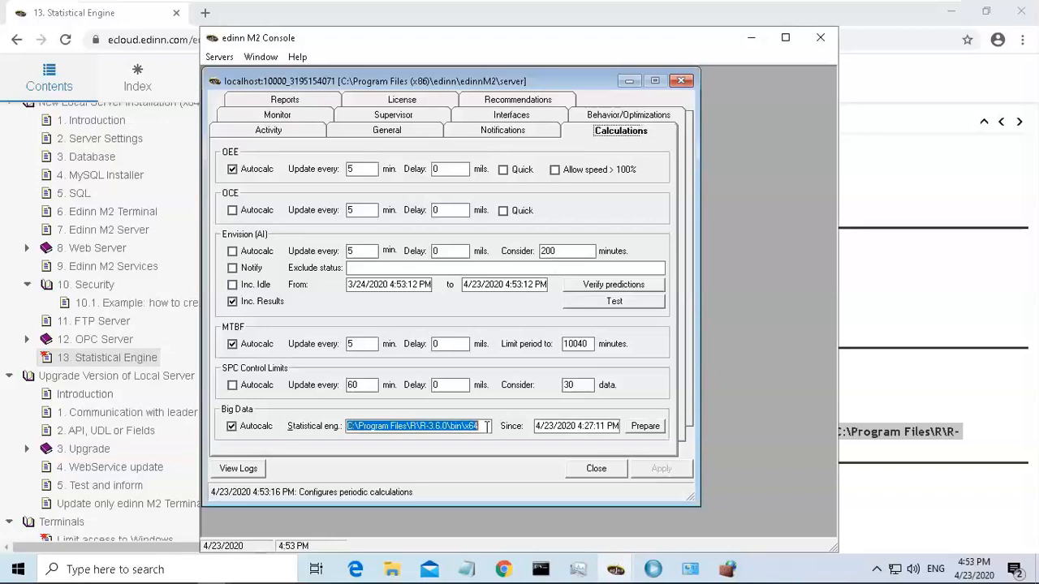
pyautogui.click(487, 427)
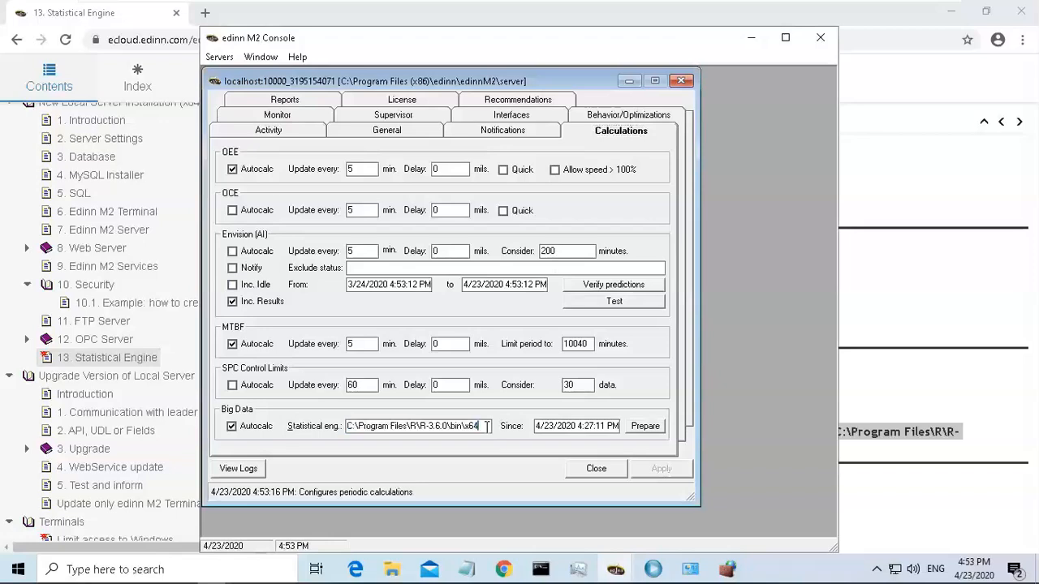
pyautogui.click(755, 39)
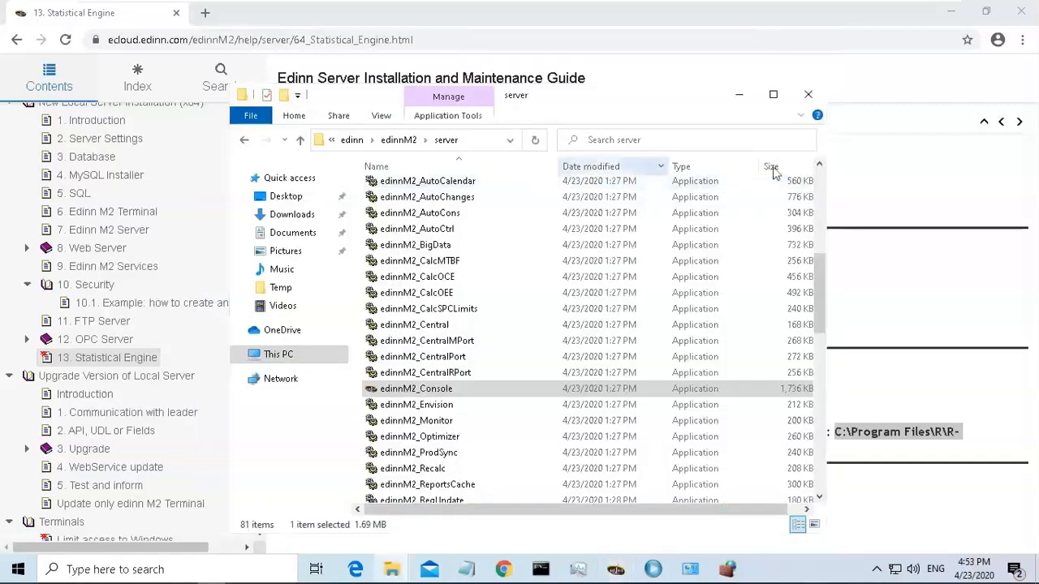
pyautogui.click(896, 208)
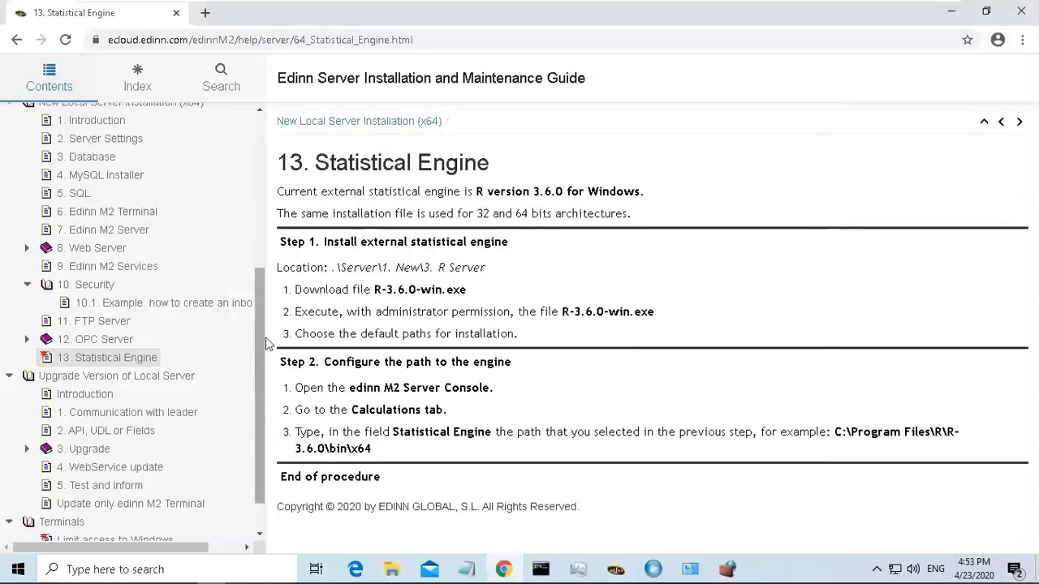
pyautogui.moveTo(258, 348); pyautogui.dragTo(253, 258)
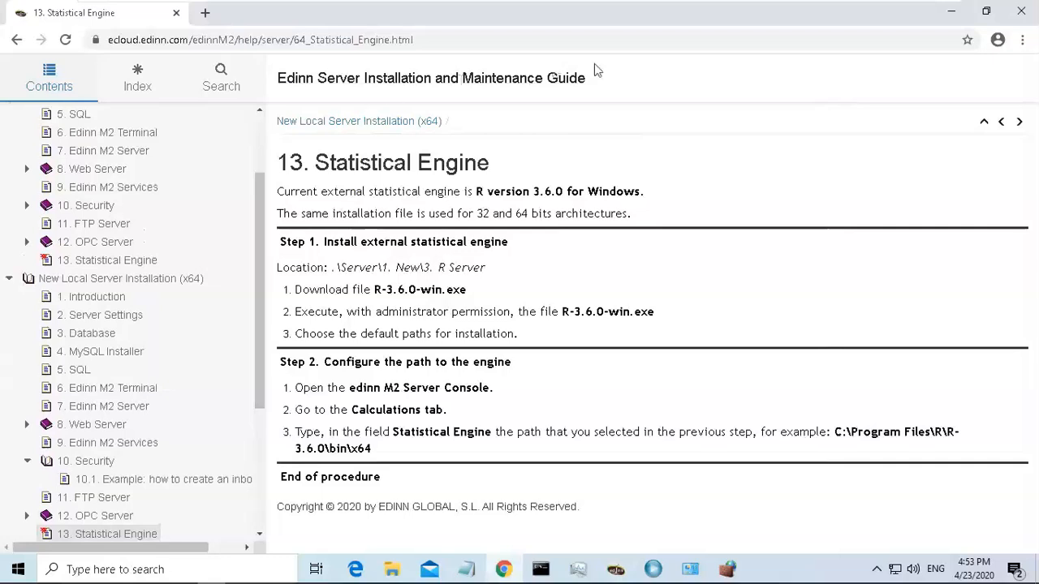
pyautogui.click(951, 15)
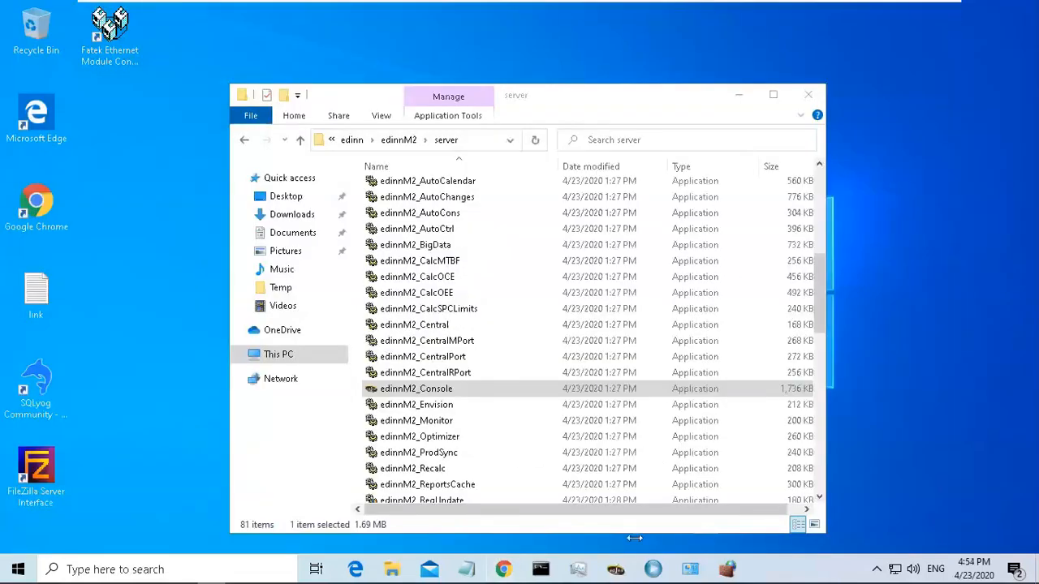
# Close the server and Fatek File Explorer windows.
pyautogui.moveTo(619, 573)
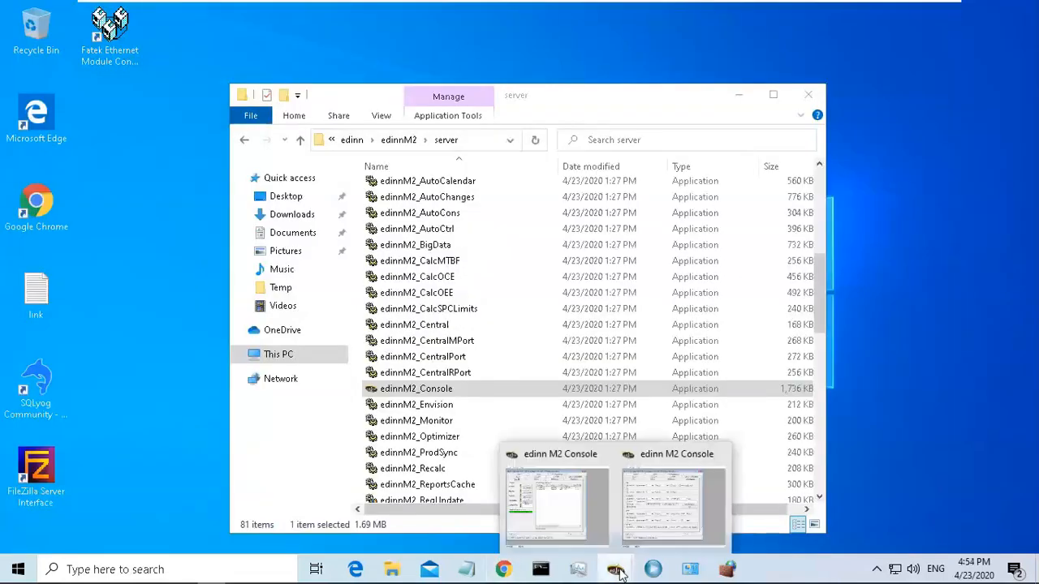
pyautogui.click(655, 510)
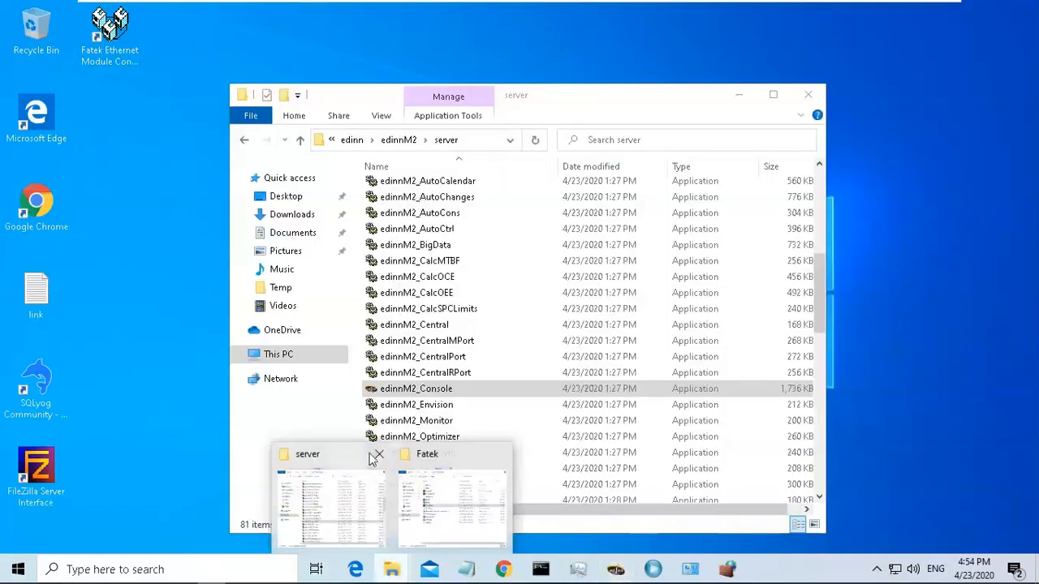
pyautogui.click(378, 454)
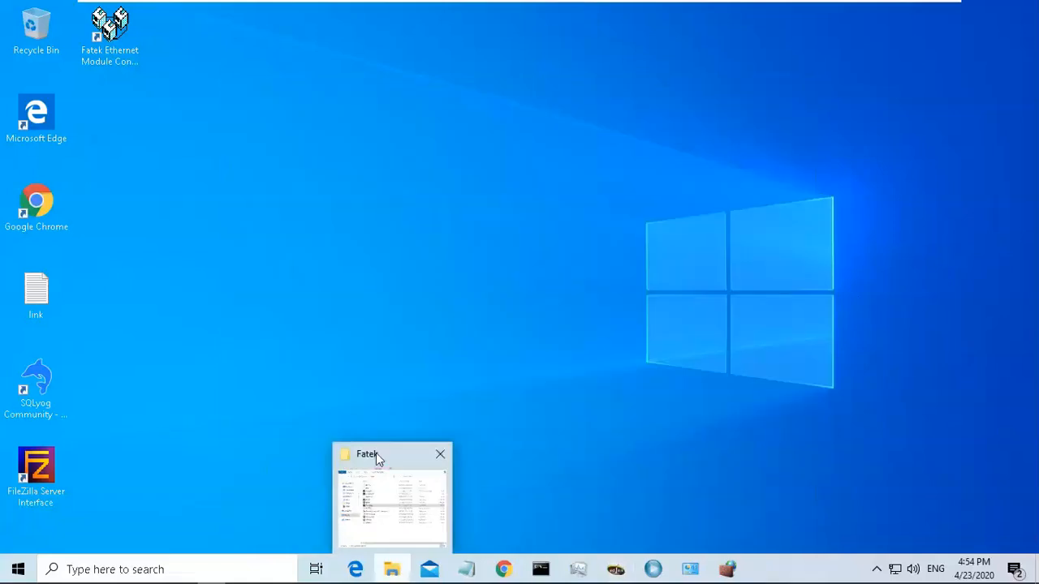
pyautogui.click(438, 455)
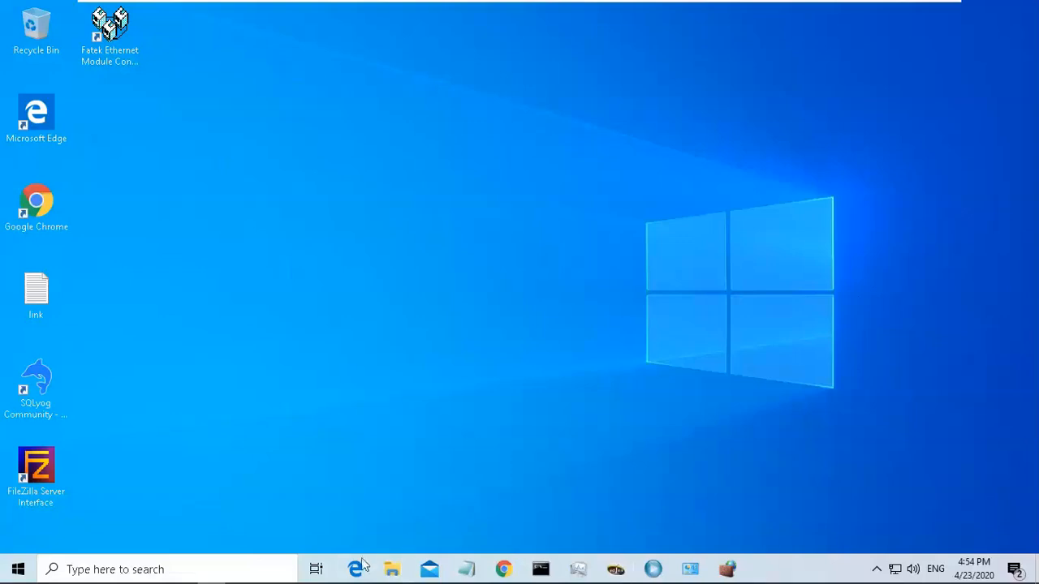
# Bring up Microsoft Edge and open a new browser tab.
pyautogui.moveTo(356, 569)
pyautogui.click(352, 510)
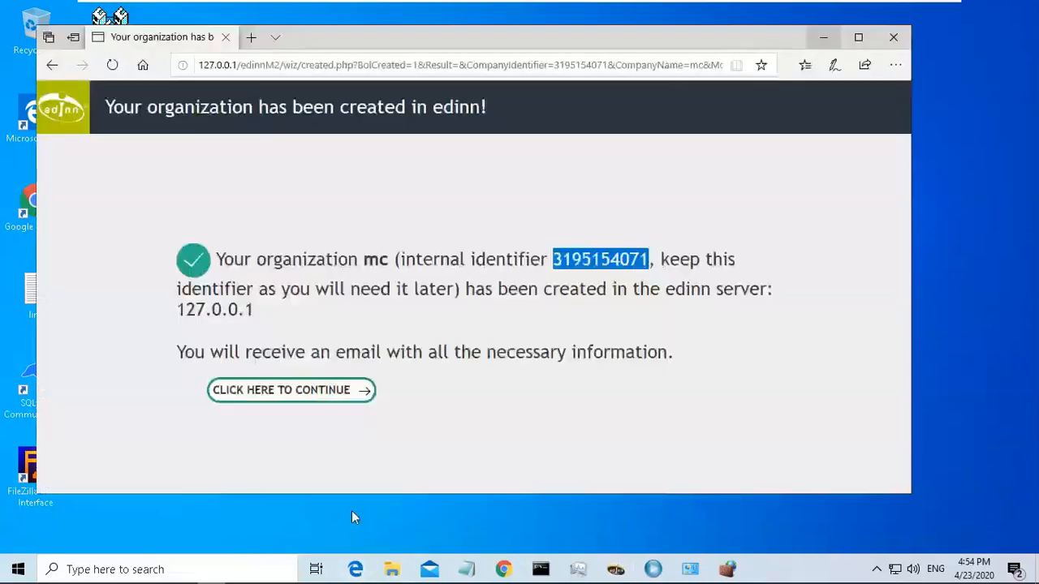
pyautogui.click(249, 37)
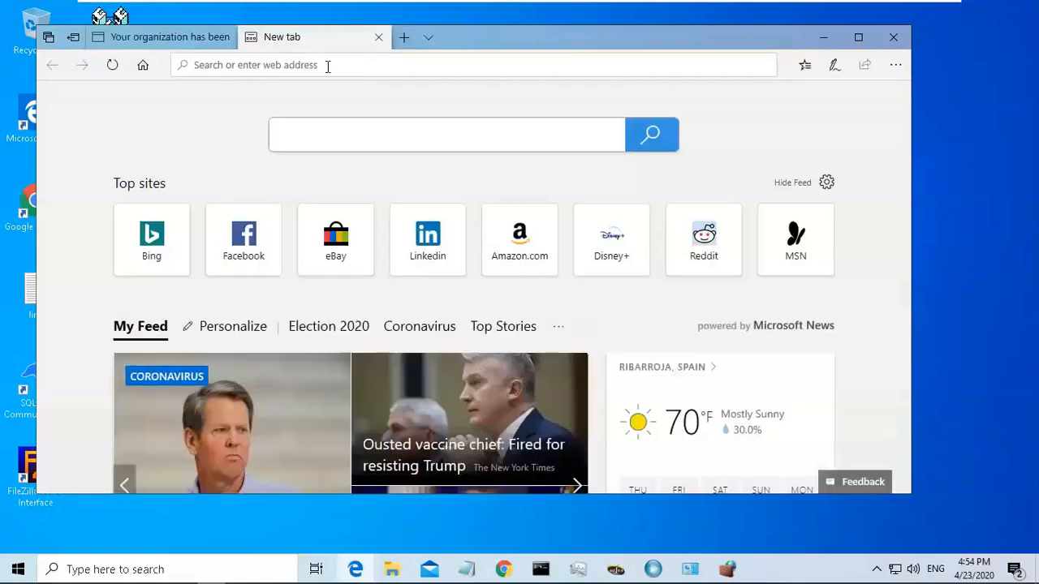
# Open the local edinn M2 Reports web page at localhost in the new tab.
pyautogui.write('//')
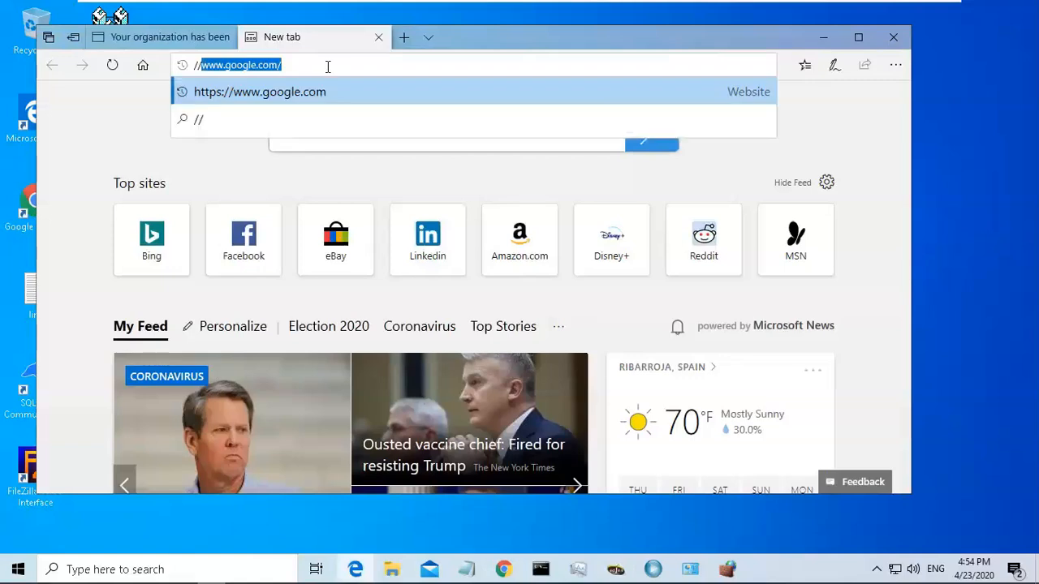
pyautogui.write('localhost')
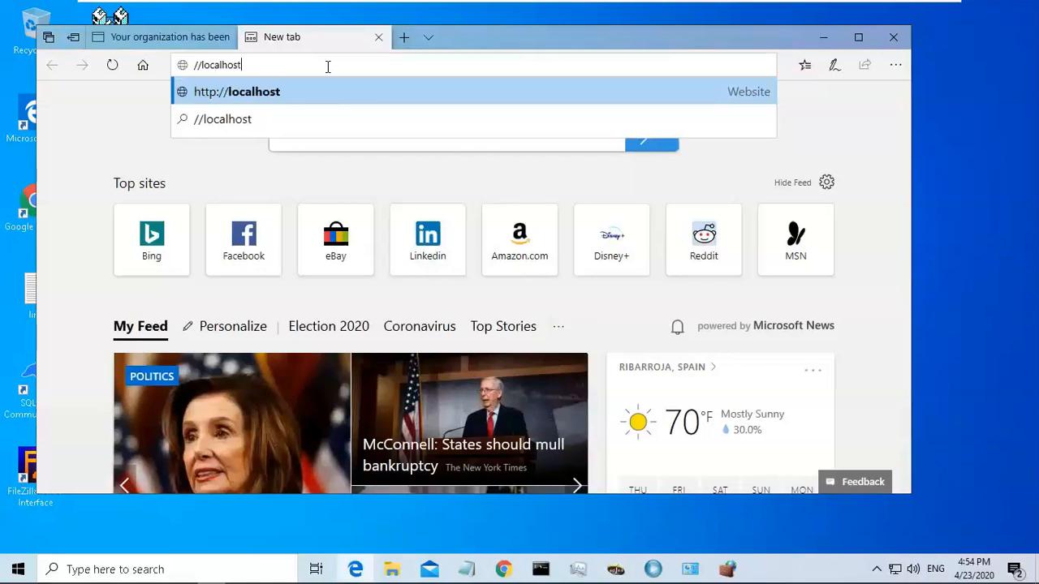
pyautogui.press('Return')
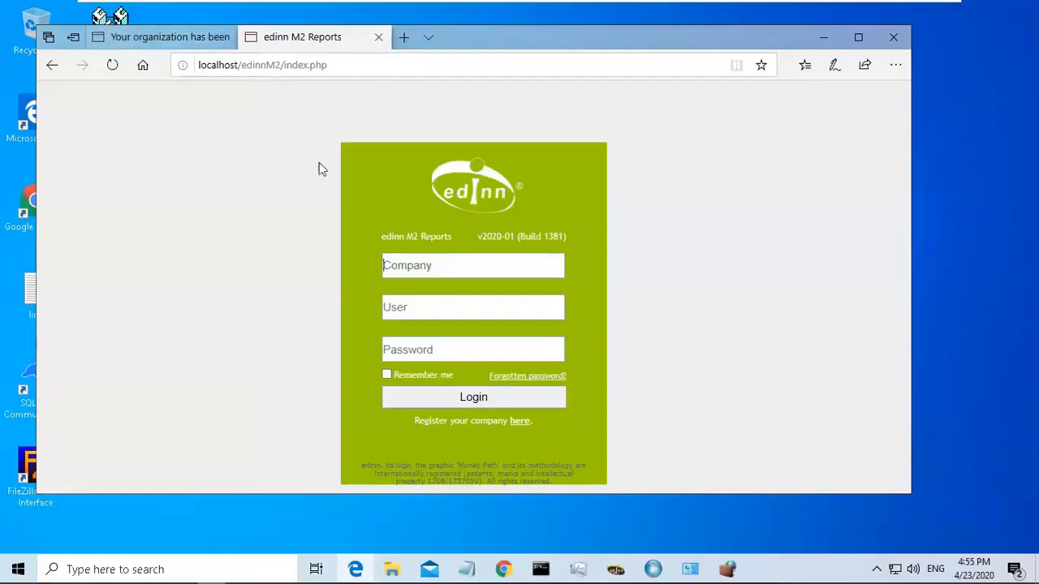
# Copy the organization's internal identifier from the organization-created tab and return to the reports login tab.
pyautogui.click(197, 34)
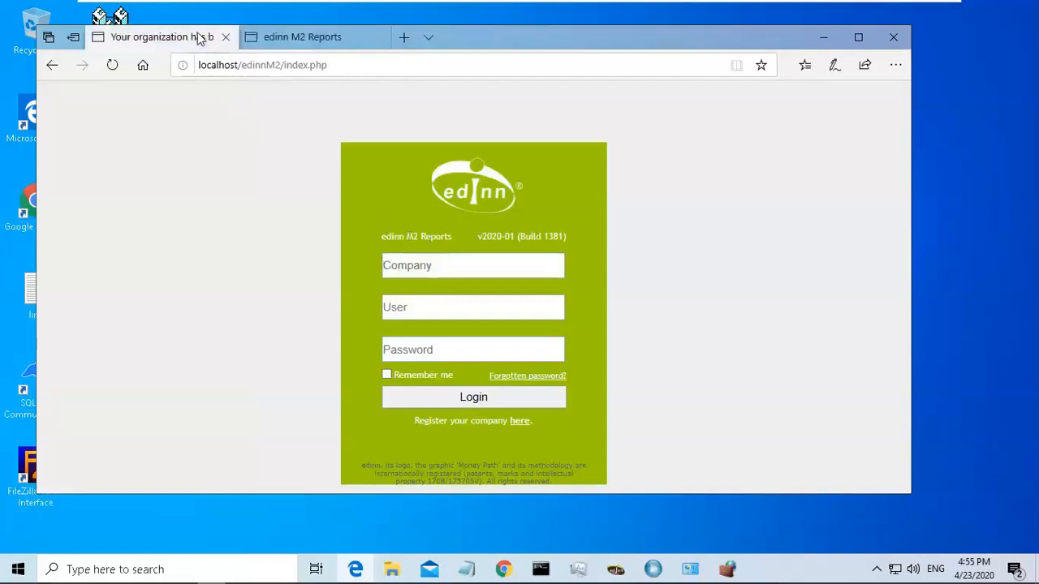
pyautogui.click(557, 260)
pyautogui.moveTo(556, 260); pyautogui.dragTo(648, 264)
pyautogui.hotkey('ctrl', 'c')
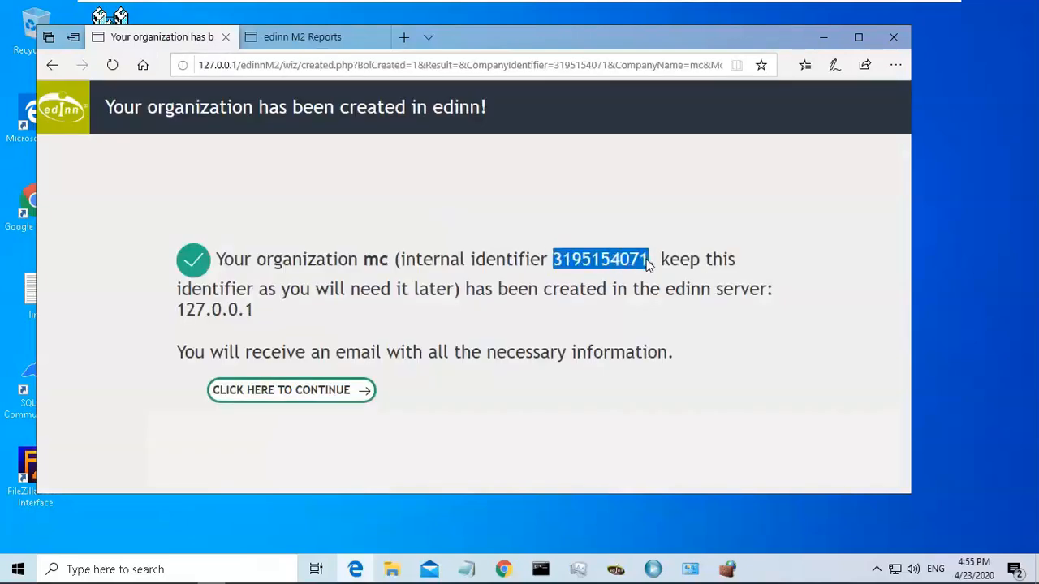
pyautogui.click(339, 40)
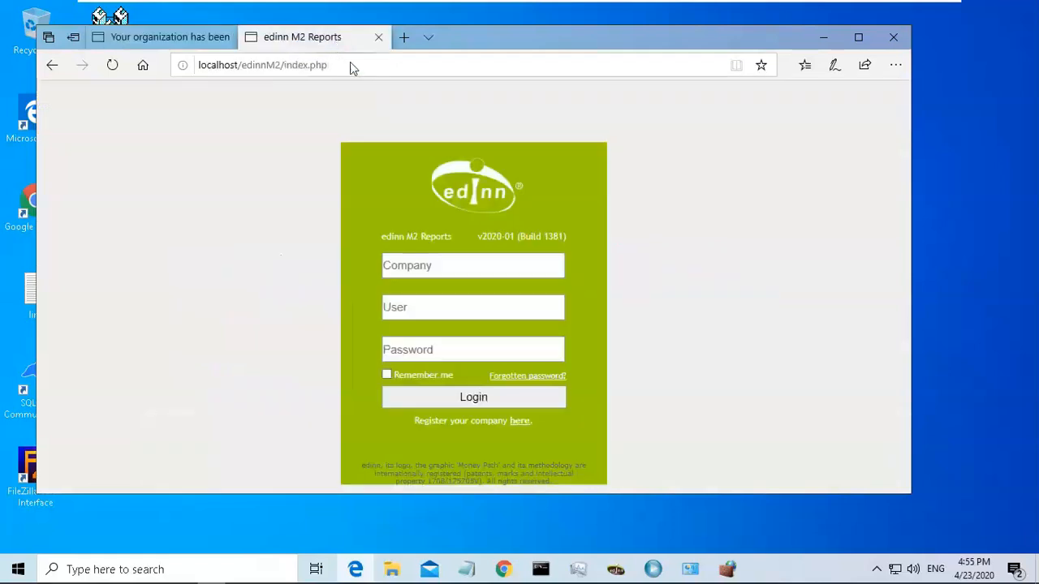
# Log in to edinn M2 Reports with the pasted identifier as company, user mycompany and the account password, declining to save it.
pyautogui.hotkey('ctrl', 'v')
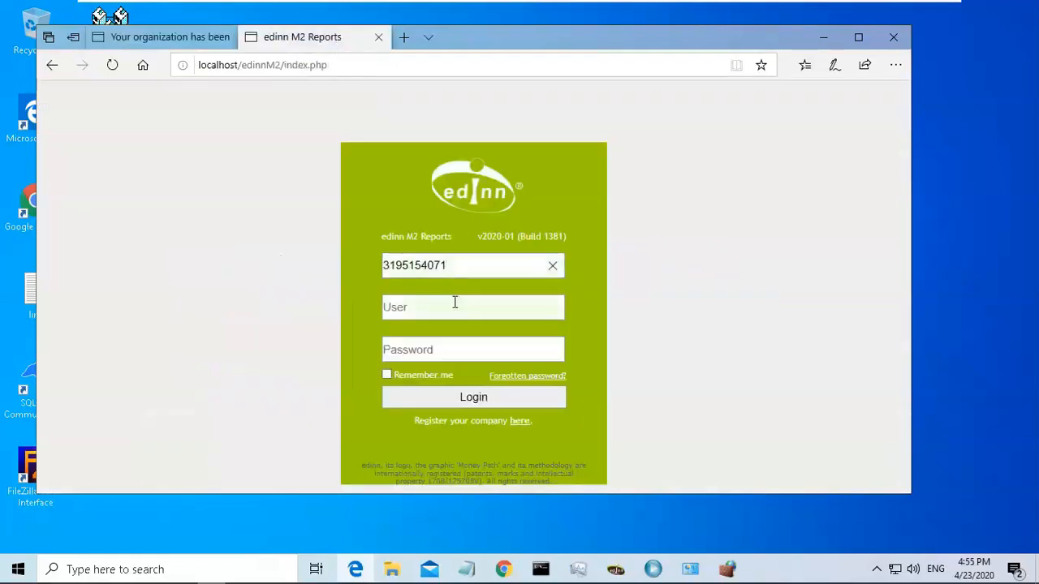
pyautogui.click(454, 306)
pyautogui.write('mycomp')
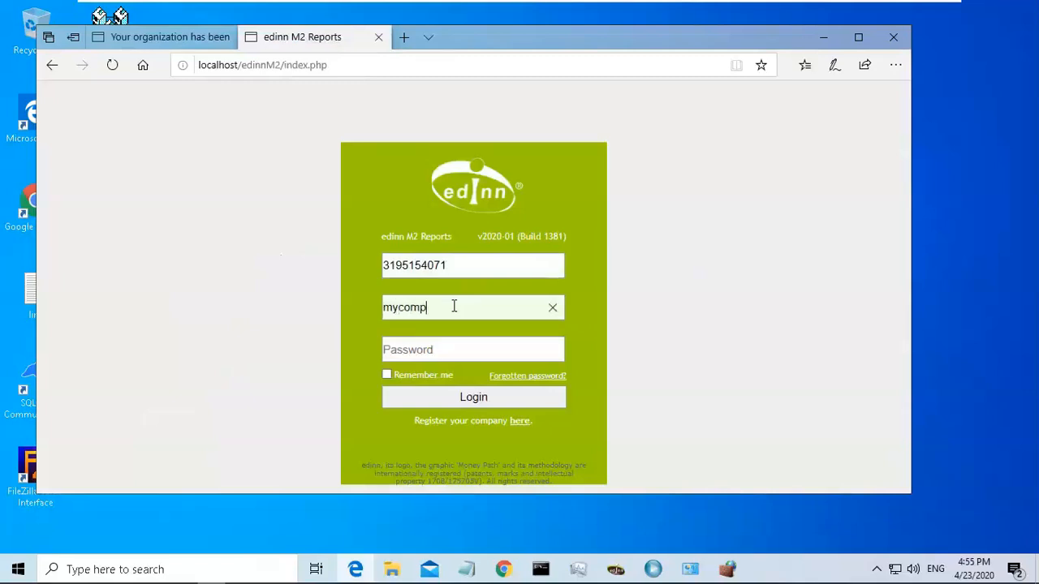
pyautogui.write('any')
pyautogui.click(452, 350)
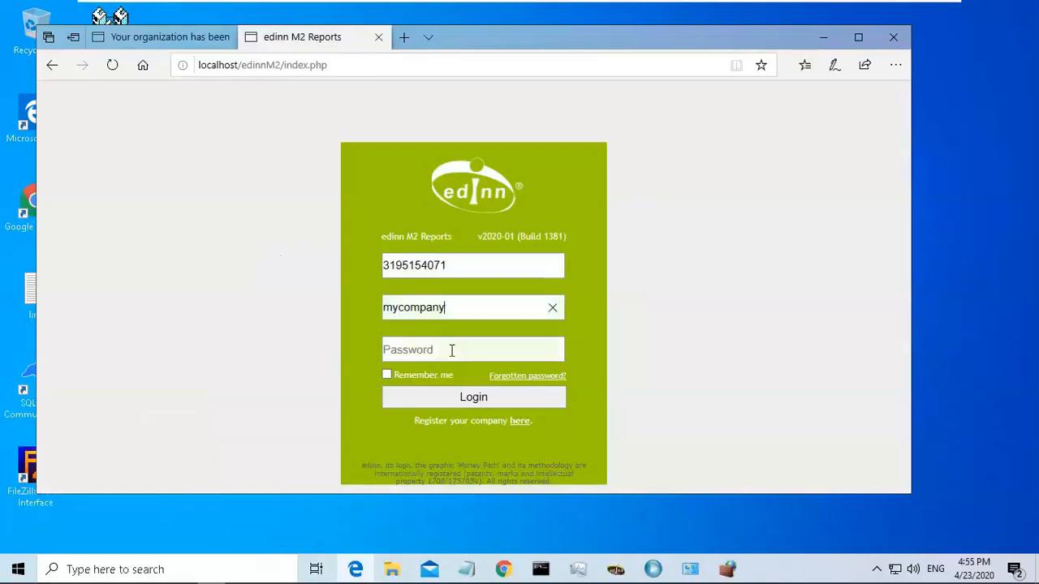
pyautogui.write('•••••')
pyautogui.click(468, 403)
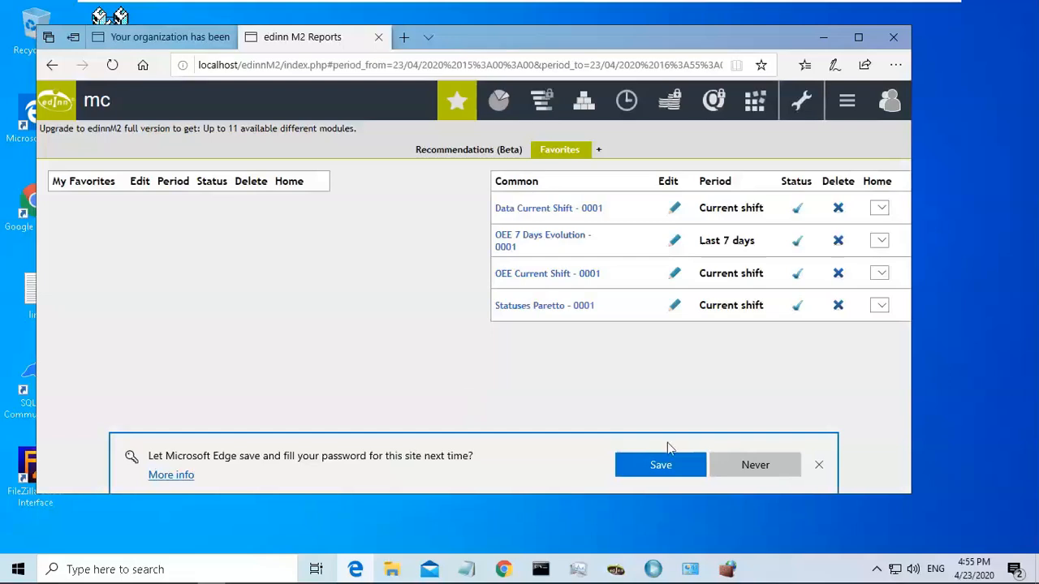
pyautogui.click(818, 465)
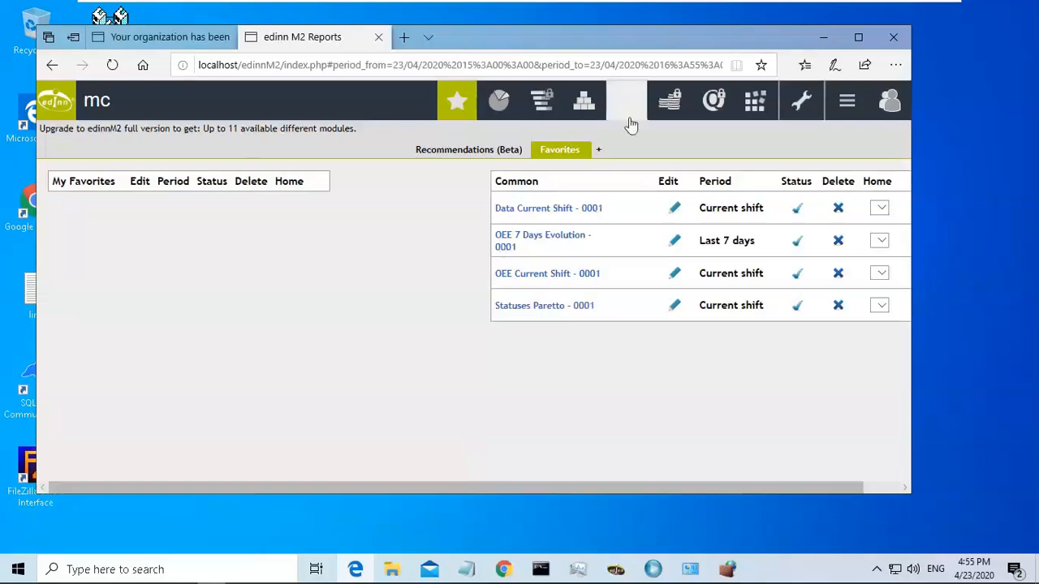
# Close the browser and browse in File Explorer to Program Files (x86)\edinn\edinnM2\Client.
pyautogui.click(820, 41)
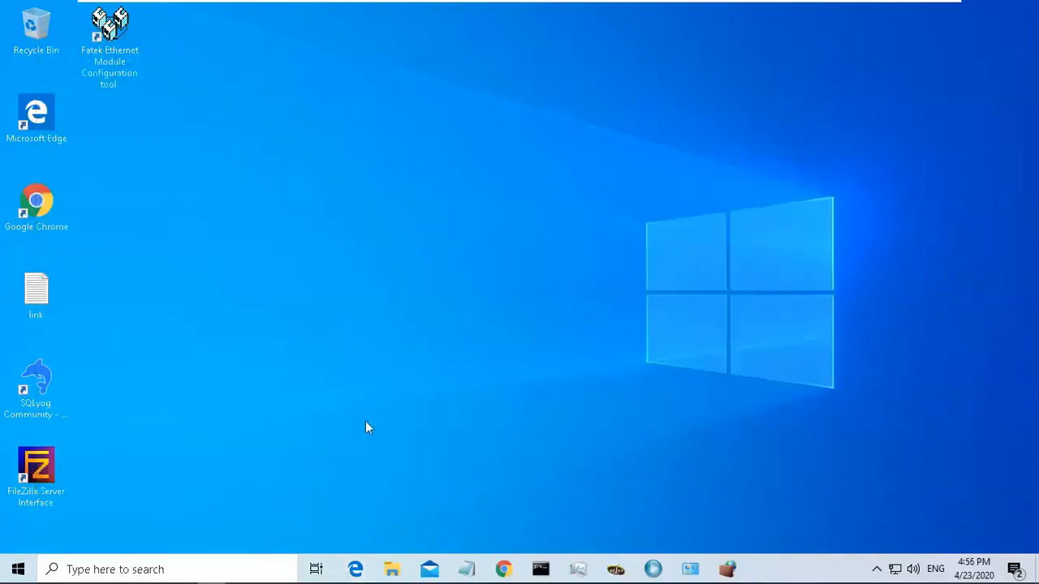
pyautogui.click(392, 572)
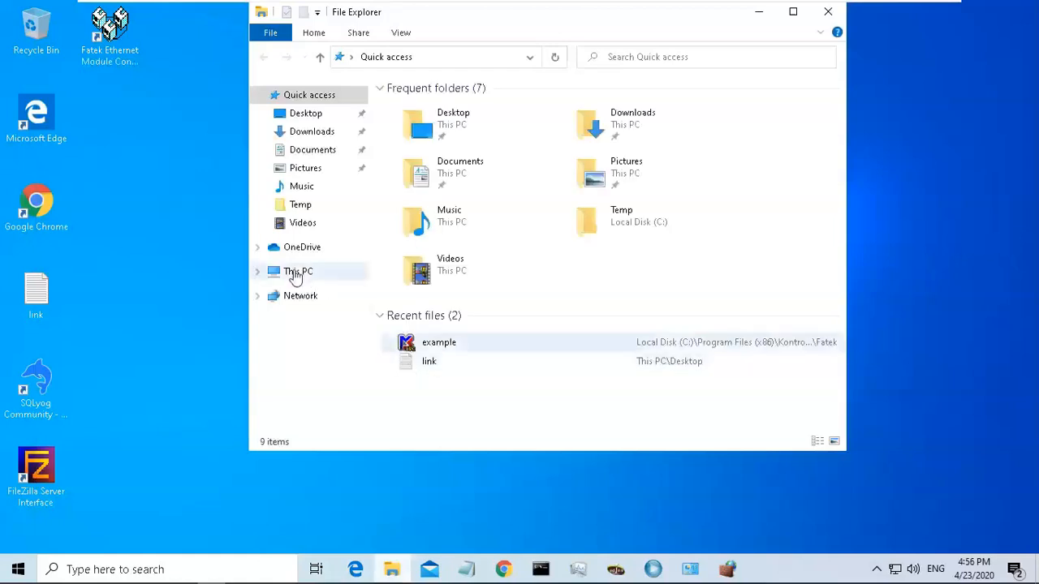
pyautogui.click(295, 273)
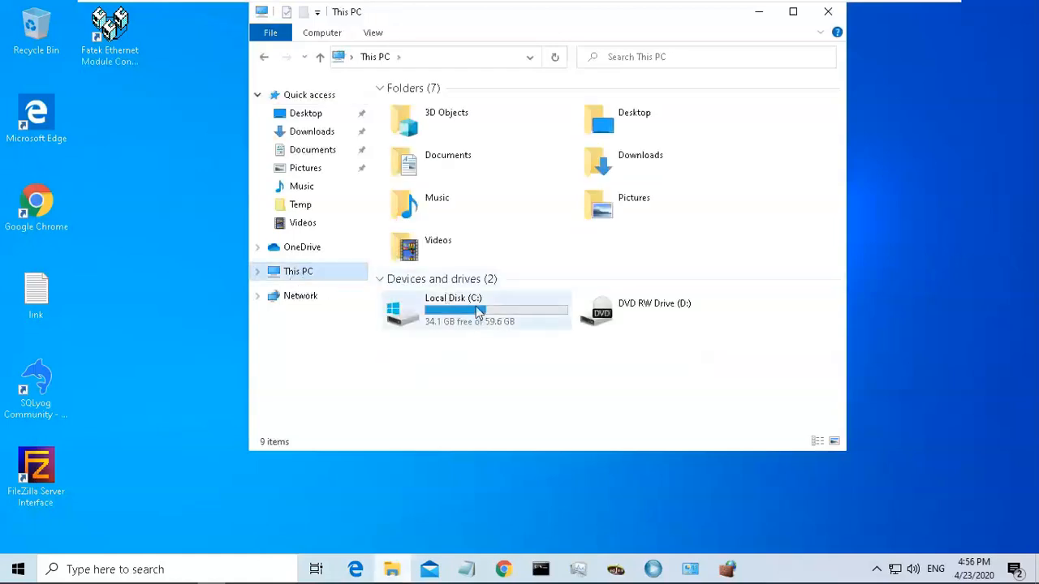
pyautogui.doubleClick(479, 313)
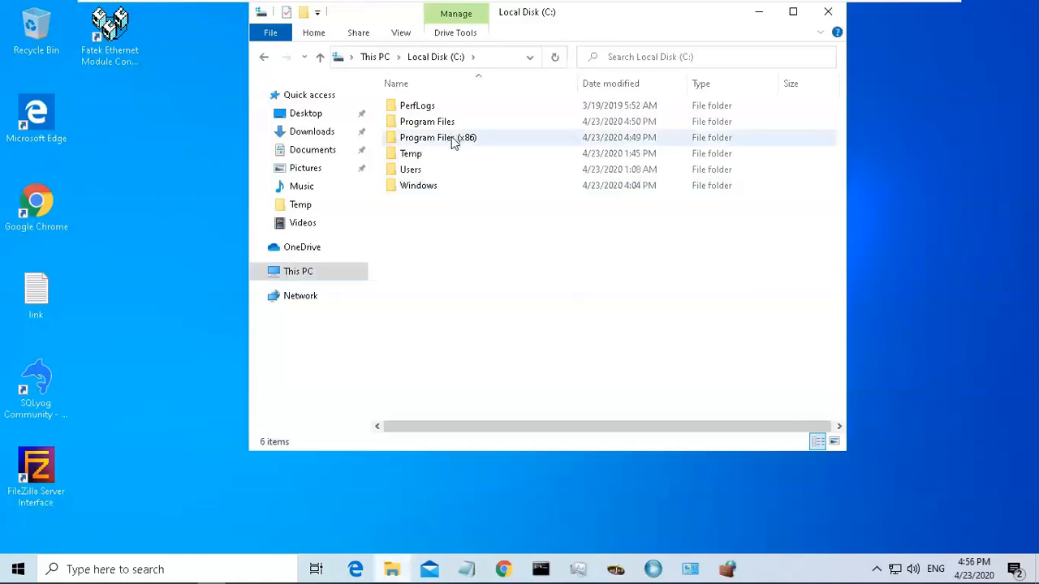
pyautogui.doubleClick(453, 139)
pyautogui.doubleClick(452, 138)
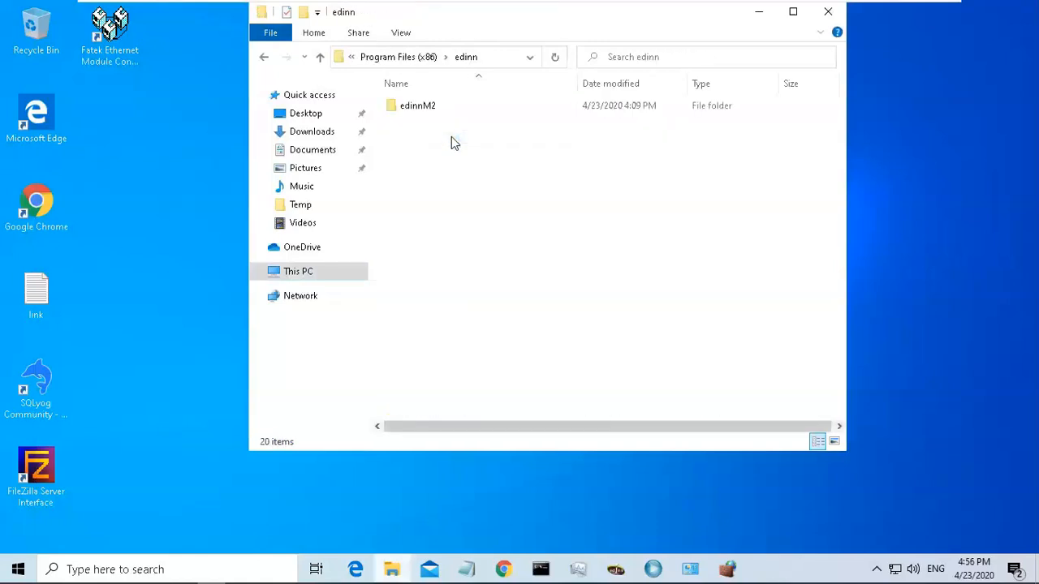
pyautogui.doubleClick(436, 106)
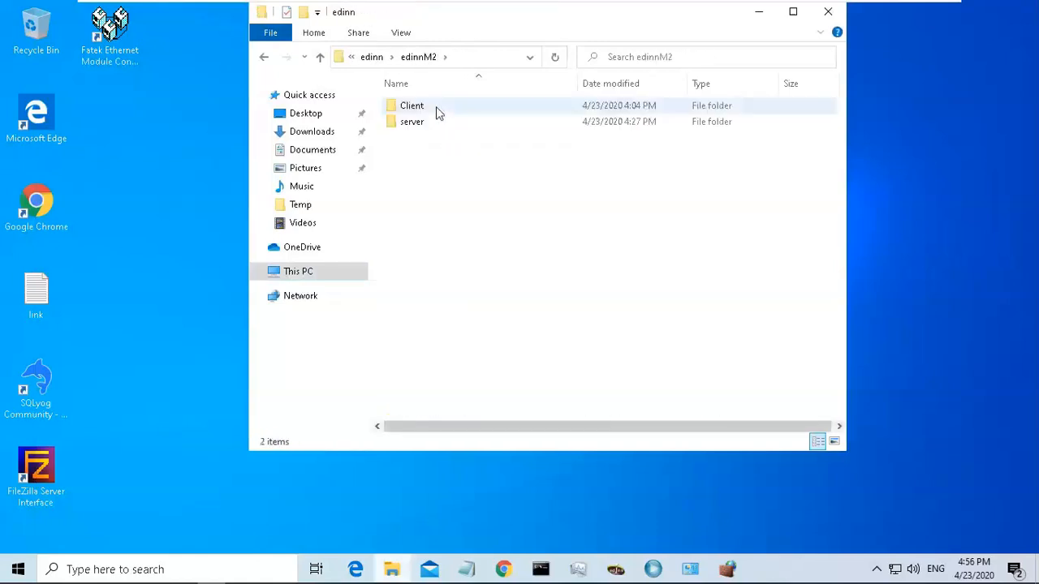
pyautogui.doubleClick(436, 106)
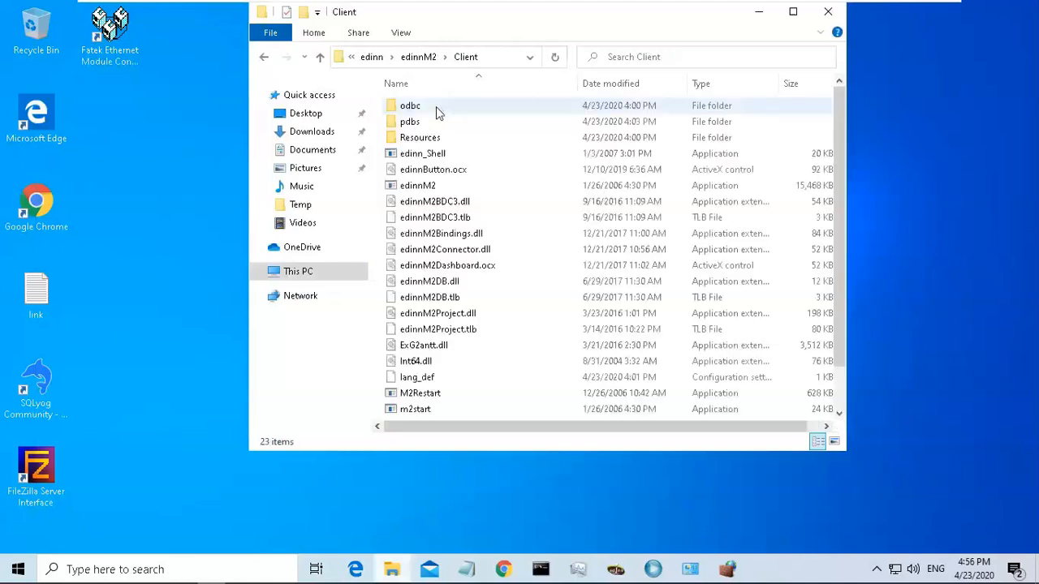
# Run the edinnM2 client application as administrator and accept the use license.
pyautogui.click(434, 188)
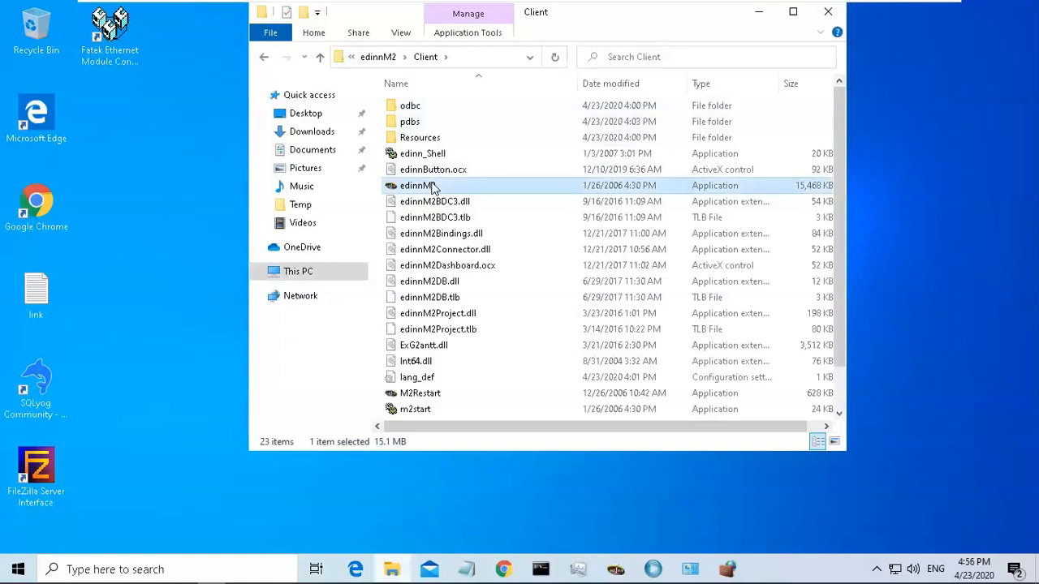
pyautogui.rightClick(433, 189)
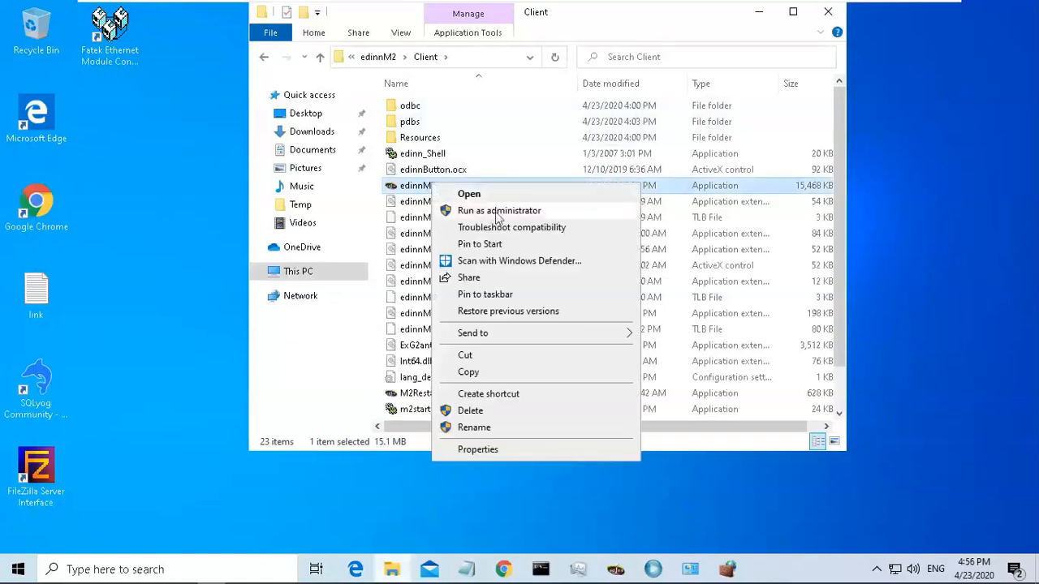
pyautogui.click(498, 212)
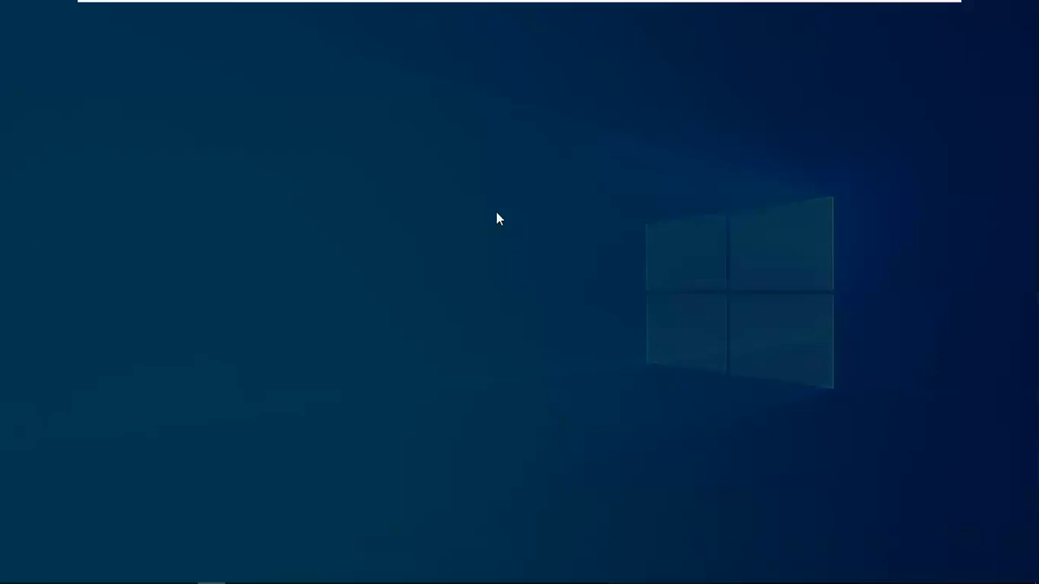
pyautogui.click(471, 395)
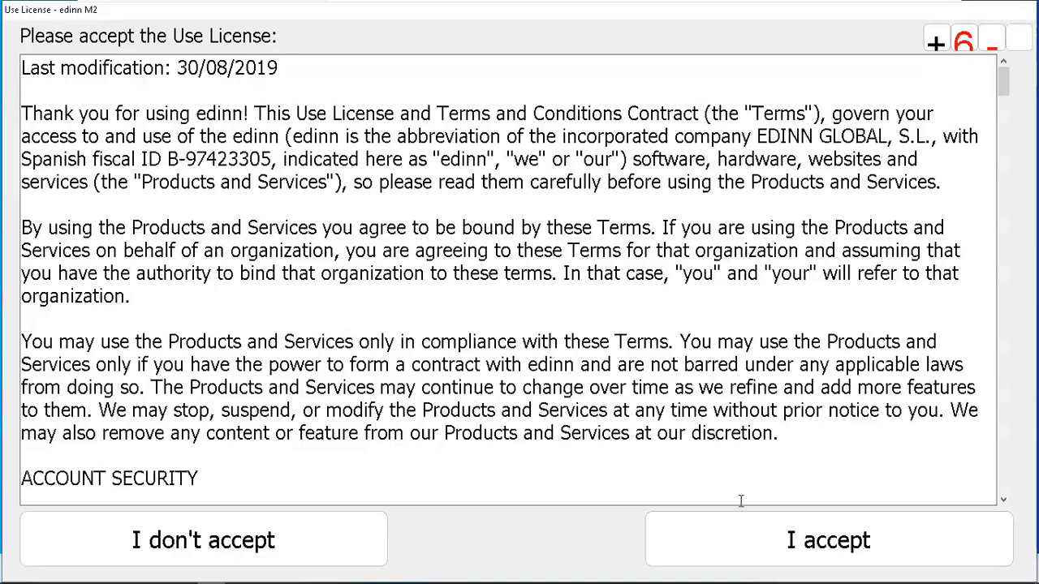
pyautogui.click(775, 536)
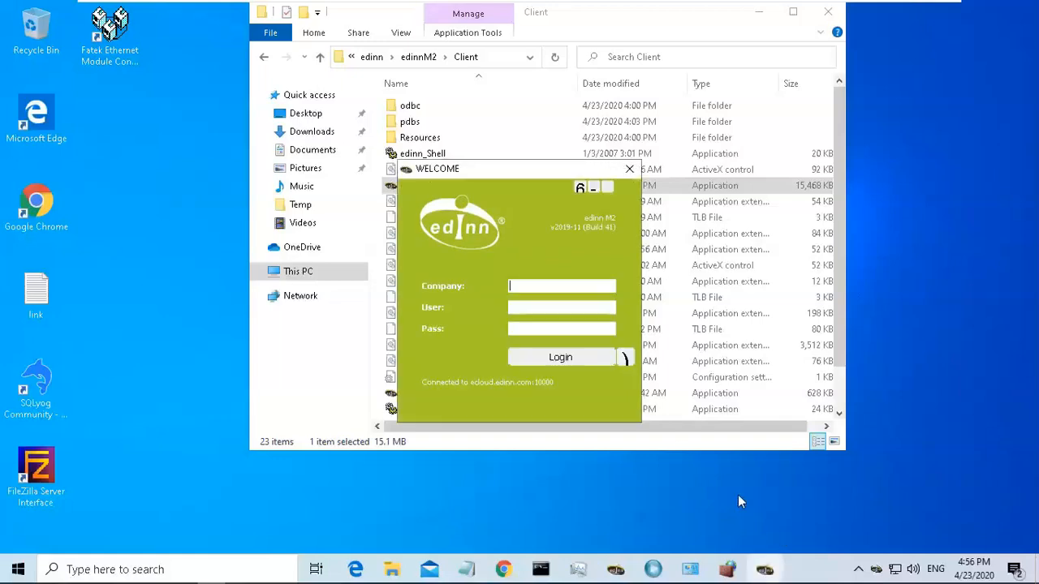
# Open the client's connection settings and set both the server and the server for updates to localhost, keeping port 10000.
pyautogui.click(580, 188)
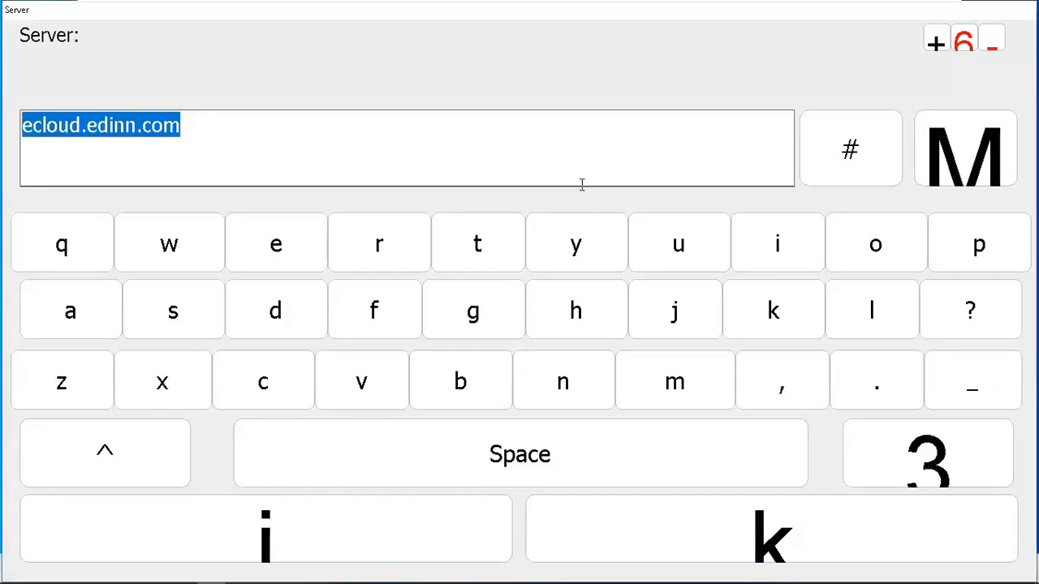
pyautogui.write('l')
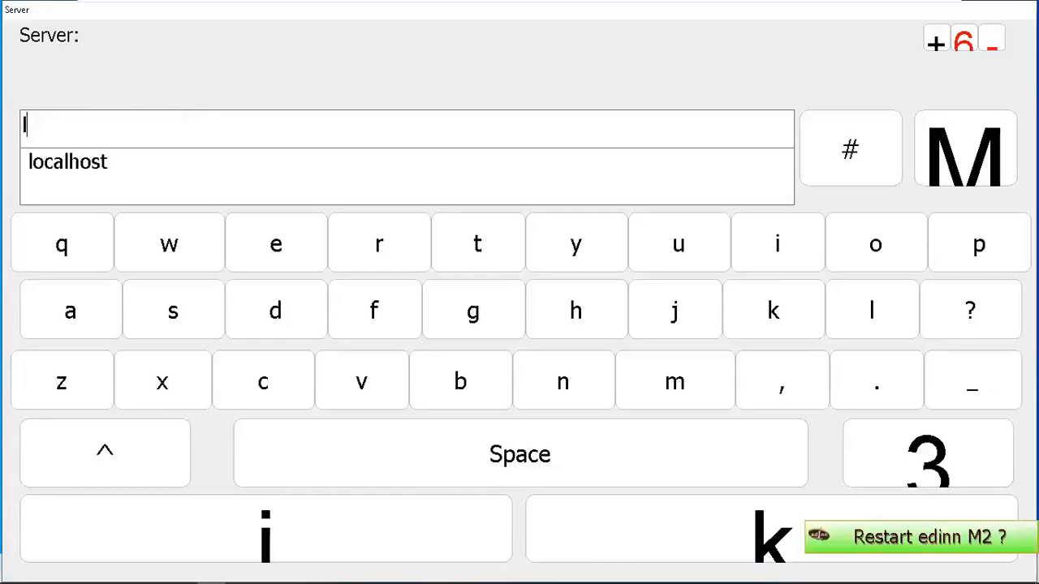
pyautogui.write('ocalhost')
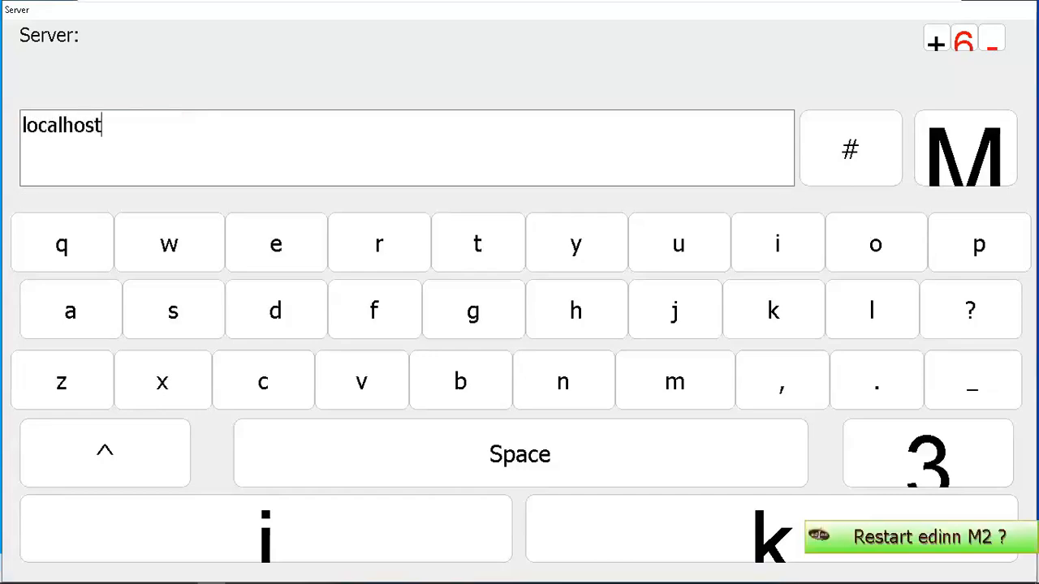
pyautogui.click(679, 513)
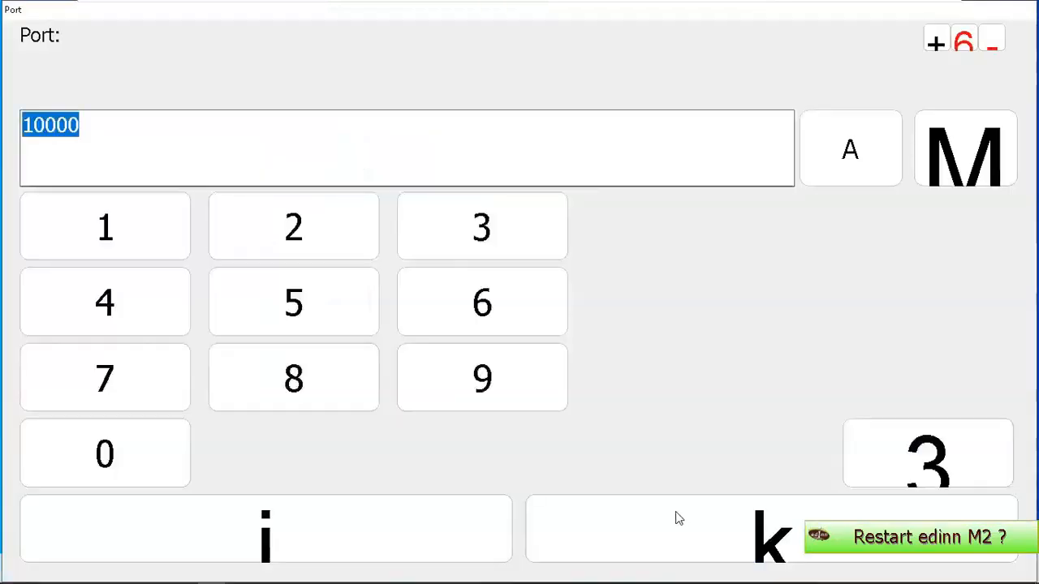
pyautogui.click(679, 518)
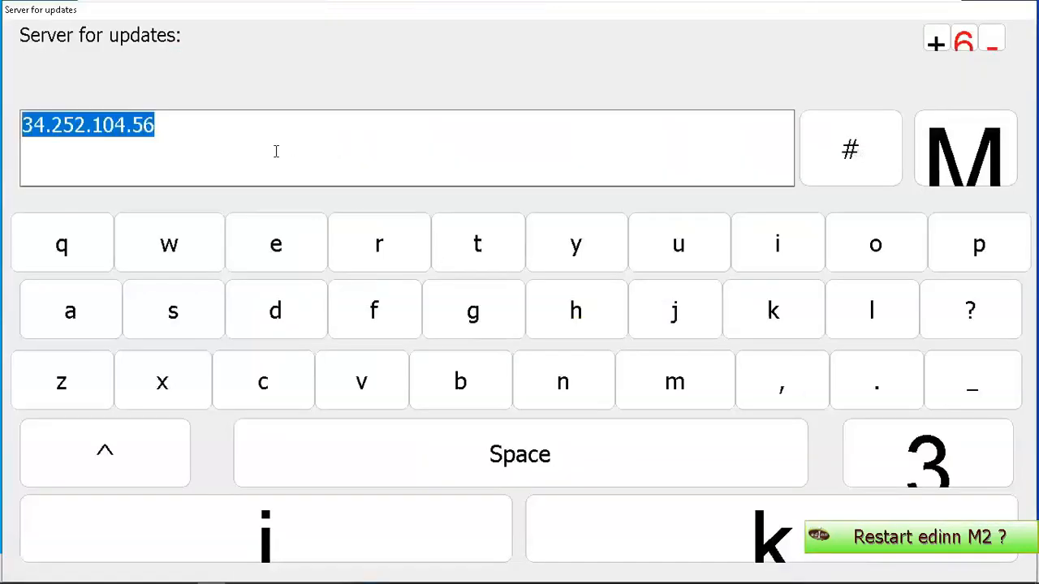
pyautogui.press('BackSpace')
pyautogui.write('lo')
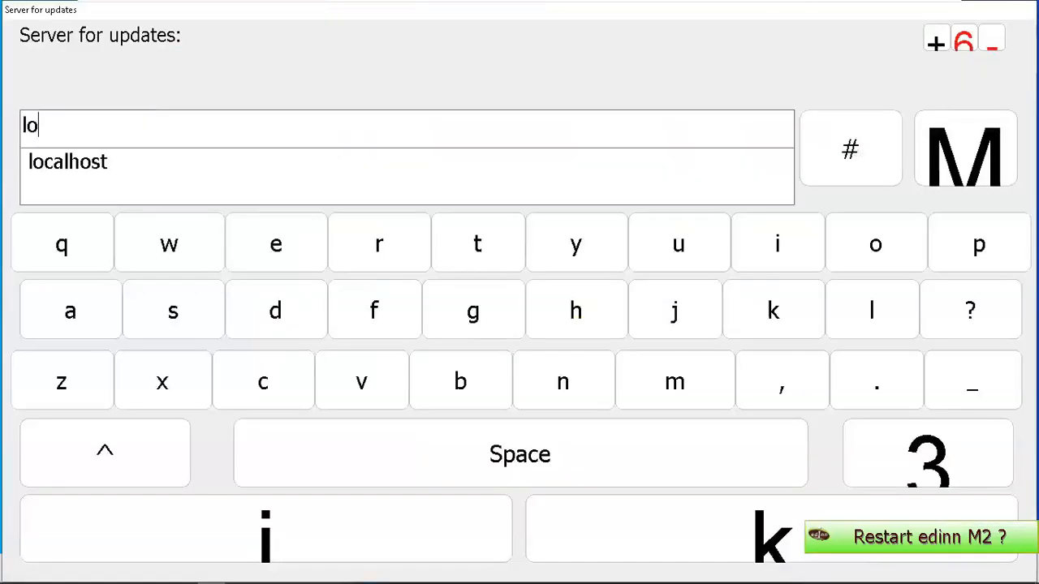
pyautogui.write('calhost')
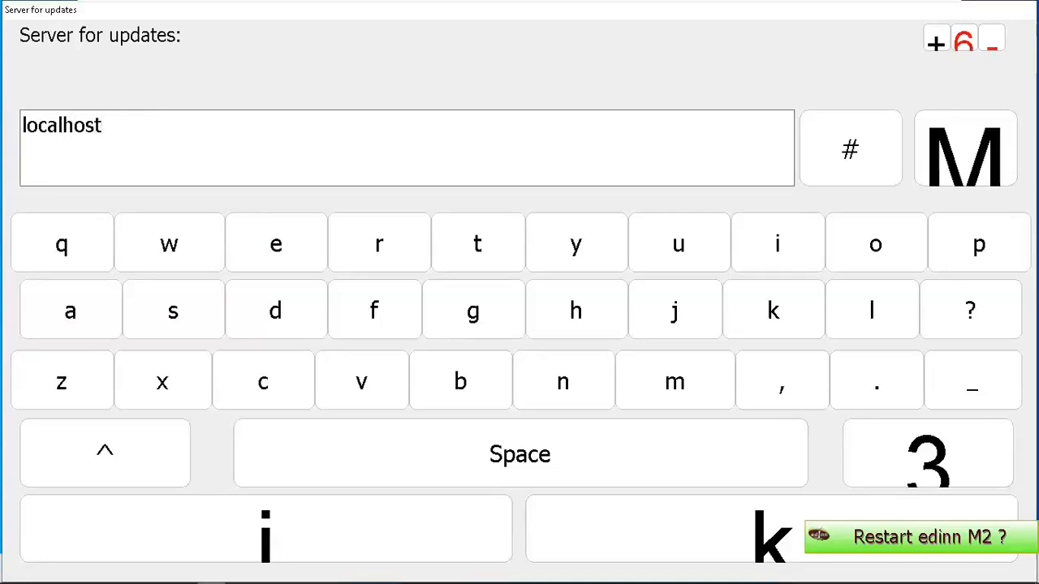
pyautogui.click(634, 509)
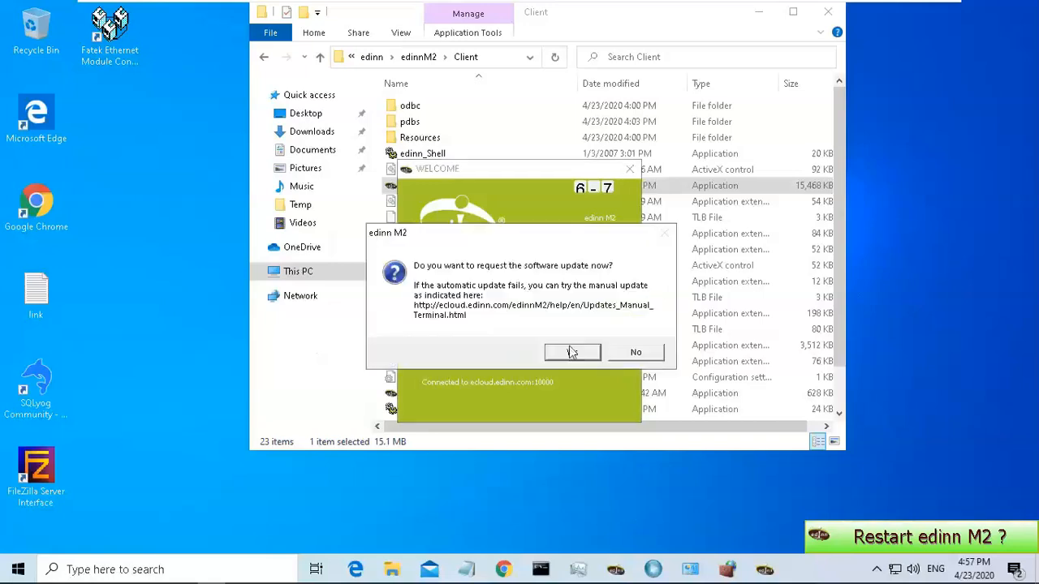
# Request the software update, allow the edinn M2 Updater through the firewall, and accept the new use license.
pyautogui.click(572, 354)
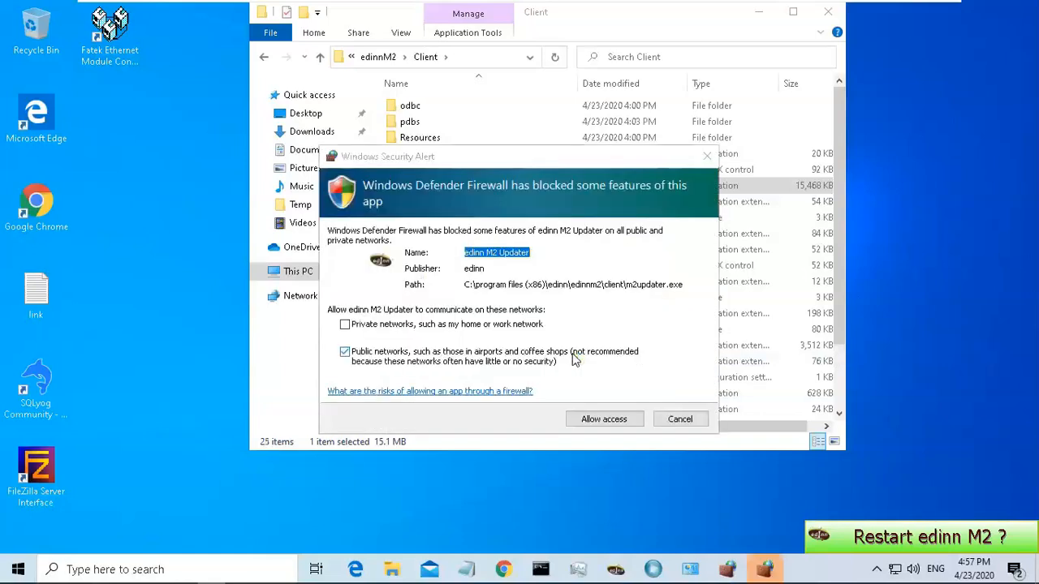
pyautogui.click(598, 420)
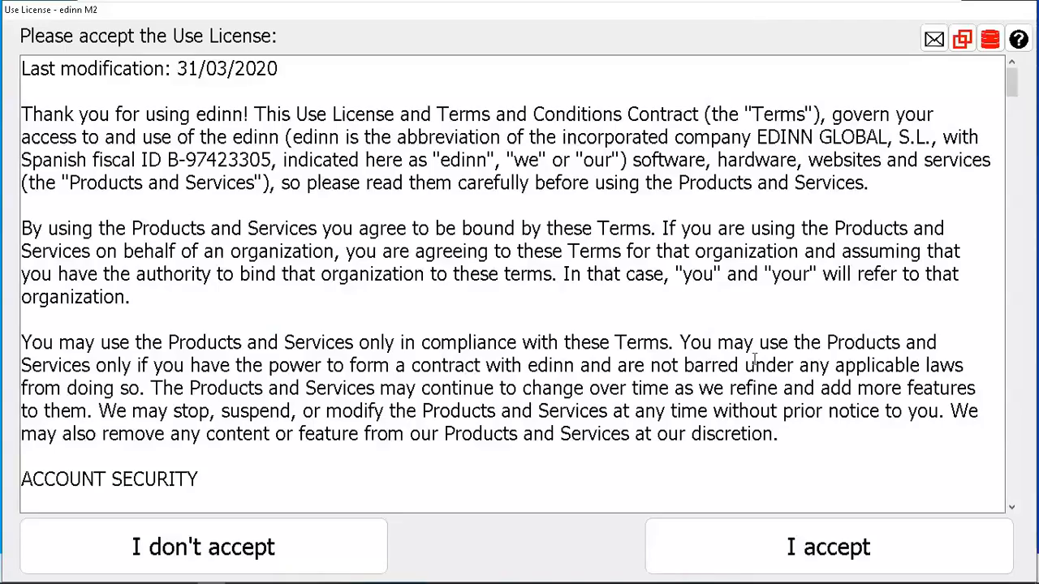
pyautogui.click(776, 549)
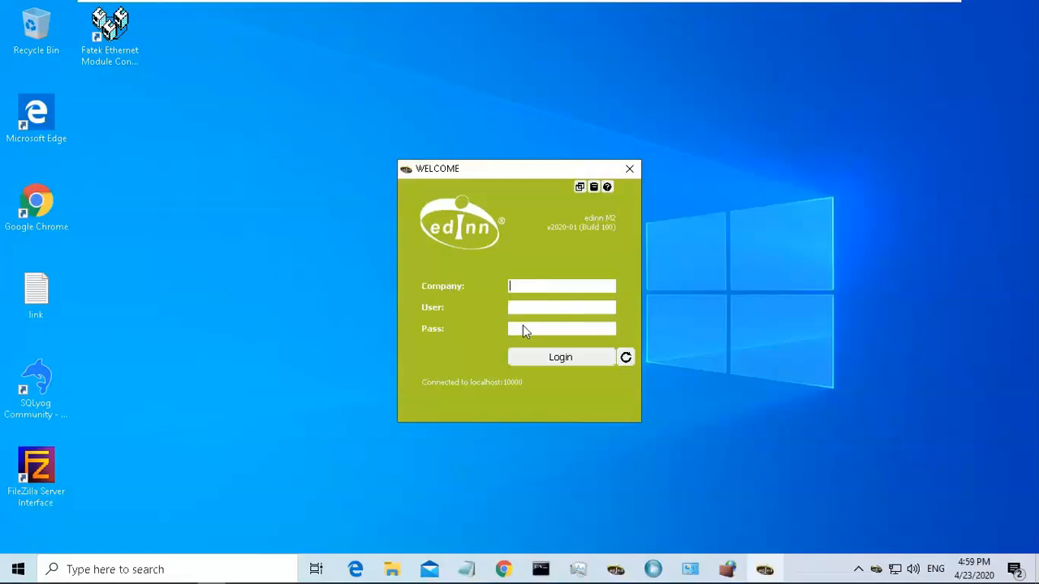
# Log in to the client by pasting the company code, entering user mycompany and the account password.
pyautogui.hotkey('ctrl', 'v')
pyautogui.click(528, 305)
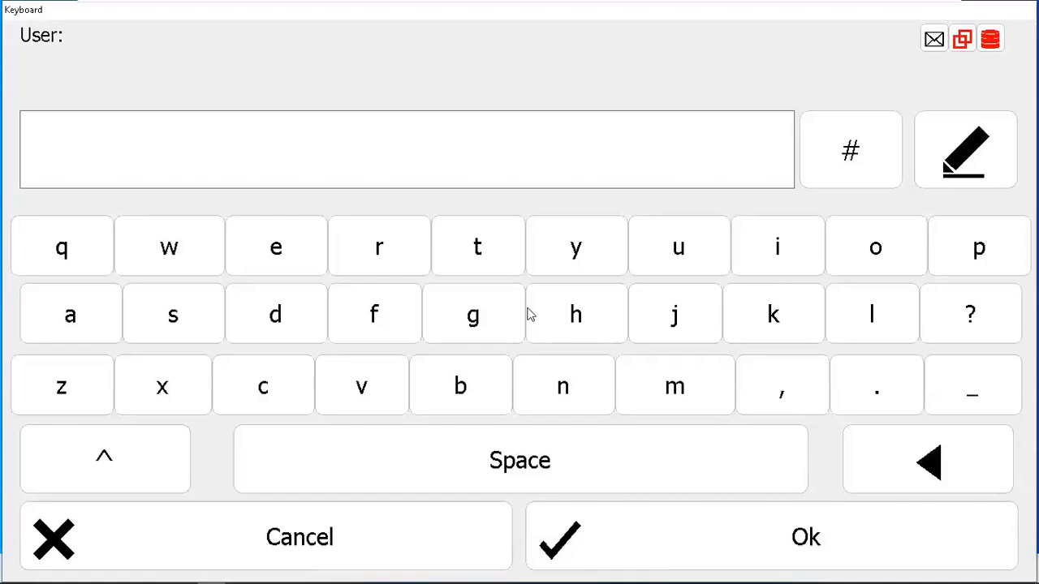
pyautogui.write('m')
pyautogui.write('i')
pyautogui.write('ycompany')
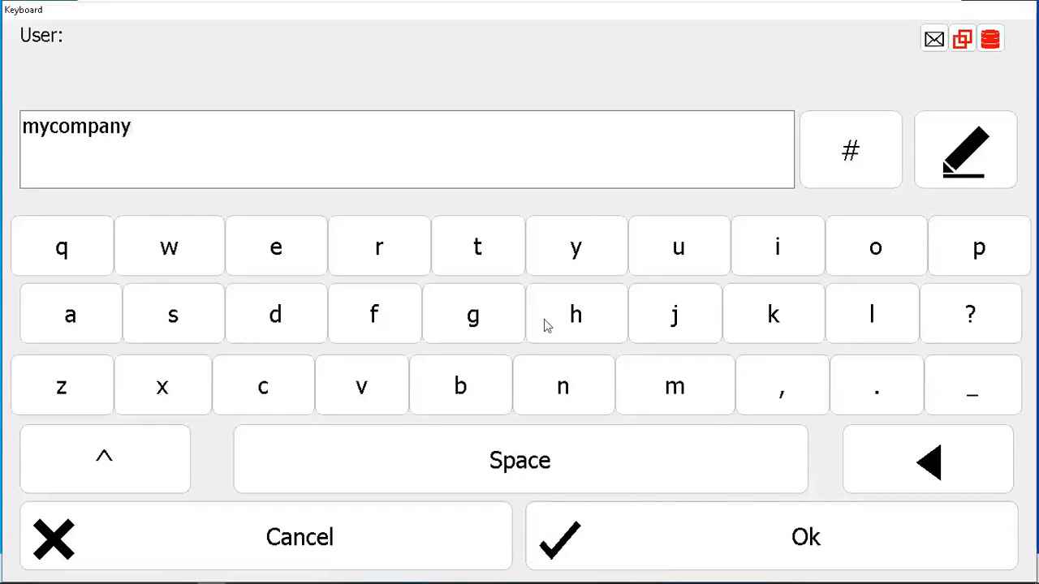
pyautogui.click(635, 541)
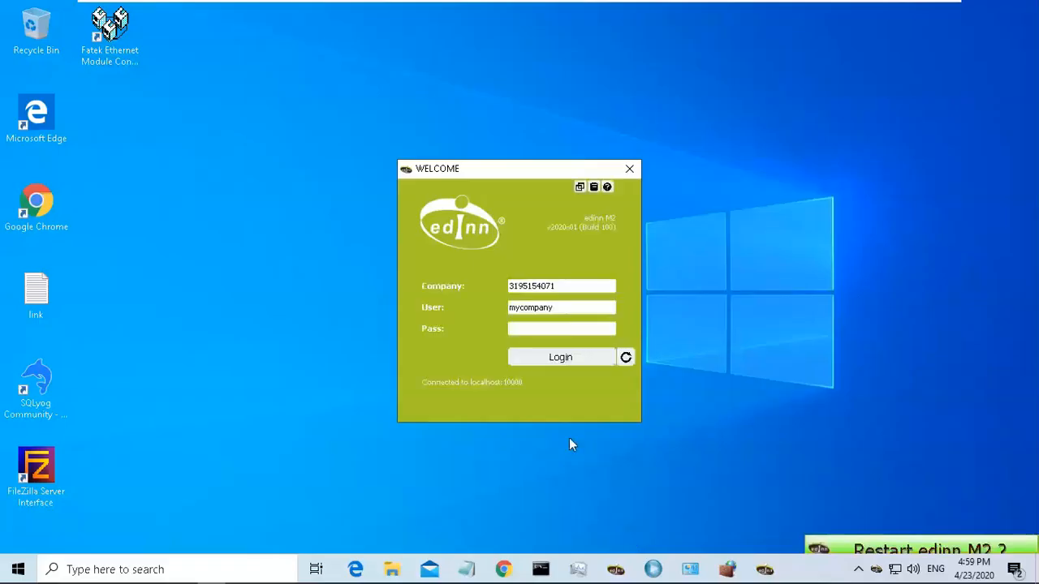
pyautogui.write('*****')
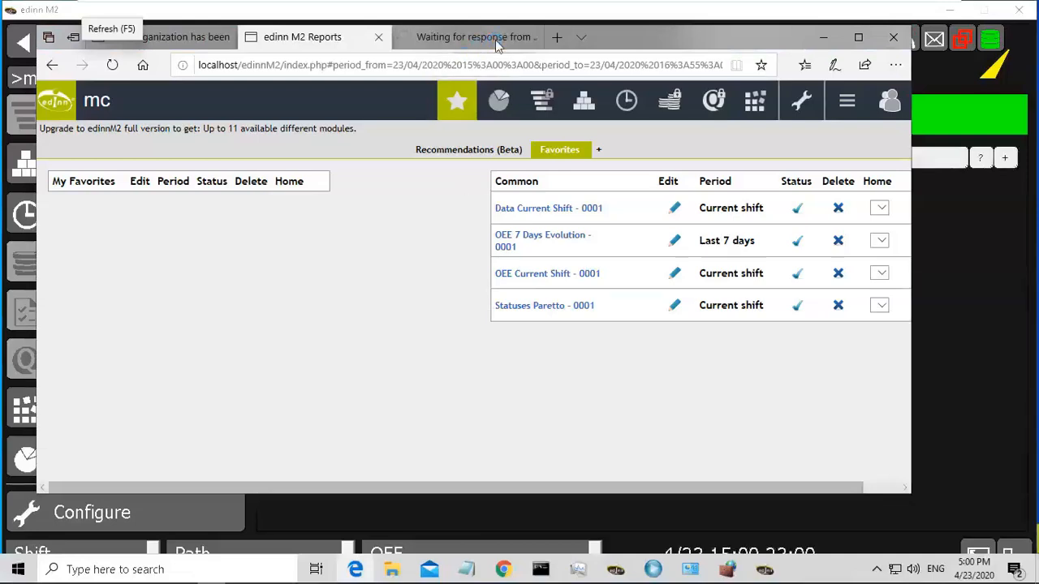
# Close the Discover new version help tab in the reports browser.
pyautogui.click(497, 44)
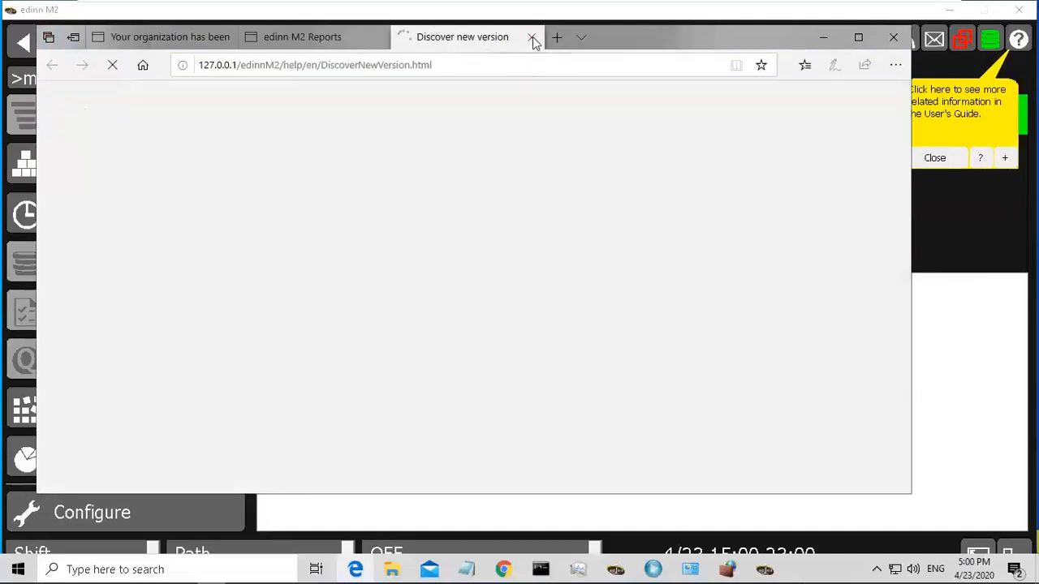
pyautogui.click(533, 39)
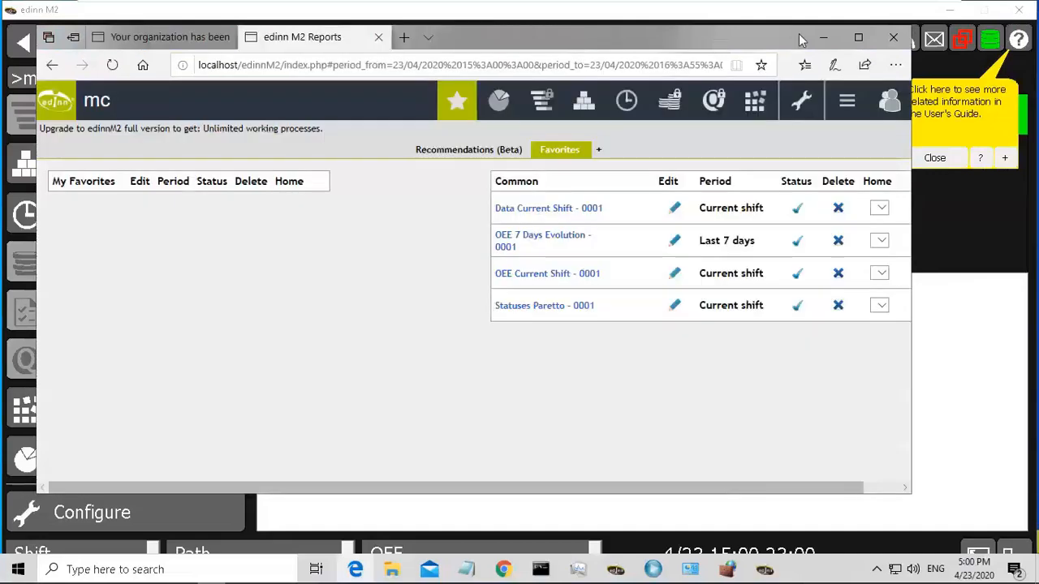
# Minimize the edinn M2 Reports browser window and the edinn M2 client window.
pyautogui.click(822, 37)
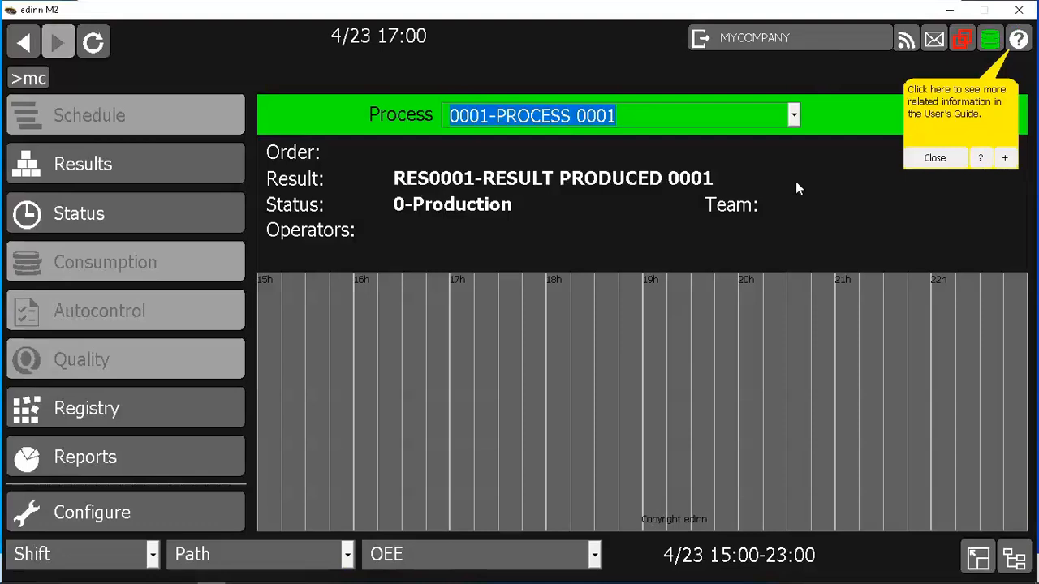
pyautogui.click(950, 15)
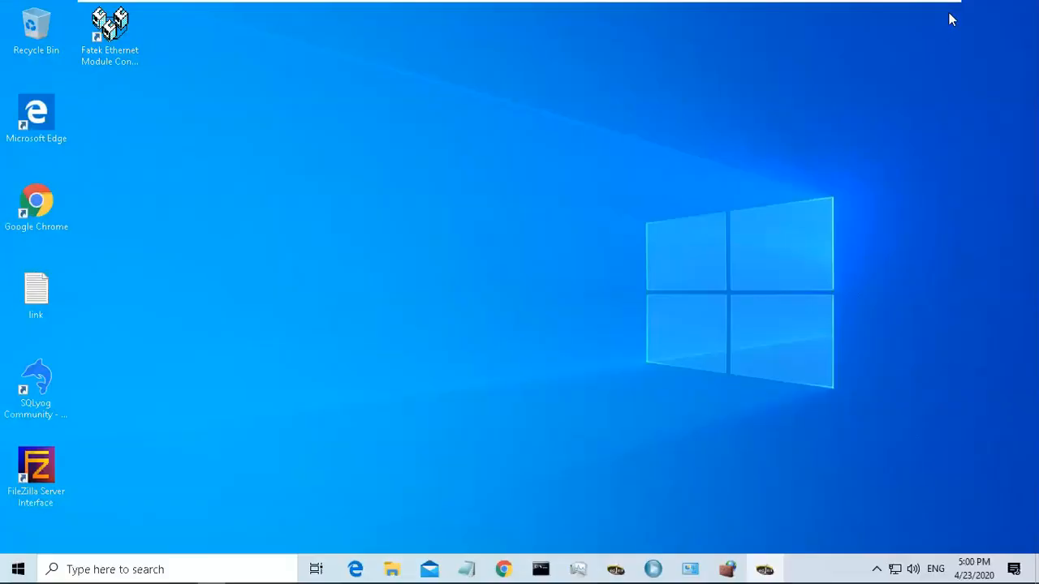